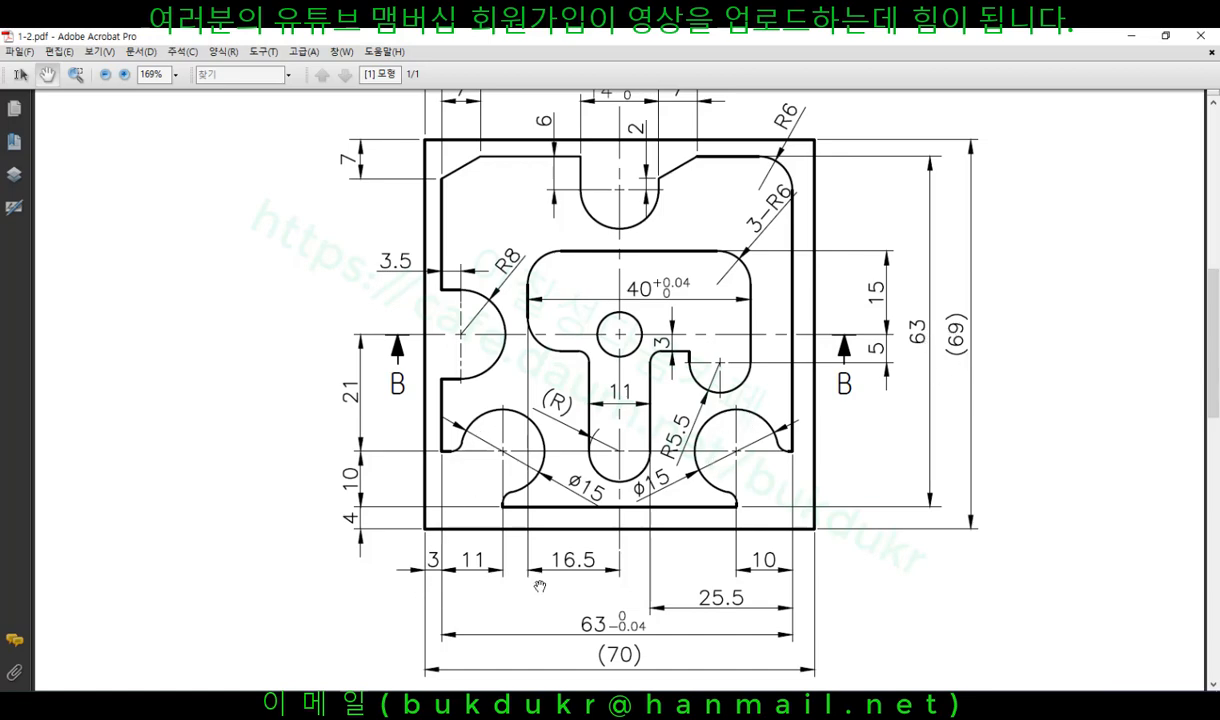
# Compare the vertical milling machine picture 수직밀링.JPG with section B-B of drawing 1-2.pdf.
pyautogui.click(382, 704)
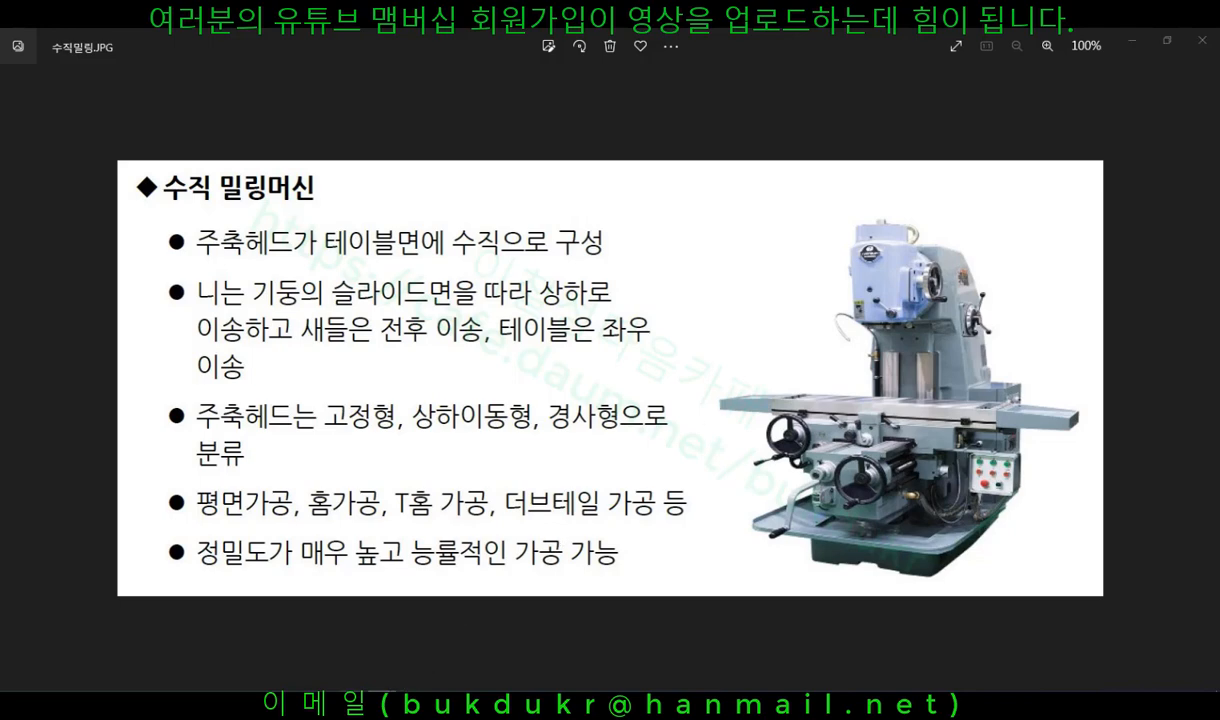
pyautogui.moveTo(353, 705)
pyautogui.click(440, 640)
pyautogui.scroll(-5, 684, 393)
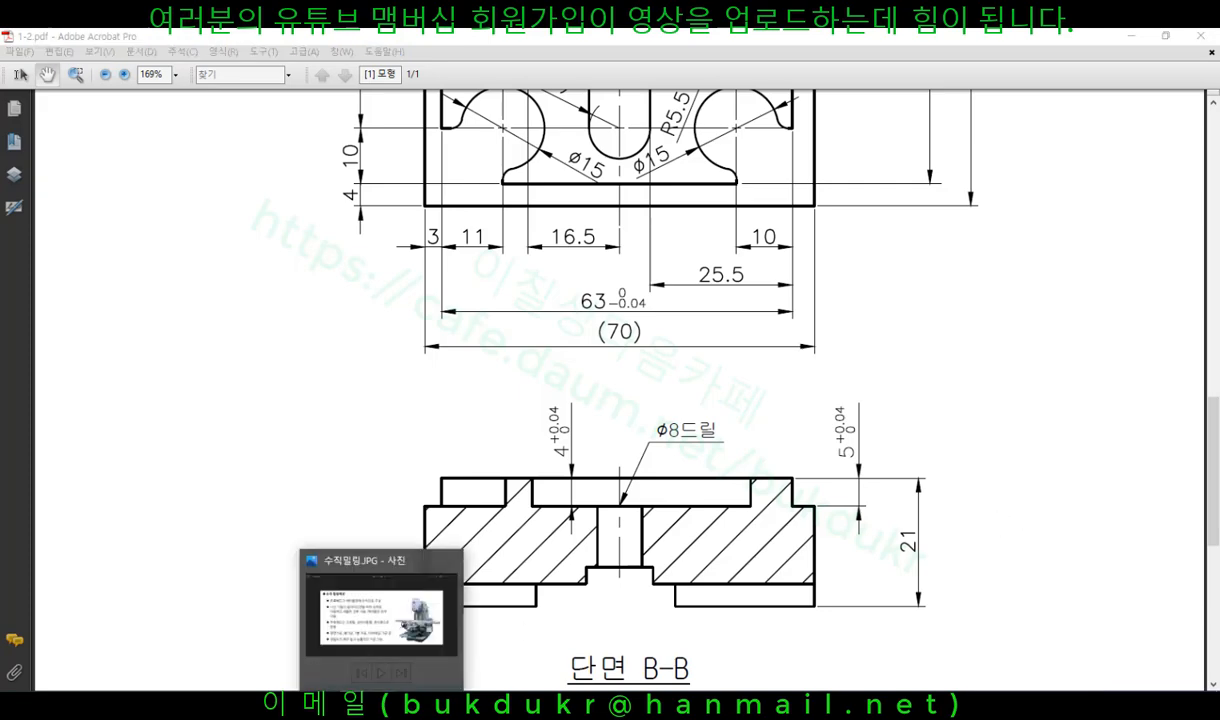
pyautogui.click(381, 705)
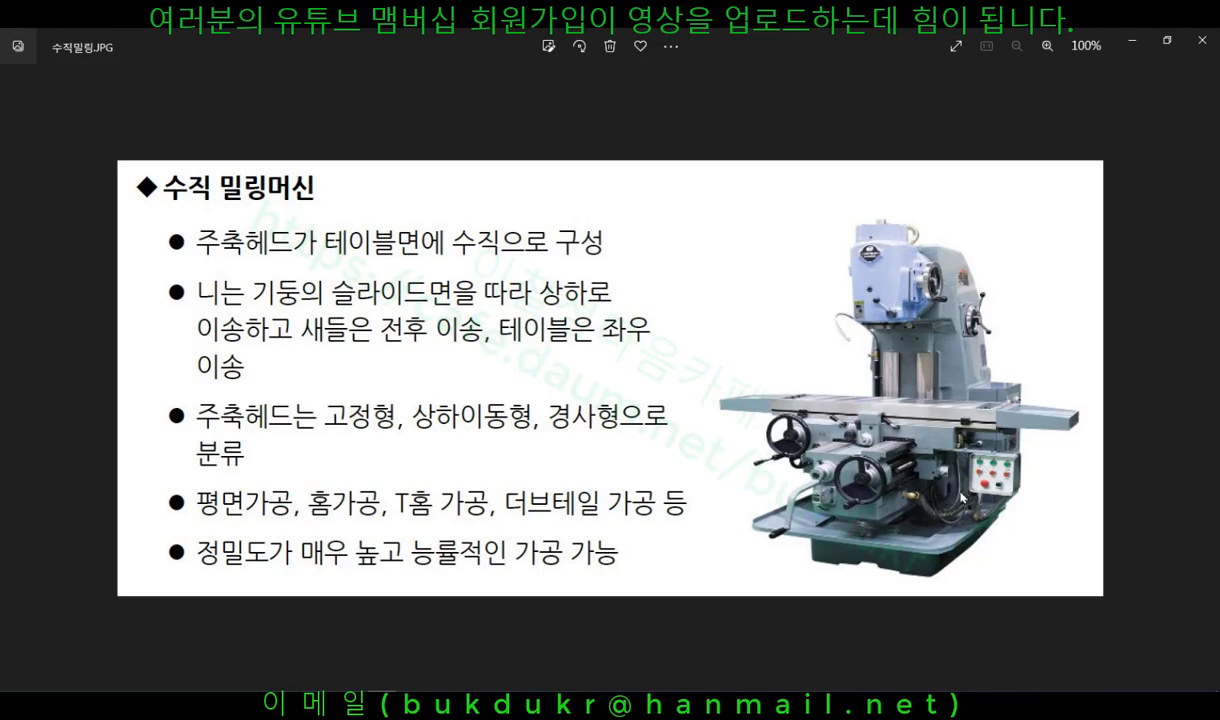
pyautogui.moveTo(346, 705)
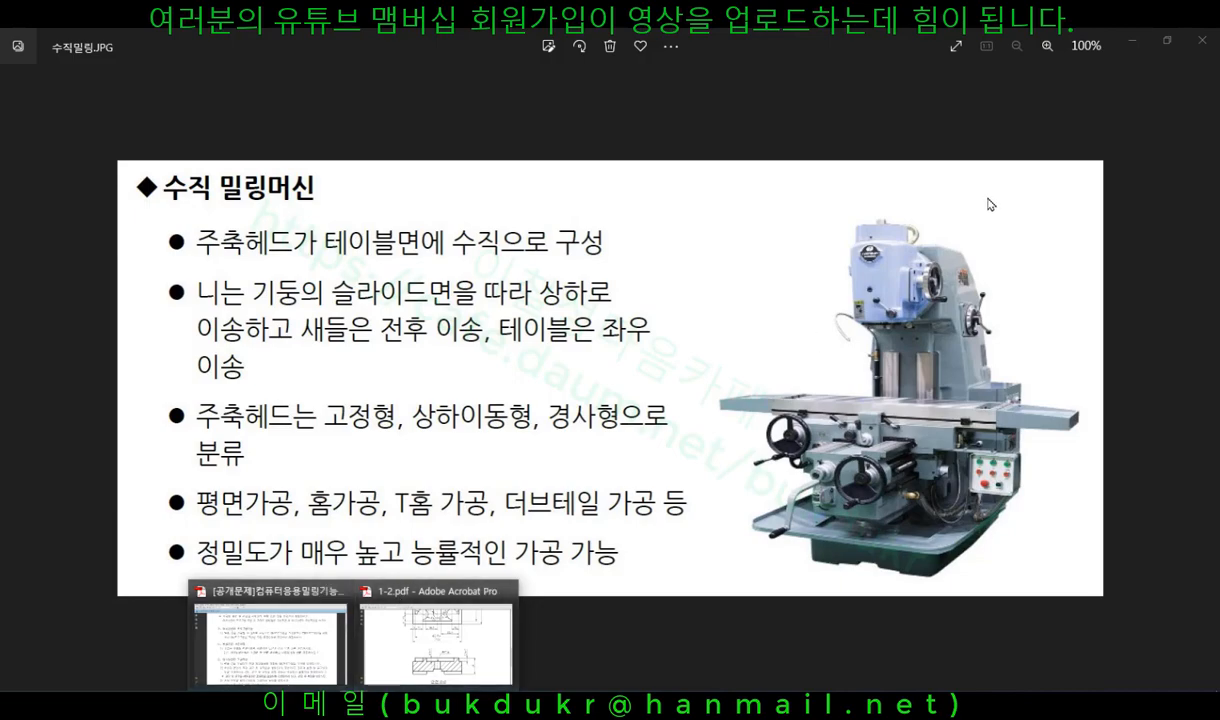
pyautogui.click(1137, 43)
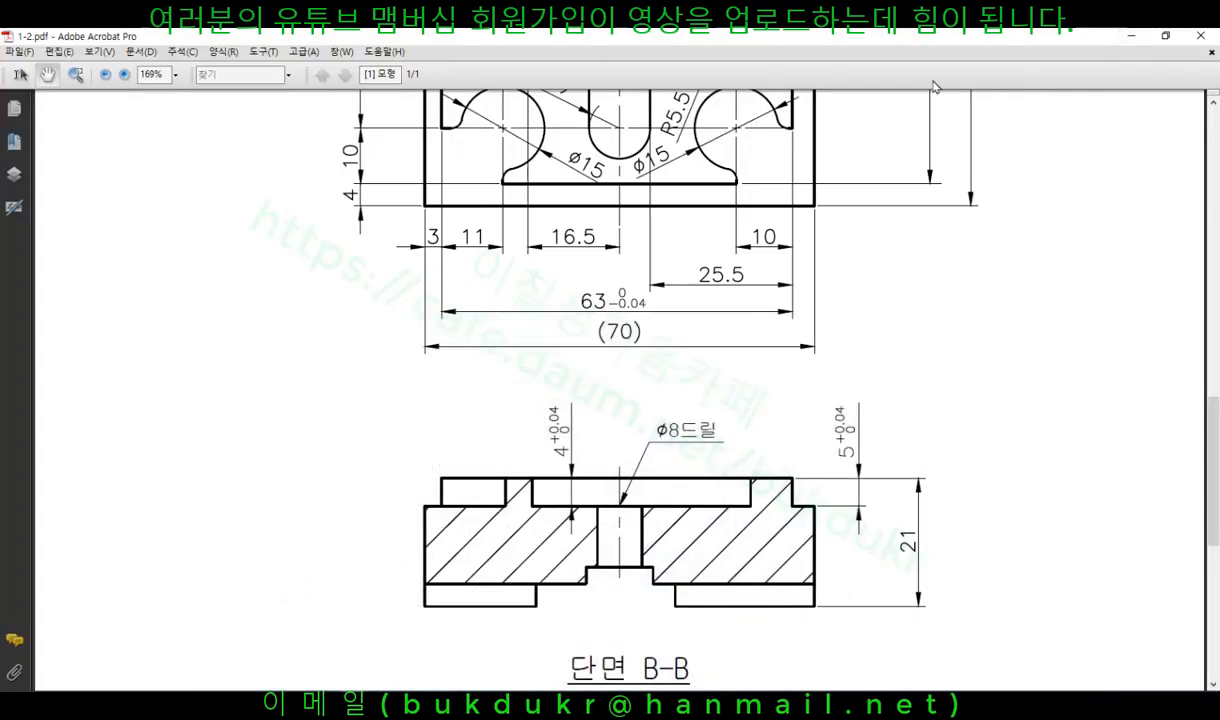
# Open drawing 1-1.pdf and examine the plan view and section A-A of the conventional milling part.
pyautogui.click(1134, 39)
pyautogui.doubleClick(362, 134)
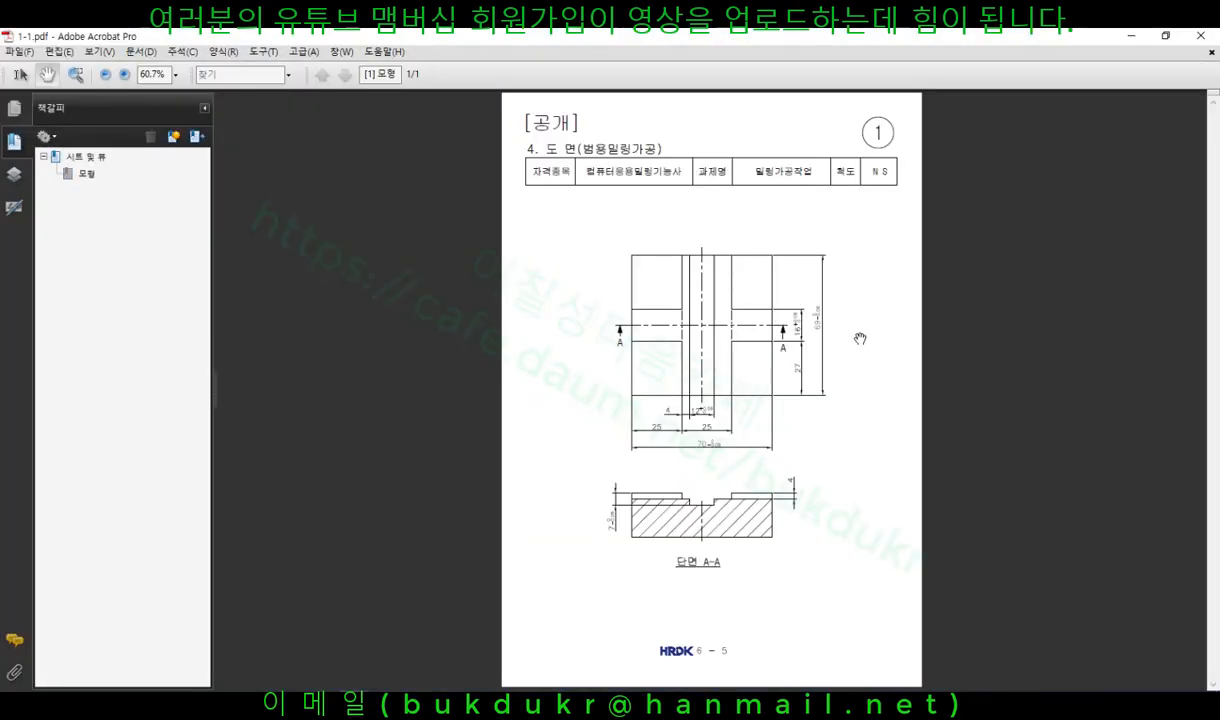
pyautogui.keyDown('ctrl'); pyautogui.scroll(3, 752, 358); pyautogui.keyUp('ctrl')
pyautogui.keyDown('ctrl'); pyautogui.scroll(1, 841, 330); pyautogui.keyUp('ctrl')
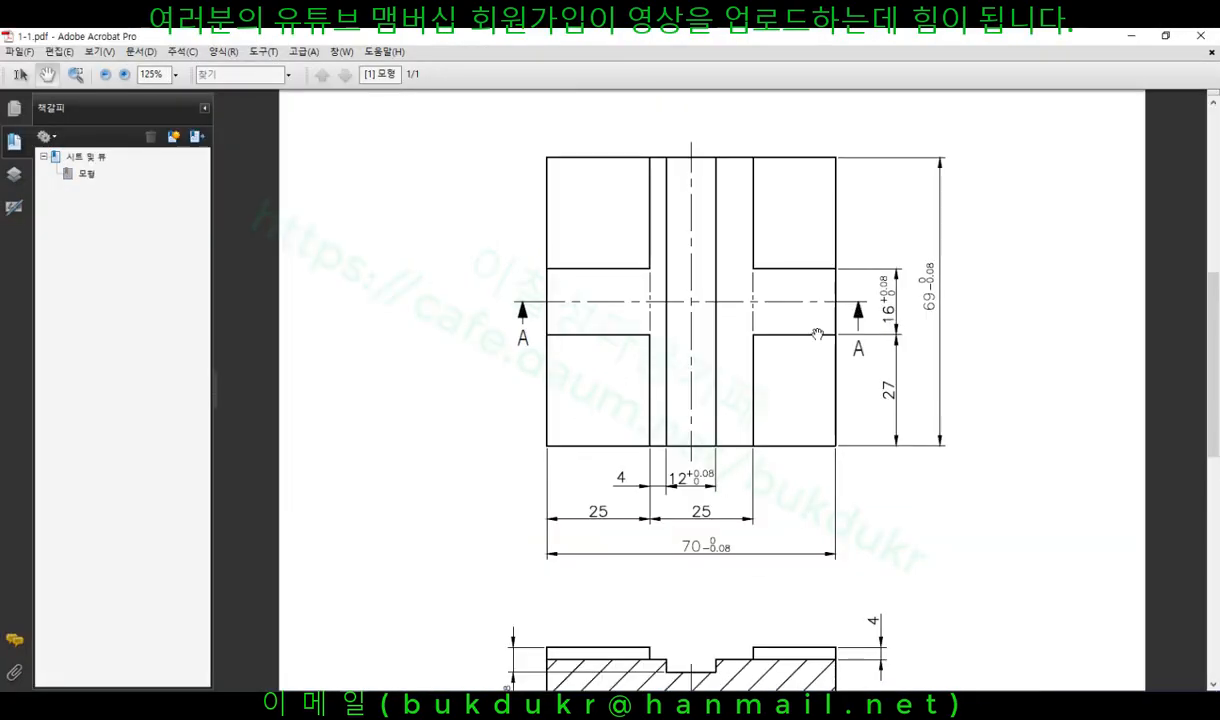
pyautogui.scroll(-3, 816, 294)
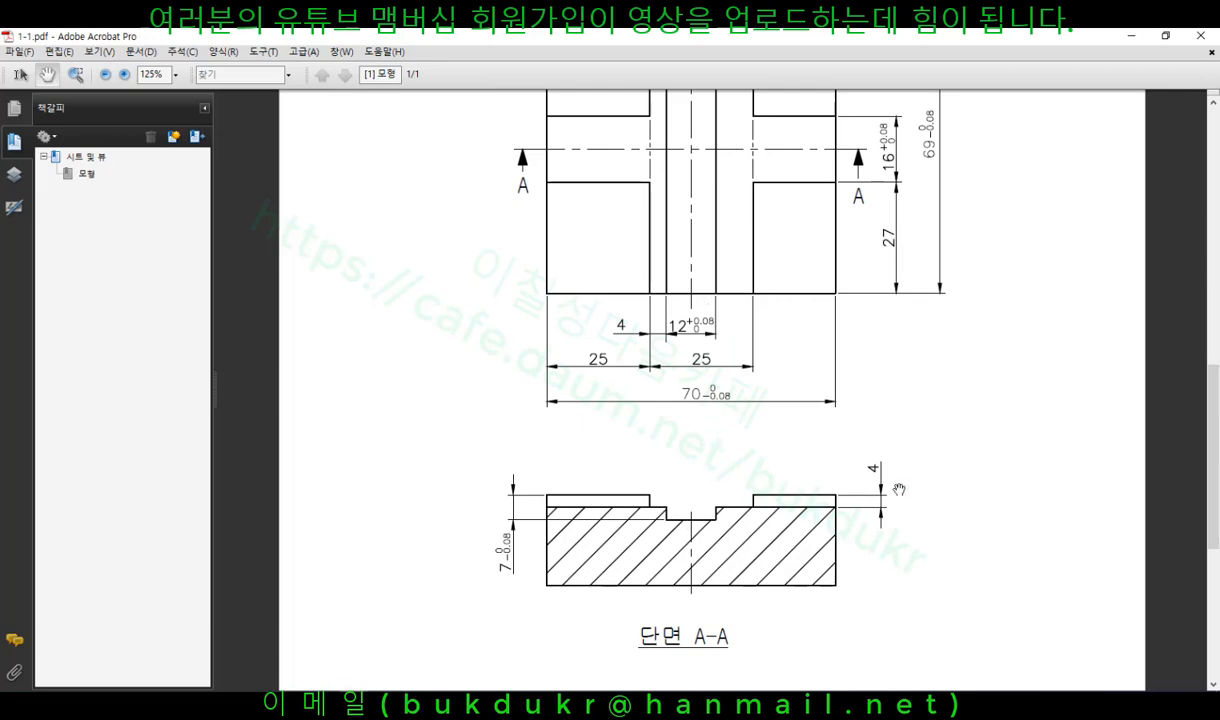
pyautogui.scroll(2, 900, 340)
pyautogui.moveTo(919, 420); pyautogui.dragTo(919, 436)
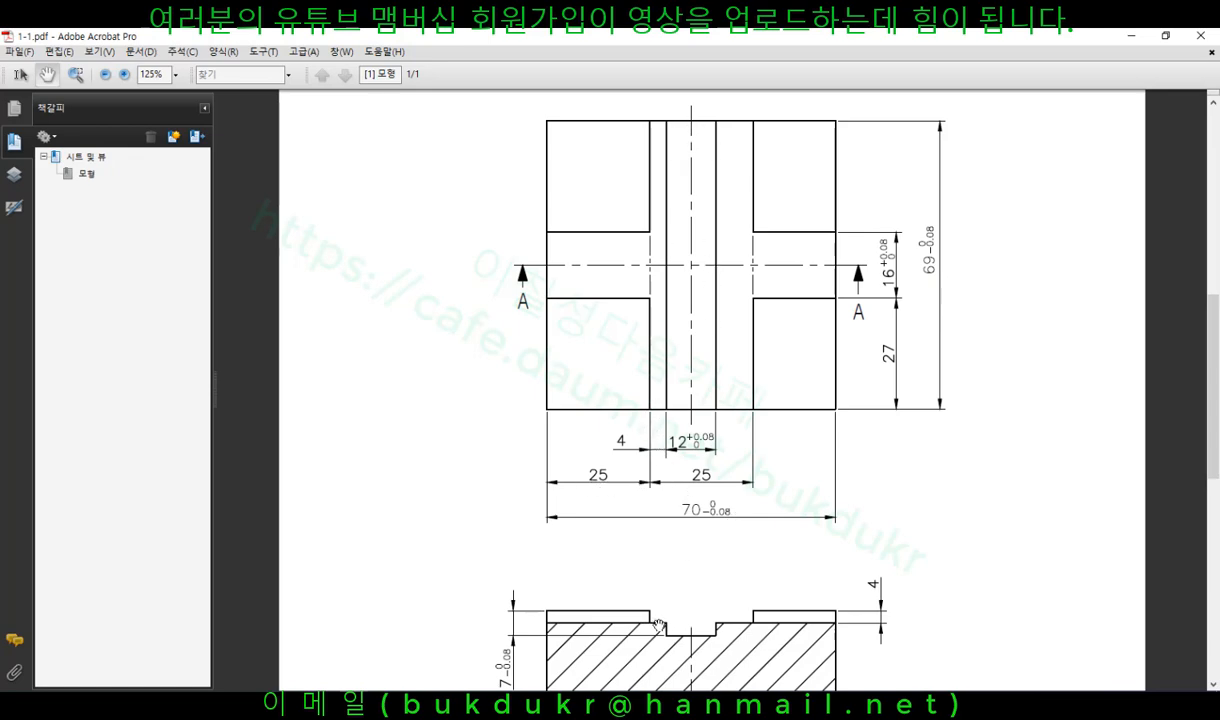
pyautogui.moveTo(658, 626)
pyautogui.mouseDown()
pyautogui.moveTo(660, 596)
pyautogui.moveTo(662, 613)
pyautogui.mouseUp()
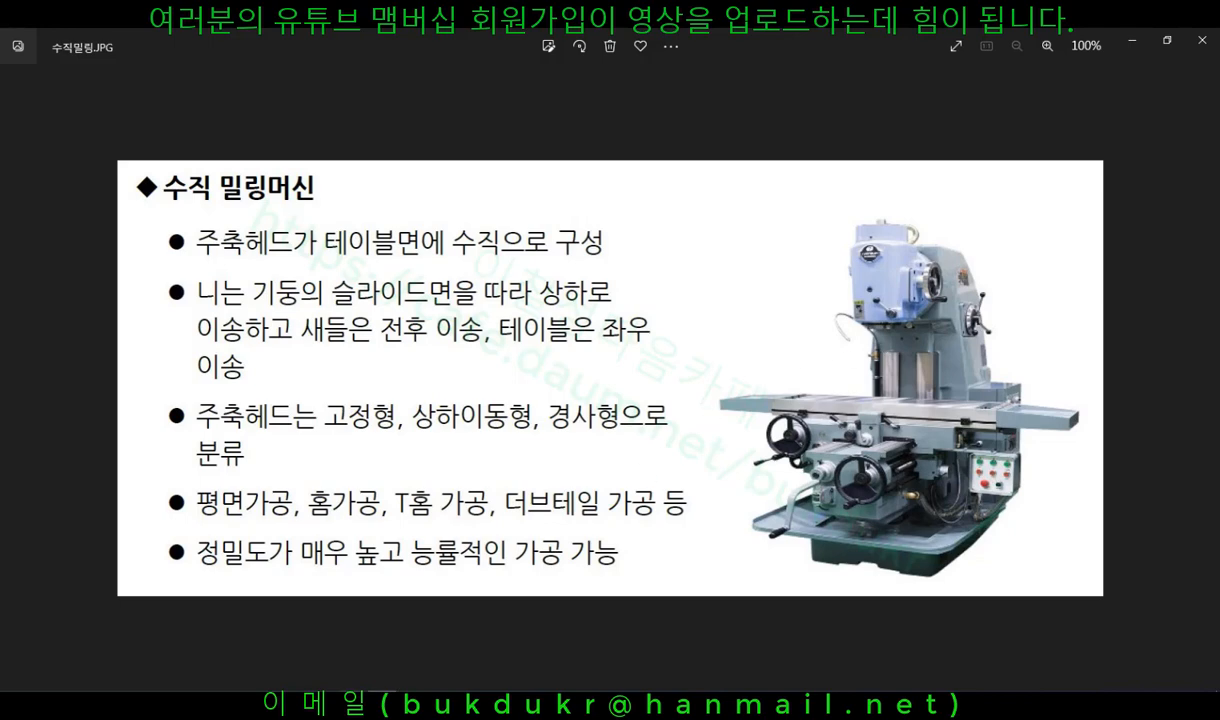
# Switch to the exam requirements PDF and read the 범용밀링 가공작업 and 머시닝센터 가공작업 sections on page 1.
pyautogui.moveTo(360, 705)
pyautogui.click(470, 632)
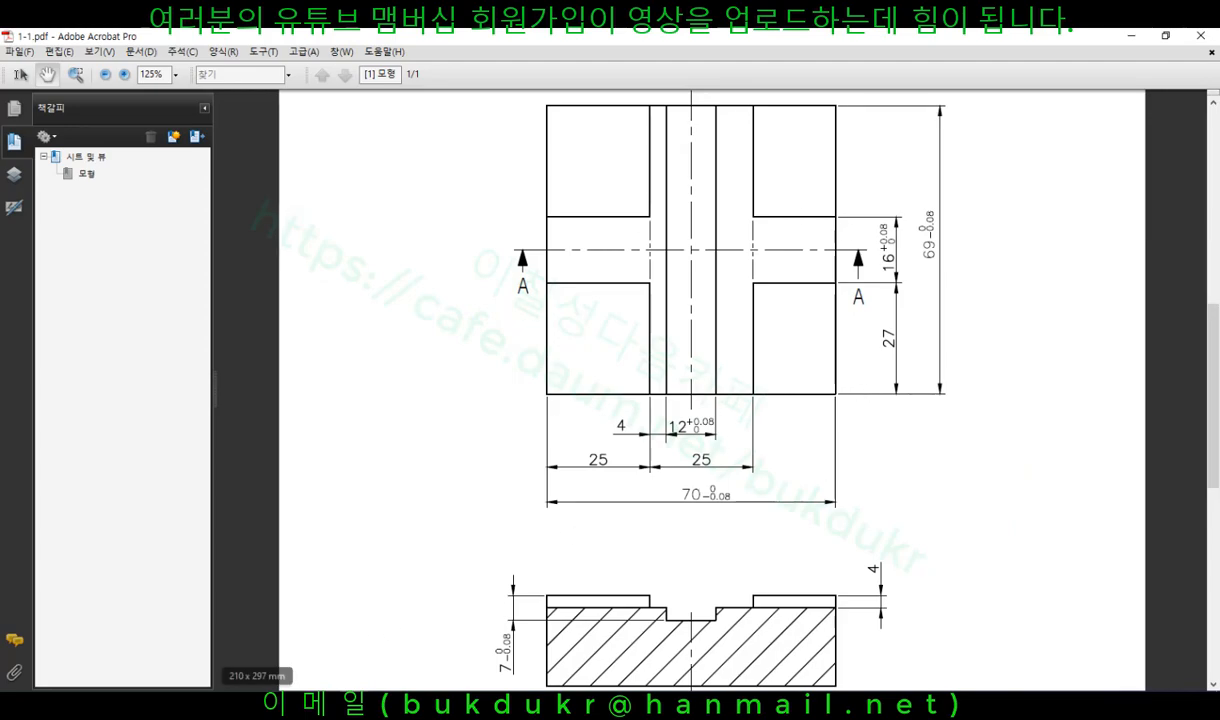
pyautogui.moveTo(354, 704)
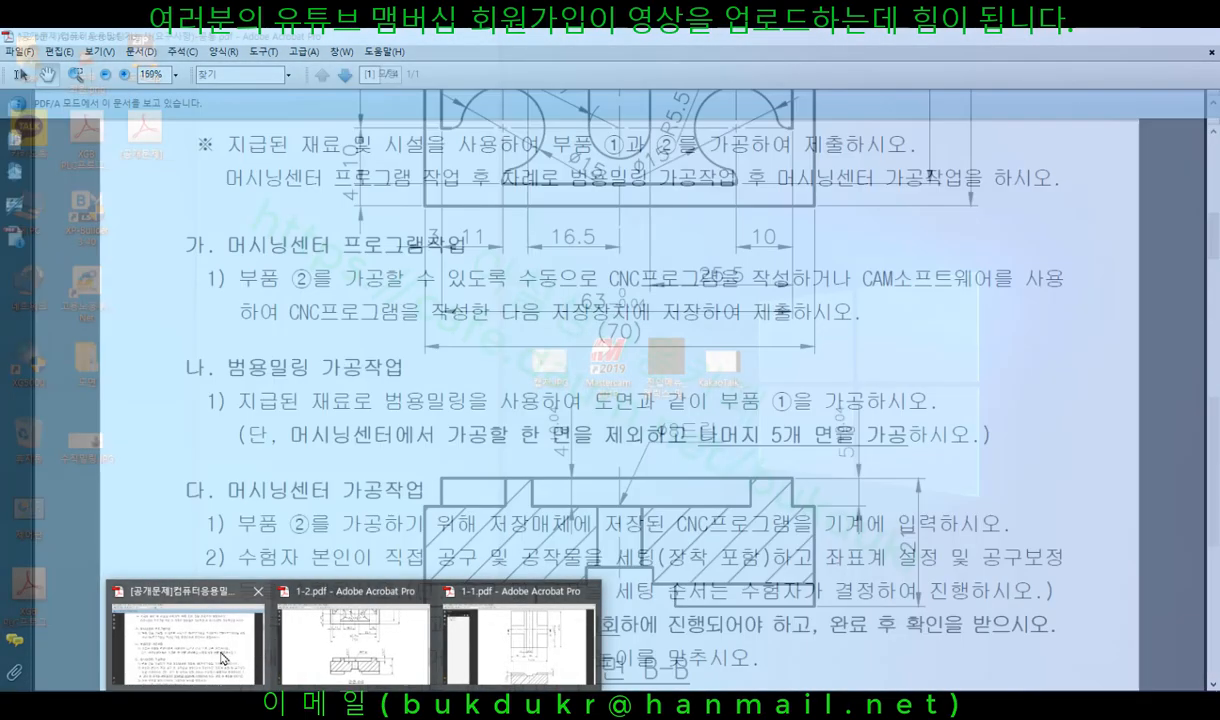
pyautogui.click(243, 660)
pyautogui.scroll(-3, 603, 391)
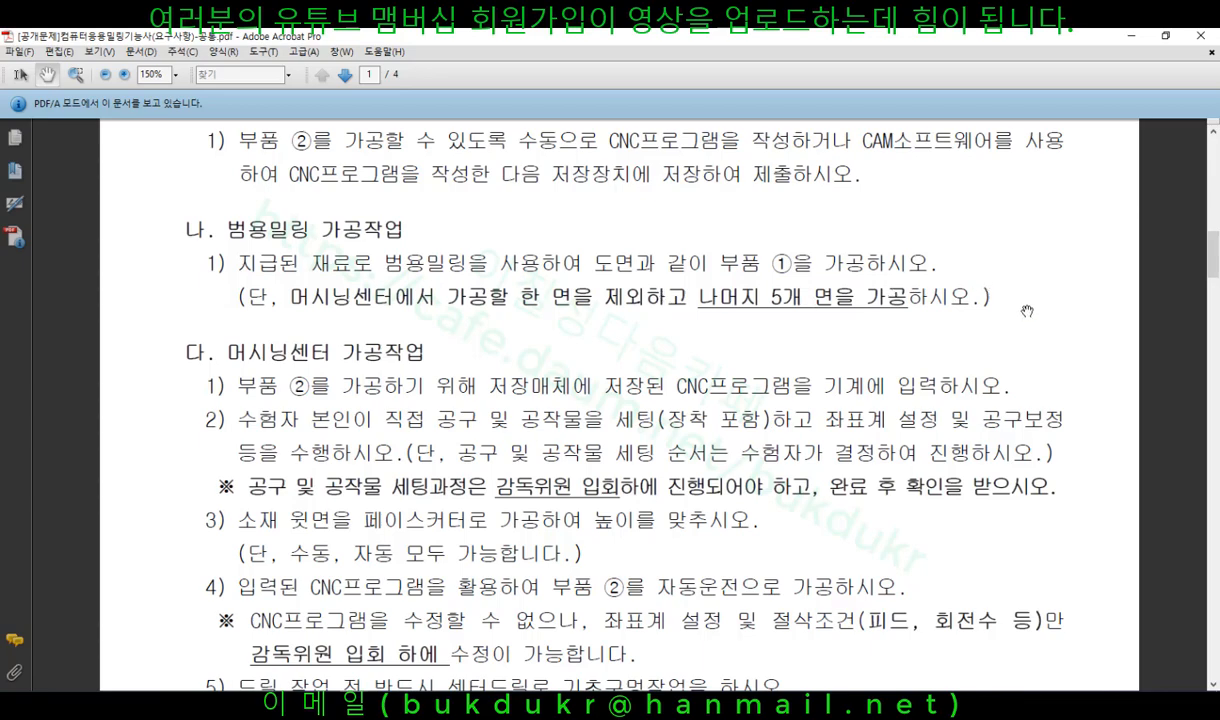
pyautogui.scroll(-3, 519, 452)
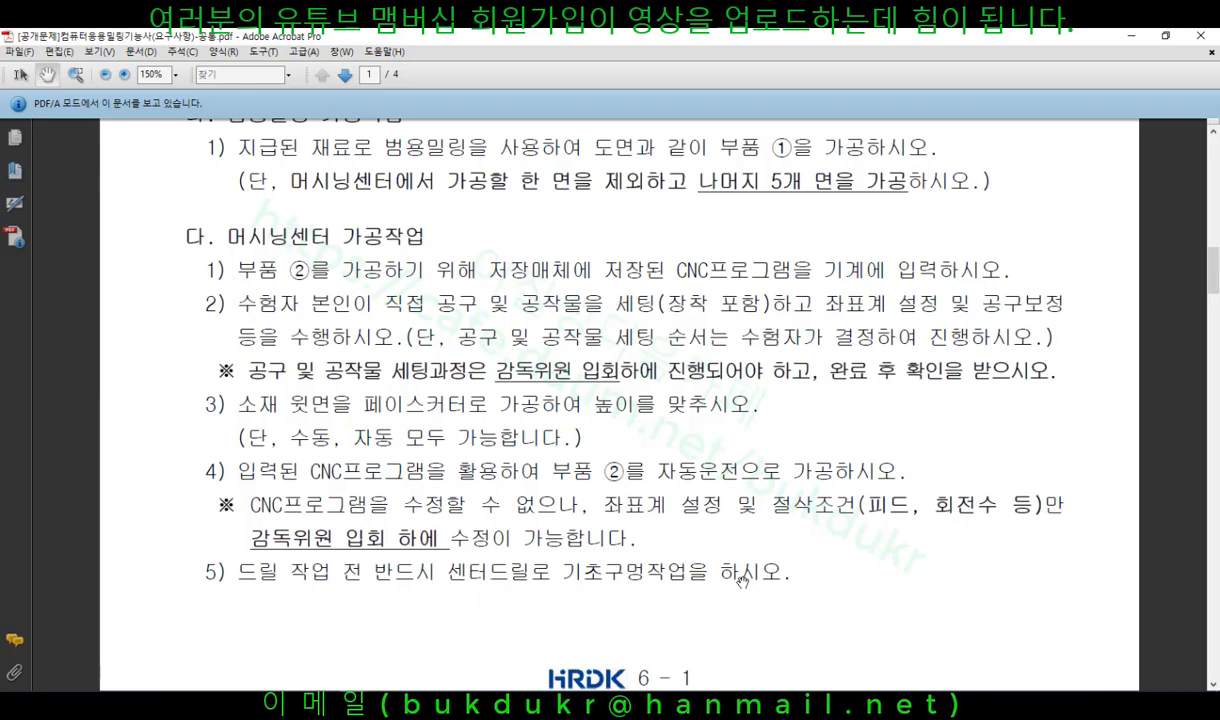
pyautogui.scroll(-1, 791, 556)
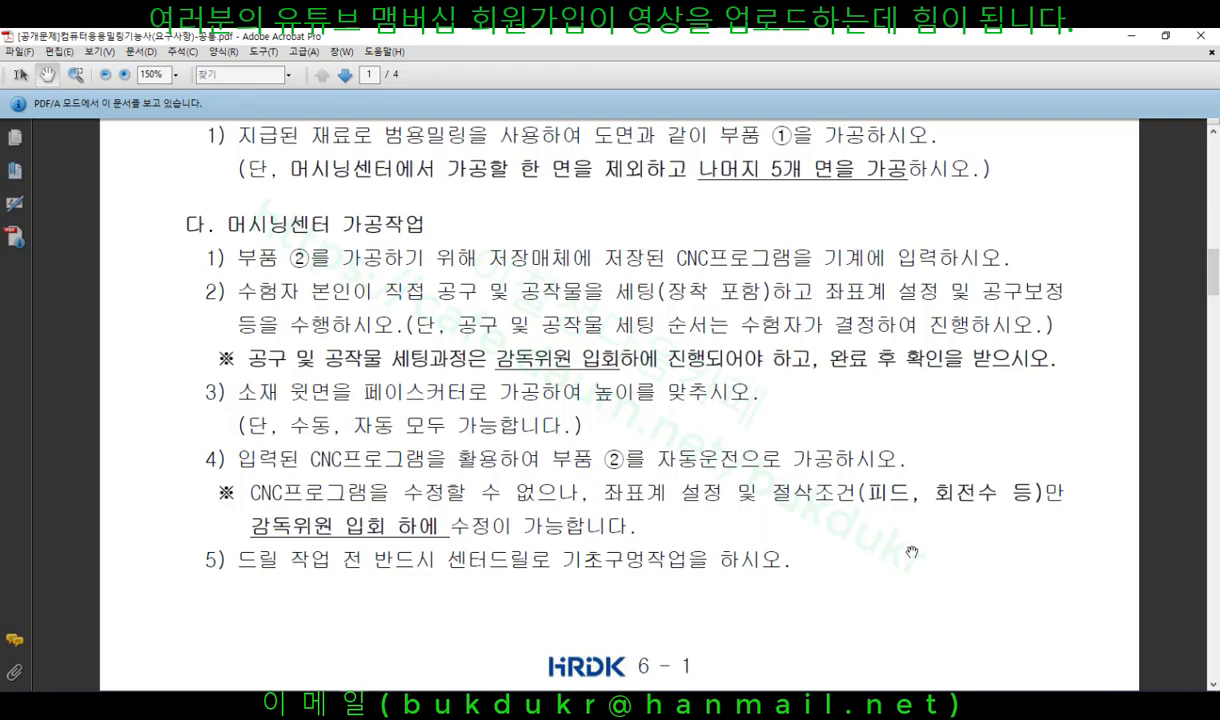
# Read the 수험자 유의사항 on page 2 covering 머시닝센터 프로그램 작업 and 머시닝센터 가공작업.
pyautogui.scroll(-10, 912, 553)
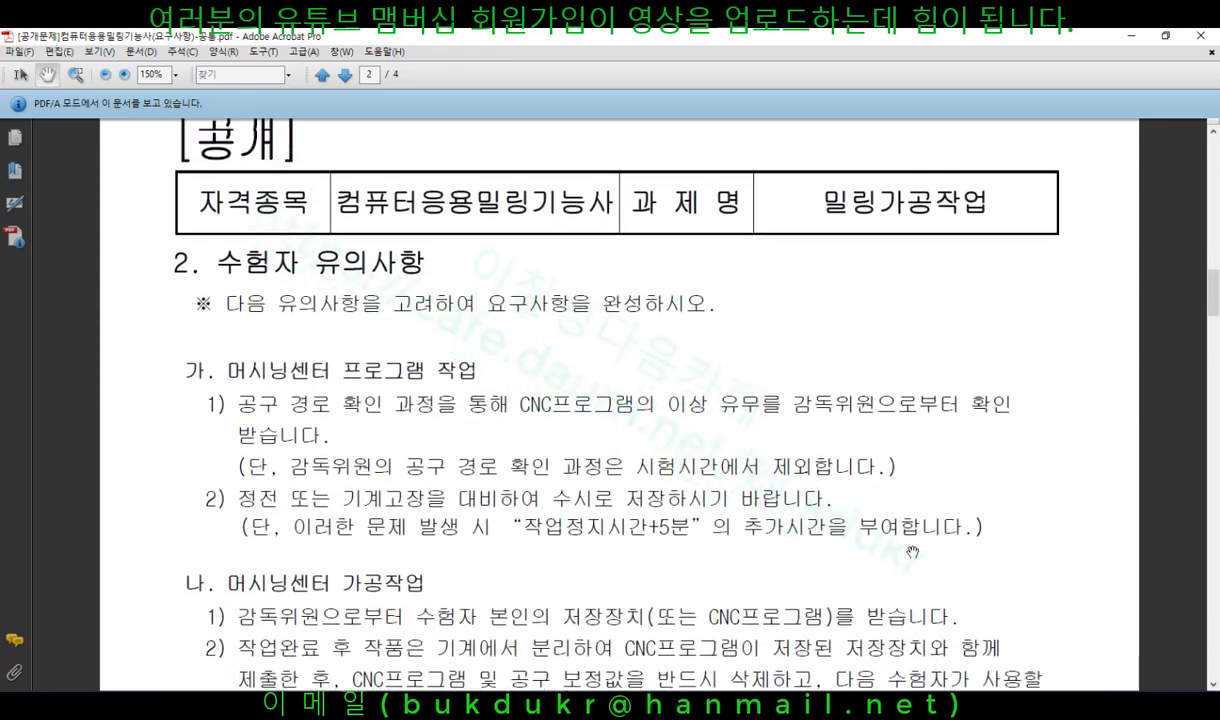
pyautogui.scroll(-1, 912, 553)
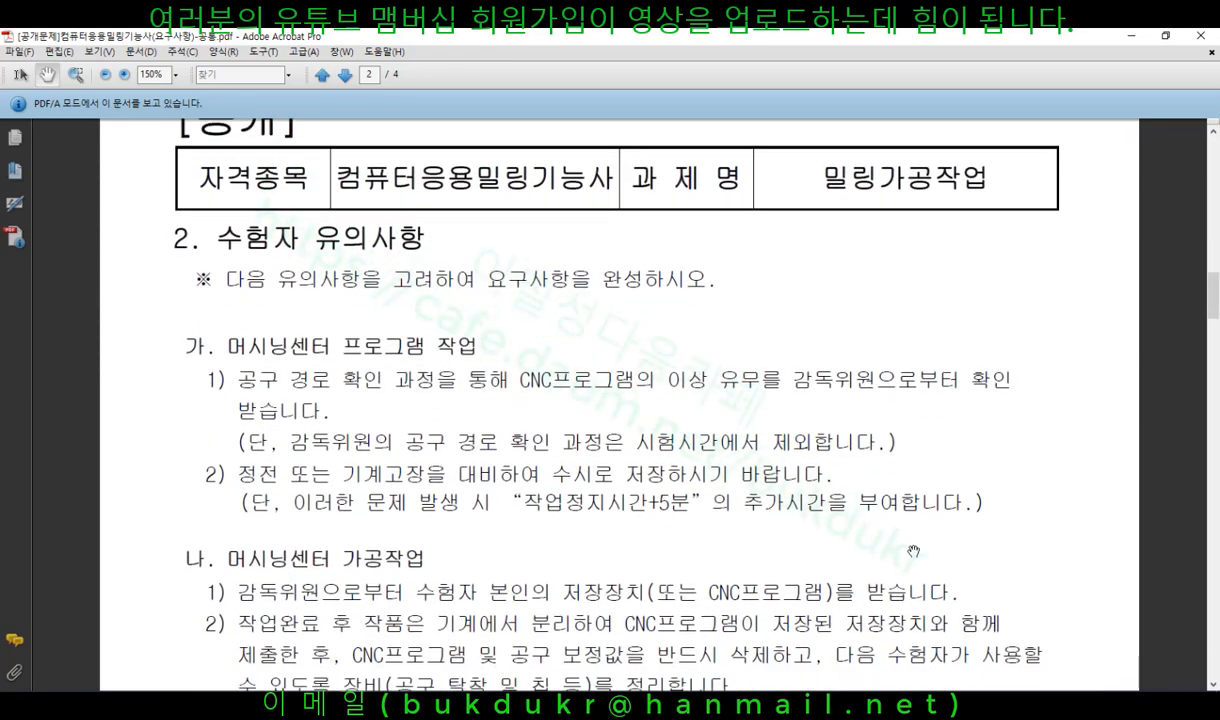
pyautogui.scroll(-1, 912, 551)
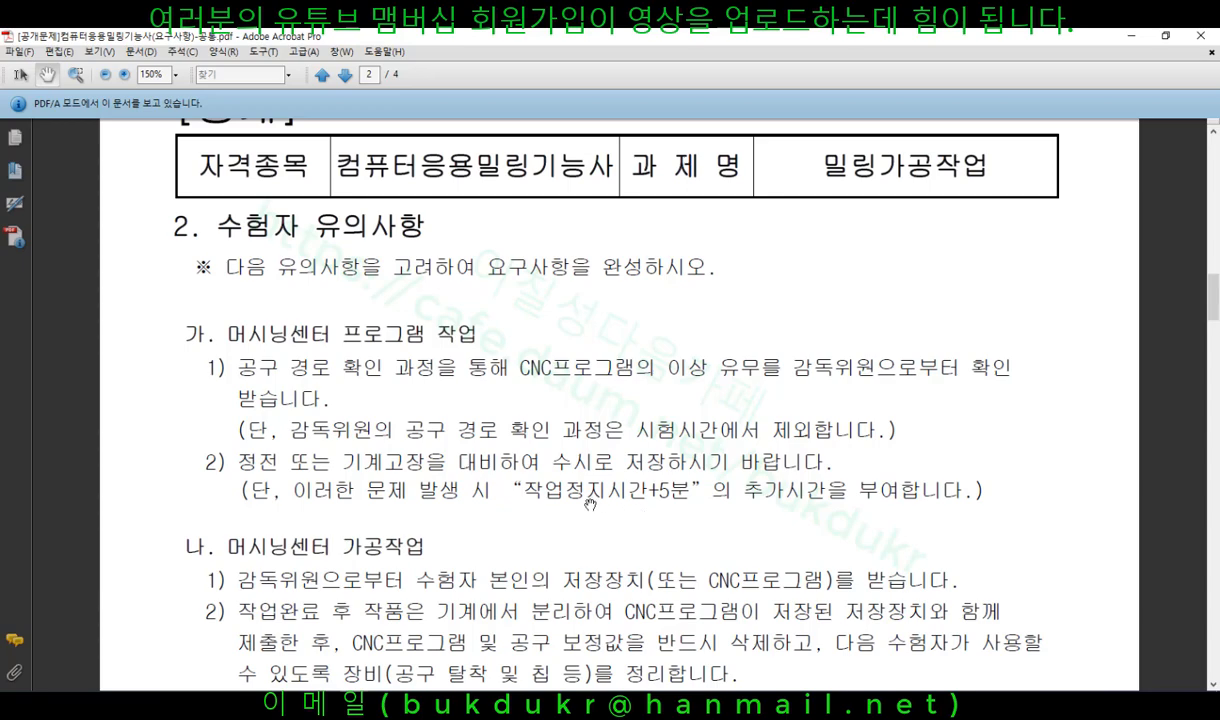
pyautogui.moveTo(642, 577); pyautogui.dragTo(625, 293)
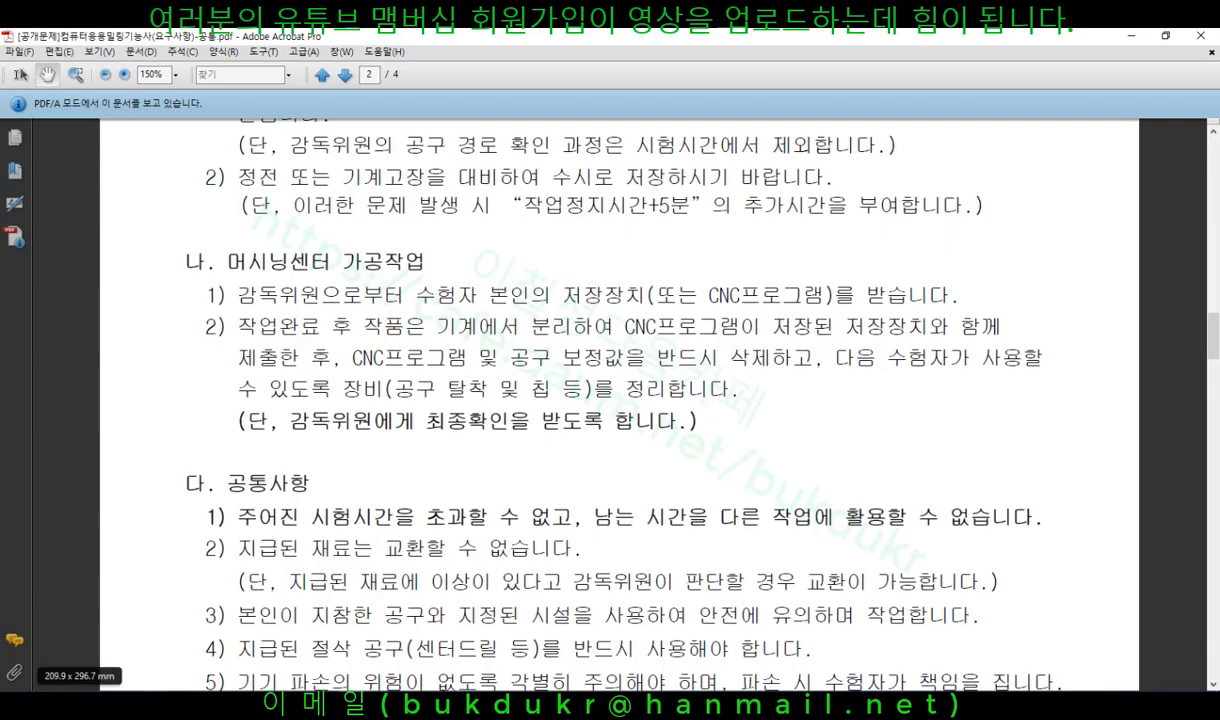
# Mark "공구 탈착" with a red box and arrows, underline the supervisor's final-confirmation line below it, and clear the pen marks.
pyautogui.click(192, 706)
pyautogui.moveTo(387, 403); pyautogui.dragTo(494, 404)
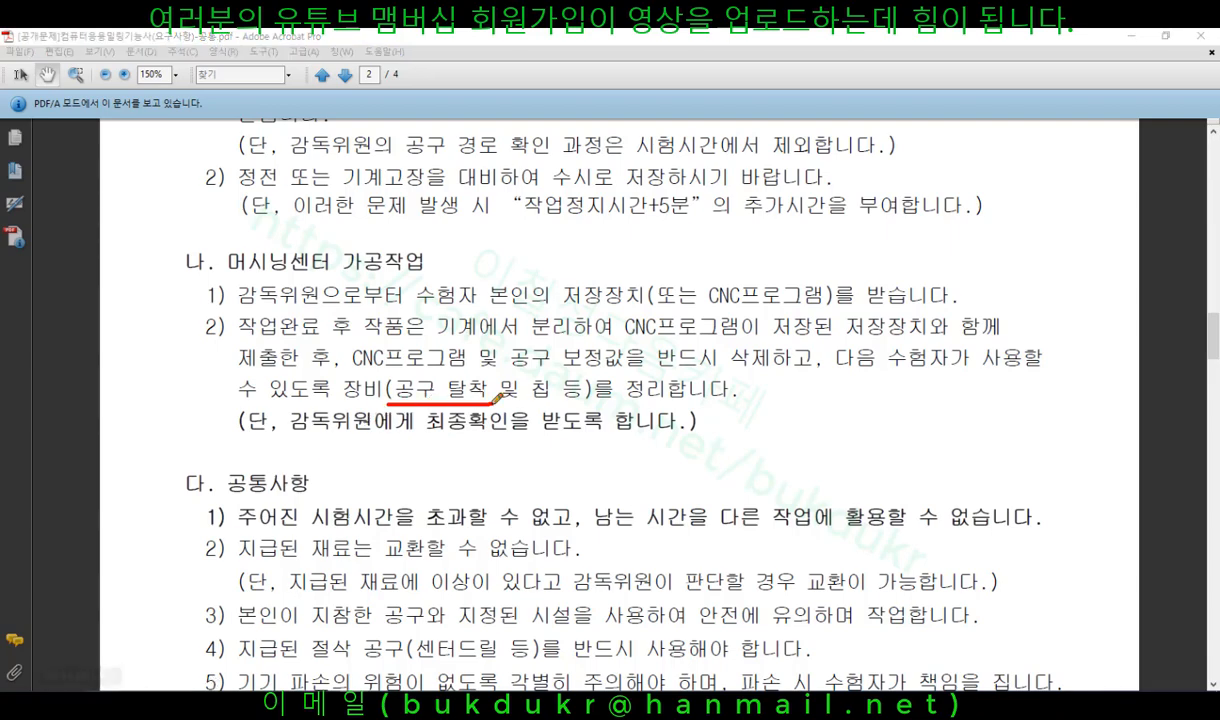
pyautogui.moveTo(290, 433); pyautogui.dragTo(676, 434)
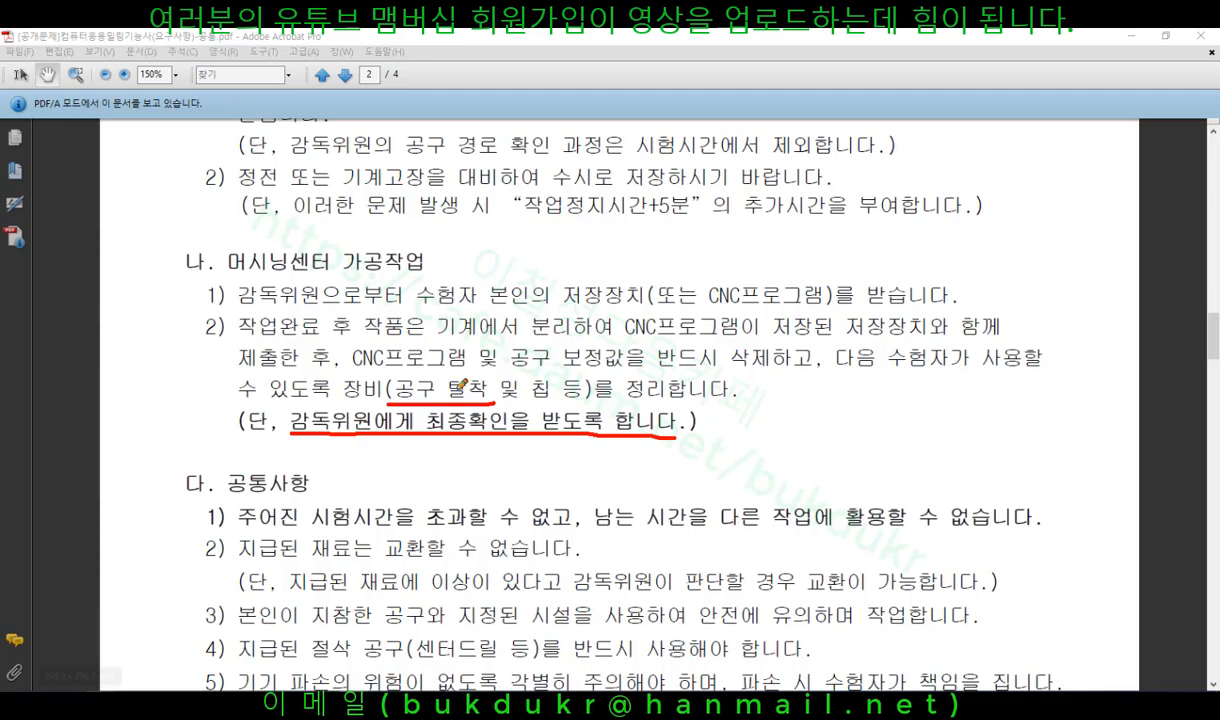
pyautogui.moveTo(397, 399)
pyautogui.mouseDown()
pyautogui.moveTo(392, 380)
pyautogui.moveTo(455, 378)
pyautogui.moveTo(493, 382)
pyautogui.moveTo(497, 398)
pyautogui.mouseUp()
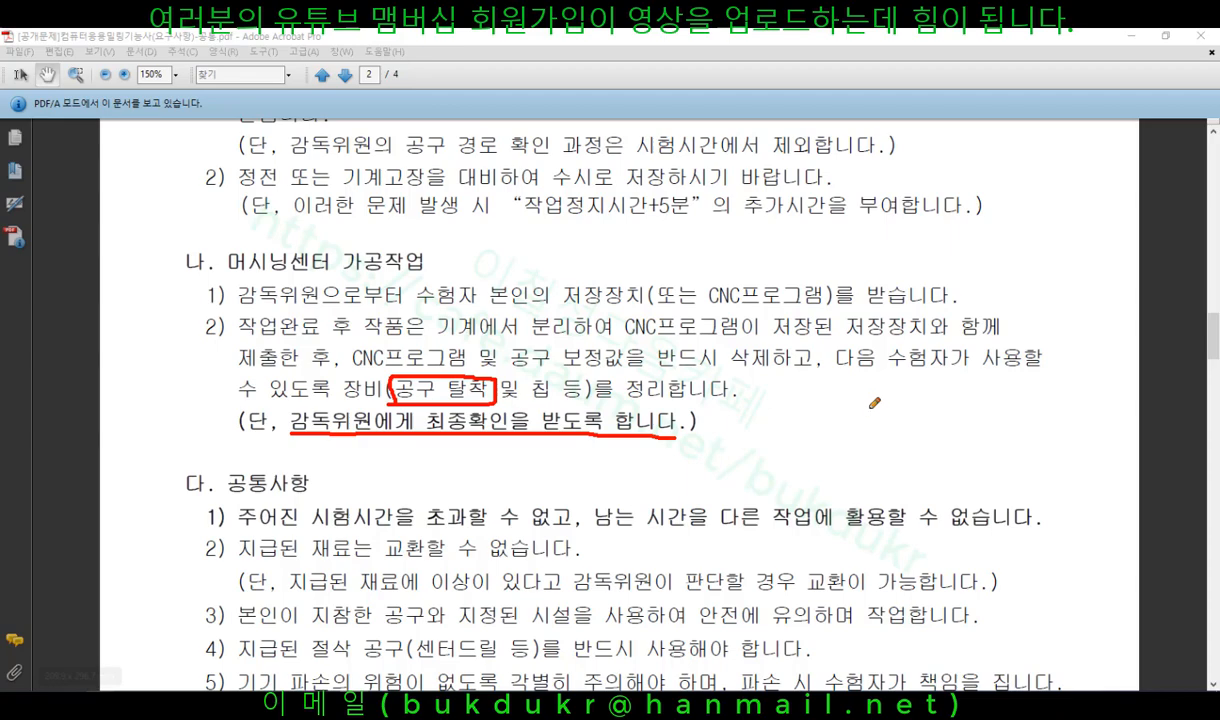
pyautogui.moveTo(467, 375); pyautogui.dragTo(482, 370)
pyautogui.moveTo(419, 406)
pyautogui.mouseDown()
pyautogui.moveTo(419, 450)
pyautogui.moveTo(446, 450)
pyautogui.moveTo(442, 462)
pyautogui.mouseUp()
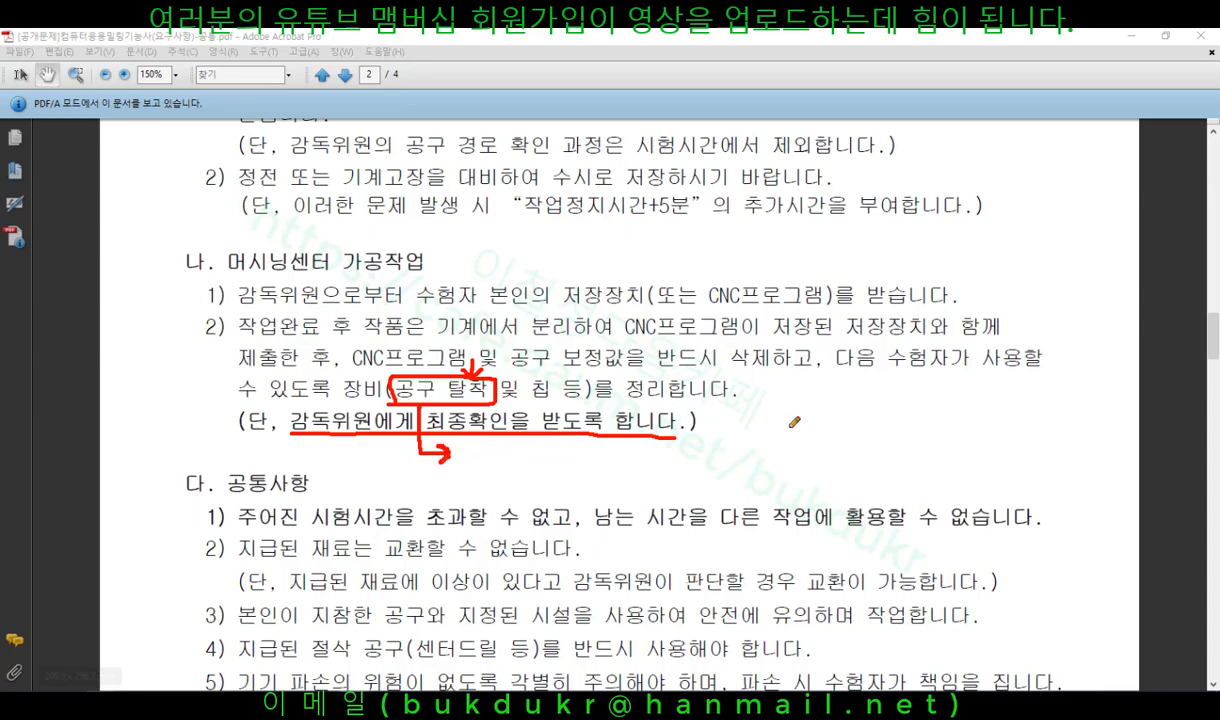
pyautogui.rightClick(866, 401)
pyautogui.click(850, 540)
# Under 다. 공통사항, box item 5's "파손 시 수험자가 책임을 집니다" in red and underline item 6's "비번호를 작성한 후 제출합니다".
pyautogui.scroll(-3, 727, 400)
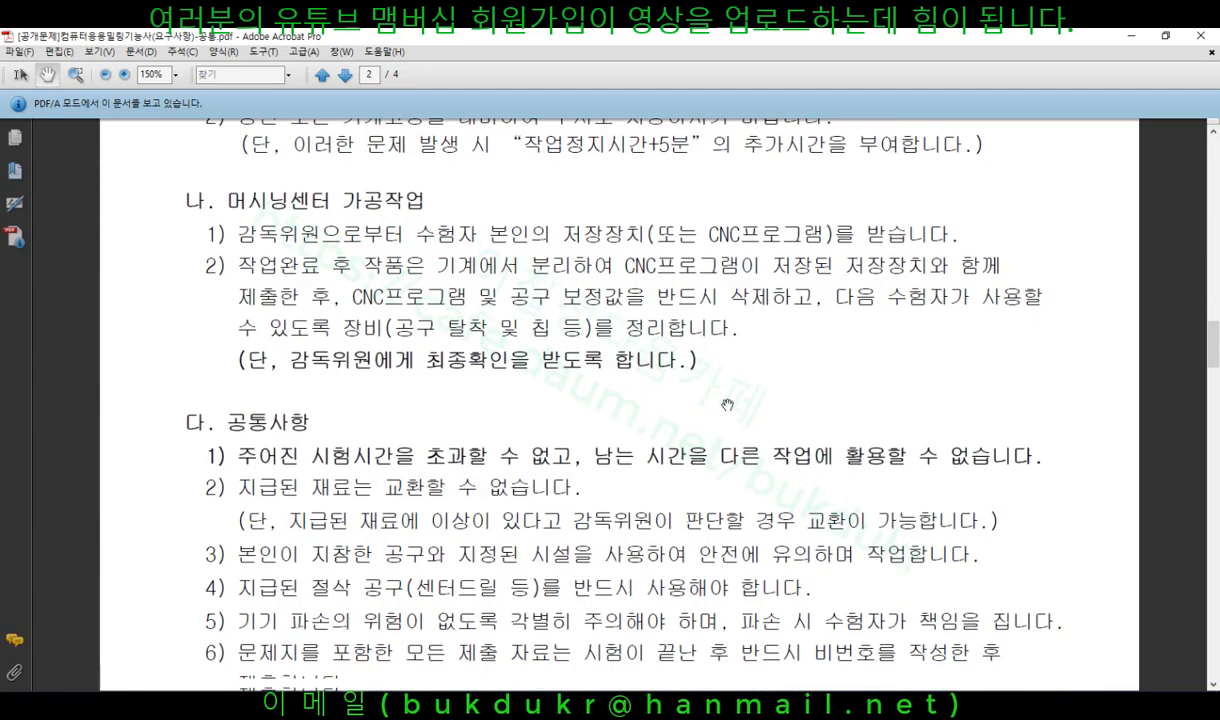
pyautogui.scroll(-3, 727, 401)
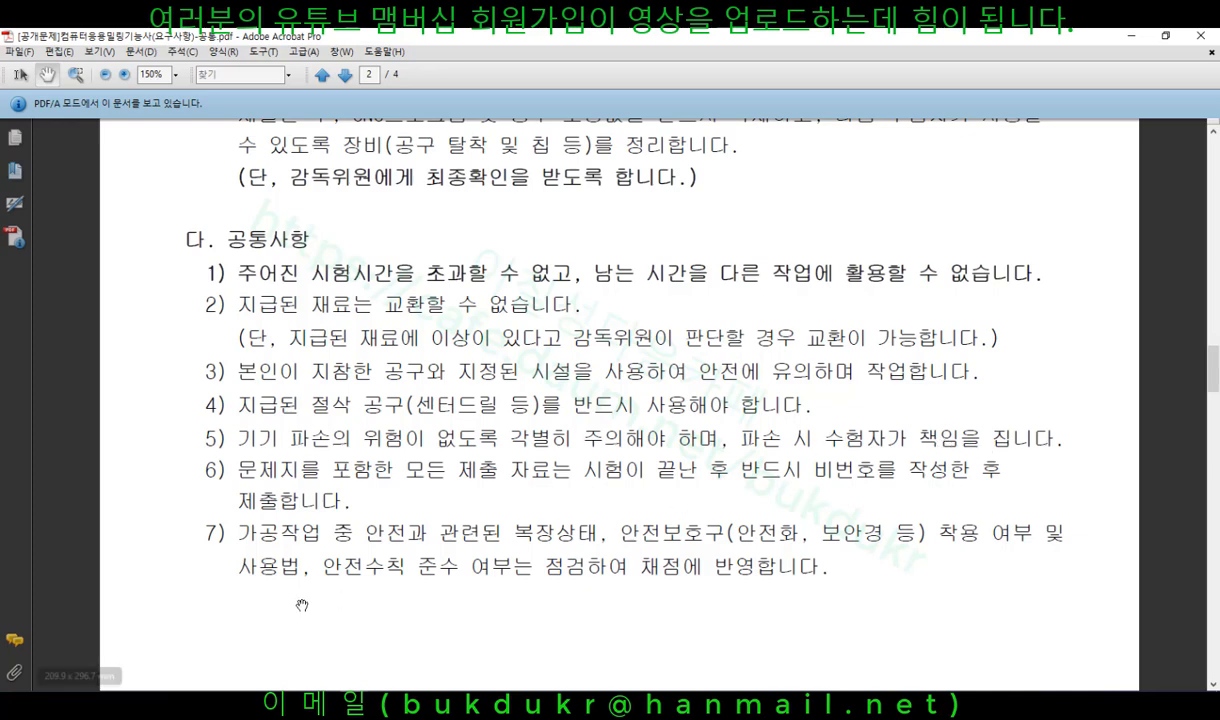
pyautogui.click(98, 705)
pyautogui.moveTo(735, 455)
pyautogui.mouseDown()
pyautogui.moveTo(1073, 456)
pyautogui.moveTo(1080, 430)
pyautogui.moveTo(950, 411)
pyautogui.moveTo(770, 413)
pyautogui.moveTo(735, 418)
pyautogui.moveTo(733, 452)
pyautogui.mouseUp()
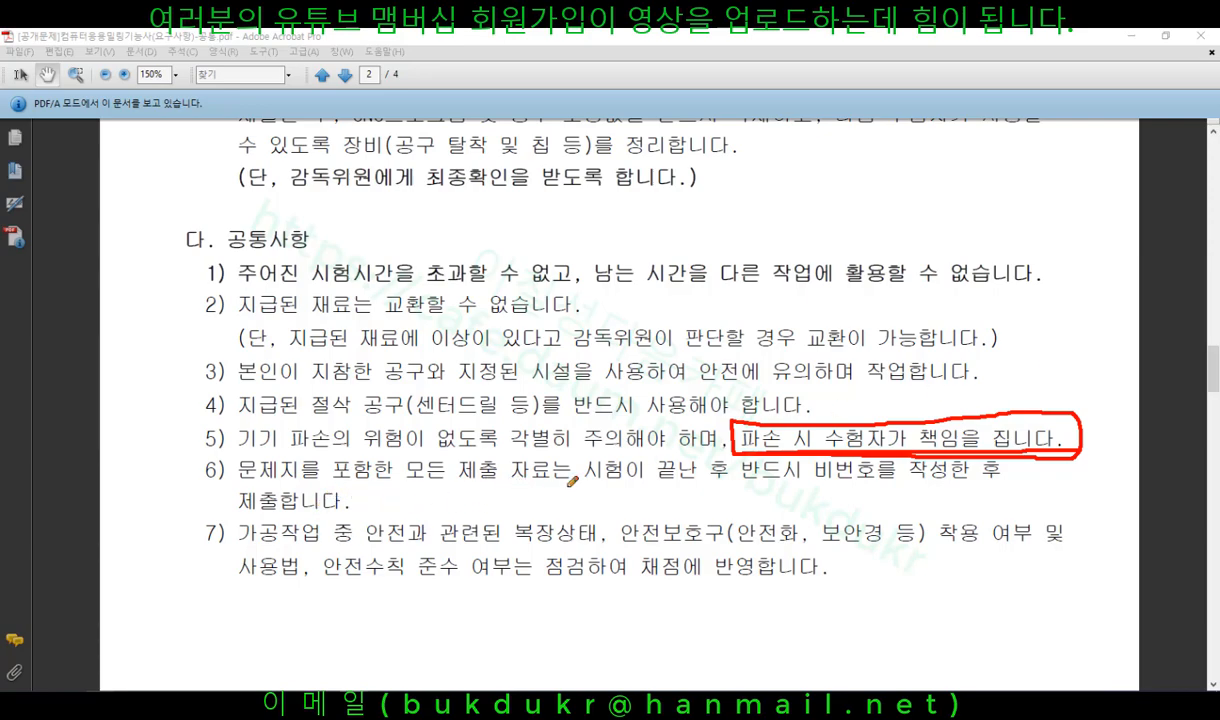
pyautogui.moveTo(240, 511); pyautogui.dragTo(345, 508)
# Mark item 7's clothing and safety gear wording with a red box, underline its wearing and grading phrases, and clear all pen marks.
pyautogui.moveTo(240, 545); pyautogui.dragTo(368, 544)
pyautogui.moveTo(503, 543); pyautogui.dragTo(724, 541)
pyautogui.moveTo(503, 540)
pyautogui.mouseDown()
pyautogui.moveTo(680, 503)
pyautogui.moveTo(900, 503)
pyautogui.moveTo(928, 538)
pyautogui.mouseUp()
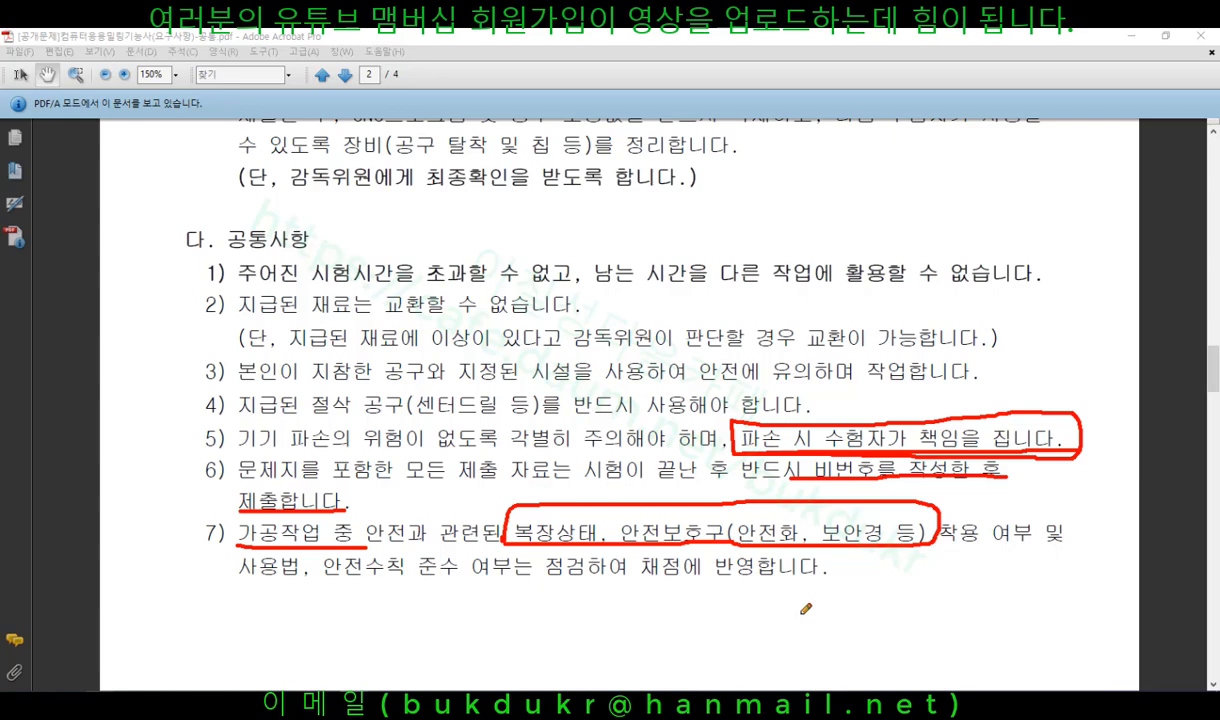
pyautogui.moveTo(715, 490); pyautogui.dragTo(729, 495)
pyautogui.moveTo(938, 549); pyautogui.dragTo(1058, 551)
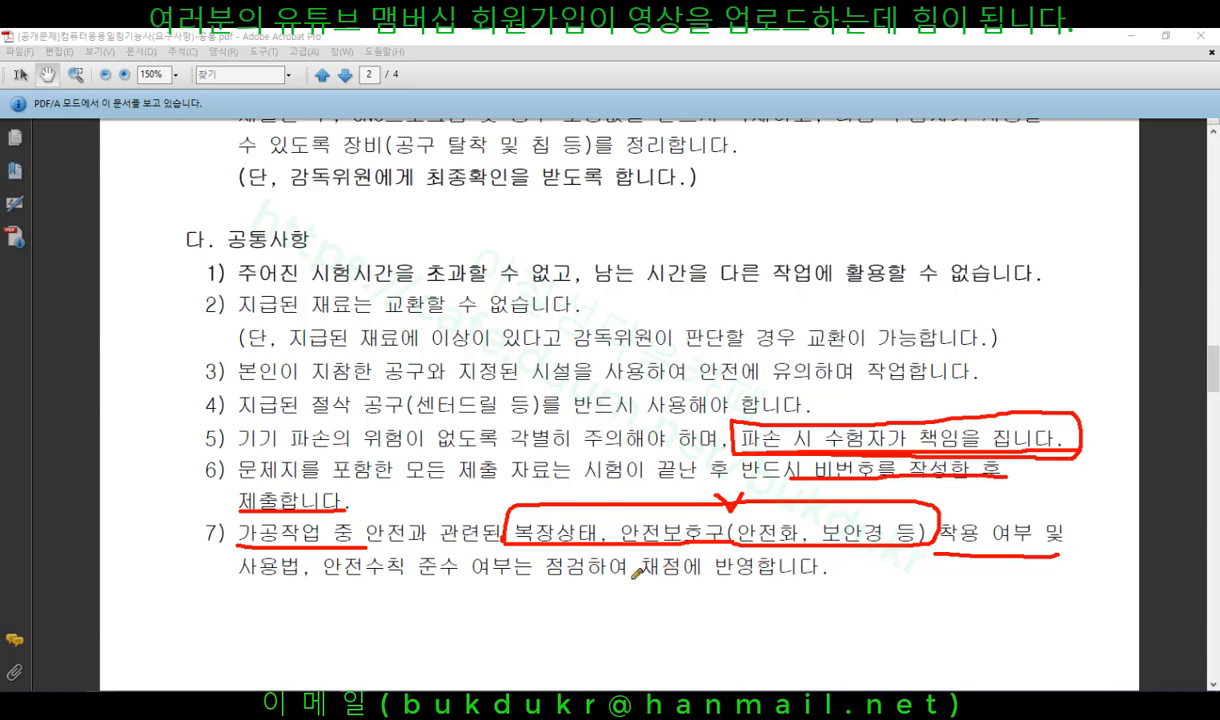
pyautogui.moveTo(479, 577); pyautogui.dragTo(837, 576)
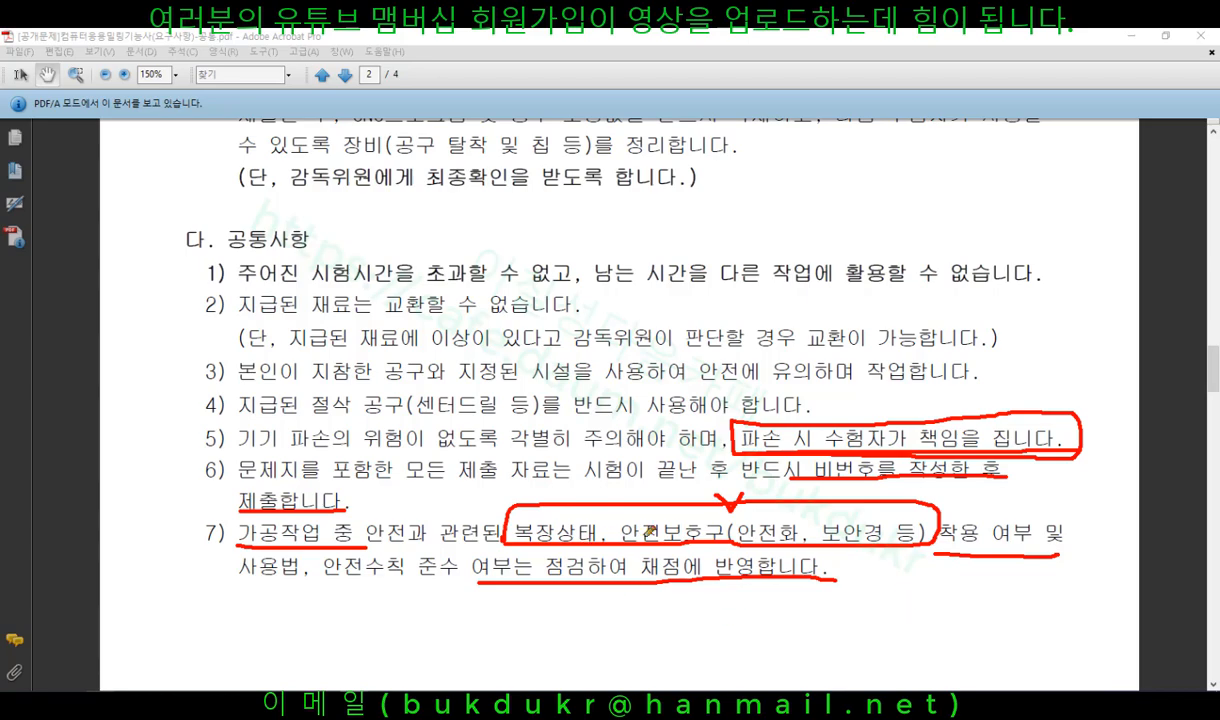
pyautogui.moveTo(240, 590); pyautogui.dragTo(448, 592)
pyautogui.rightClick(567, 434)
pyautogui.click(598, 594)
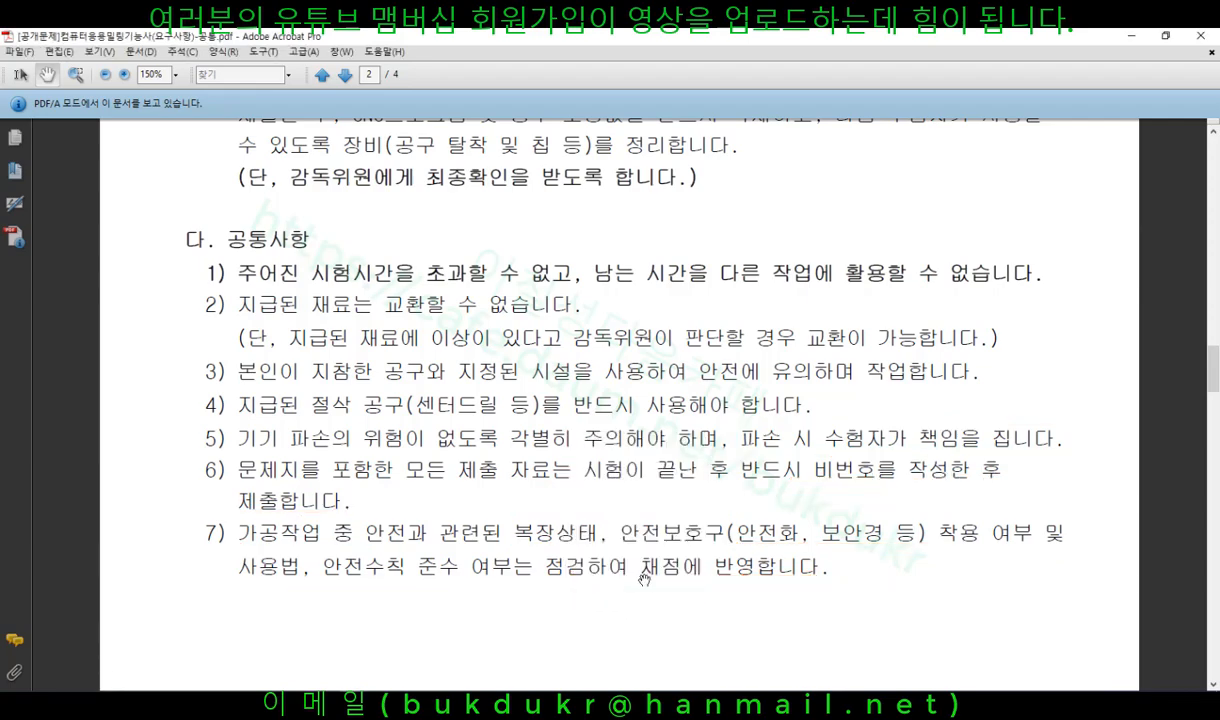
# Read item 8 on page 3, covering the grading exclusions 기권, 실격, 미완성 and 오작.
pyautogui.scroll(-3, 643, 578)
pyautogui.scroll(-8, 644, 580)
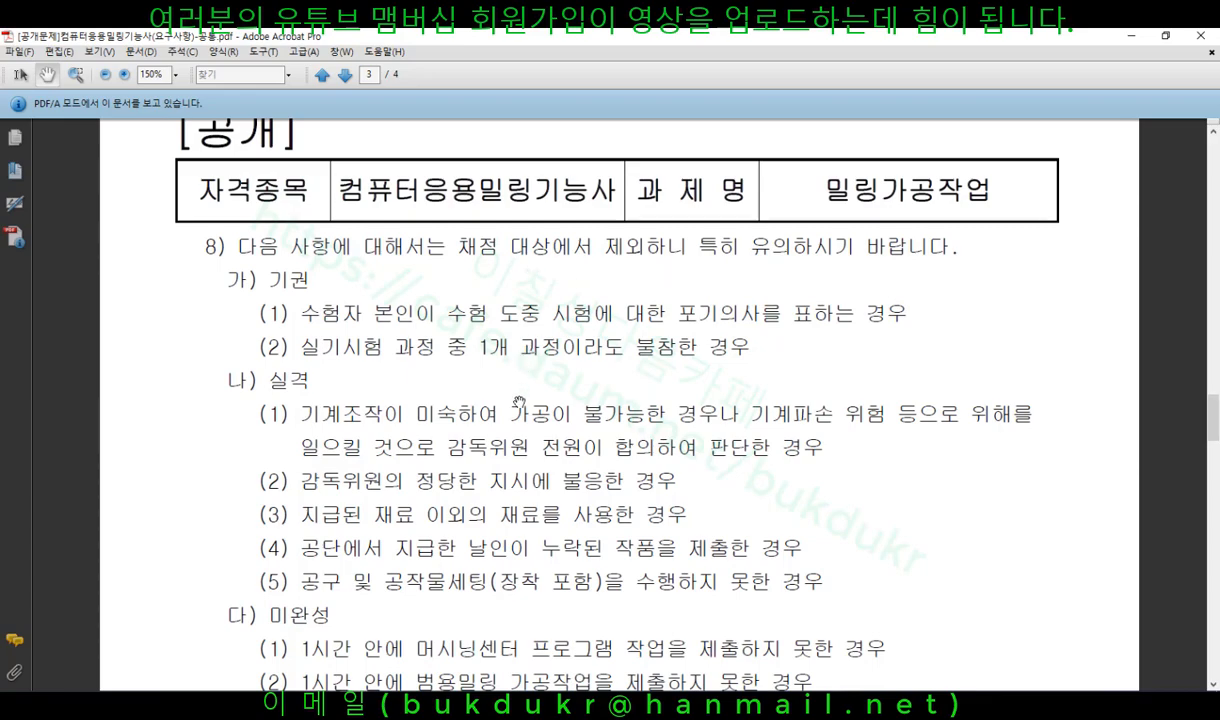
pyautogui.scroll(-2, 507, 416)
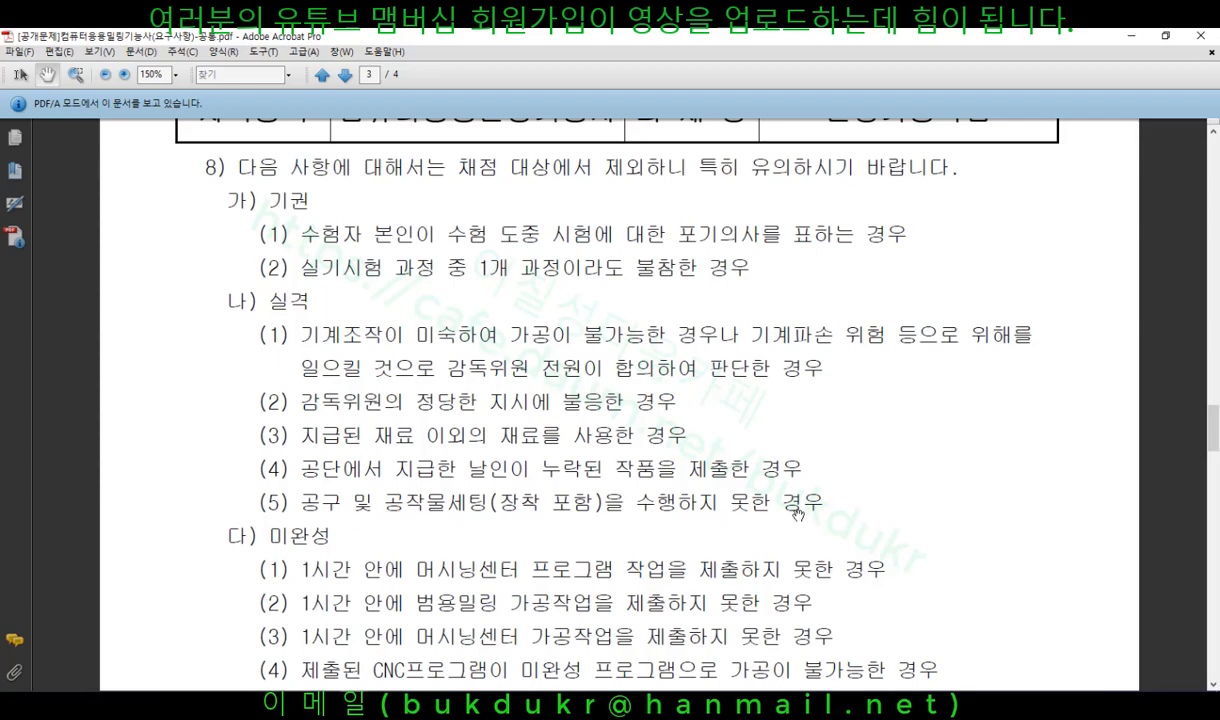
pyautogui.scroll(-2, 945, 468)
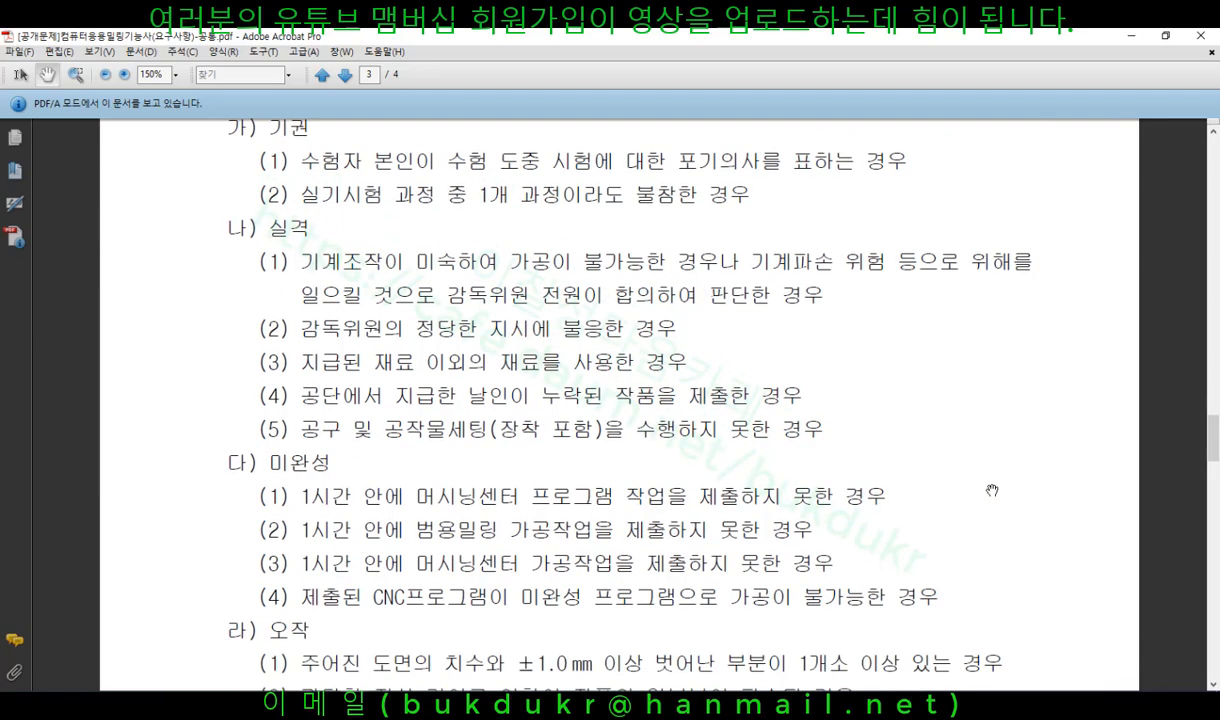
pyautogui.scroll(-4, 992, 490)
pyautogui.scroll(-1, 992, 490)
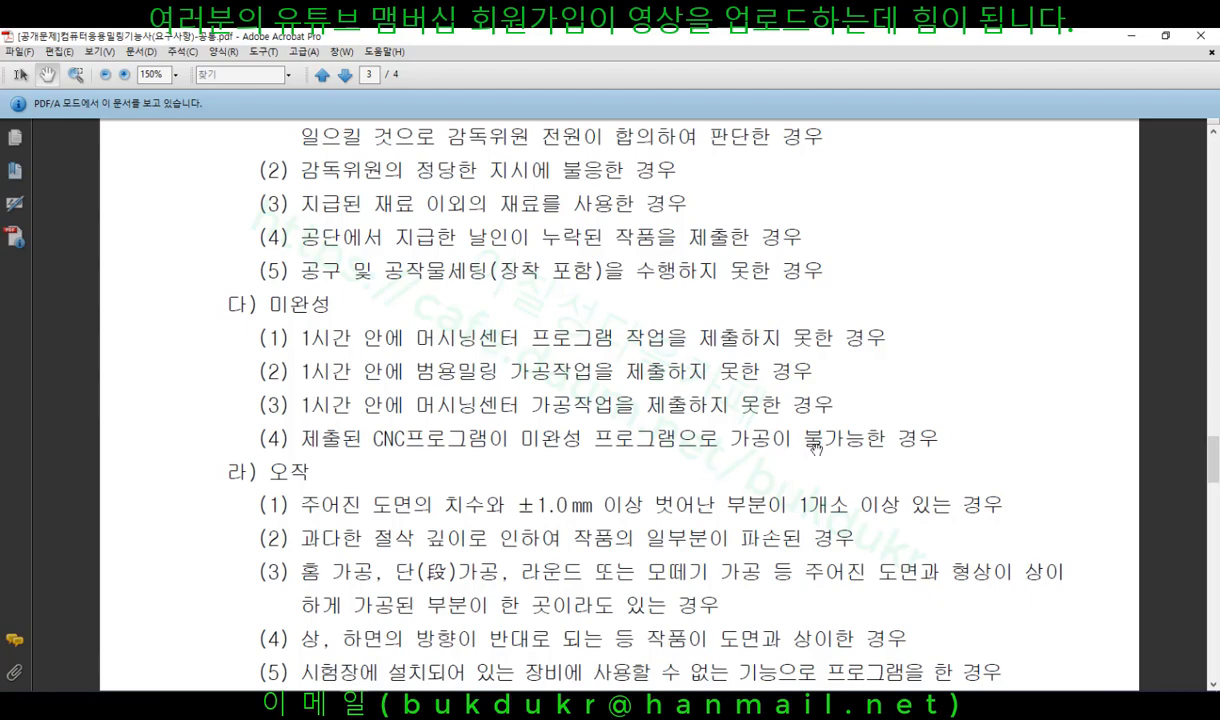
pyautogui.scroll(-4, 623, 406)
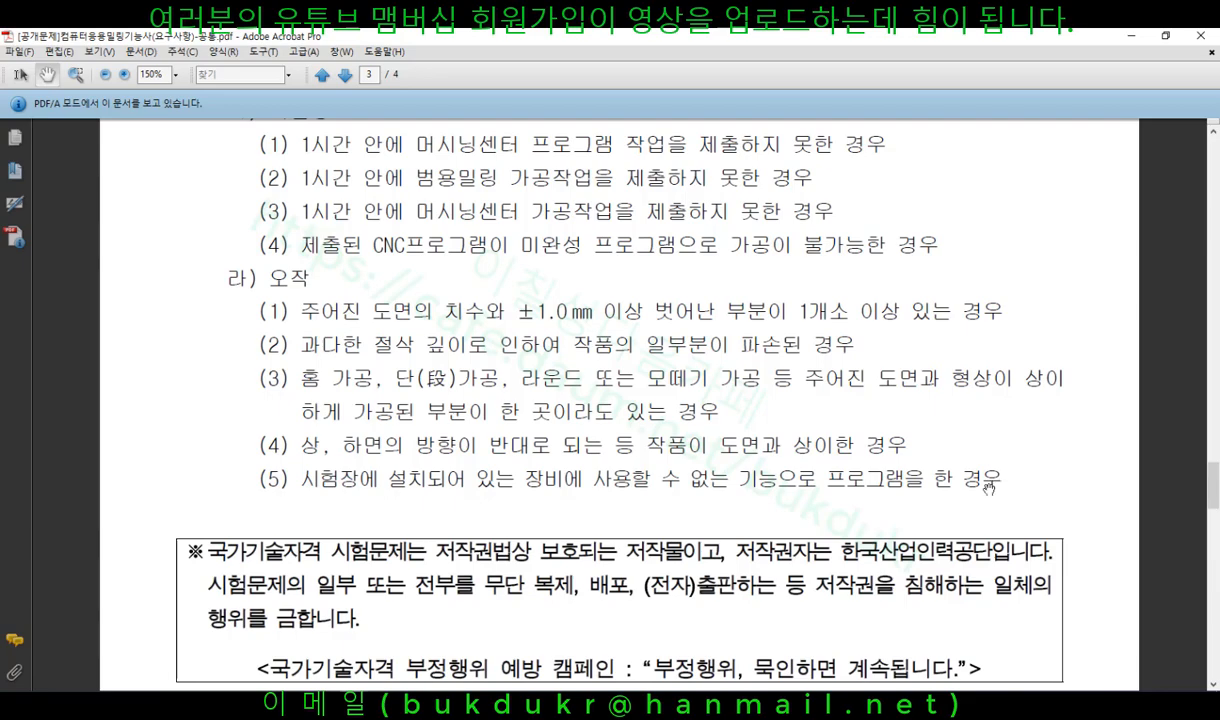
# Read the 오작 items and the copyright notice at the end of page 3, and close the requirements document.
pyautogui.scroll(-1, 302, 444)
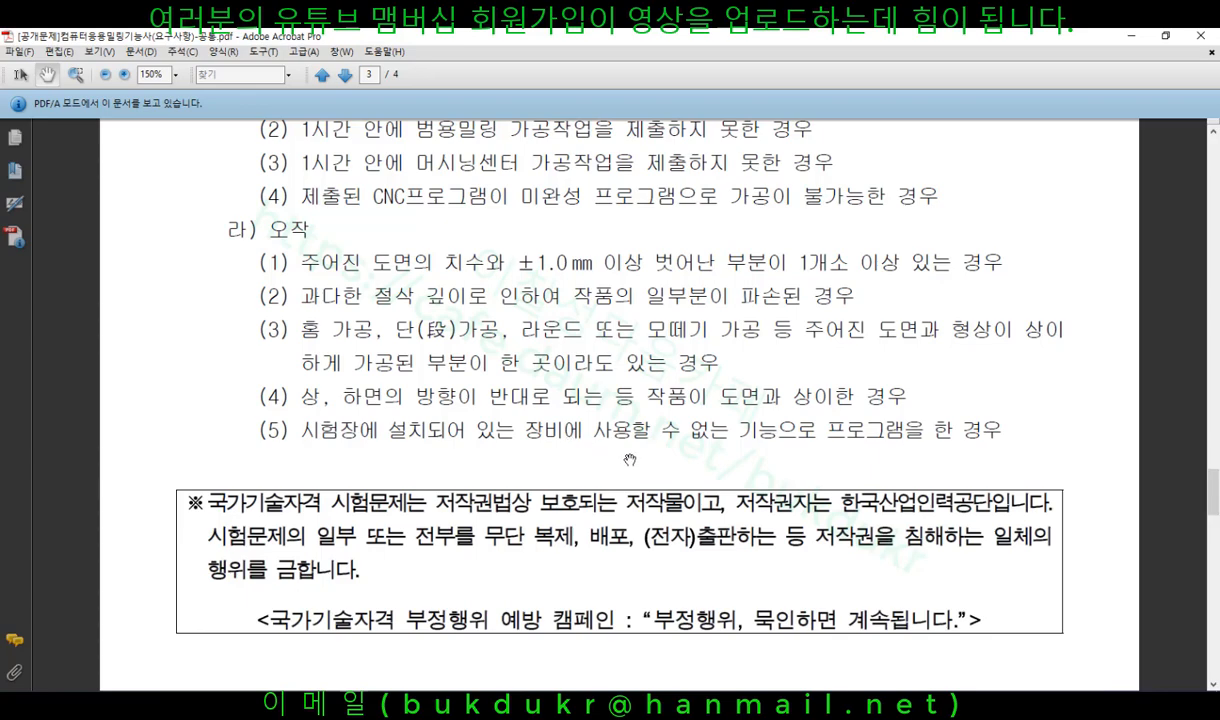
pyautogui.scroll(-1, 600, 440)
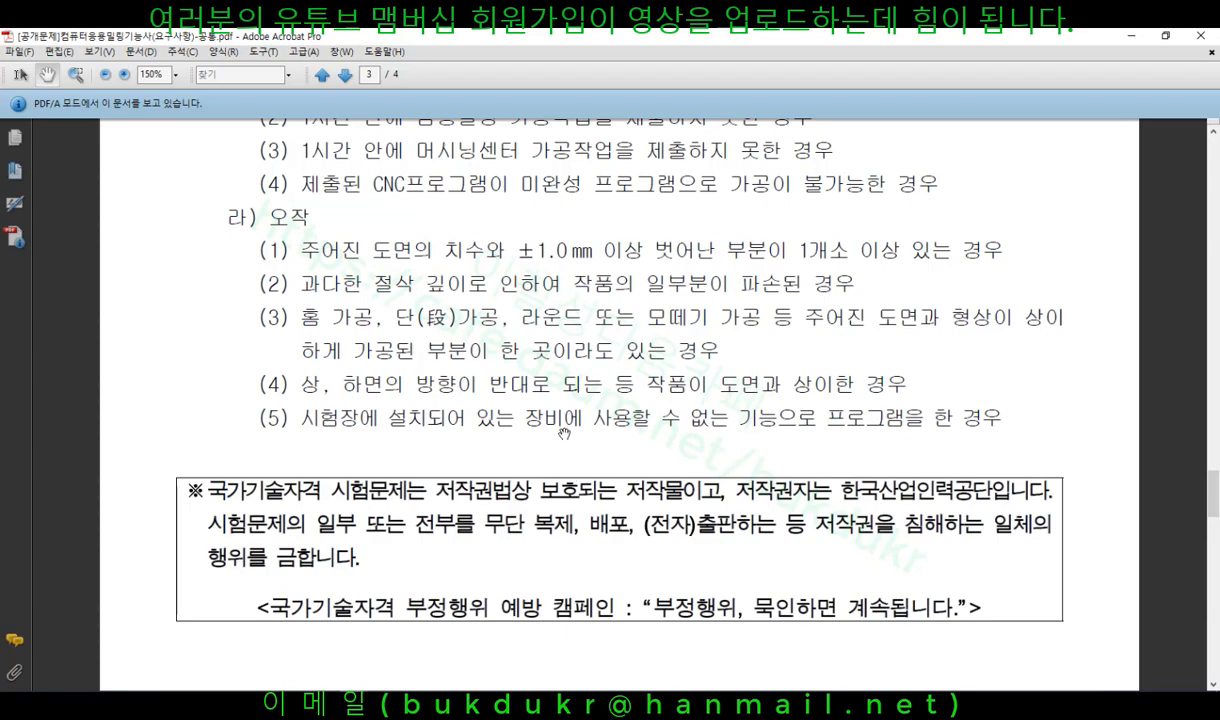
pyautogui.scroll(-3, 564, 433)
pyautogui.scroll(-2, 564, 433)
pyautogui.scroll(2, 558, 398)
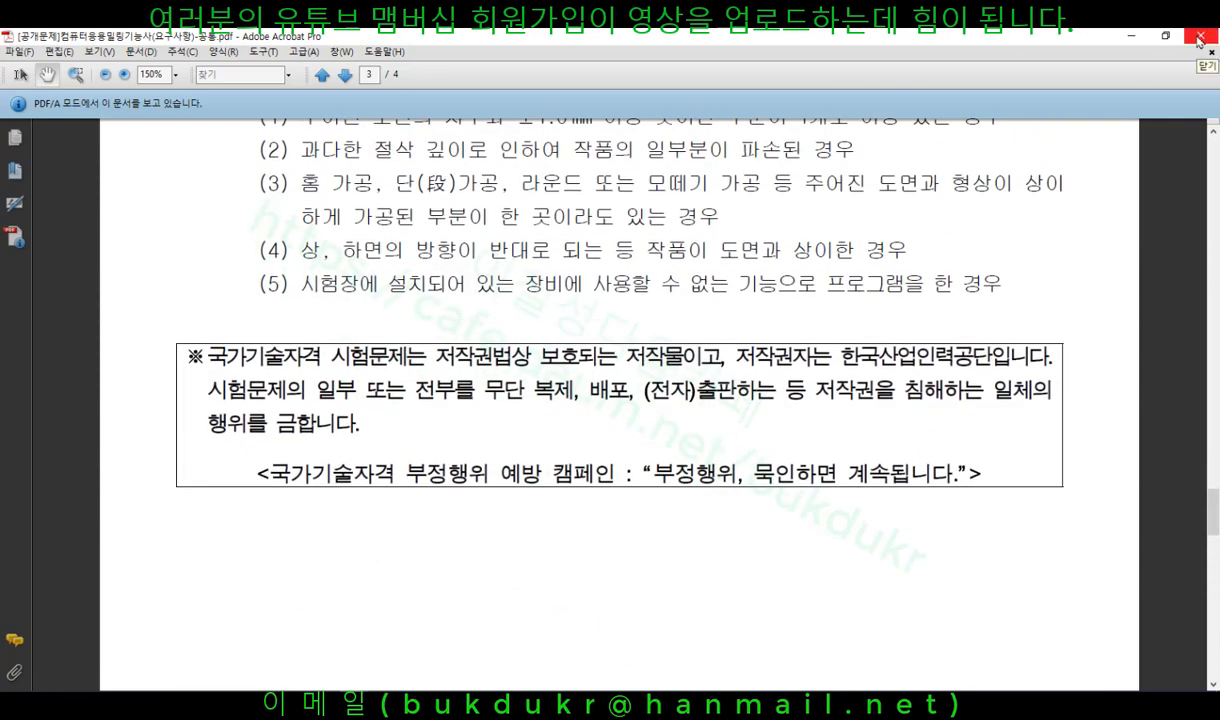
pyautogui.click(1199, 37)
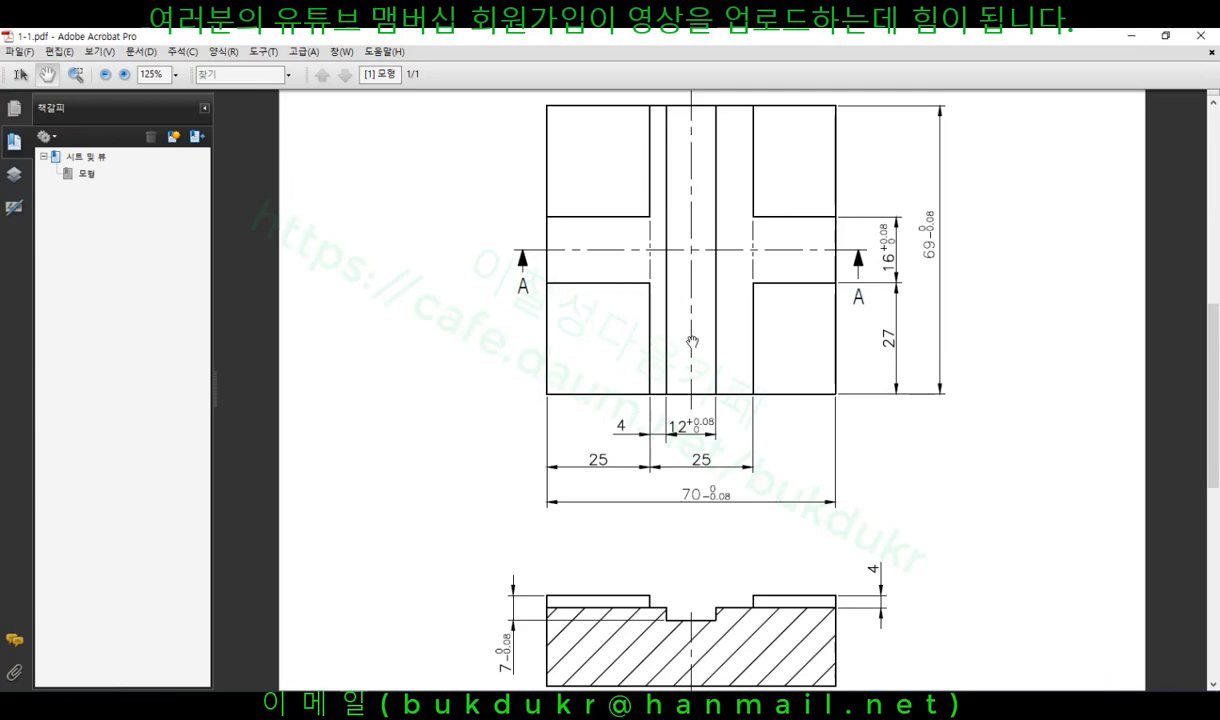
# Look over the plan view and section of drawing 1-1.pdf and switch to drawing 1-2.pdf.
pyautogui.scroll(-1, 760, 350)
pyautogui.moveTo(940, 222); pyautogui.dragTo(944, 246)
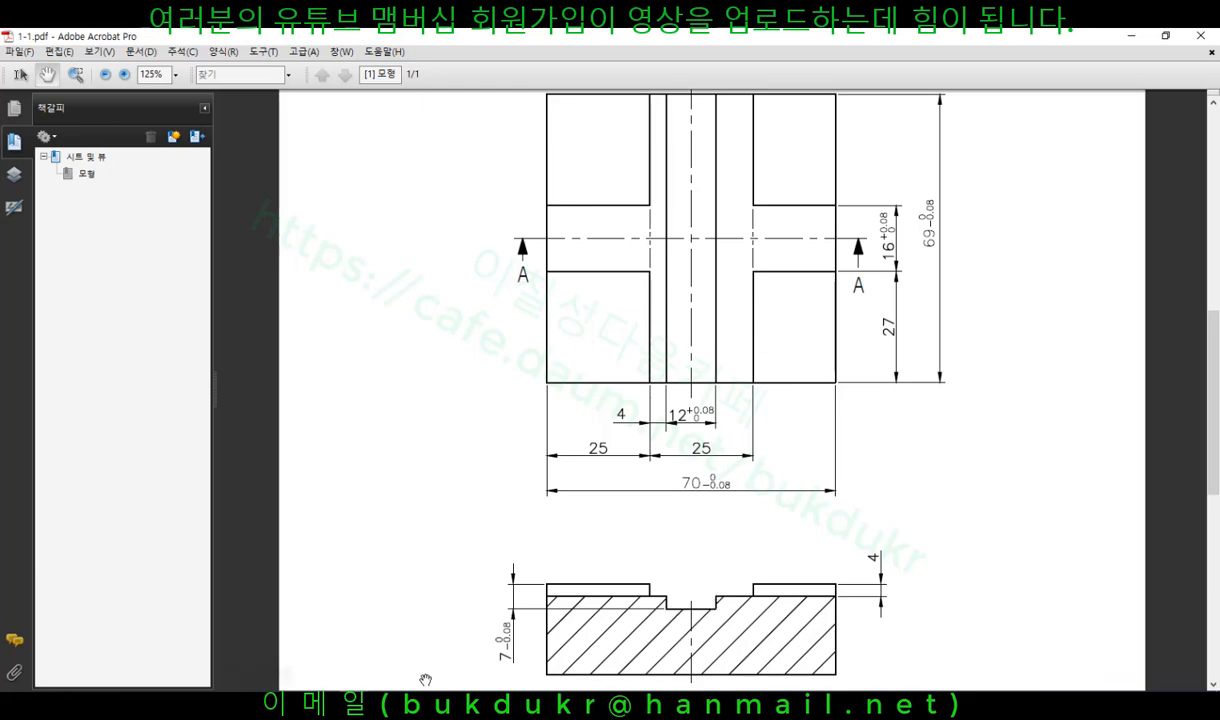
pyautogui.moveTo(339, 706)
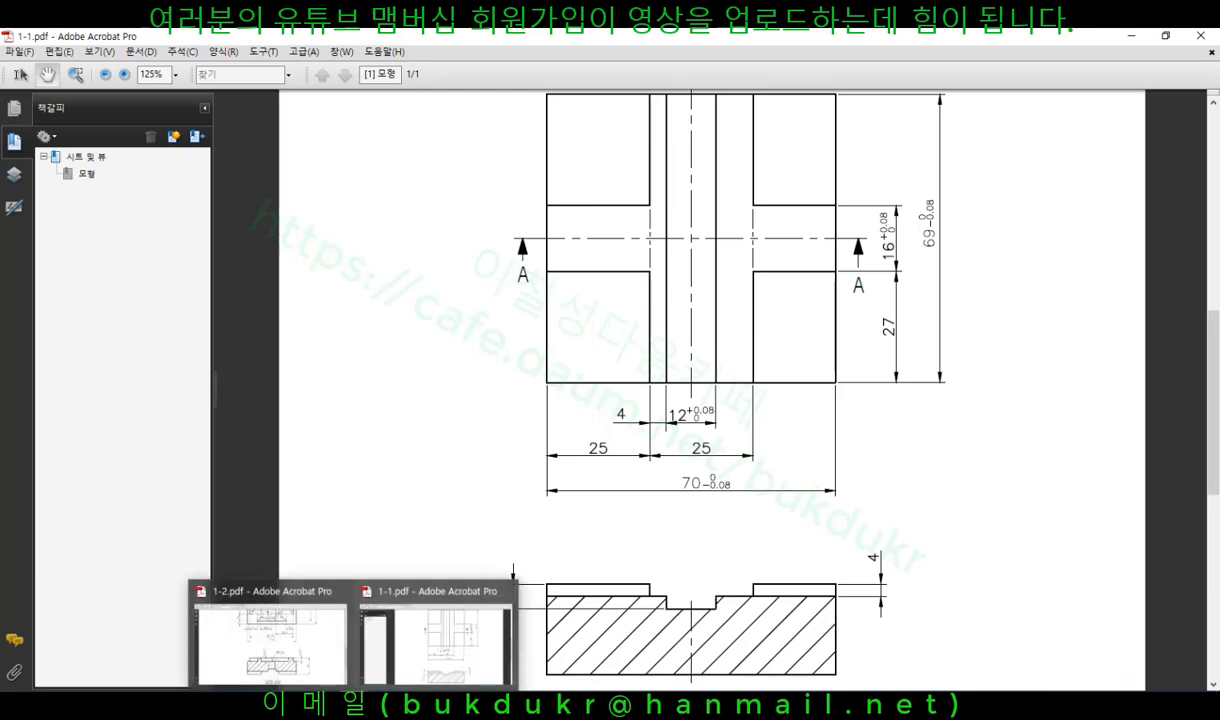
pyautogui.click(276, 643)
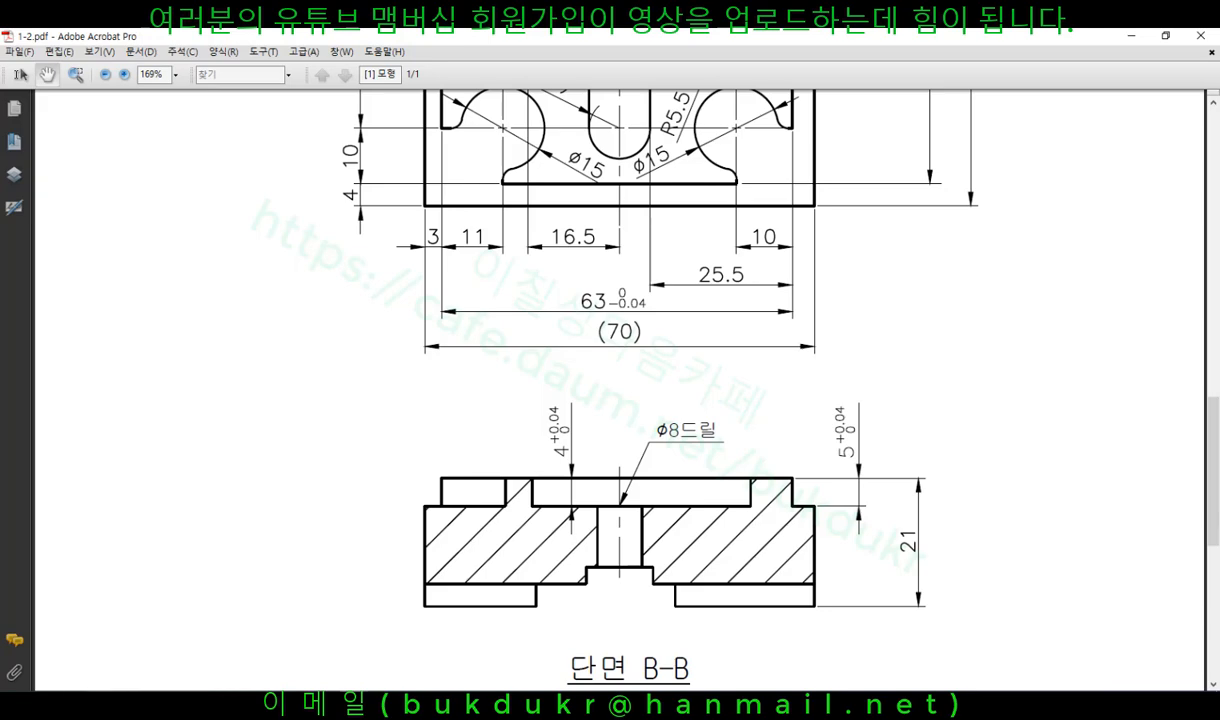
# On section B-B, trace the stepped underside in red, mark the bottom face with an arrow and underlines, and exit the screen pen.
pyautogui.hotkey('ctrl', '2')
pyautogui.moveTo(556, 622)
pyautogui.mouseDown()
pyautogui.moveTo(541, 586)
pyautogui.moveTo(594, 564)
pyautogui.moveTo(652, 562)
pyautogui.moveTo(677, 607)
pyautogui.mouseUp()
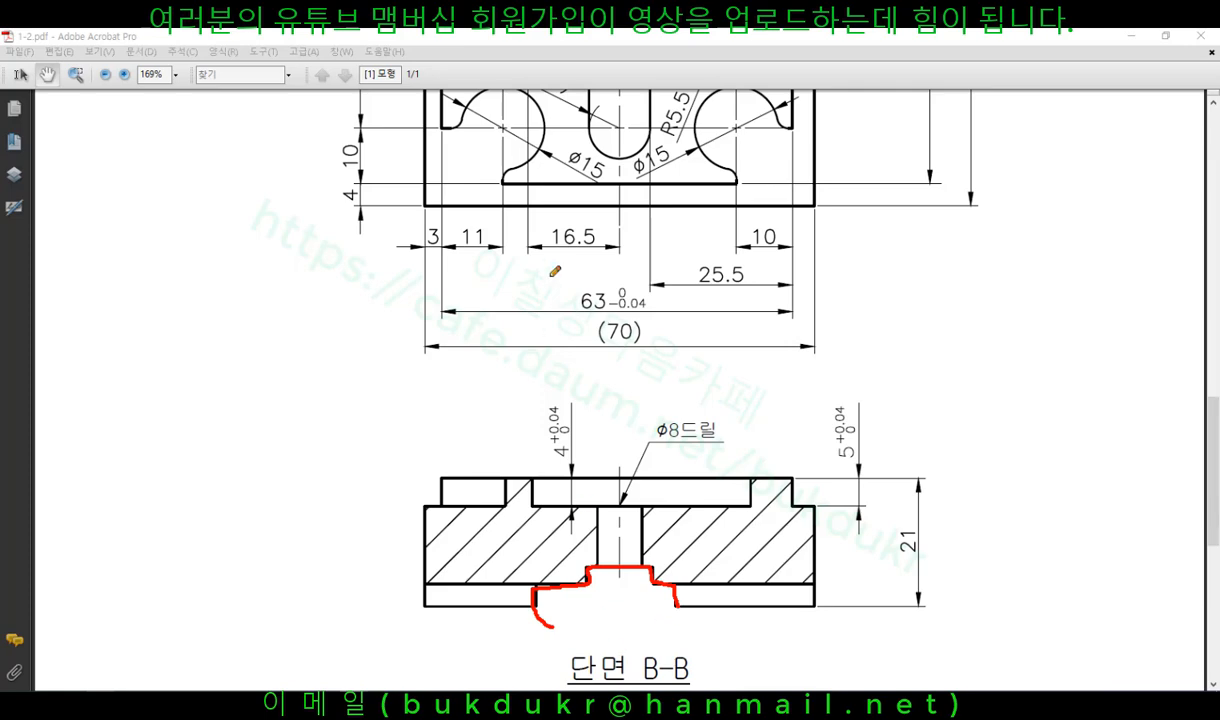
pyautogui.moveTo(920, 600); pyautogui.dragTo(842, 605)
pyautogui.moveTo(532, 608); pyautogui.dragTo(445, 608)
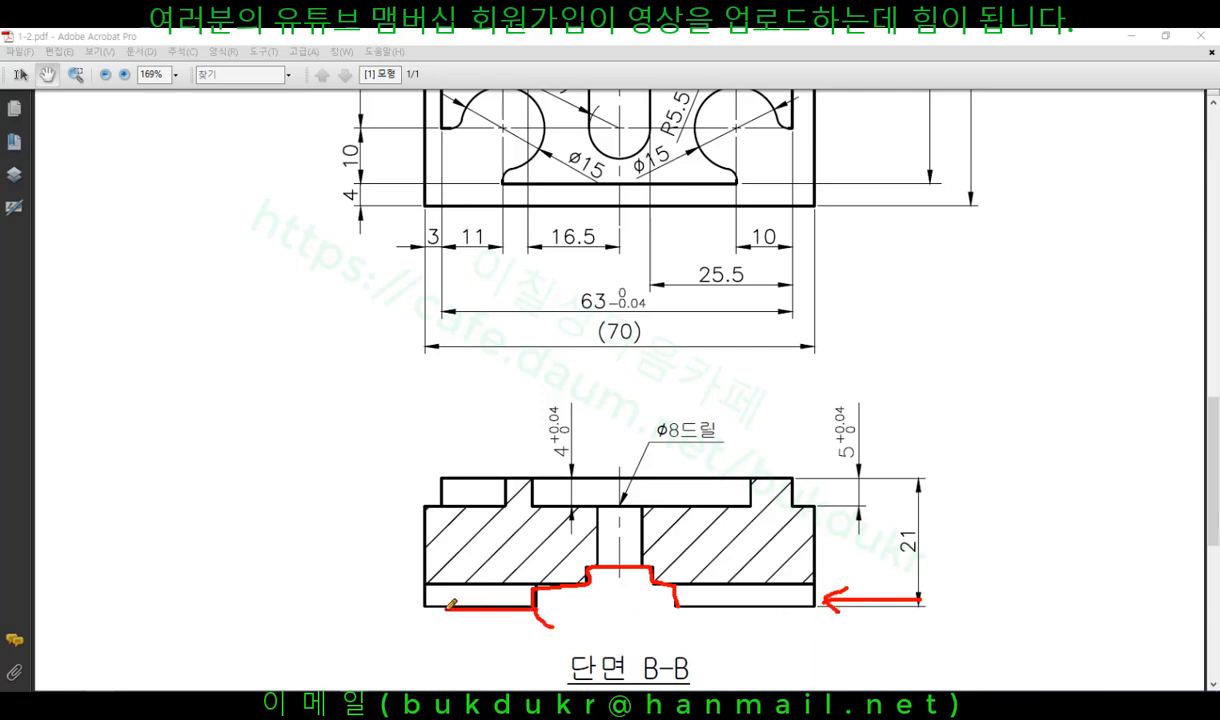
pyautogui.moveTo(688, 604); pyautogui.dragTo(820, 606)
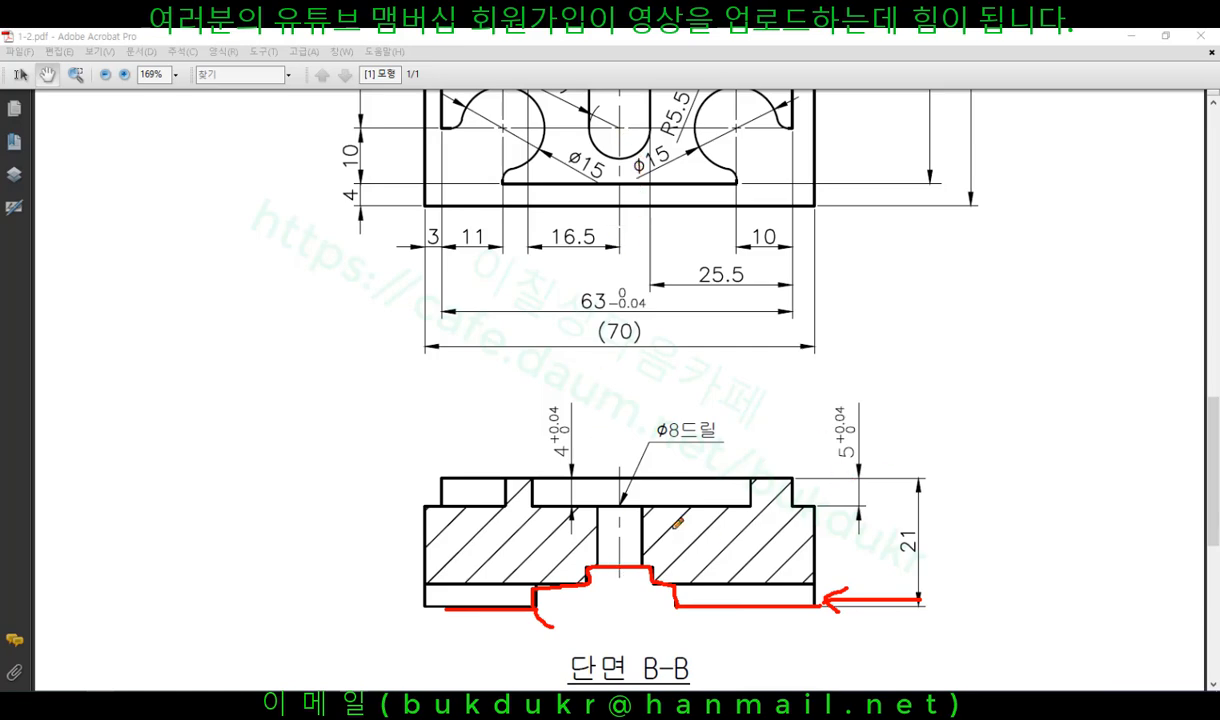
pyautogui.rightClick(982, 349)
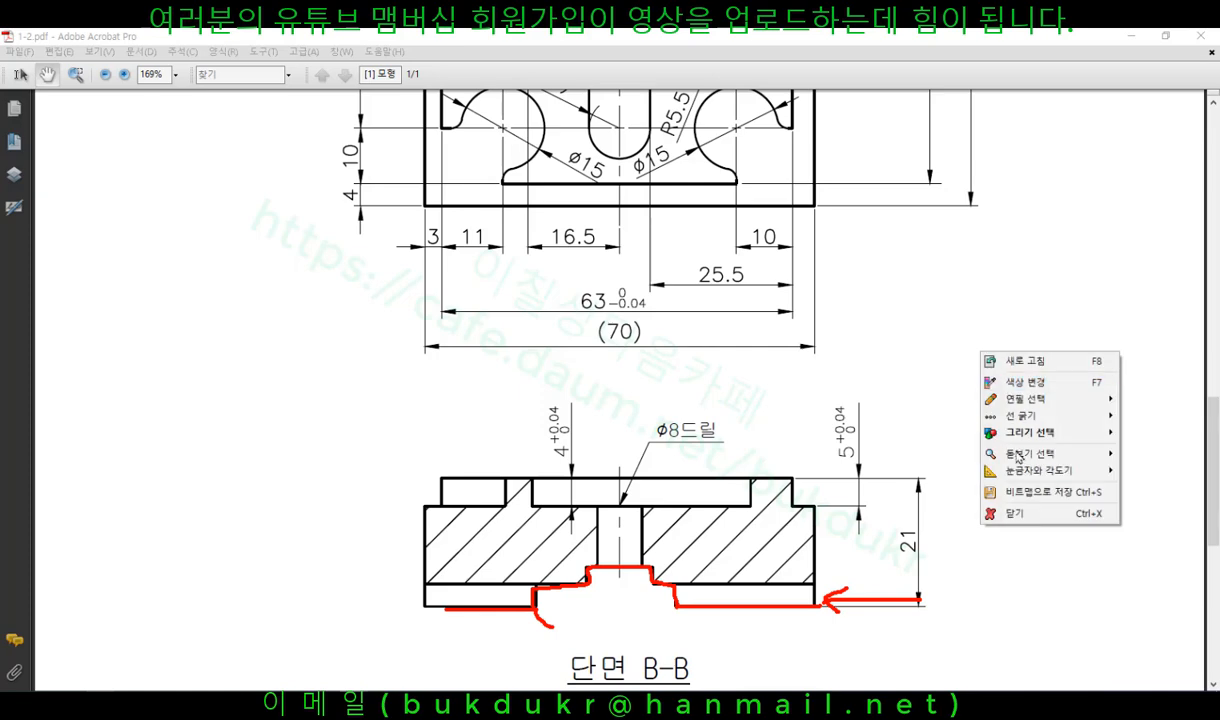
pyautogui.click(1014, 514)
# Return to drawing 1-1.pdf and examine the outer, slot and step dimensions in its plan view and section.
pyautogui.click(426, 620)
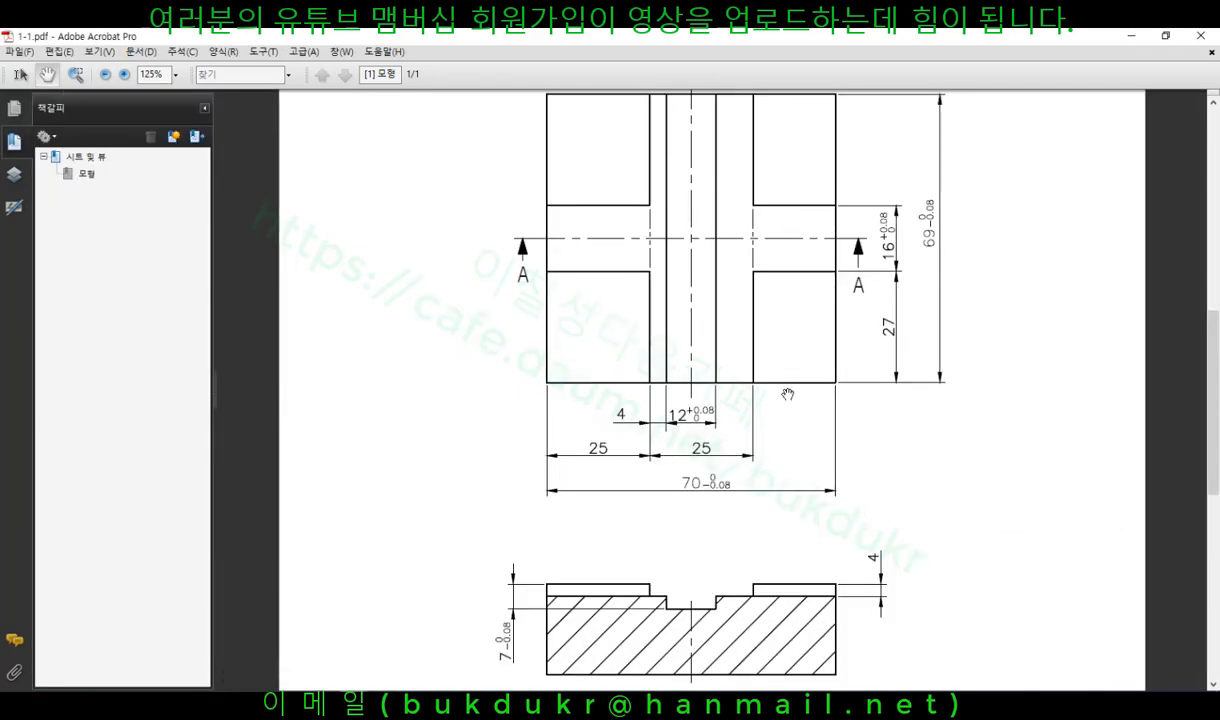
pyautogui.moveTo(792, 478)
pyautogui.mouseDown()
pyautogui.moveTo(792, 372)
pyautogui.moveTo(789, 469)
pyautogui.mouseUp()
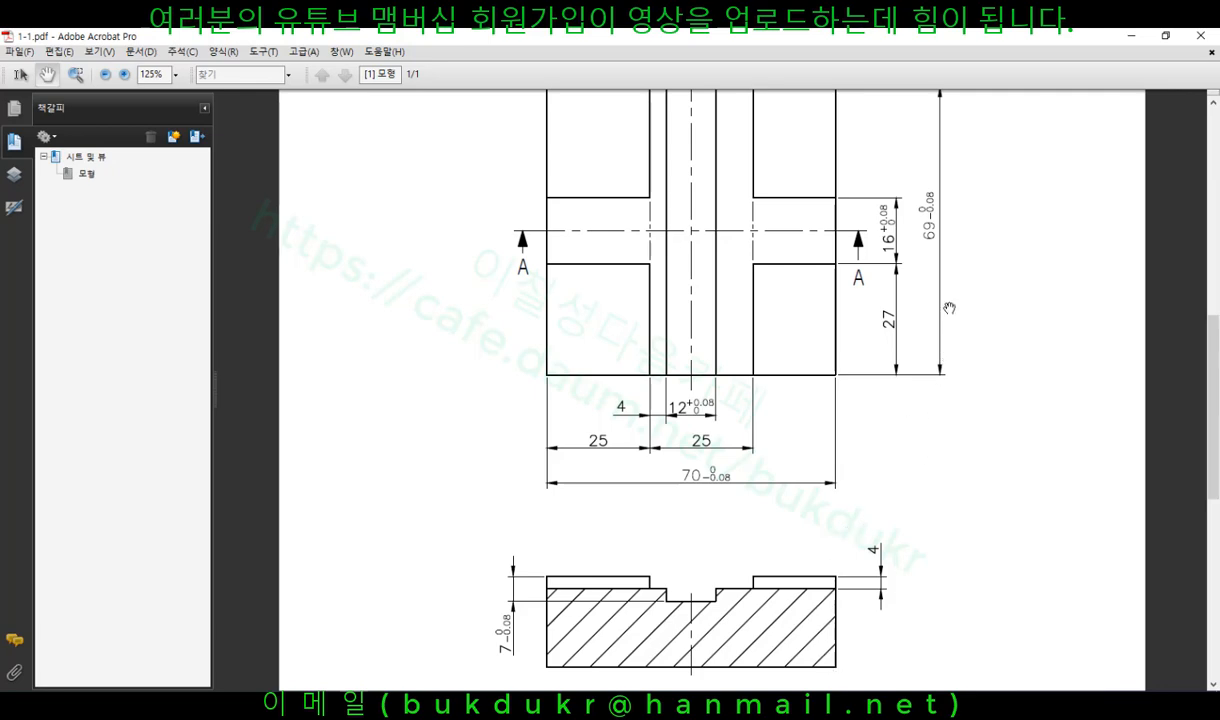
pyautogui.moveTo(940, 235)
pyautogui.scroll(-1, 828, 580)
pyautogui.scroll(3, 829, 578)
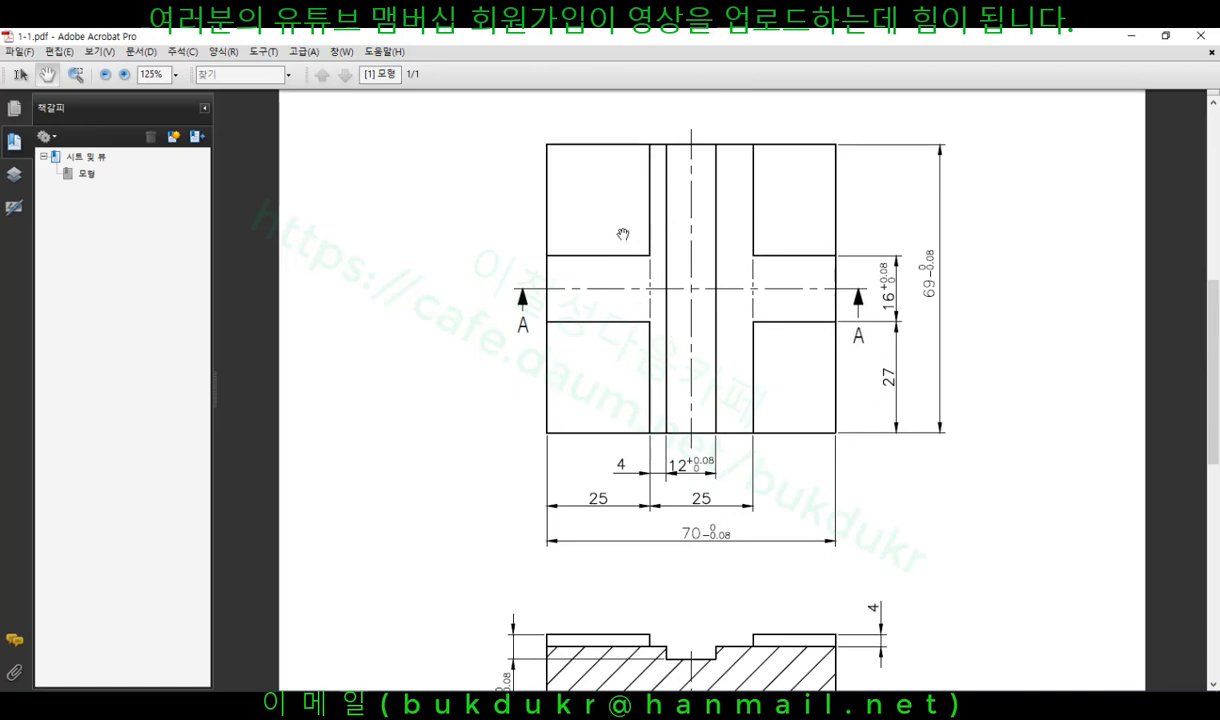
pyautogui.moveTo(830, 468); pyautogui.dragTo(835, 325)
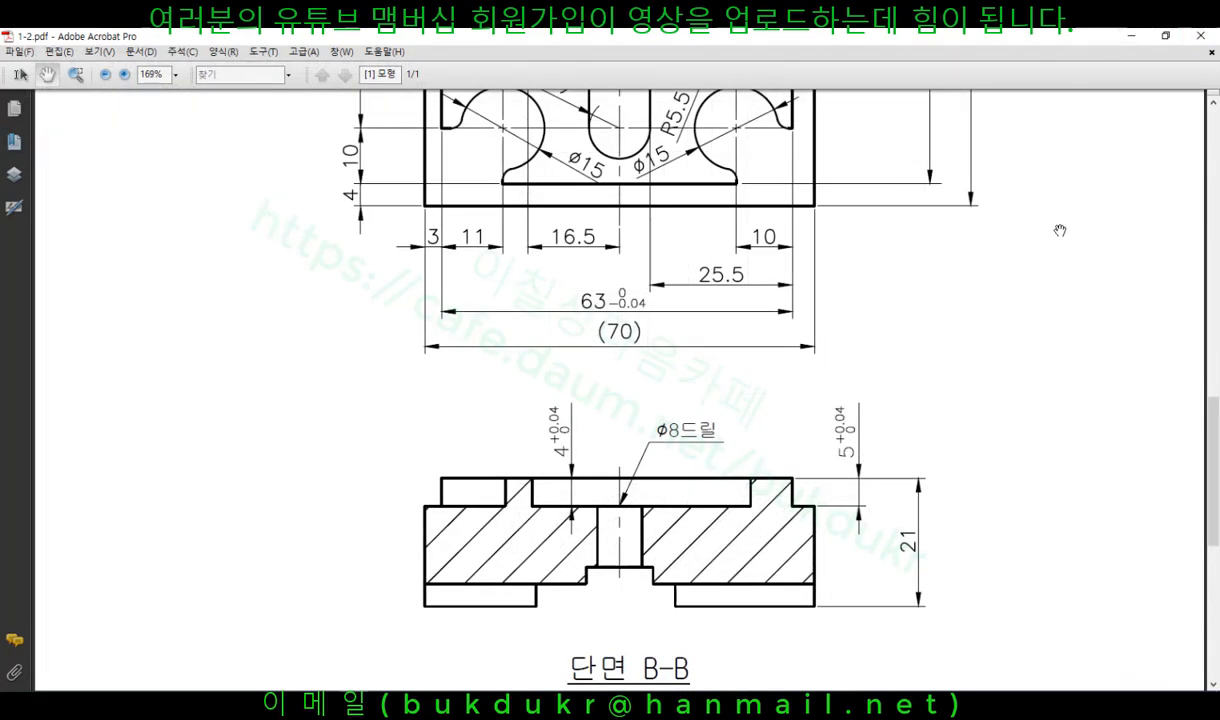
# Examine drawing 1-2.pdf from the pocket and contour dimensions of the plan view down to section B-B and the unspecified-radius note.
pyautogui.scroll(5, 1060, 231)
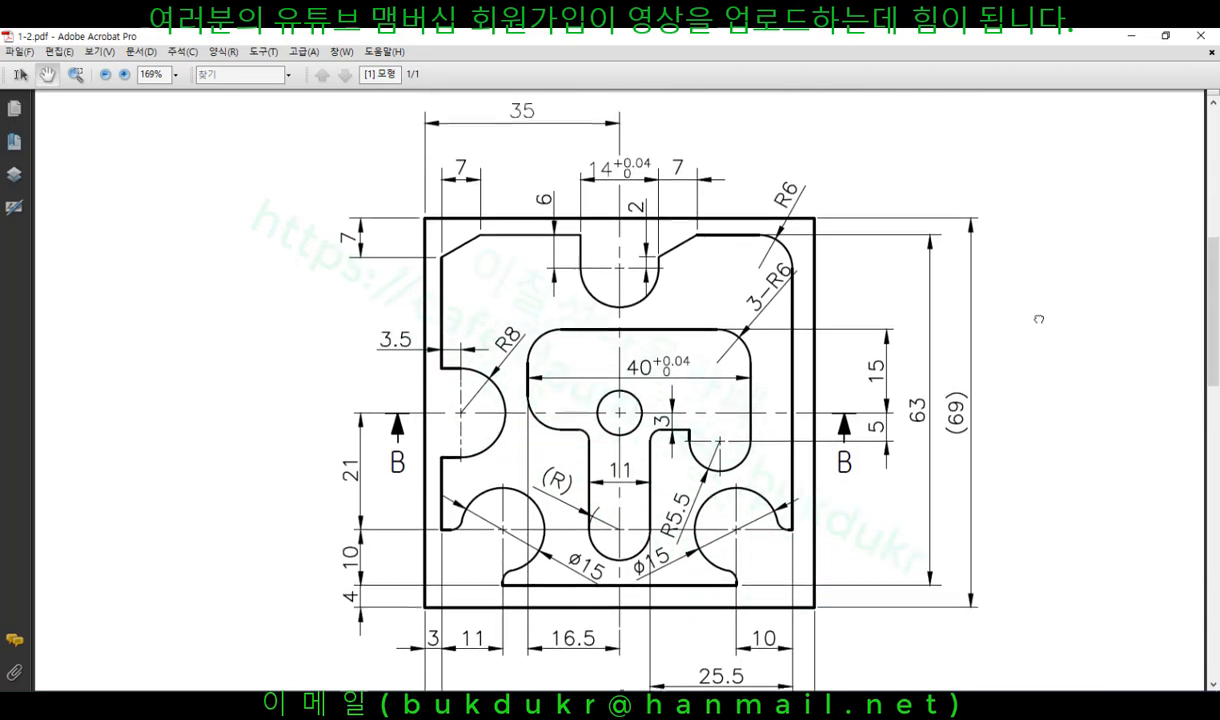
pyautogui.moveTo(1042, 289)
pyautogui.mouseDown()
pyautogui.moveTo(1033, 191)
pyautogui.moveTo(1040, 331)
pyautogui.mouseUp()
pyautogui.scroll(-2, 1040, 331)
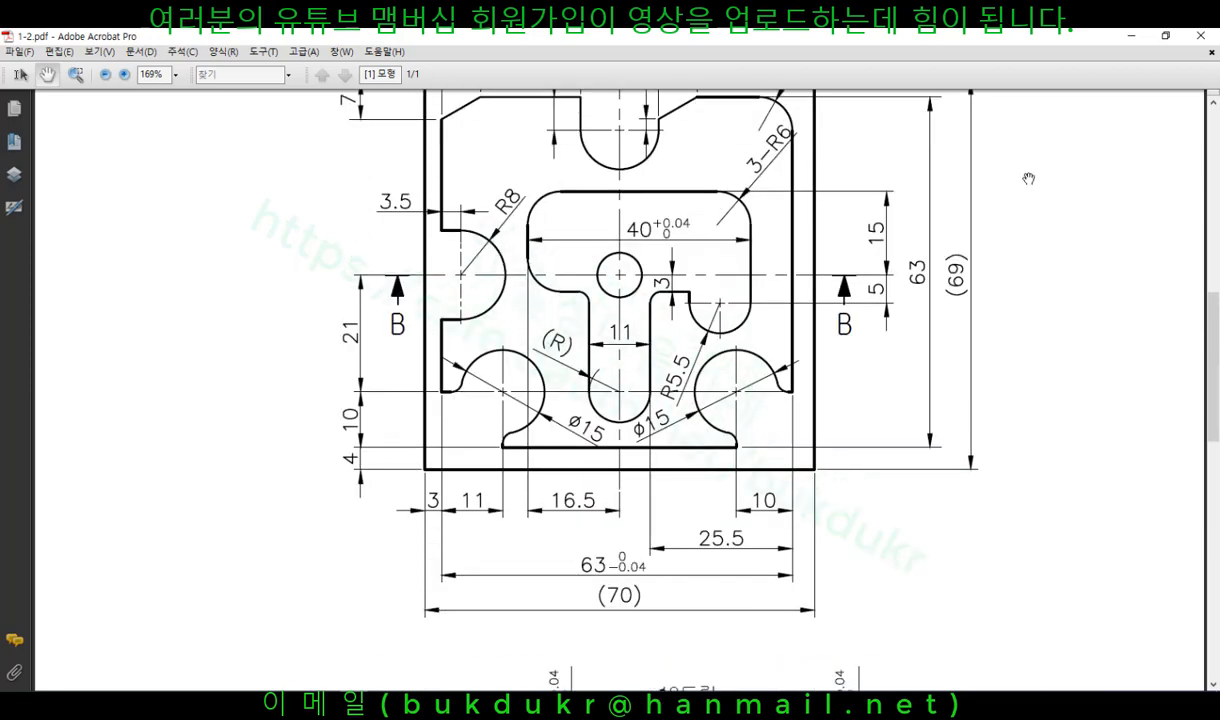
pyautogui.scroll(-4, 1000, 405)
pyautogui.scroll(-3, 1004, 144)
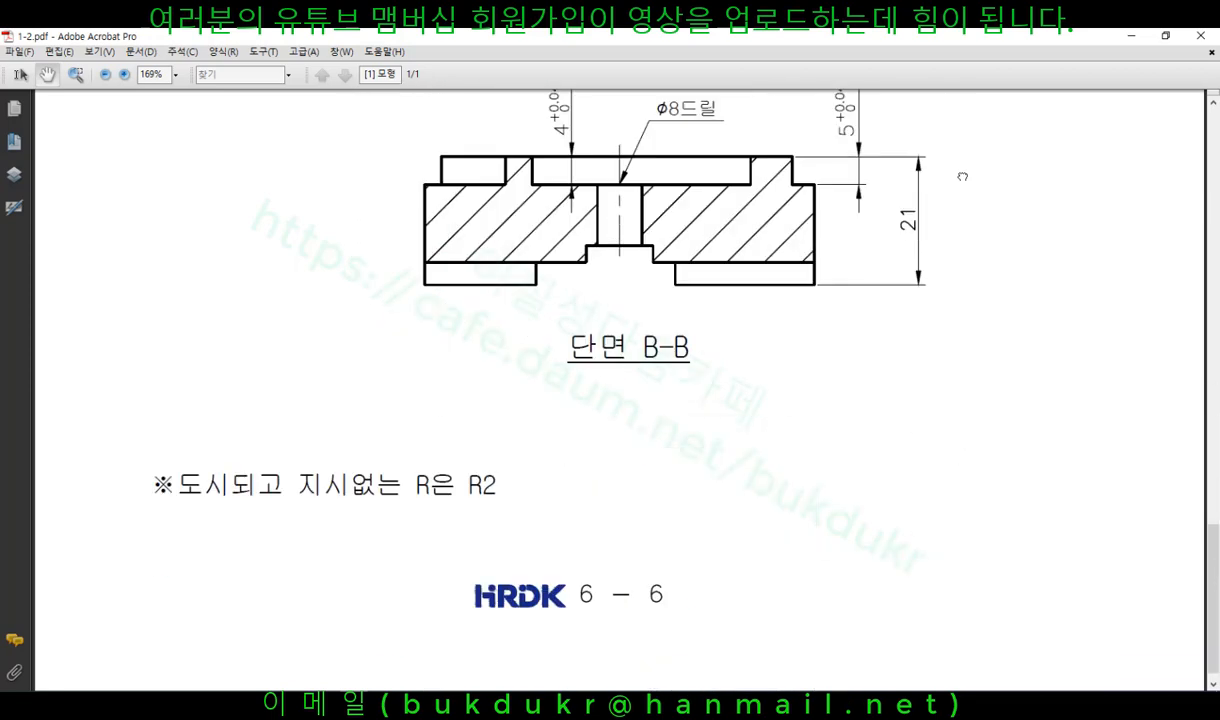
pyautogui.scroll(2, 942, 383)
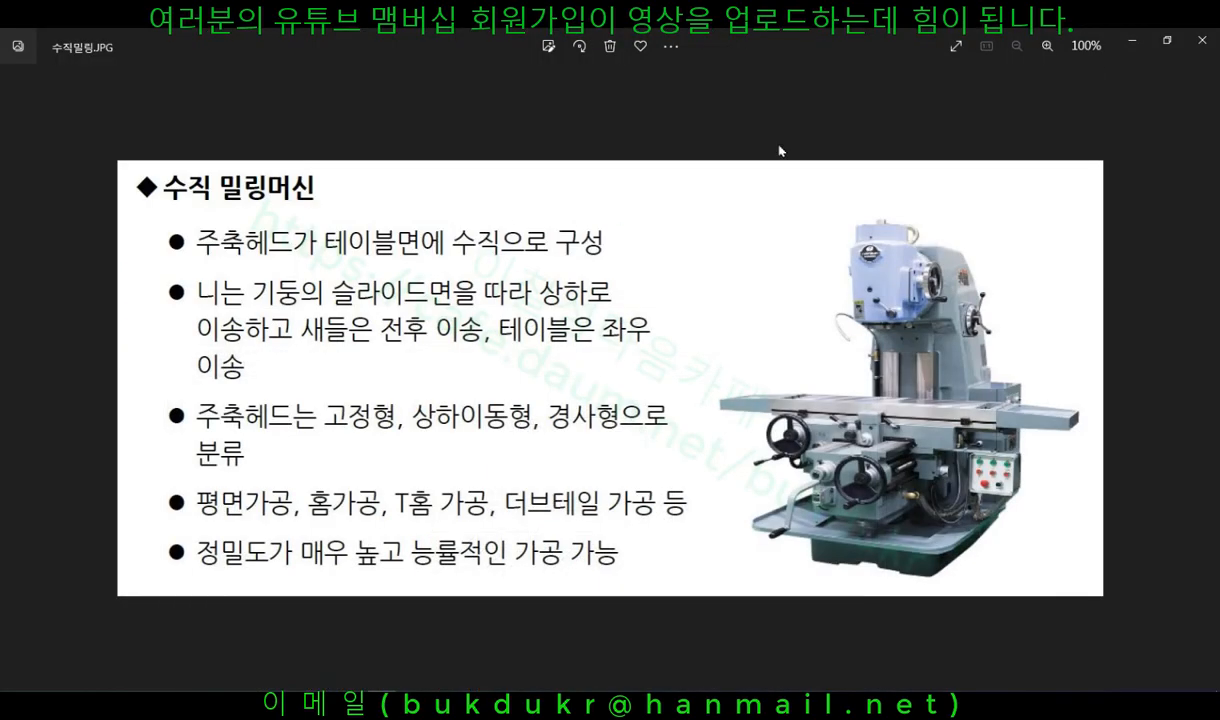
# Close the 수직밀링.JPG image, reopen the requirements PDF, read the 지급재료 목록 table on page 4, and minimize the document.
pyautogui.click(1202, 43)
pyautogui.doubleClick(144, 128)
pyautogui.moveTo(1214, 229); pyautogui.dragTo(1213, 620)
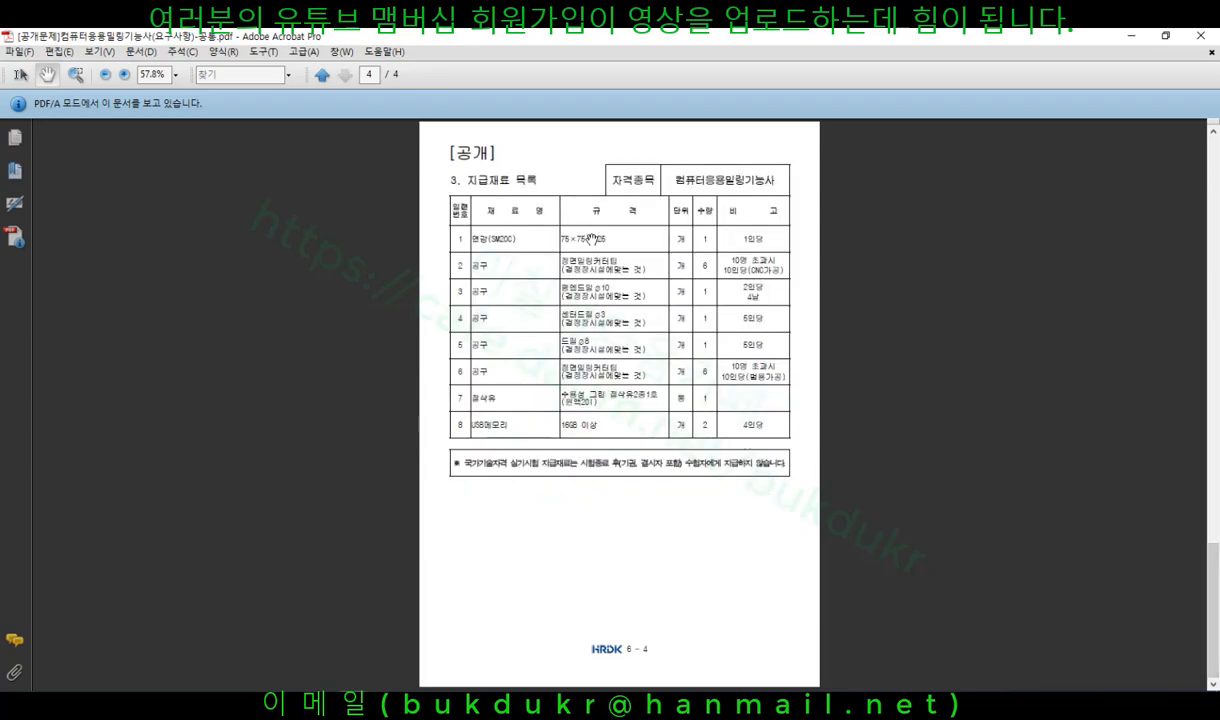
pyautogui.keyDown('ctrl'); pyautogui.scroll(4, 592, 238); pyautogui.keyUp('ctrl')
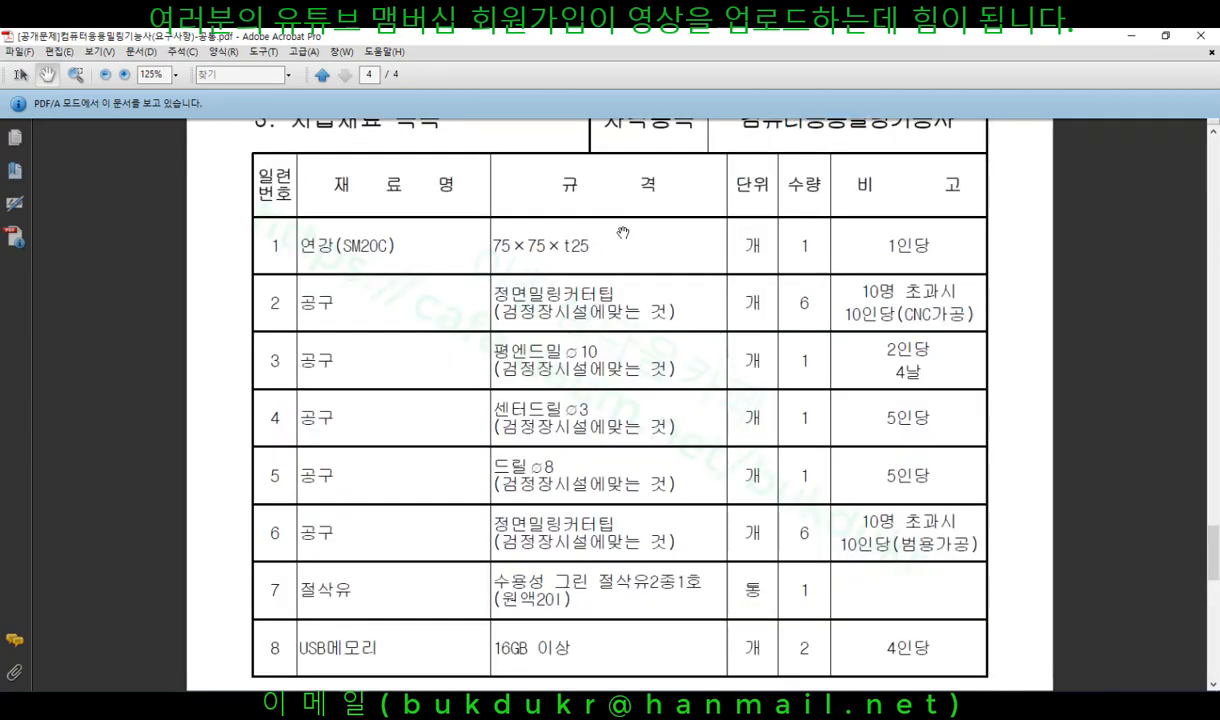
pyautogui.scroll(-1, 587, 345)
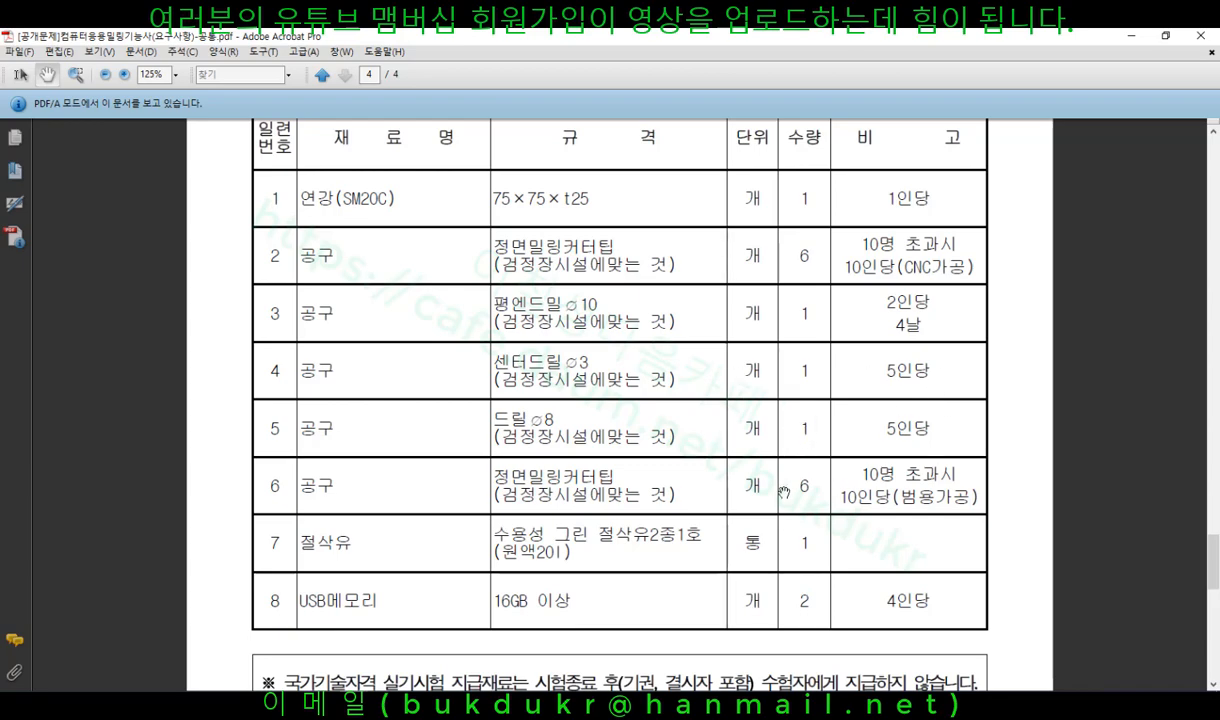
pyautogui.click(1131, 35)
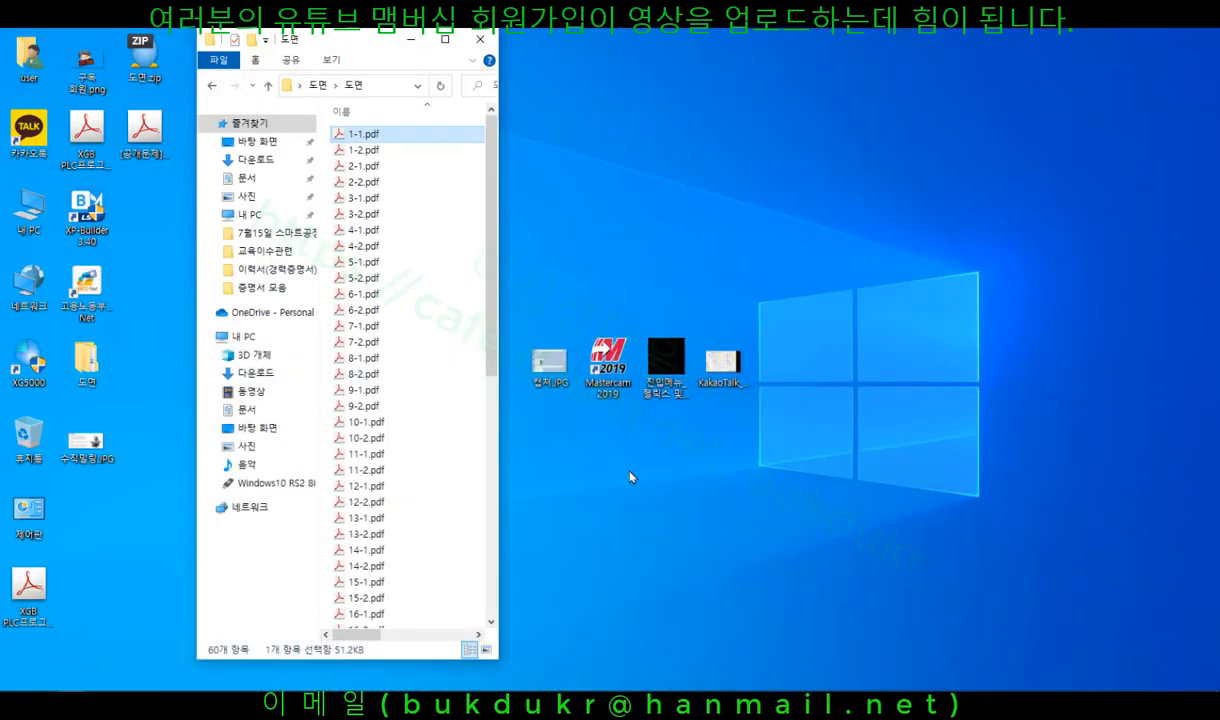
# Bring up drawing 1-2.pdf once more to review it, and close the 도면 folder window.
pyautogui.click(776, 168)
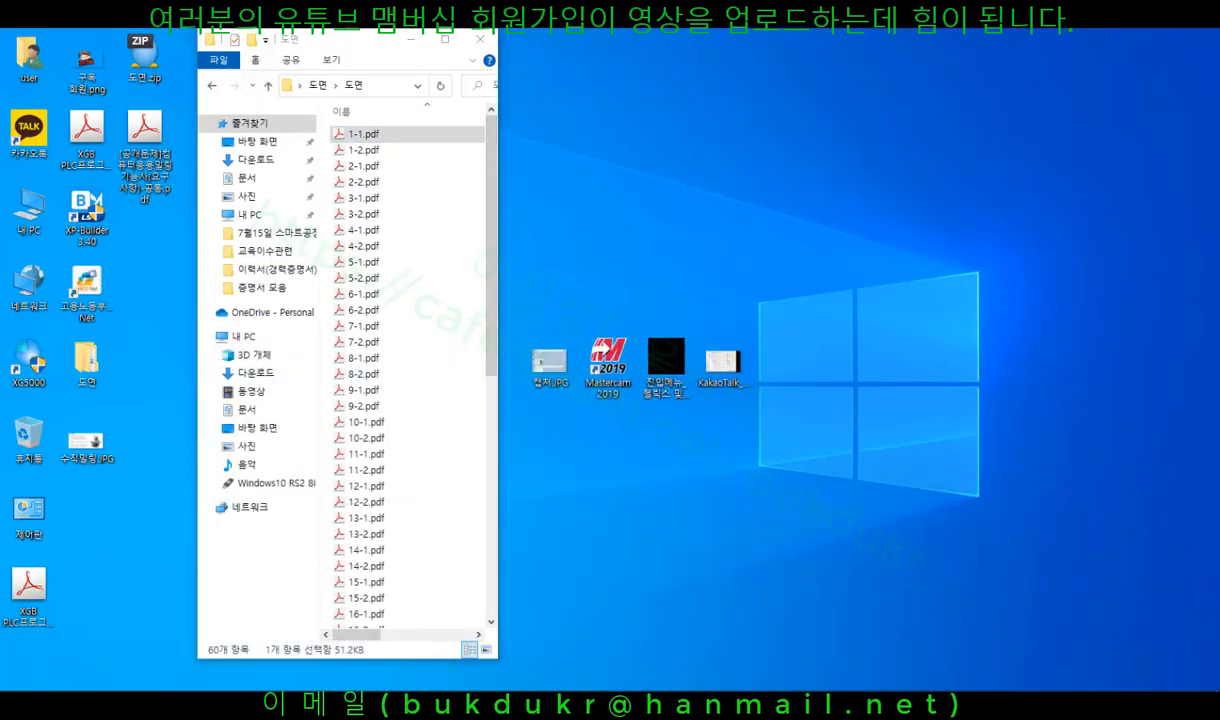
pyautogui.moveTo(345, 700)
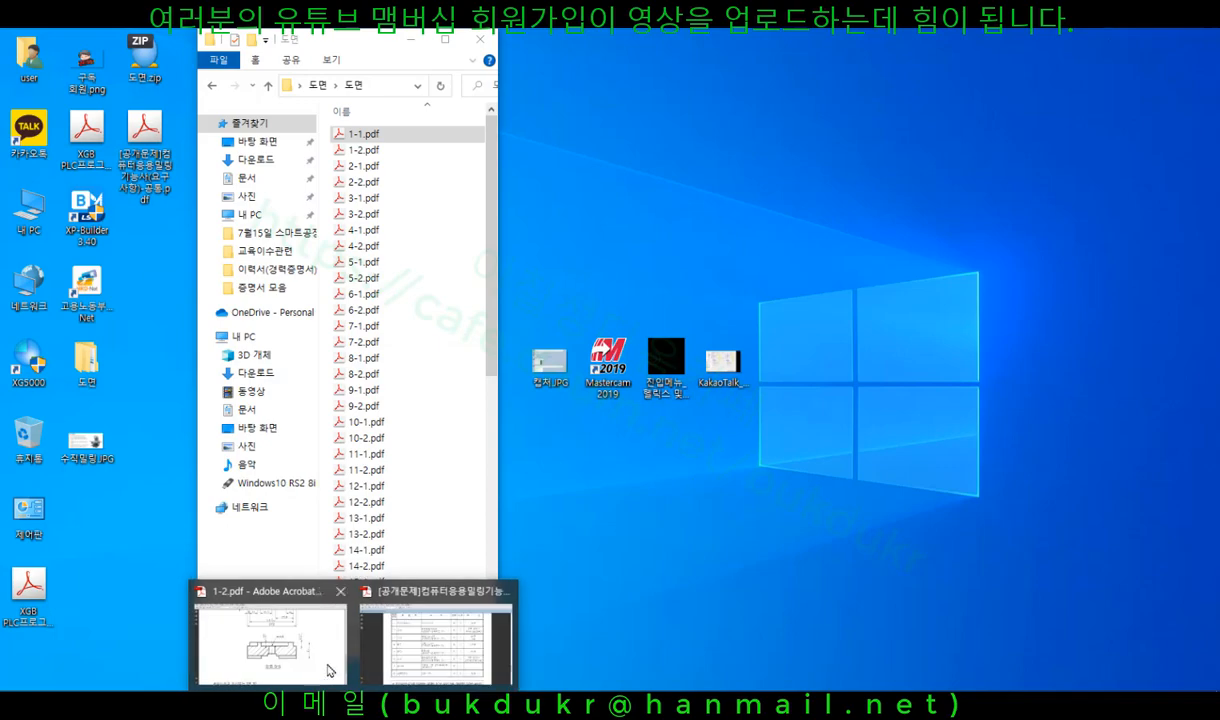
pyautogui.click(300, 635)
pyautogui.scroll(8, 754, 263)
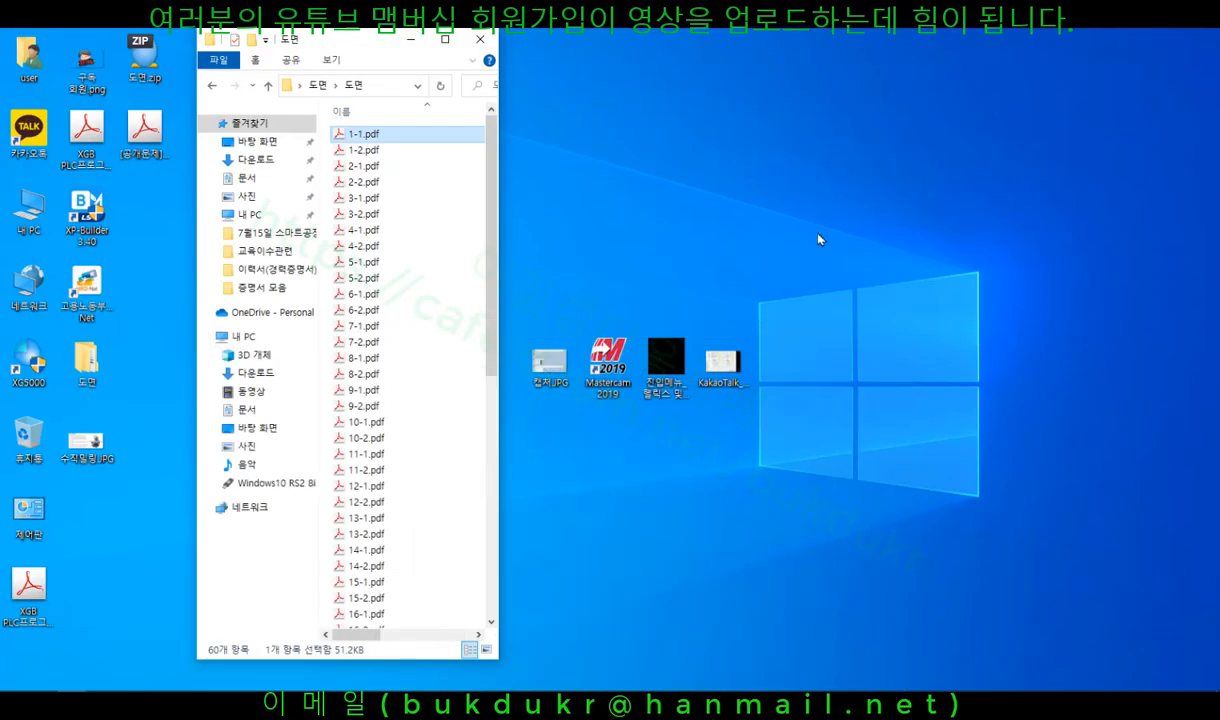
pyautogui.click(820, 187)
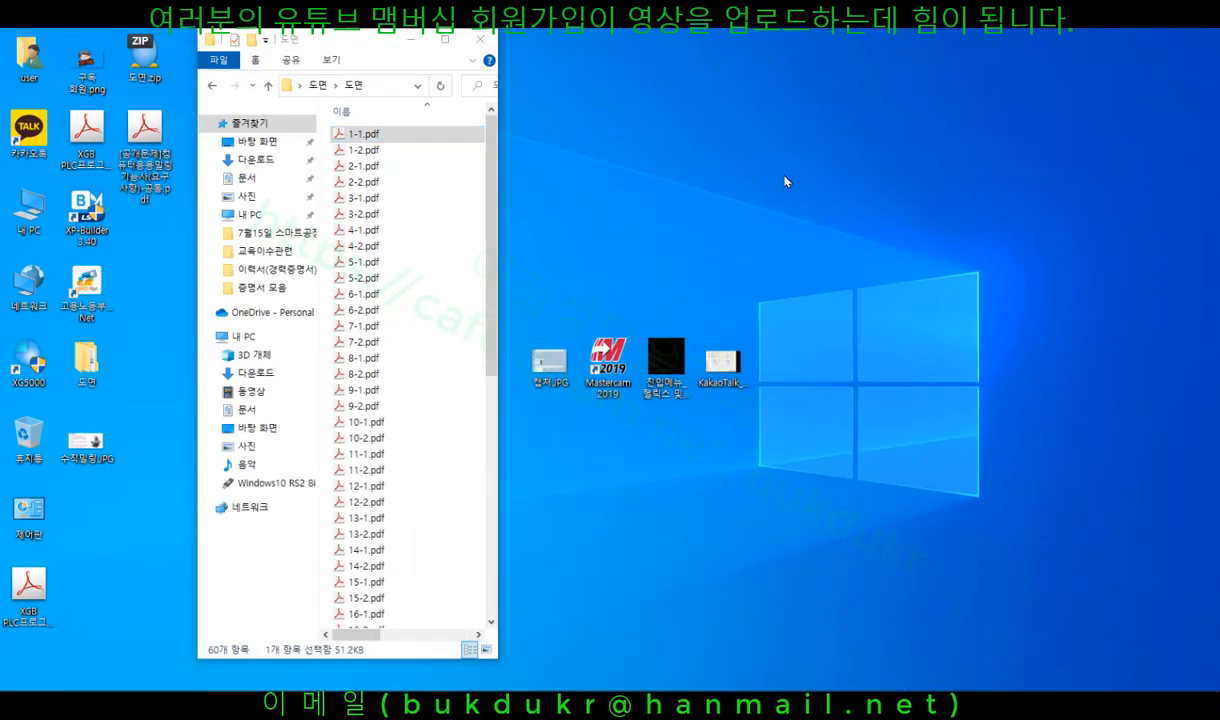
pyautogui.click(480, 39)
# Move the Mastercam 2019 shortcut into the user folder and bring the Mastercam 2022 shortcut from that folder to the middle of the desktop.
pyautogui.click(609, 362)
pyautogui.moveTo(609, 362); pyautogui.dragTo(44, 70)
pyautogui.doubleClick(30, 58)
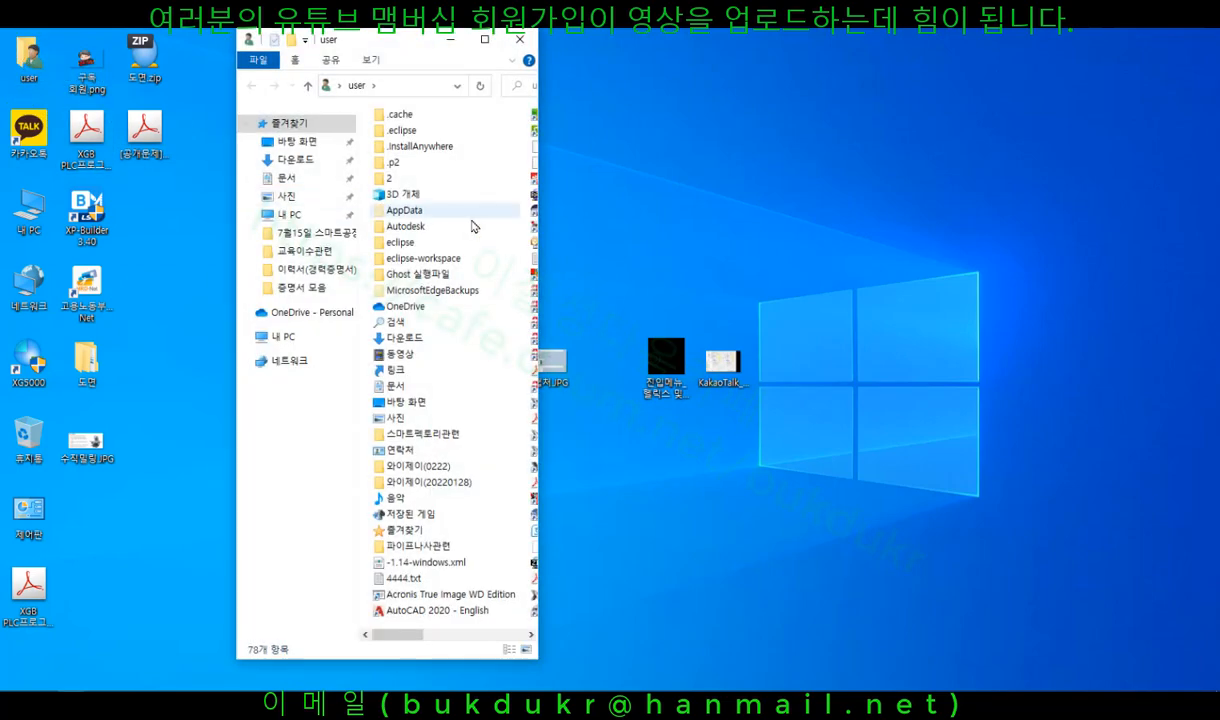
pyautogui.scroll(-10, 488, 408)
pyautogui.moveTo(412, 384); pyautogui.dragTo(848, 195)
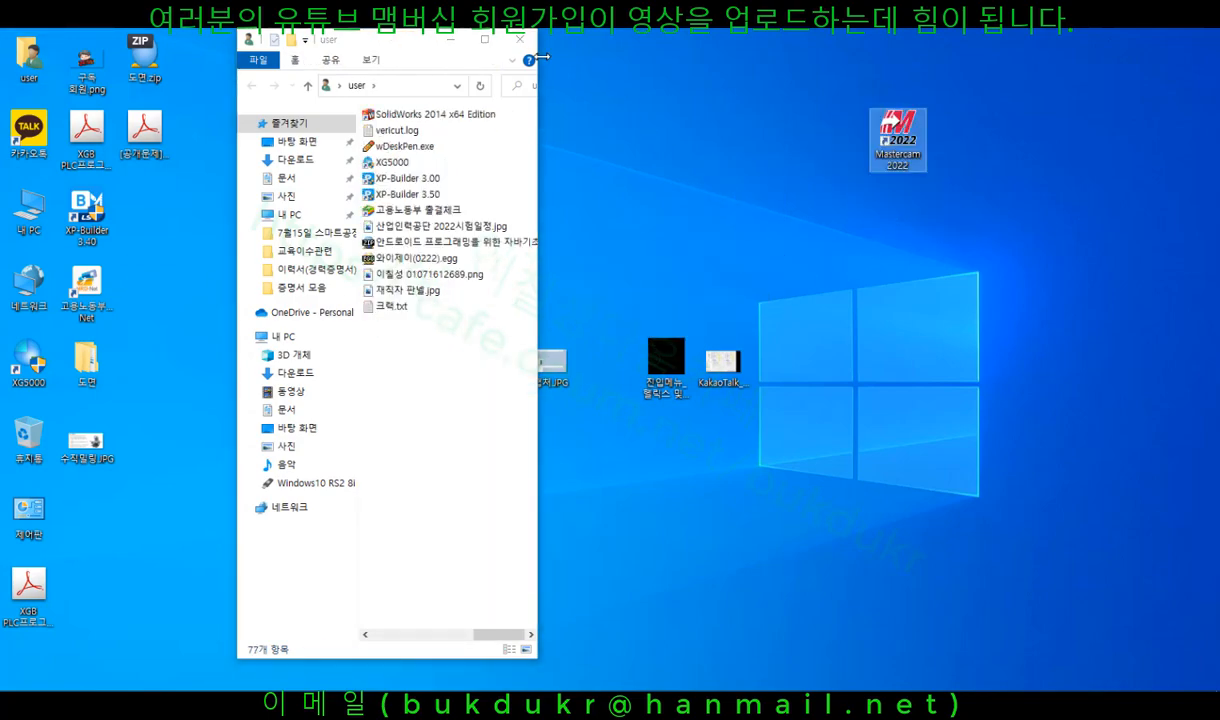
pyautogui.click(519, 39)
pyautogui.moveTo(886, 125); pyautogui.dragTo(480, 352)
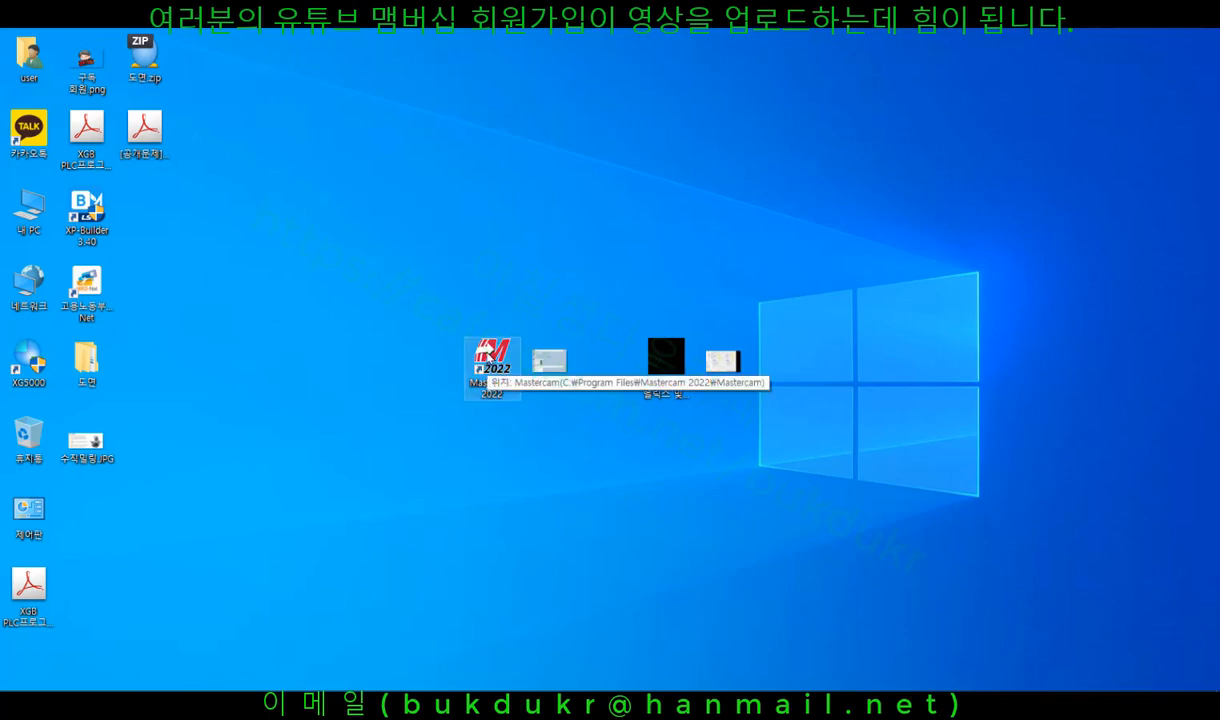
# Launch Mastercam 2022 and close the 평면, 레벨 and 최근 기능 managers to enlarge the graphics area.
pyautogui.doubleClick(487, 352)
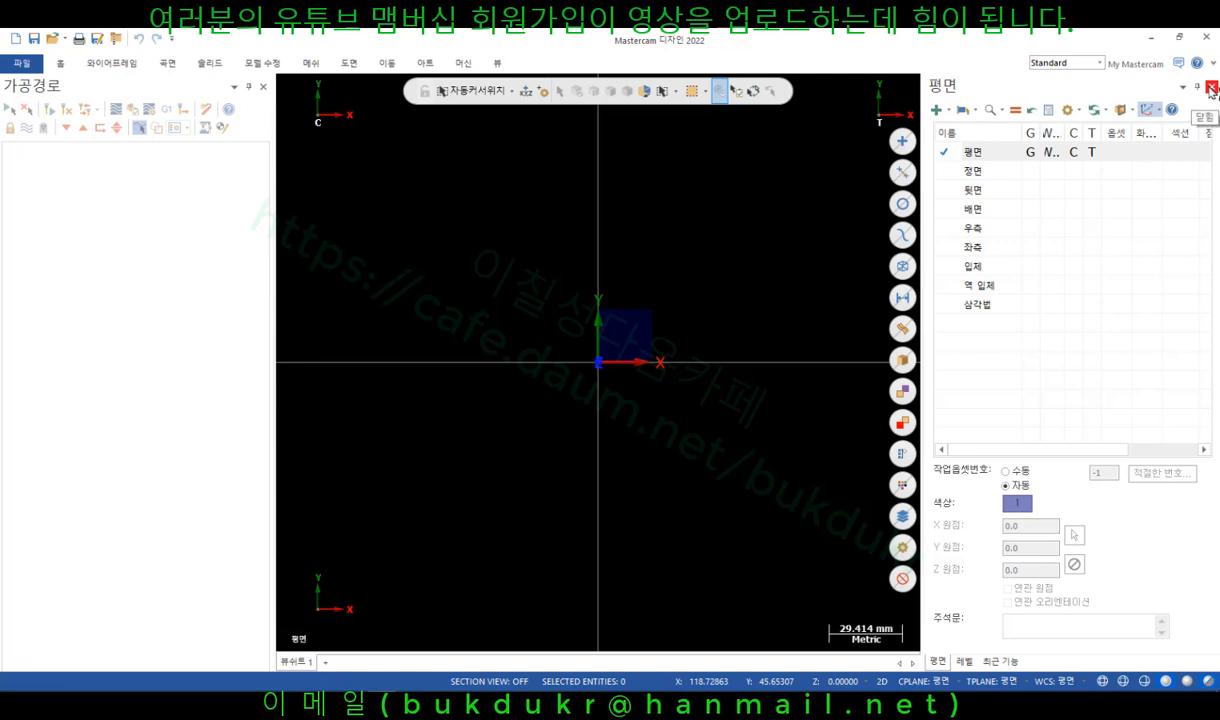
pyautogui.click(1212, 89)
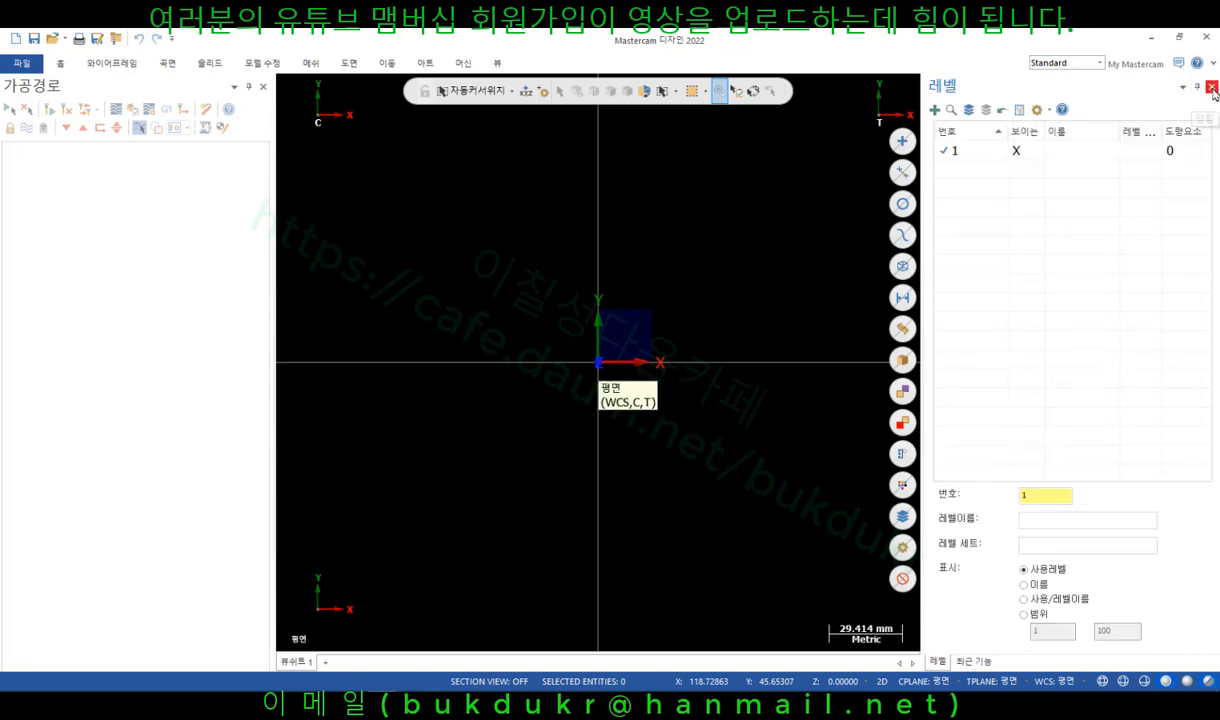
pyautogui.click(1212, 89)
pyautogui.click(1212, 89)
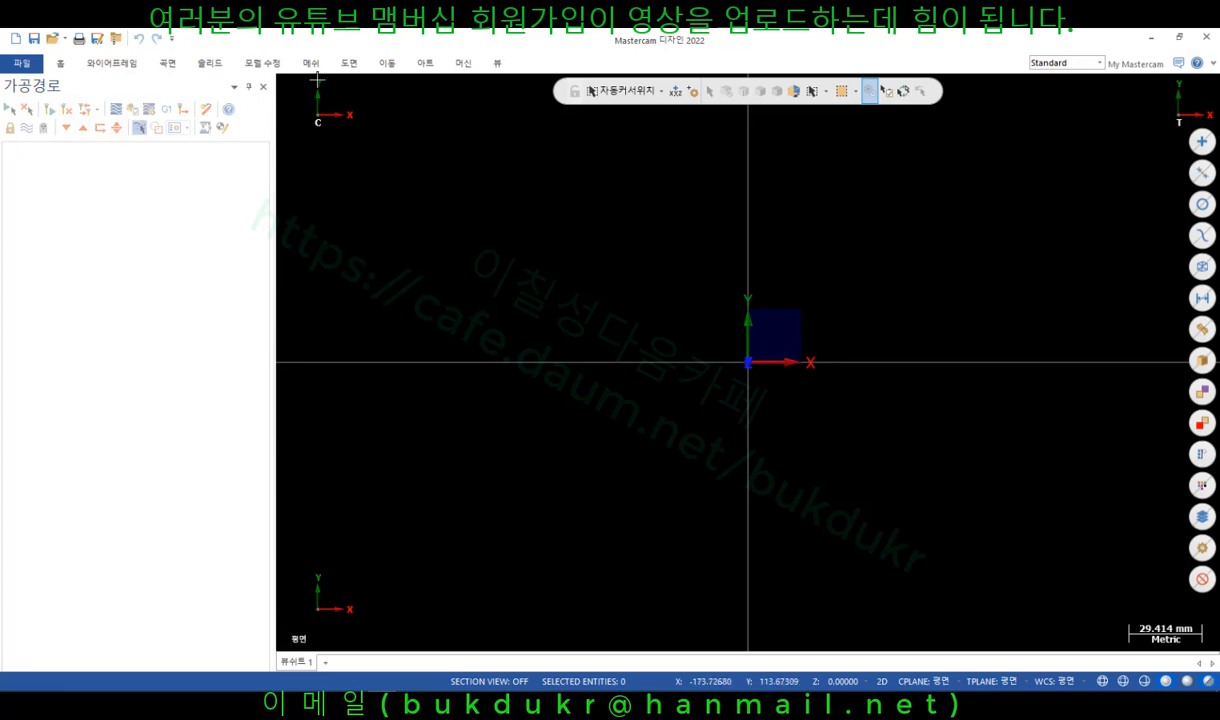
# Add the default milling machine definition and expand the properties of Machine Group-1.
pyautogui.click(463, 63)
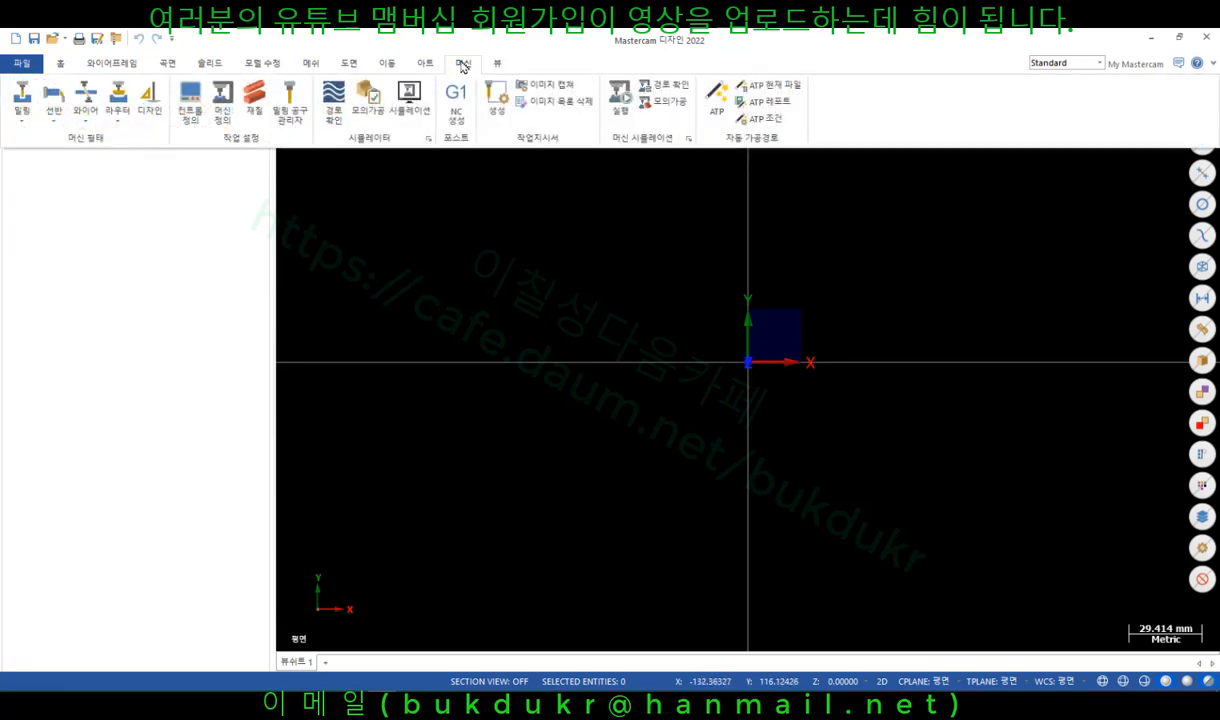
pyautogui.click(24, 95)
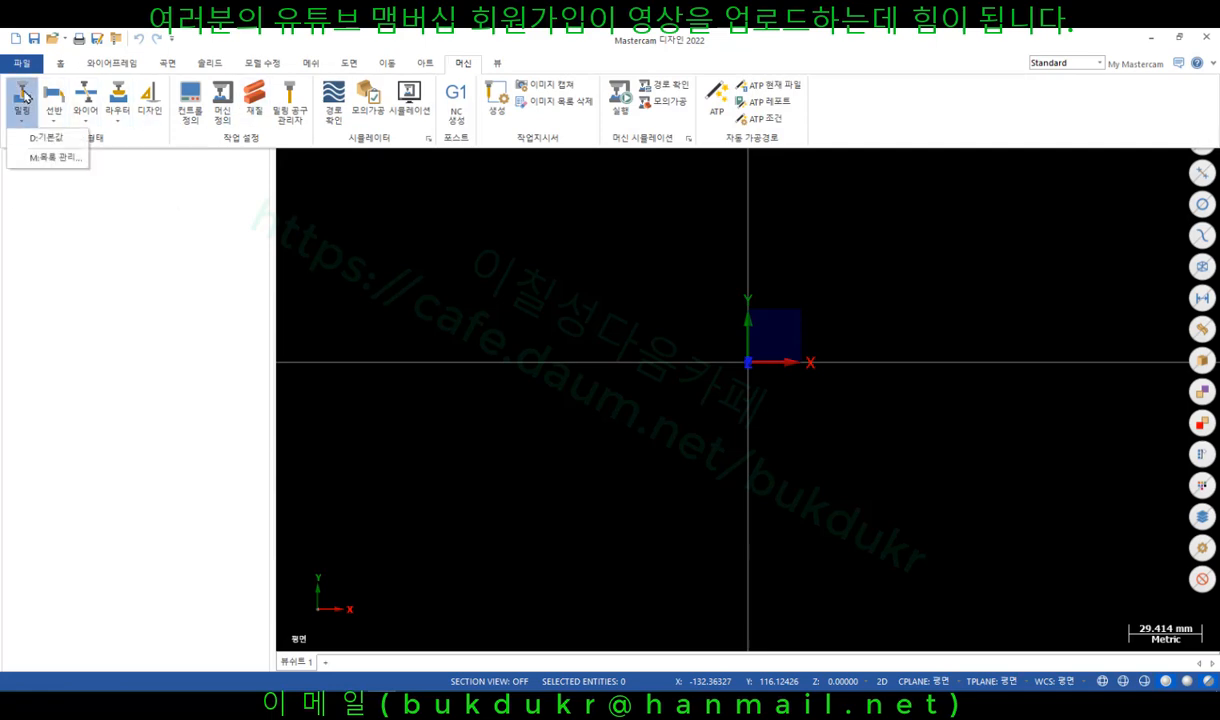
pyautogui.click(47, 138)
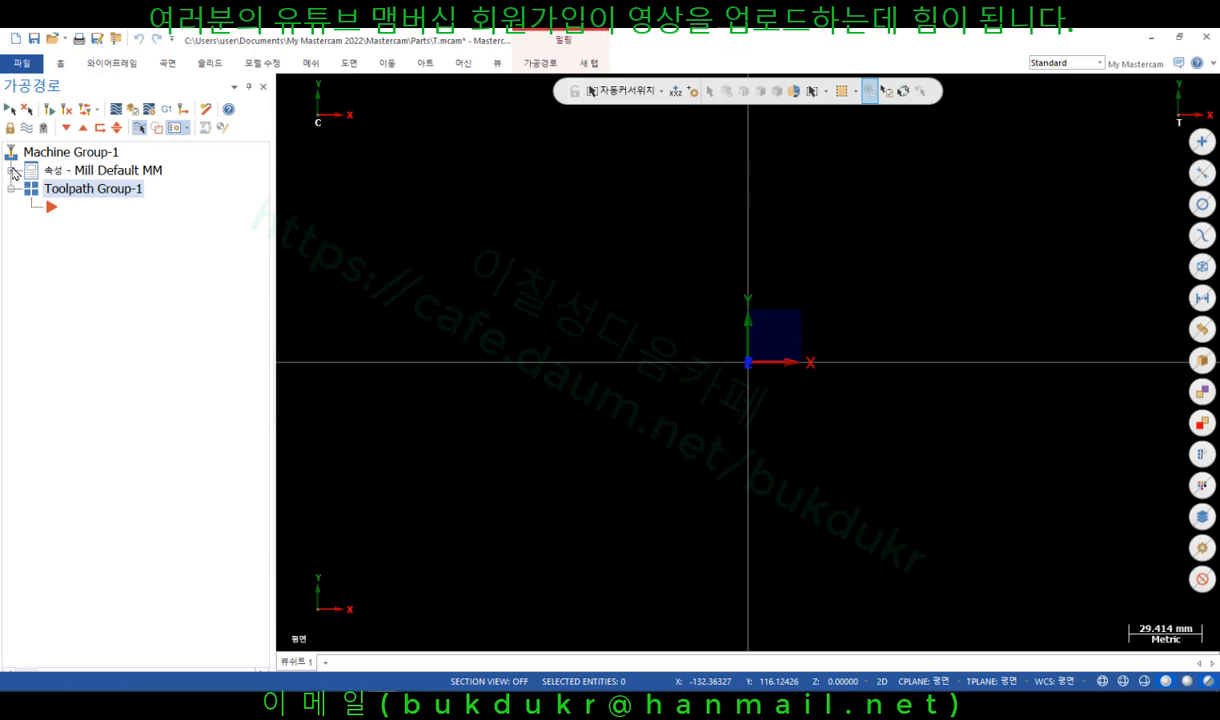
pyautogui.click(12, 172)
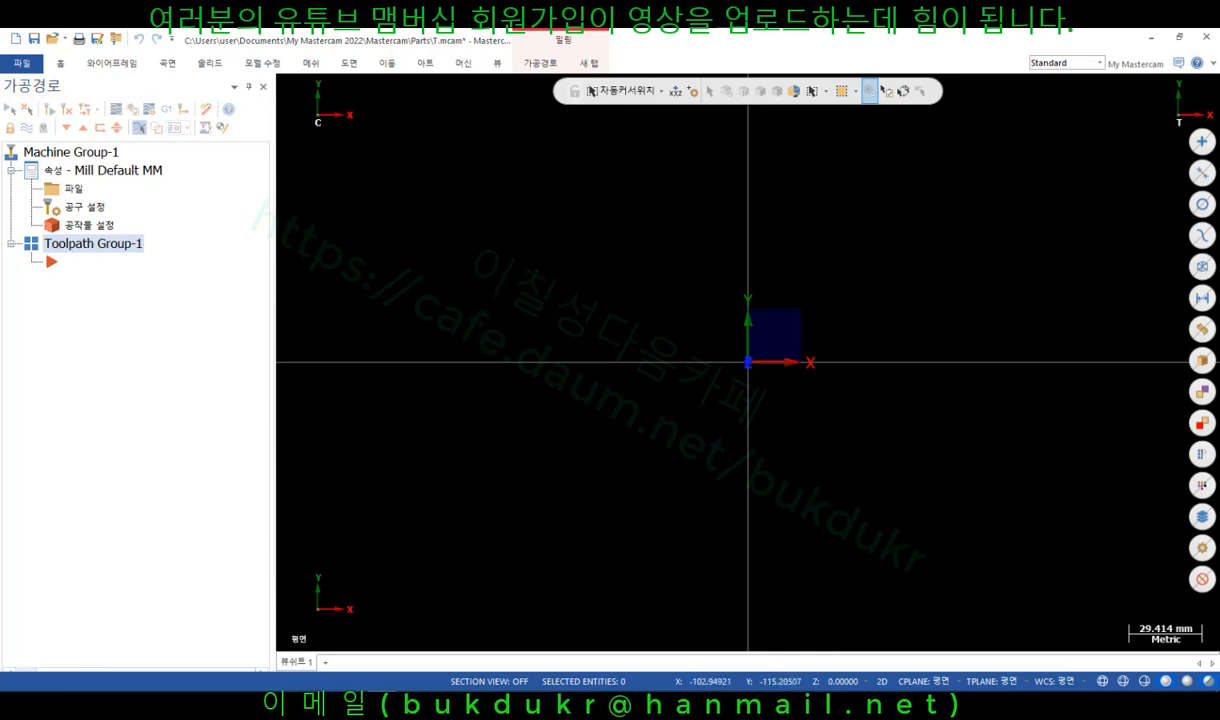
# Bring up drawing 1-2.pdf, mark the outline's lower-left corner as origin, underline the (70) and (69) dimensions, and close the annotation tool.
pyautogui.moveTo(340, 704)
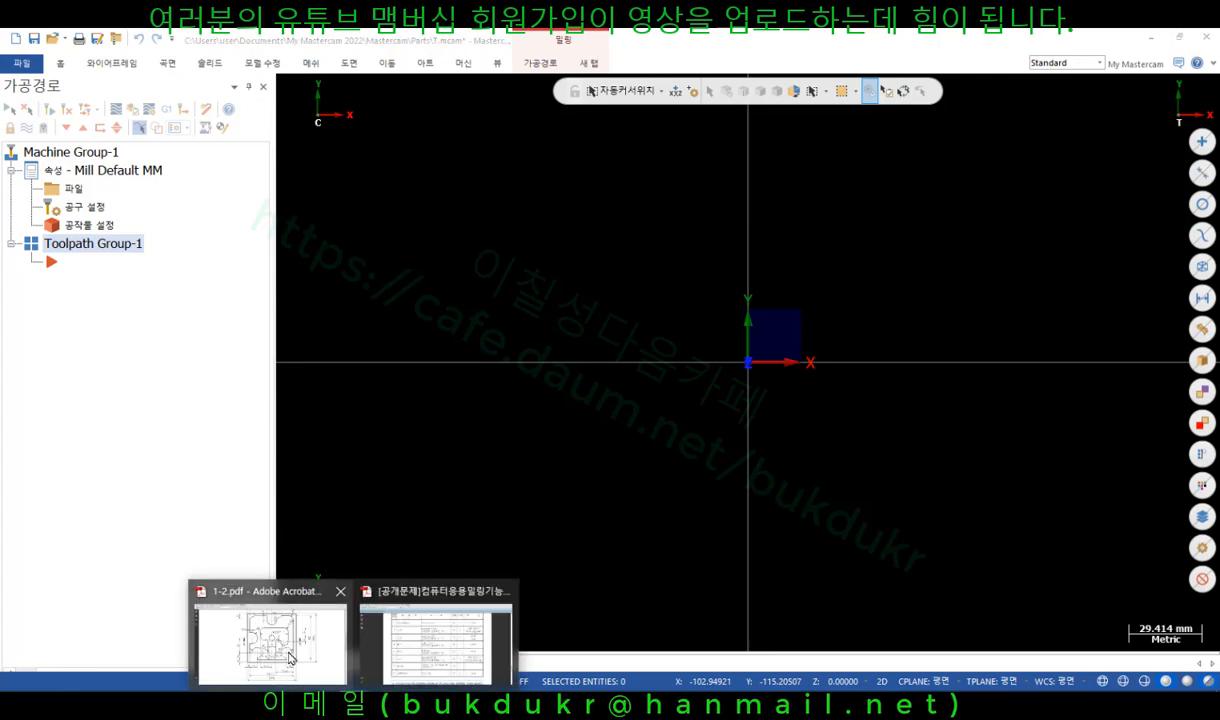
pyautogui.click(286, 638)
pyautogui.scroll(1, 1057, 324)
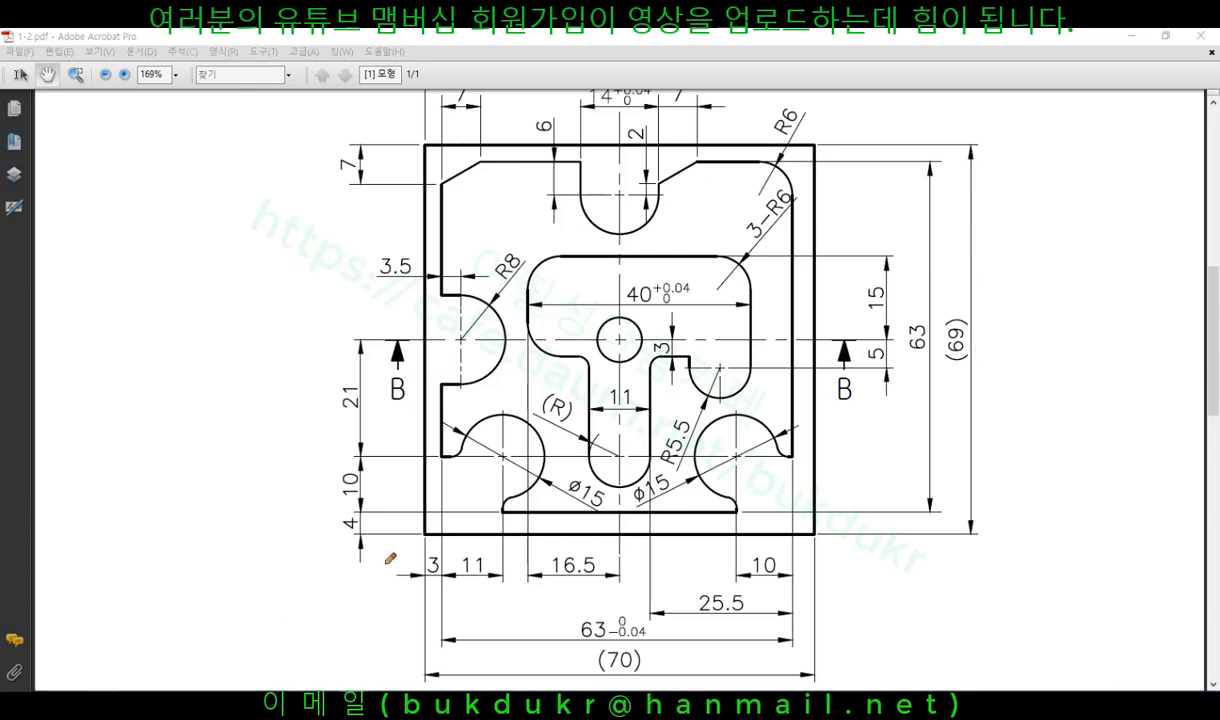
pyautogui.moveTo(433, 547)
pyautogui.mouseDown()
pyautogui.moveTo(409, 540)
pyautogui.moveTo(420, 520)
pyautogui.moveTo(409, 544)
pyautogui.moveTo(451, 534)
pyautogui.moveTo(426, 569)
pyautogui.mouseUp()
pyautogui.moveTo(580, 674); pyautogui.dragTo(664, 665)
pyautogui.moveTo(941, 364); pyautogui.dragTo(971, 362)
pyautogui.rightClick(1003, 286)
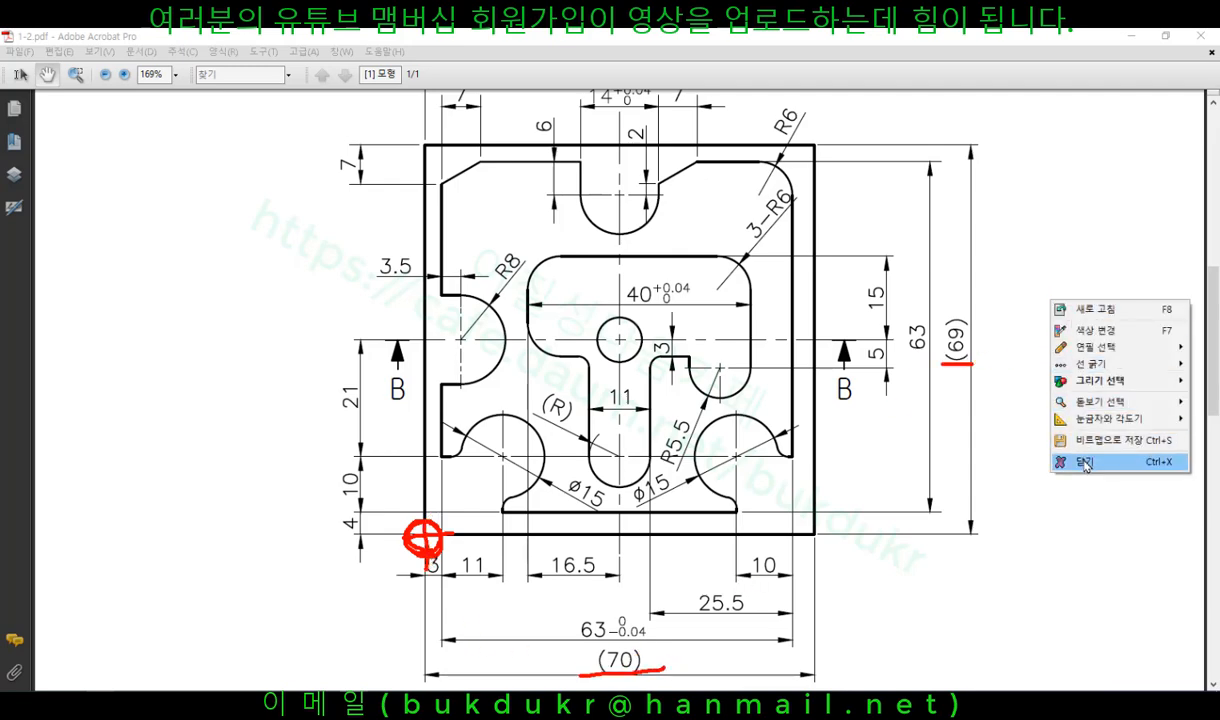
pyautogui.click(1050, 441)
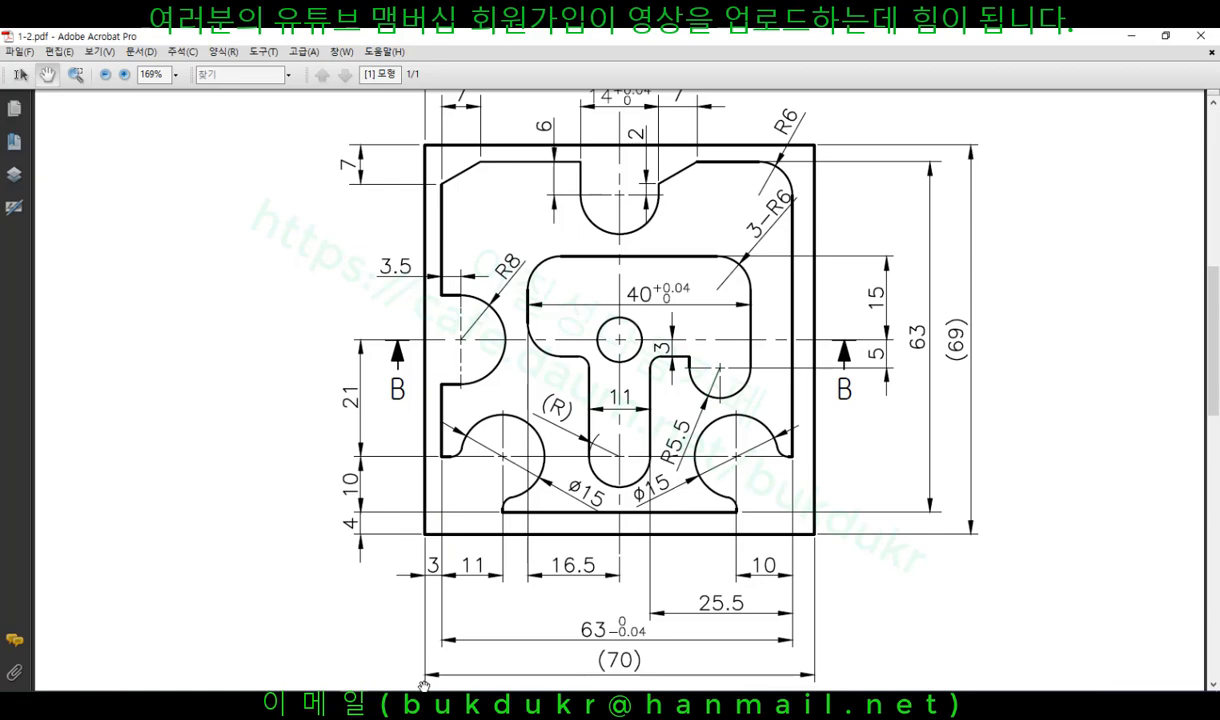
# Restore the 1-2.pdf window to a smaller size, zoom it to 125%, and move it over the right half of the desktop.
pyautogui.click(1166, 36)
pyautogui.moveTo(491, 330)
pyautogui.mouseDown()
pyautogui.moveTo(124, 254)
pyautogui.moveTo(190, 289)
pyautogui.moveTo(200, 226)
pyautogui.moveTo(193, 267)
pyautogui.mouseUp()
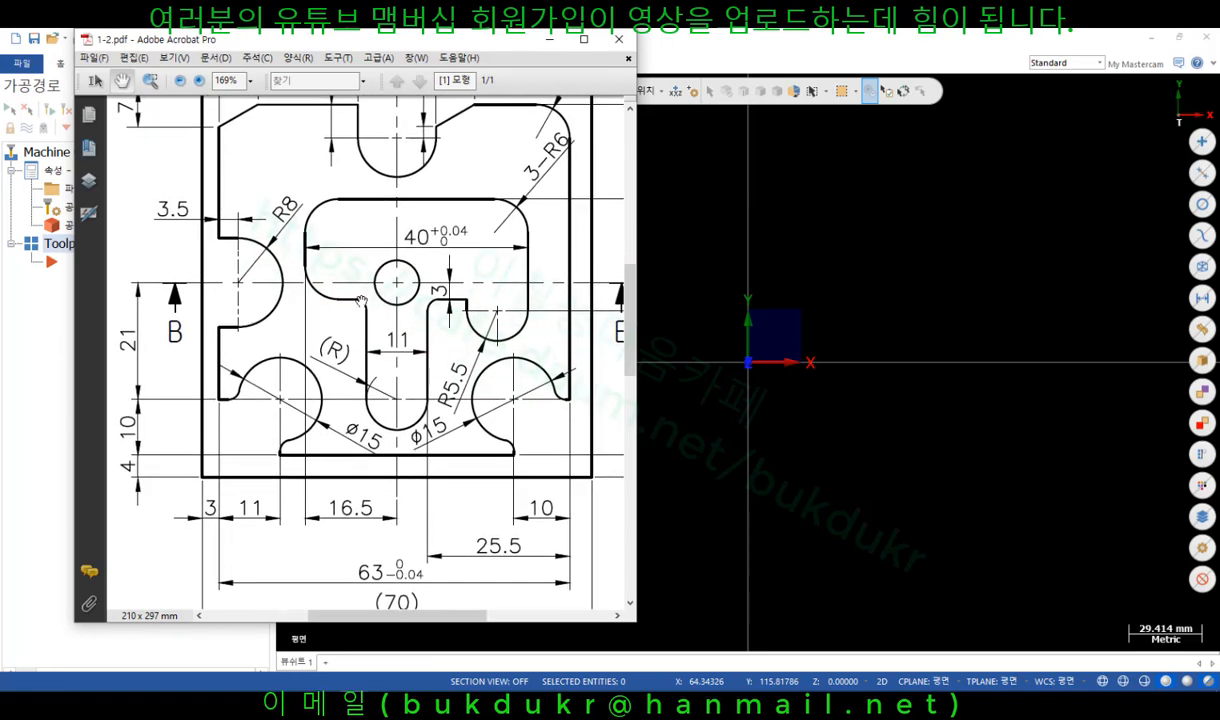
pyautogui.keyDown('ctrl'); pyautogui.scroll(-5, 361, 302); pyautogui.keyUp('ctrl')
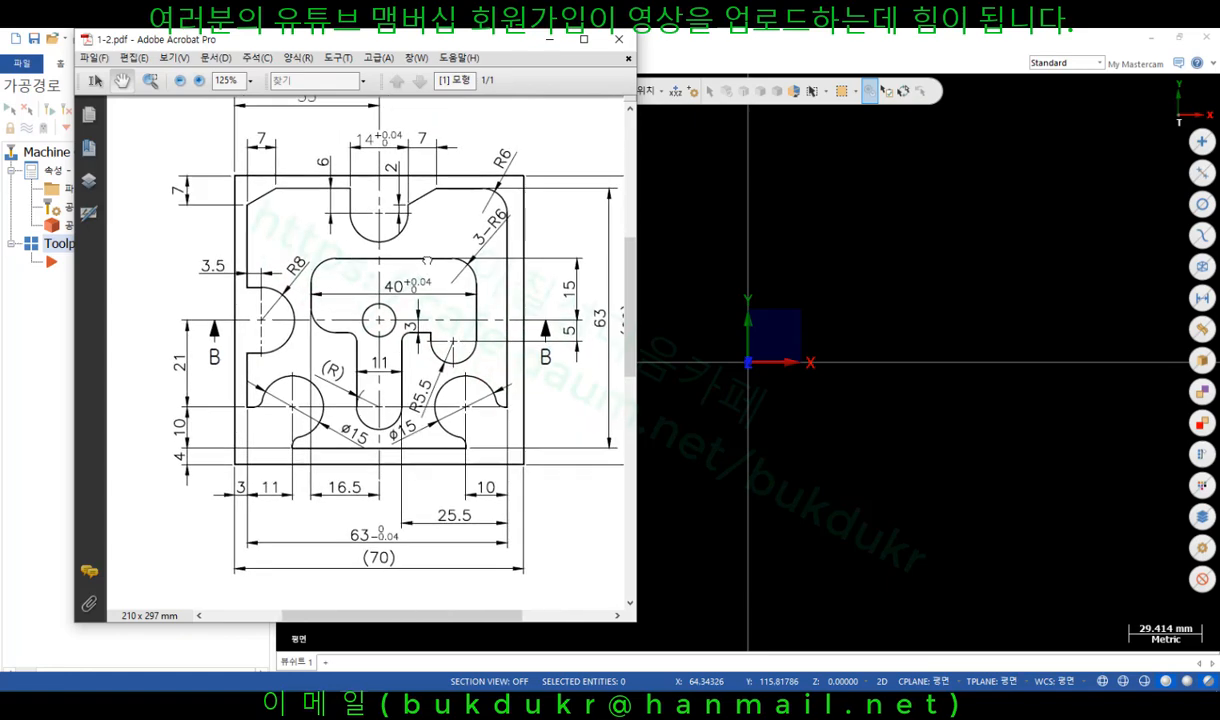
pyautogui.moveTo(437, 47); pyautogui.dragTo(1005, 53)
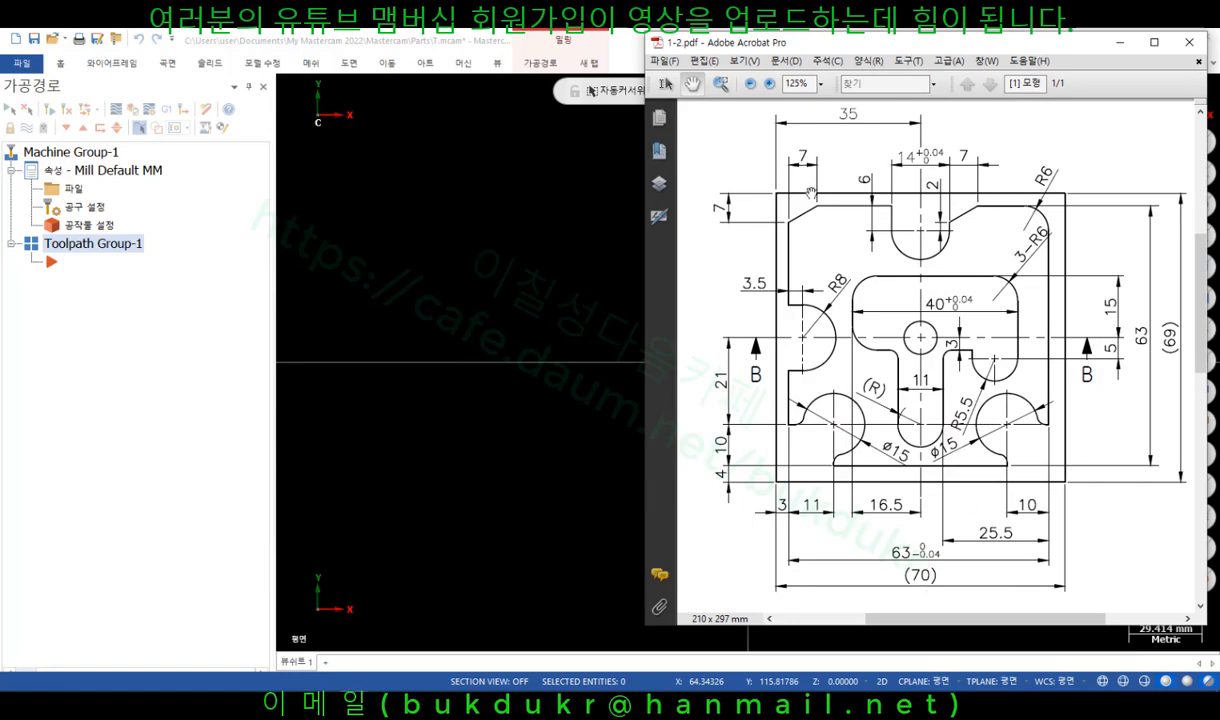
# Return to Mastercam and draw a wireframe rectangle from the origin, about 68.6 mm wide and 70.8 mm high.
pyautogui.click(460, 206)
pyautogui.click(113, 63)
pyautogui.click(320, 100)
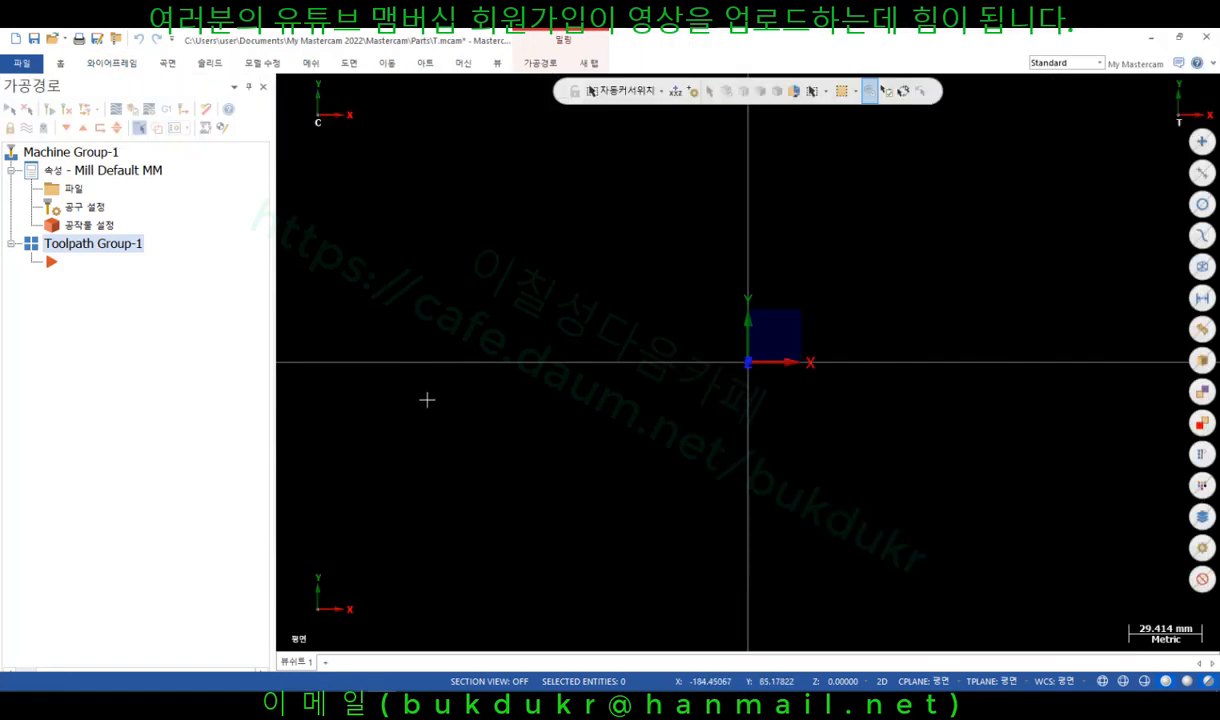
pyautogui.click(914, 362)
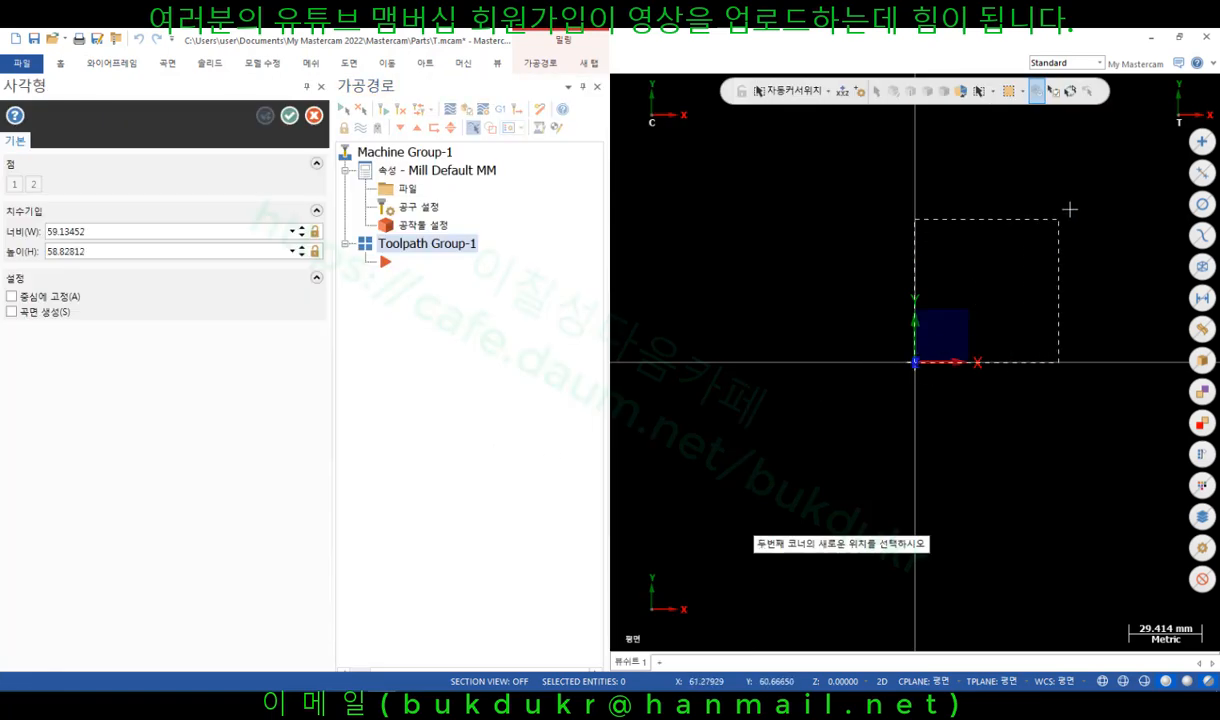
pyautogui.click(1088, 184)
# Set the rectangle's width to 70 mm and height to 69 mm, and accept it.
pyautogui.scroll(-5, 698, 460)
pyautogui.scroll(3, 819, 376)
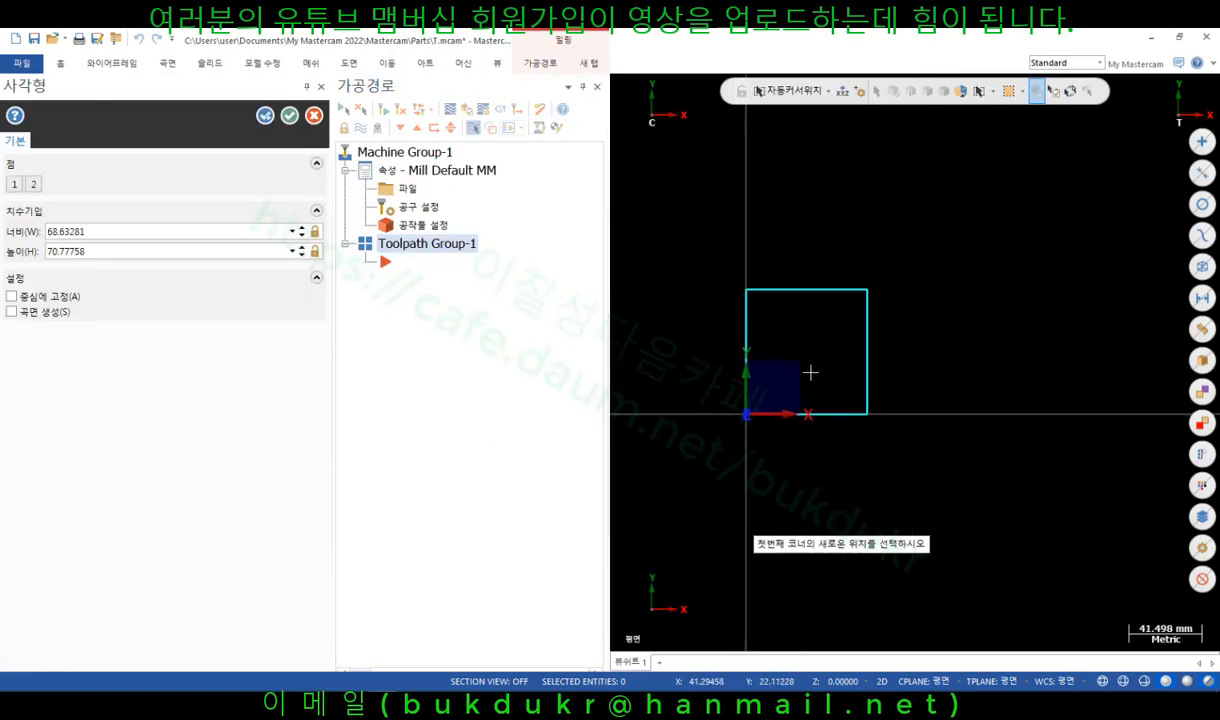
pyautogui.scroll(2, 819, 375)
pyautogui.click(126, 231)
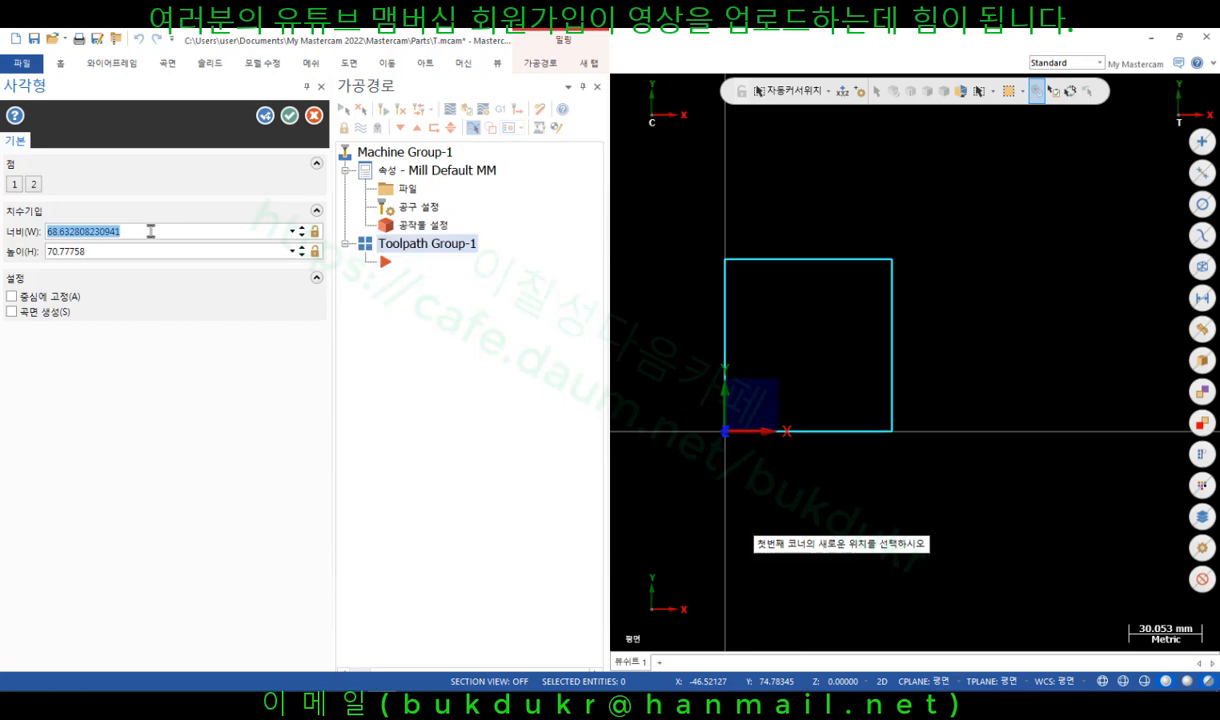
pyautogui.write('70')
pyautogui.press('Return')
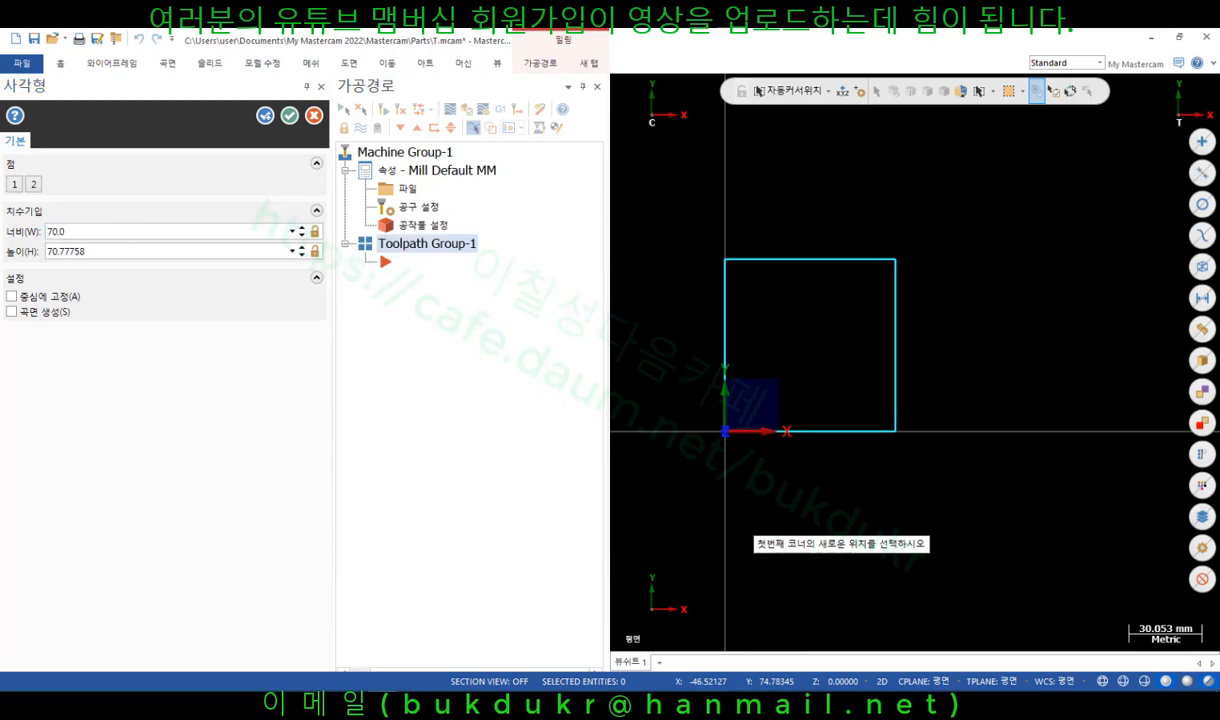
pyautogui.click(101, 251)
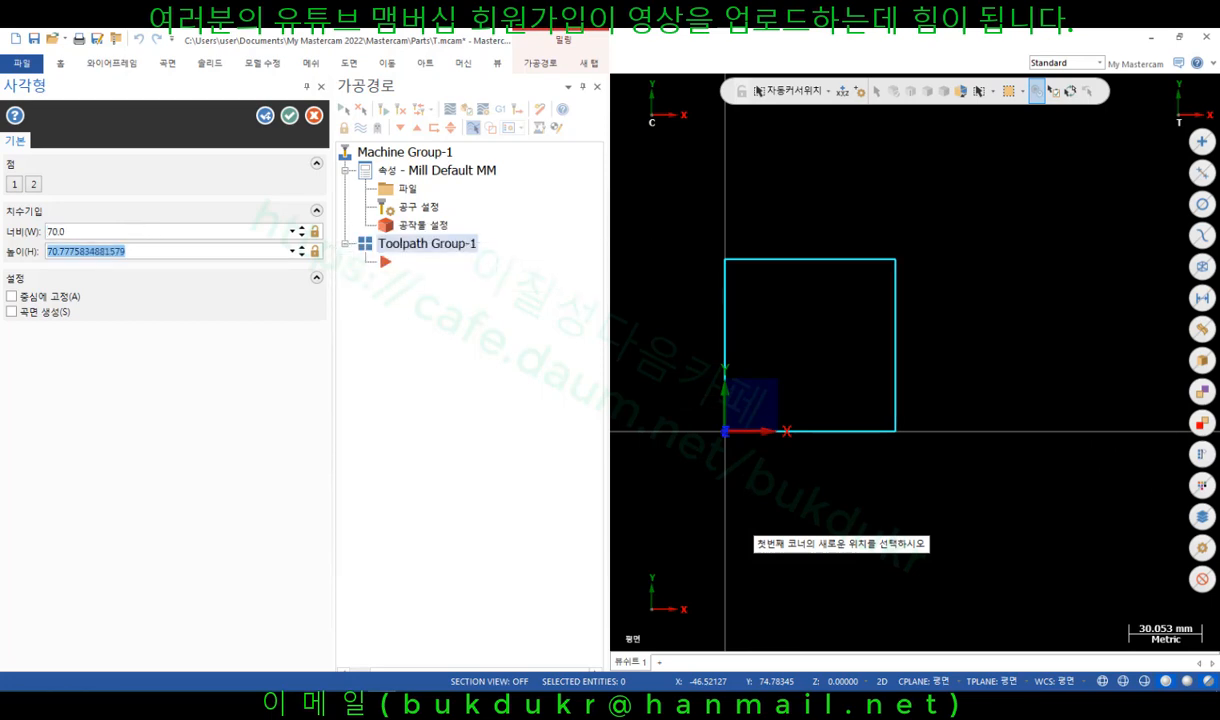
pyautogui.write('69')
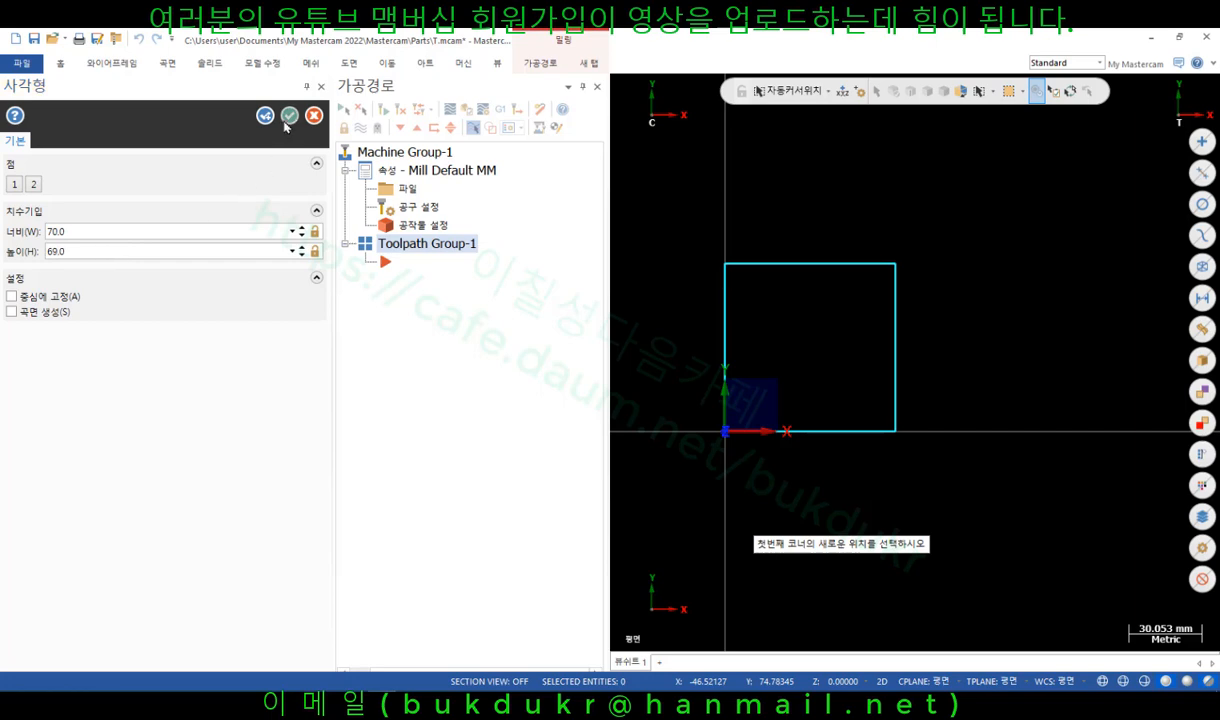
pyautogui.click(288, 116)
# Check the line properties of the rectangle's bottom and left edges, and close the properties dialog.
pyautogui.scroll(3, 667, 316)
pyautogui.scroll(-1, 539, 303)
pyautogui.click(756, 545)
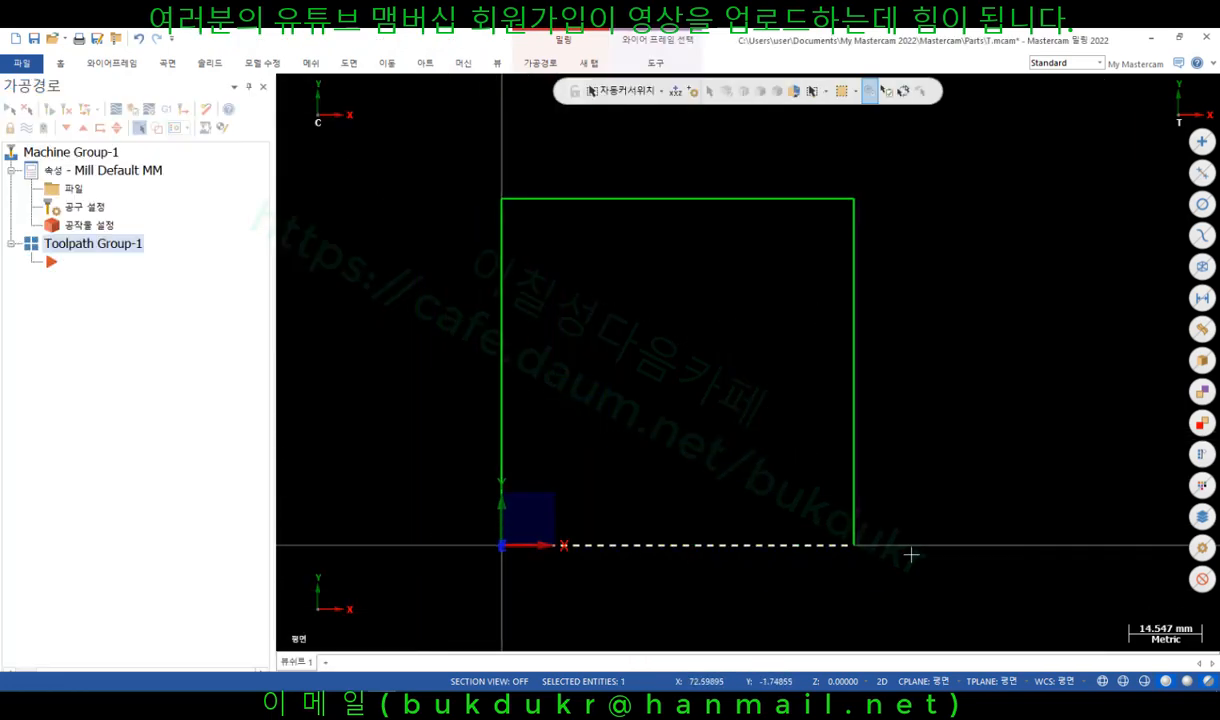
pyautogui.press('F4')
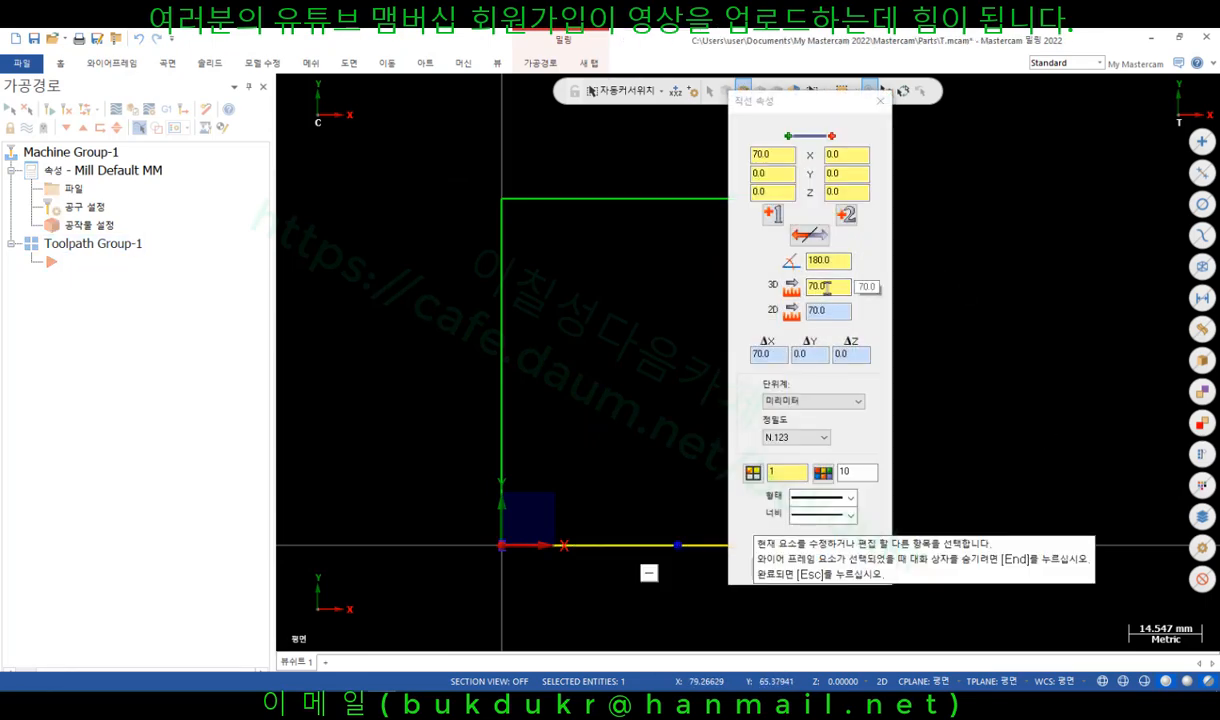
pyautogui.click(503, 328)
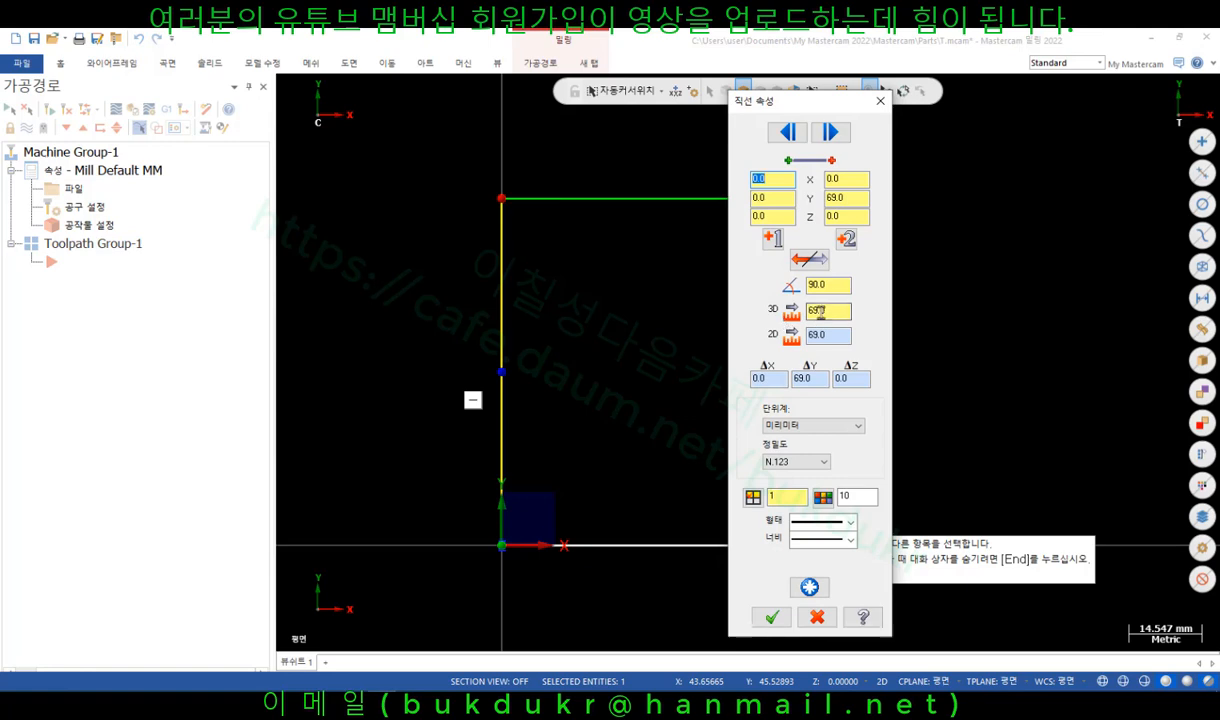
pyautogui.press('Escape')
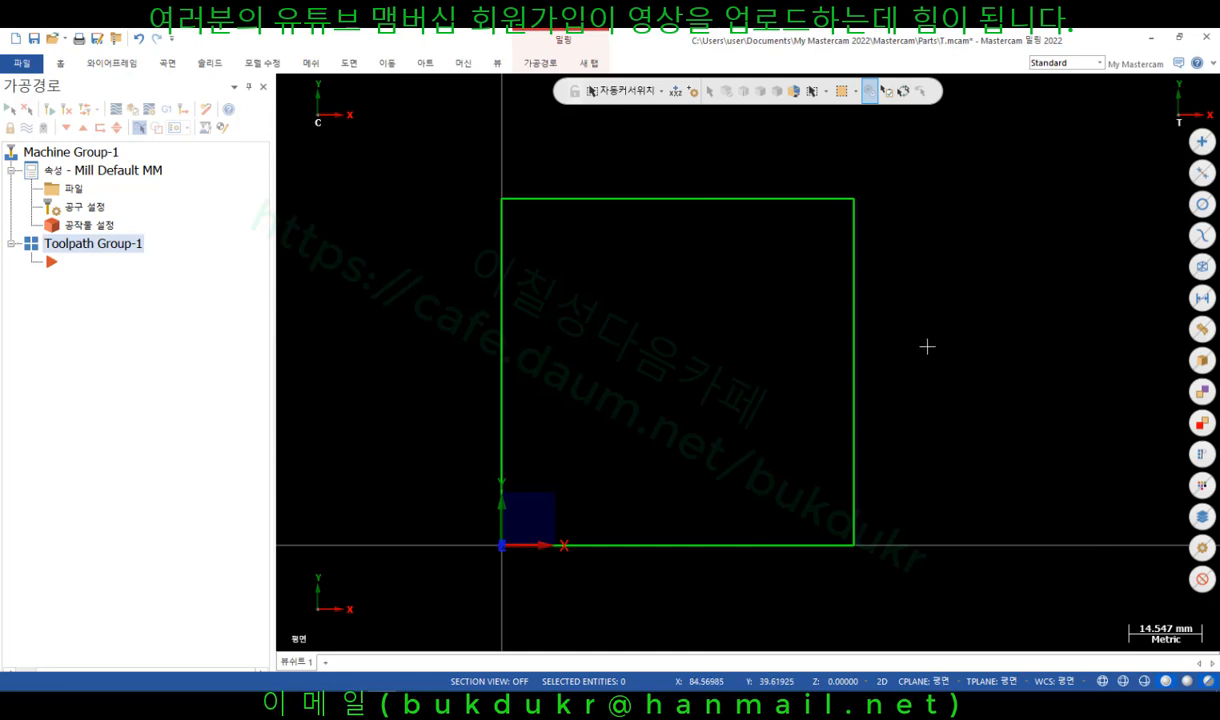
# Auto-hide the 가공경로 manager and resize the Mastercam window to fill the desktop area beside the drawing.
pyautogui.click(262, 89)
pyautogui.click(1181, 38)
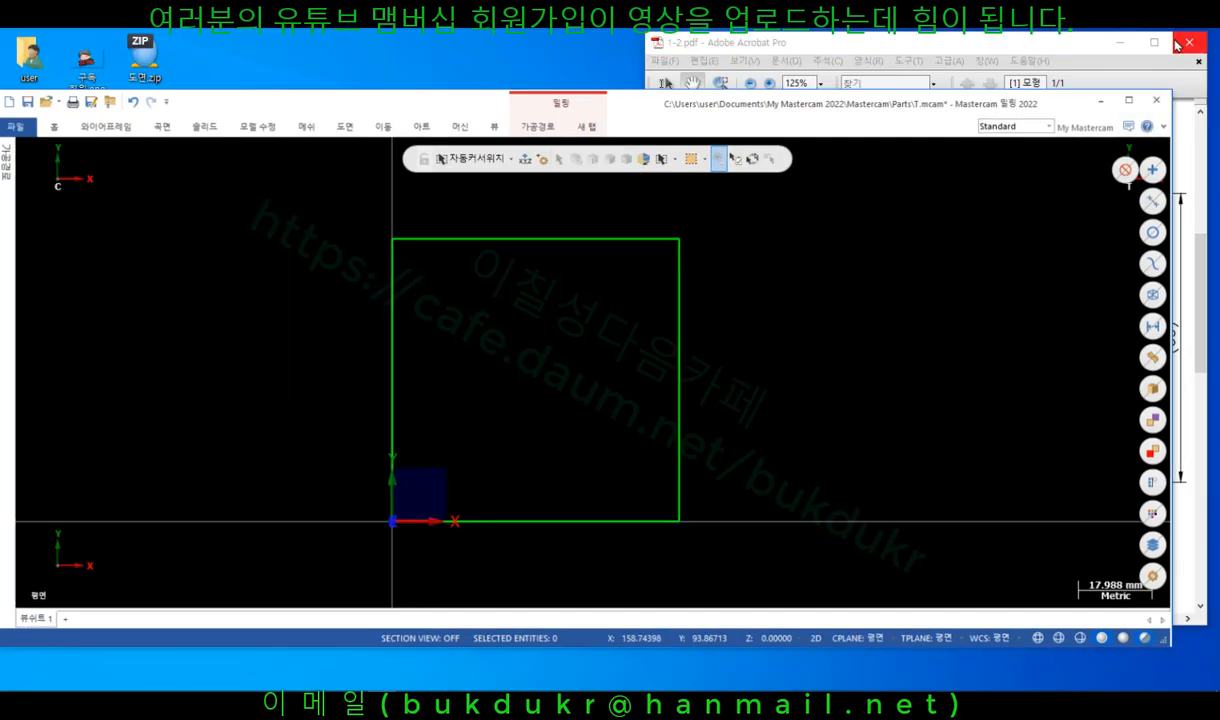
pyautogui.moveTo(658, 107); pyautogui.dragTo(690, 47)
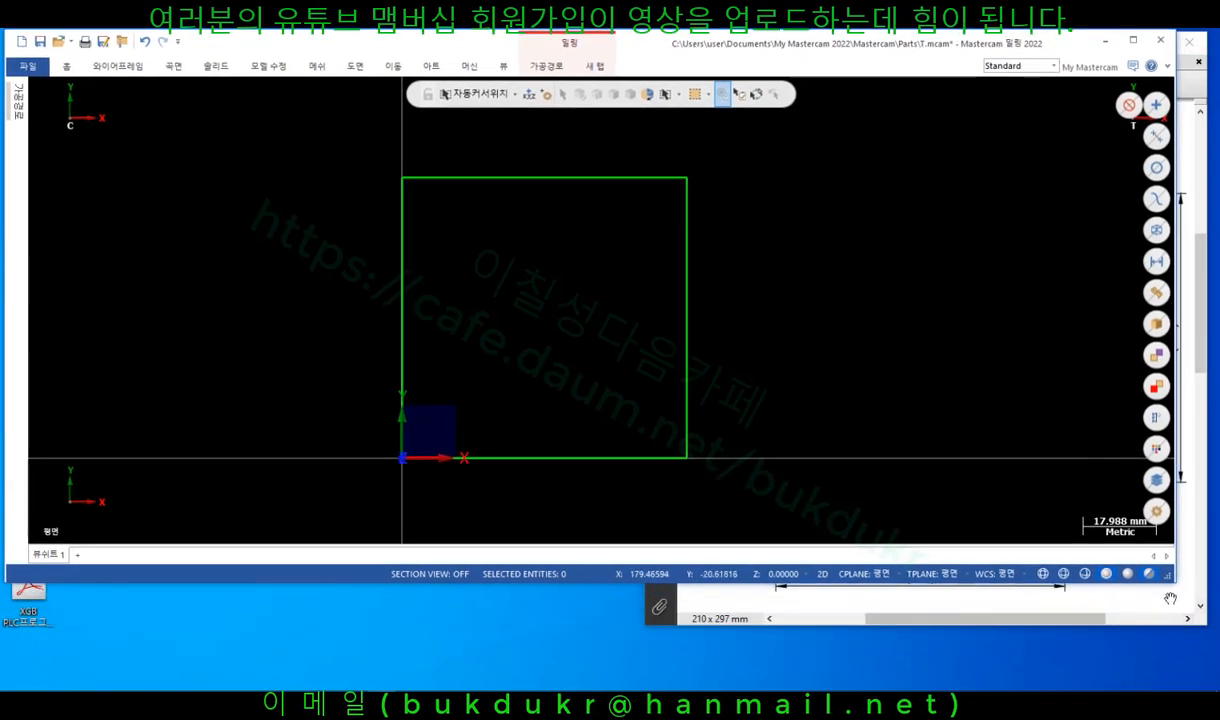
pyautogui.moveTo(1176, 585)
pyautogui.mouseDown()
pyautogui.moveTo(765, 662)
pyautogui.moveTo(762, 683)
pyautogui.mouseUp()
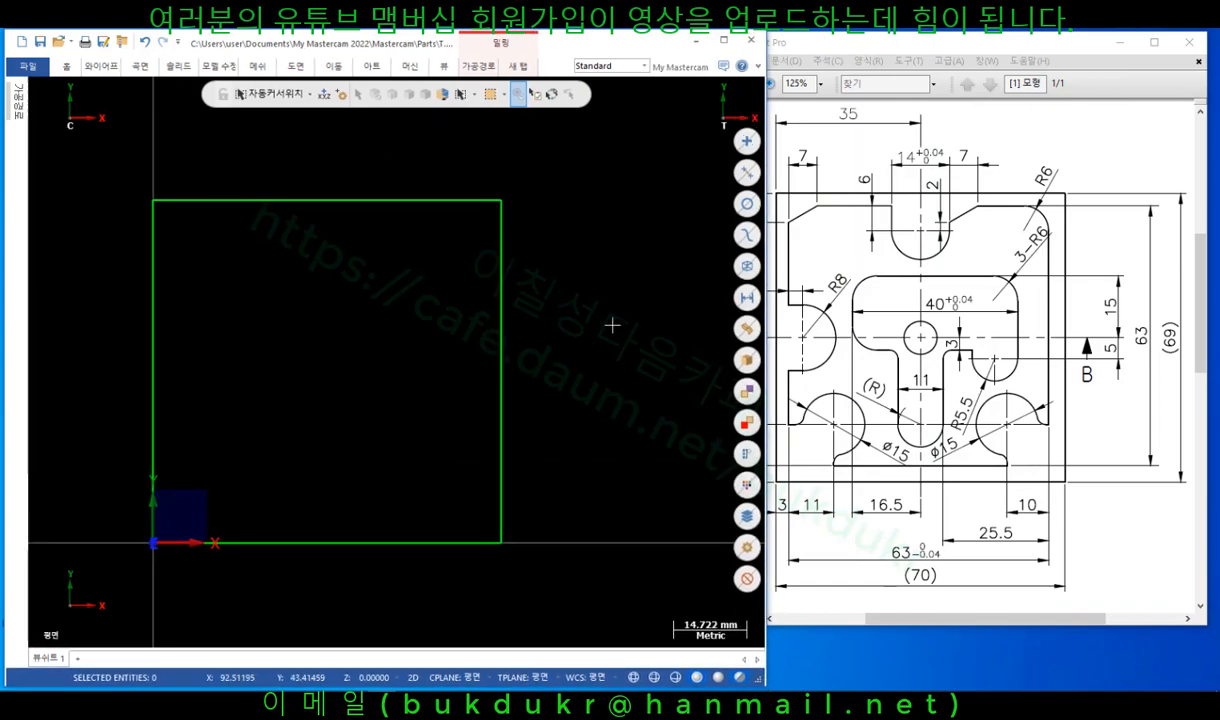
# Resize the 1-2.pdf window to fit beside Mastercam at full height, and show the plan and section views at 100% zoom.
pyautogui.click(1040, 50)
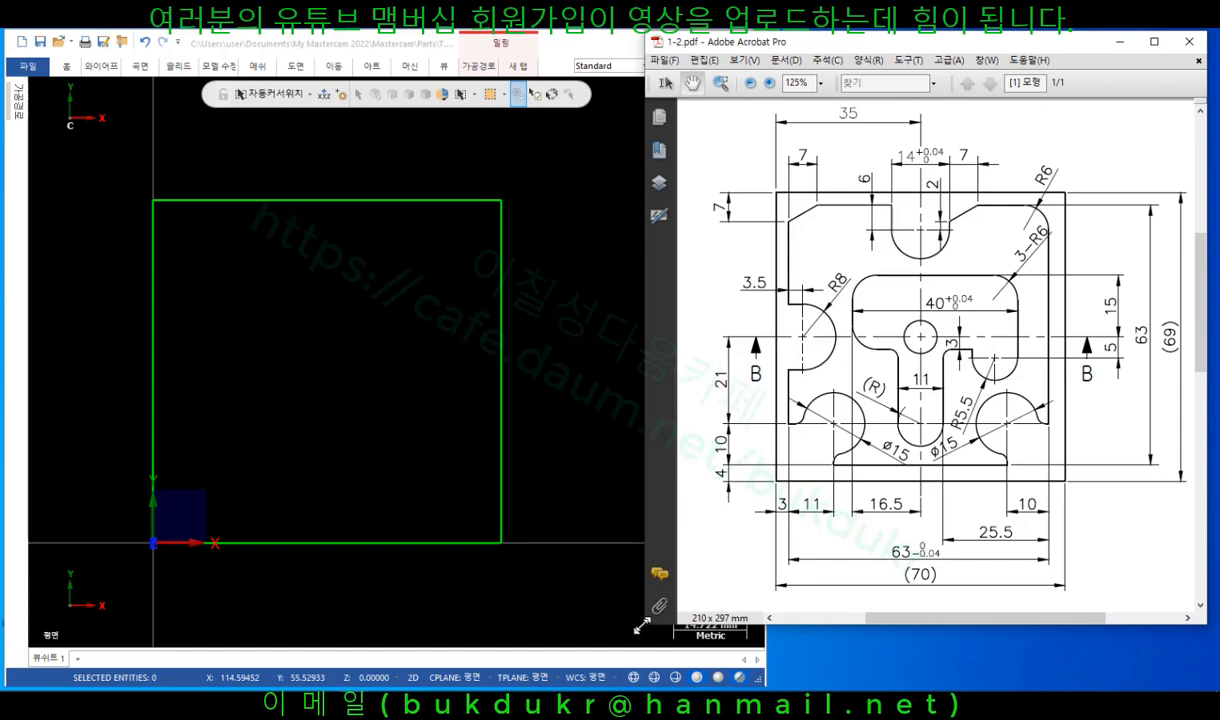
pyautogui.moveTo(641, 625); pyautogui.dragTo(765, 621)
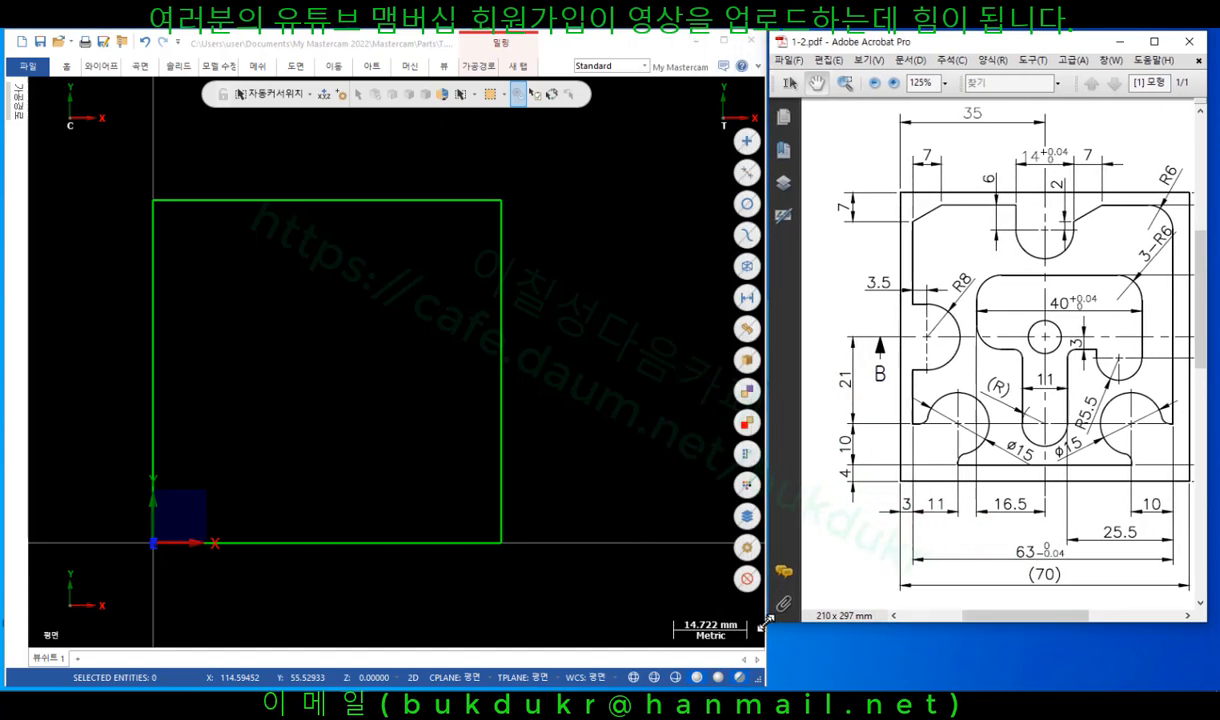
pyautogui.moveTo(958, 622); pyautogui.dragTo(958, 685)
pyautogui.moveTo(1042, 377); pyautogui.dragTo(1004, 357)
pyautogui.keyDown('ctrl'); pyautogui.scroll(-3, 1038, 373); pyautogui.keyUp('ctrl')
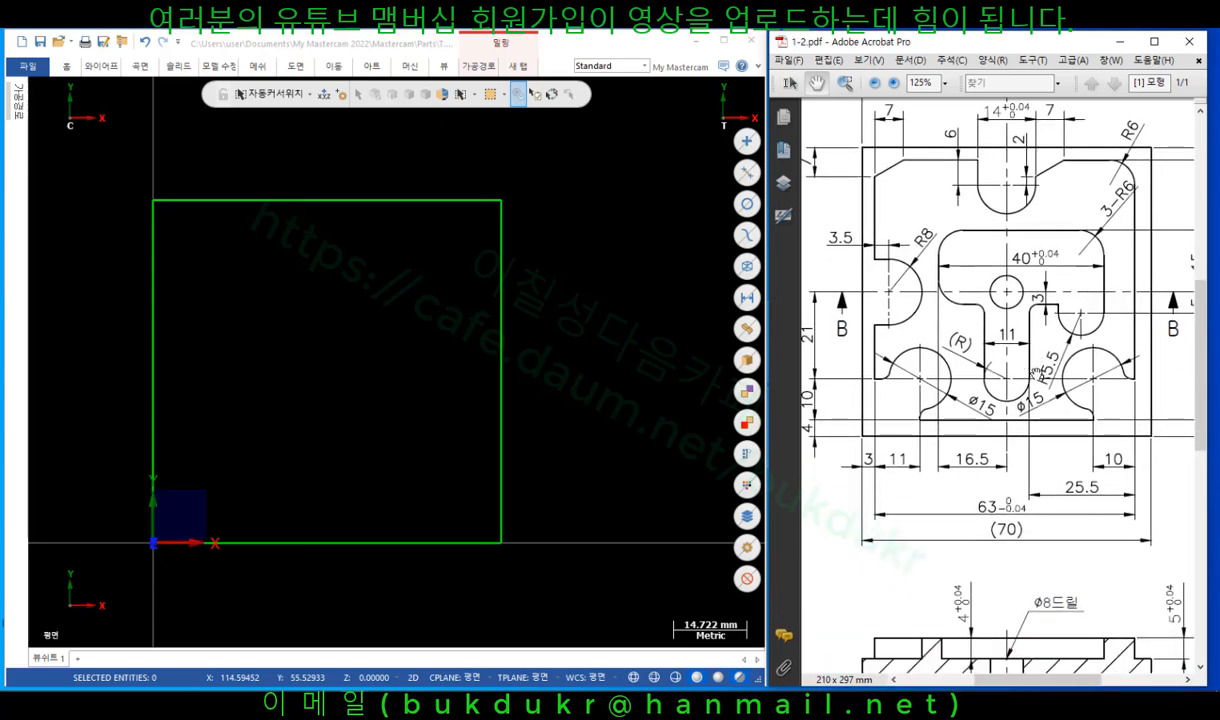
pyautogui.keyDown('ctrl'); pyautogui.scroll(1, 1039, 365); pyautogui.keyUp('ctrl')
pyautogui.moveTo(1038, 362); pyautogui.dragTo(1002, 368)
# Offset copies of the rectangle's left edge by 3 mm and bottom edge by 4 mm toward the inside.
pyautogui.click(381, 351)
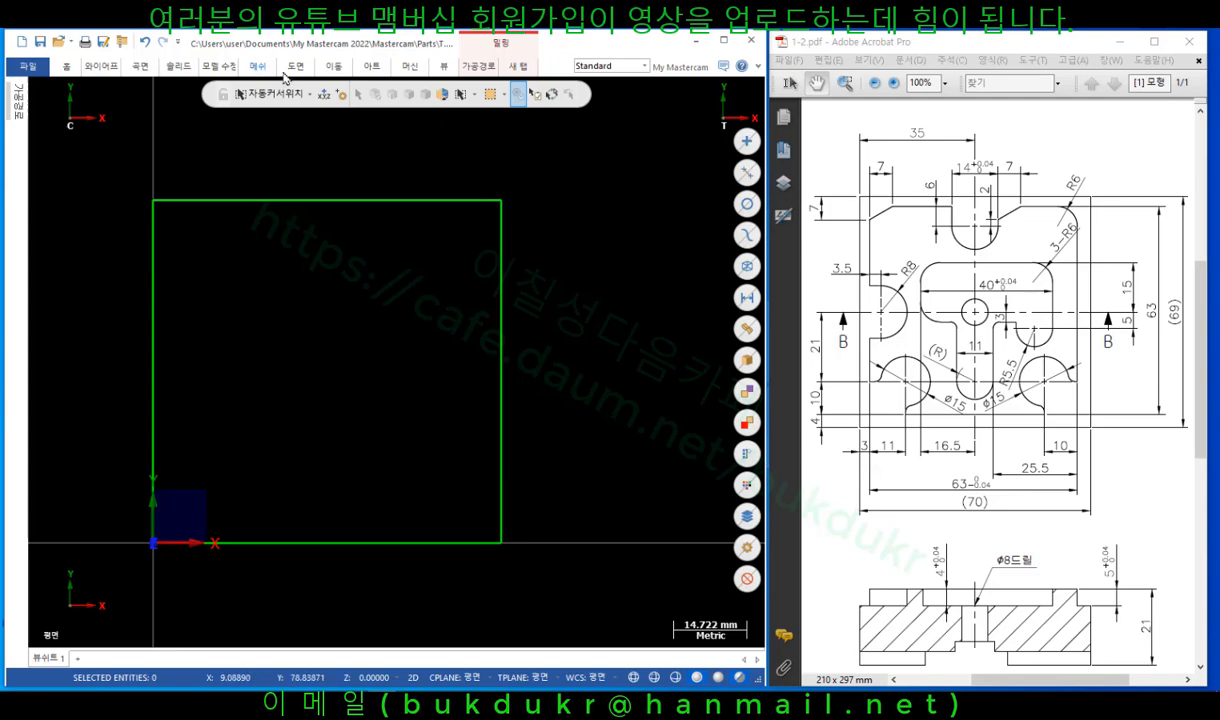
pyautogui.click(332, 67)
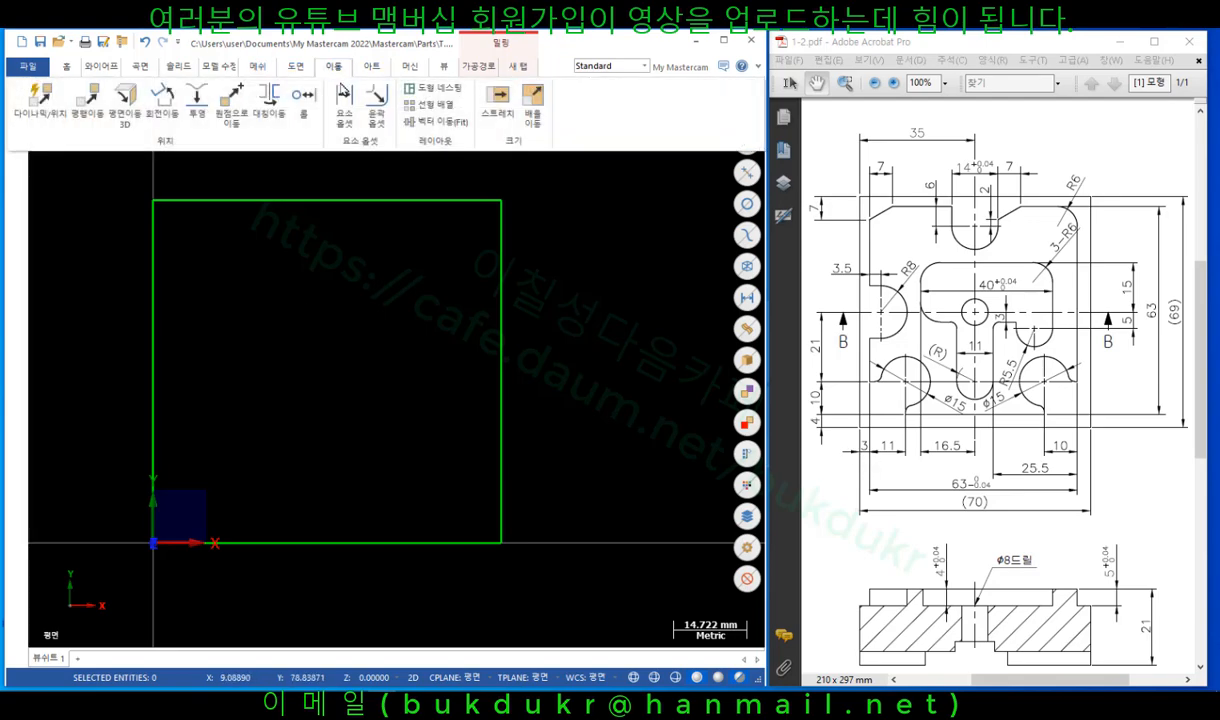
pyautogui.click(343, 92)
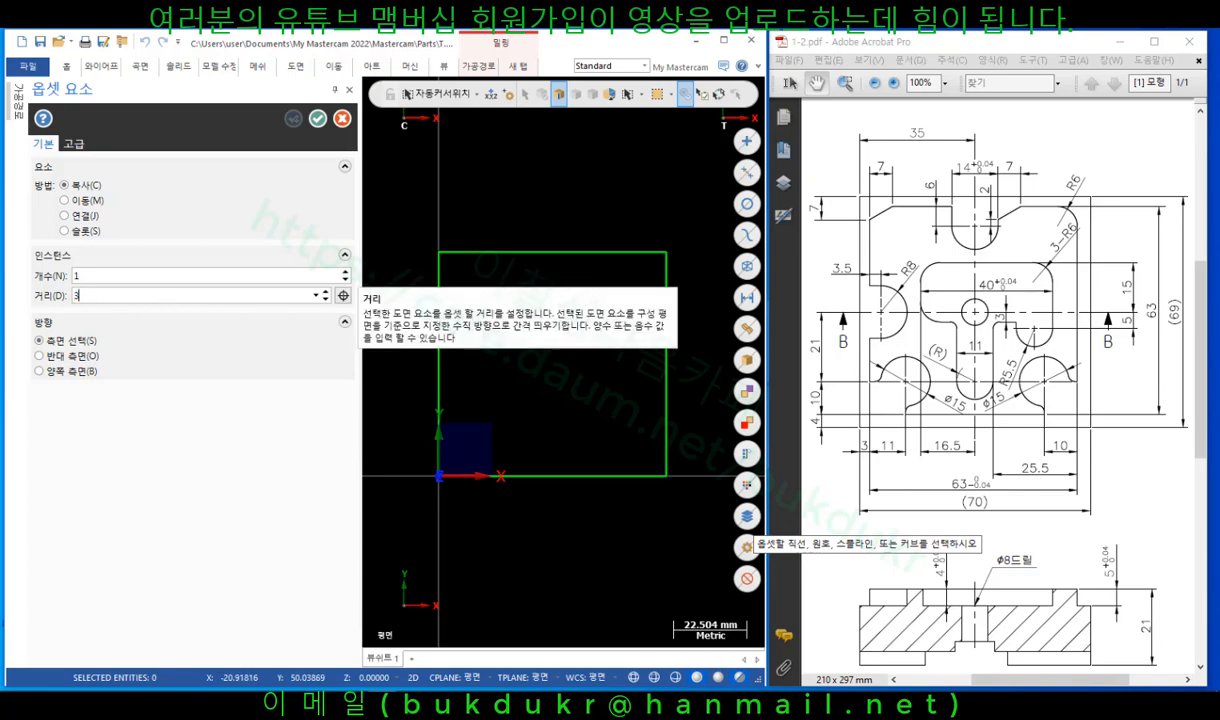
pyautogui.click(438, 340)
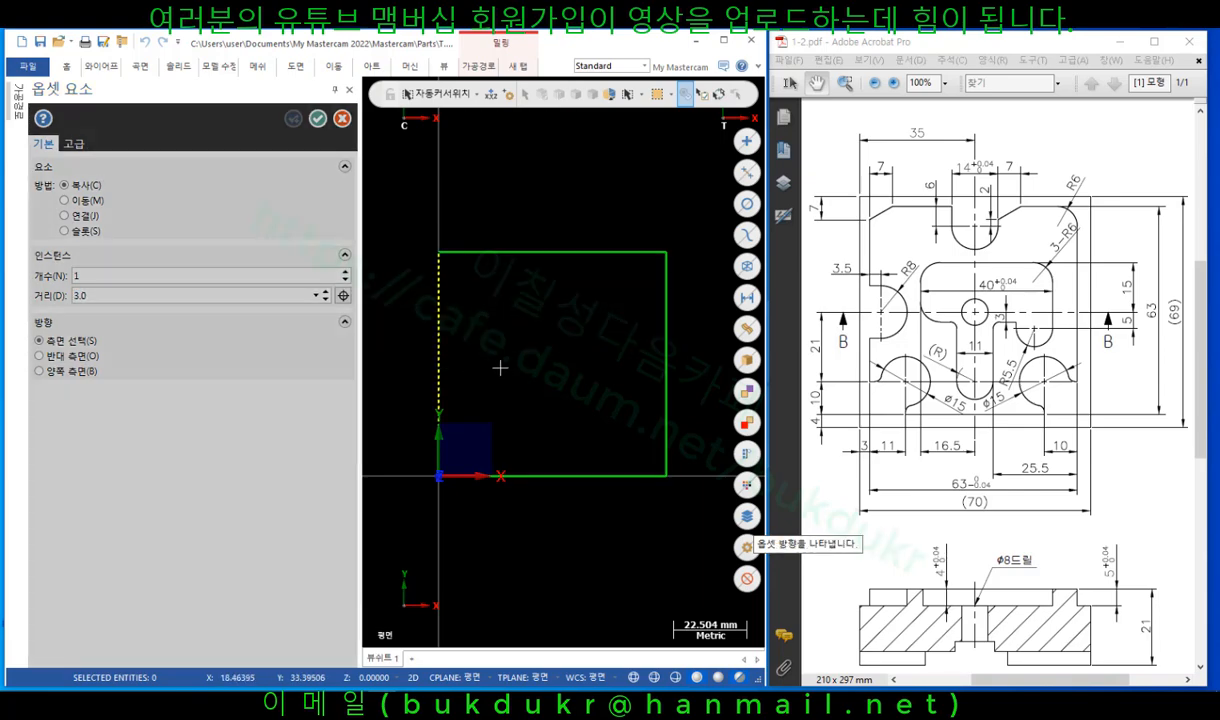
pyautogui.click(487, 368)
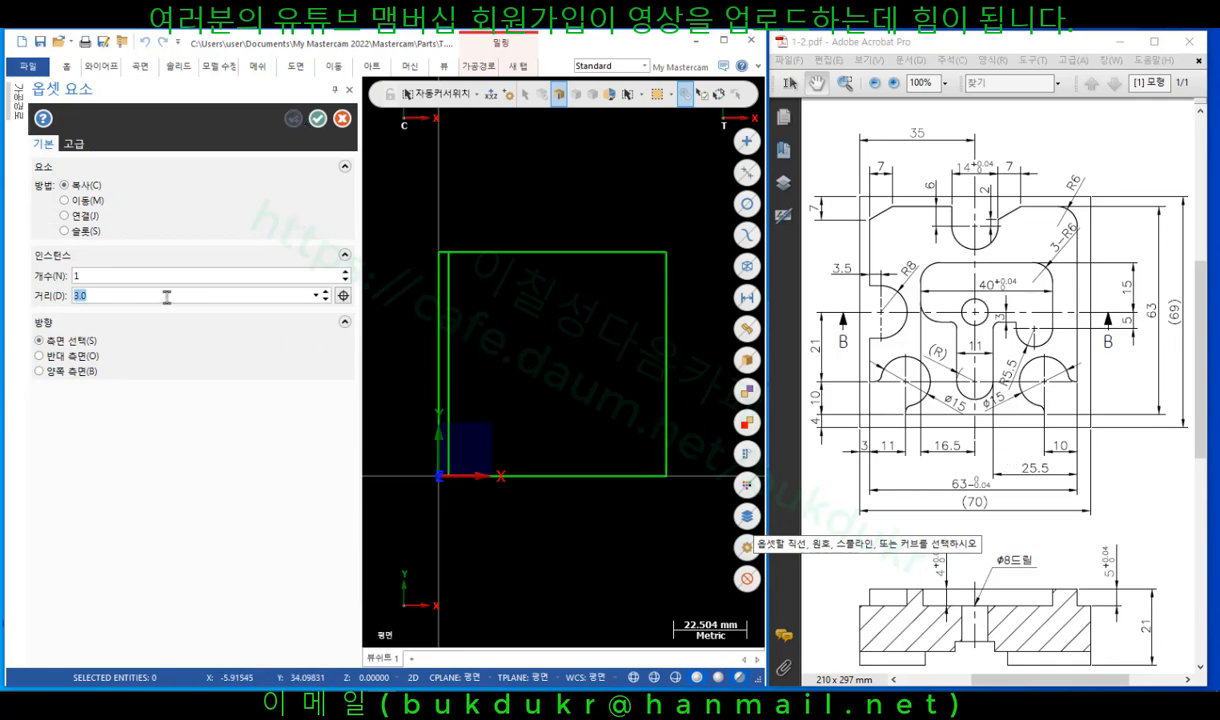
pyautogui.write('4')
pyautogui.click(585, 403)
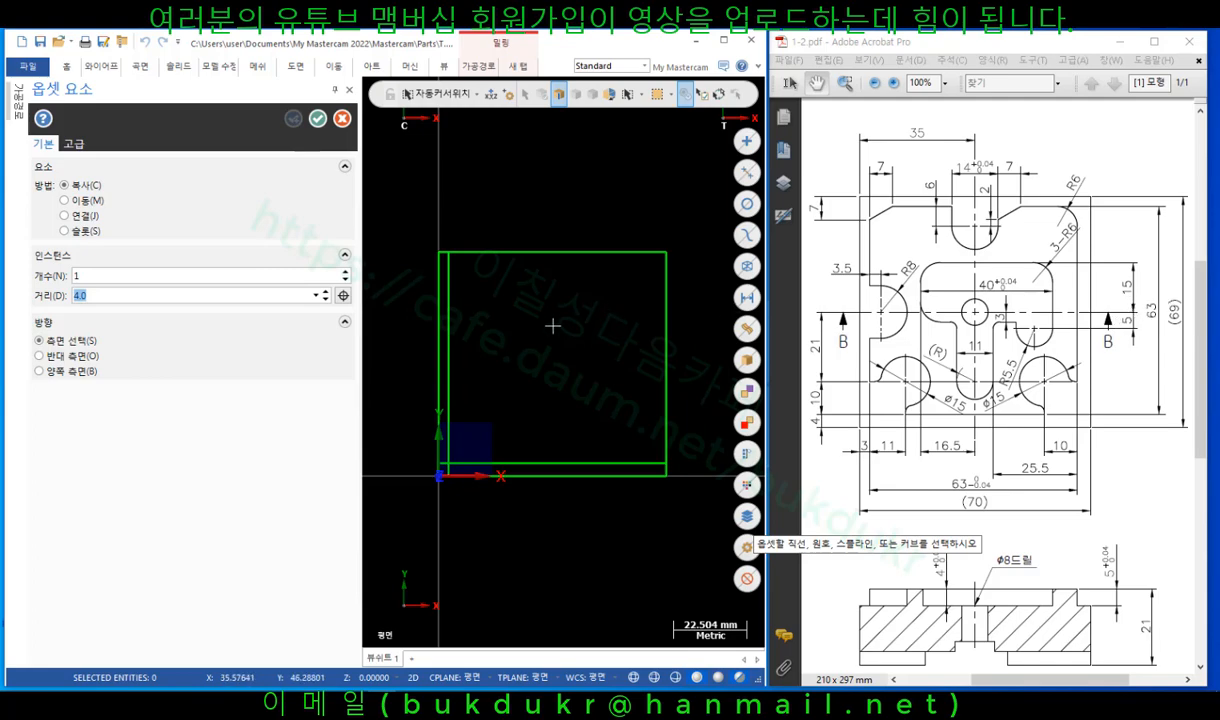
# Offset copies by 63 mm of the inner bottom line upward and the inner left line to the right.
pyautogui.write('63')
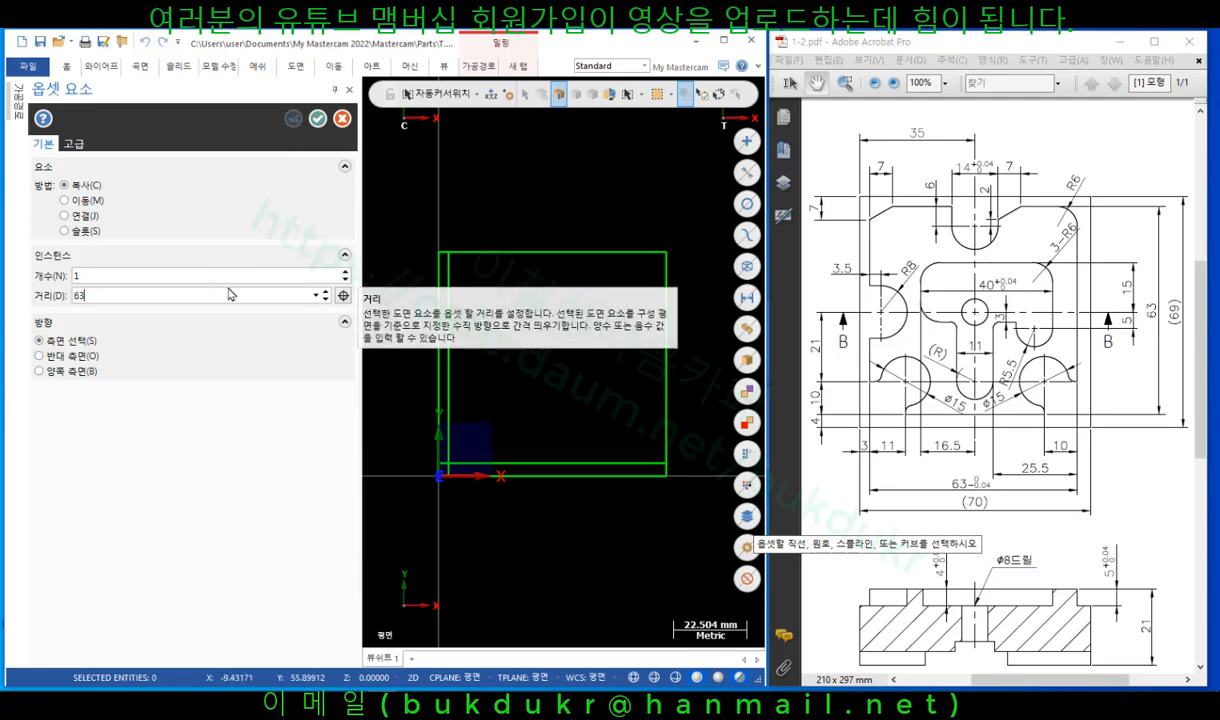
pyautogui.press('Return')
pyautogui.click(586, 464)
pyautogui.click(586, 344)
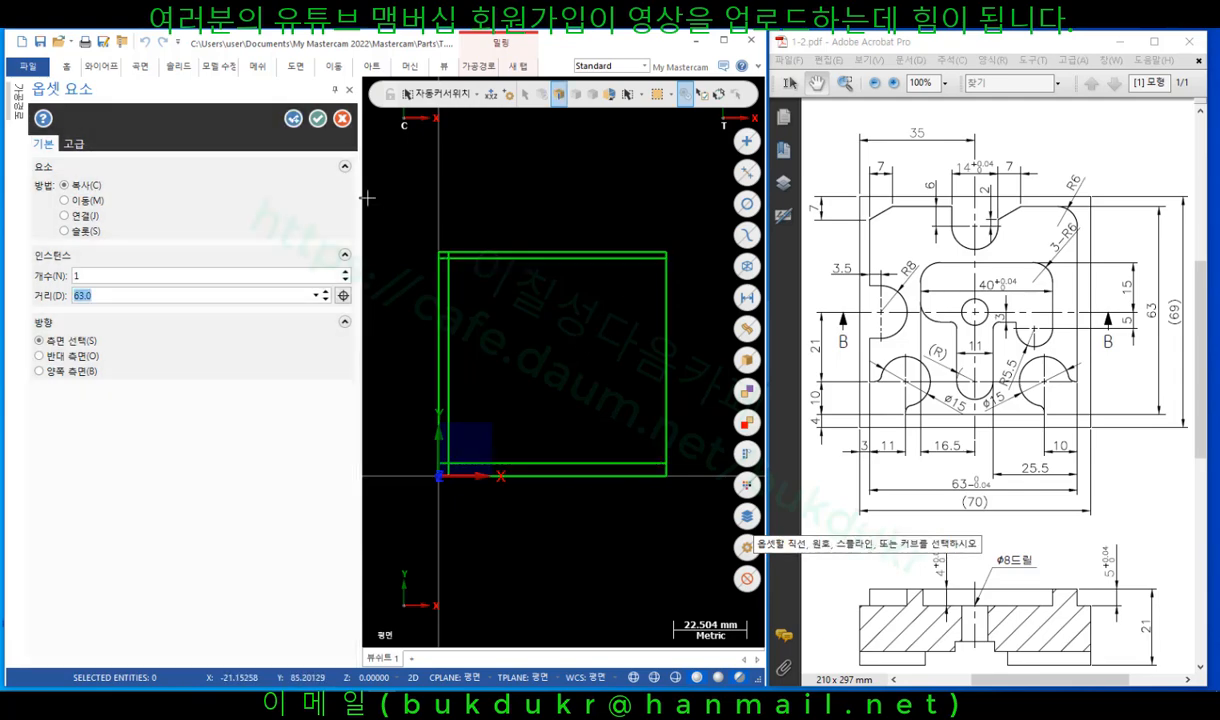
pyautogui.click(293, 118)
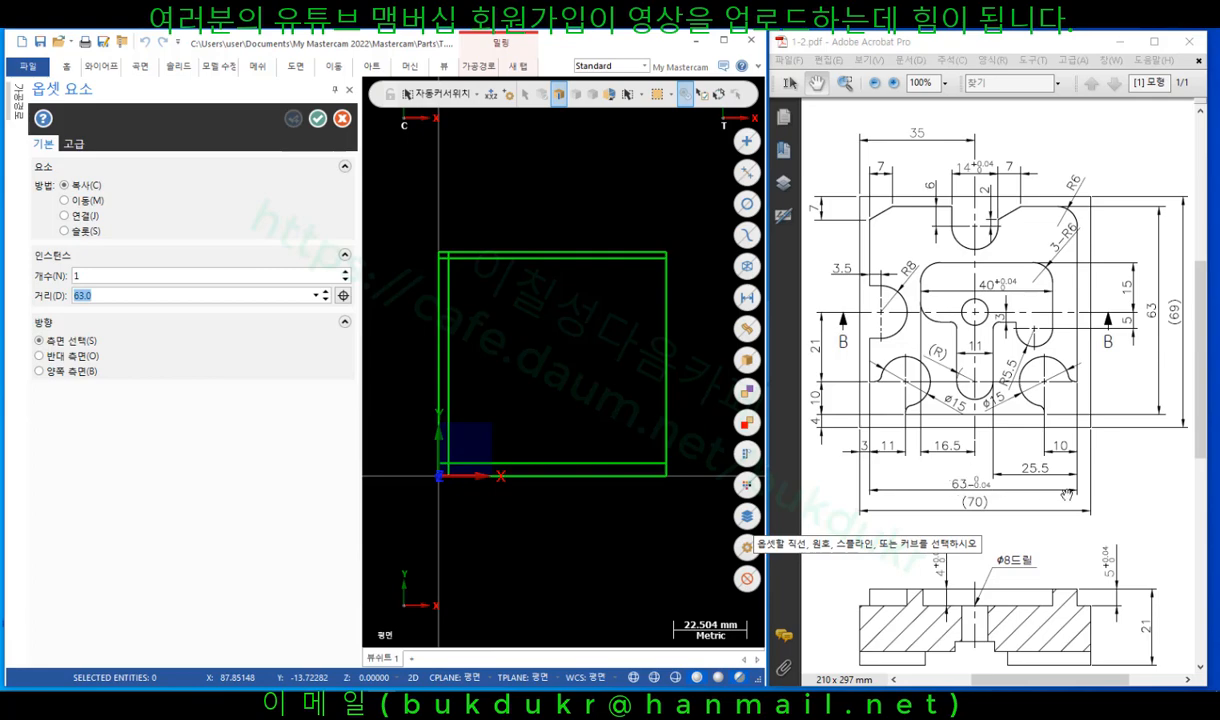
pyautogui.click(456, 358)
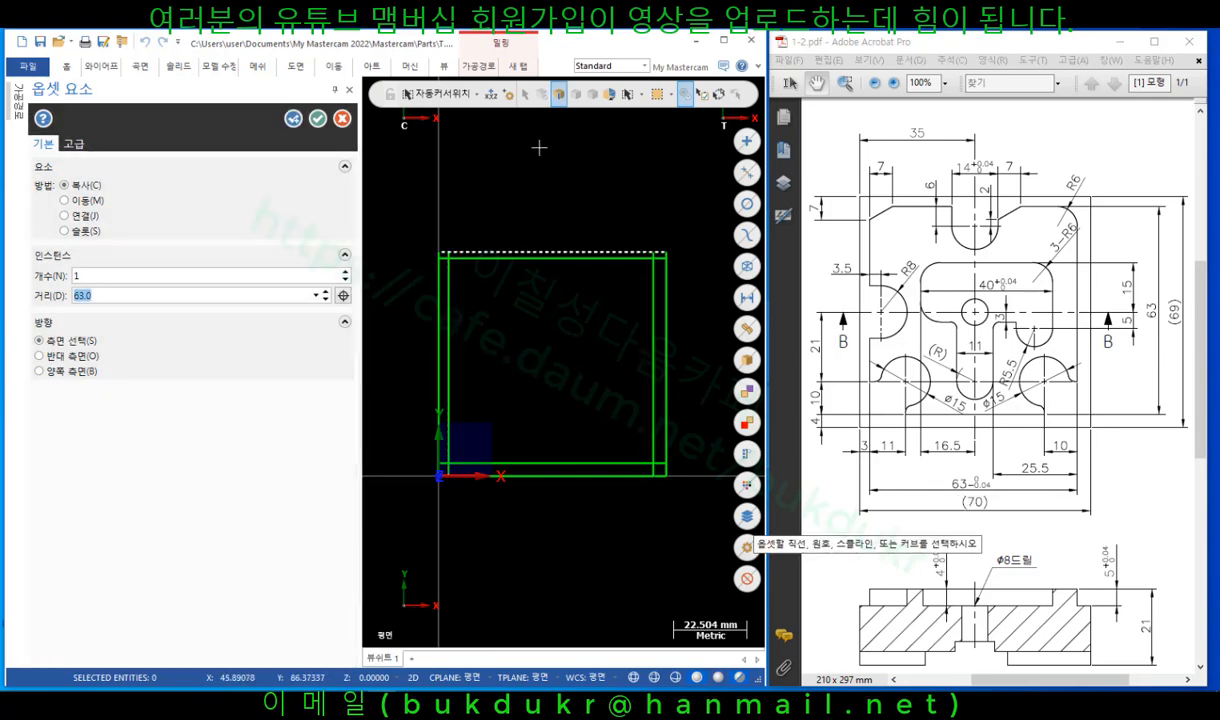
pyautogui.scroll(1, 530, 298)
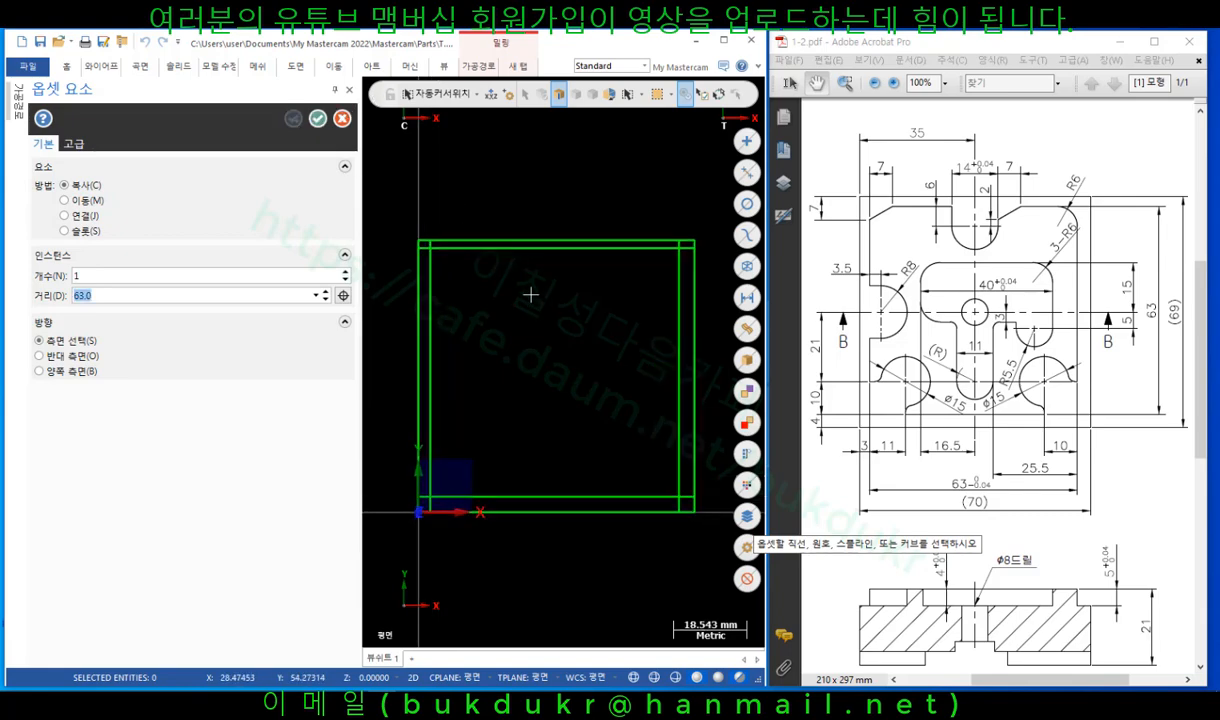
pyautogui.click(318, 119)
# Offset copies by 7 mm of the rectangle's top edge downward and the inner left line to the right.
pyautogui.scroll(2, 280, 365)
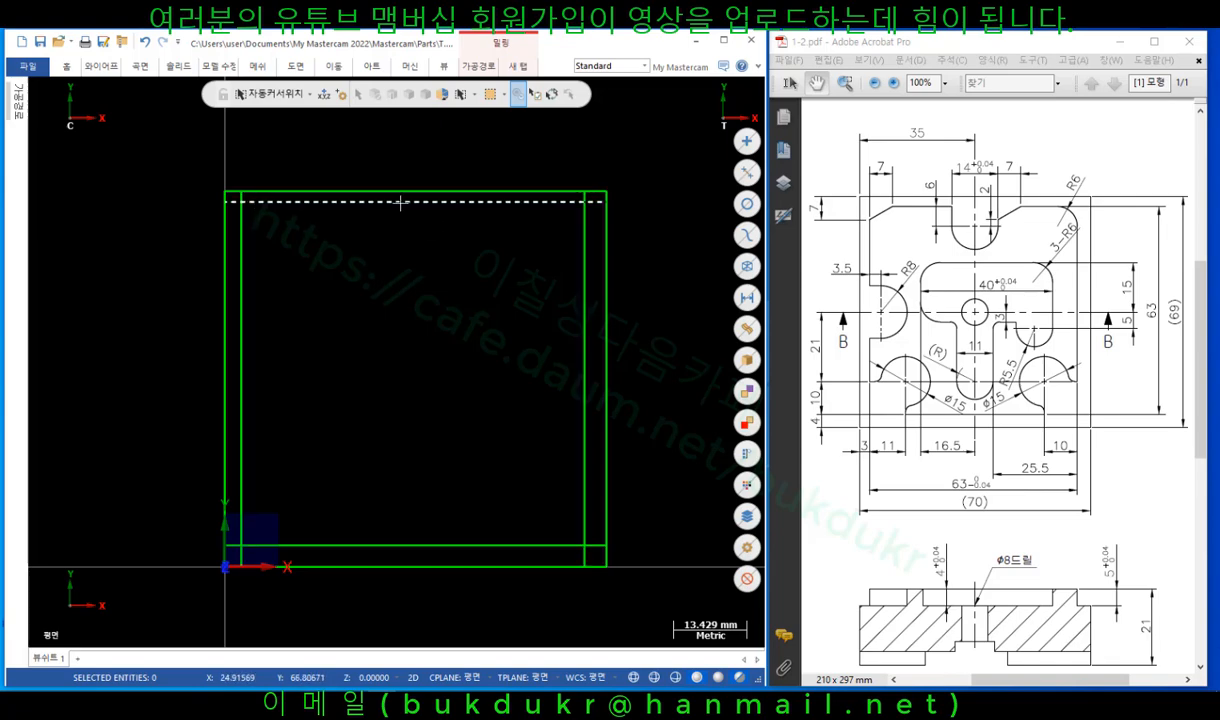
pyautogui.moveTo(869, 203); pyautogui.dragTo(929, 224)
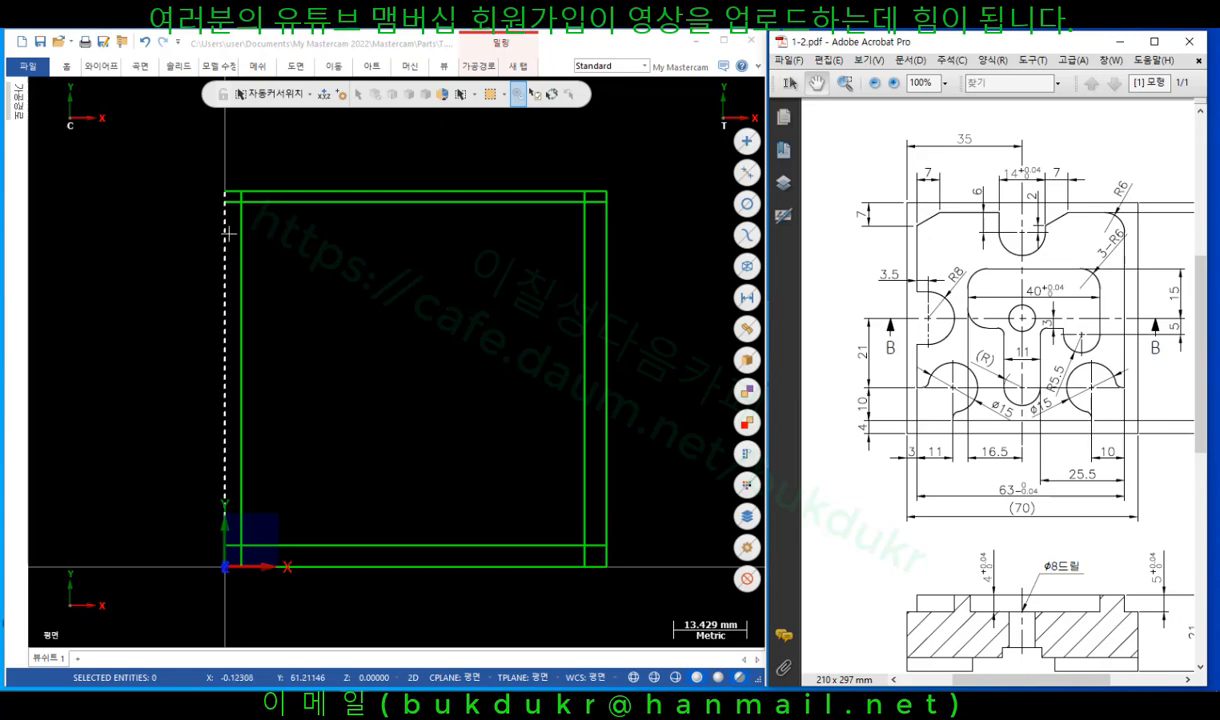
pyautogui.click(331, 67)
pyautogui.click(359, 100)
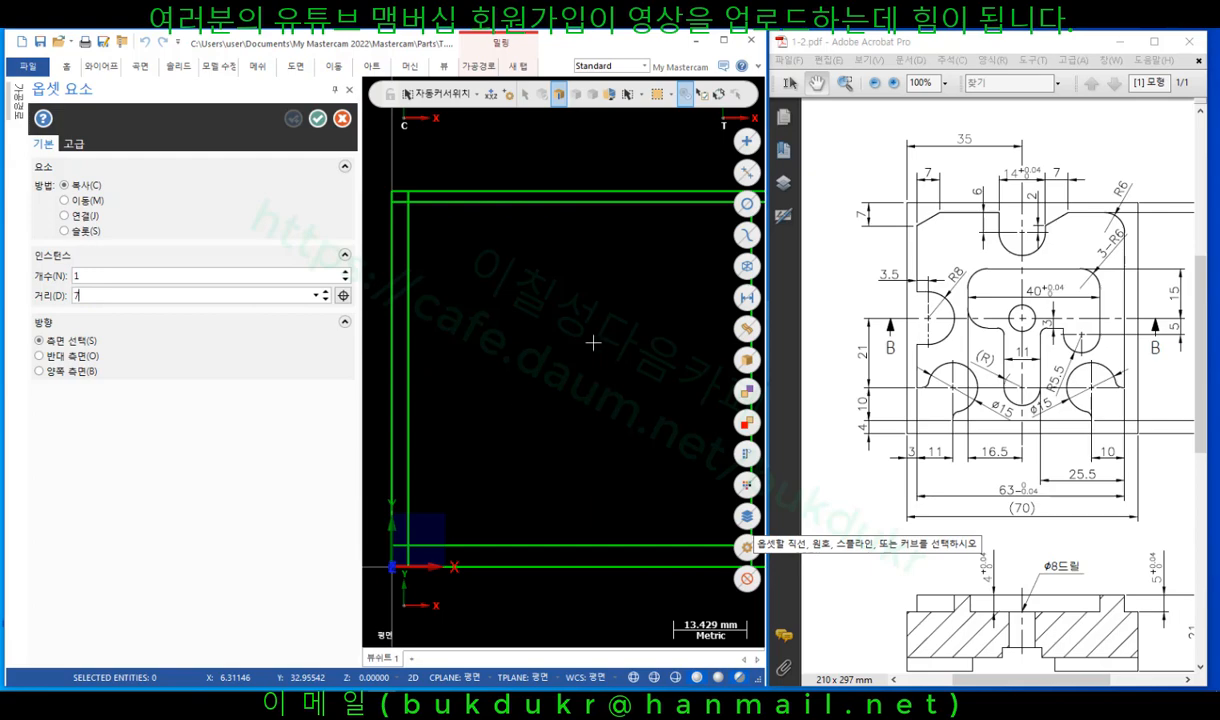
pyautogui.press('Return')
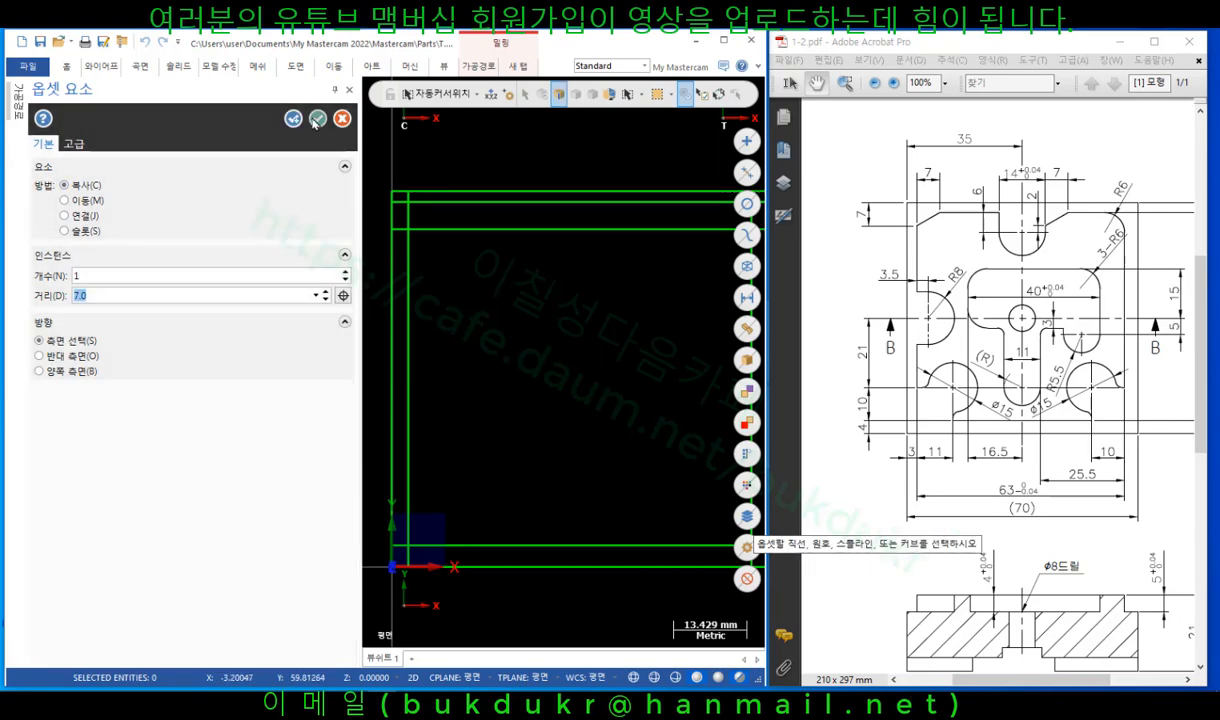
pyautogui.click(409, 272)
pyautogui.click(466, 279)
pyautogui.click(318, 119)
# Draw a two-point line for the upper-left chamfer, from the inner left line to the inner top line through the 7 mm offset intersections.
pyautogui.scroll(5, 256, 353)
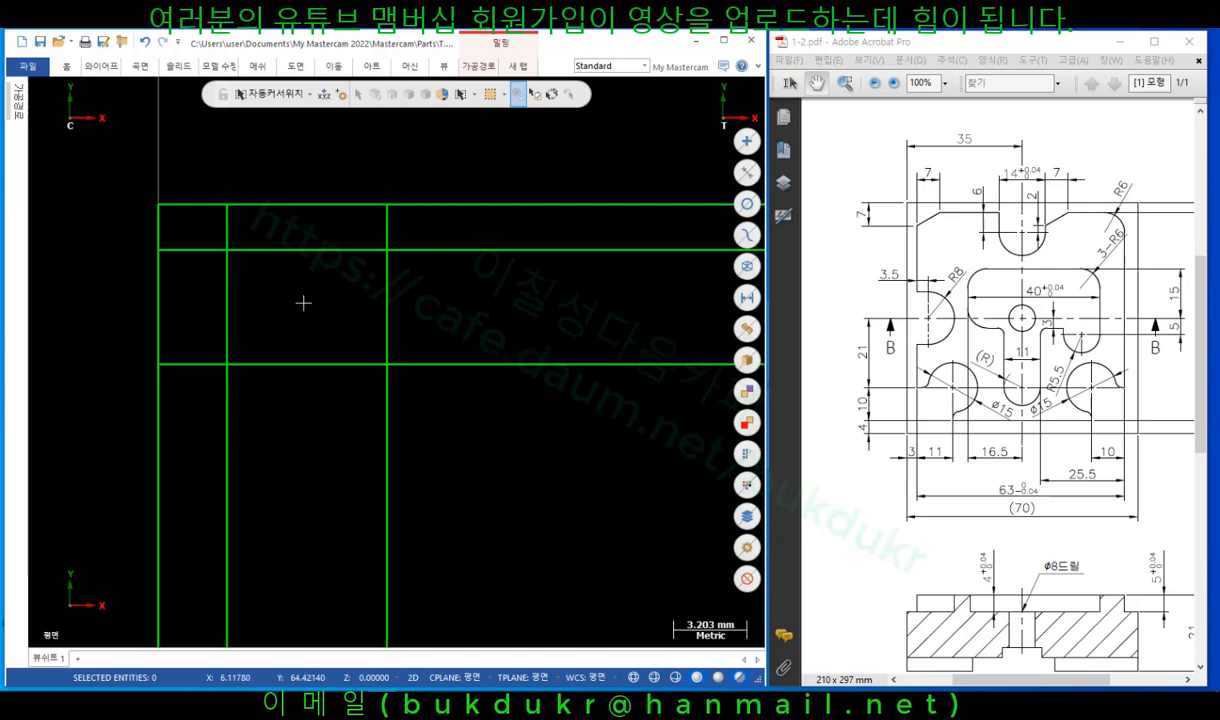
pyautogui.click(107, 67)
pyautogui.click(98, 100)
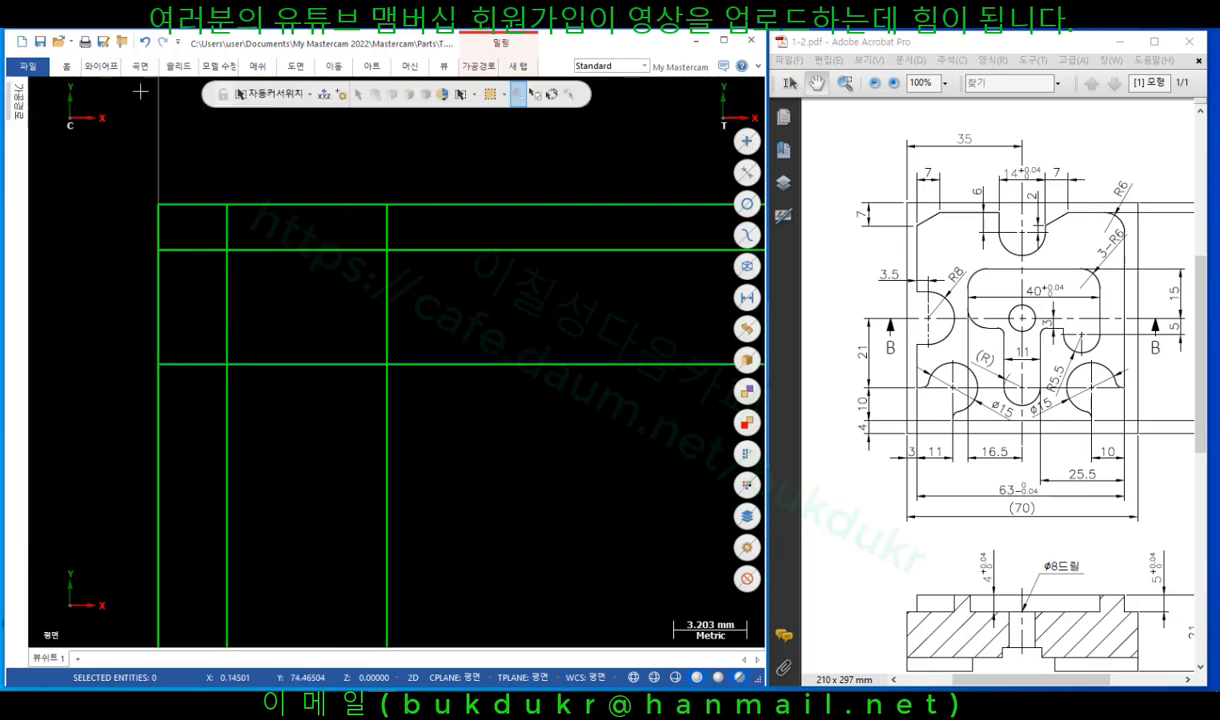
pyautogui.click(396, 366)
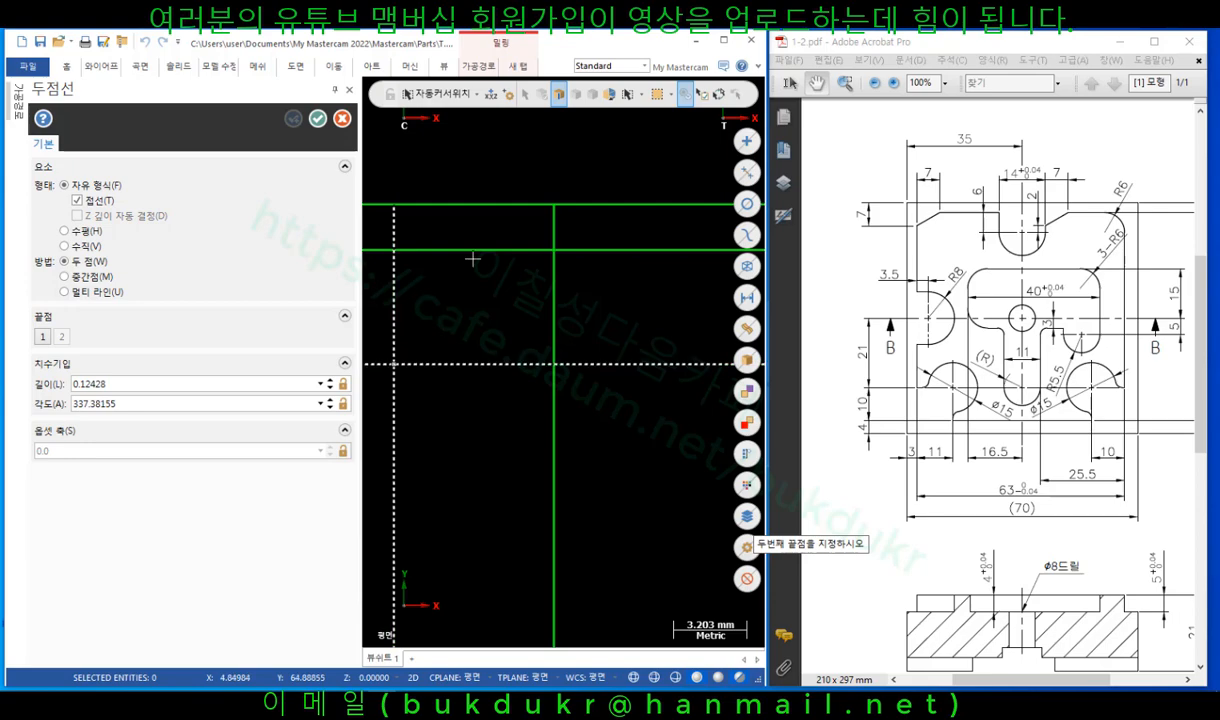
pyautogui.click(556, 252)
pyautogui.click(317, 118)
# Trim away the excess line segments around the upper-left chamfer with Divide.
pyautogui.scroll(-2, 286, 268)
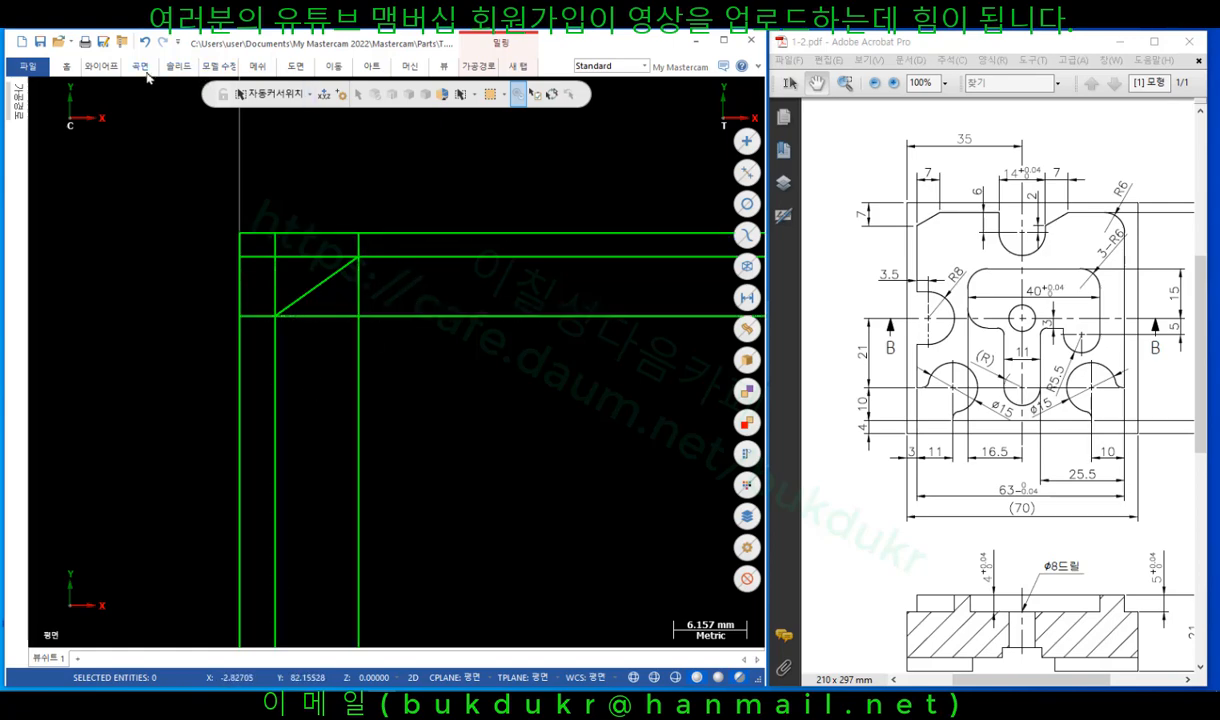
pyautogui.click(104, 67)
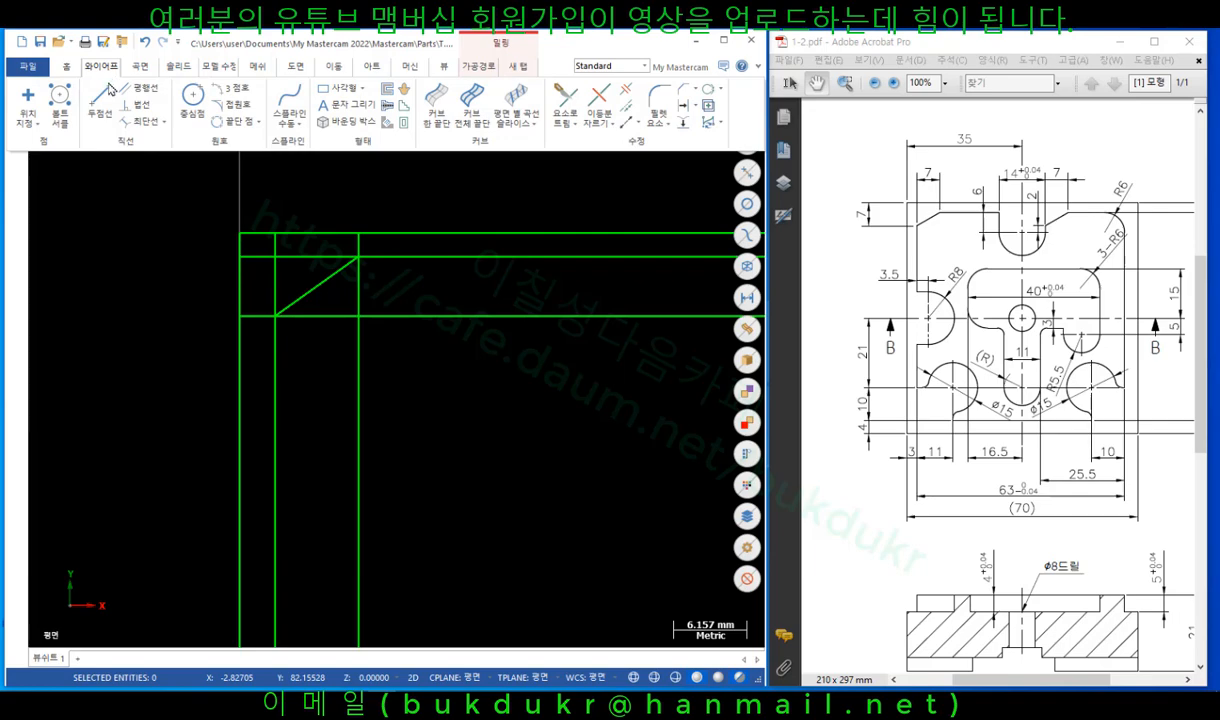
pyautogui.click(600, 95)
pyautogui.scroll(2, 600, 280)
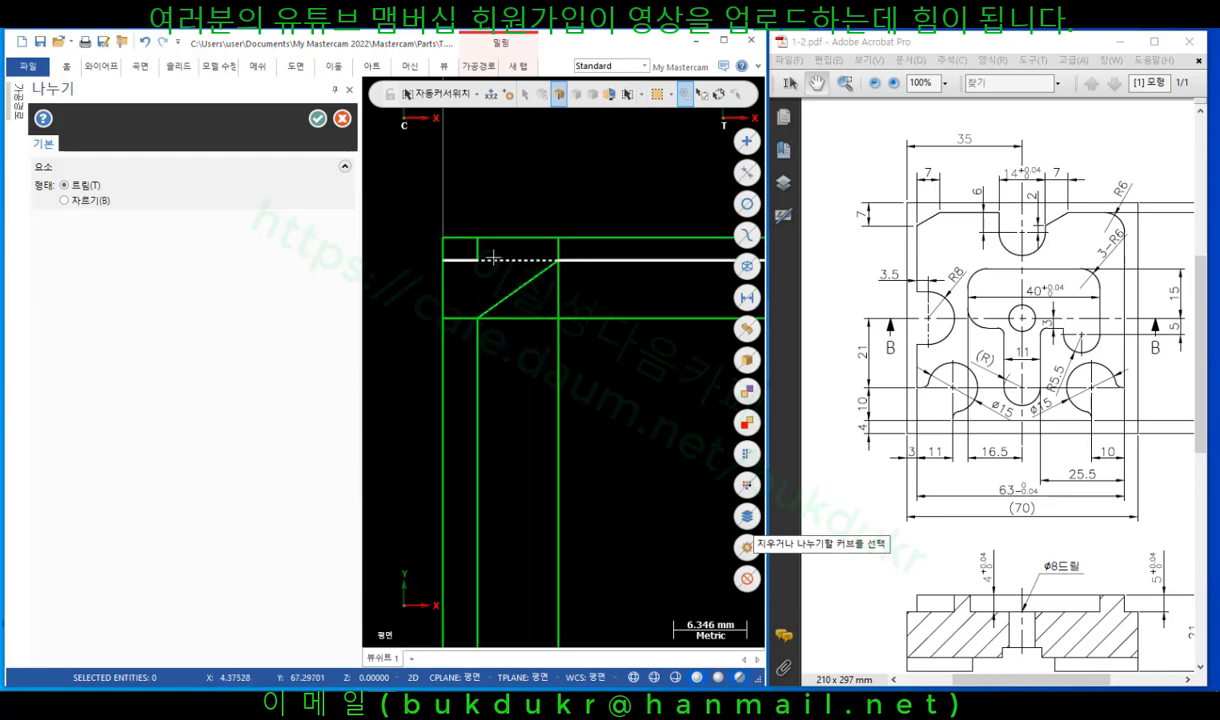
pyautogui.click(470, 318)
pyautogui.click(558, 249)
pyautogui.click(559, 297)
pyautogui.click(540, 318)
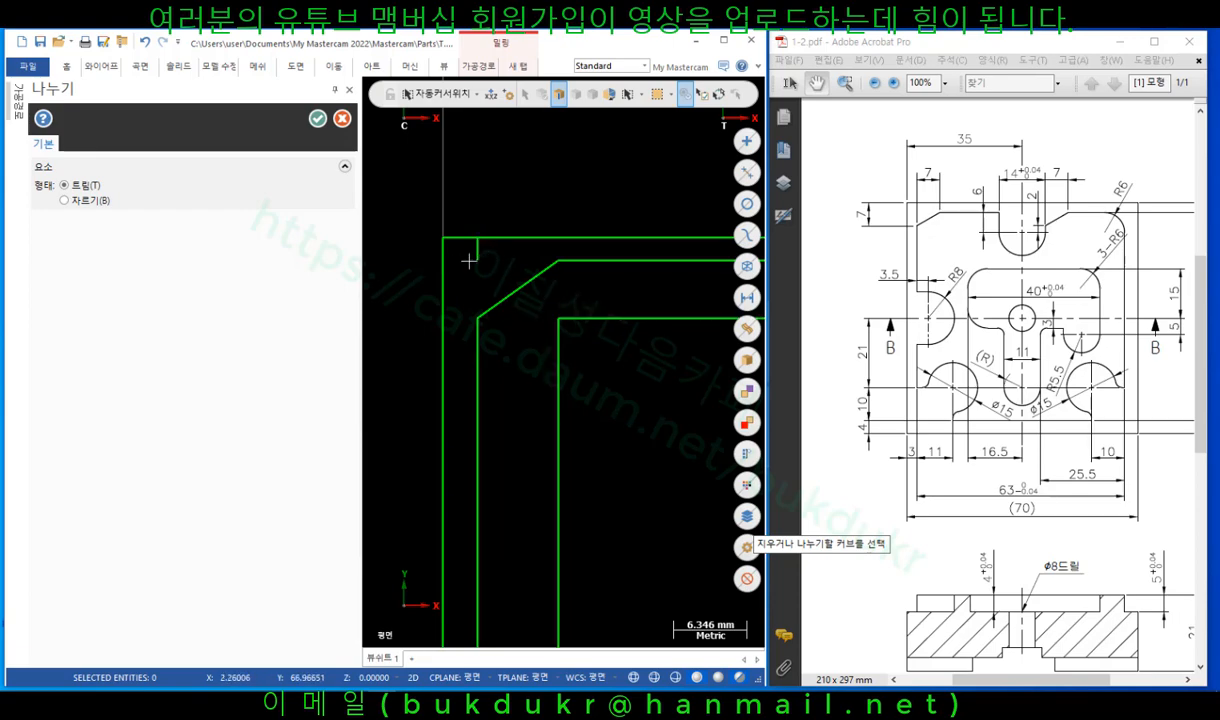
pyautogui.click(317, 118)
# Delete the two remaining 7 mm offset construction lines inside the contour.
pyautogui.scroll(-5, 249, 238)
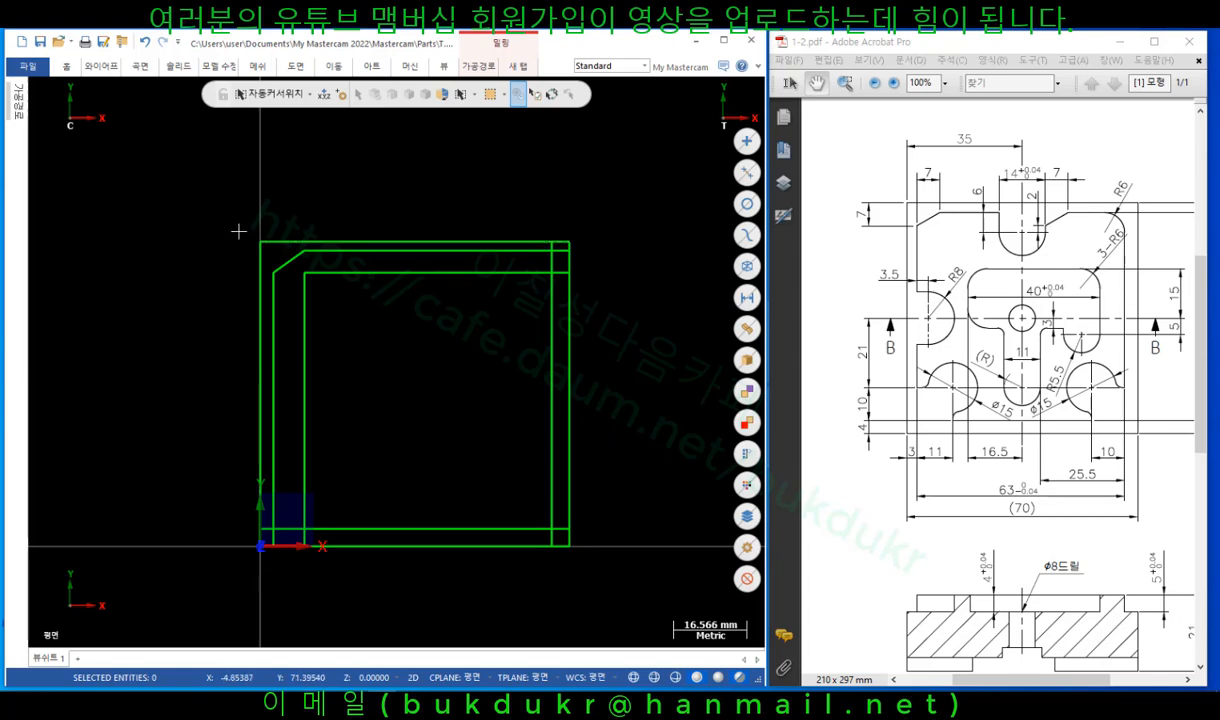
pyautogui.scroll(2, 222, 250)
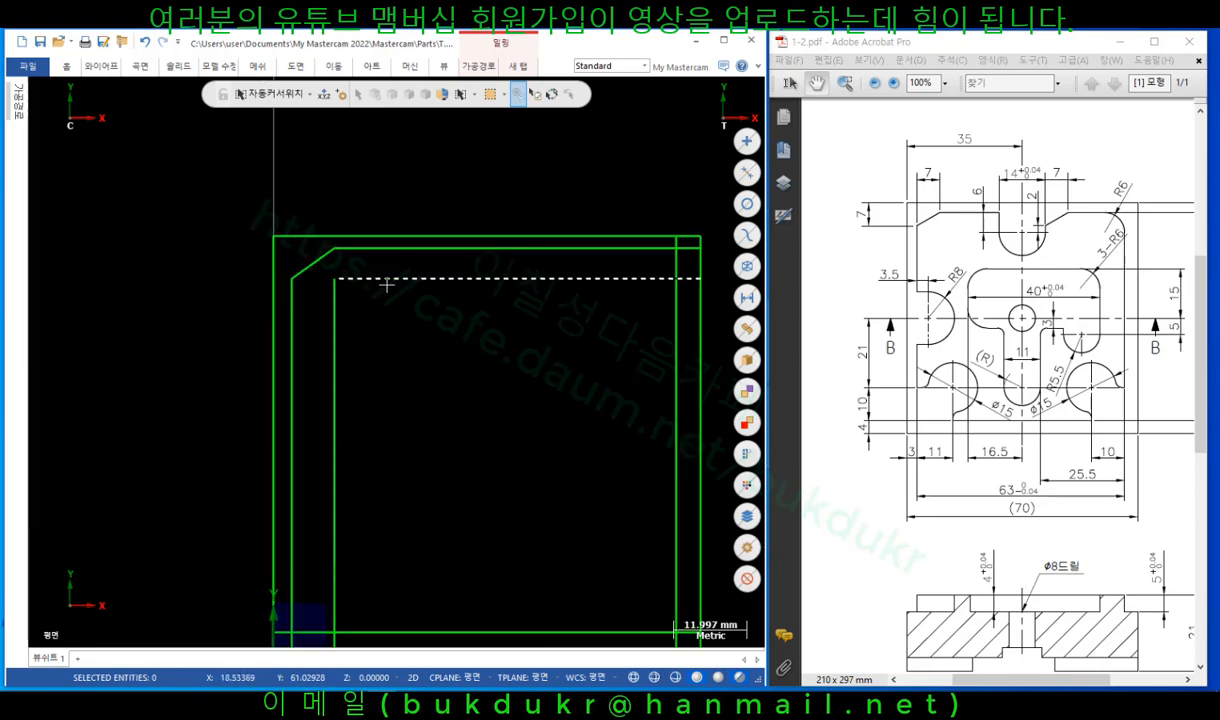
pyautogui.click(386, 285)
pyautogui.scroll(-1, 463, 353)
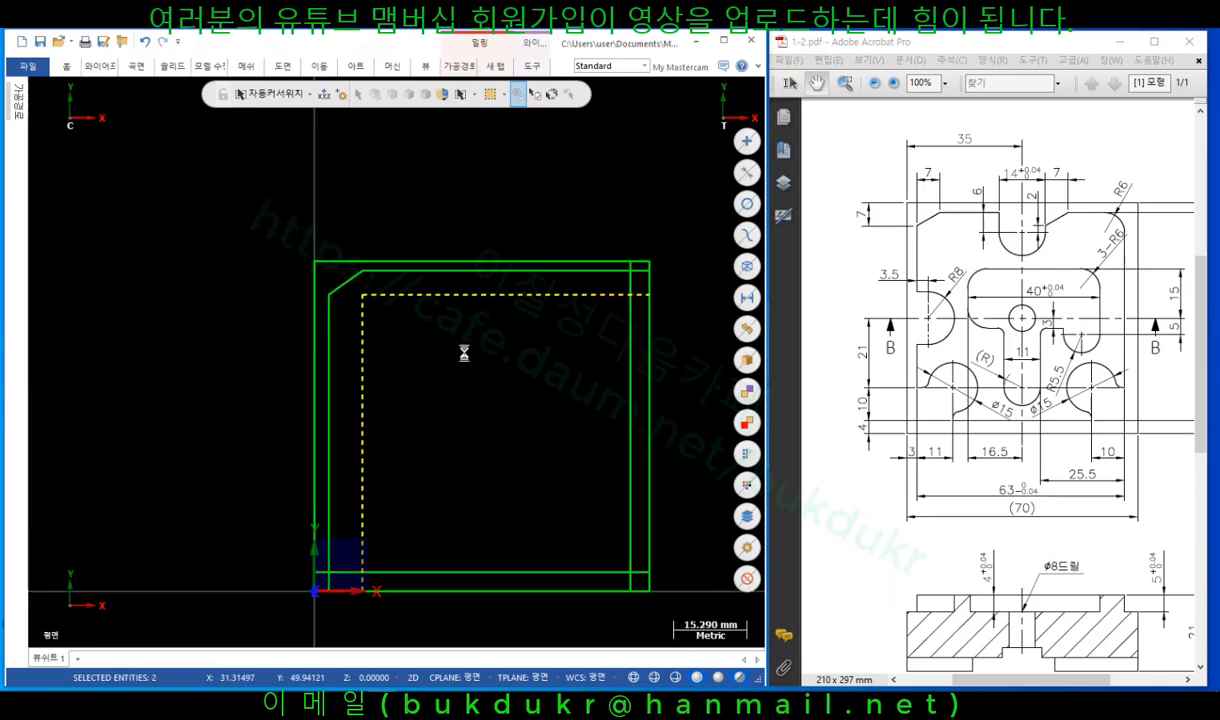
pyautogui.press('Escape')
pyautogui.scroll(4, 389, 248)
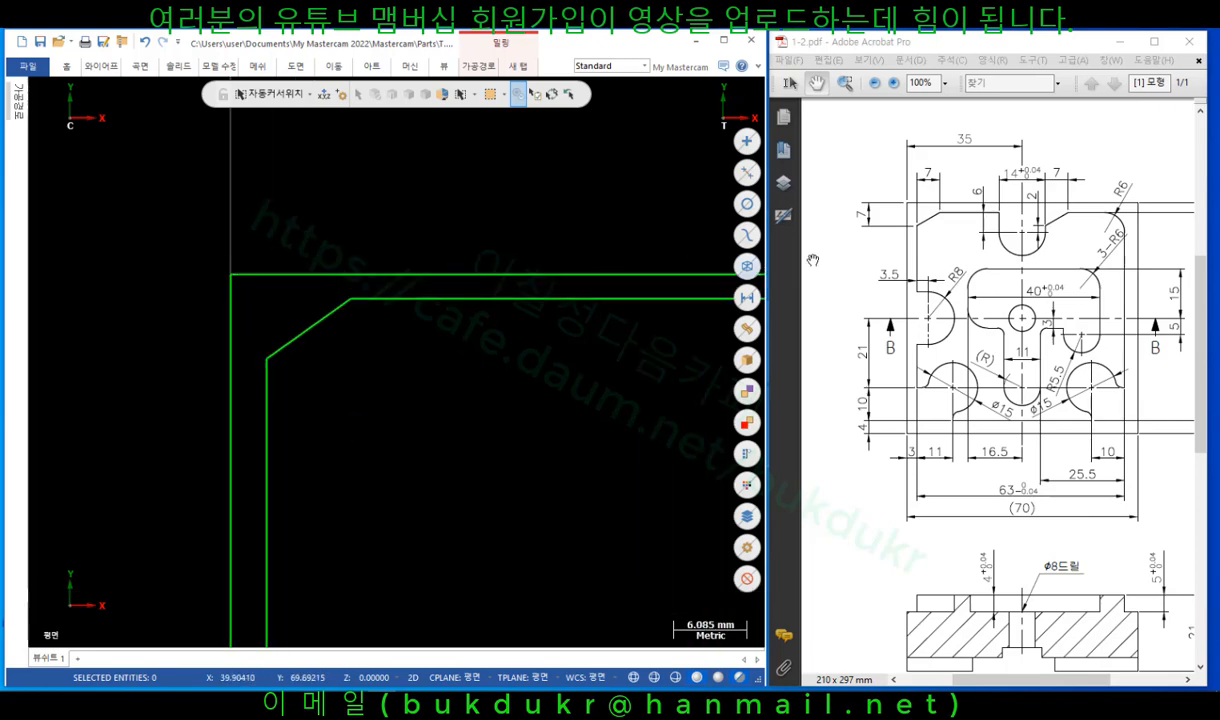
# Dimension the chamfer's horizontal length and the vertical distance from the top edge to its lower end, and delete both dimensions.
pyautogui.scroll(-1, 680, 268)
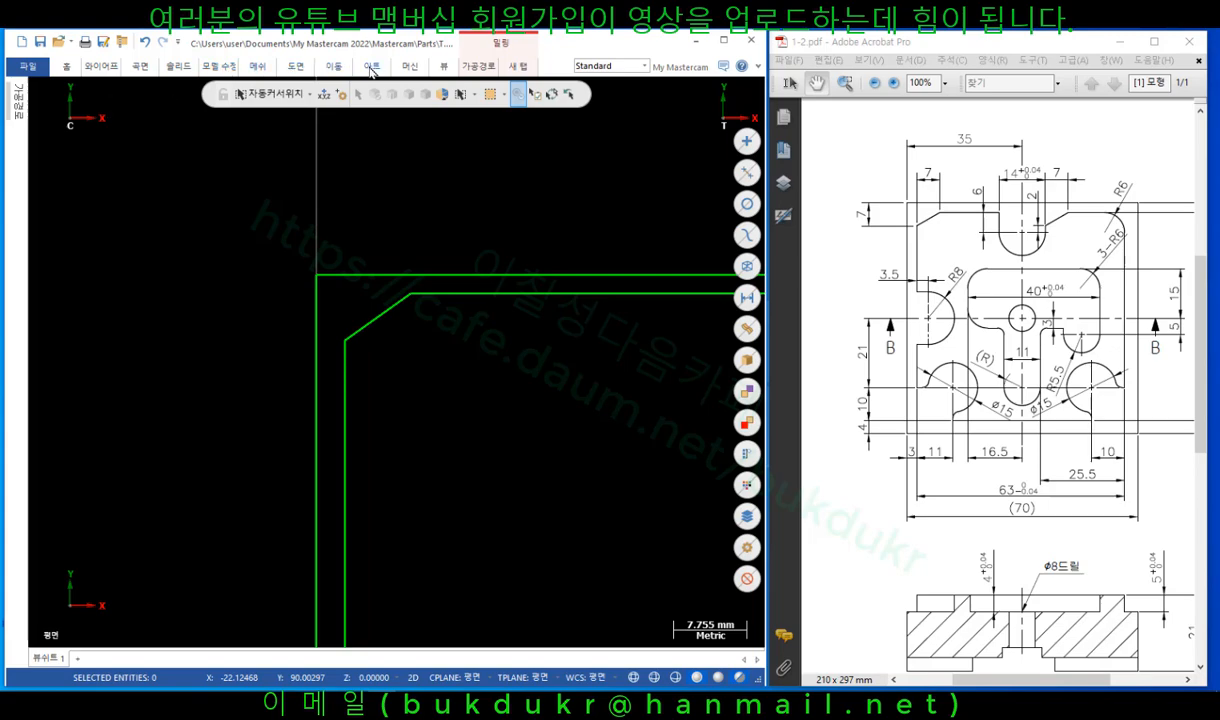
pyautogui.click(288, 67)
pyautogui.click(40, 113)
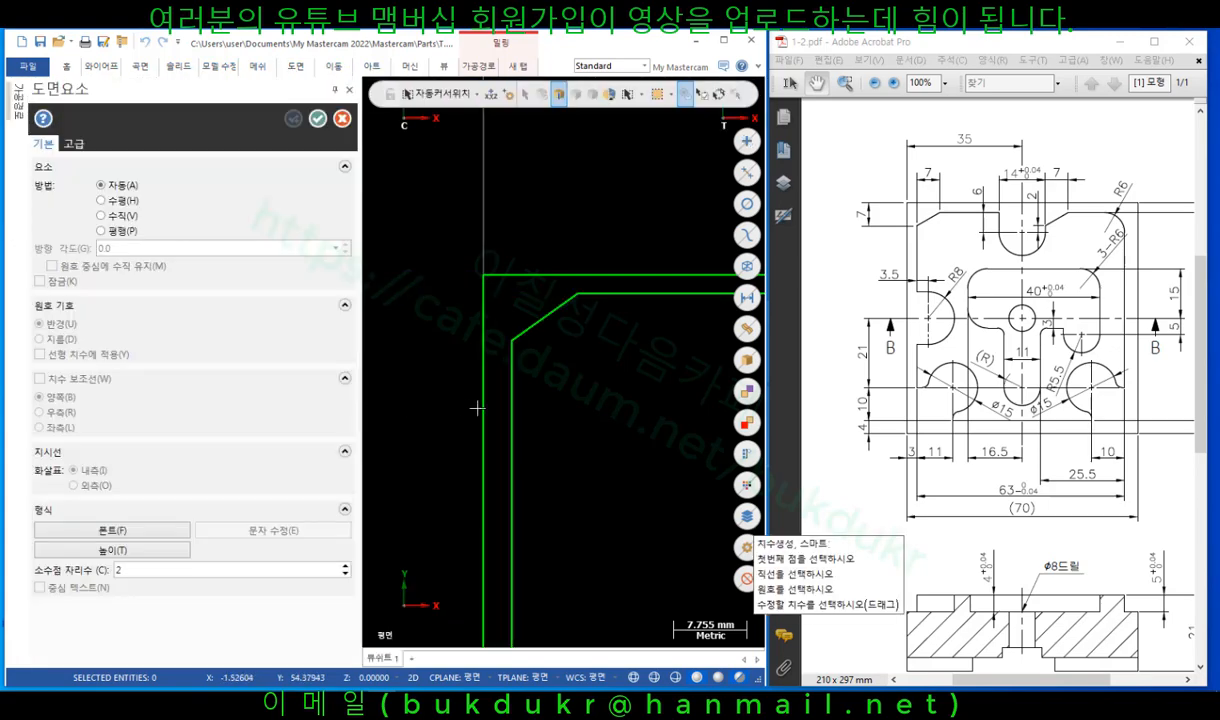
pyautogui.click(501, 302)
pyautogui.click(626, 150)
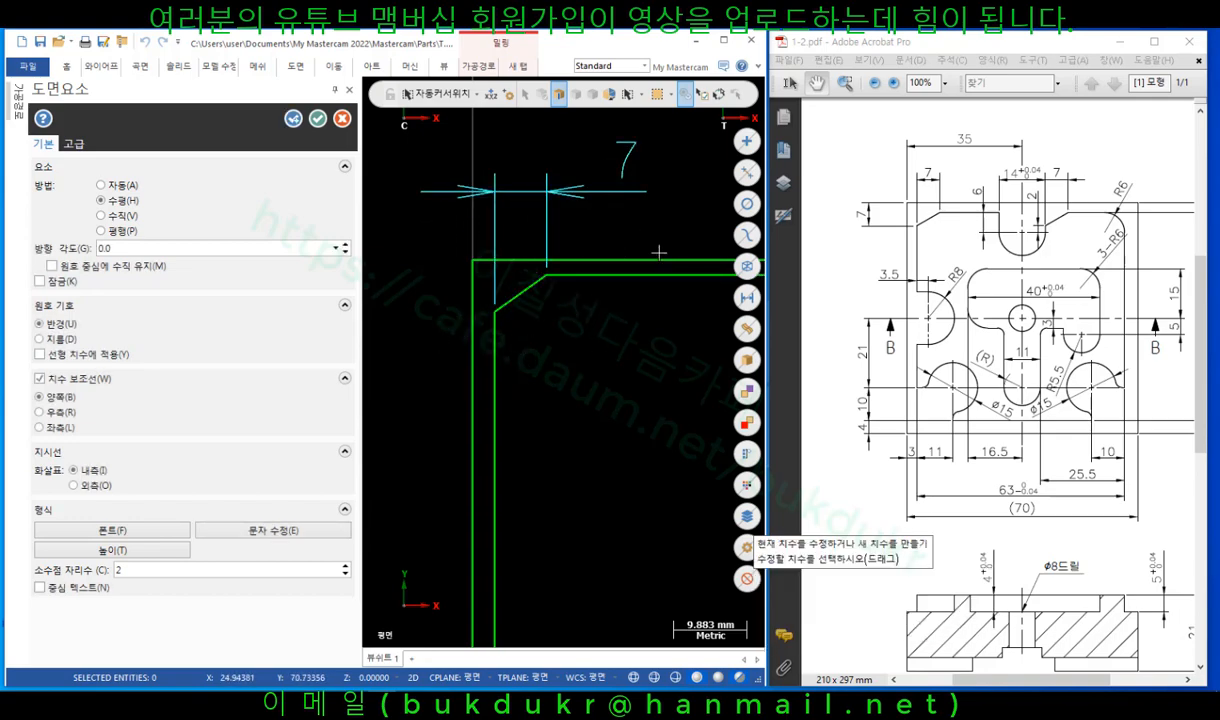
pyautogui.scroll(-2, 675, 365)
pyautogui.click(524, 273)
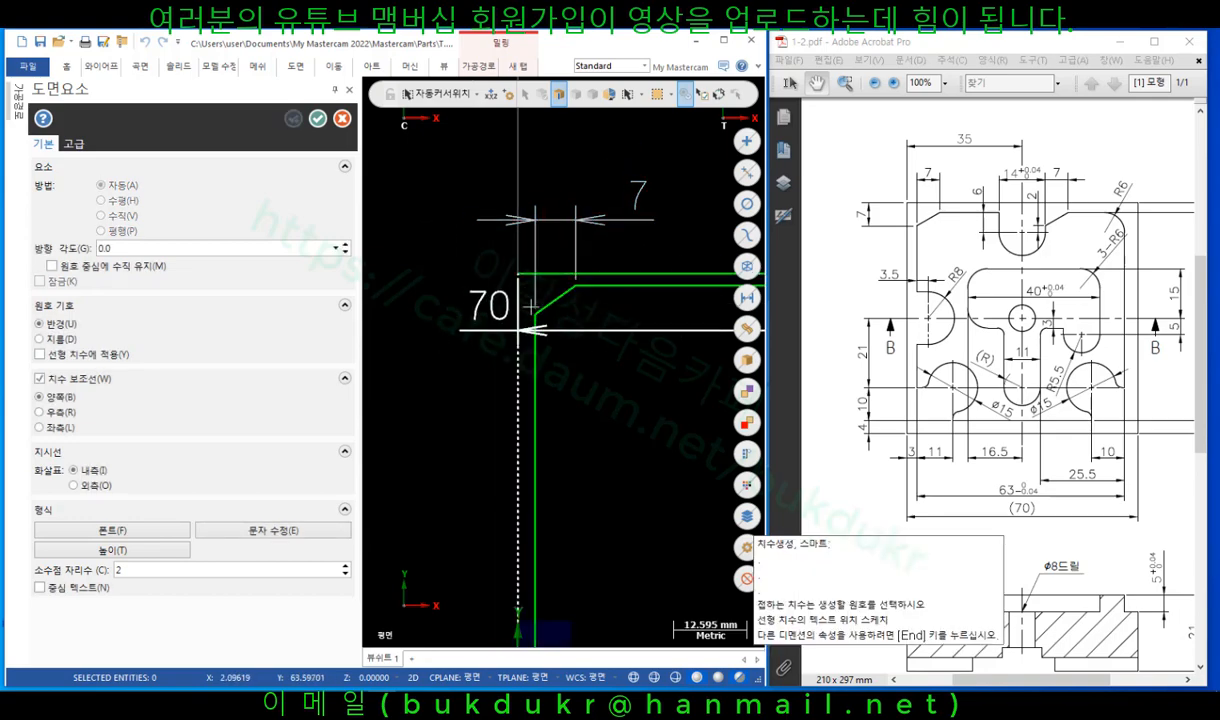
pyautogui.click(535, 314)
pyautogui.click(430, 292)
pyautogui.scroll(3, 549, 218)
pyautogui.scroll(-2, 644, 452)
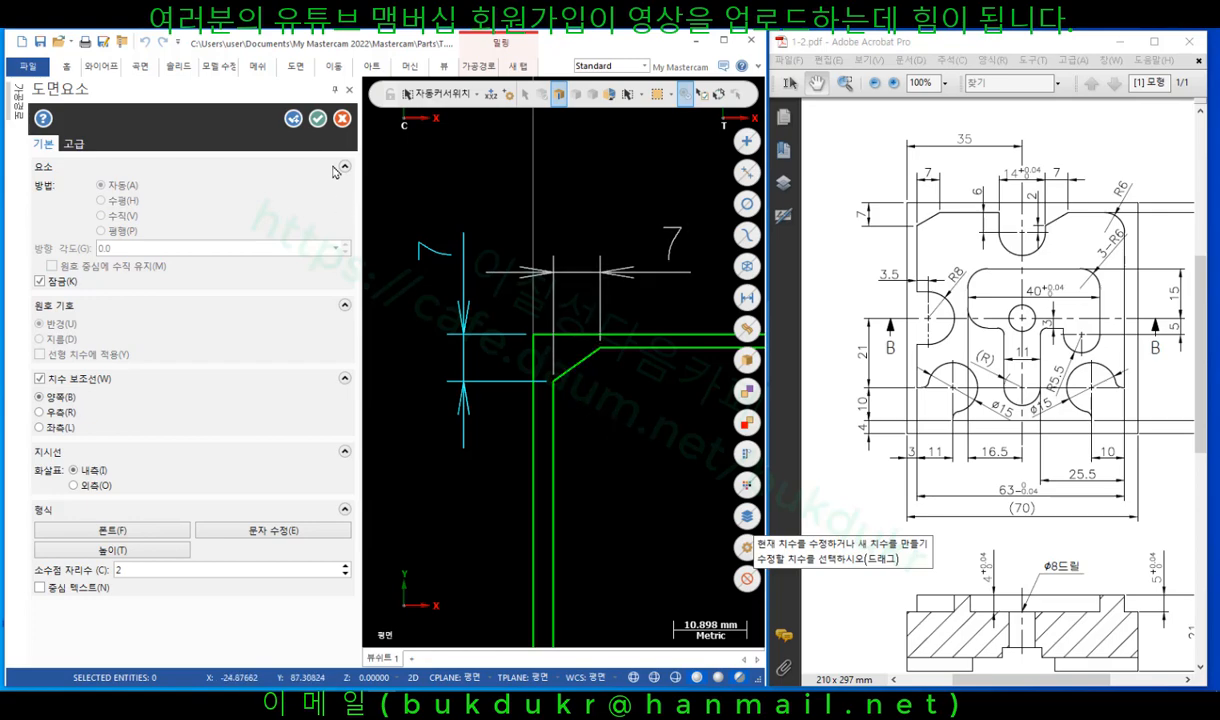
pyautogui.click(317, 119)
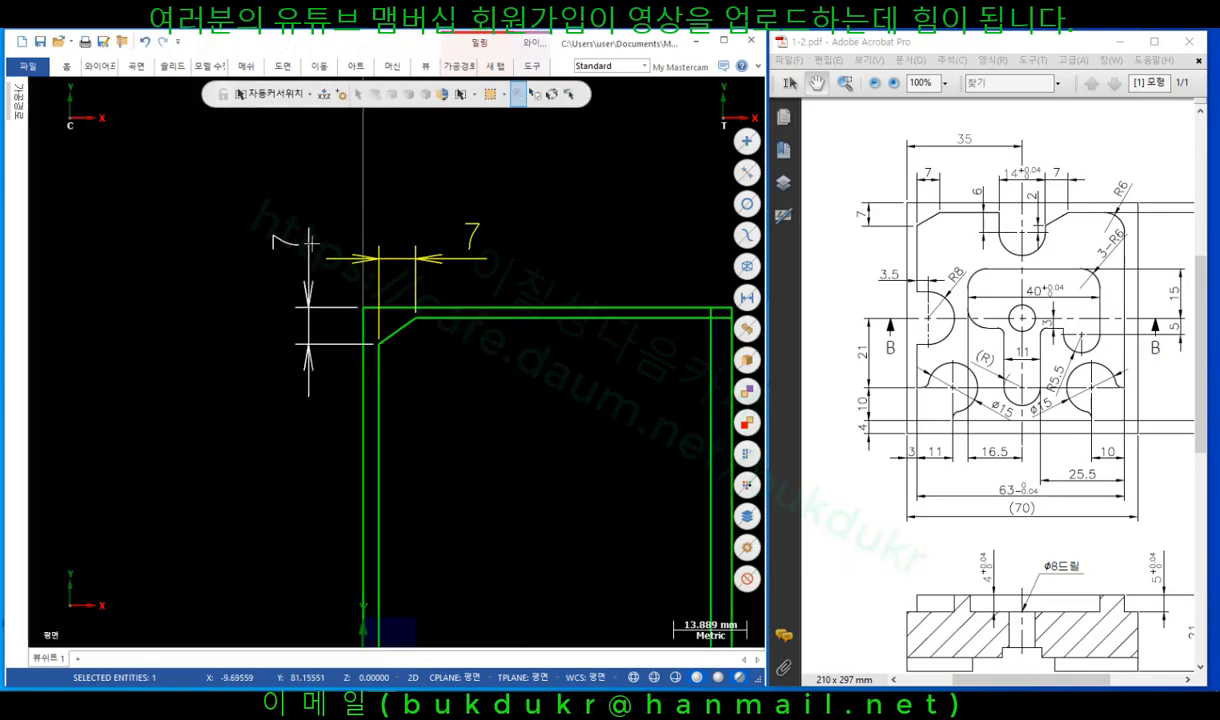
pyautogui.press('Delete')
# Fillet the inner contour's upper-right corner with a 6 mm radius, trimming the lines.
pyautogui.scroll(-2, 259, 251)
pyautogui.scroll(6, 614, 290)
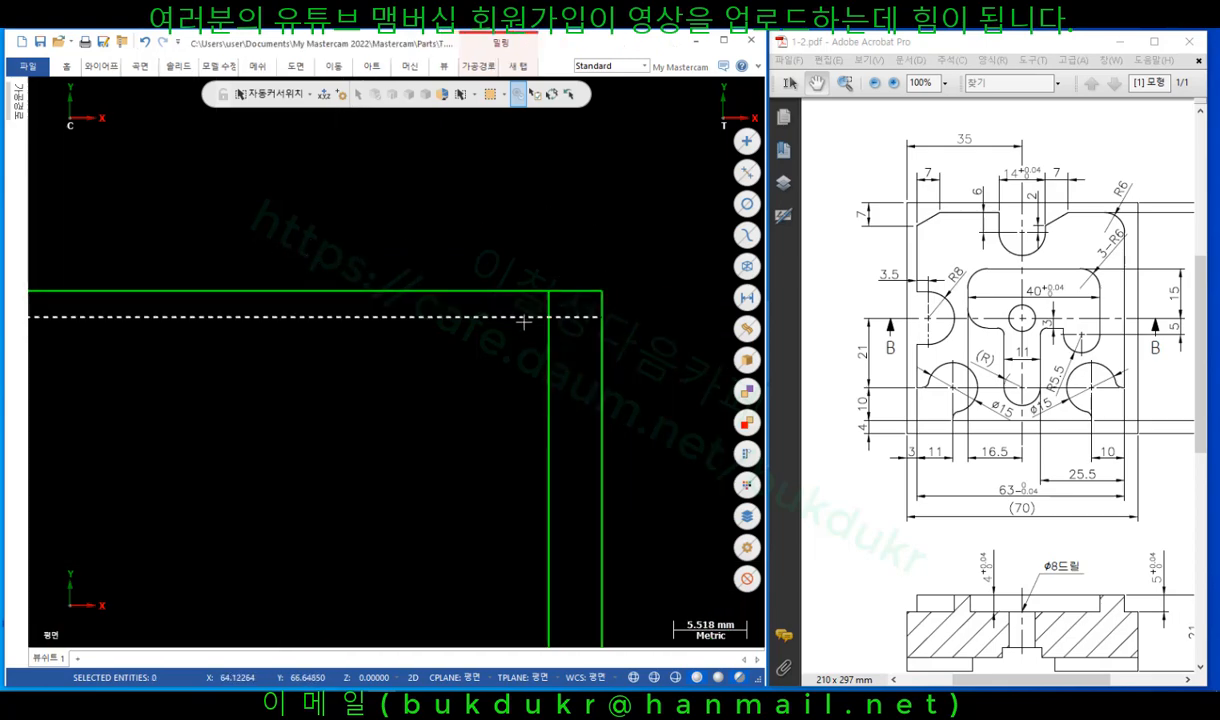
pyautogui.click(106, 67)
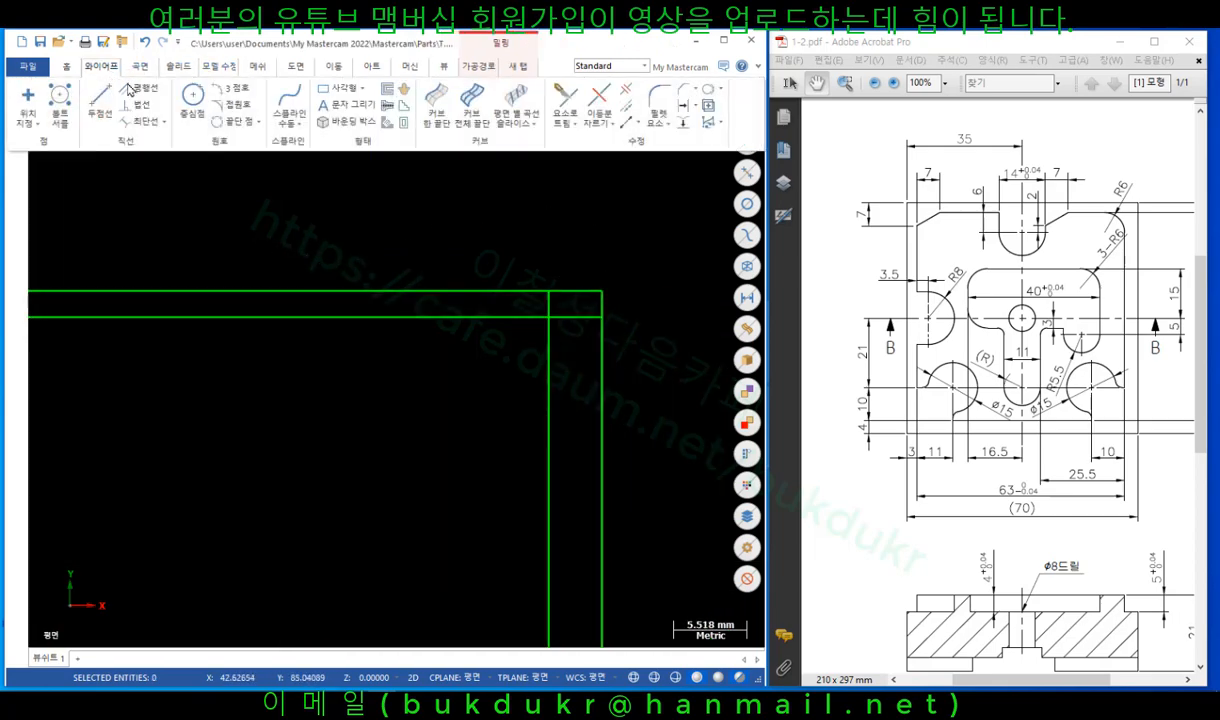
pyautogui.click(658, 100)
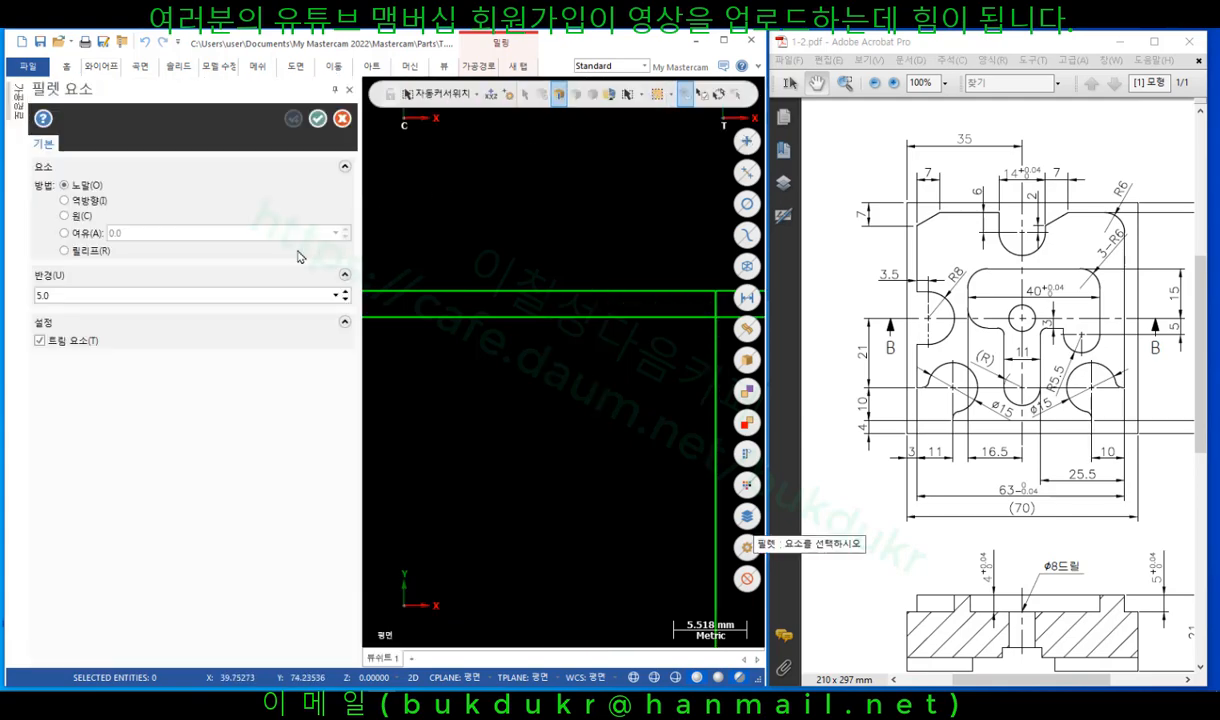
pyautogui.click(615, 317)
pyautogui.click(714, 418)
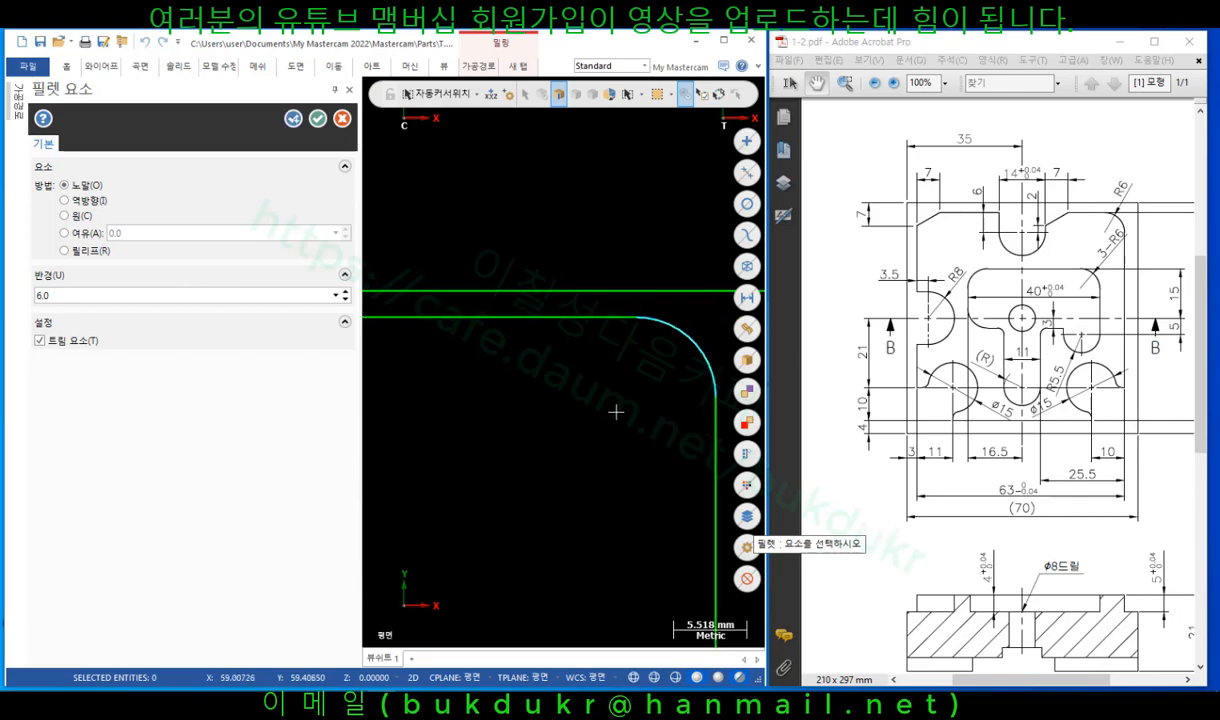
pyautogui.click(317, 118)
# Draw a circle of 14 mm diameter centred on the midpoint of the outer rectangle's top edge.
pyautogui.scroll(-2, 673, 266)
pyautogui.scroll(-4, 646, 250)
pyautogui.scroll(7, 366, 262)
pyautogui.scroll(-1, 397, 272)
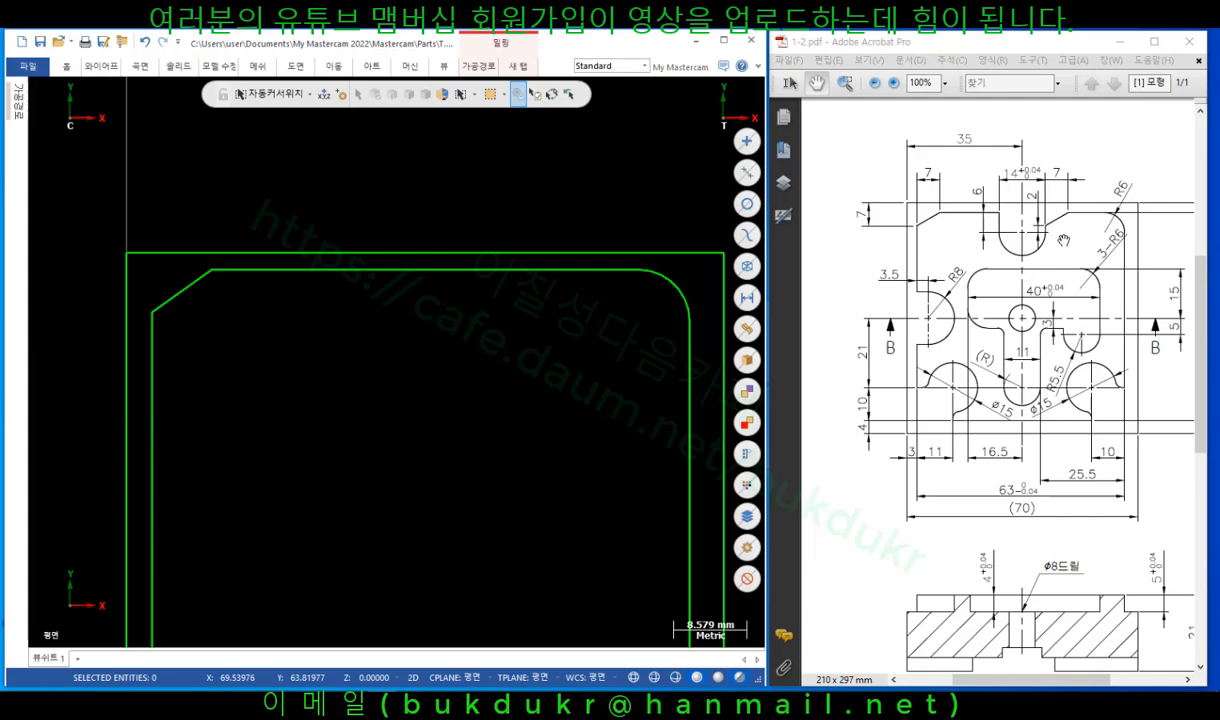
pyautogui.click(101, 66)
pyautogui.click(193, 98)
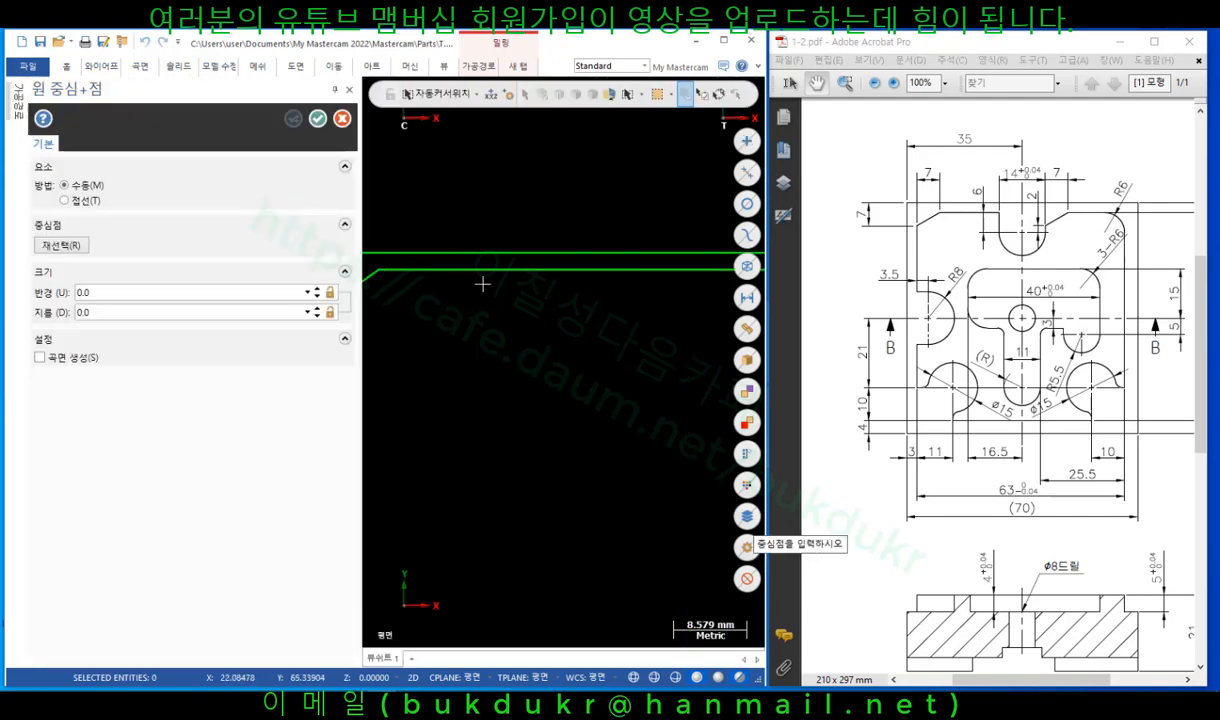
pyautogui.click(140, 312)
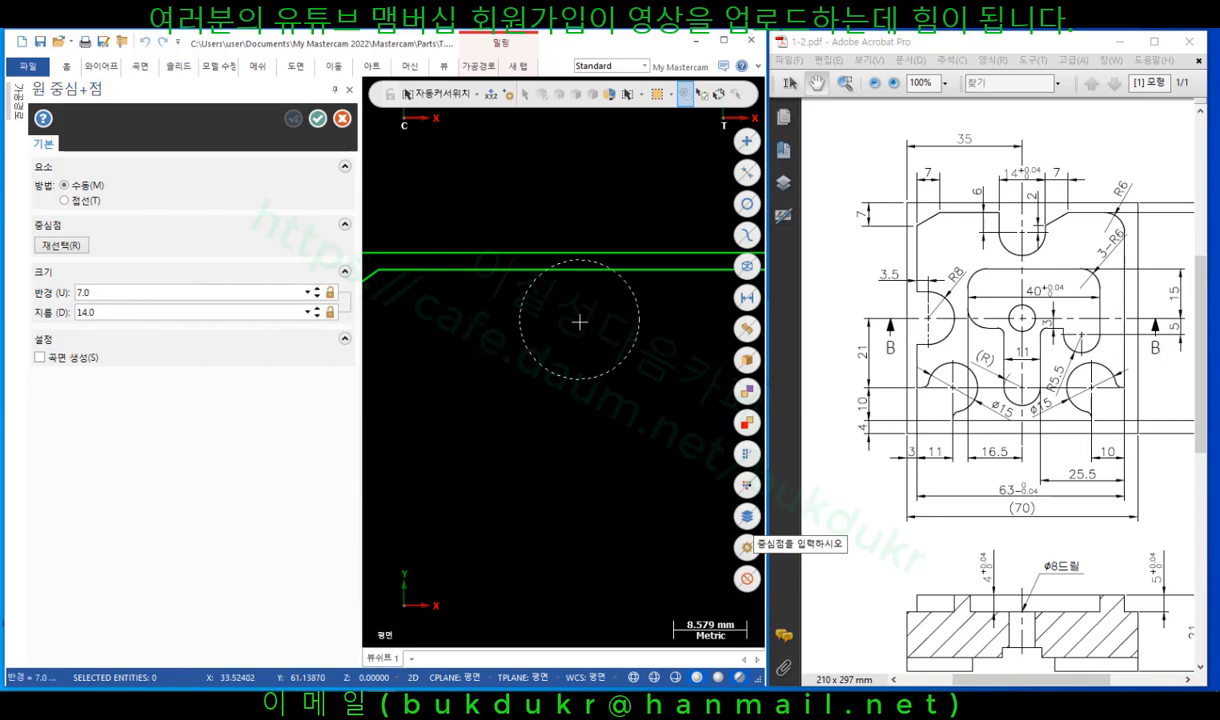
pyautogui.scroll(-2, 588, 218)
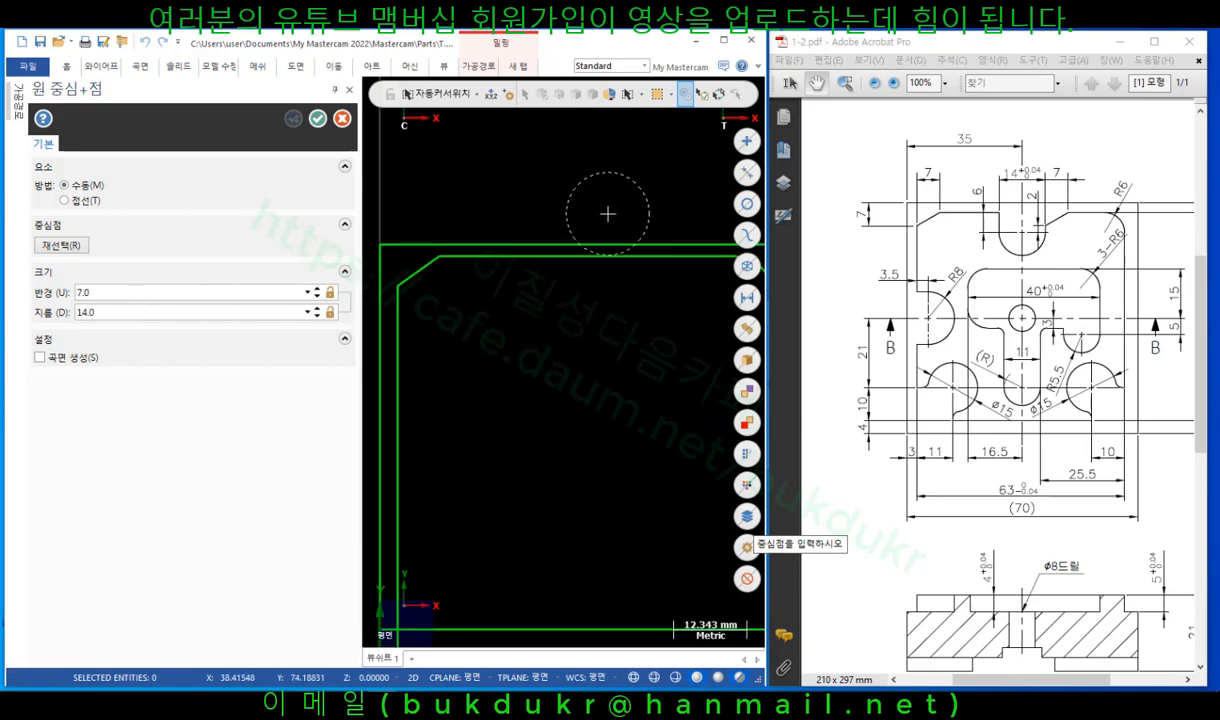
pyautogui.scroll(-1, 490, 200)
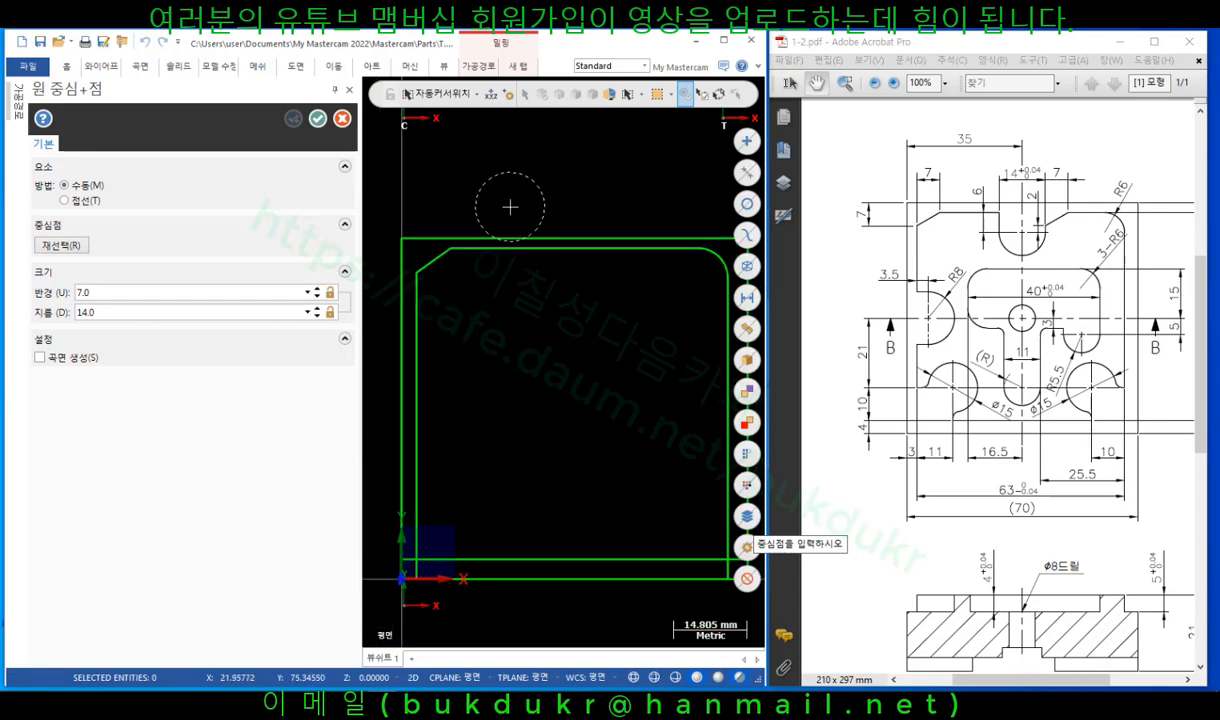
pyautogui.scroll(-1, 535, 206)
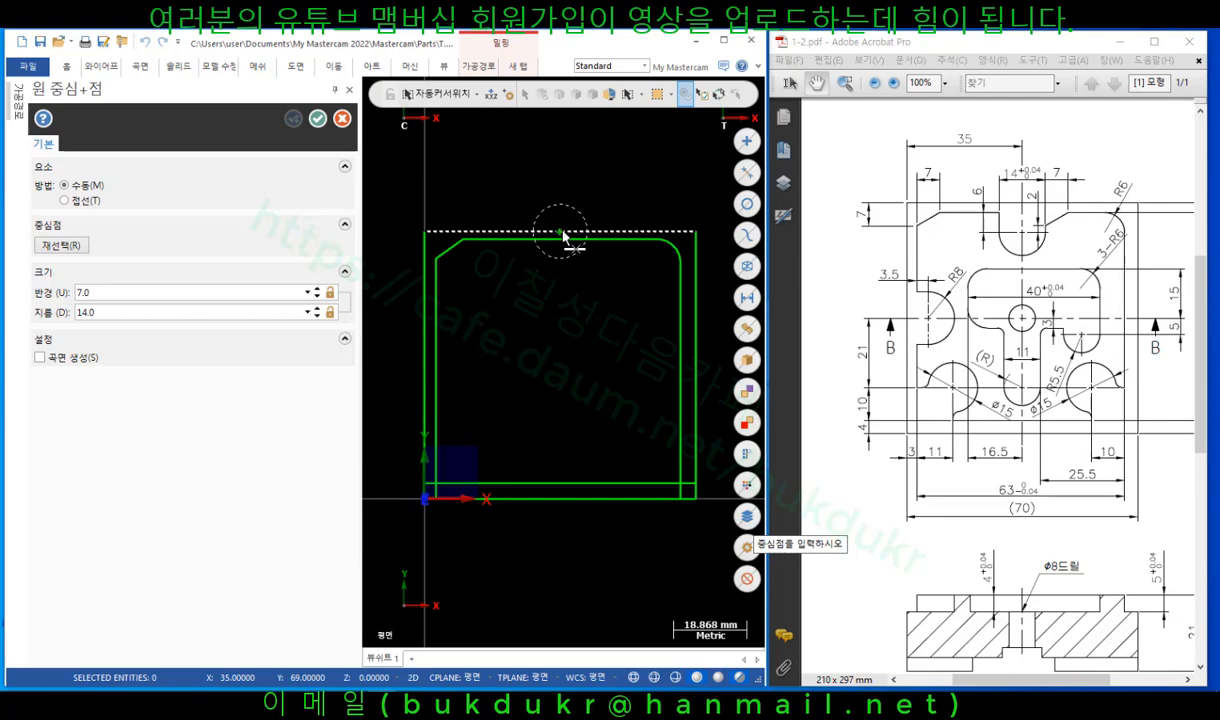
pyautogui.click(562, 234)
pyautogui.click(317, 118)
# Dimension the vertical distance between the outer rectangle's top edge and the inner contour's top line.
pyautogui.scroll(2, 420, 176)
pyautogui.scroll(2, 389, 193)
pyautogui.click(400, 222)
pyautogui.scroll(-2, 572, 169)
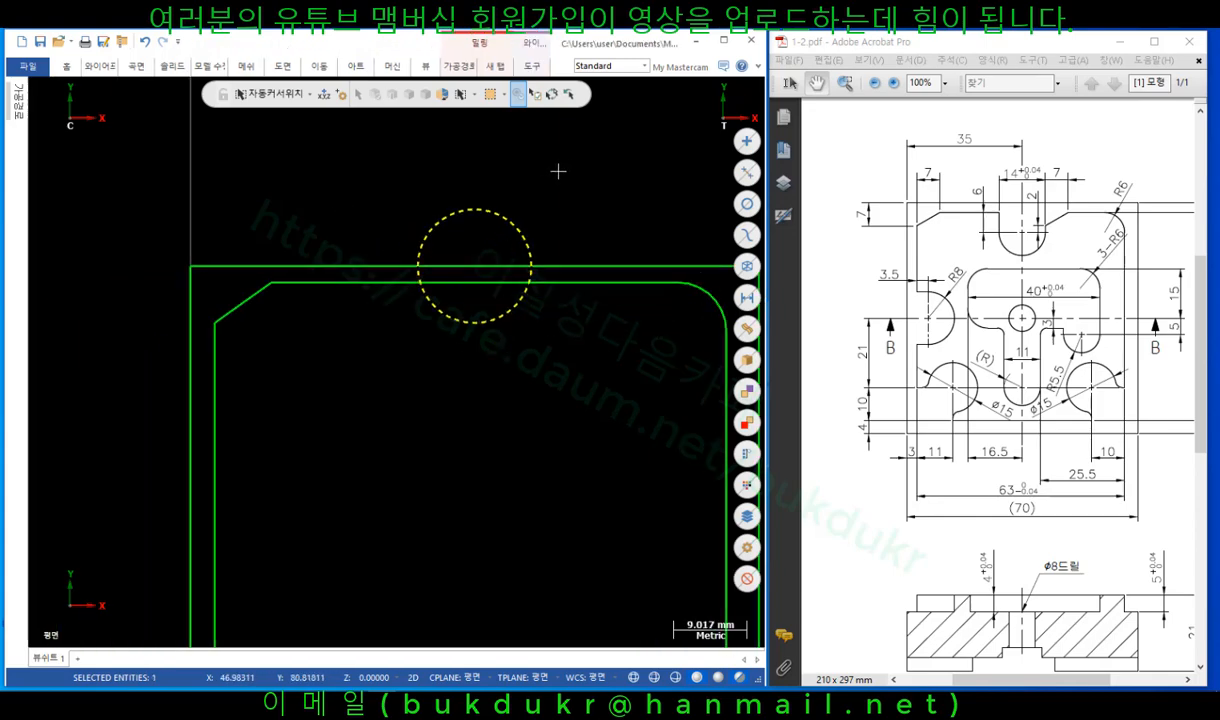
pyautogui.scroll(-1, 273, 203)
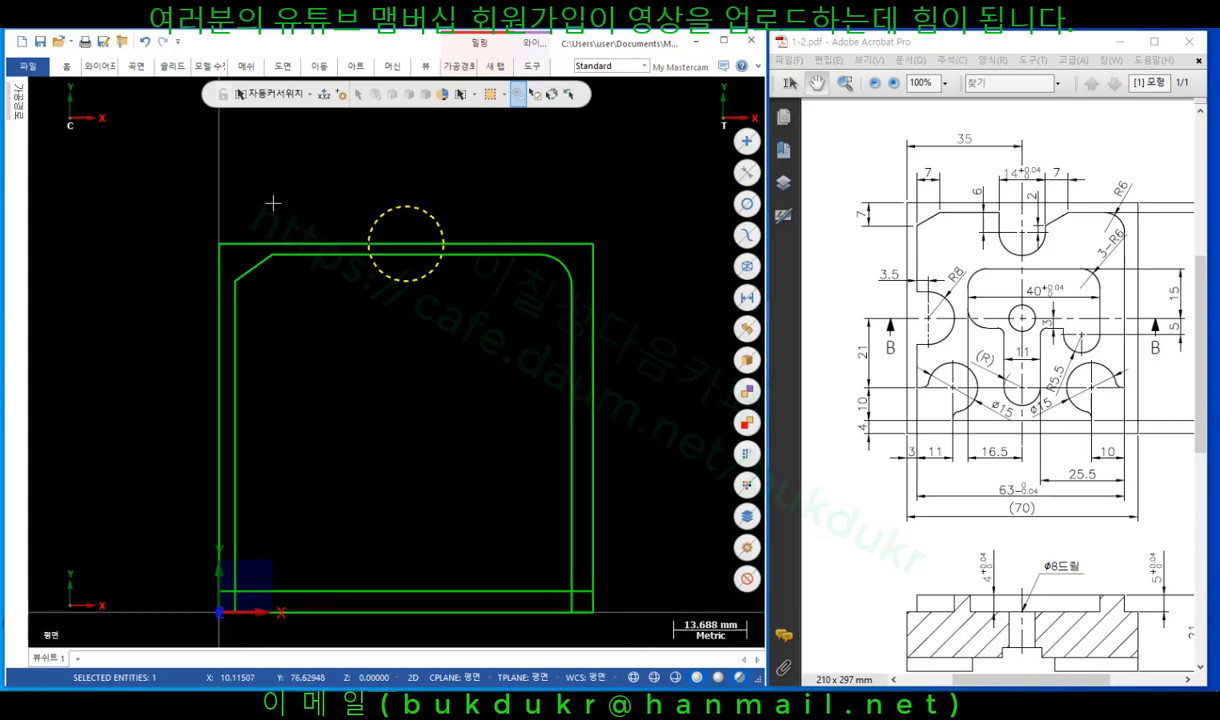
pyautogui.click(274, 69)
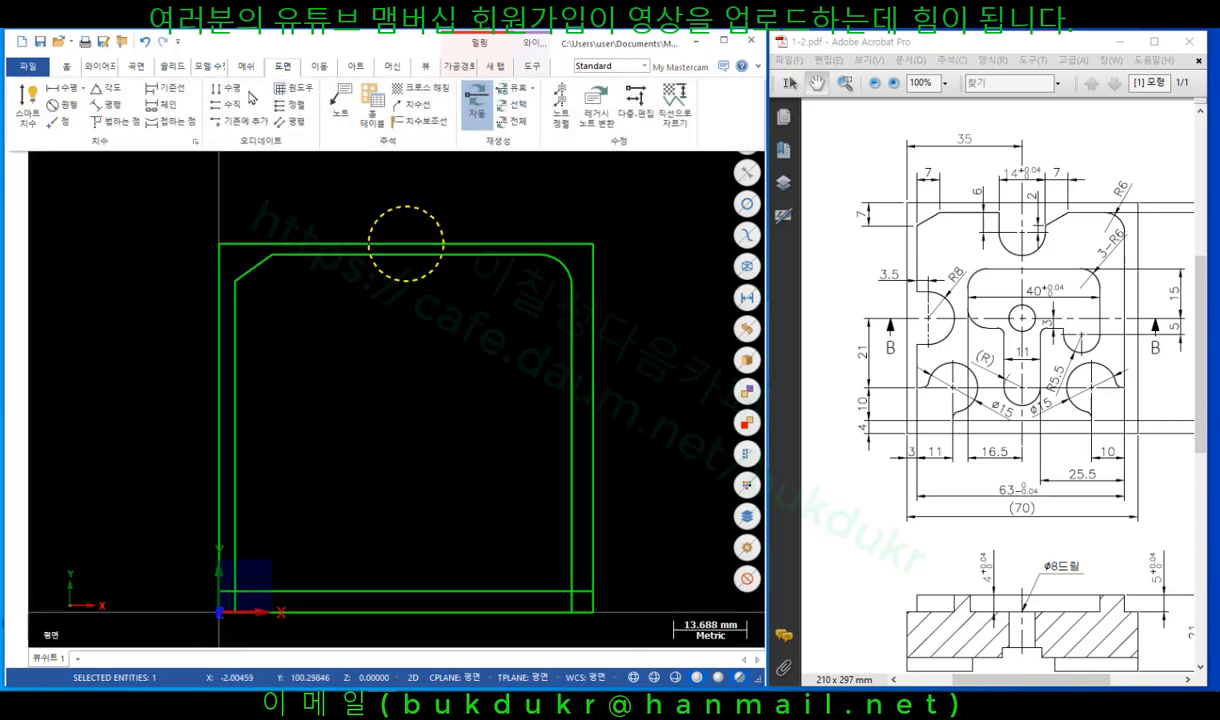
pyautogui.click(28, 105)
pyautogui.click(643, 243)
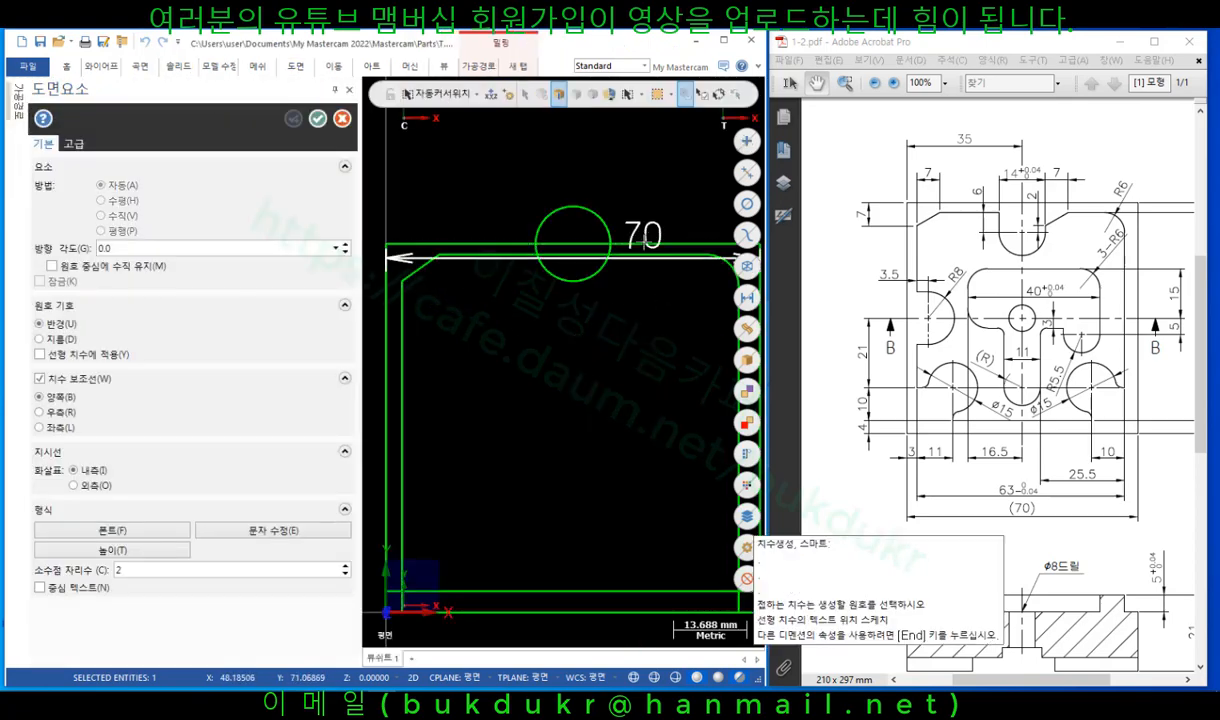
pyautogui.click(660, 257)
pyautogui.scroll(-1, 650, 264)
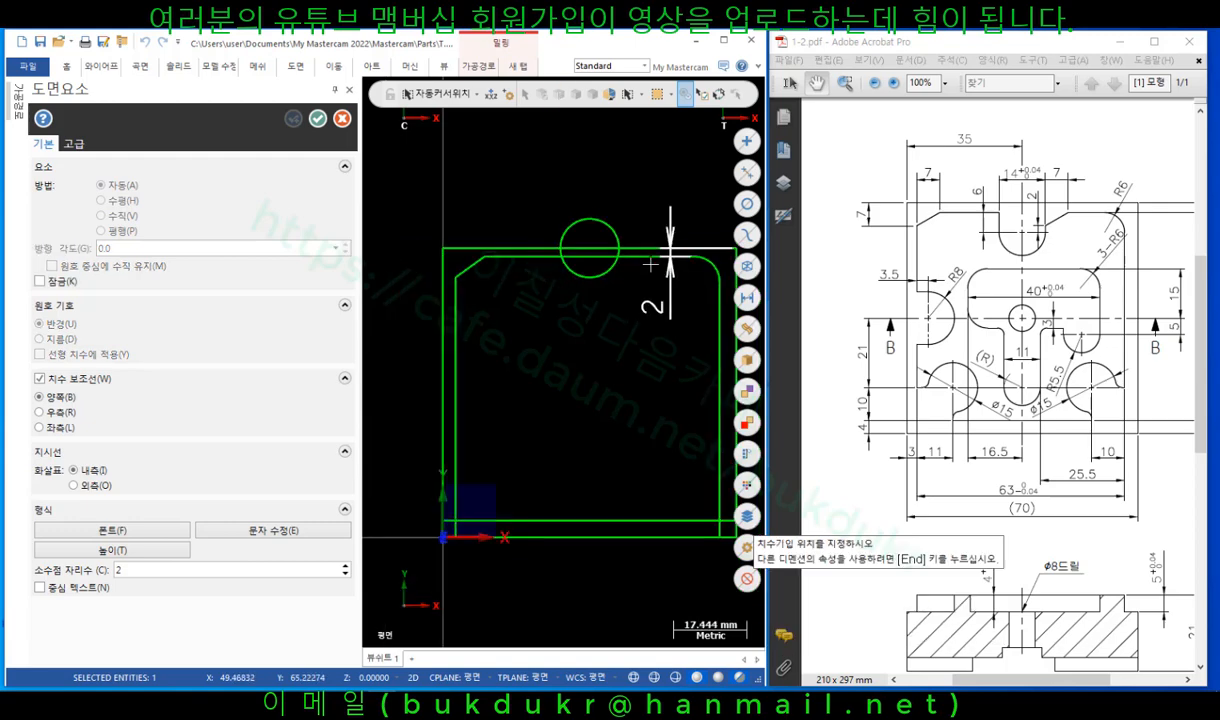
pyautogui.click(650, 308)
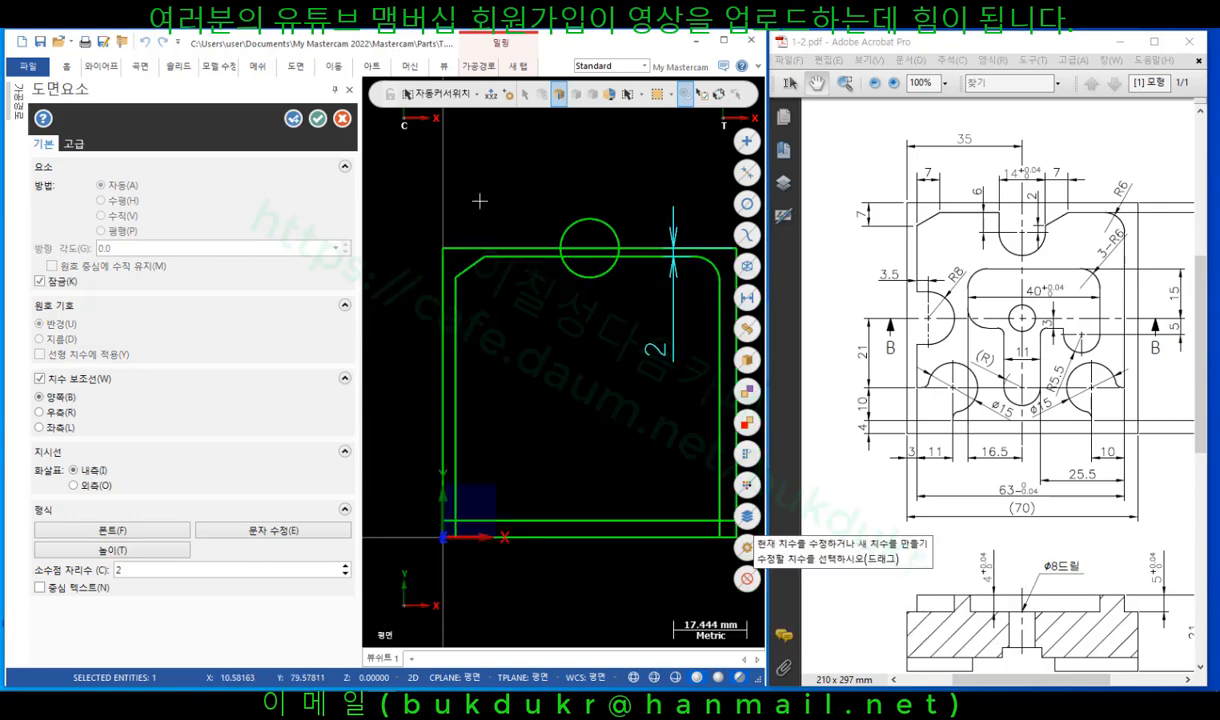
pyautogui.click(317, 119)
pyautogui.scroll(3, 376, 250)
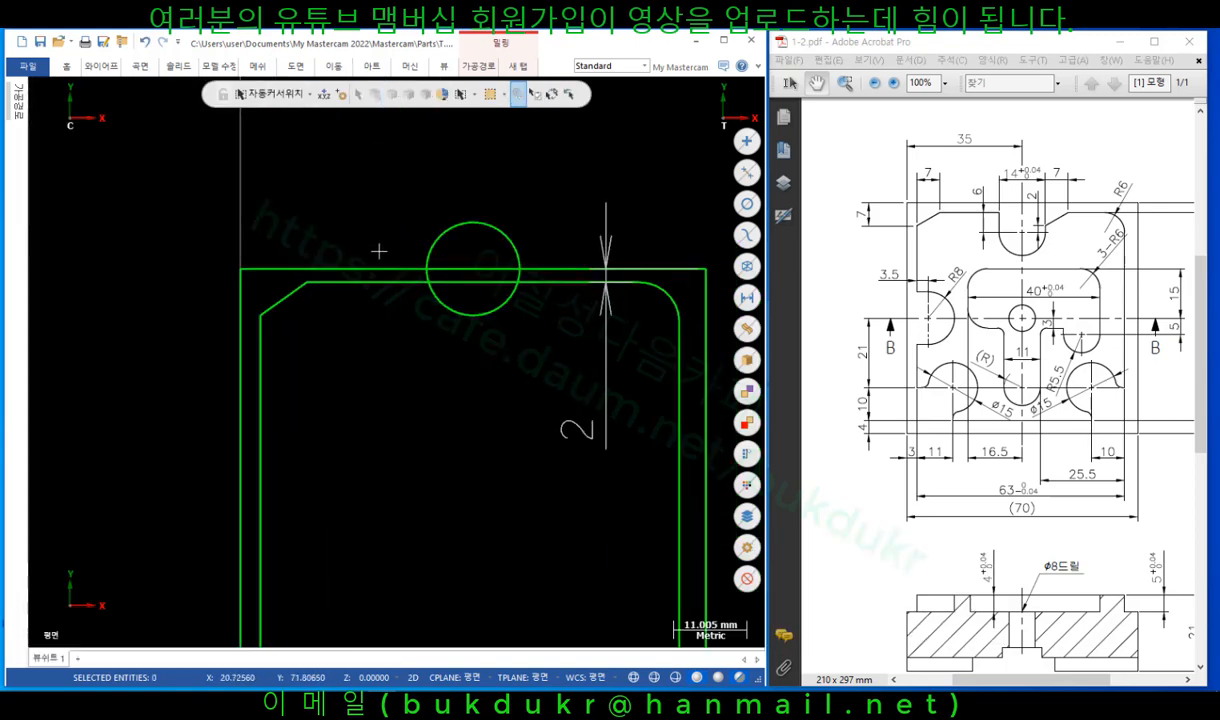
# Move the 14 mm circle down by setting its centre's Y coordinate to 61 in the arc properties.
pyautogui.click(514, 208)
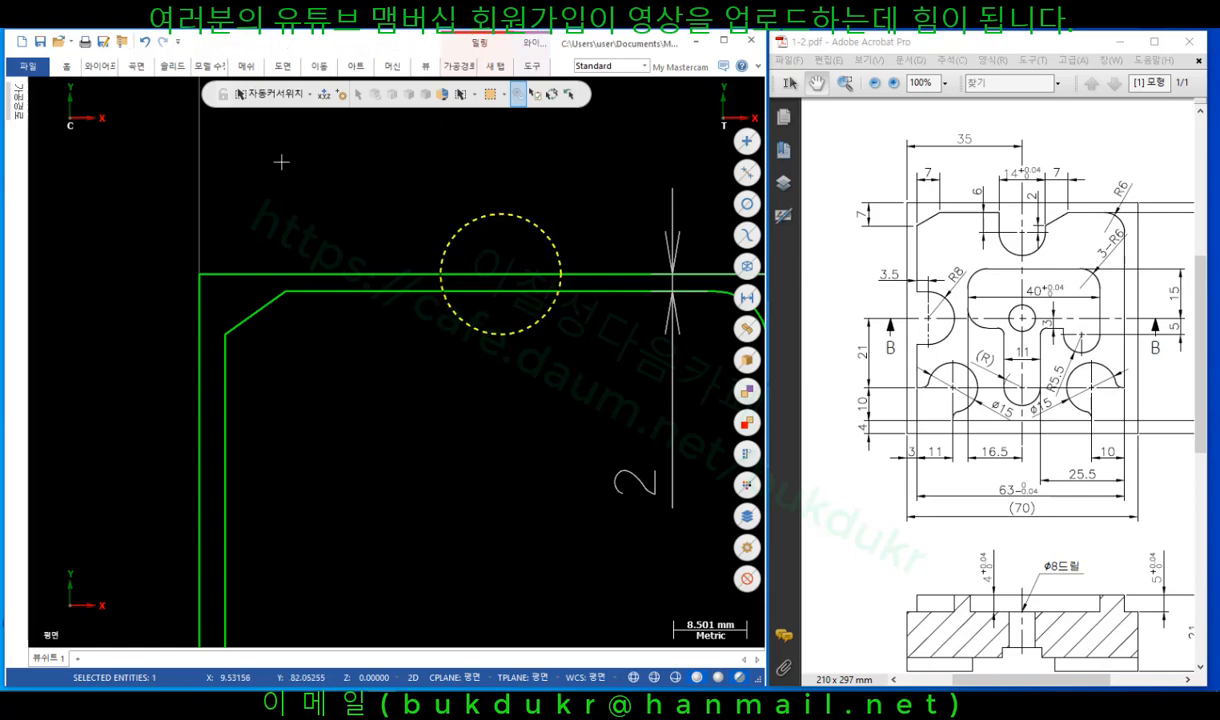
pyautogui.press('F4')
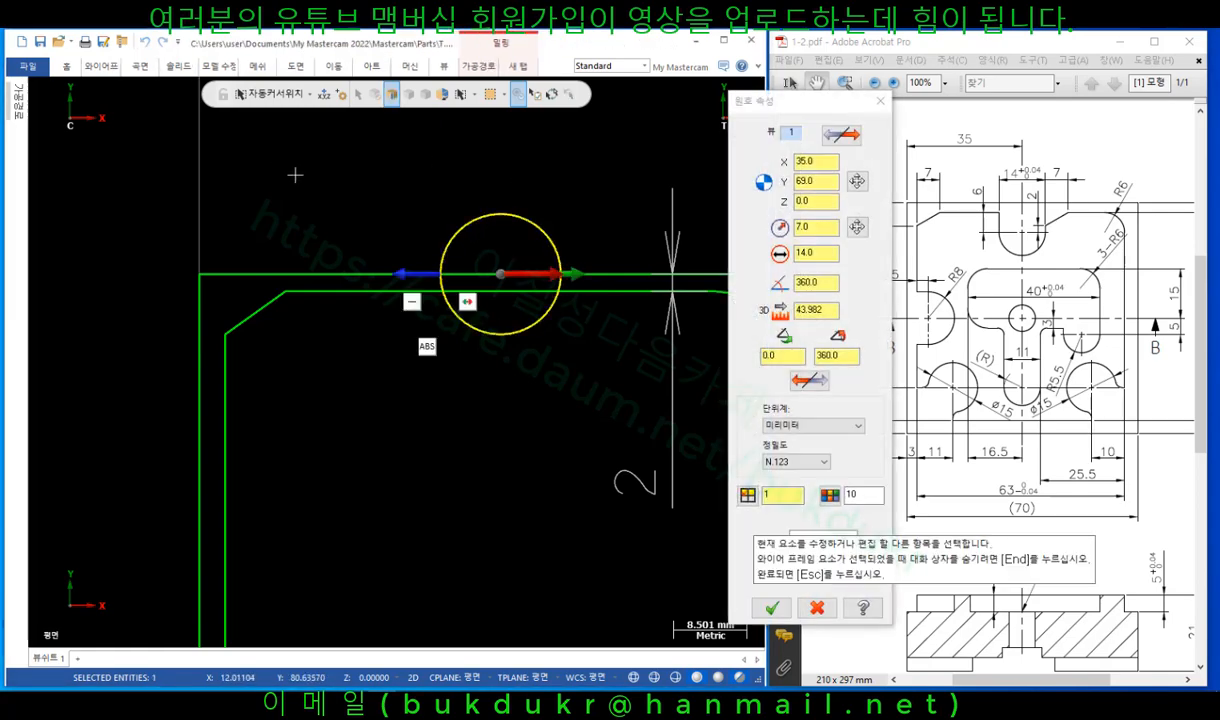
pyautogui.moveTo(803, 106); pyautogui.dragTo(144, 121)
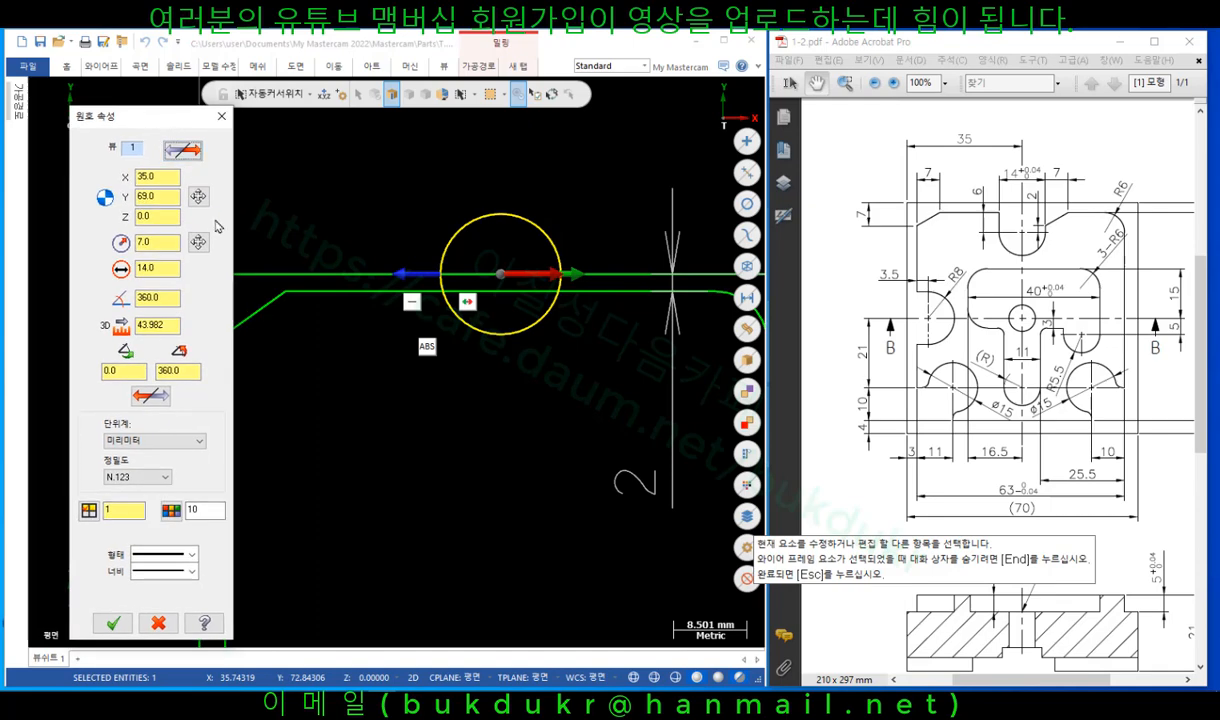
pyautogui.click(175, 195)
pyautogui.press('Return')
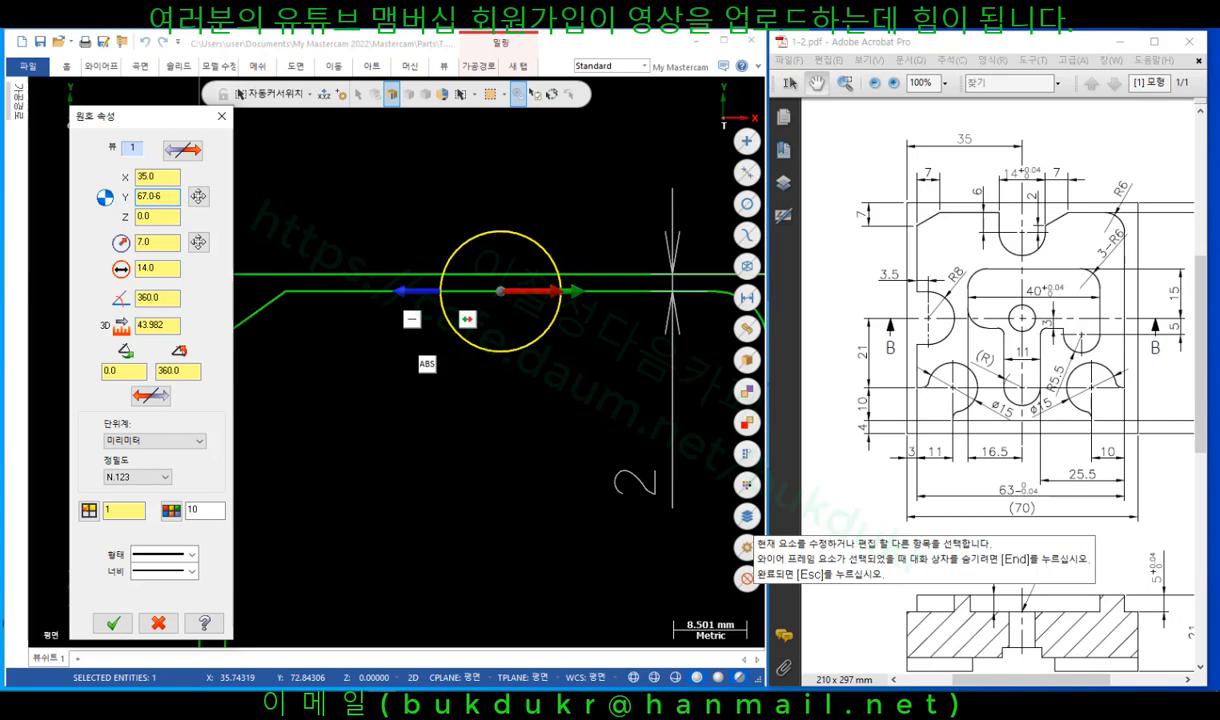
pyautogui.write('-6')
pyautogui.press('Return')
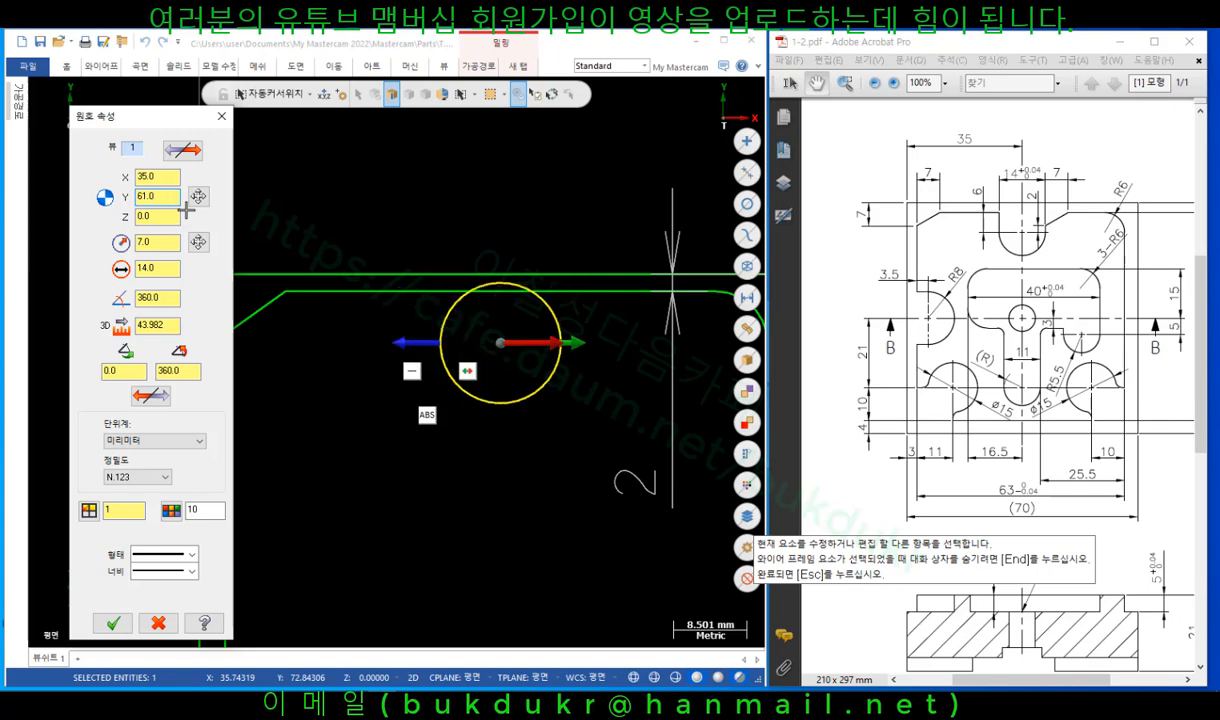
pyautogui.click(113, 623)
pyautogui.scroll(1, 594, 284)
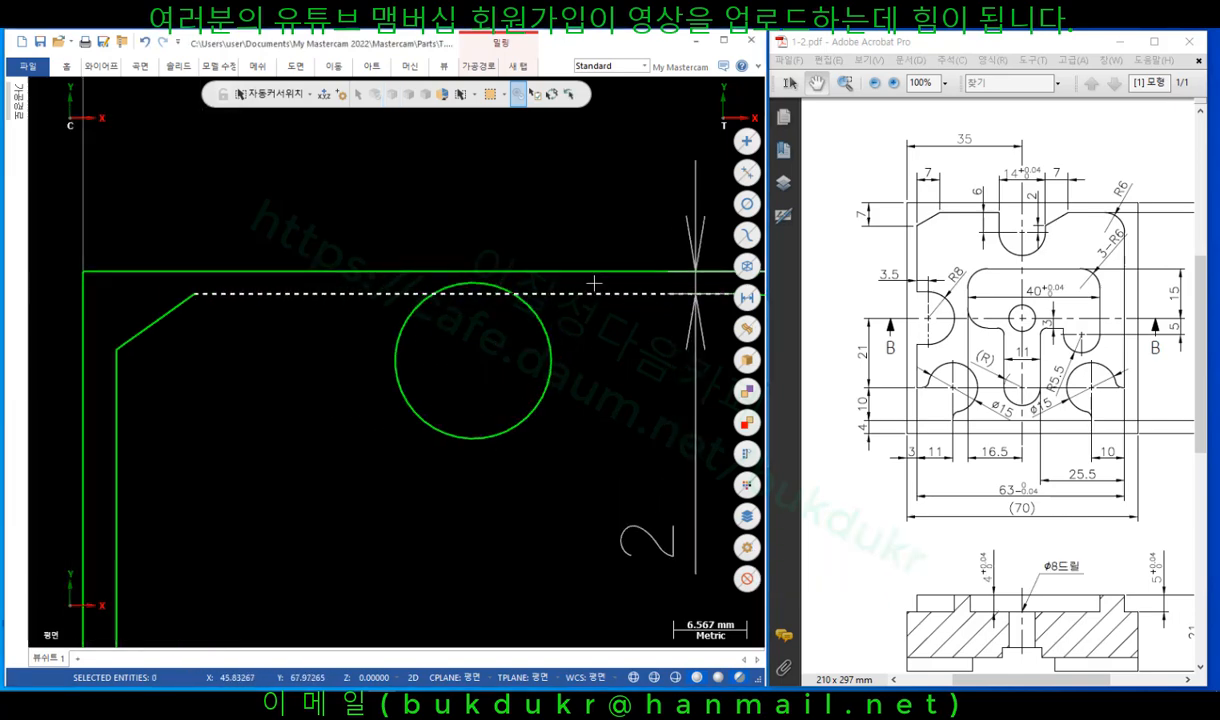
# Draw vertical lines upward from the circle's left and right quadrants past the outer top edge, the right one about 17 mm long.
pyautogui.click(101, 66)
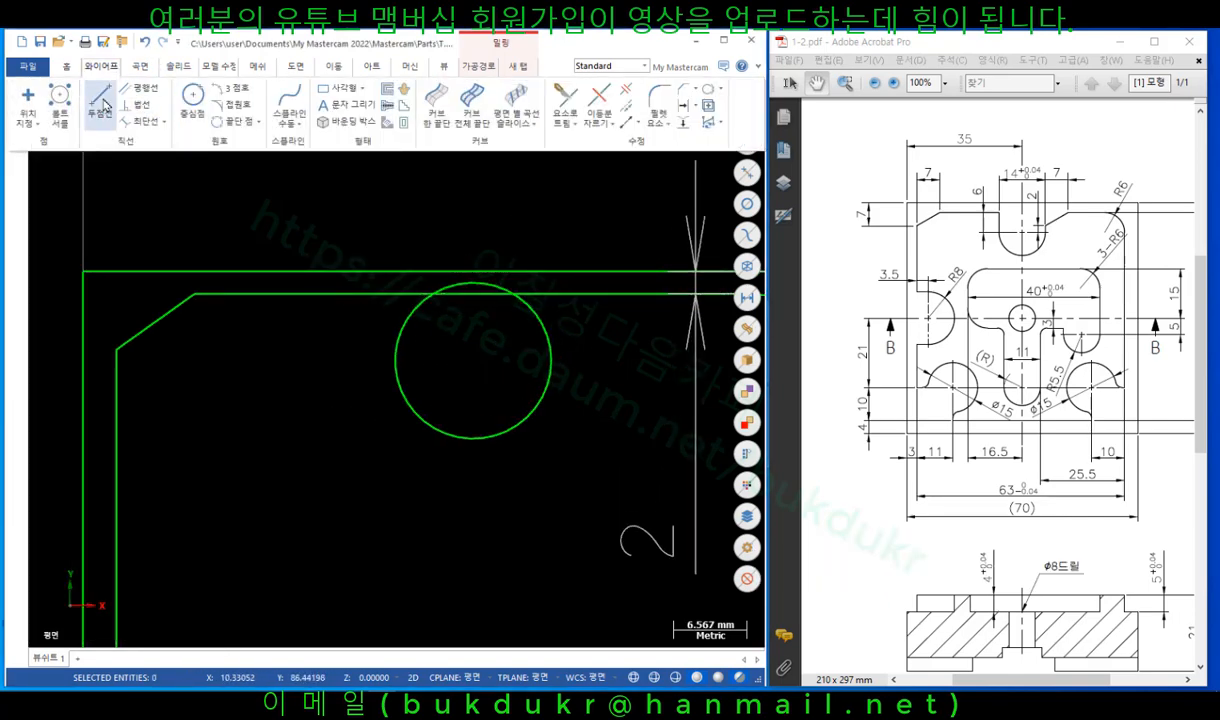
pyautogui.click(104, 105)
pyautogui.click(564, 362)
pyautogui.click(565, 204)
pyautogui.scroll(-2, 480, 234)
pyautogui.click(647, 324)
pyautogui.click(652, 201)
pyautogui.scroll(1, 629, 209)
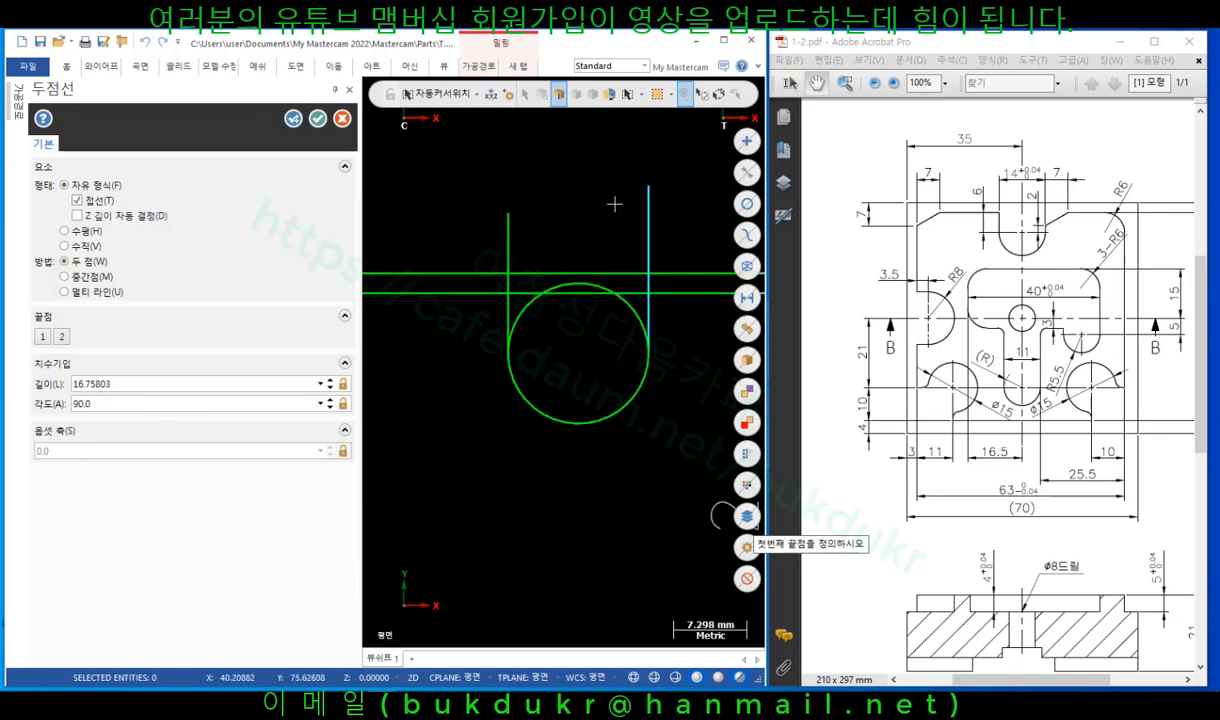
pyautogui.click(318, 119)
pyautogui.scroll(1, 456, 228)
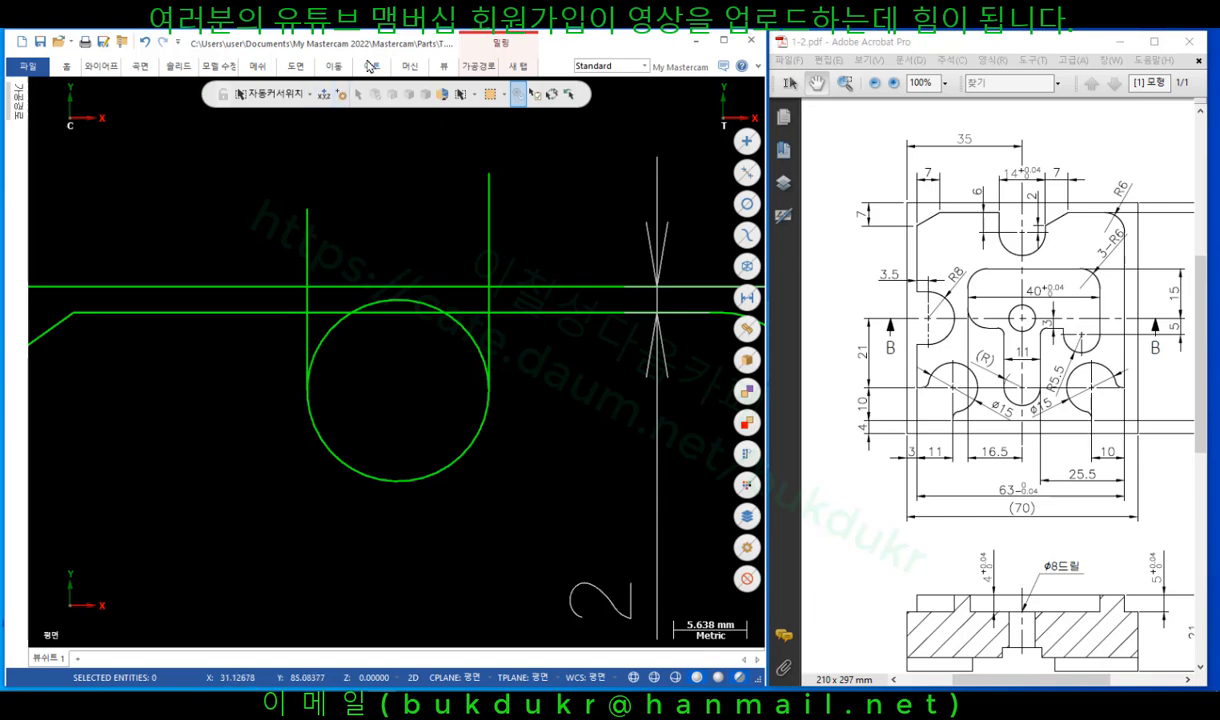
# Offset a copy of the vertical line at the circle's right side 7 mm to the right.
pyautogui.click(333, 66)
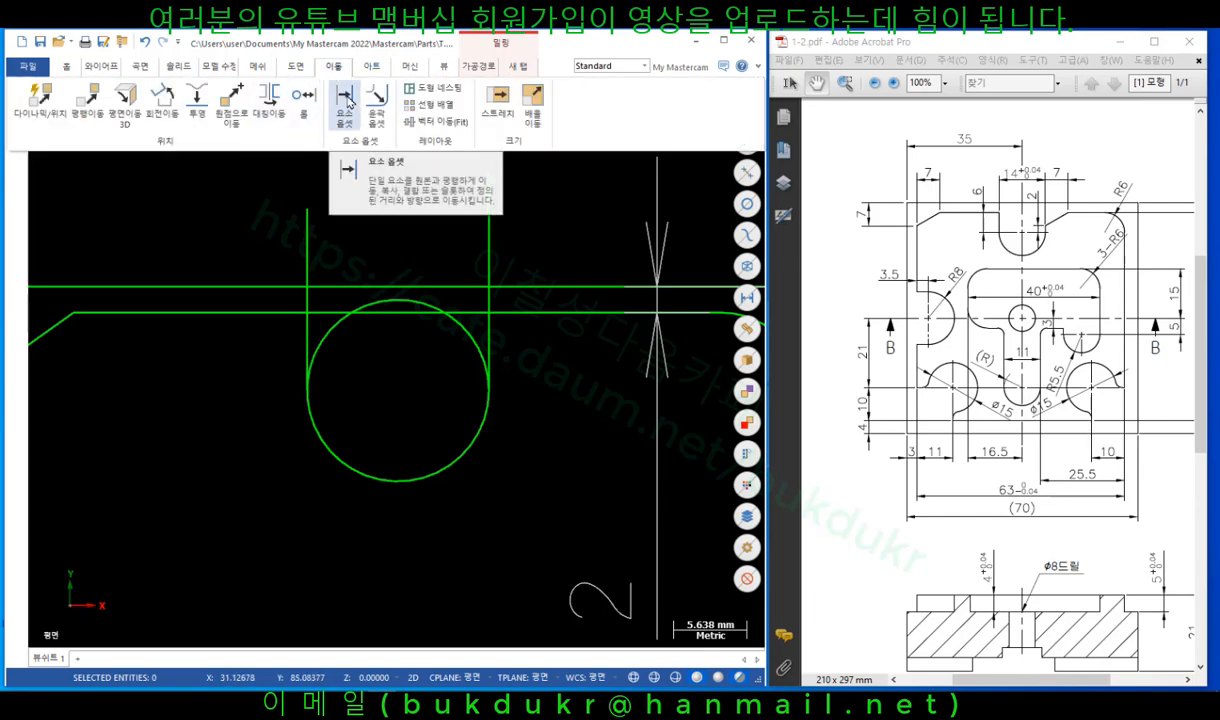
pyautogui.click(346, 101)
pyautogui.click(660, 197)
pyautogui.scroll(-1, 552, 197)
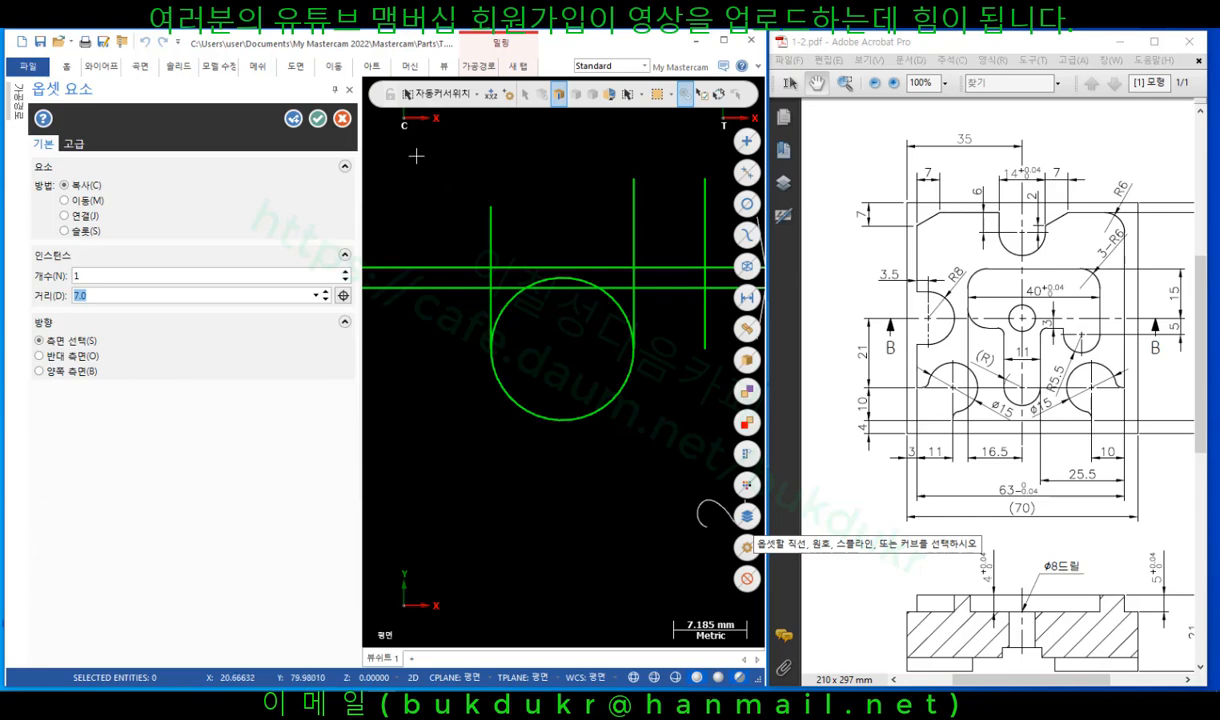
pyautogui.click(292, 121)
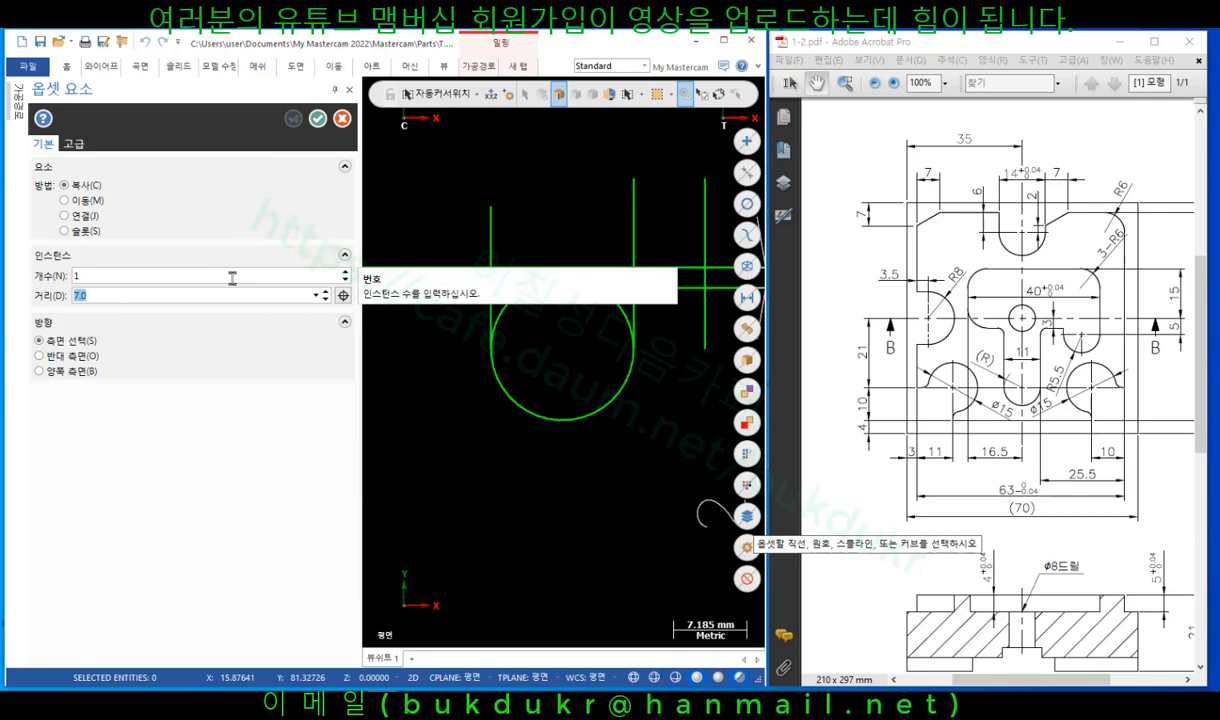
pyautogui.press('Escape')
pyautogui.scroll(2, 560, 248)
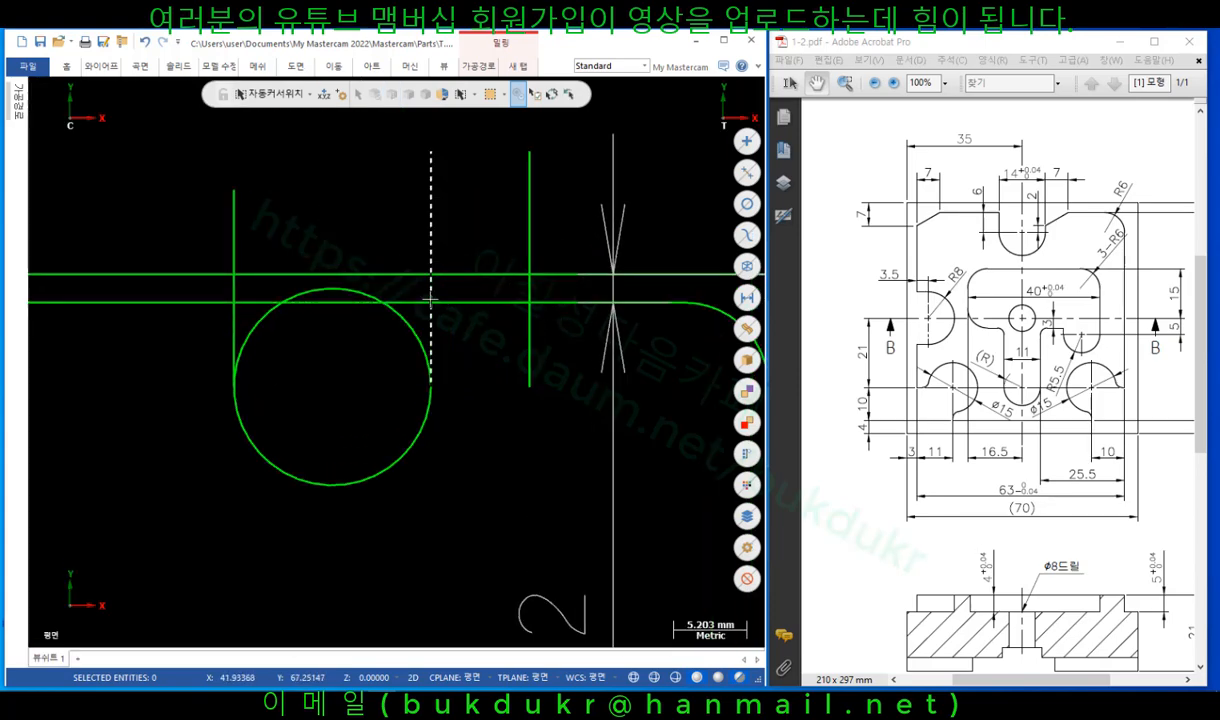
# Chamfer the inner contour's top line and the circle's right vertical line using two distances, 7 mm and 4 mm, with trimming.
pyautogui.click(103, 66)
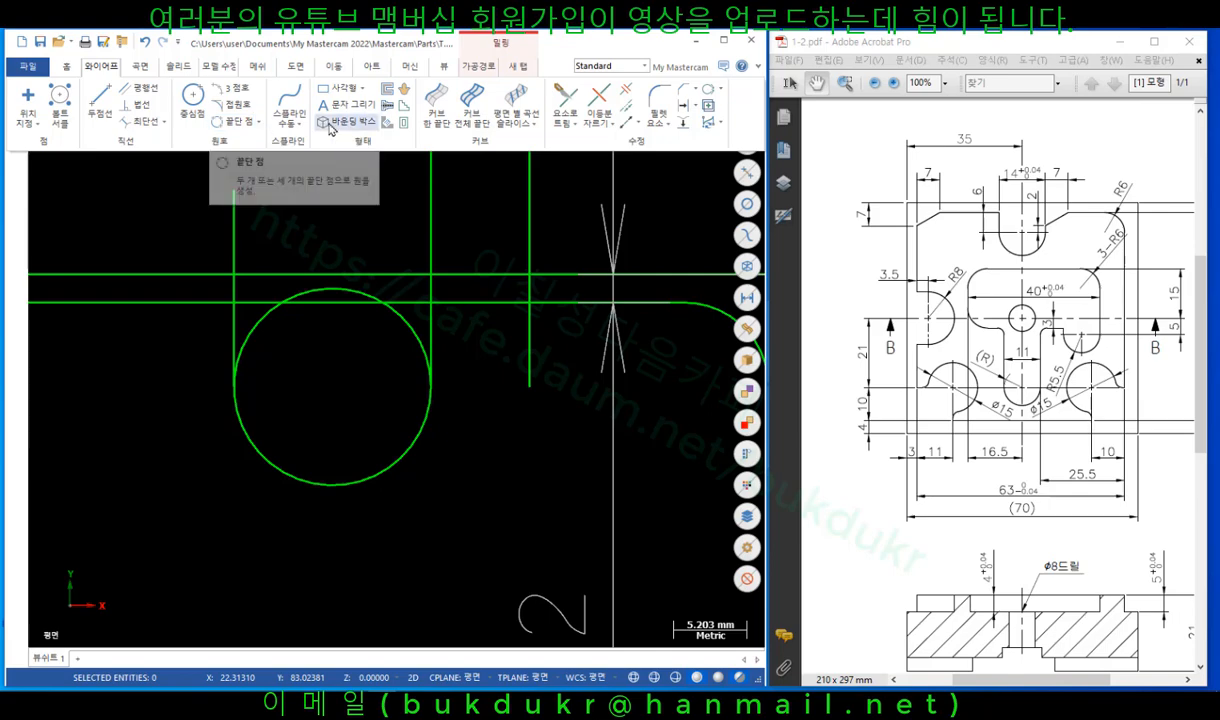
pyautogui.click(669, 128)
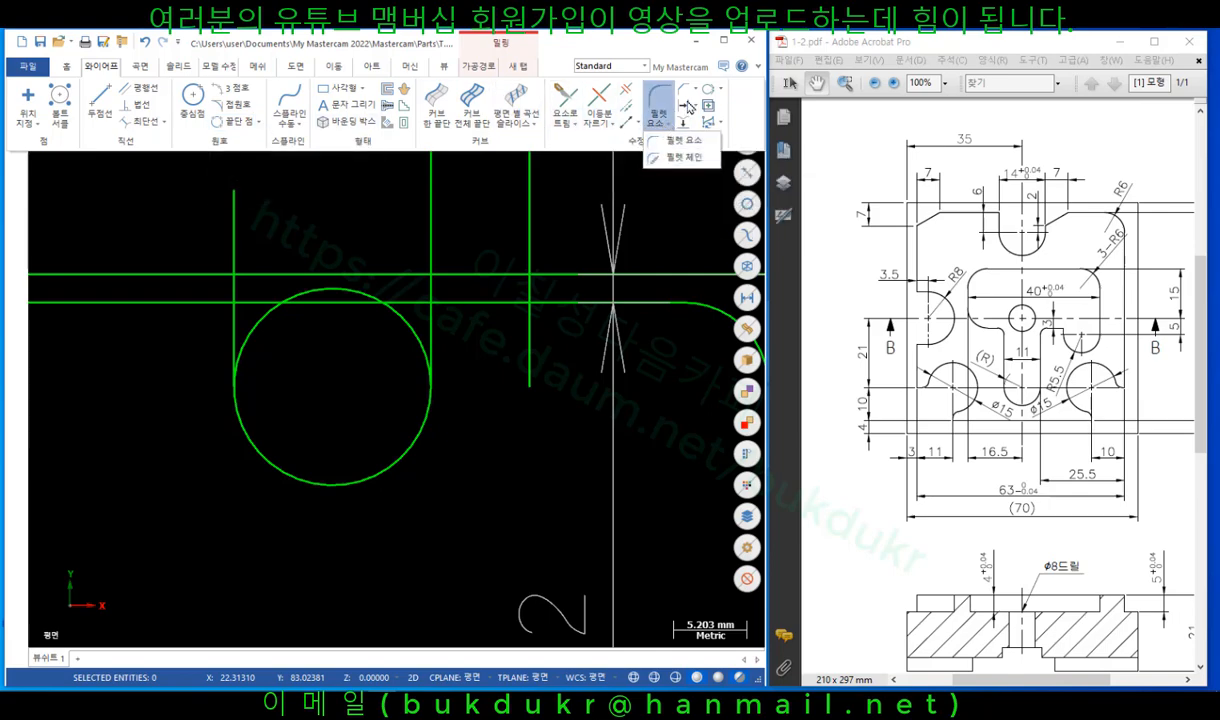
pyautogui.click(695, 91)
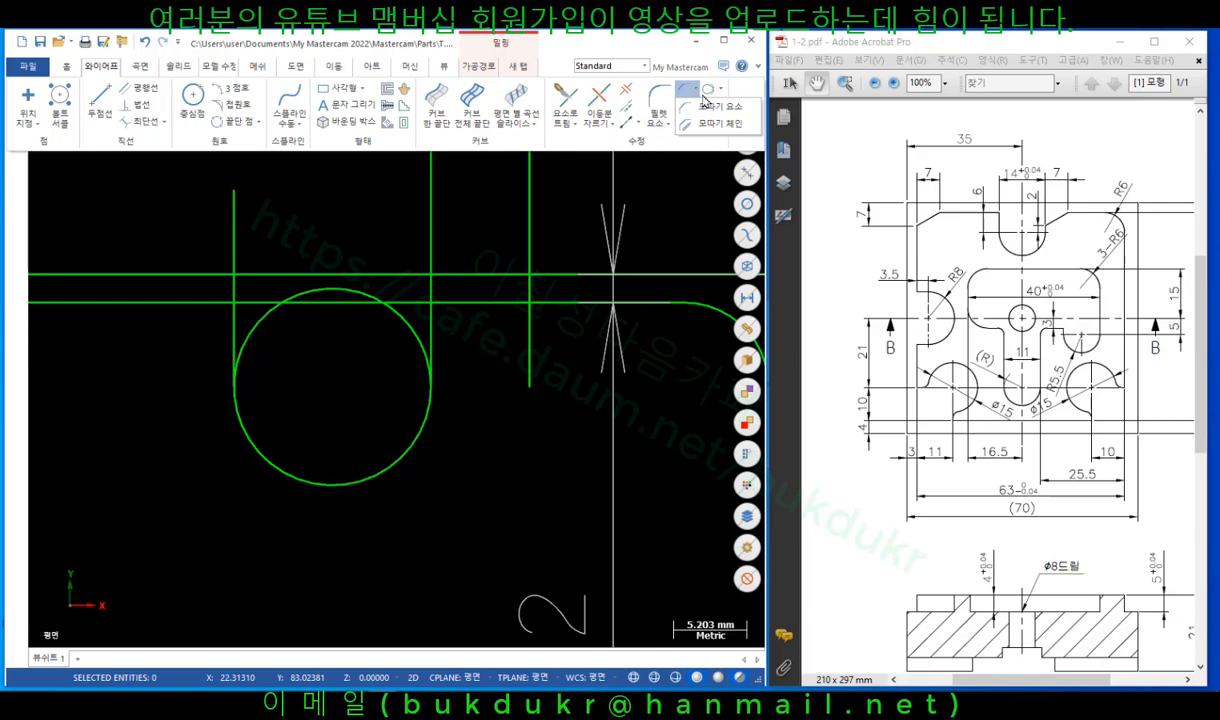
pyautogui.click(712, 106)
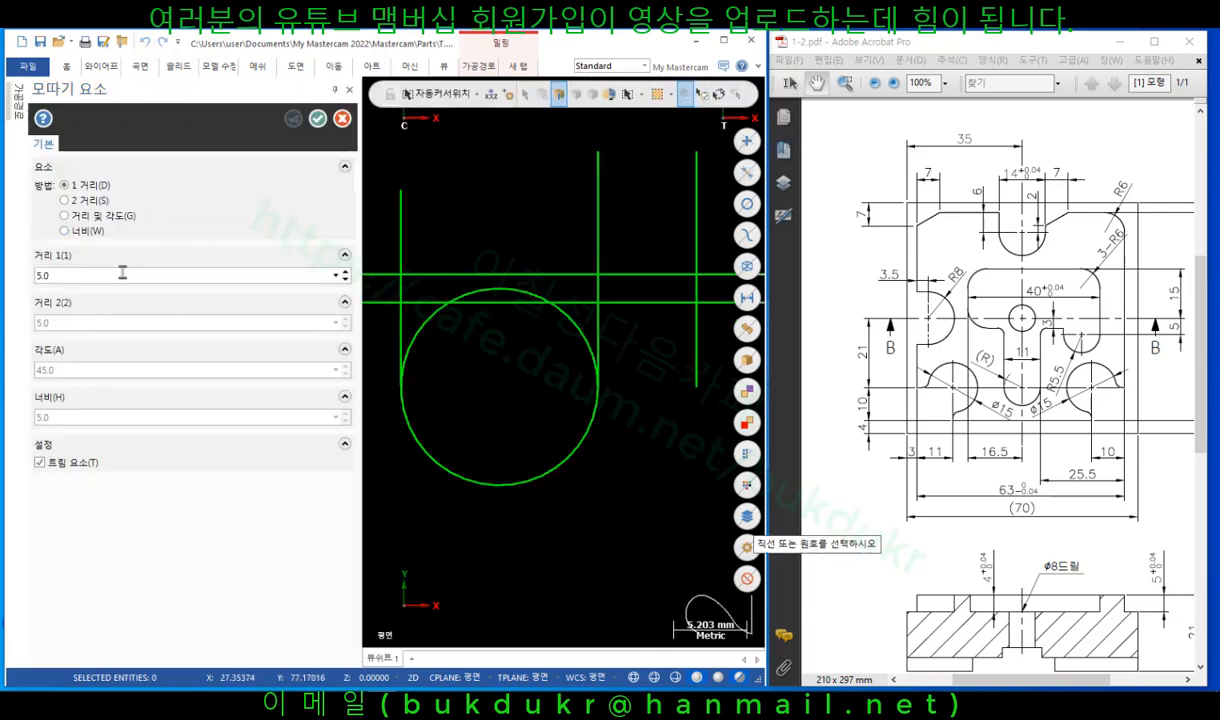
pyautogui.click(85, 200)
pyautogui.write('7')
pyautogui.doubleClick(97, 322)
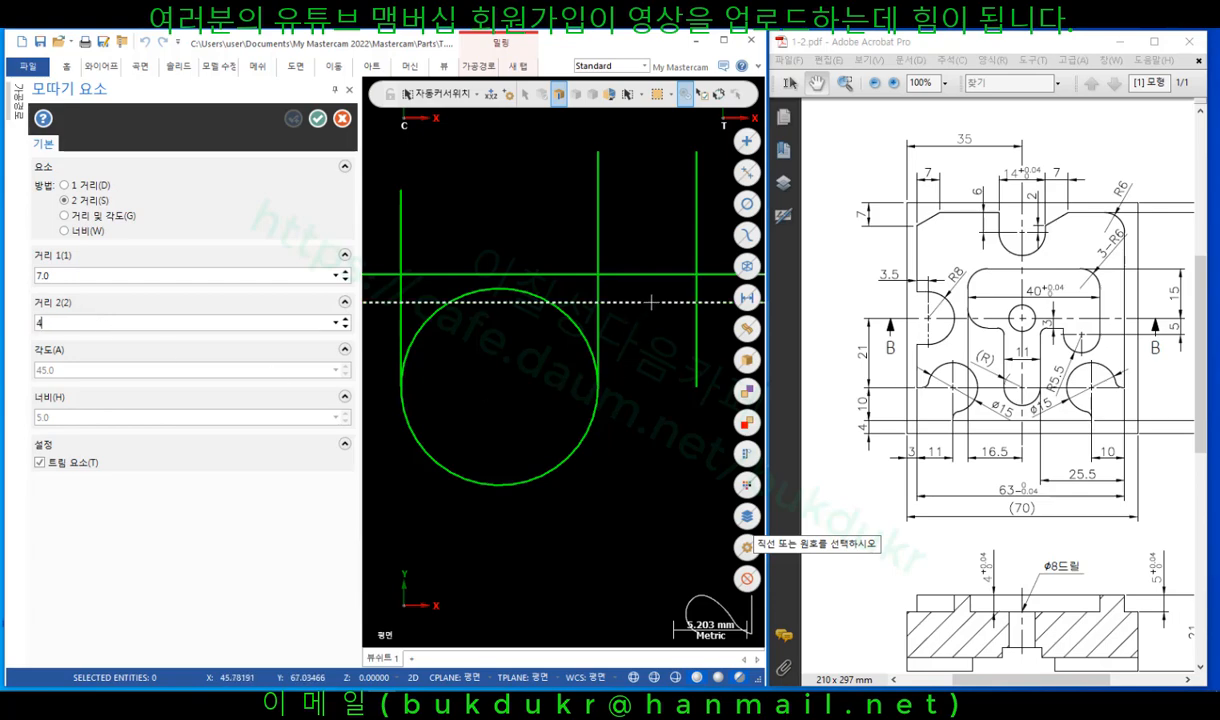
pyautogui.click(650, 301)
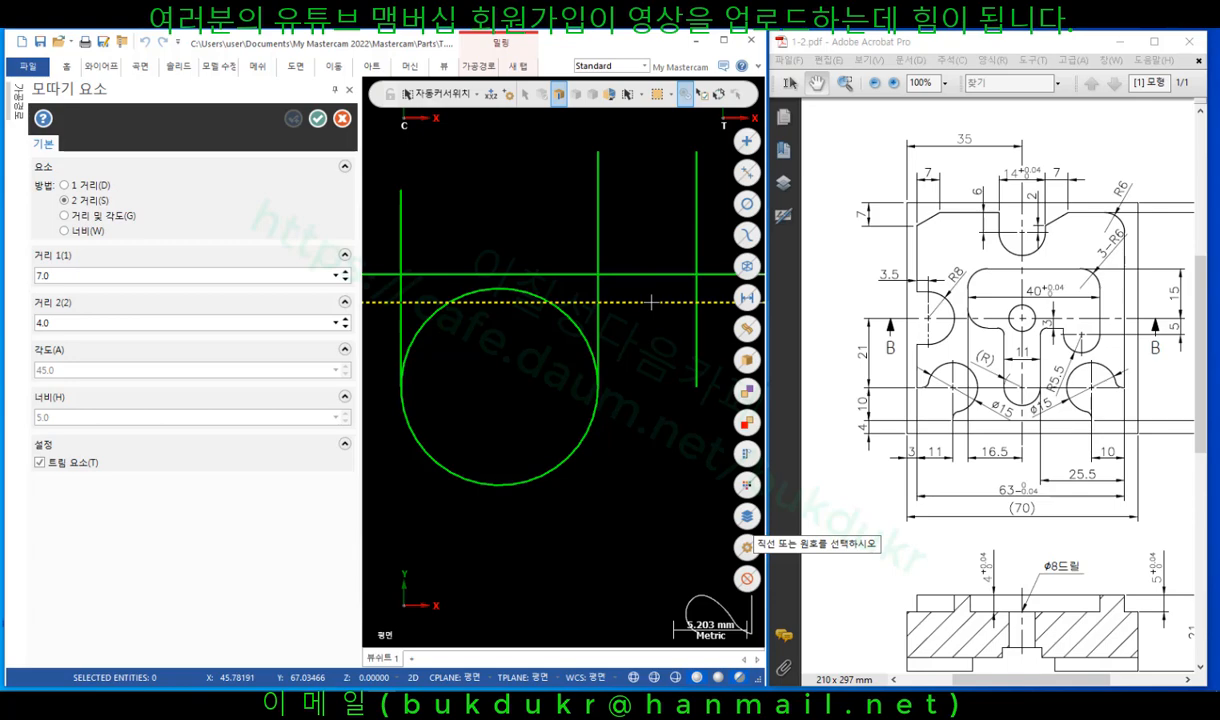
pyautogui.click(604, 330)
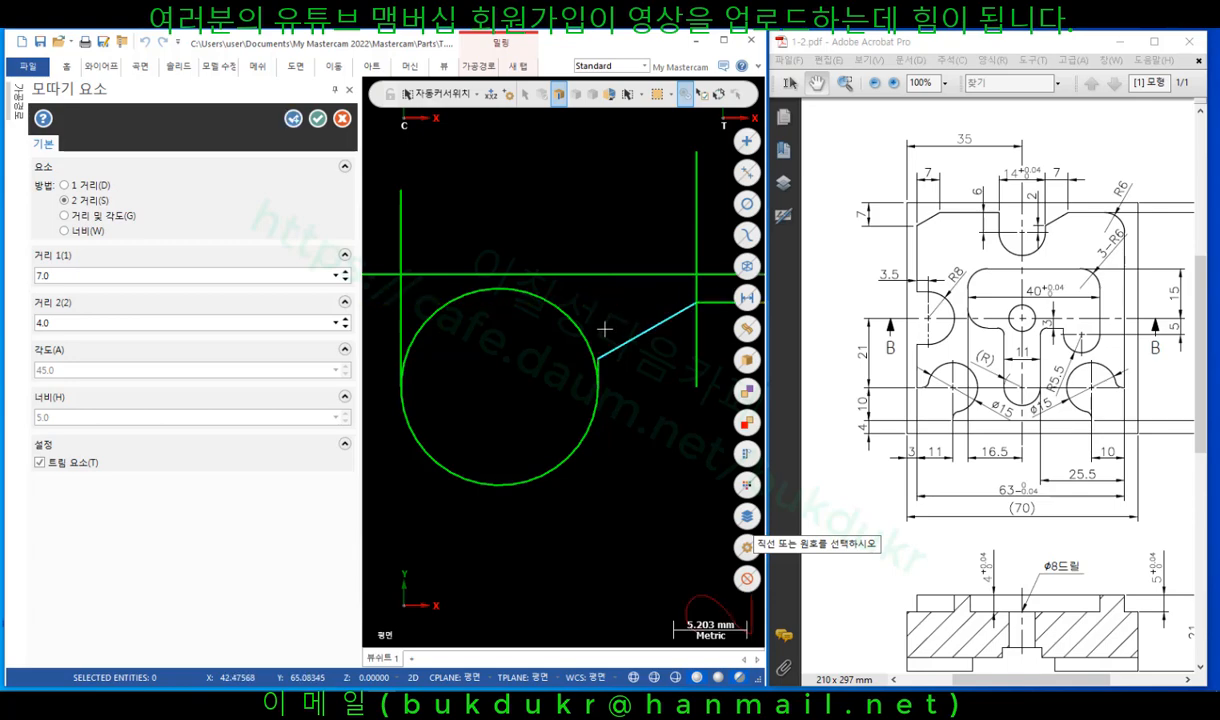
pyautogui.click(317, 119)
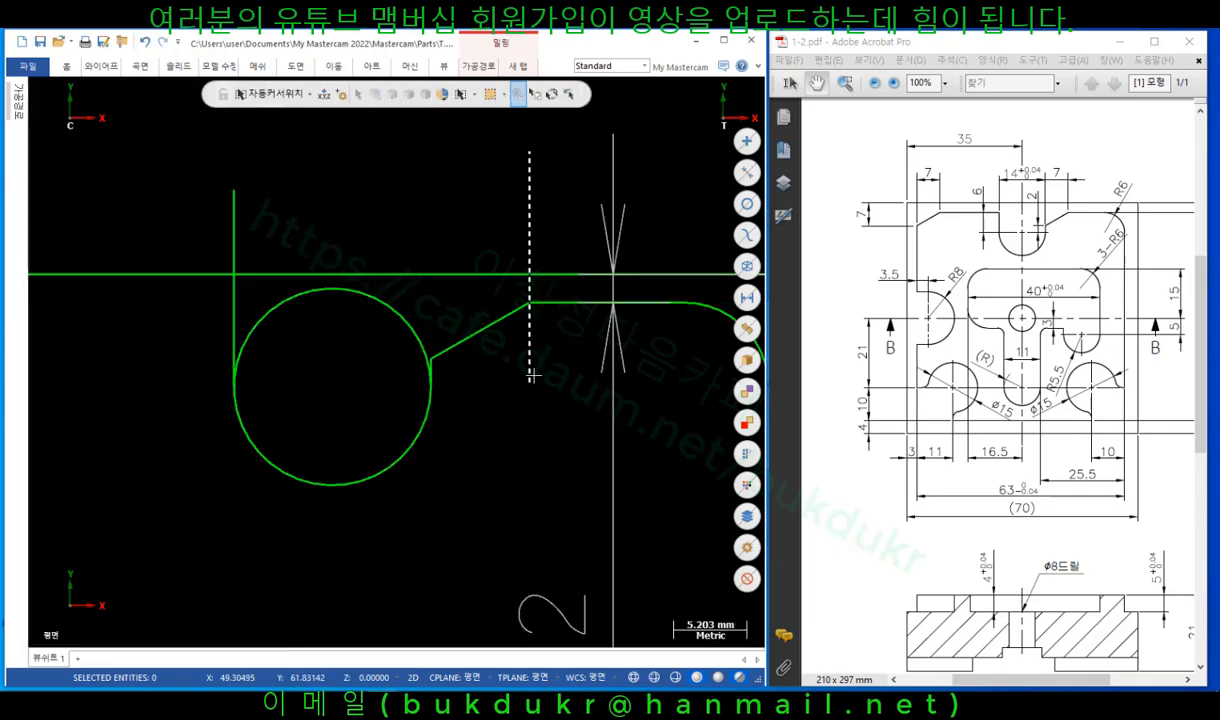
# Delete the offset vertical construction line at the upper end of the chamfer beside the 14 mm circle.
pyautogui.click(531, 206)
pyautogui.press('Delete')
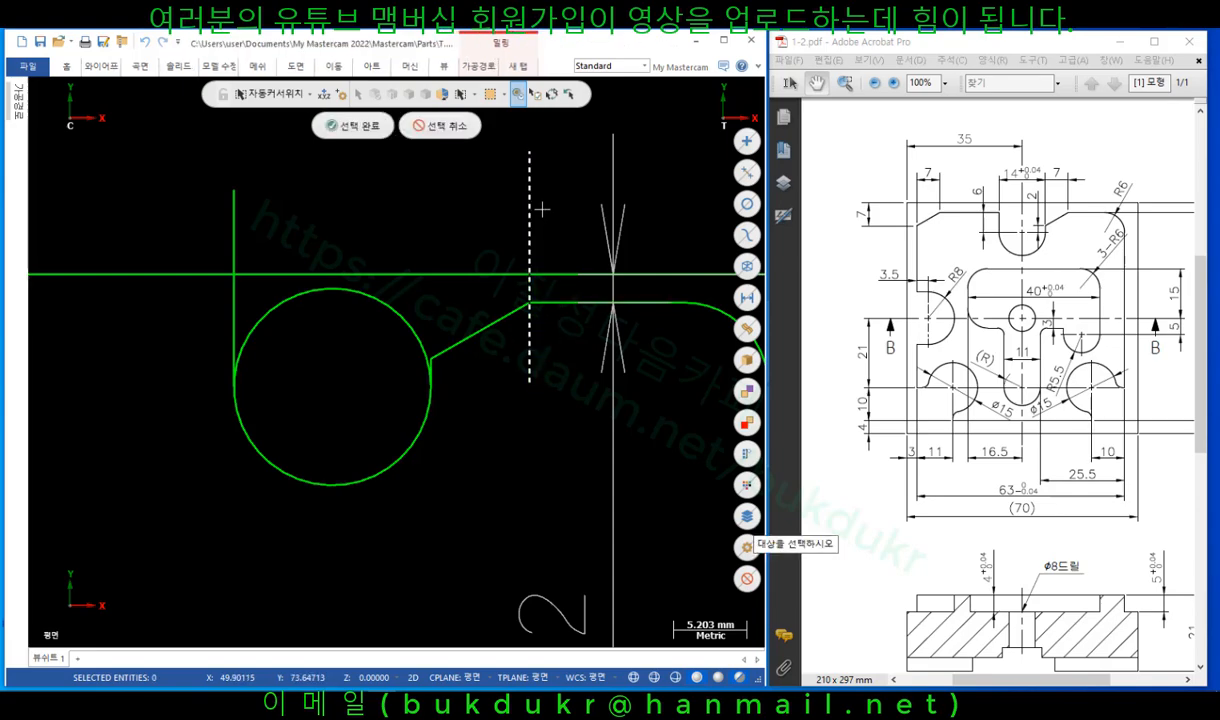
pyautogui.scroll(-1, 541, 209)
pyautogui.press('Escape')
pyautogui.click(531, 204)
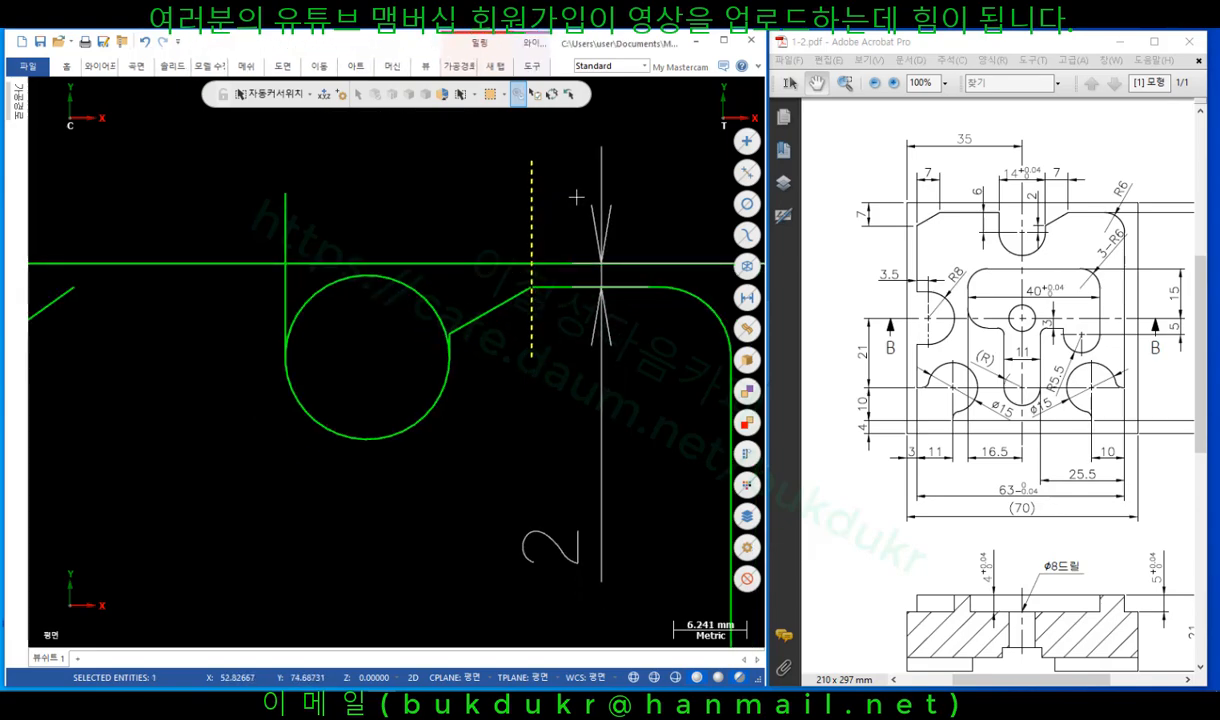
pyautogui.press('Delete')
pyautogui.scroll(1, 430, 185)
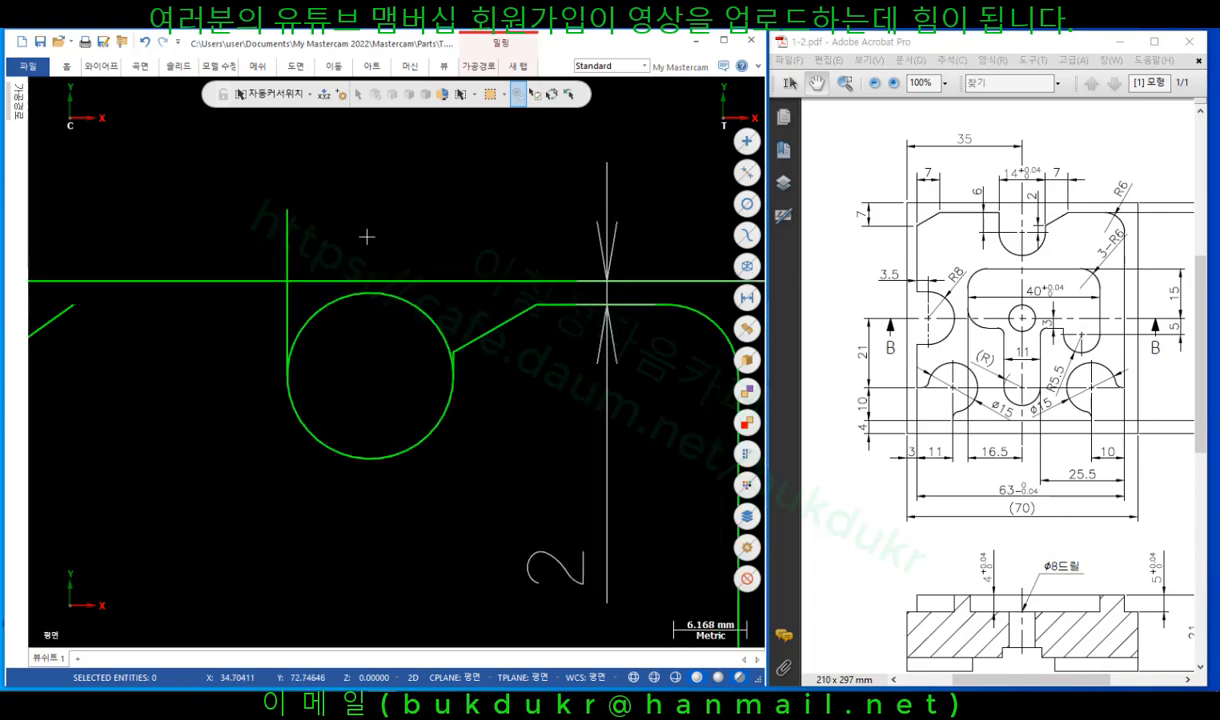
pyautogui.scroll(-3, 435, 264)
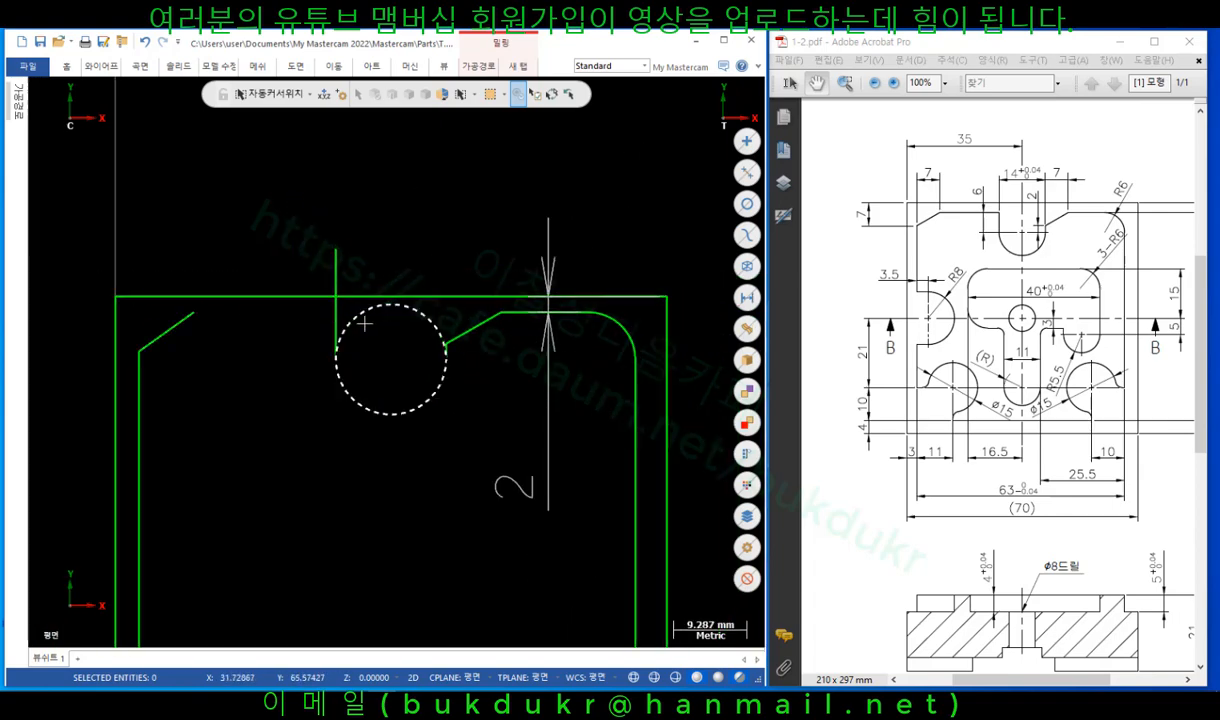
# Draw a horizontal line about 25 mm long from the upper end of the left corner chamfer into the 14 mm circle.
pyautogui.click(101, 66)
pyautogui.click(100, 104)
pyautogui.scroll(-2, 405, 315)
pyautogui.click(412, 318)
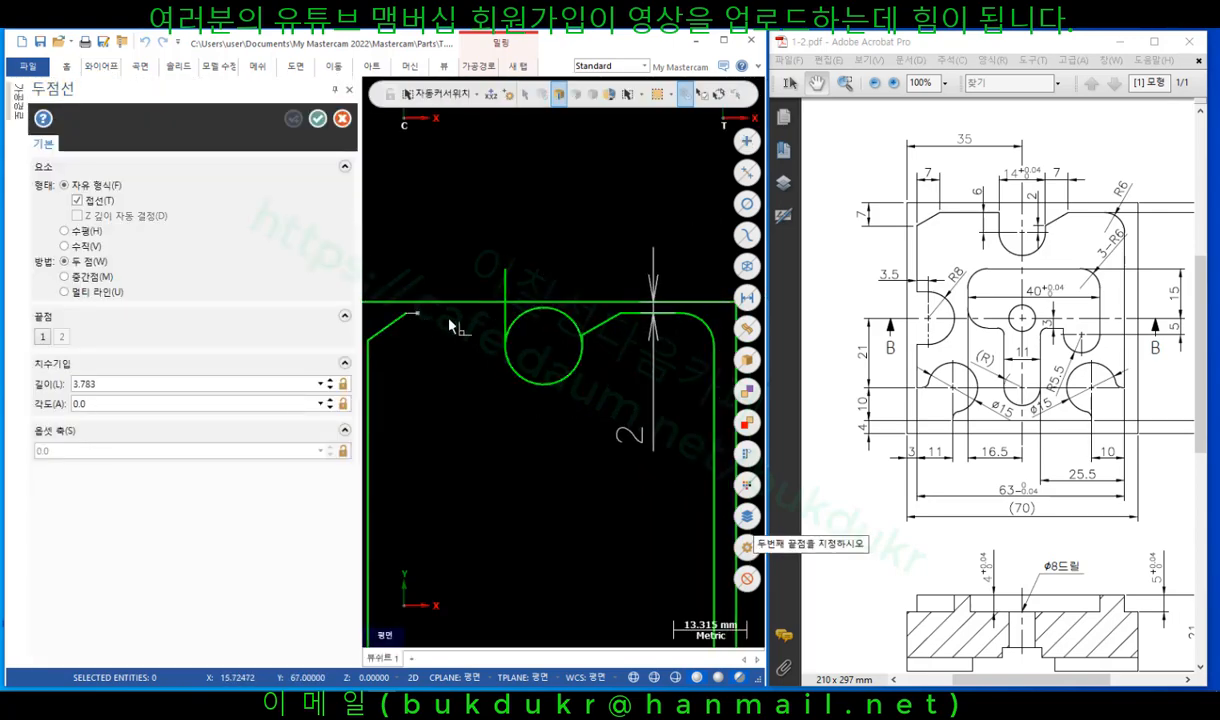
pyautogui.click(546, 322)
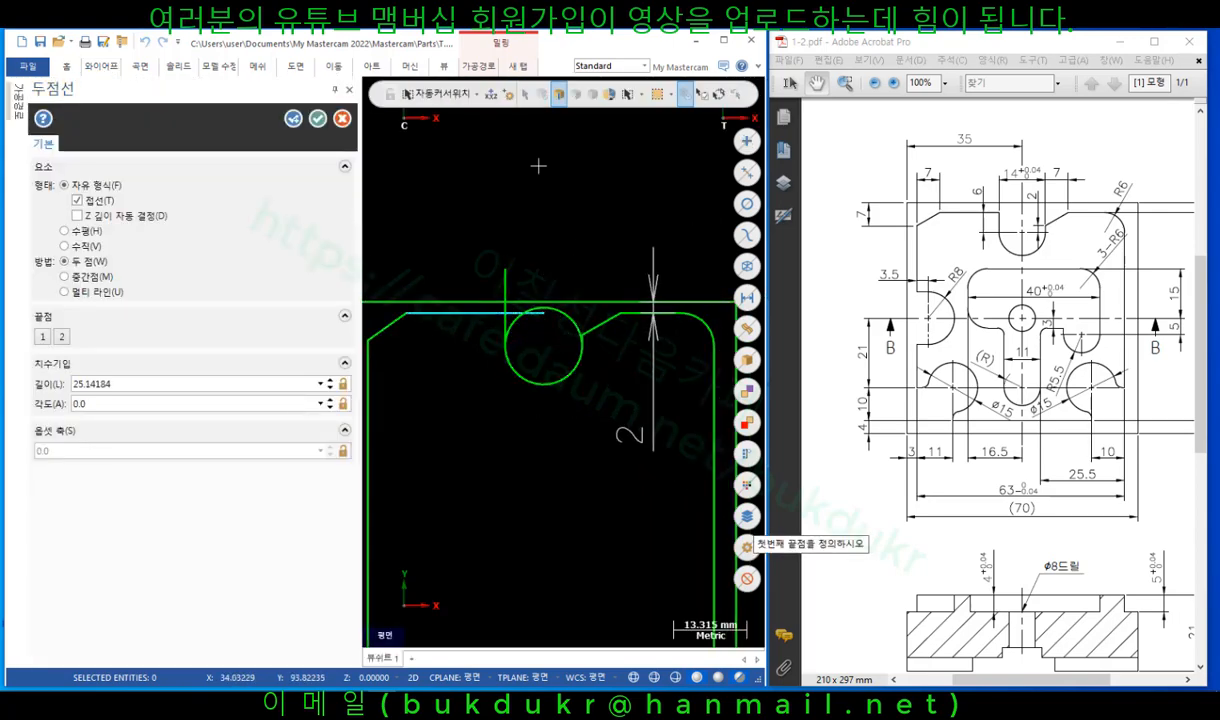
pyautogui.click(317, 118)
pyautogui.scroll(1, 453, 244)
pyautogui.scroll(1, 453, 244)
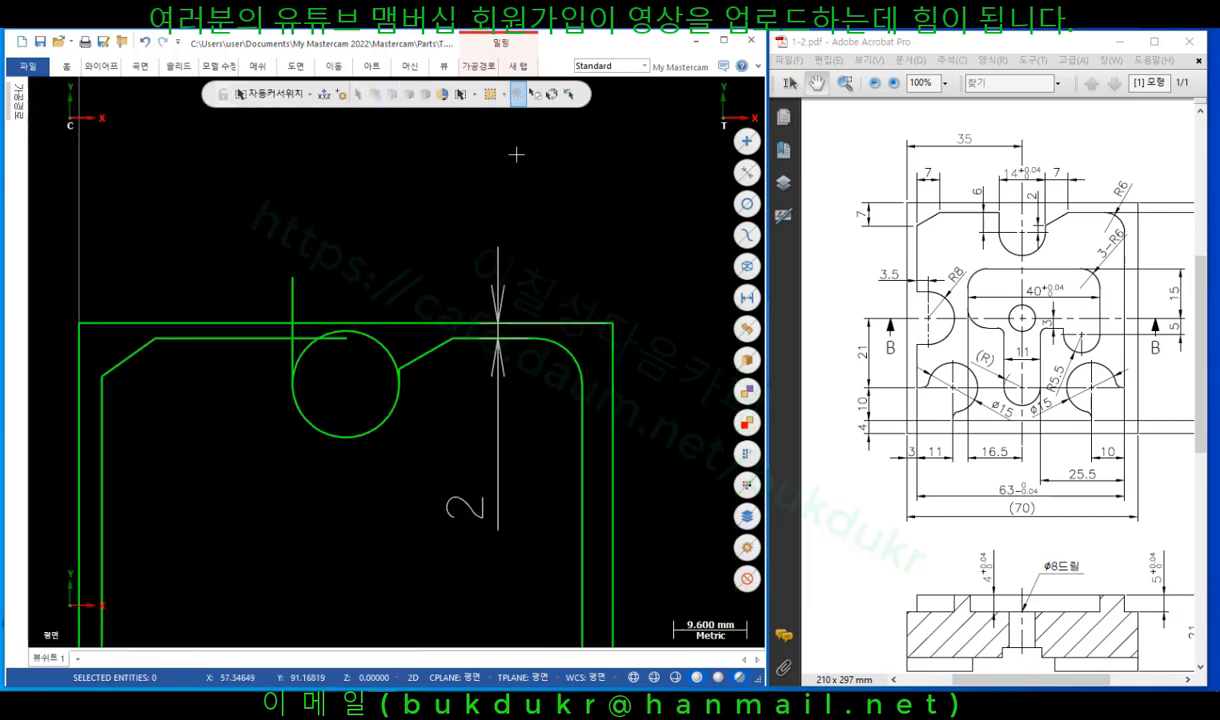
# Trim the new horizontal line and the circle's left vertical line to their shared corner with a two-entity trim.
pyautogui.click(104, 66)
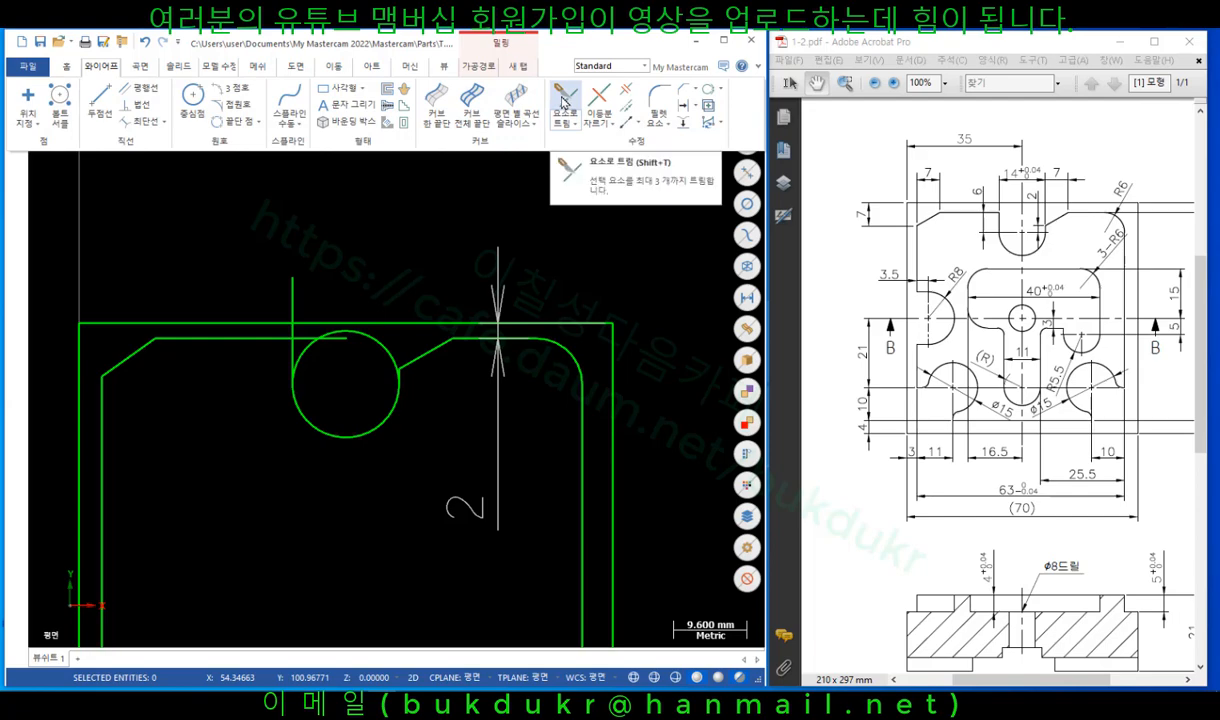
pyautogui.click(566, 123)
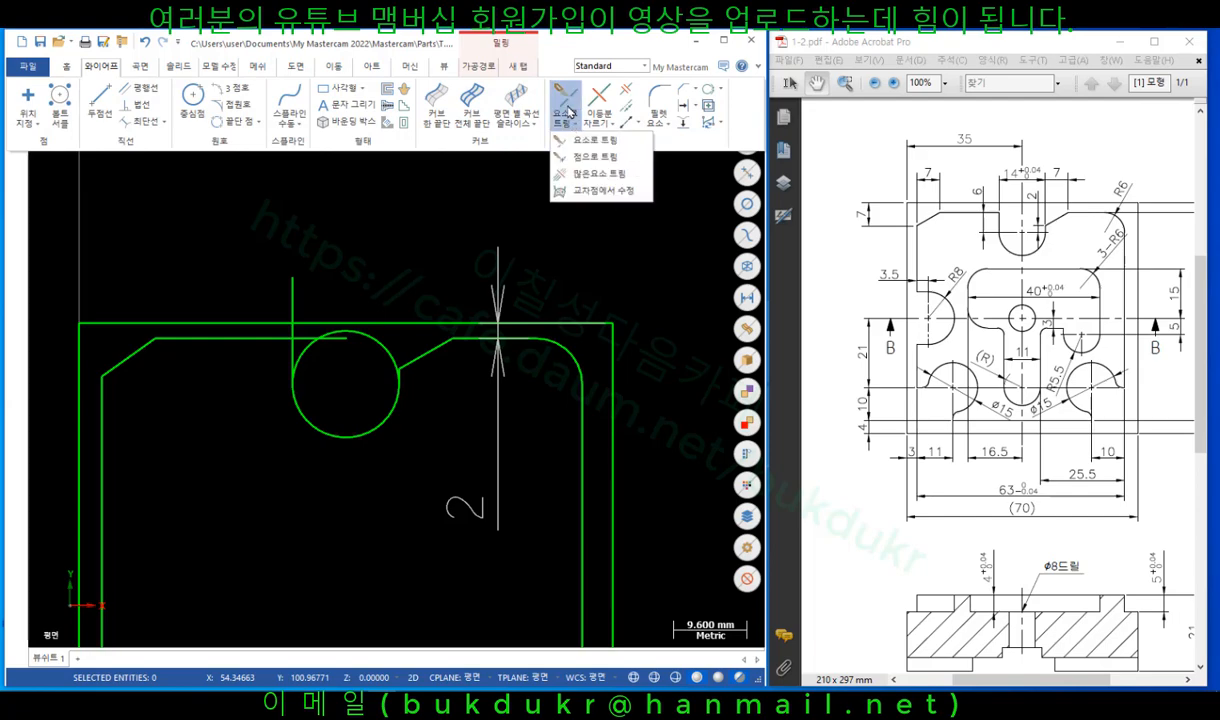
pyautogui.click(592, 140)
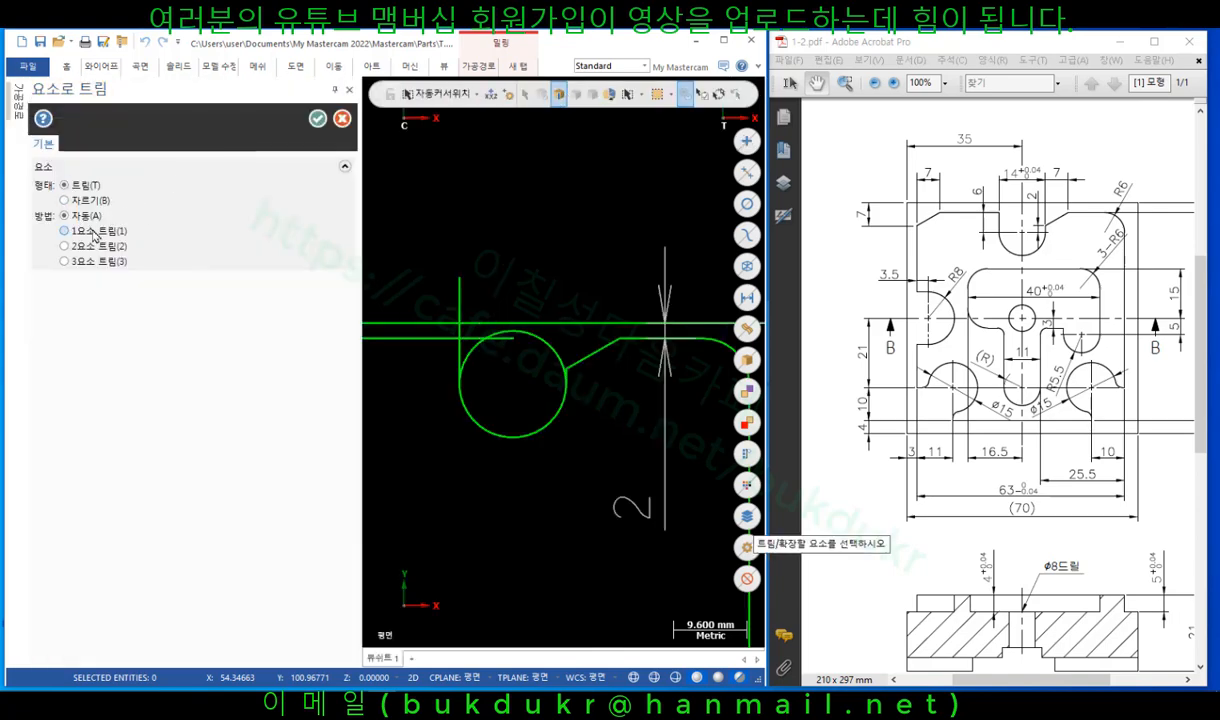
pyautogui.click(116, 247)
pyautogui.scroll(5, 440, 375)
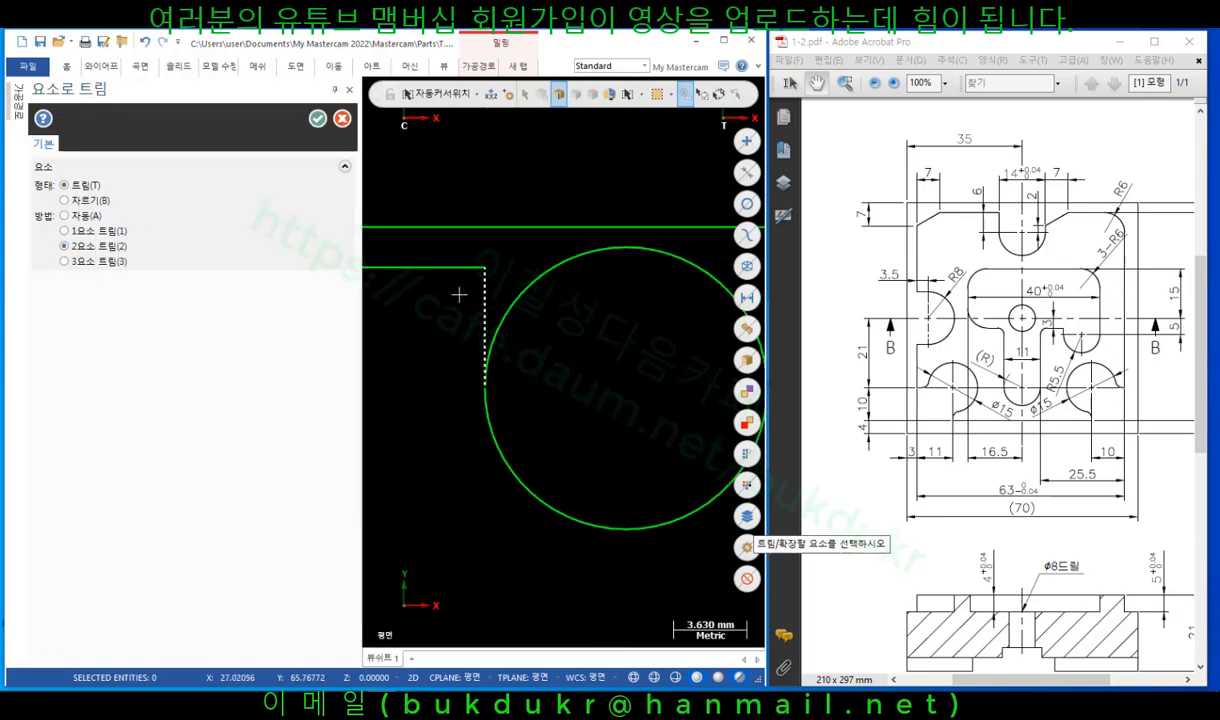
pyautogui.scroll(-2, 431, 298)
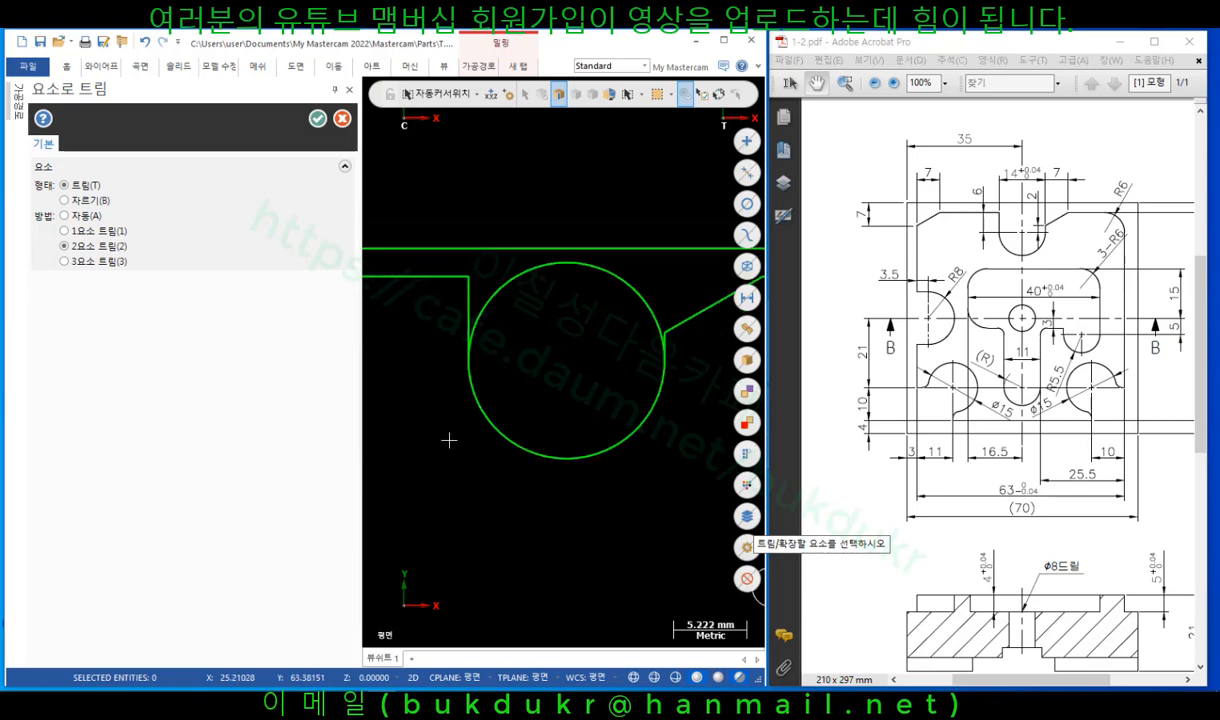
pyautogui.scroll(-2, 449, 440)
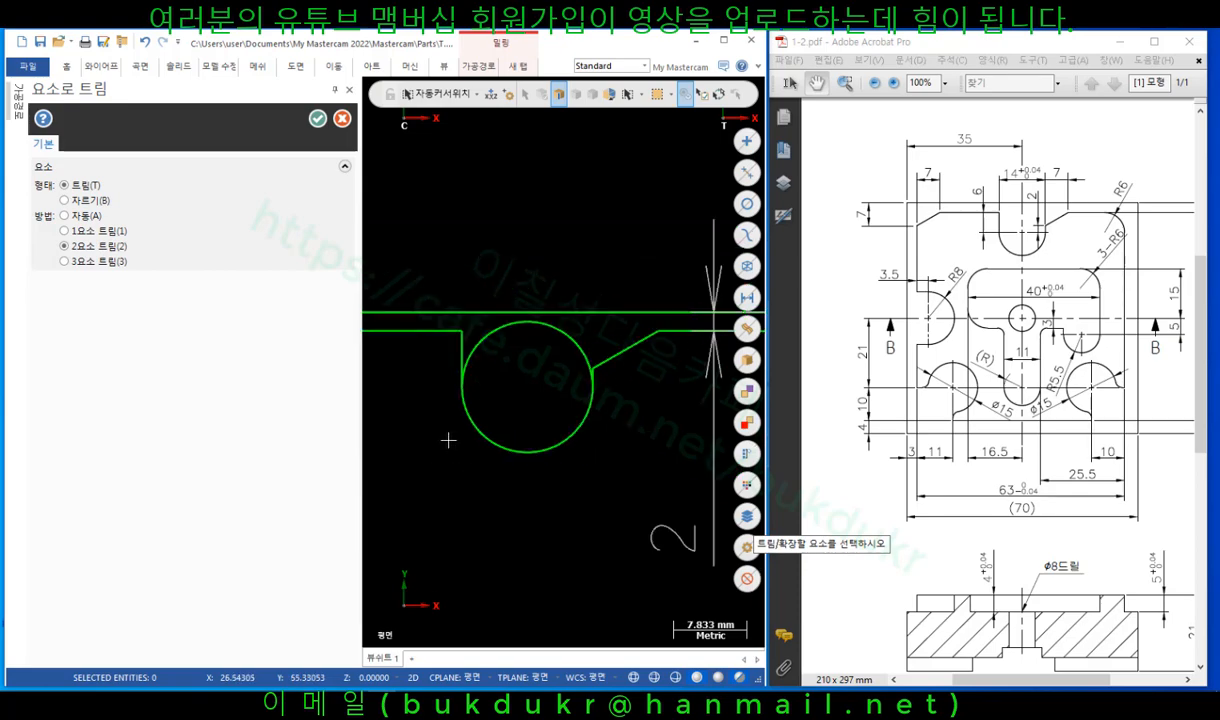
# Trim away the upper half of the 14 mm circle with a one-entity trim, leaving the rounded bottom of the notch.
pyautogui.click(103, 229)
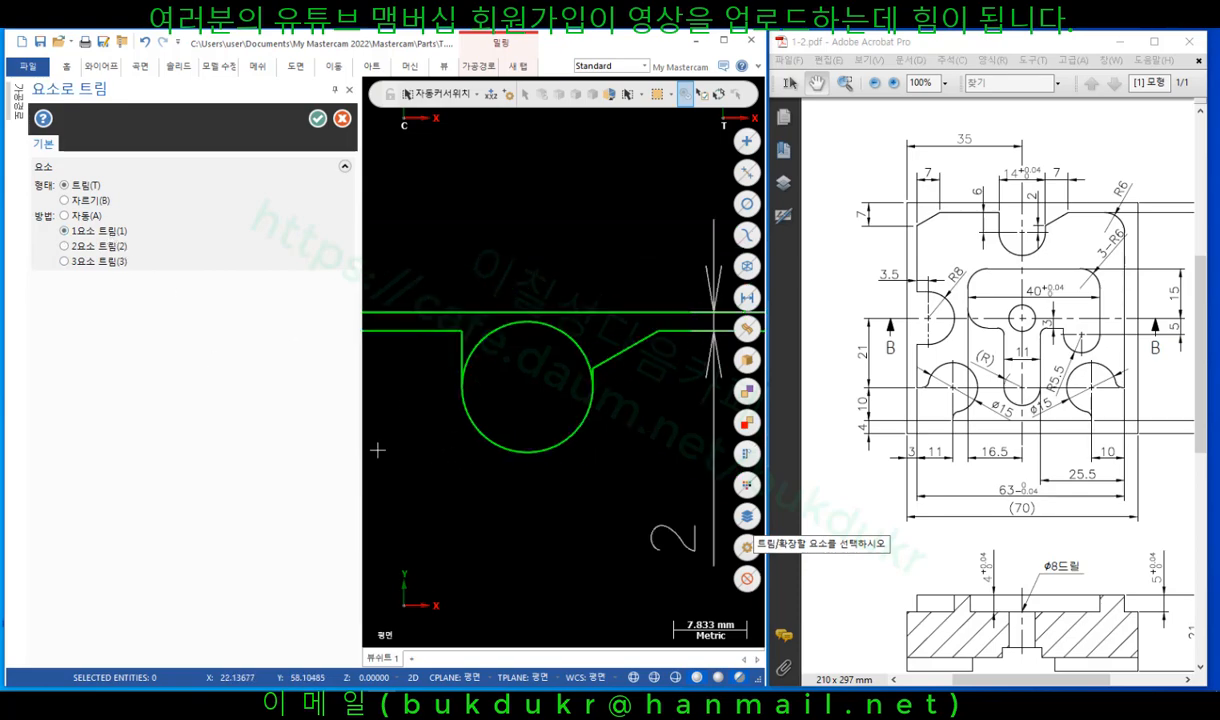
pyautogui.click(463, 431)
pyautogui.click(432, 334)
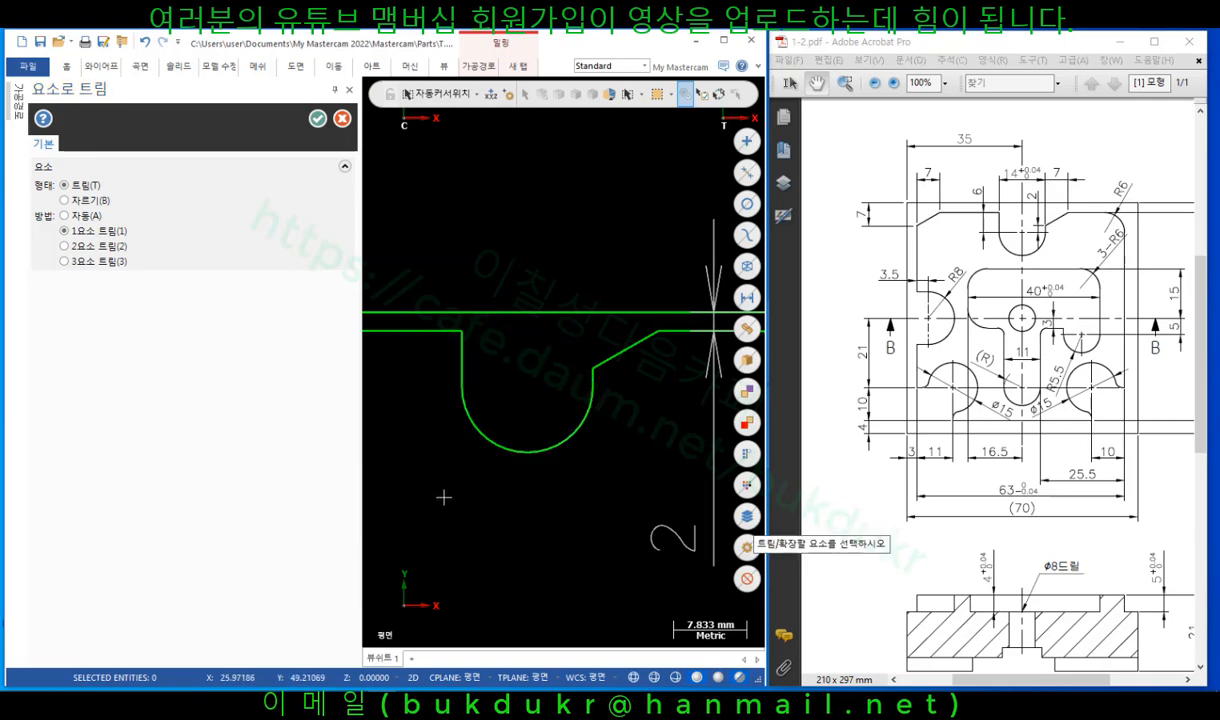
pyautogui.scroll(2, 621, 417)
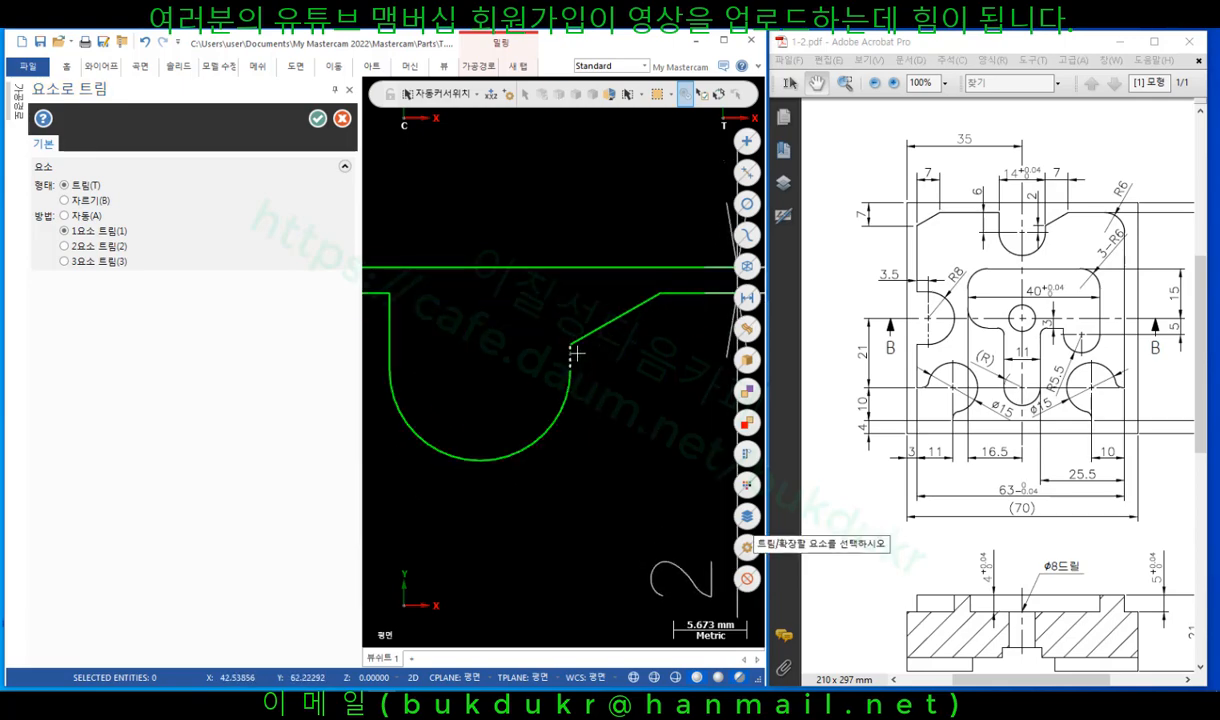
pyautogui.scroll(-2, 560, 340)
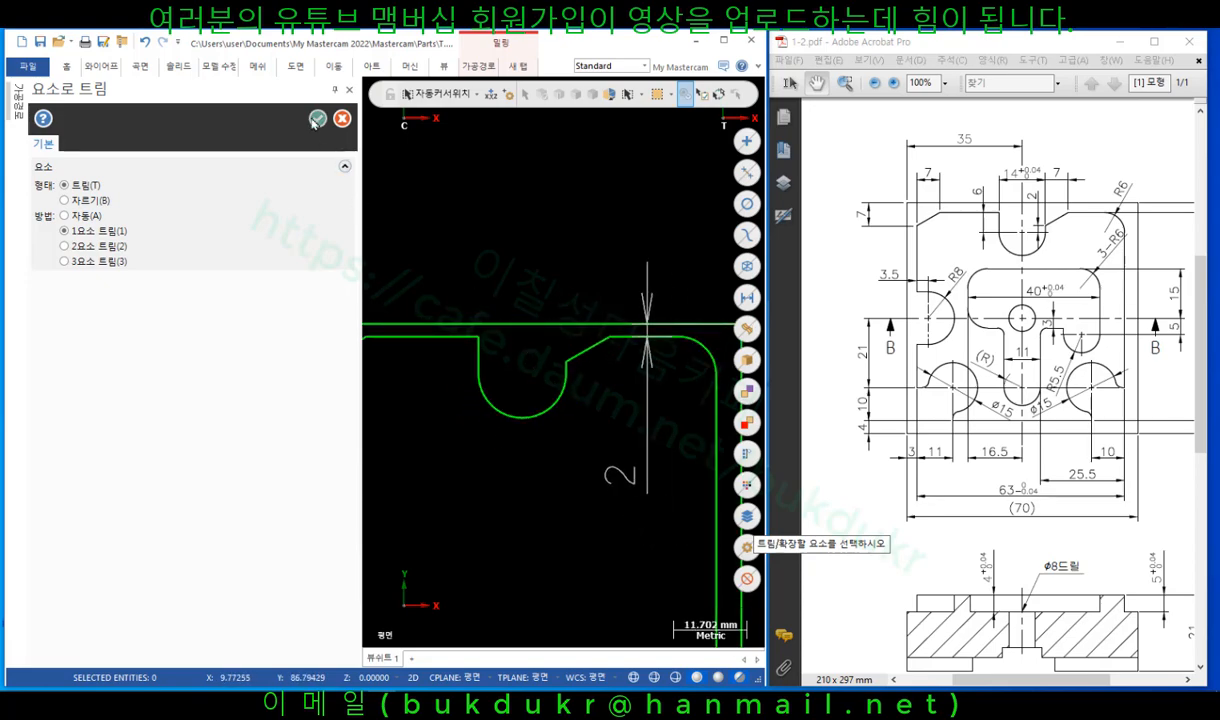
pyautogui.click(317, 118)
# Delete the 2 mm vertical dimension near the upper right corner of the contour.
pyautogui.scroll(-2, 290, 226)
pyautogui.scroll(3, 376, 440)
pyautogui.click(460, 227)
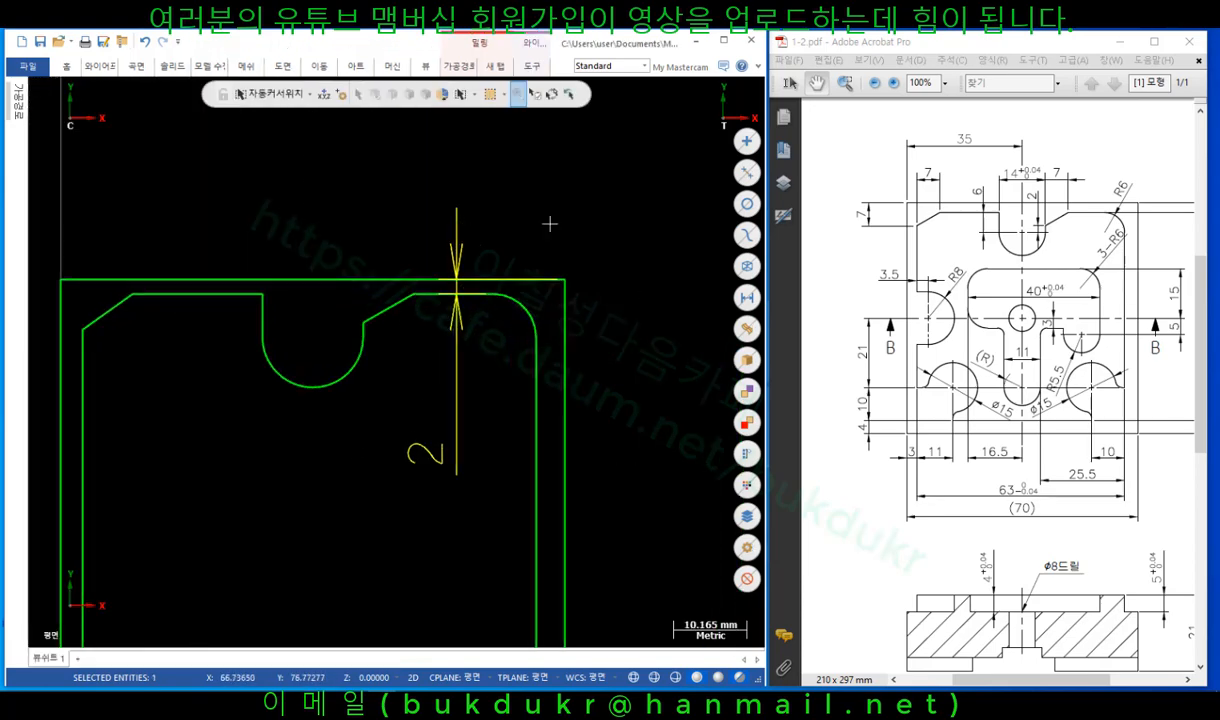
pyautogui.press('Delete')
pyautogui.scroll(-1, 570, 212)
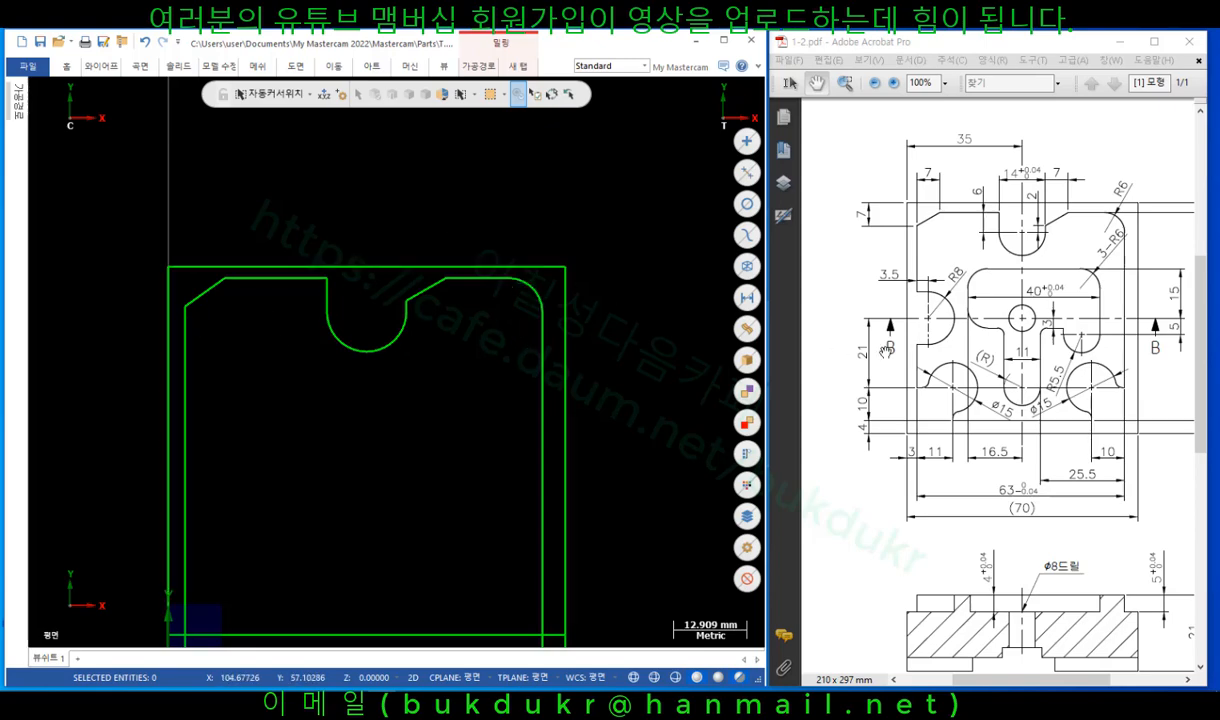
# Draw a circle of radius 8 mm with its centre at X6.5 Y35 on the part's left side.
pyautogui.scroll(1, 845, 260)
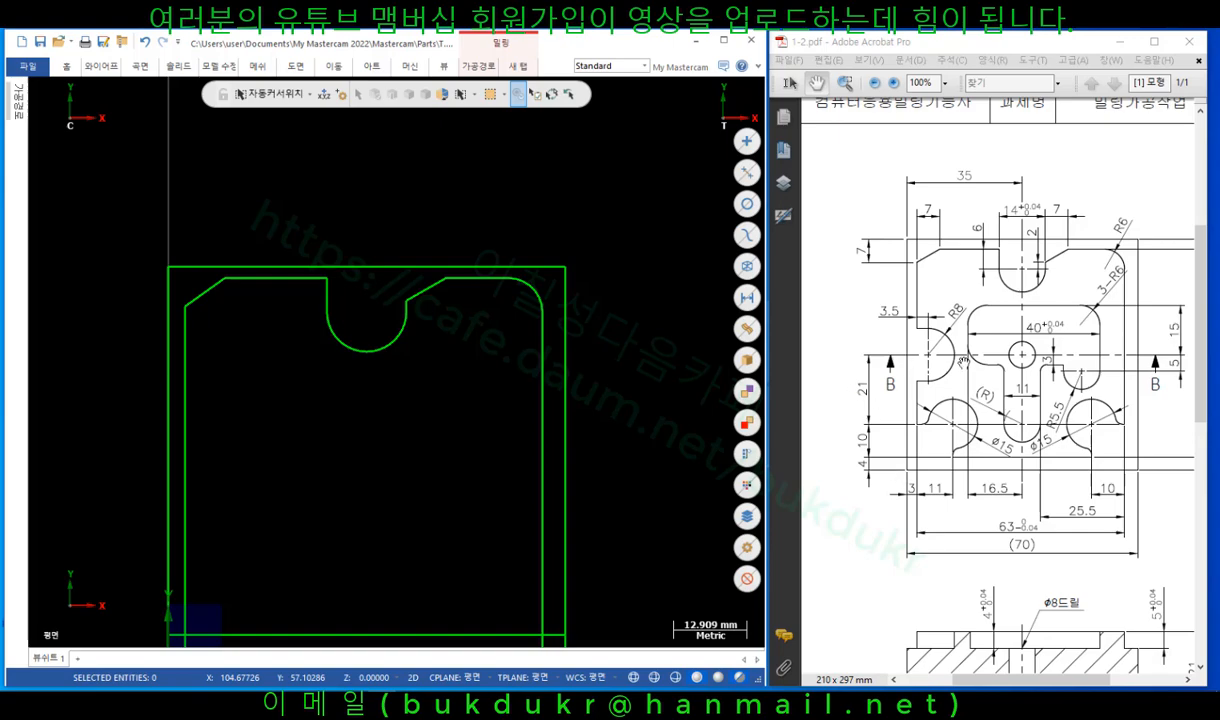
pyautogui.scroll(-3, 553, 199)
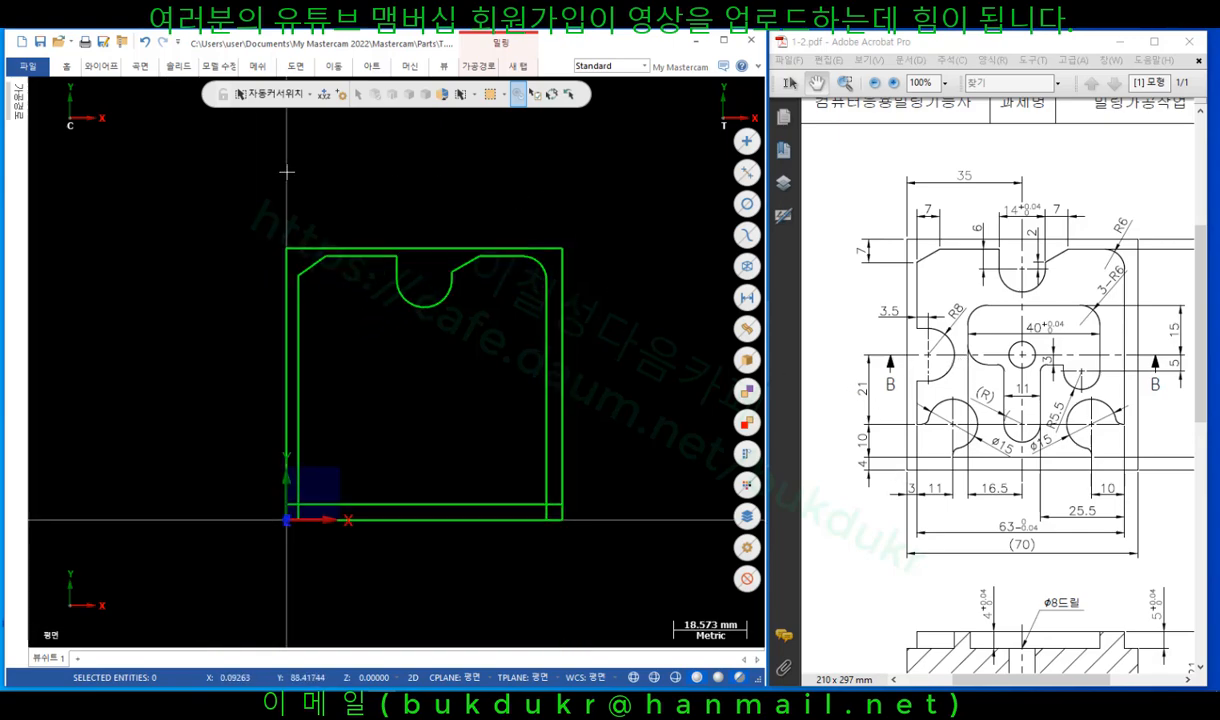
pyautogui.click(104, 67)
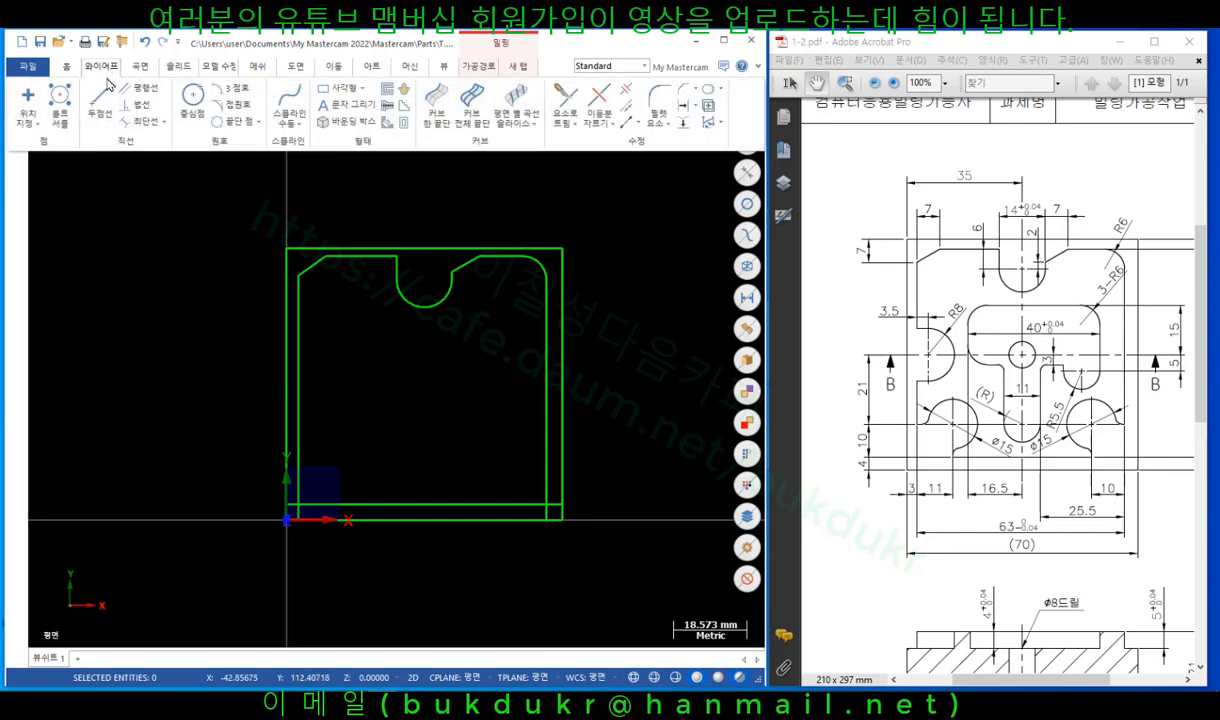
pyautogui.click(190, 93)
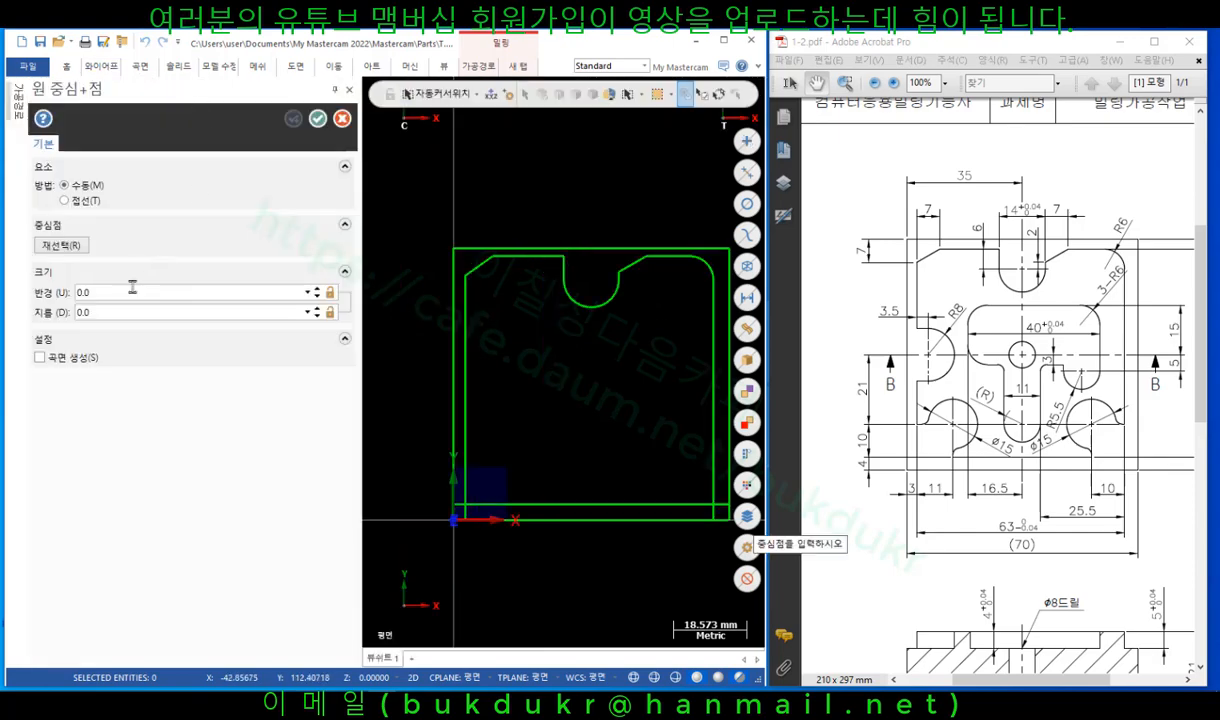
pyautogui.write('8')
pyautogui.scroll(1, 545, 349)
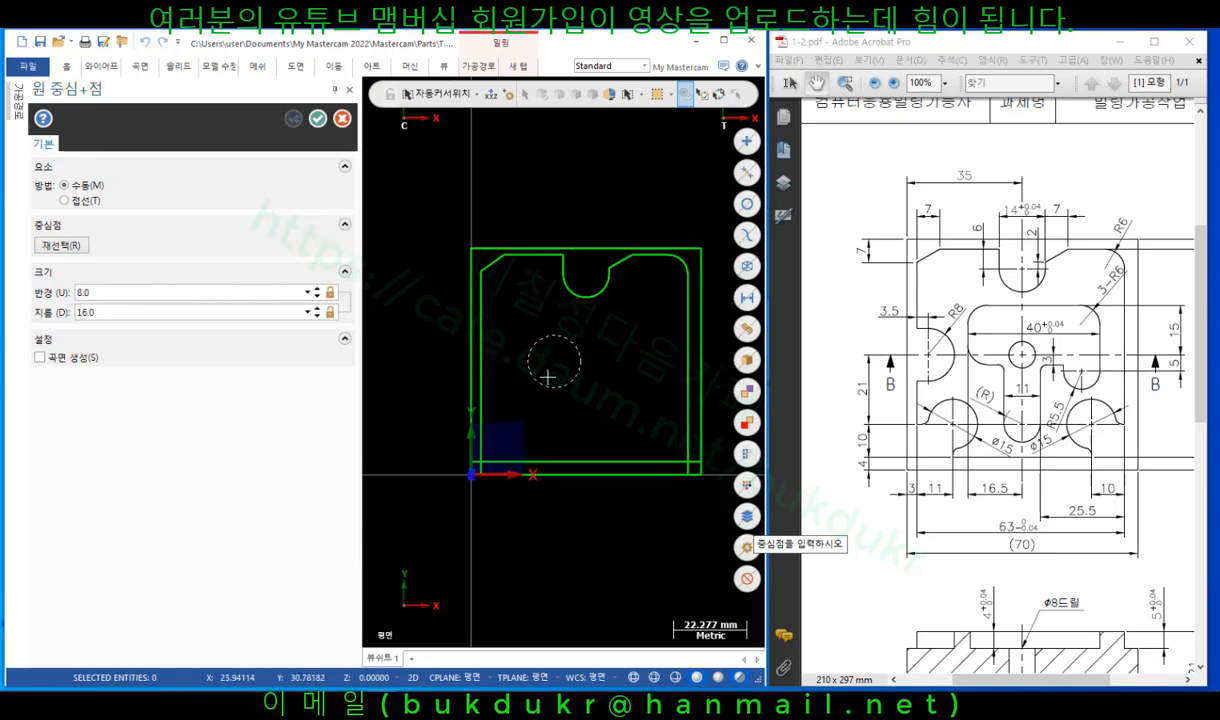
pyautogui.scroll(-2, 545, 388)
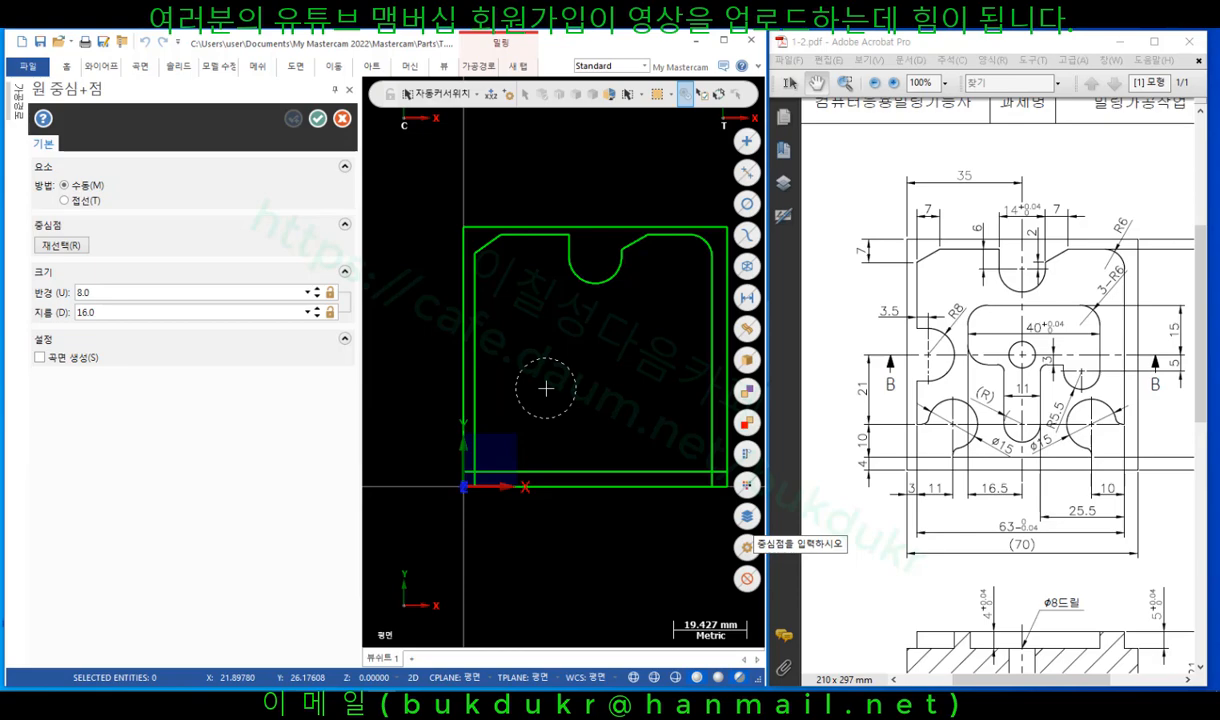
pyautogui.write('X6.5Y35')
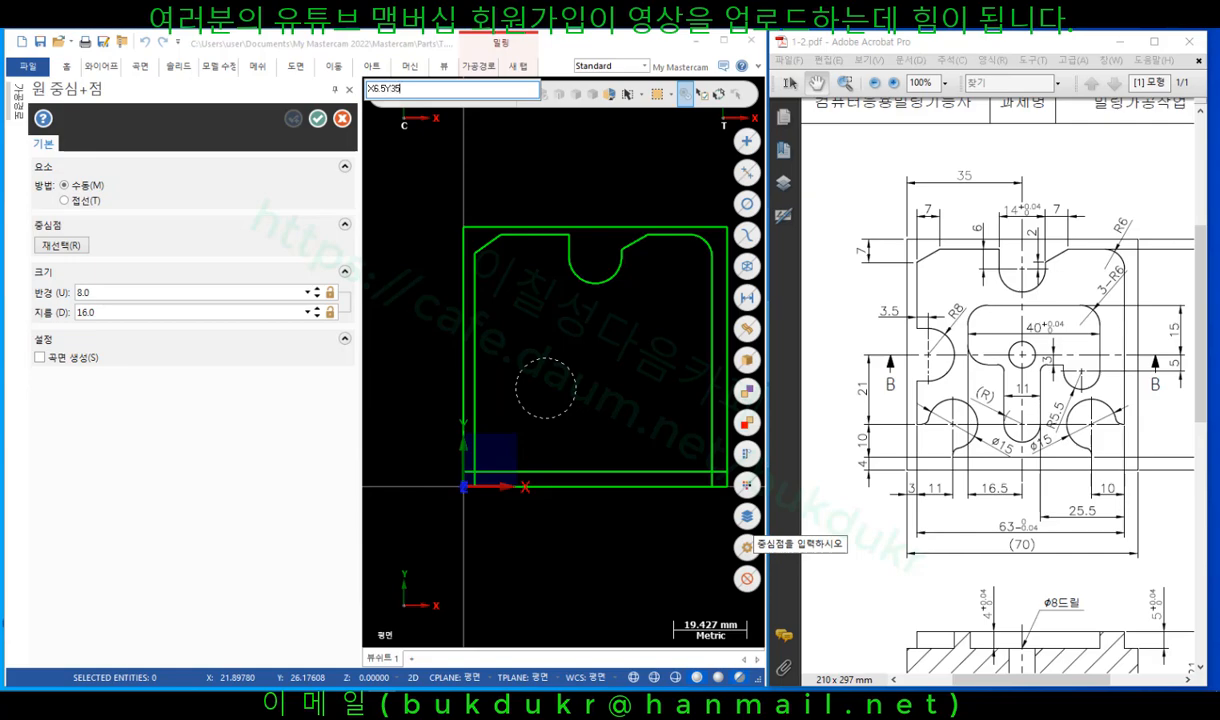
pyautogui.press('Return')
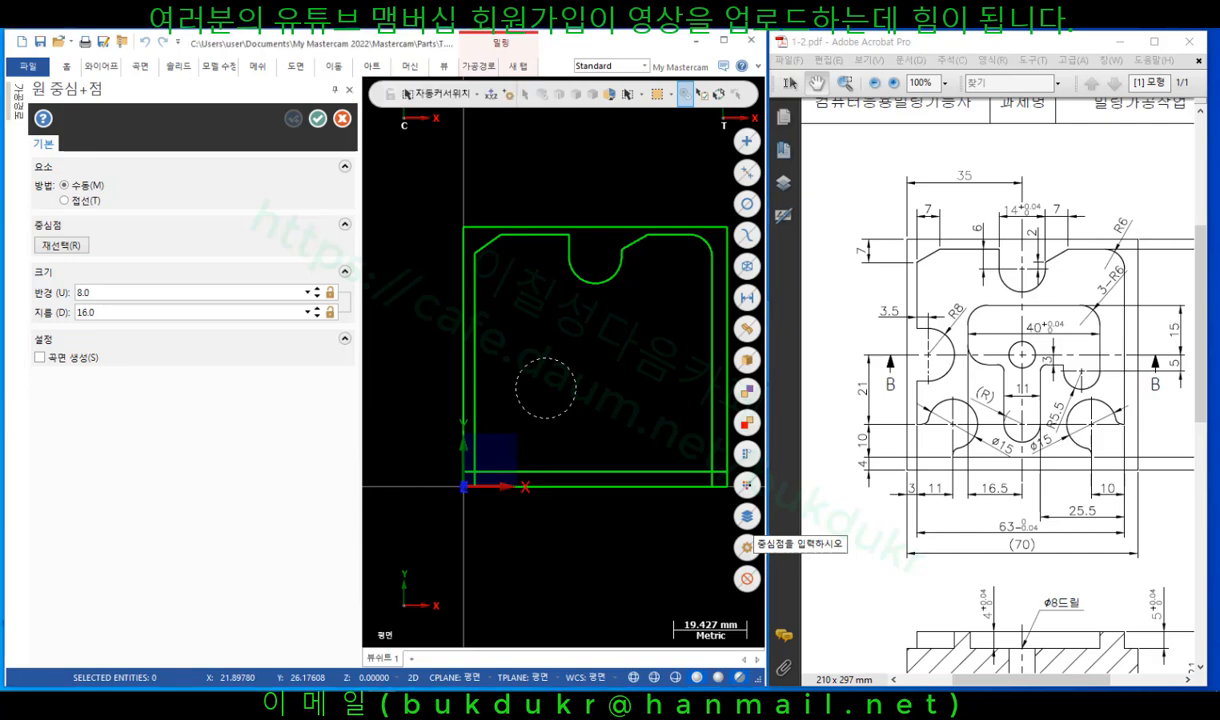
pyautogui.click(316, 118)
# Draw horizontal lines leftward from the top and bottom quadrants of the radius 8 mm circle, past the outer left edge.
pyautogui.scroll(3, 262, 396)
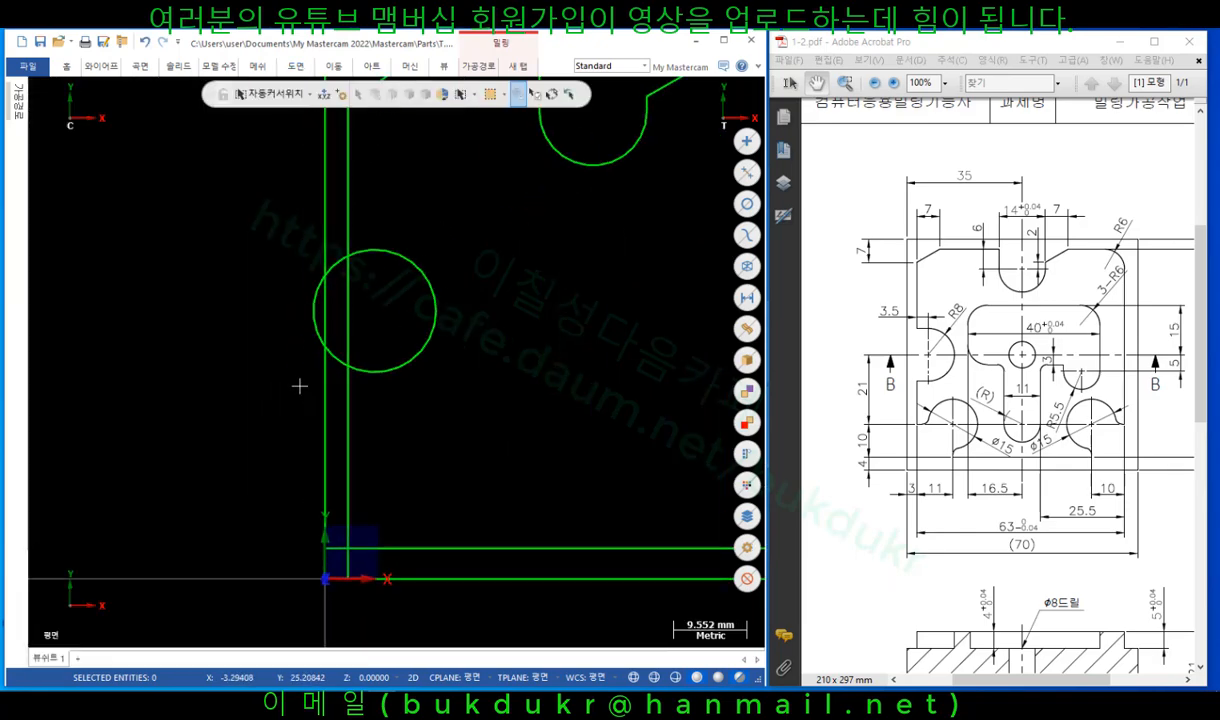
pyautogui.click(92, 68)
pyautogui.click(96, 100)
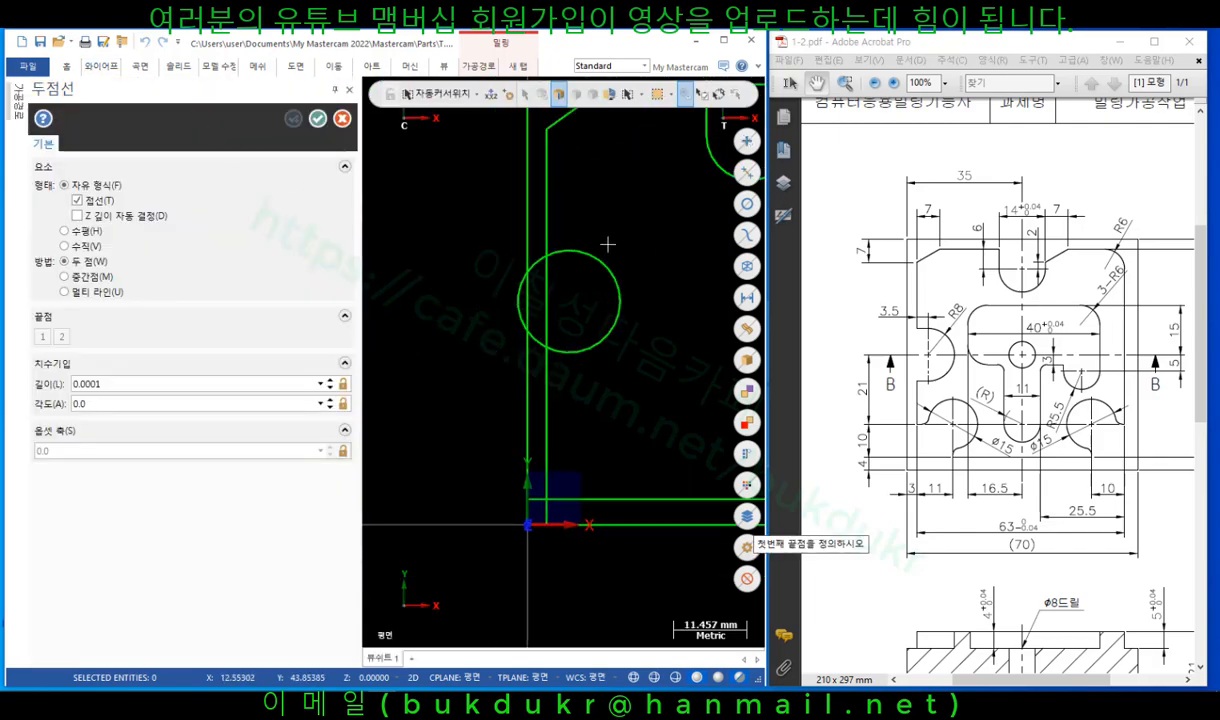
pyautogui.click(557, 253)
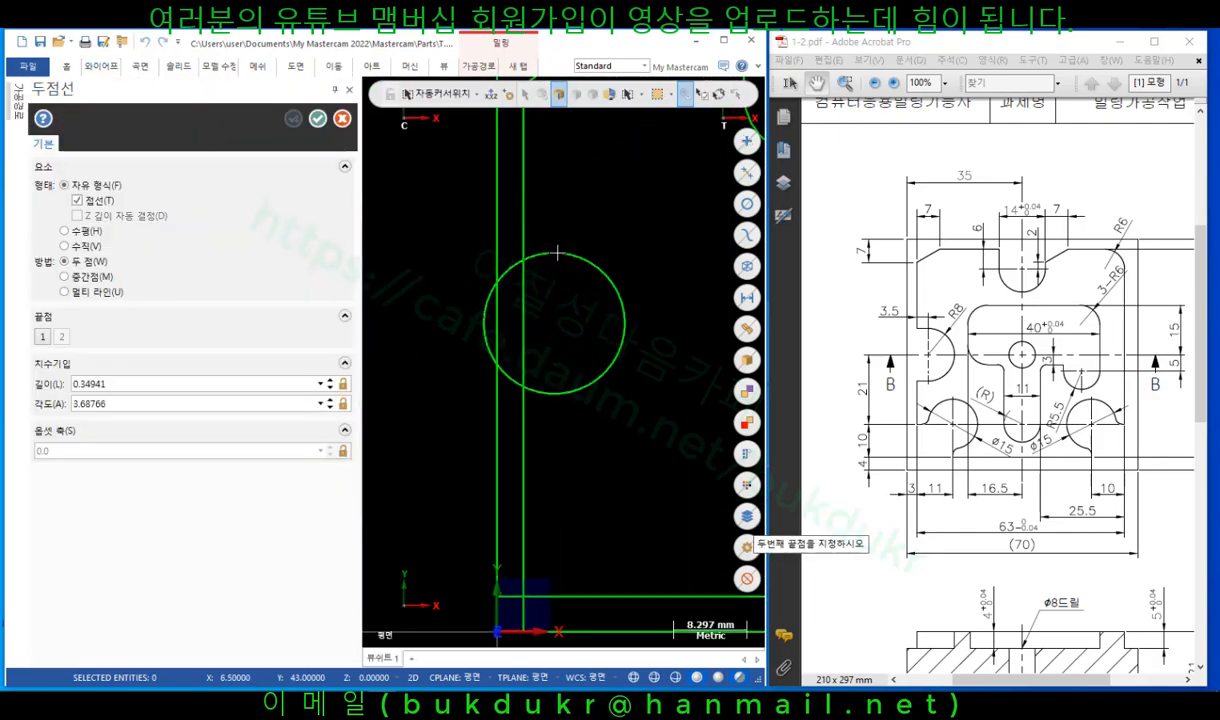
pyautogui.click(441, 252)
pyautogui.click(557, 401)
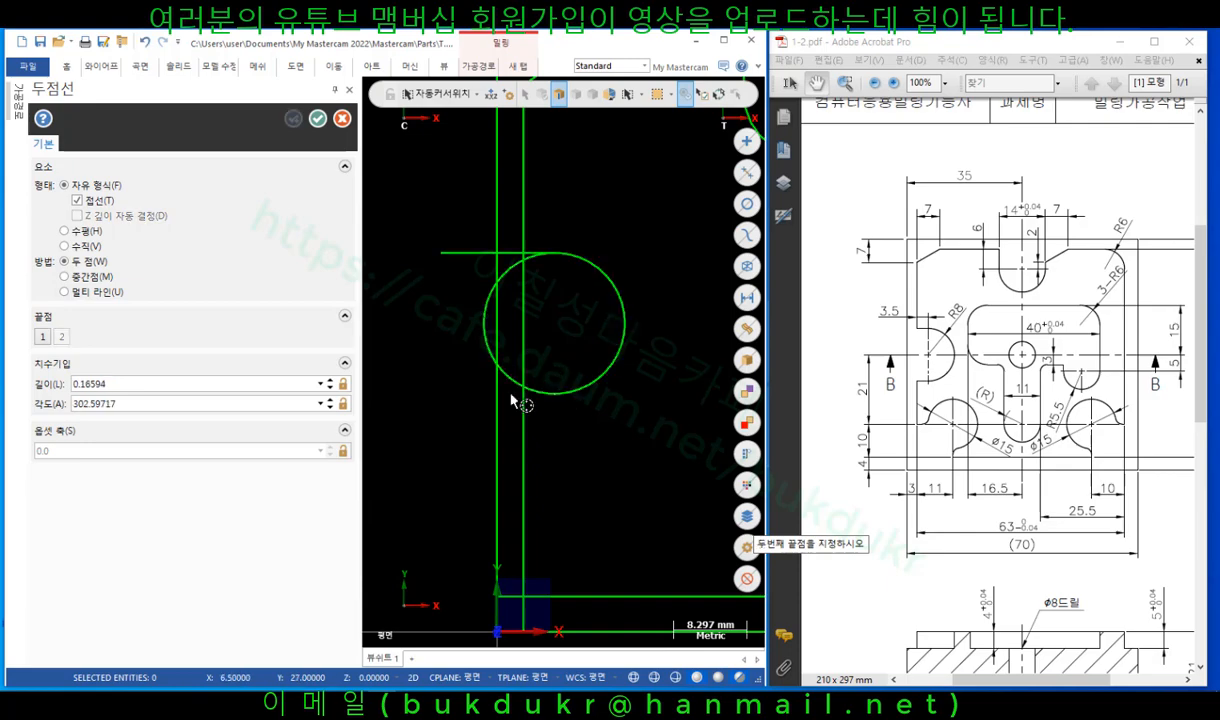
pyautogui.click(445, 393)
pyautogui.click(317, 118)
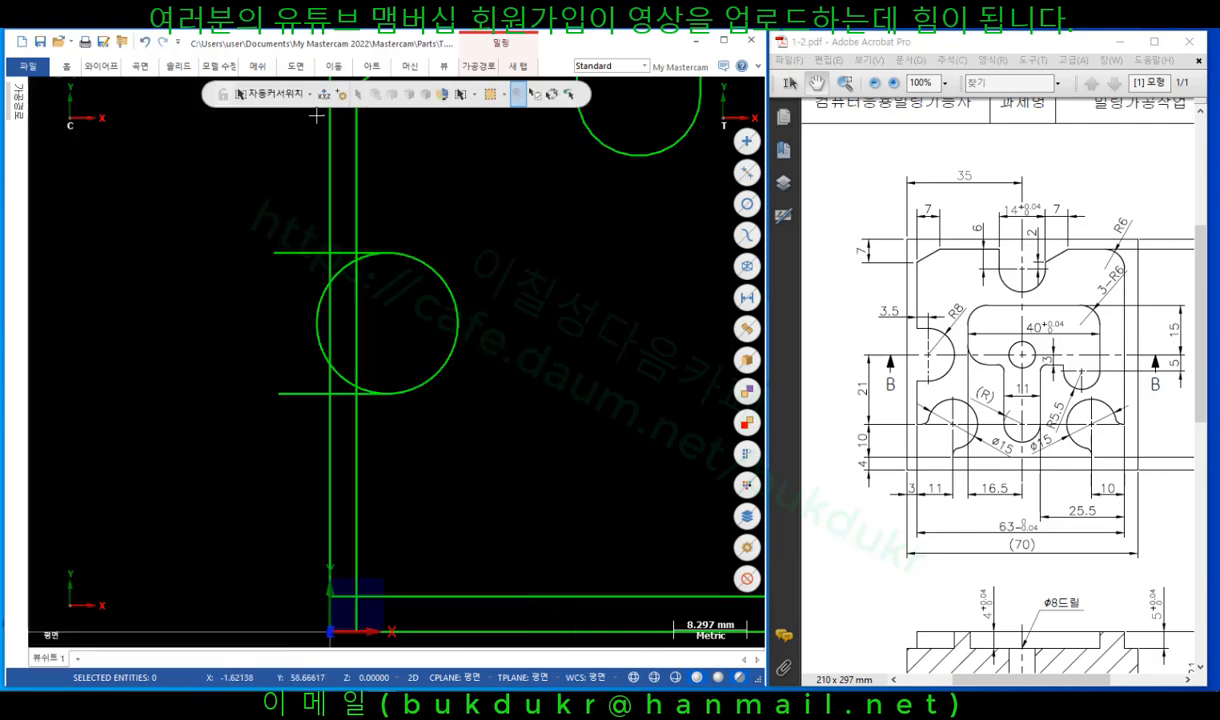
# Trim away the left half of the radius 8 mm circle with a one-entity trim against the two horizontal lines.
pyautogui.scroll(3, 347, 281)
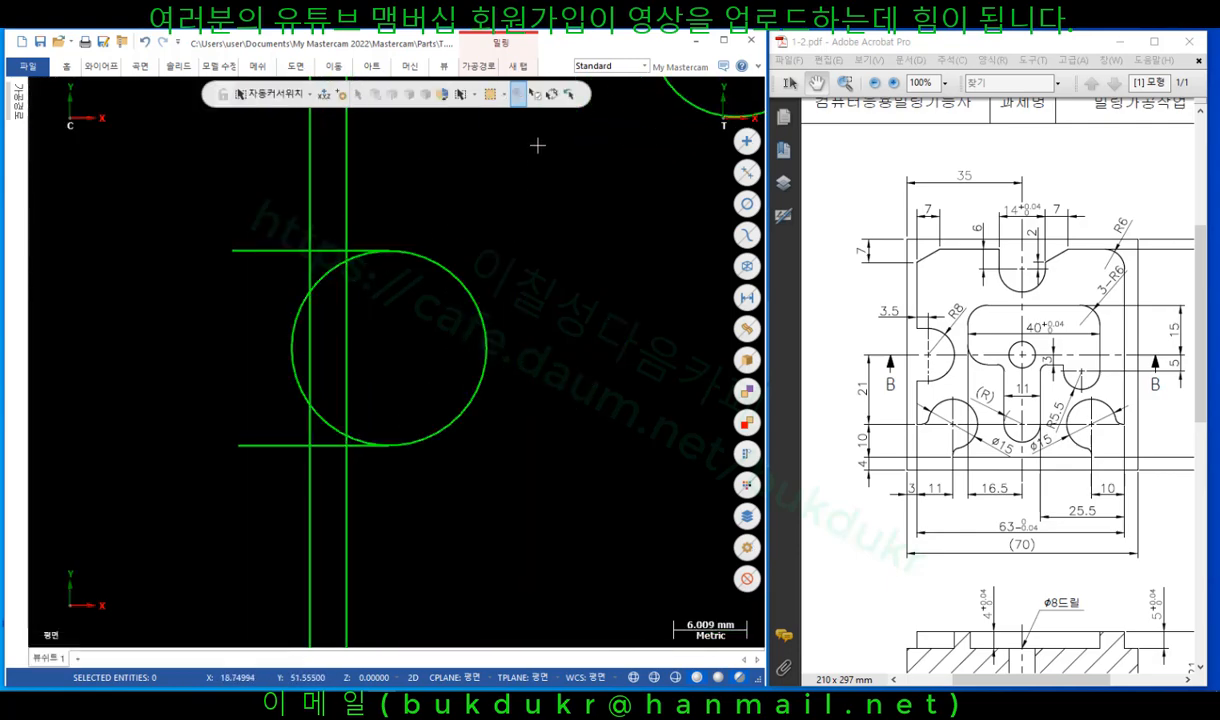
pyautogui.click(101, 66)
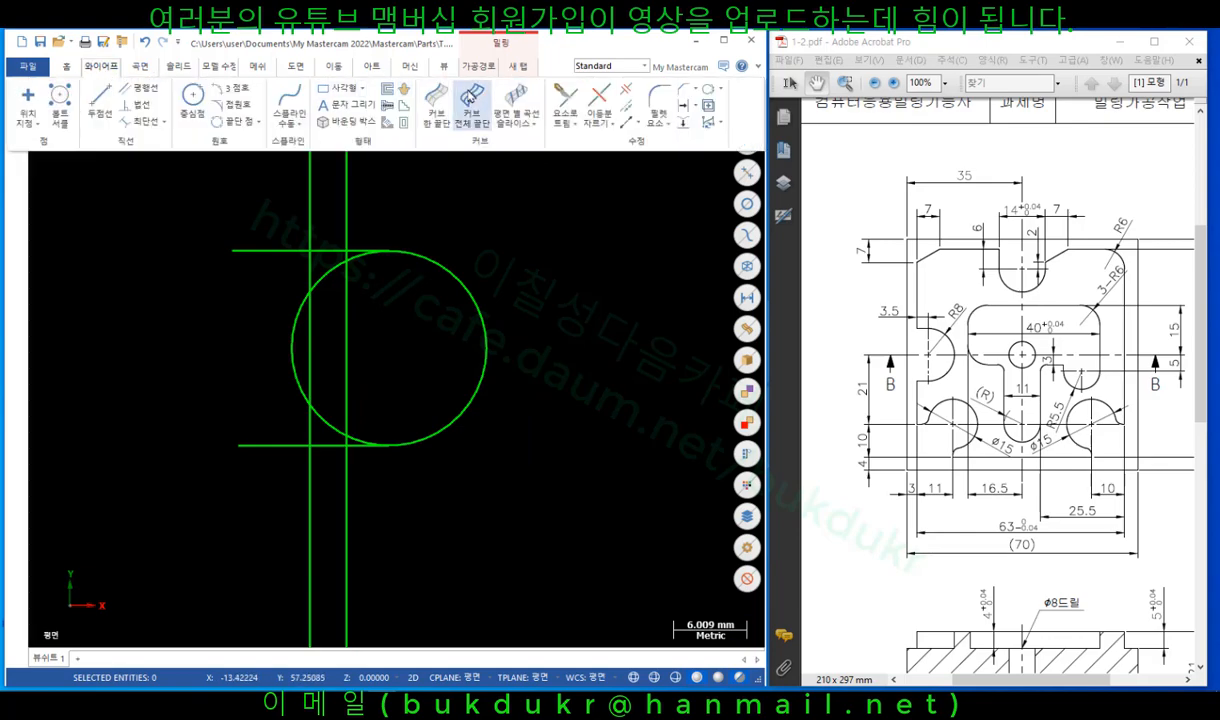
pyautogui.click(561, 98)
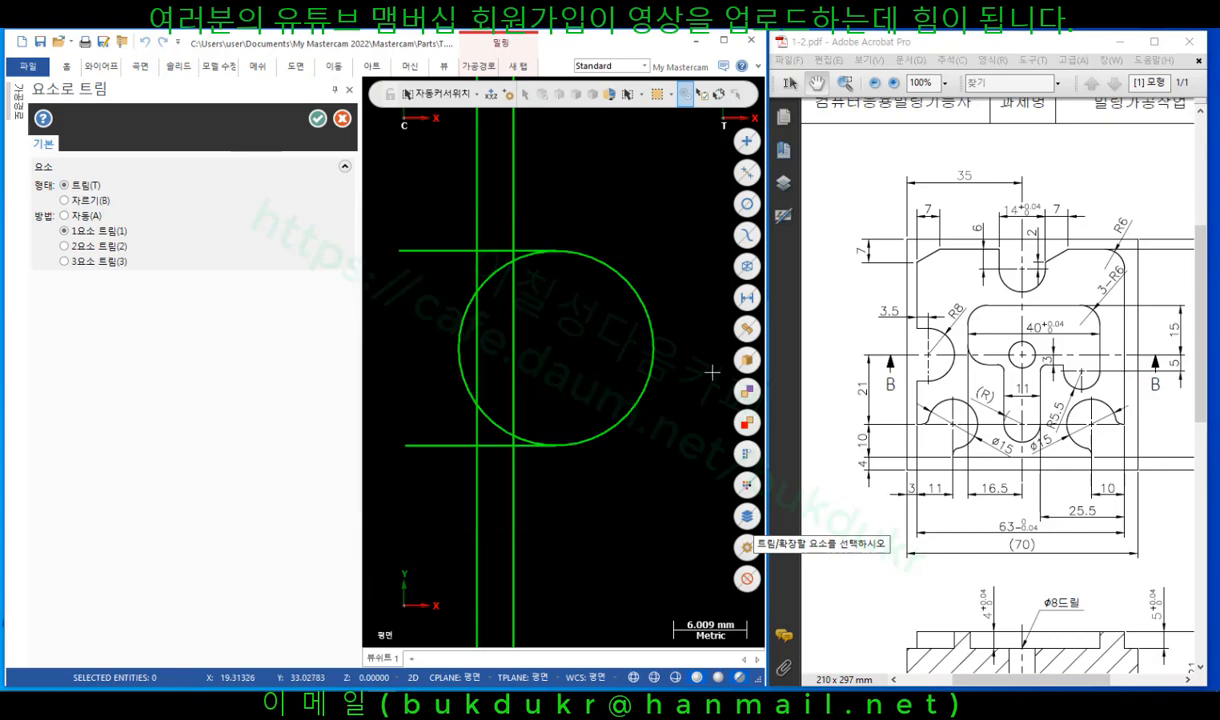
pyautogui.click(600, 262)
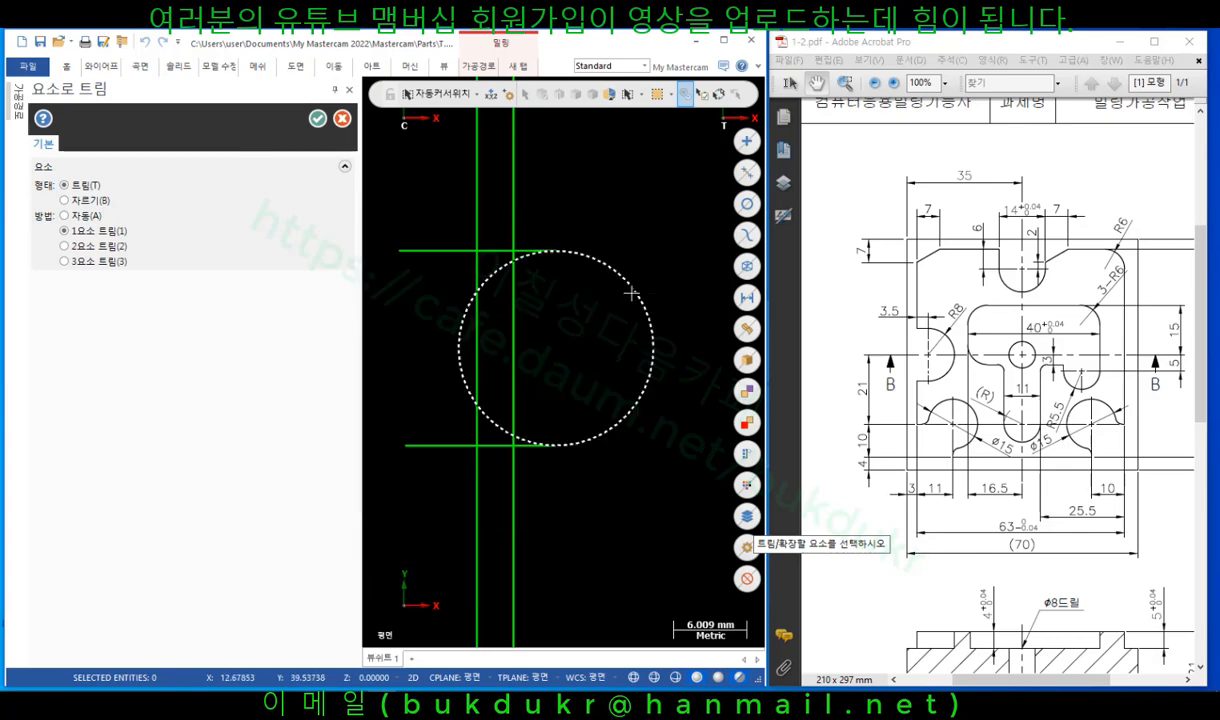
pyautogui.click(528, 246)
pyautogui.click(652, 347)
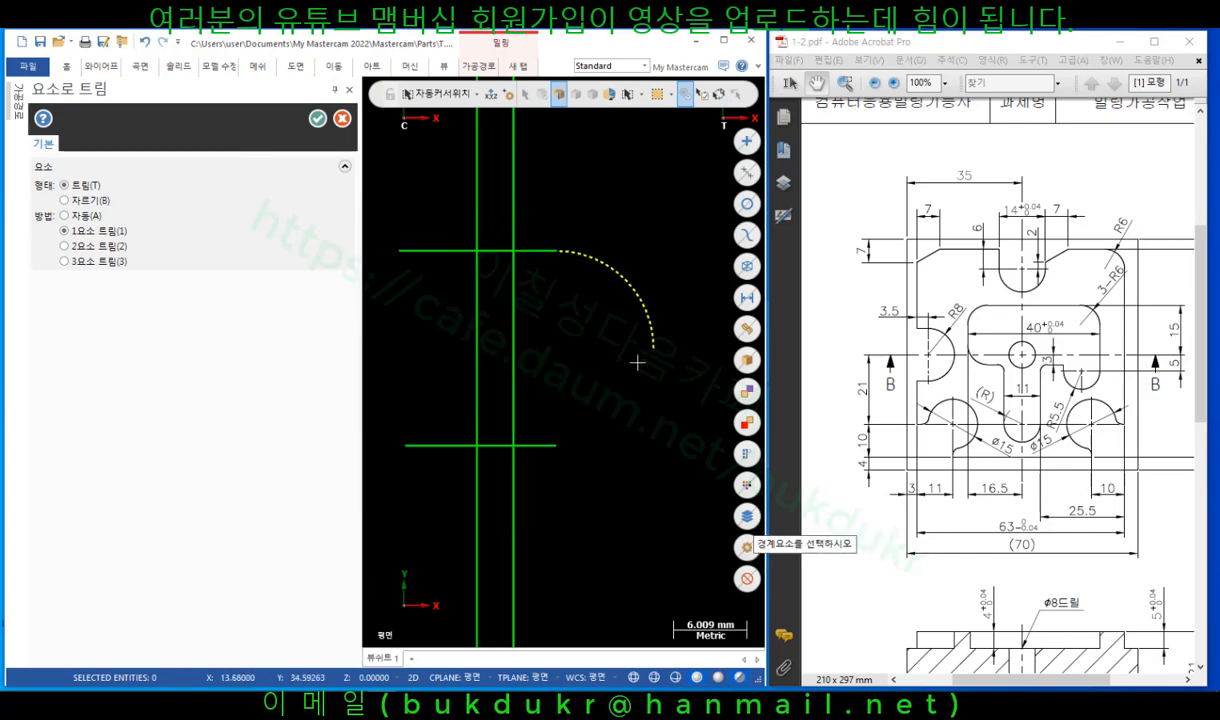
pyautogui.click(548, 453)
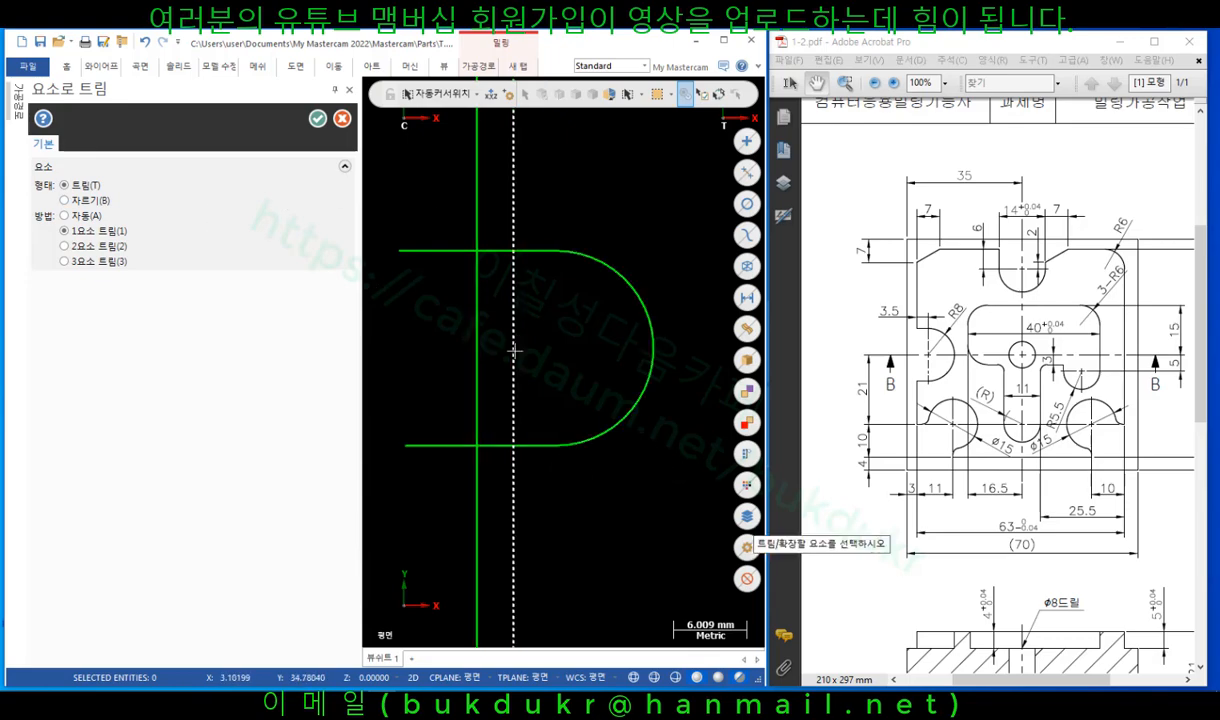
# Divide-trim the inner vertical edge across the R8 notch opening and the horizontal line ends extending left of that edge.
pyautogui.click(102, 66)
pyautogui.click(599, 95)
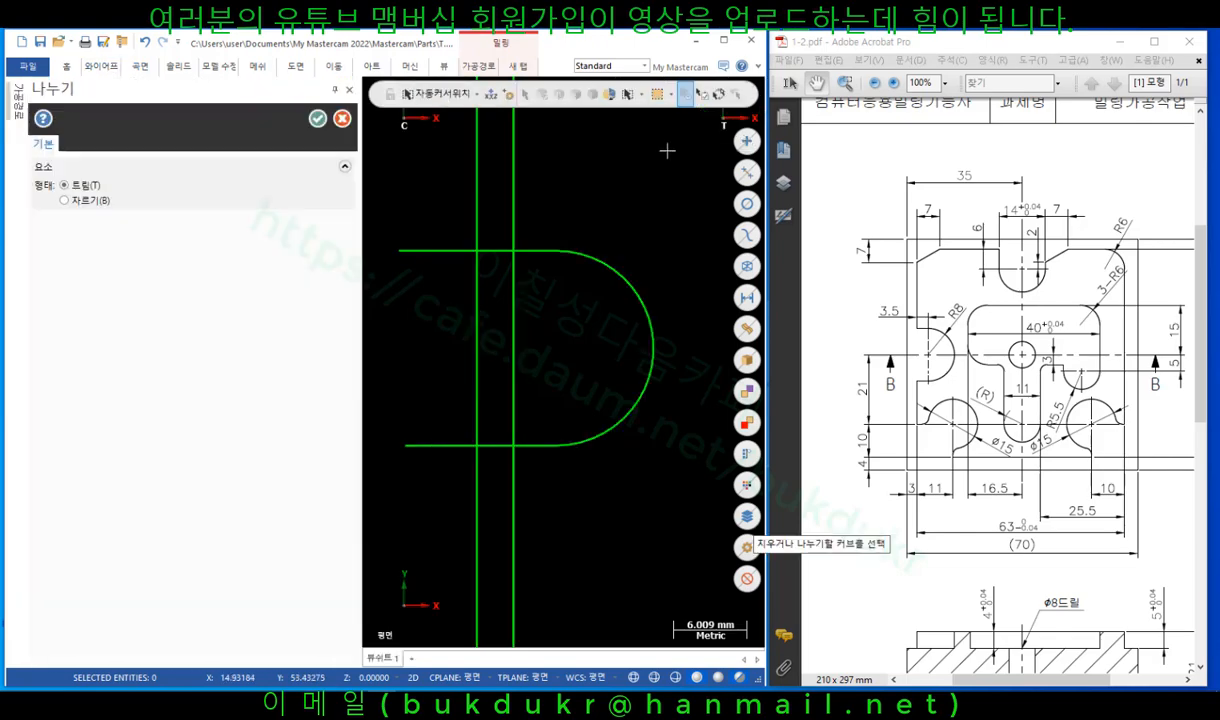
pyautogui.click(498, 250)
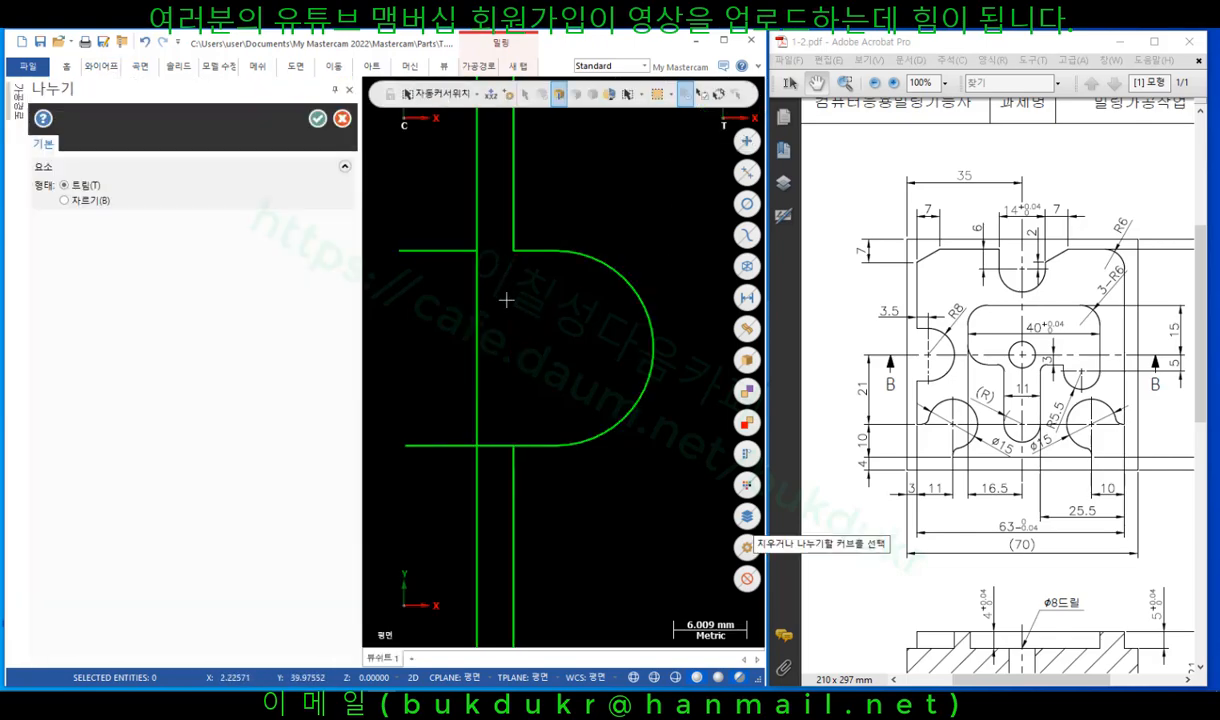
pyautogui.click(499, 434)
pyautogui.click(430, 445)
pyautogui.click(420, 250)
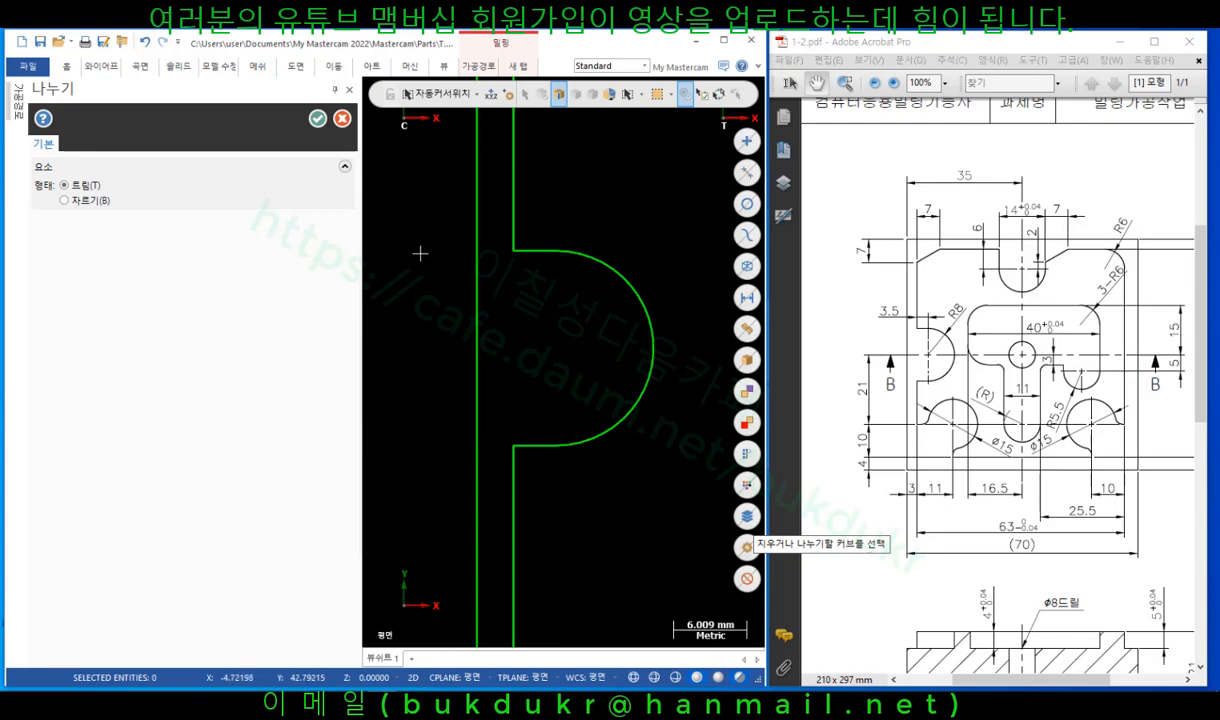
pyautogui.click(319, 120)
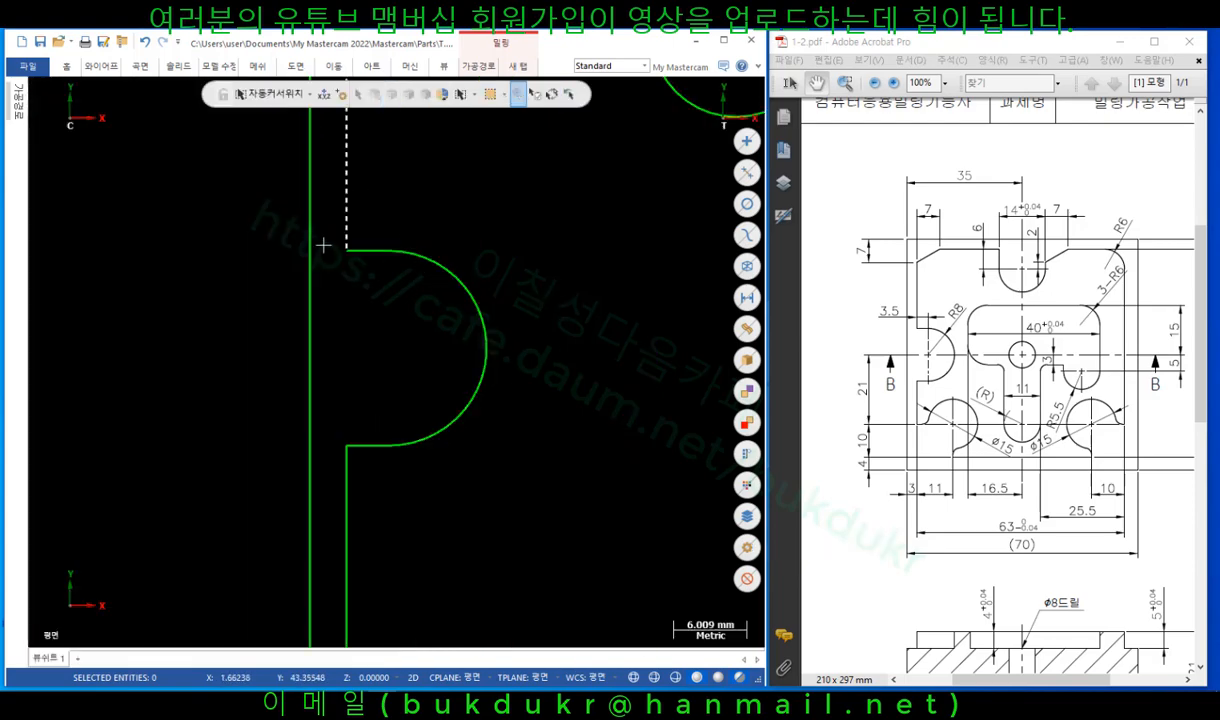
# Draw a circle of diameter 15 mm with its centre at X14 Y14 in the part's lower left corner.
pyautogui.scroll(-4, 388, 216)
pyautogui.scroll(4, 367, 491)
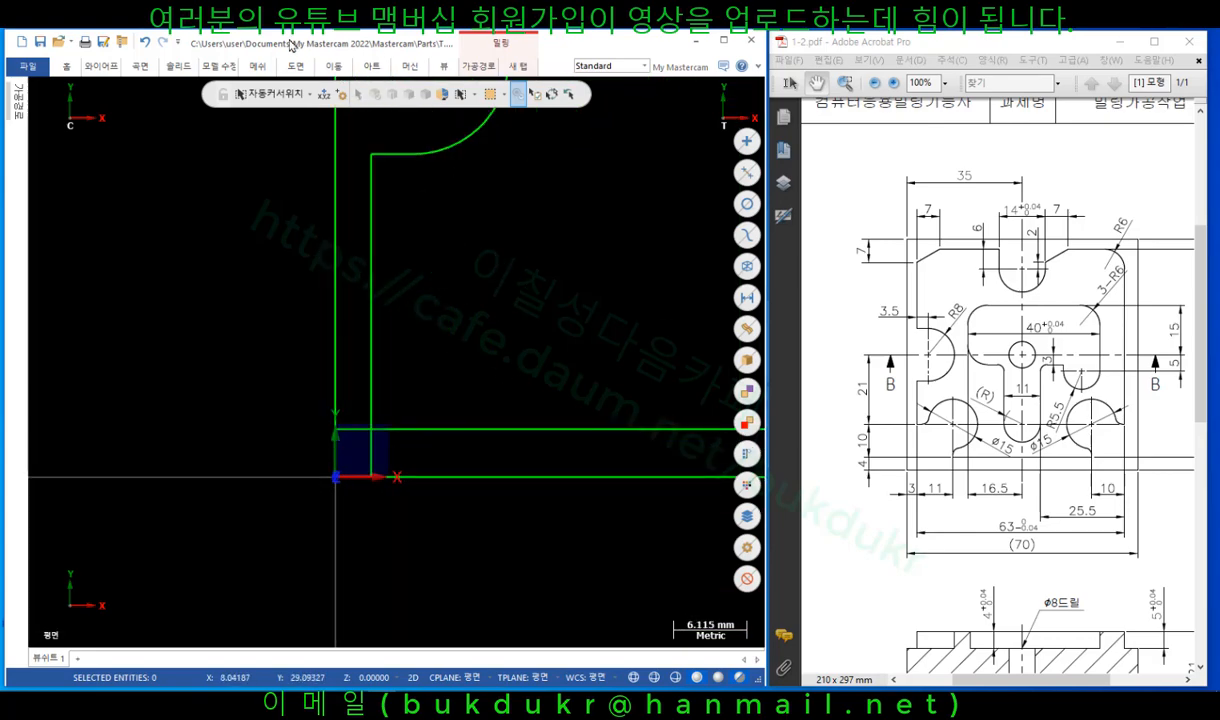
pyautogui.click(101, 66)
pyautogui.click(215, 86)
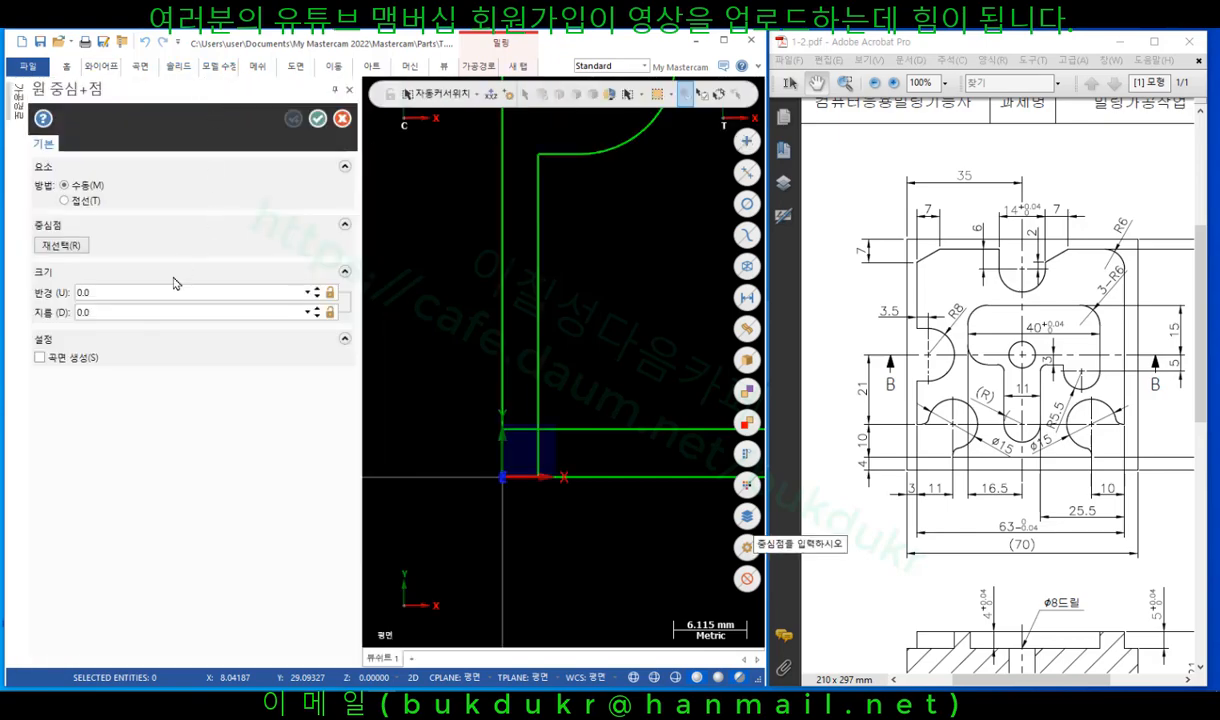
pyautogui.write('15')
pyautogui.press('Return')
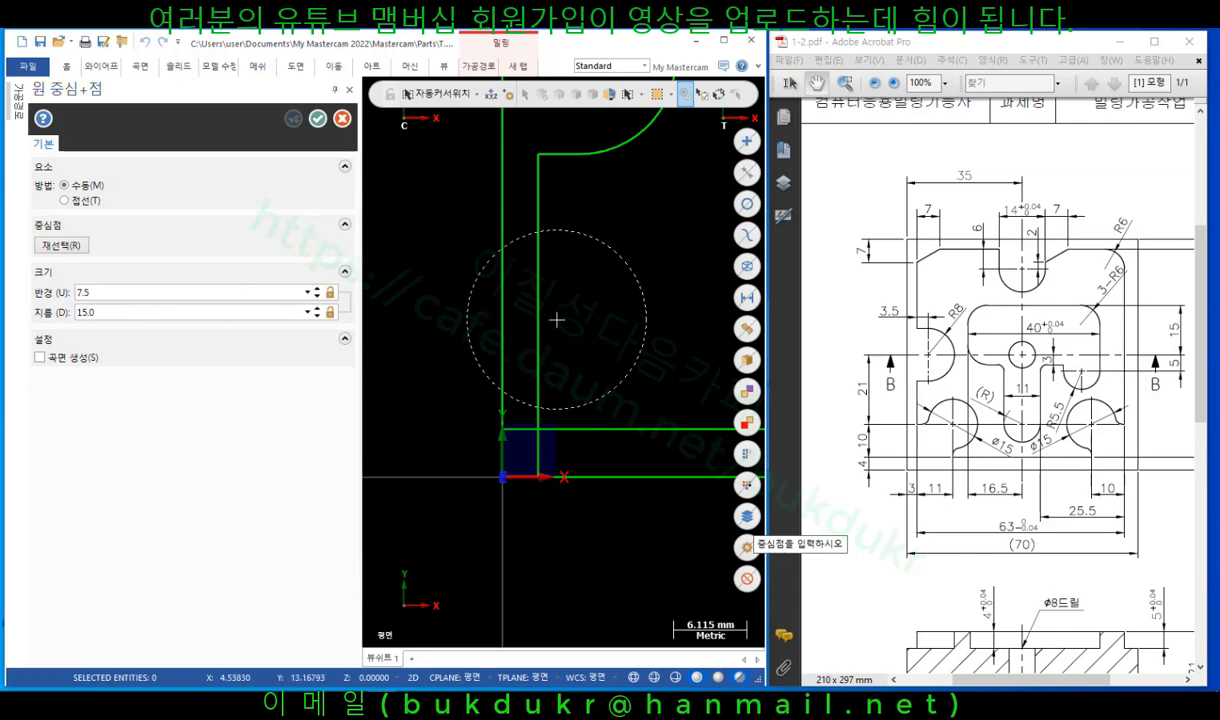
pyautogui.scroll(-2, 483, 316)
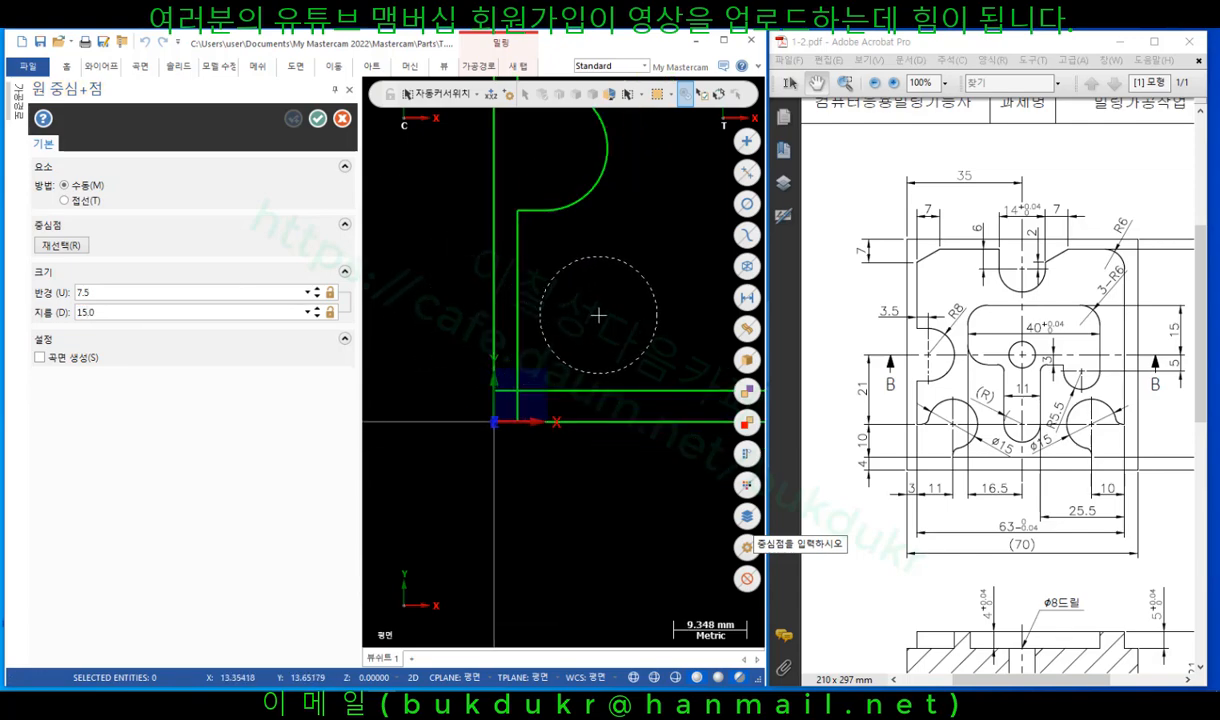
pyautogui.write('x')
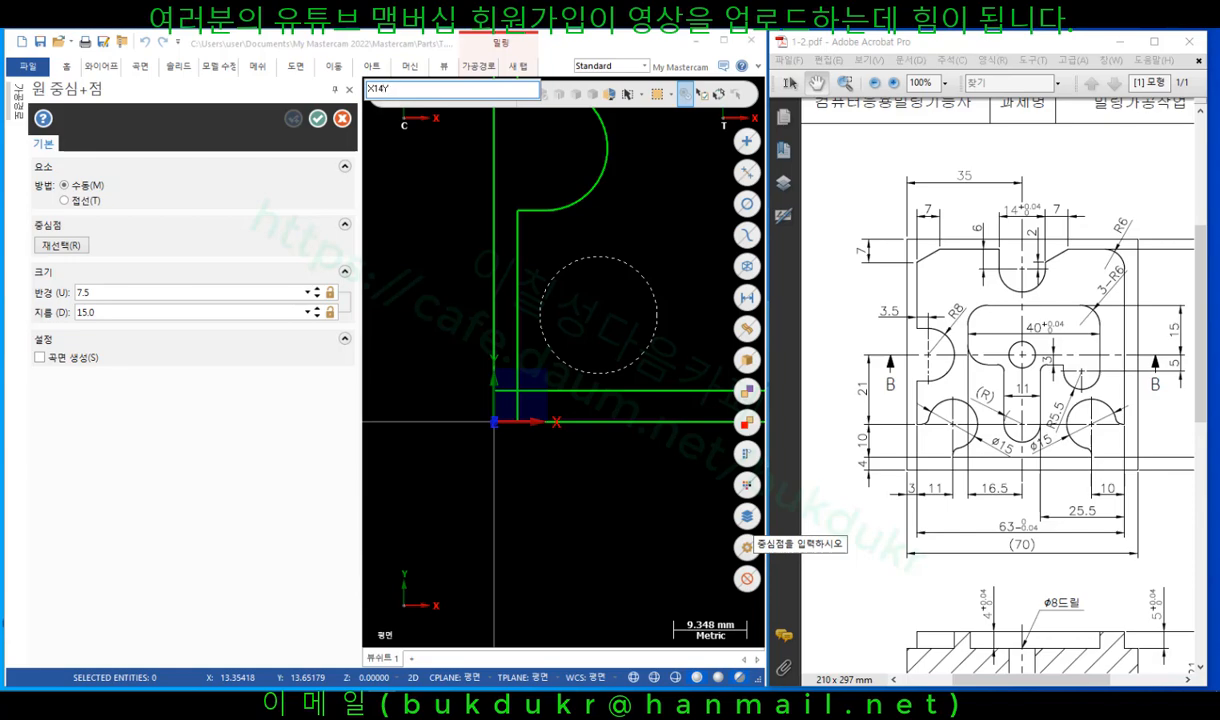
pyautogui.write('14Y14')
pyautogui.press('Return')
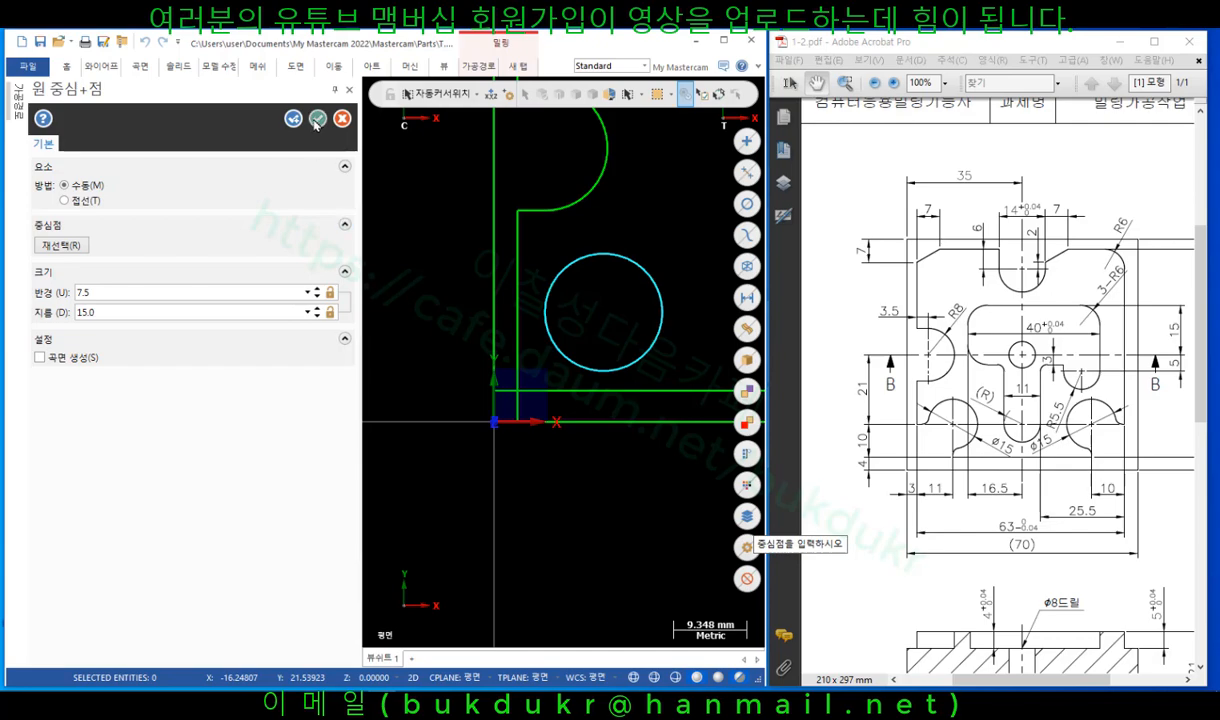
pyautogui.click(316, 120)
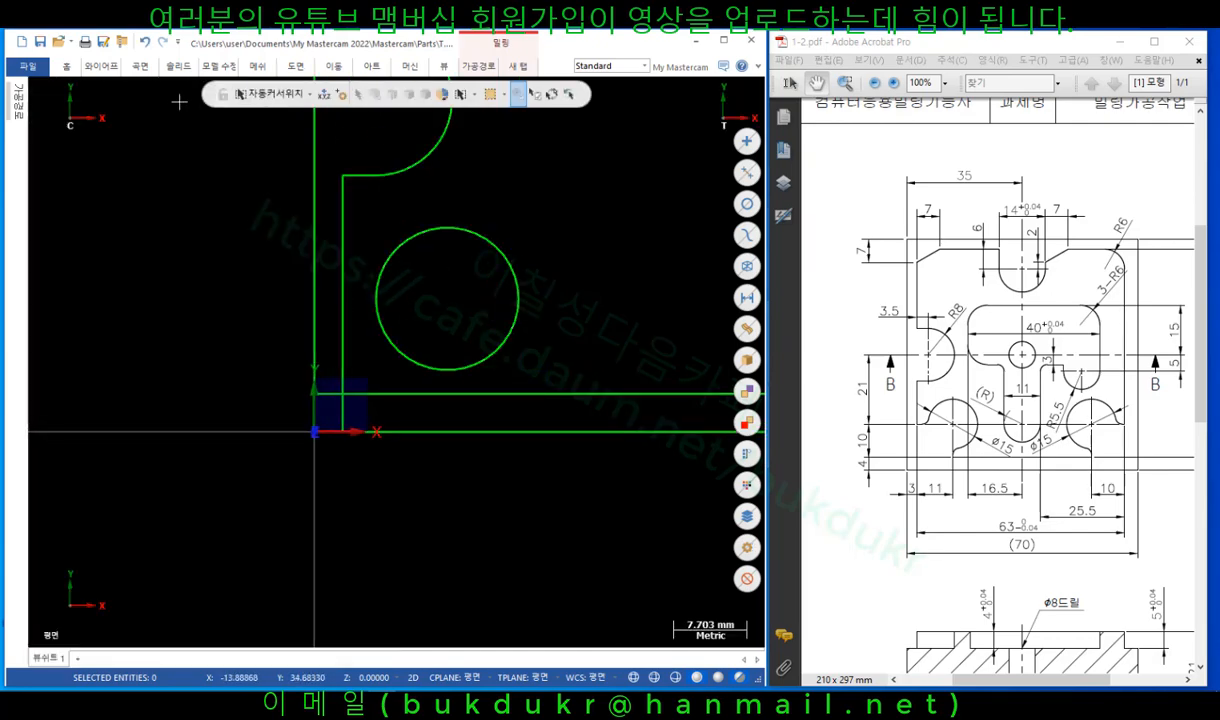
# Draw a vertical line down and a horizontal line left from the 15 mm circle's centre, both past the outer edges.
pyautogui.click(104, 67)
pyautogui.click(101, 97)
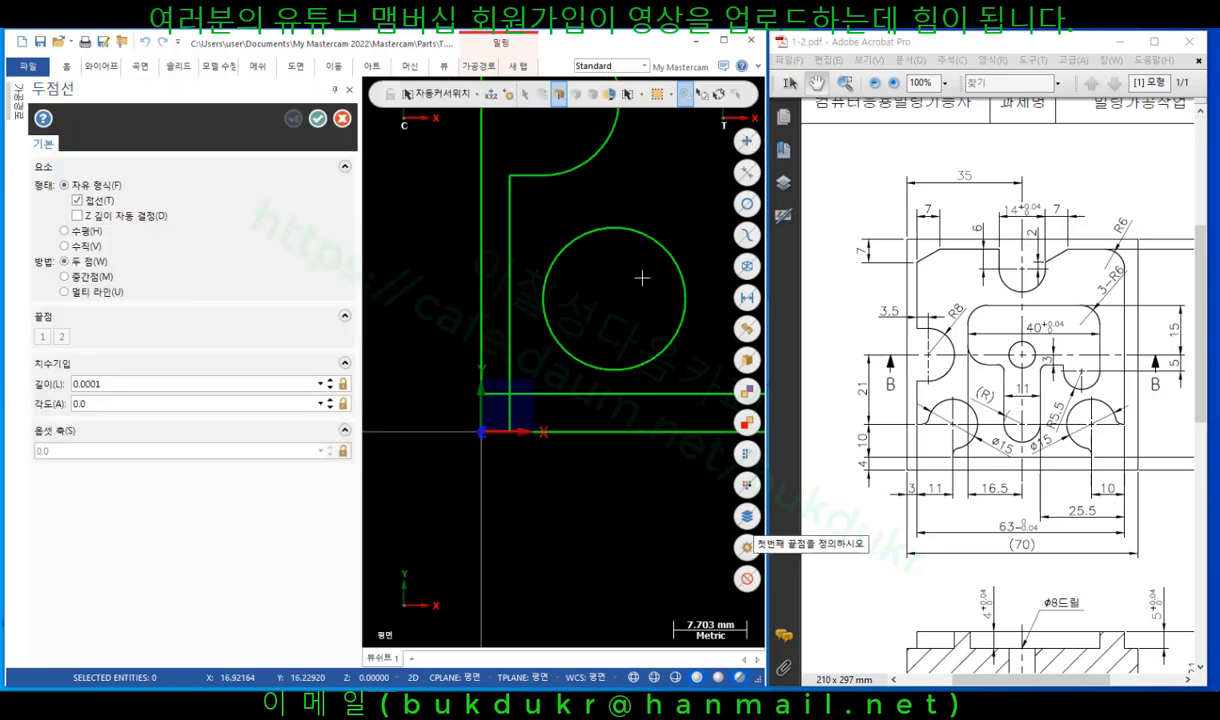
pyautogui.click(615, 300)
pyautogui.click(614, 505)
pyautogui.click(614, 298)
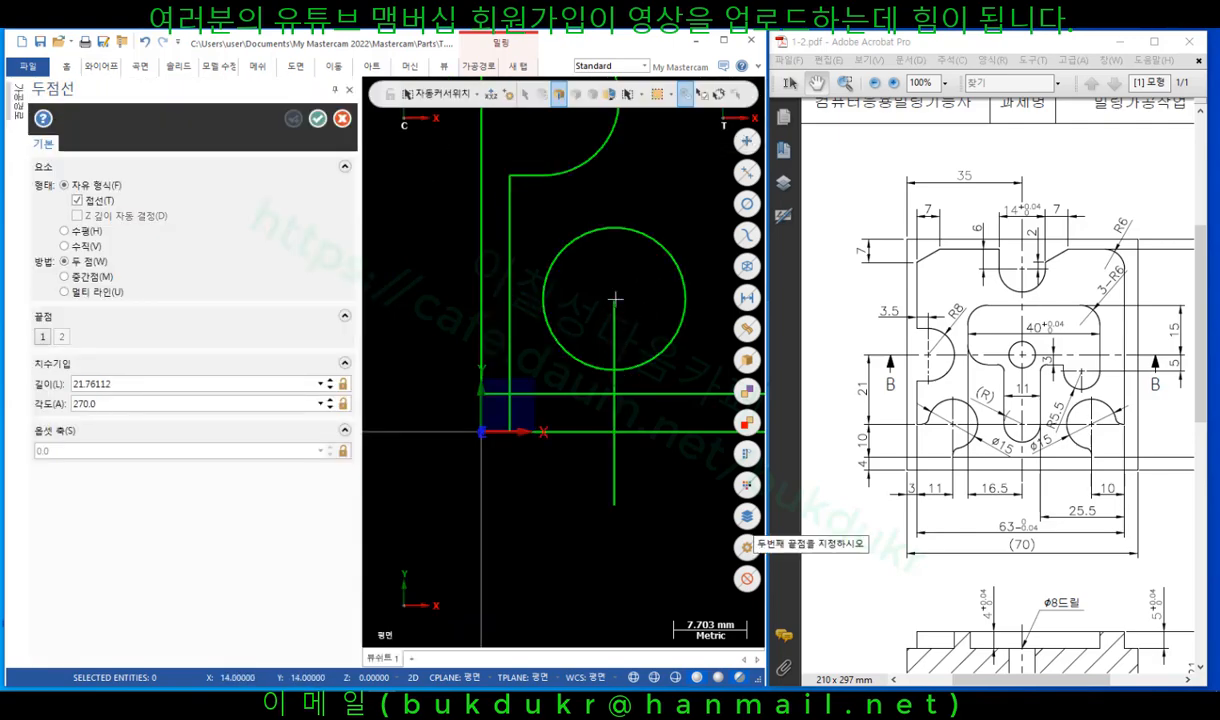
pyautogui.click(432, 298)
pyautogui.click(317, 119)
# Divide-trim the lower left quarter of the 15 mm circle and the two line segments inside the circle.
pyautogui.scroll(3, 296, 284)
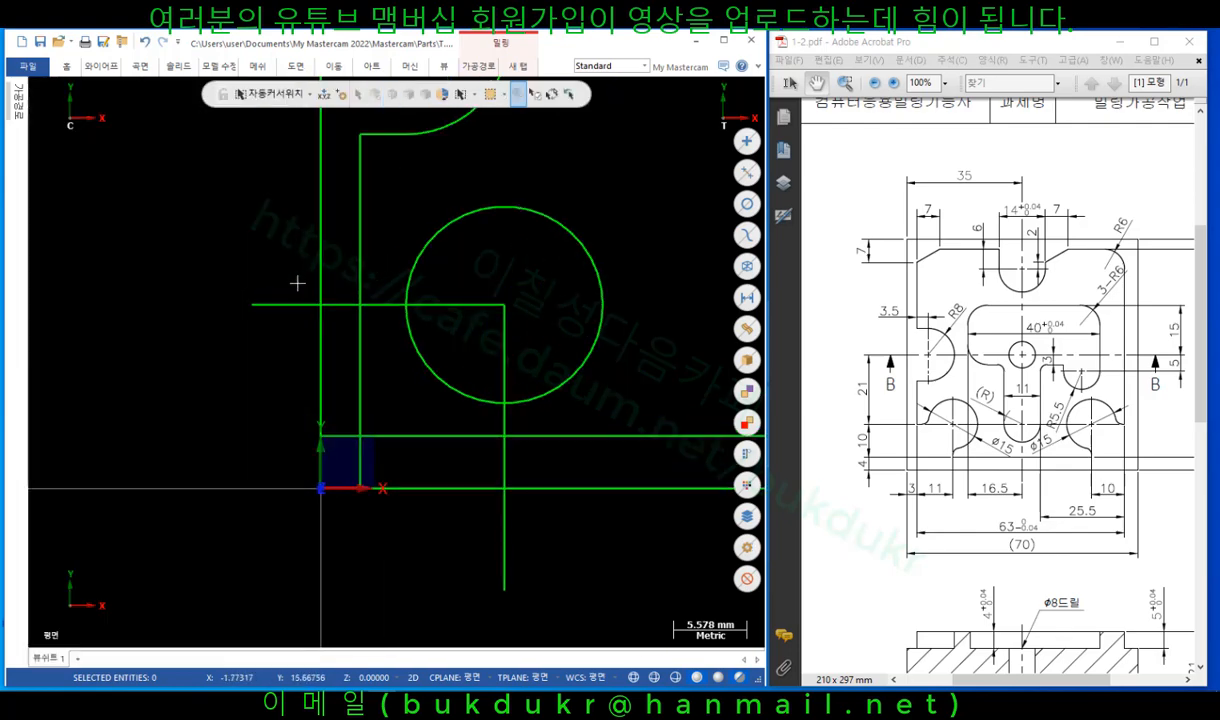
pyautogui.click(101, 66)
pyautogui.click(599, 97)
pyautogui.scroll(-2, 653, 259)
pyautogui.click(634, 352)
pyautogui.scroll(-2, 577, 328)
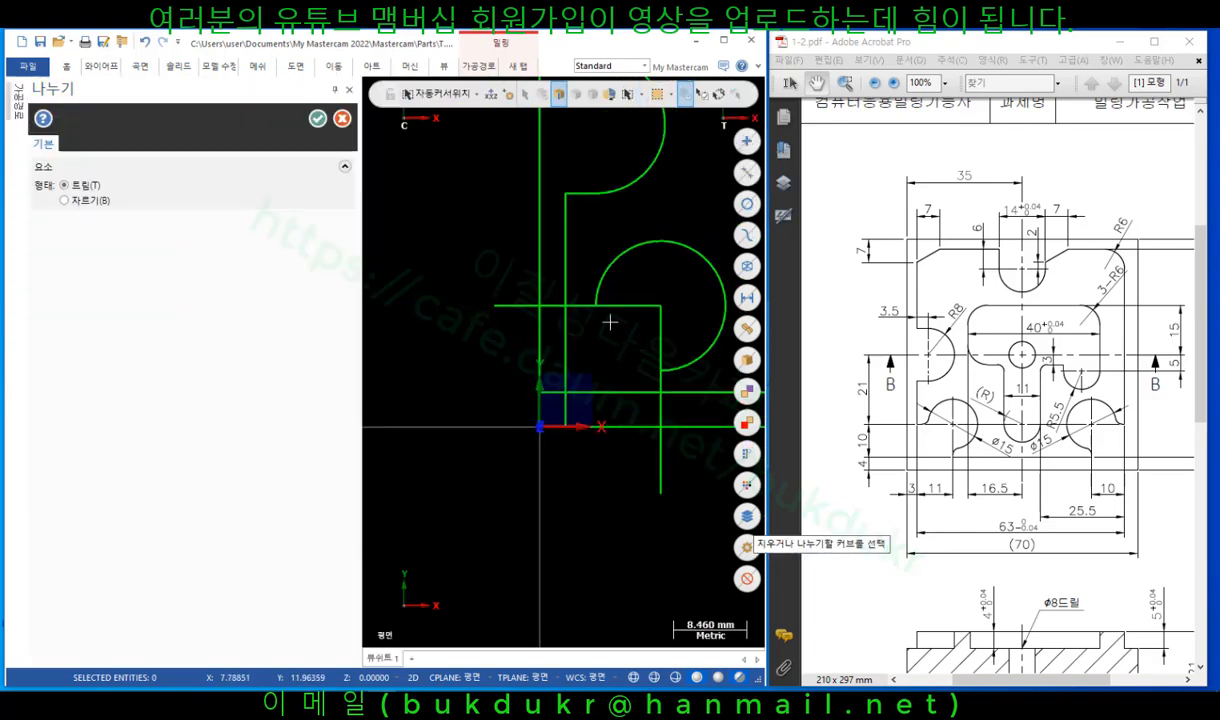
pyautogui.click(663, 298)
pyautogui.click(686, 328)
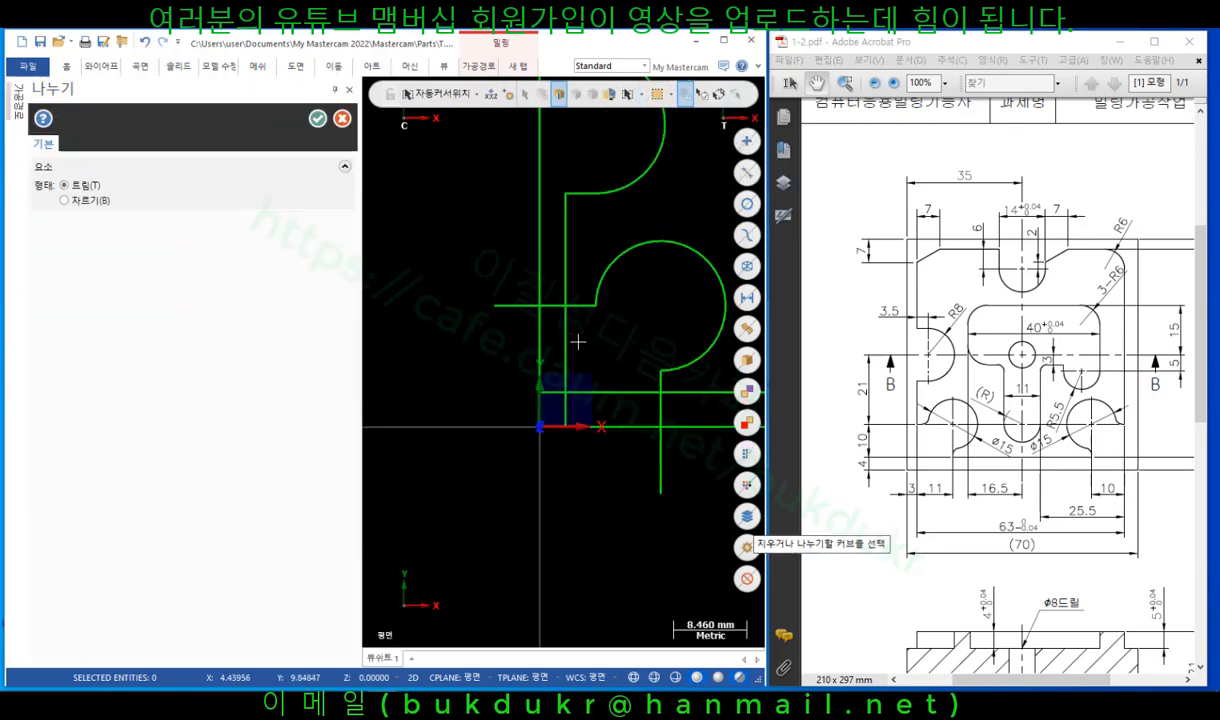
# Divide-trim the inner contour's lower left corner and the excess line ends, leaving a continuous contour around the 15 mm arc.
pyautogui.click(584, 392)
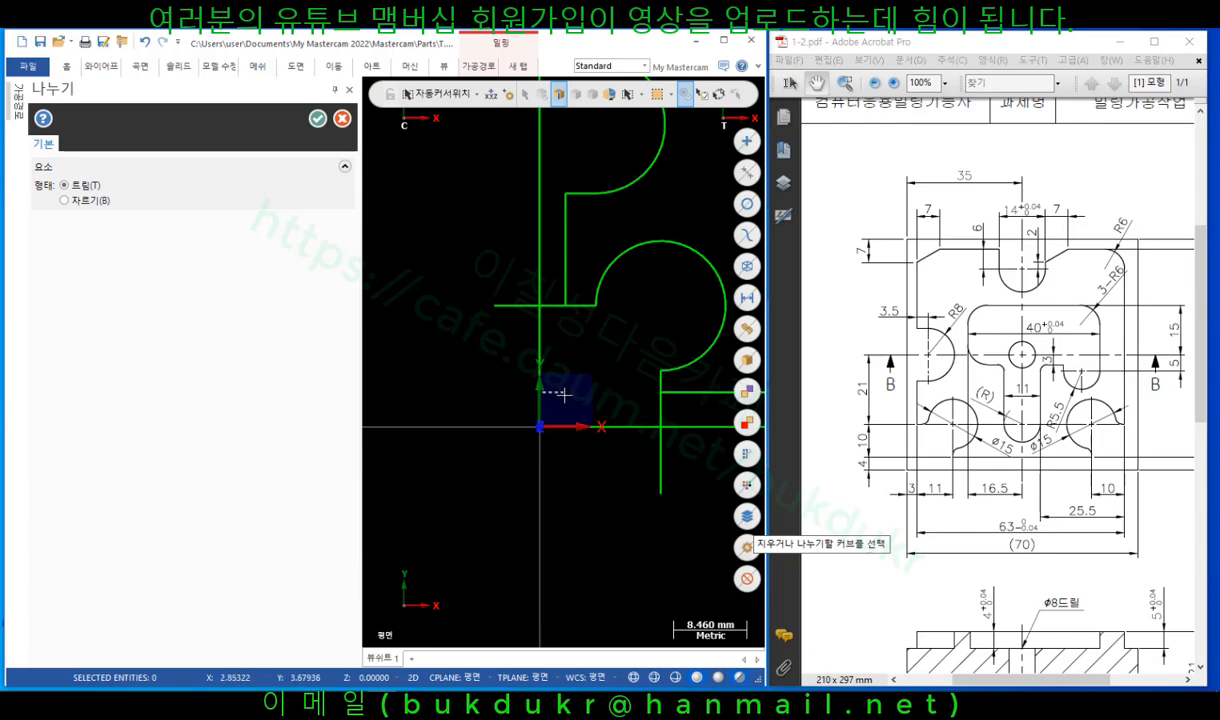
pyautogui.scroll(3, 600, 320)
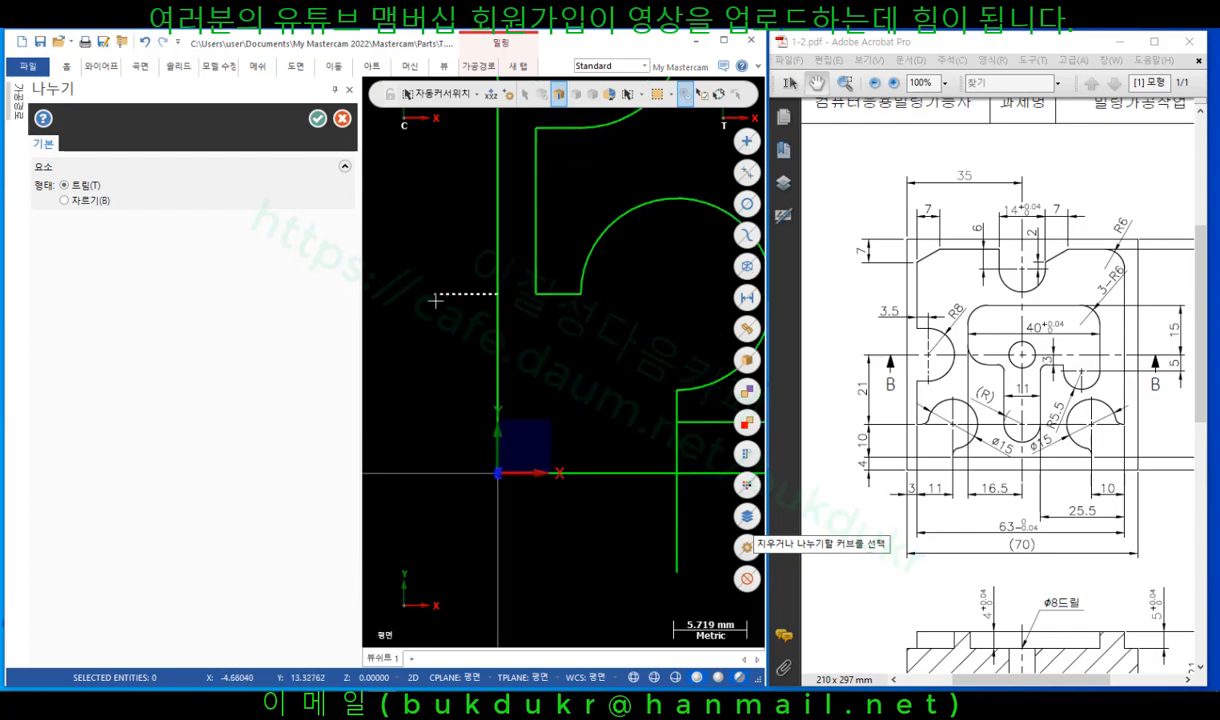
pyautogui.click(670, 450)
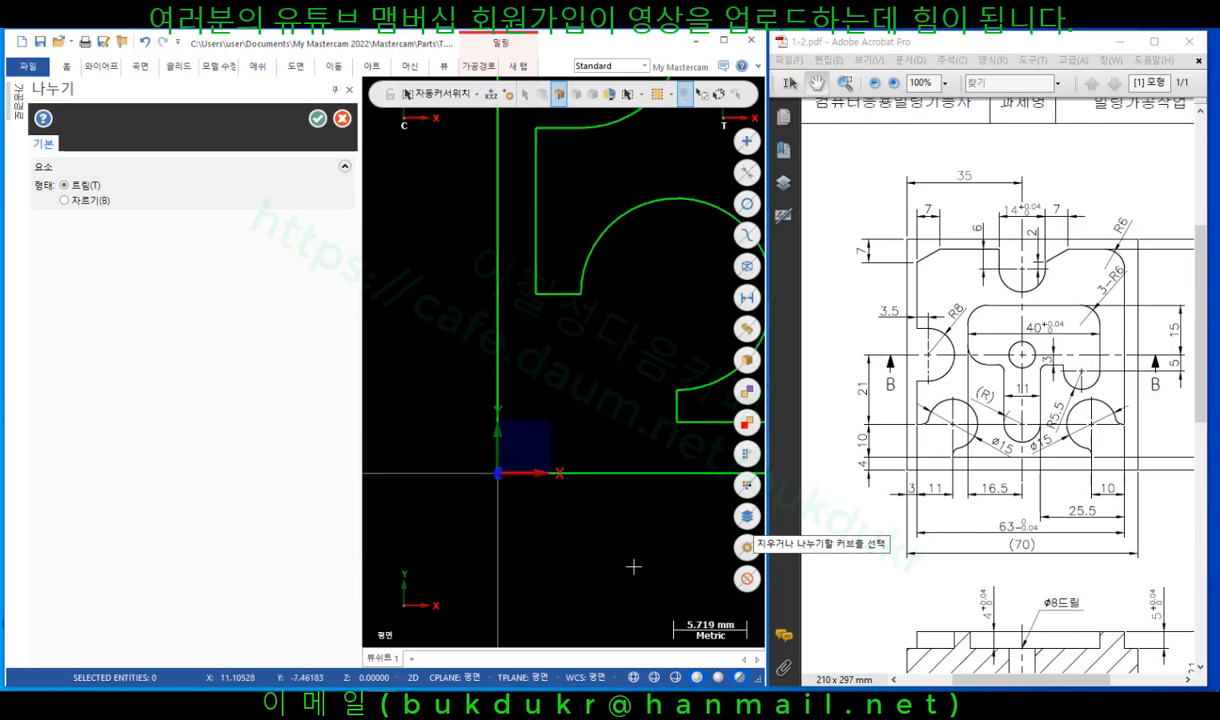
pyautogui.scroll(-1, 605, 558)
pyautogui.scroll(-2, 463, 357)
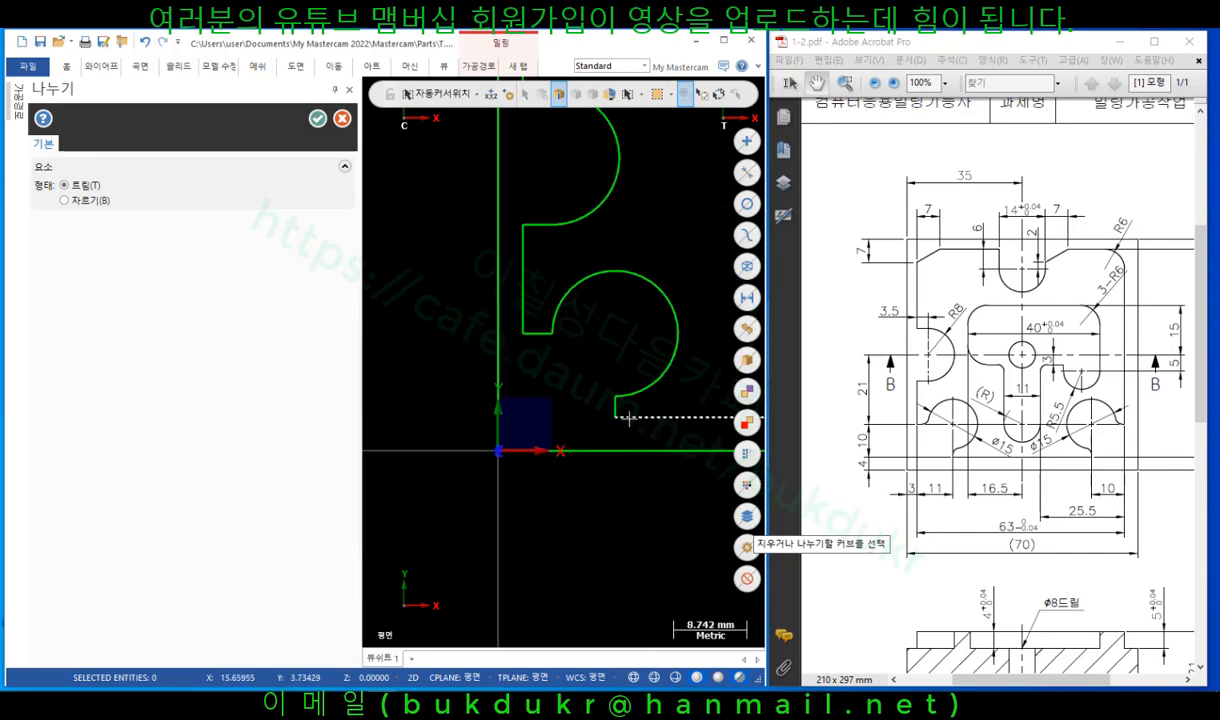
pyautogui.scroll(-4, 495, 355)
pyautogui.scroll(2, 663, 291)
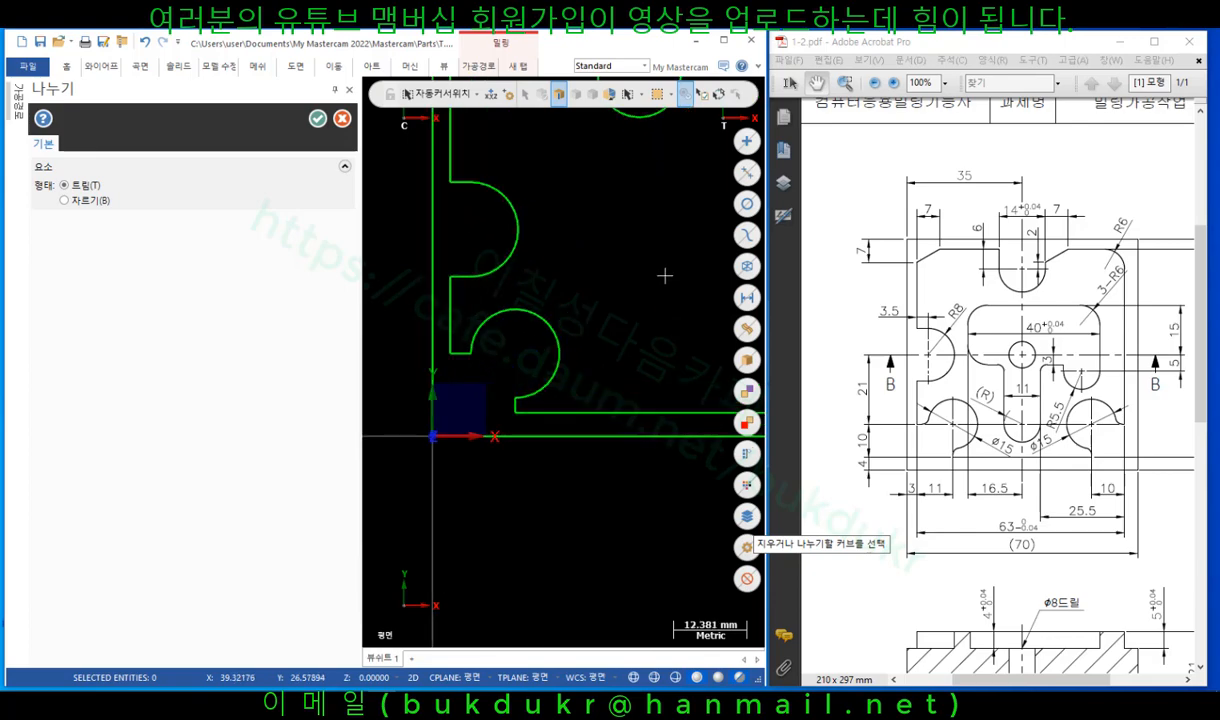
pyautogui.press('Escape')
# Draw a circle of diameter 15 mm centred at an offset of X-10 Y10 from the inner contour's lower right corner.
pyautogui.scroll(-2, 299, 321)
pyautogui.scroll(3, 440, 328)
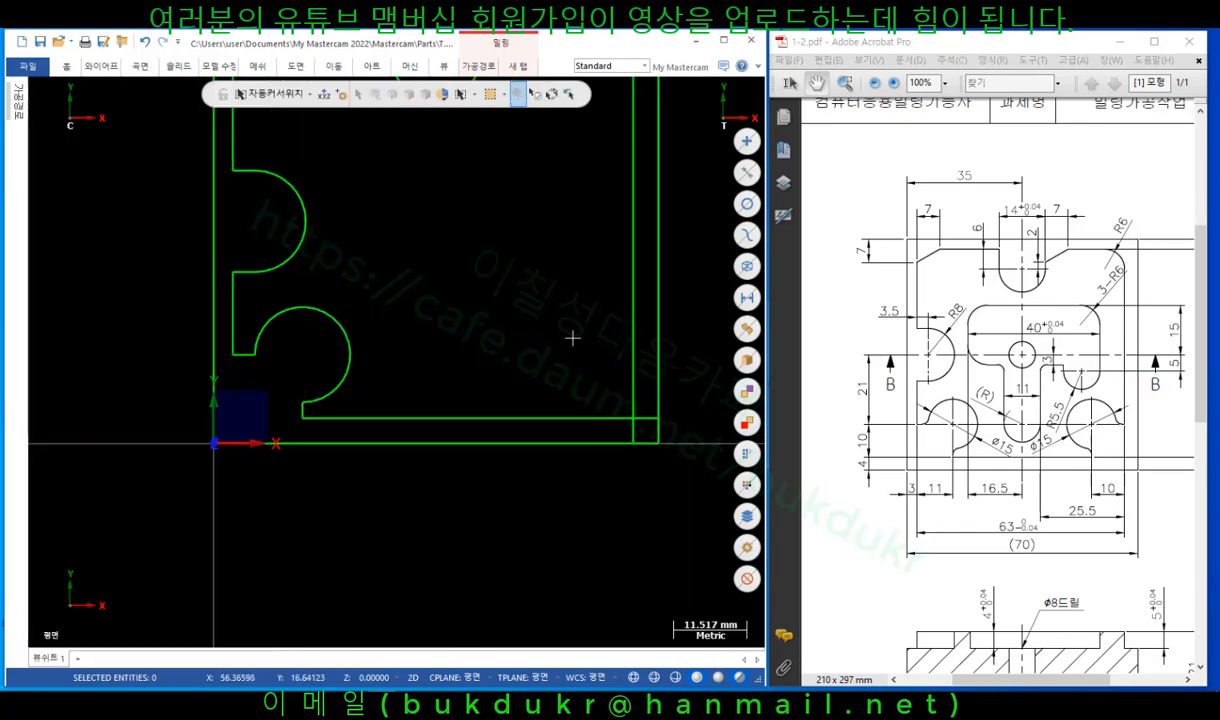
pyautogui.scroll(2, 569, 332)
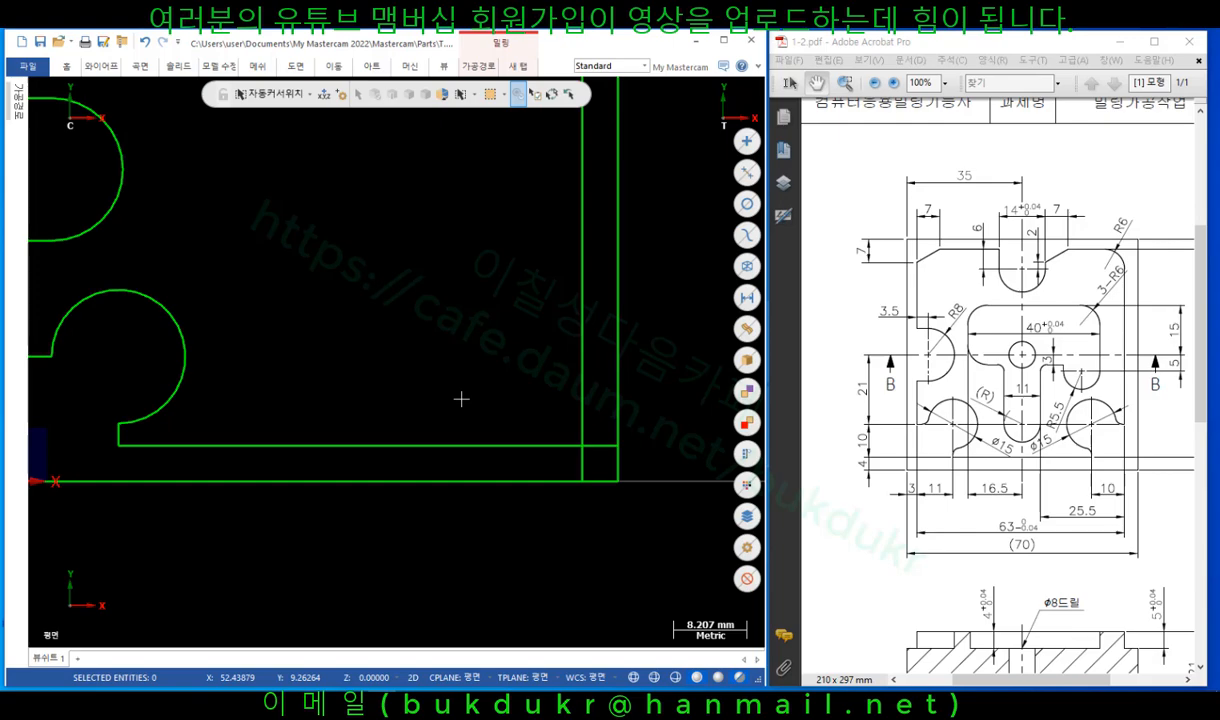
pyautogui.scroll(-4, 630, 357)
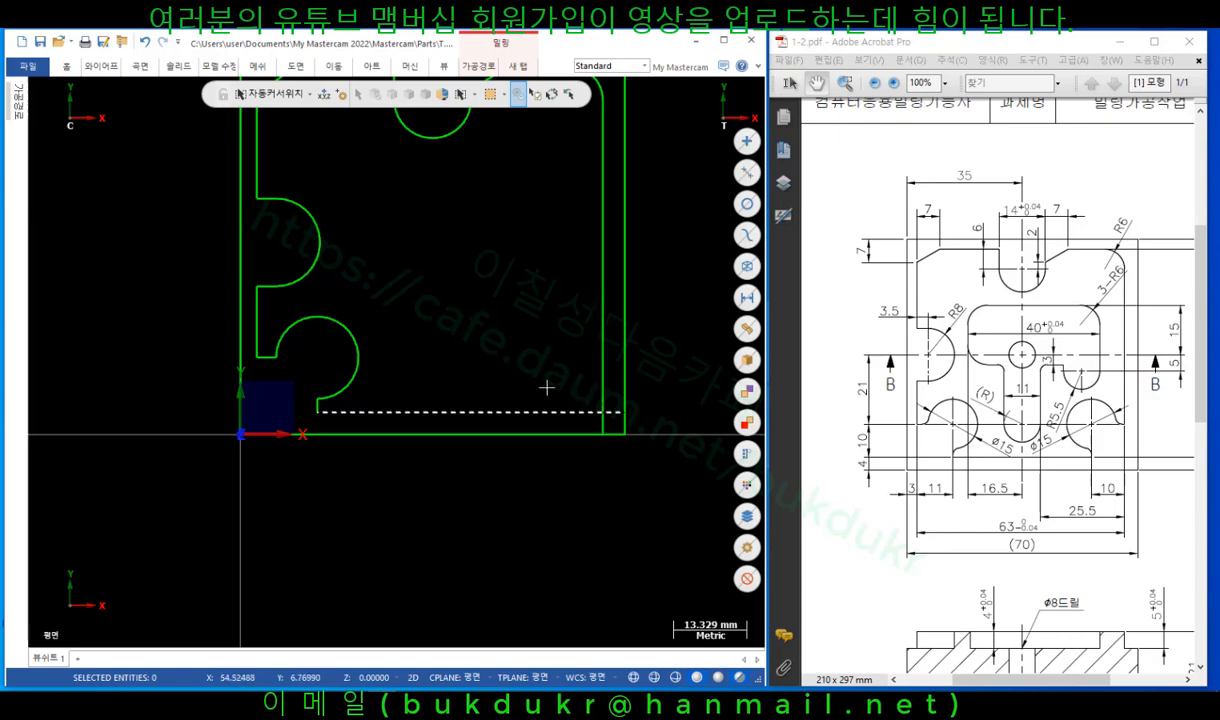
pyautogui.click(113, 67)
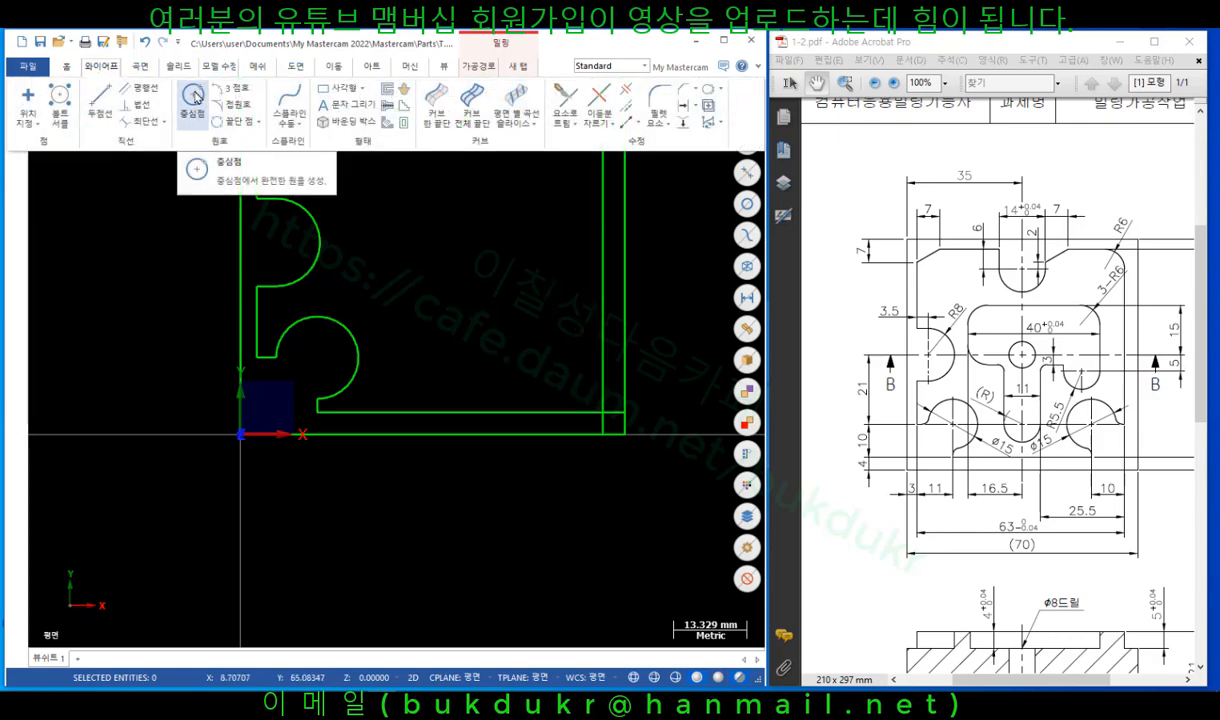
pyautogui.click(193, 96)
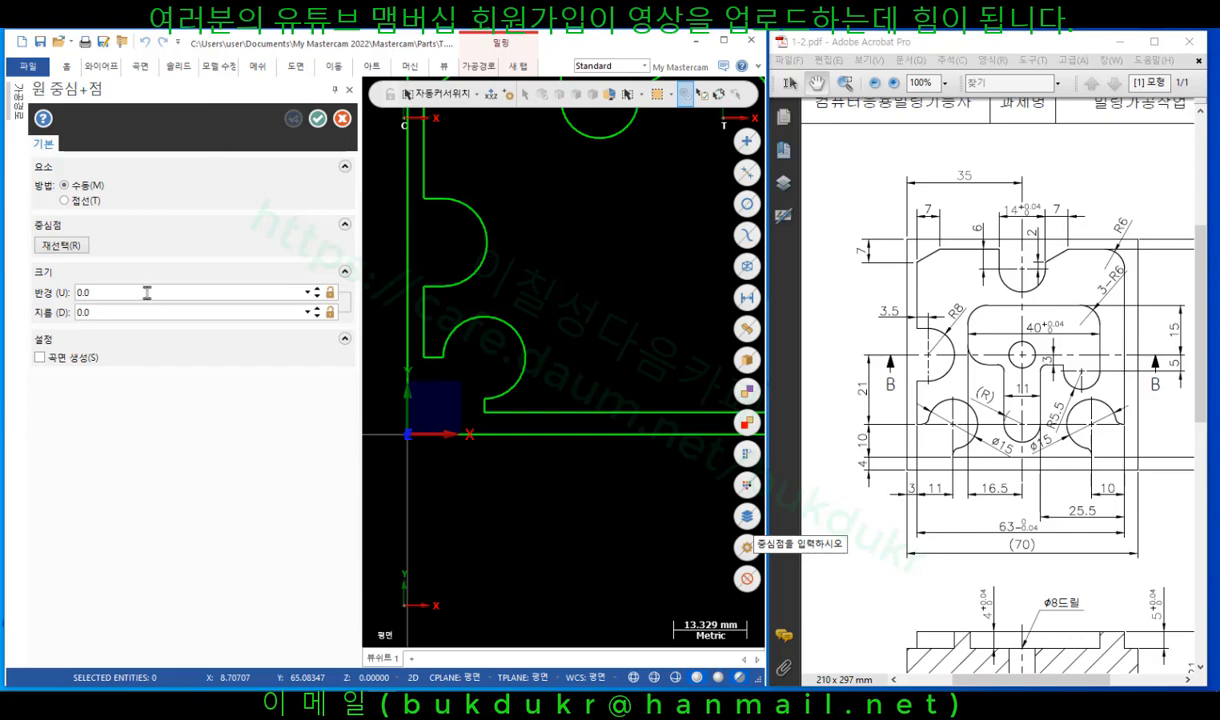
pyautogui.click(150, 312)
pyautogui.write('15')
pyautogui.scroll(-5, 398, 334)
pyautogui.scroll(5, 593, 345)
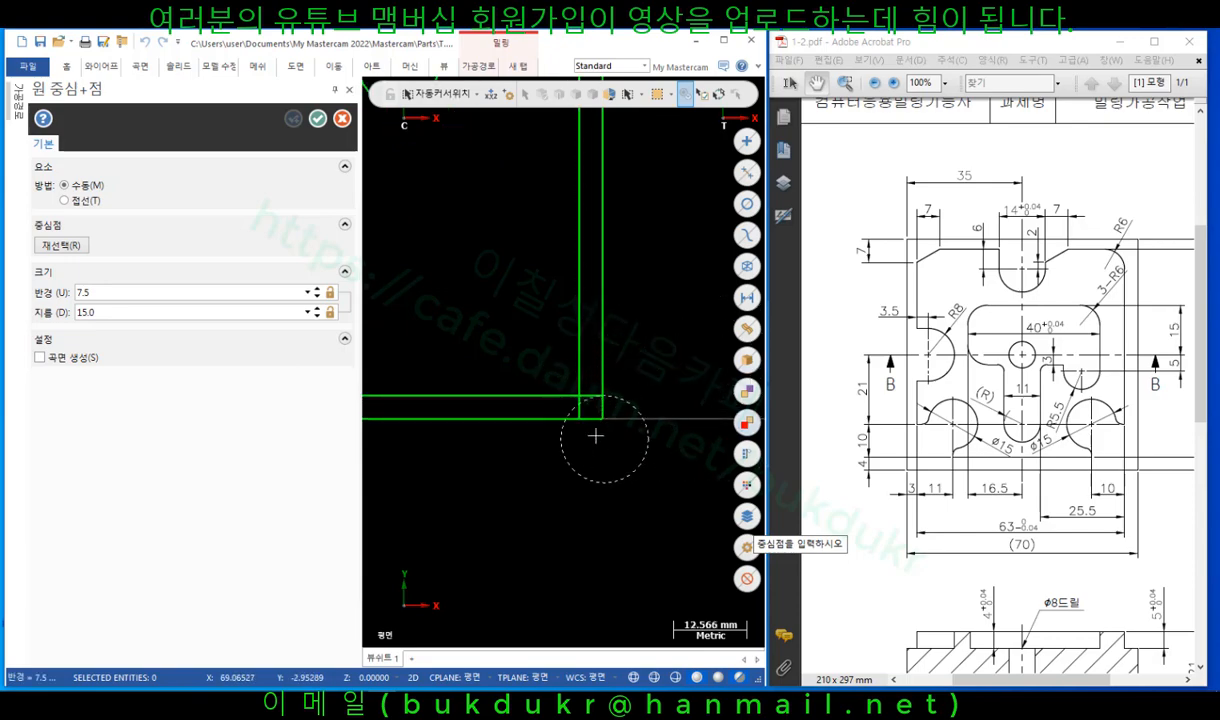
pyautogui.keyDown('shift'); pyautogui.click(579, 396); pyautogui.keyUp('shift')
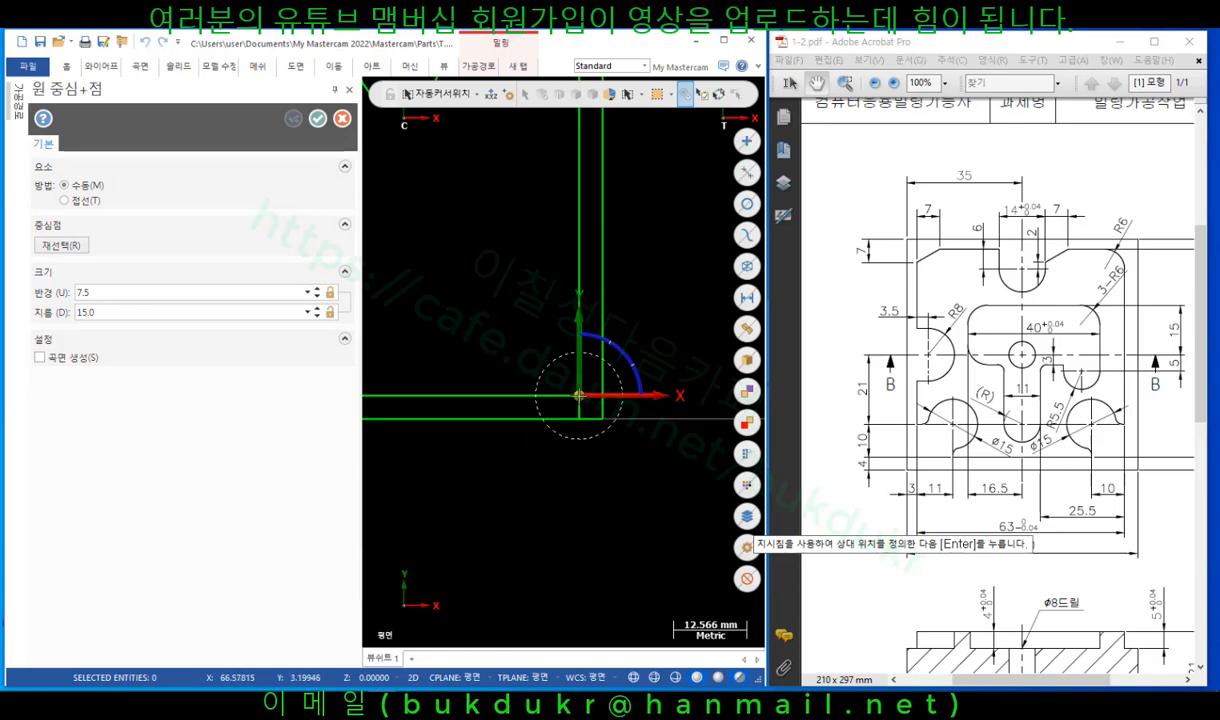
pyautogui.moveTo(579, 396); pyautogui.dragTo(539, 485)
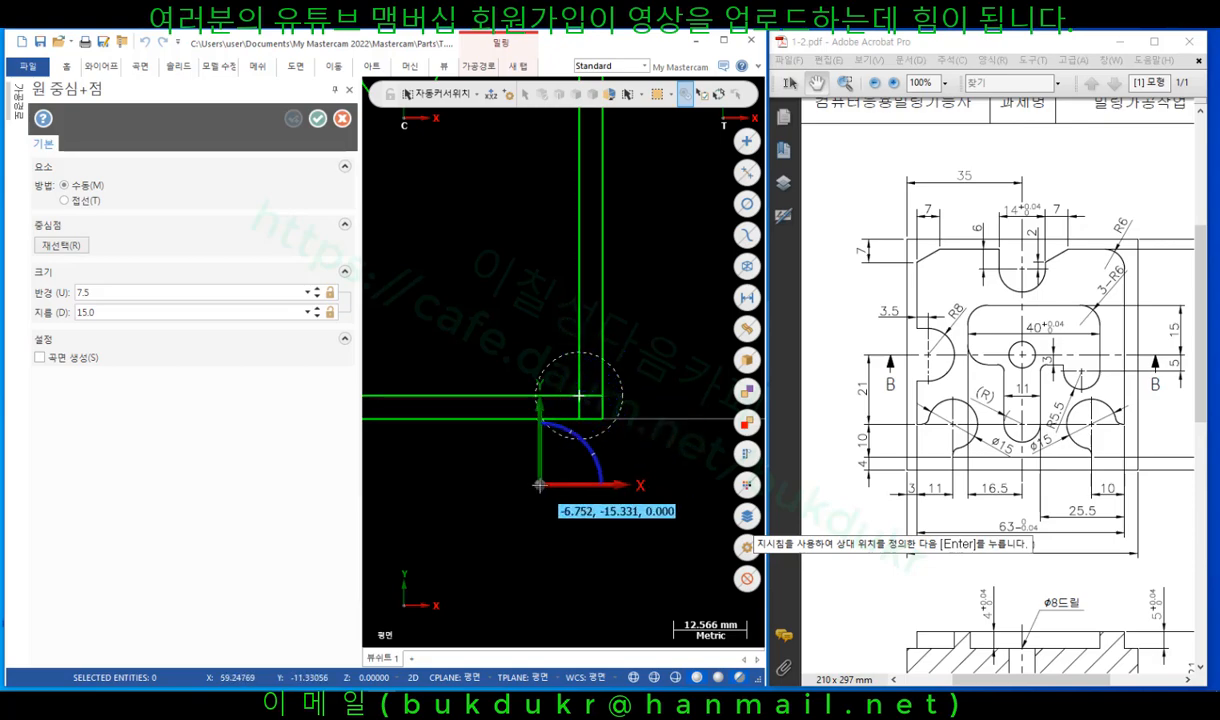
pyautogui.press('x')
pyautogui.write('-10Y10')
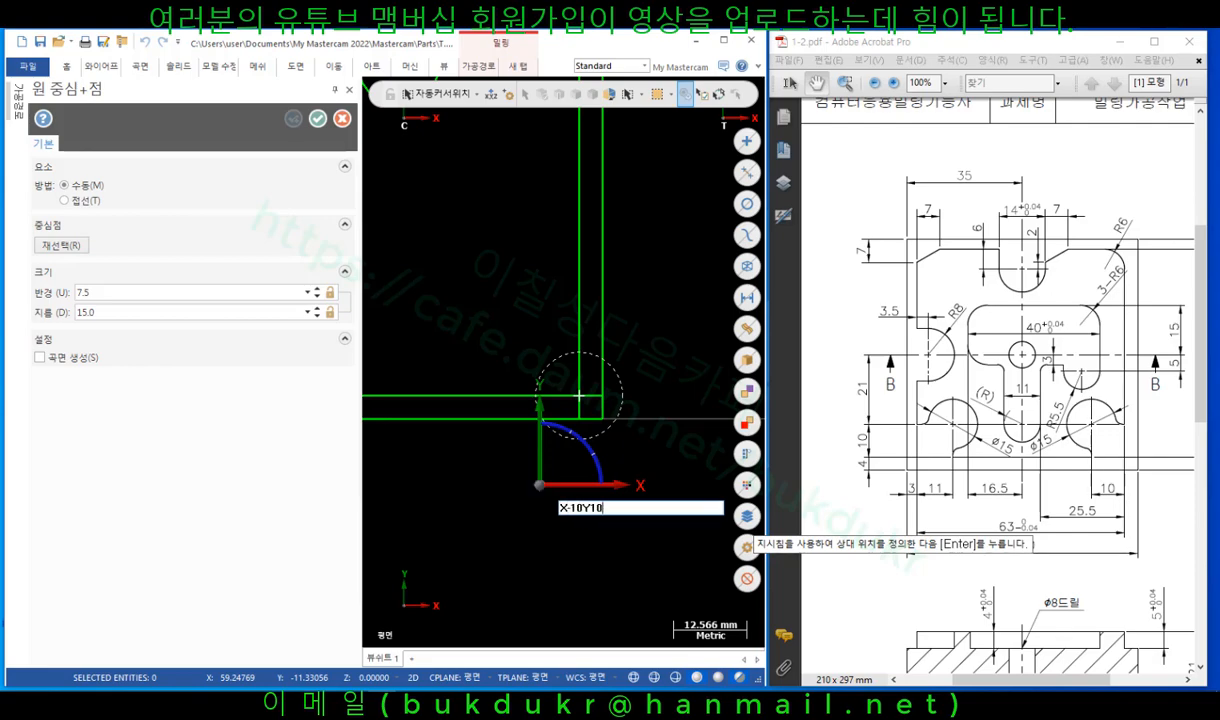
pyautogui.press('Return')
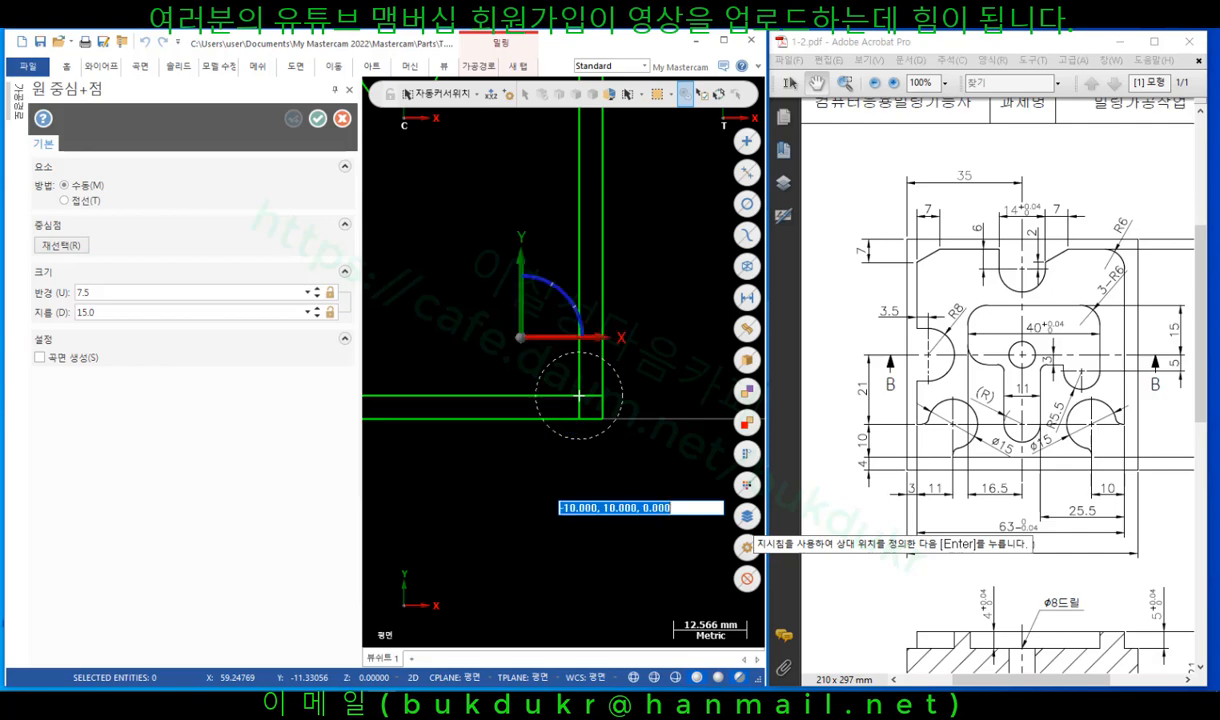
pyautogui.press('Return')
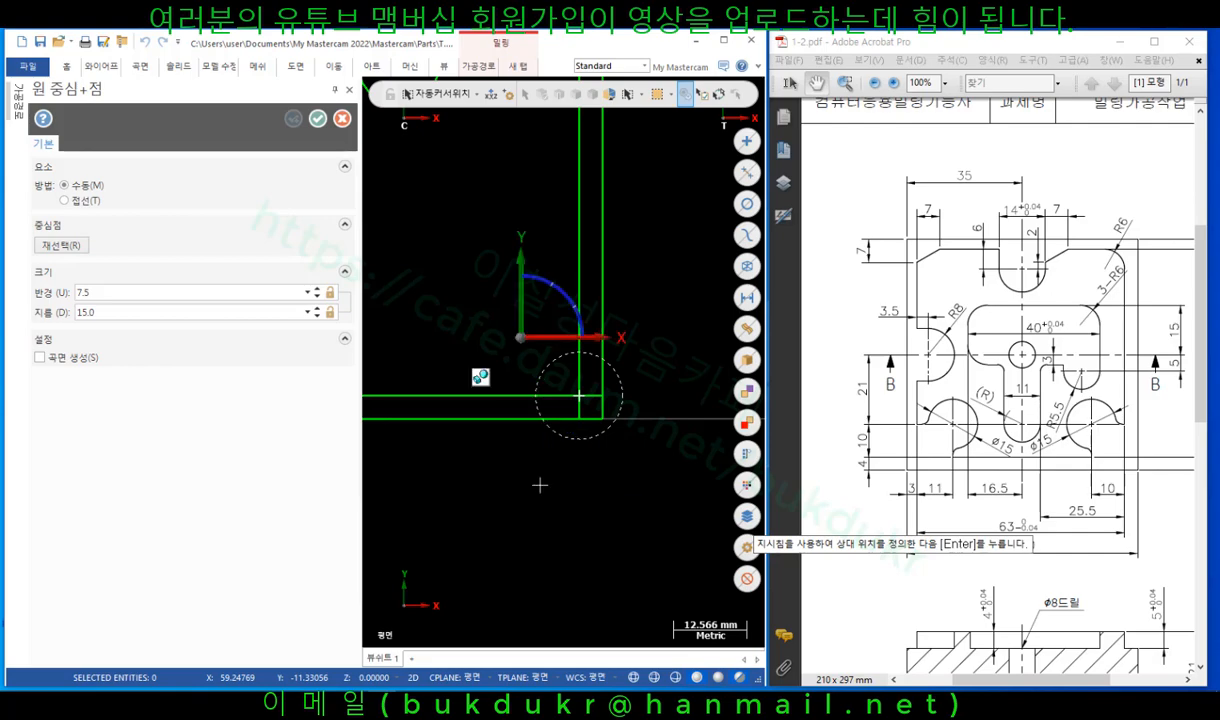
pyautogui.press('Return')
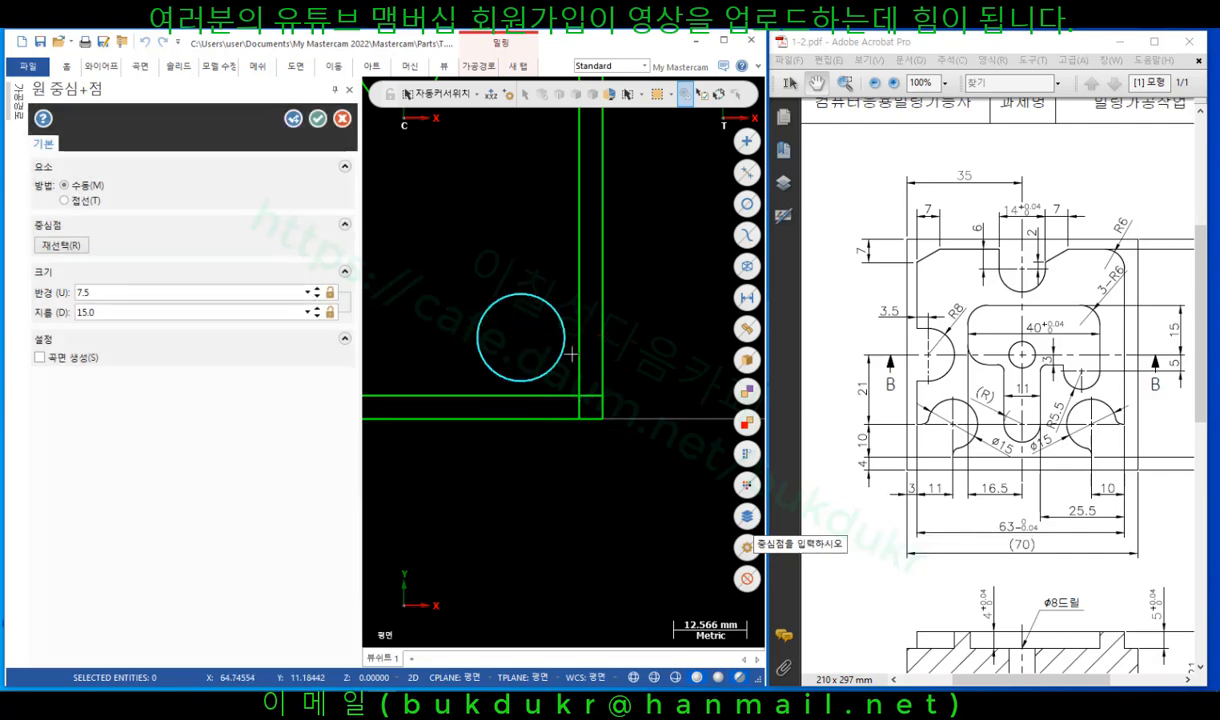
pyautogui.click(316, 118)
# Draw a vertical line down and a horizontal line right from the lower right 15 mm circle's centre, both past the outer edges.
pyautogui.scroll(3, 259, 335)
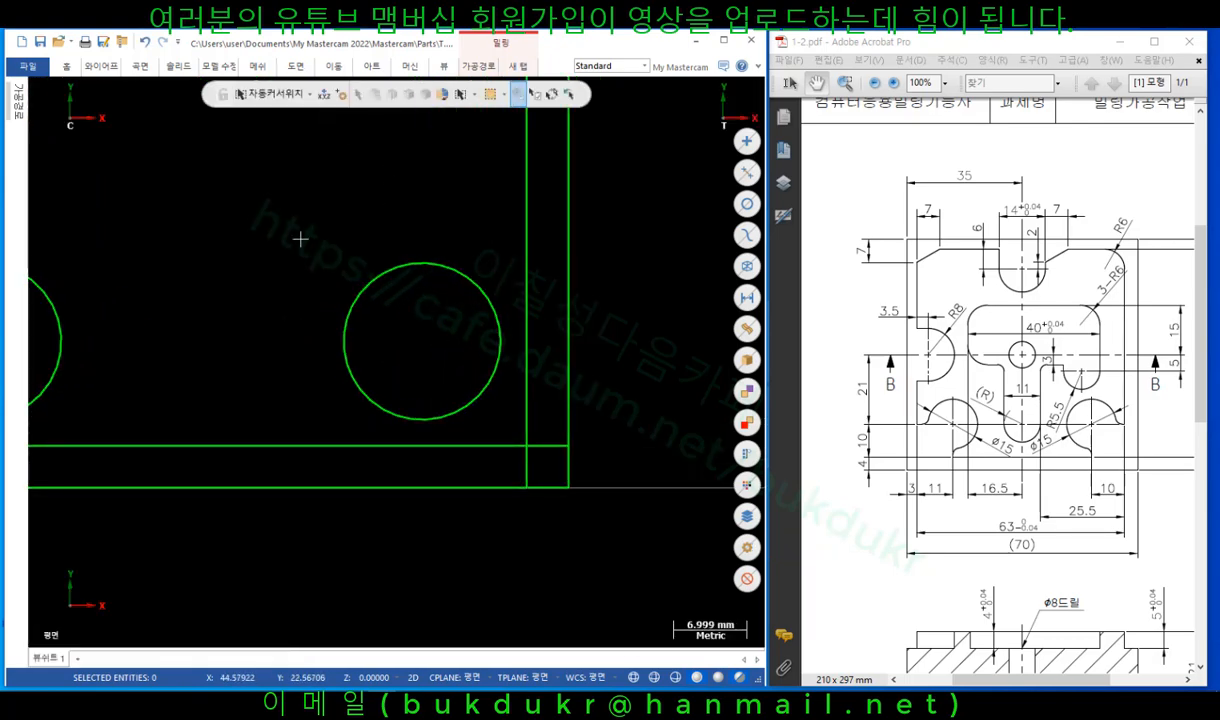
pyautogui.click(100, 66)
pyautogui.click(103, 100)
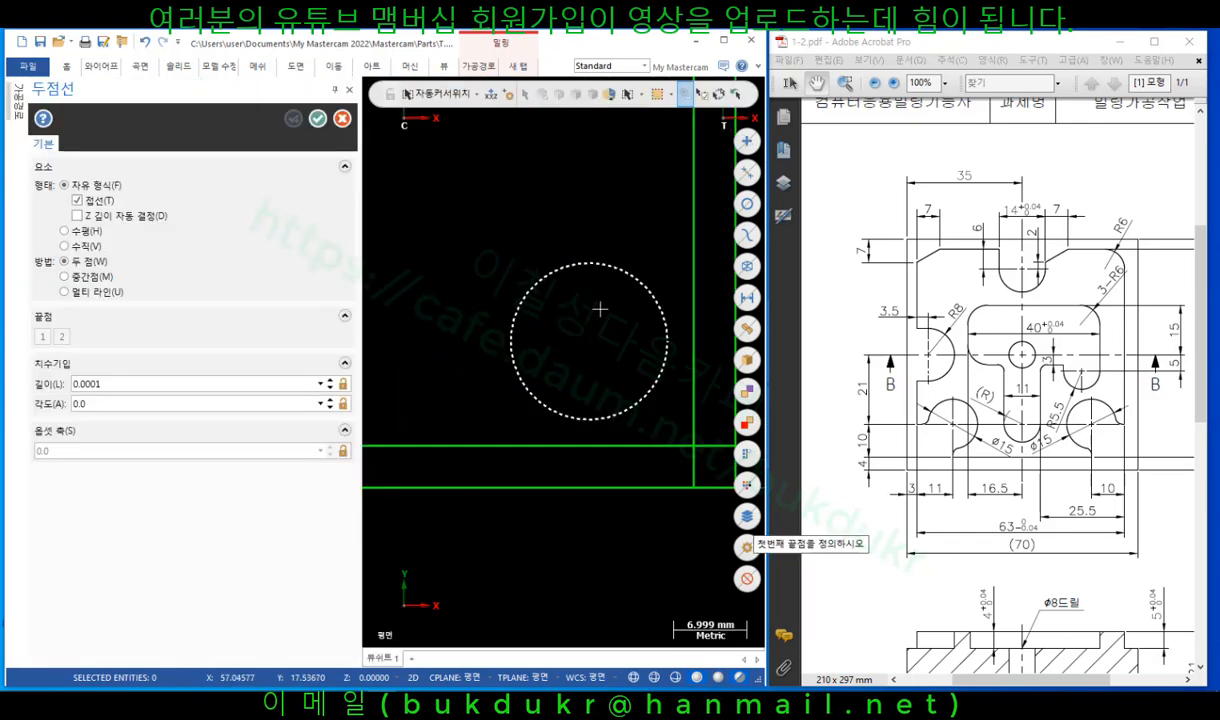
pyautogui.click(589, 342)
pyautogui.click(589, 540)
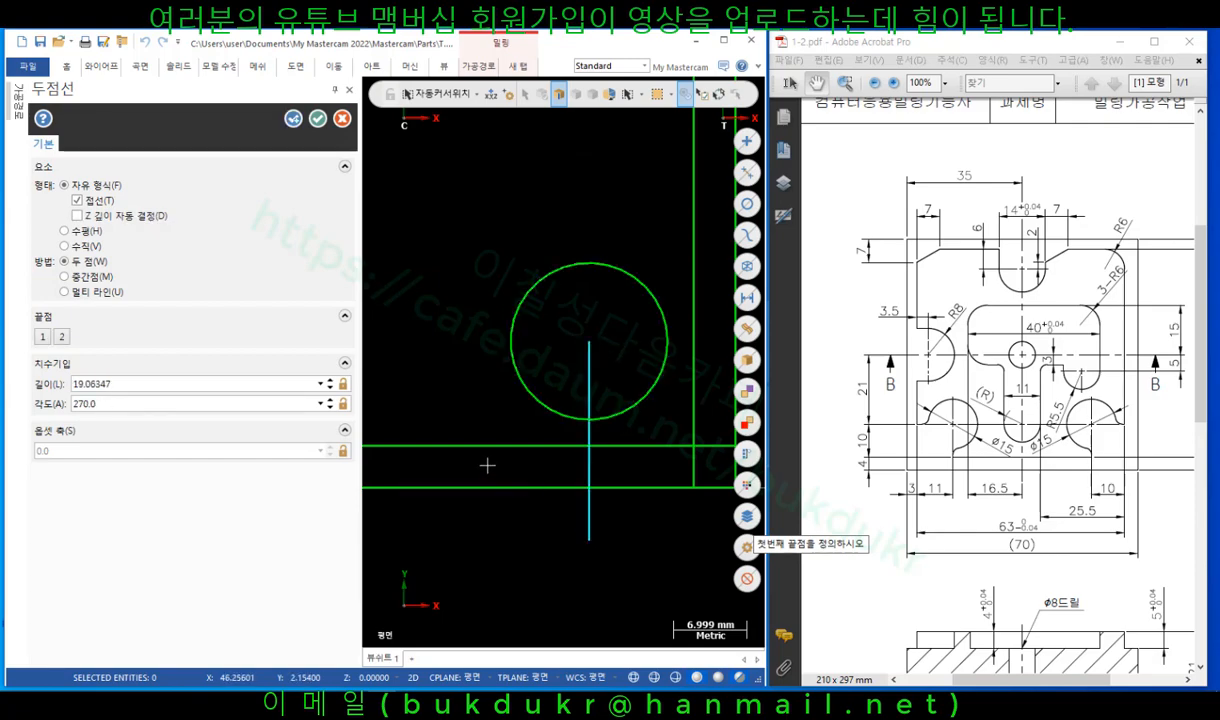
pyautogui.scroll(-2, 498, 463)
pyautogui.click(558, 379)
pyautogui.click(692, 379)
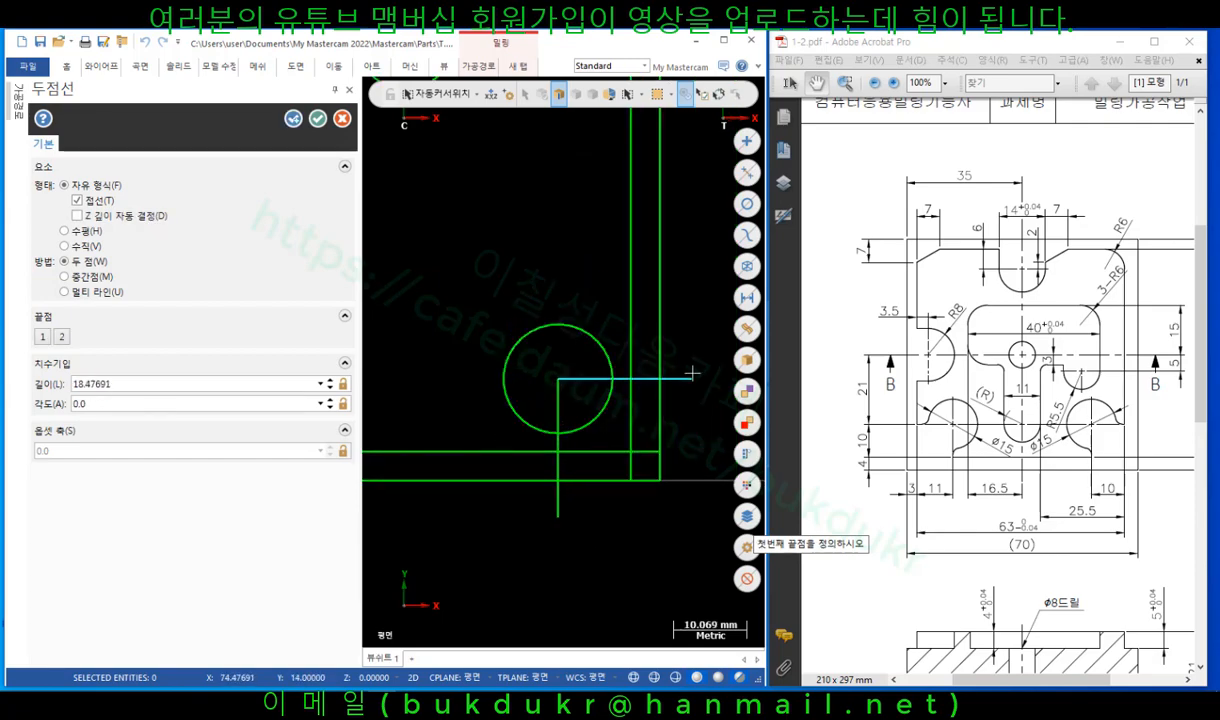
pyautogui.click(316, 118)
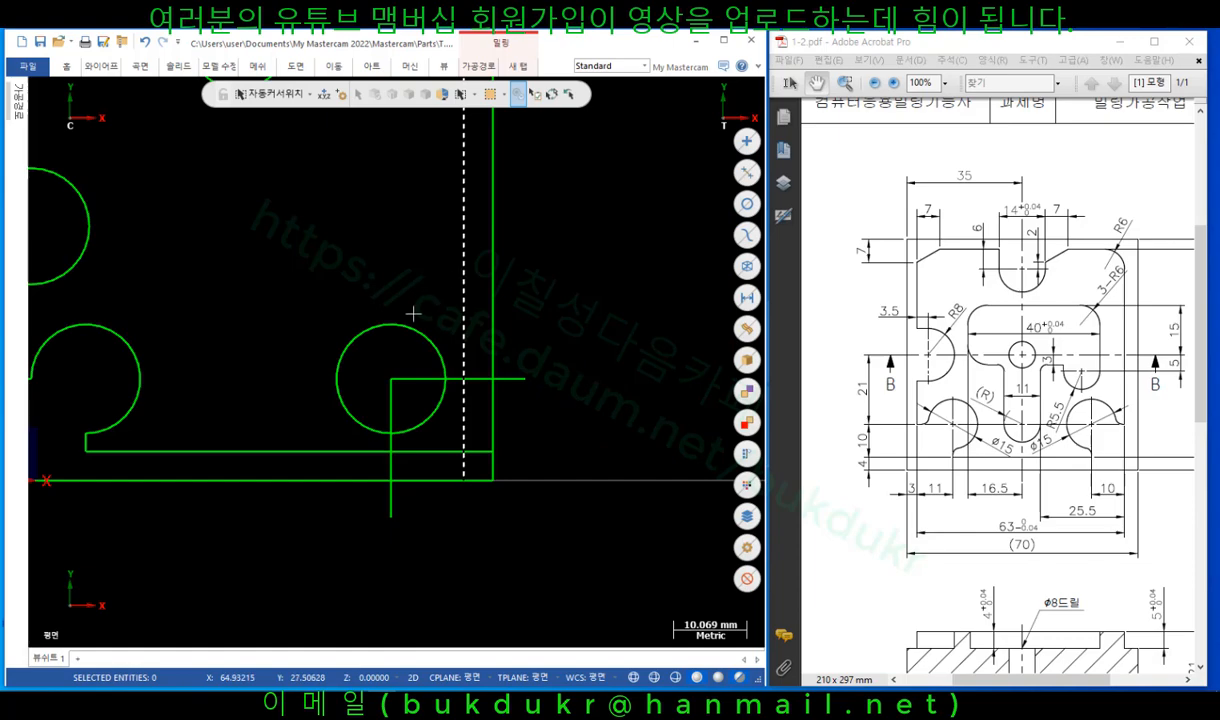
# Divide-trim the circle's lower right quarter, the line segments inside it, the vertical piece just below it and the adjoining bottom contour segment.
pyautogui.scroll(4, 440, 240)
pyautogui.scroll(-3, 403, 196)
pyautogui.click(101, 66)
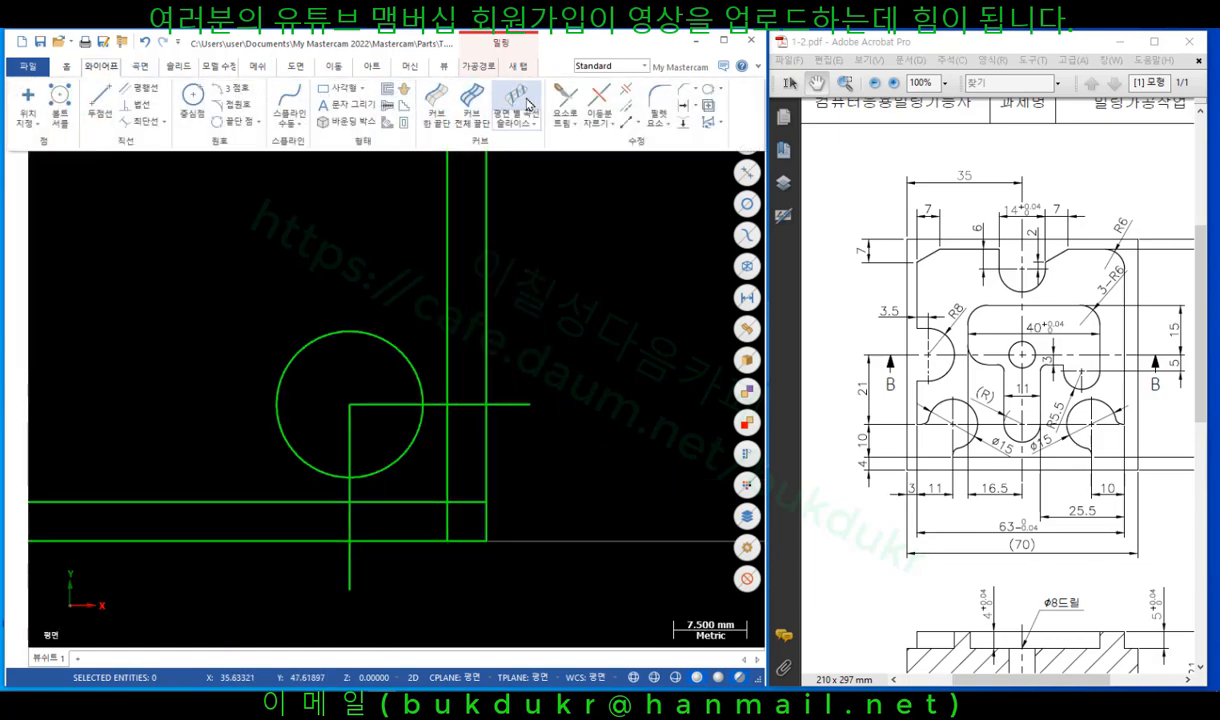
pyautogui.click(600, 98)
pyautogui.click(521, 491)
pyautogui.click(540, 501)
pyautogui.click(556, 465)
pyautogui.click(550, 405)
pyautogui.click(516, 435)
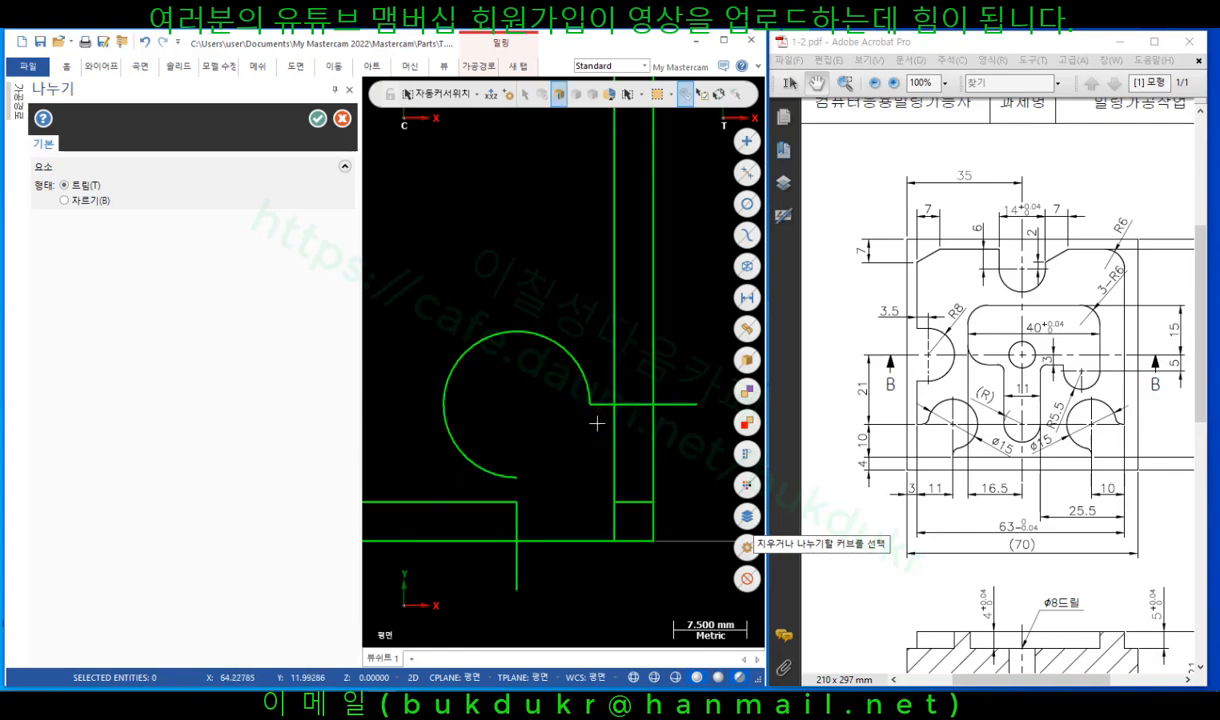
# Divide-trim the inner contour's lower right corner and the excess horizontal line end, keeping the short horizontal link to the 15 mm arc.
pyautogui.click(632, 404)
pyautogui.click(617, 438)
pyautogui.click(625, 501)
pyautogui.click(616, 510)
pyautogui.click(518, 516)
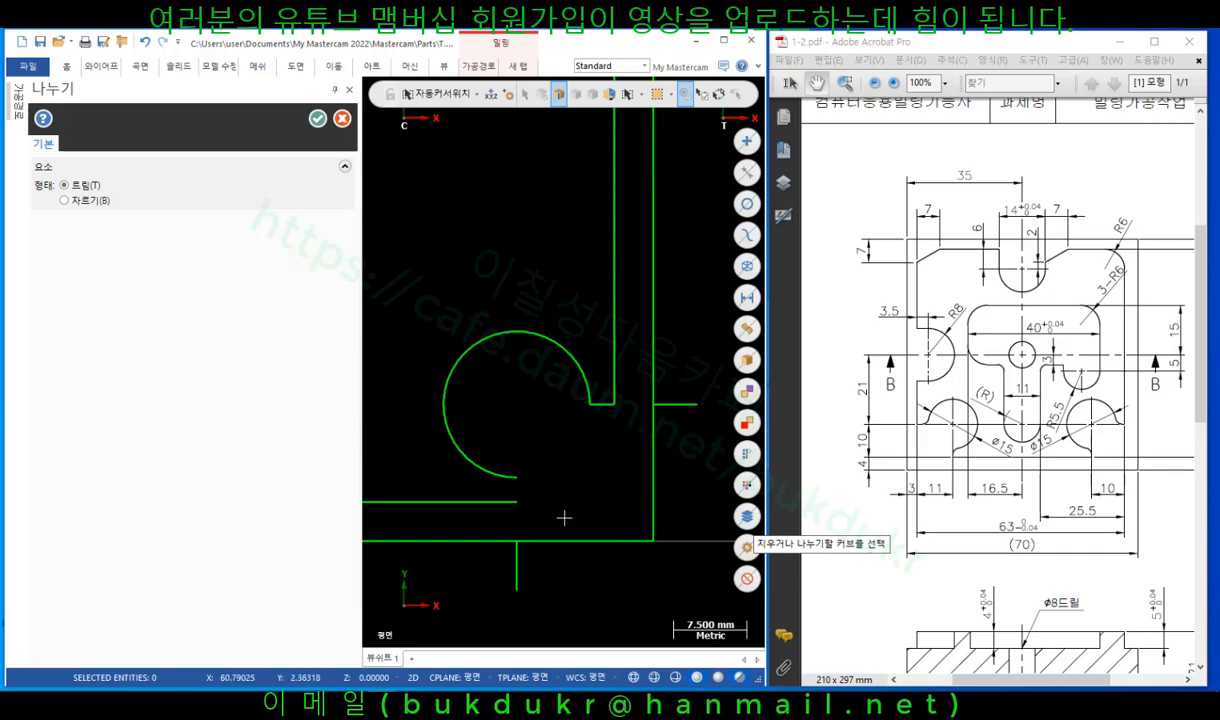
pyautogui.click(675, 404)
pyautogui.click(316, 119)
# Trim the leftover vertical line to the 15 mm arc's lower end and the inner bottom line, closing the contour.
pyautogui.click(101, 66)
pyautogui.click(512, 102)
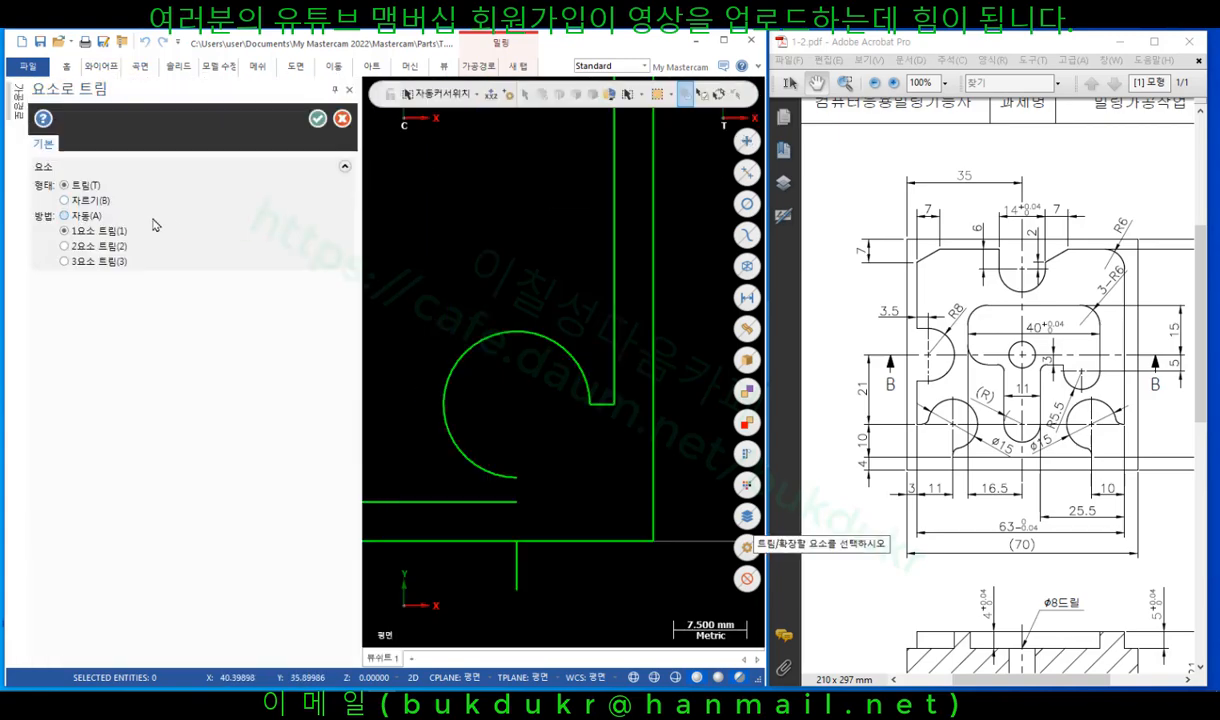
pyautogui.click(517, 550)
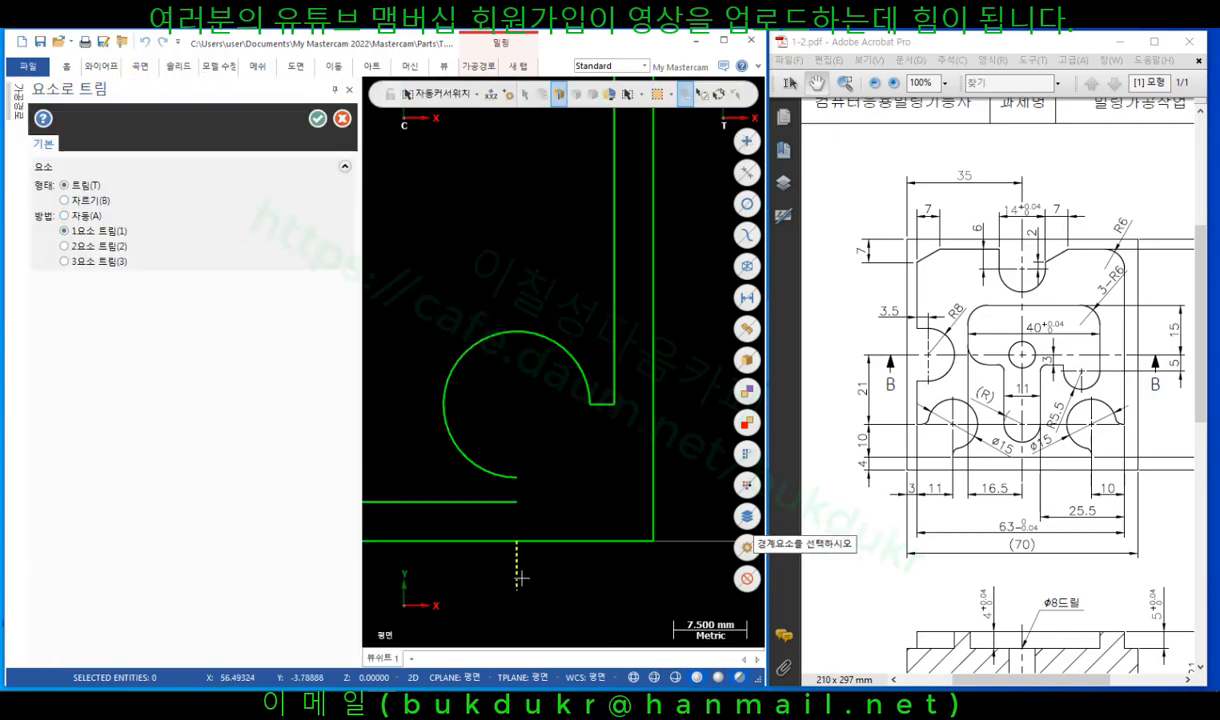
pyautogui.click(498, 464)
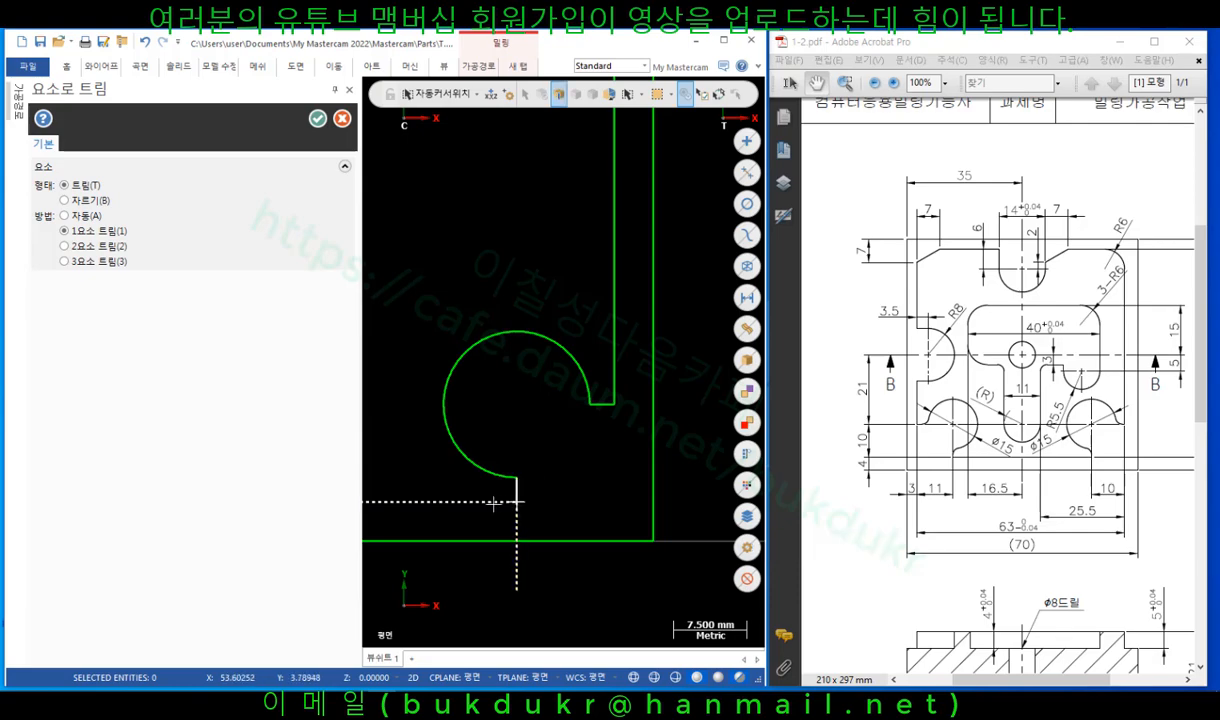
pyautogui.click(317, 118)
# Fillet both ends of the lower left 15 mm arc with radius 2 mm where it meets the short contour lines.
pyautogui.scroll(-2, 602, 451)
pyautogui.scroll(-3, 449, 449)
pyautogui.scroll(3, 441, 381)
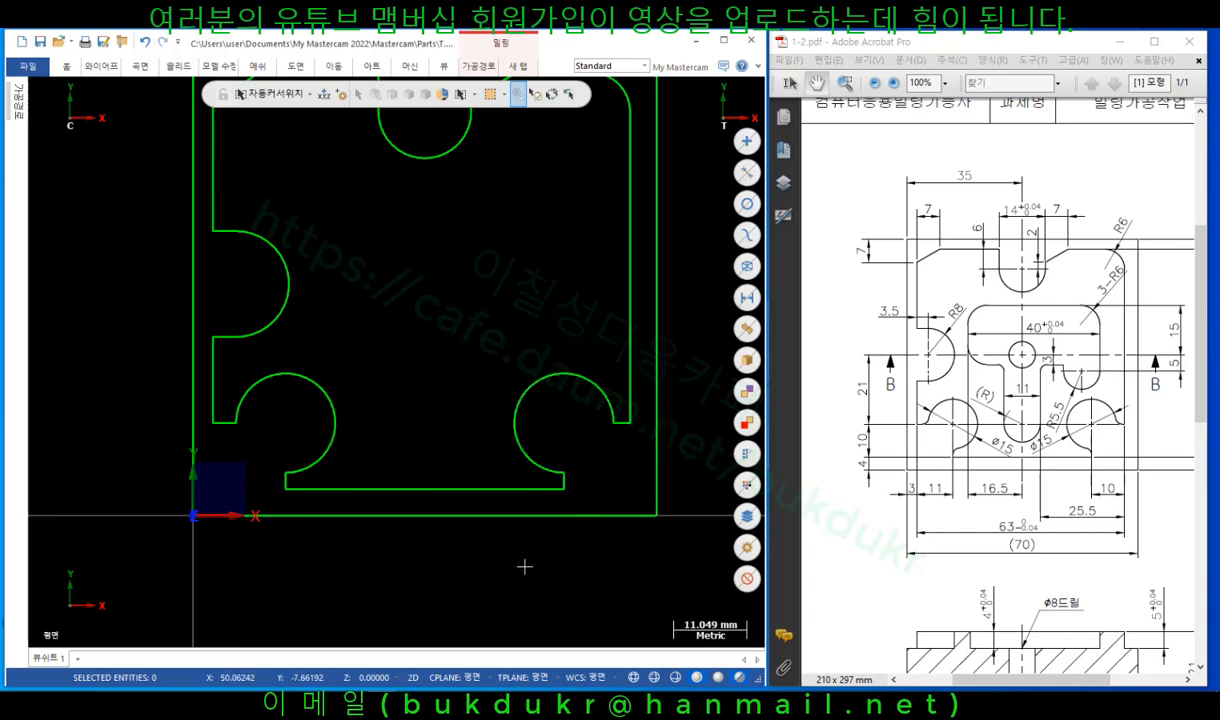
pyautogui.scroll(-2, 566, 313)
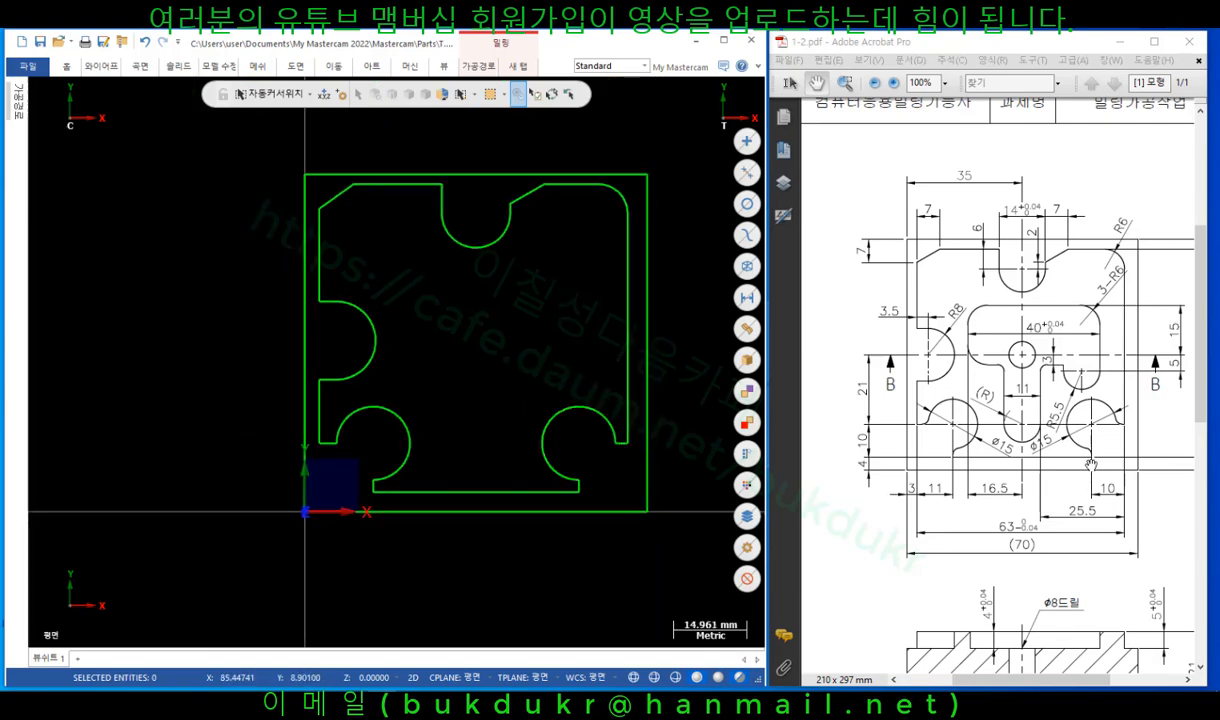
pyautogui.moveTo(1046, 562); pyautogui.dragTo(995, 528)
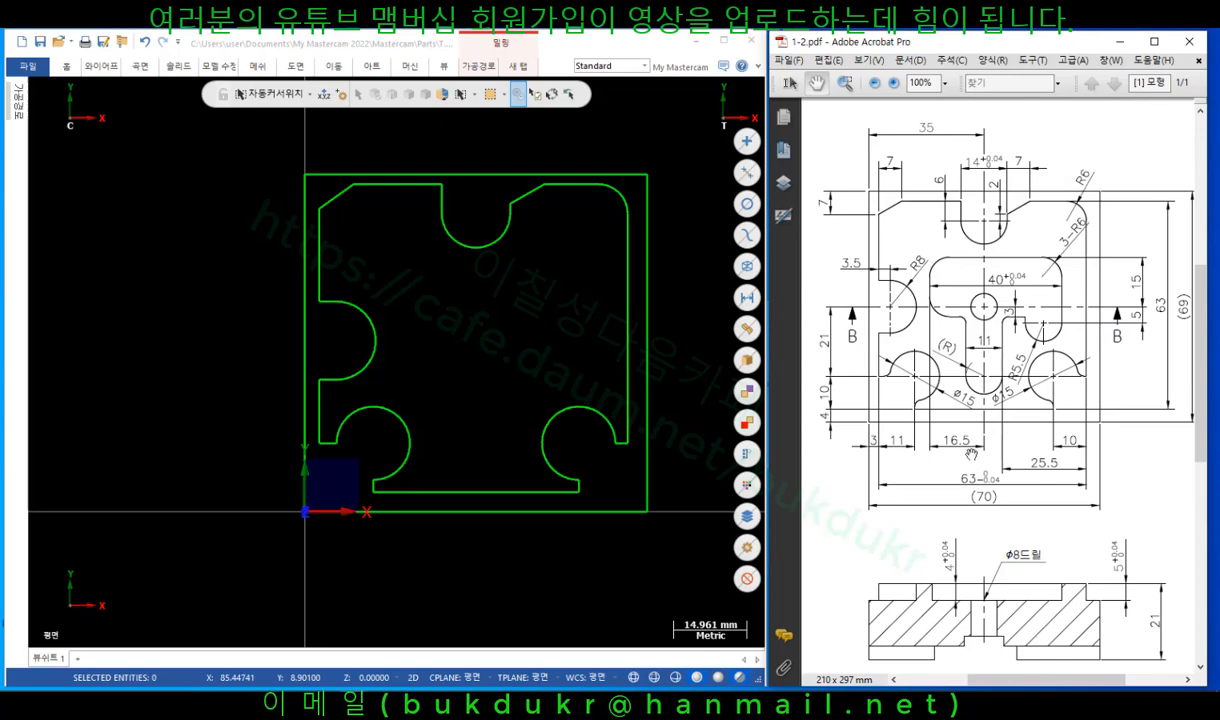
pyautogui.click(103, 67)
pyautogui.click(658, 100)
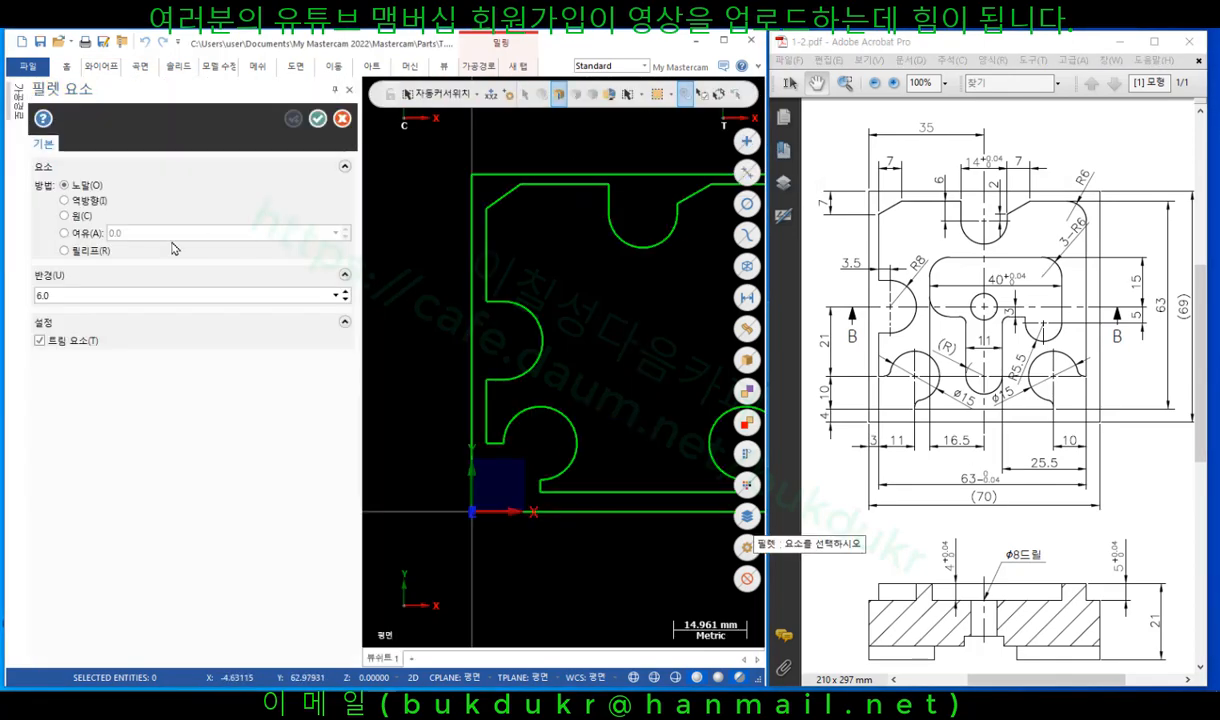
pyautogui.write('2')
pyautogui.scroll(5, 372, 380)
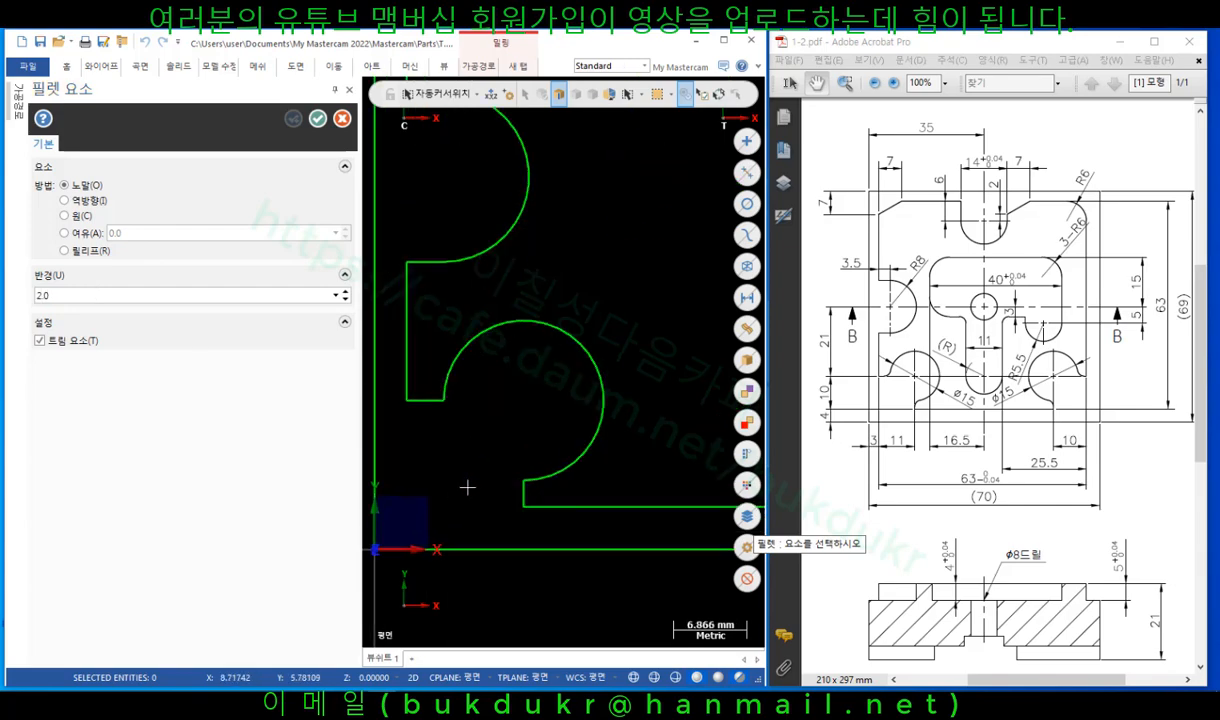
pyautogui.click(428, 381)
pyautogui.click(447, 341)
pyautogui.click(550, 466)
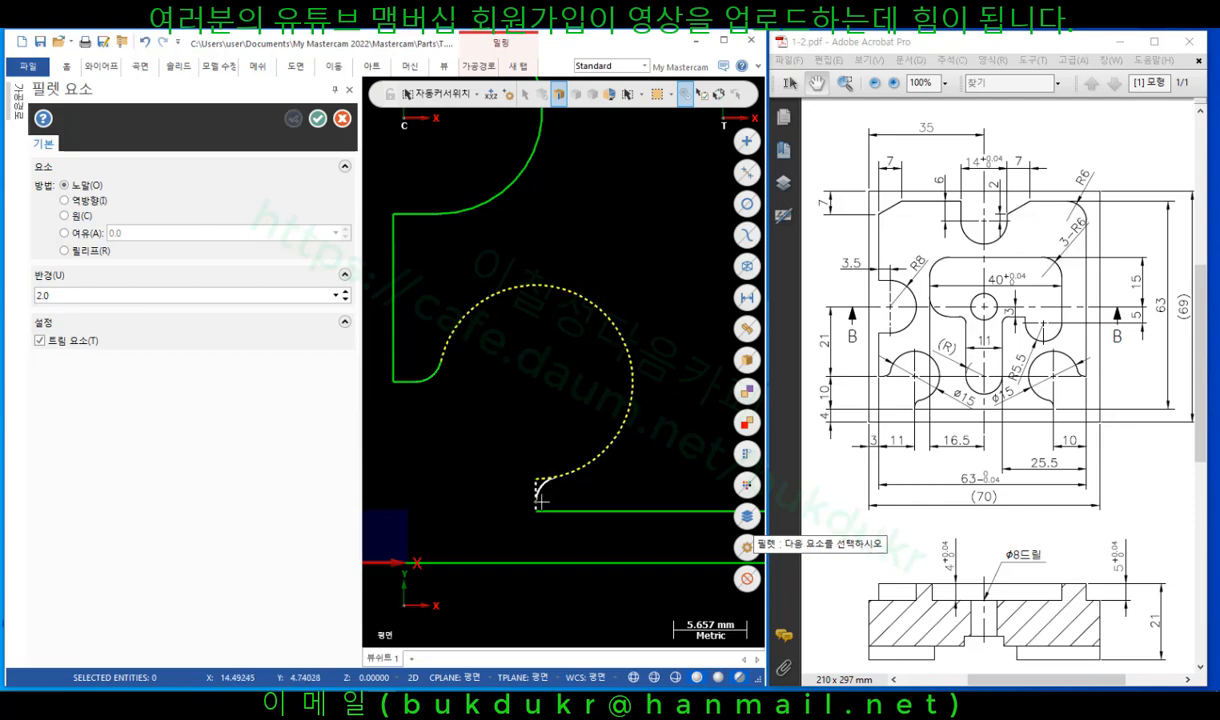
pyautogui.click(545, 492)
# Fillet both ends of the lower right 15 mm arc with radius 2 mm where it meets the short contour lines.
pyautogui.scroll(-2, 427, 453)
pyautogui.scroll(-2, 422, 468)
pyautogui.scroll(6, 602, 441)
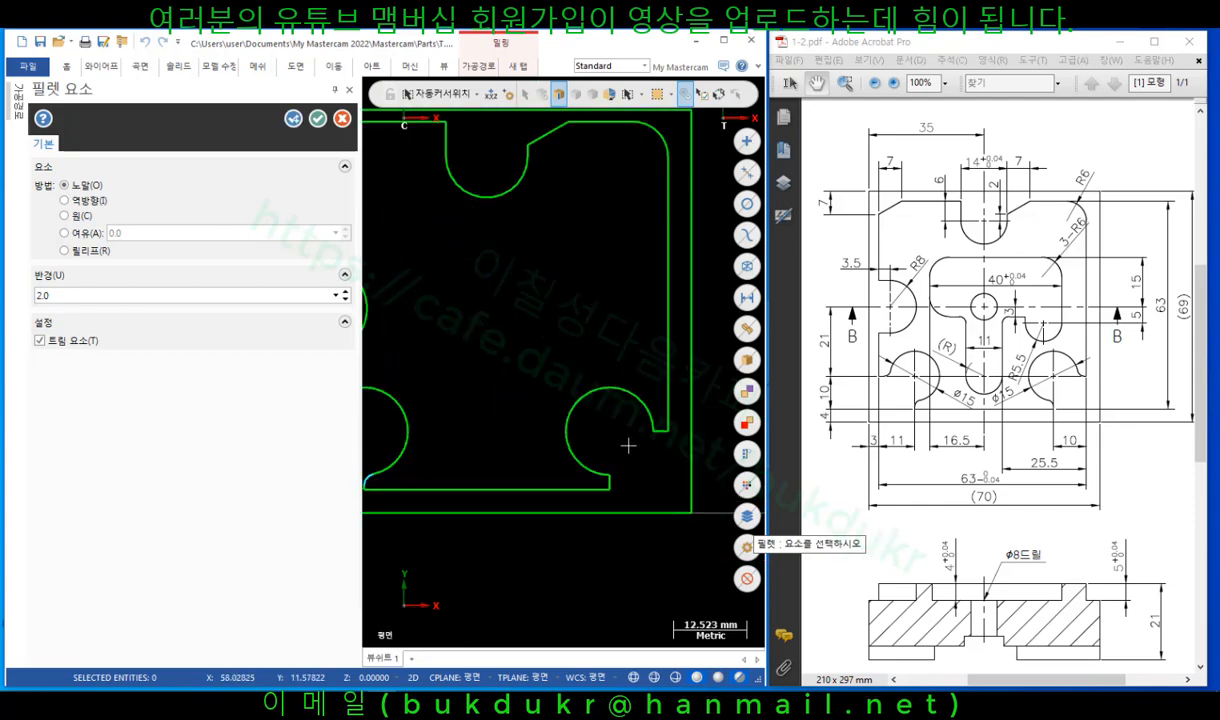
pyautogui.click(512, 501)
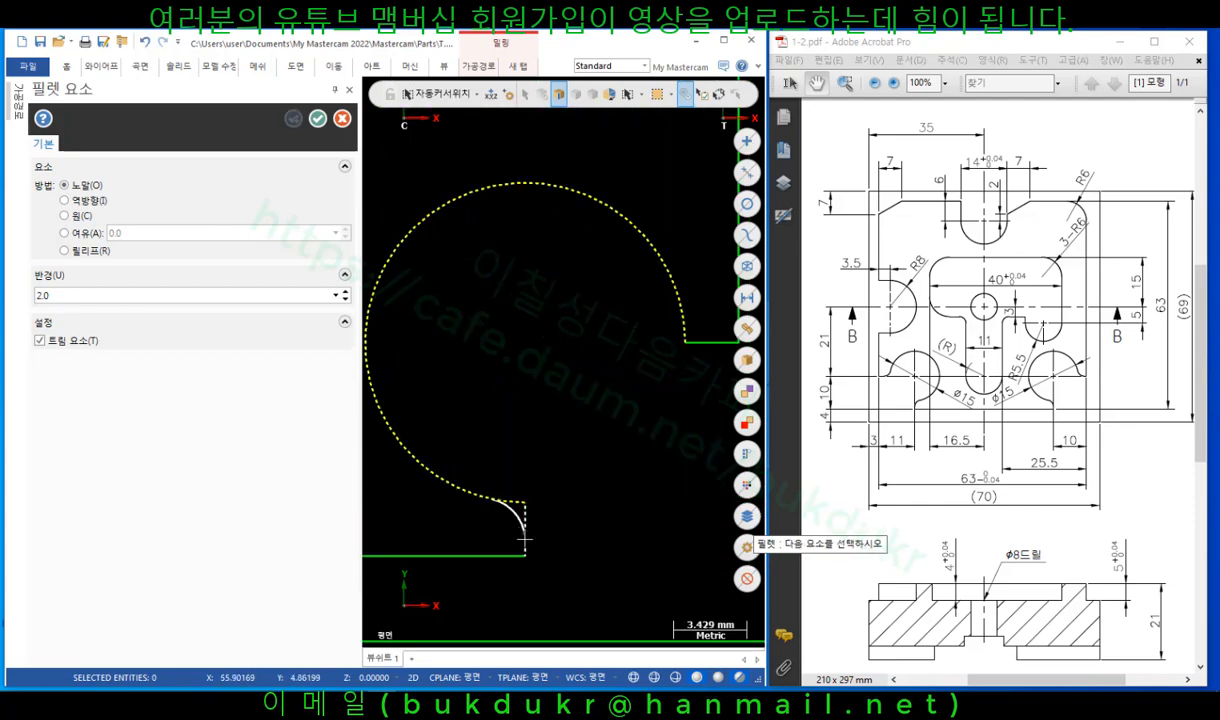
pyautogui.click(528, 543)
pyautogui.scroll(-2, 531, 436)
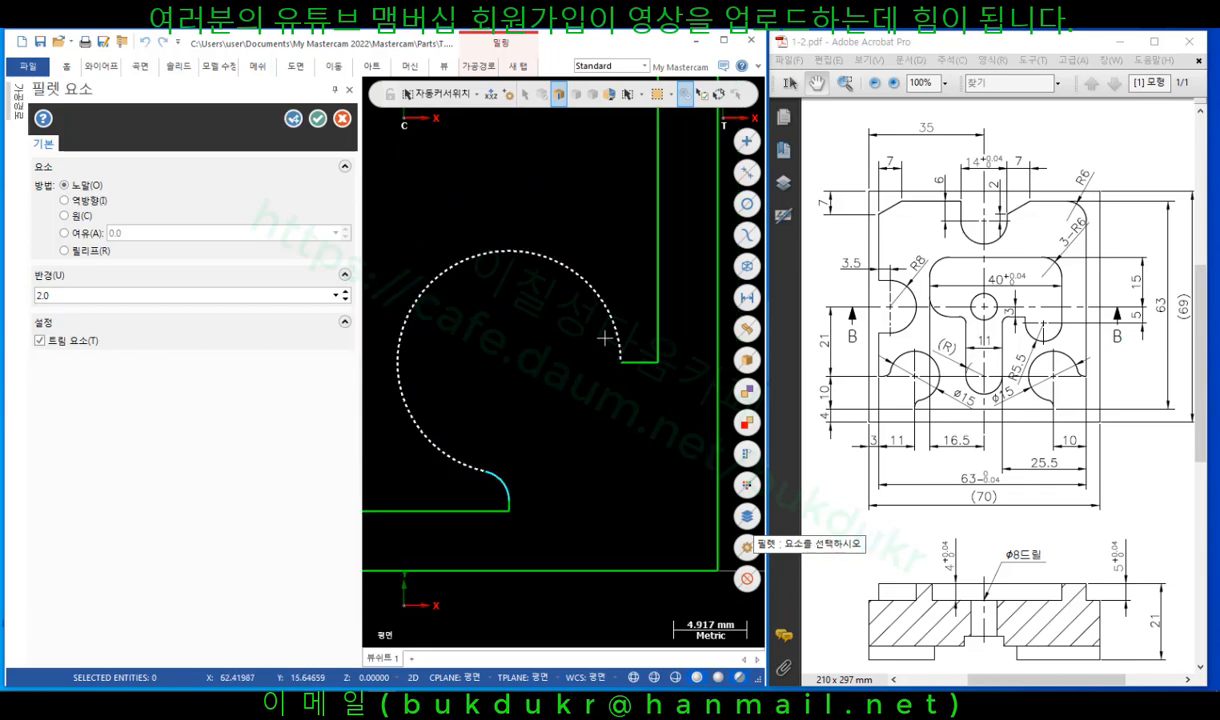
pyautogui.click(608, 329)
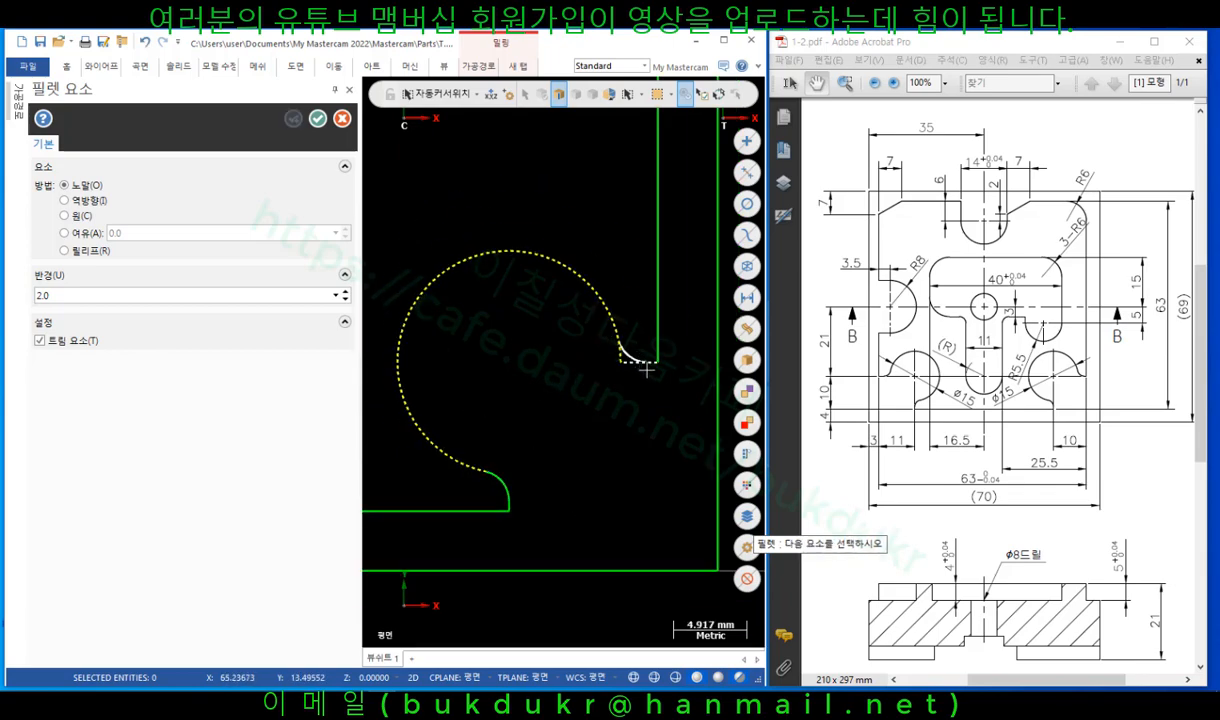
pyautogui.click(648, 366)
pyautogui.scroll(-1, 627, 433)
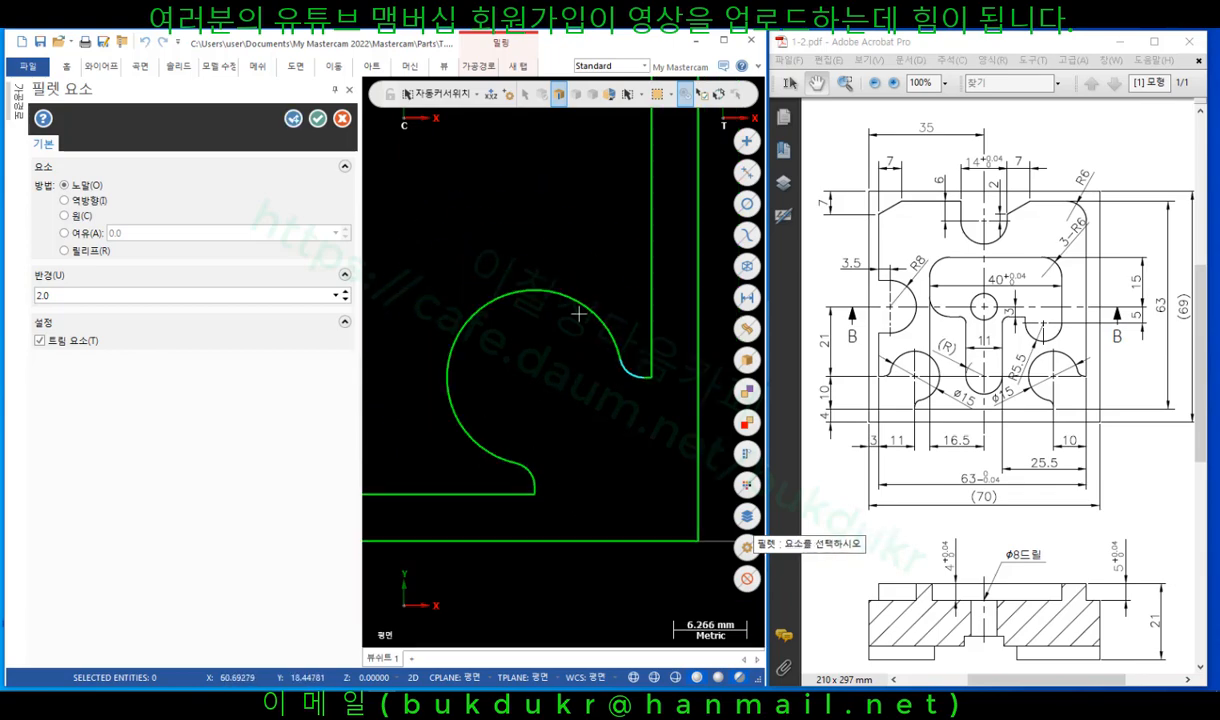
pyautogui.click(316, 118)
pyautogui.scroll(-4, 640, 480)
pyautogui.scroll(1, 412, 368)
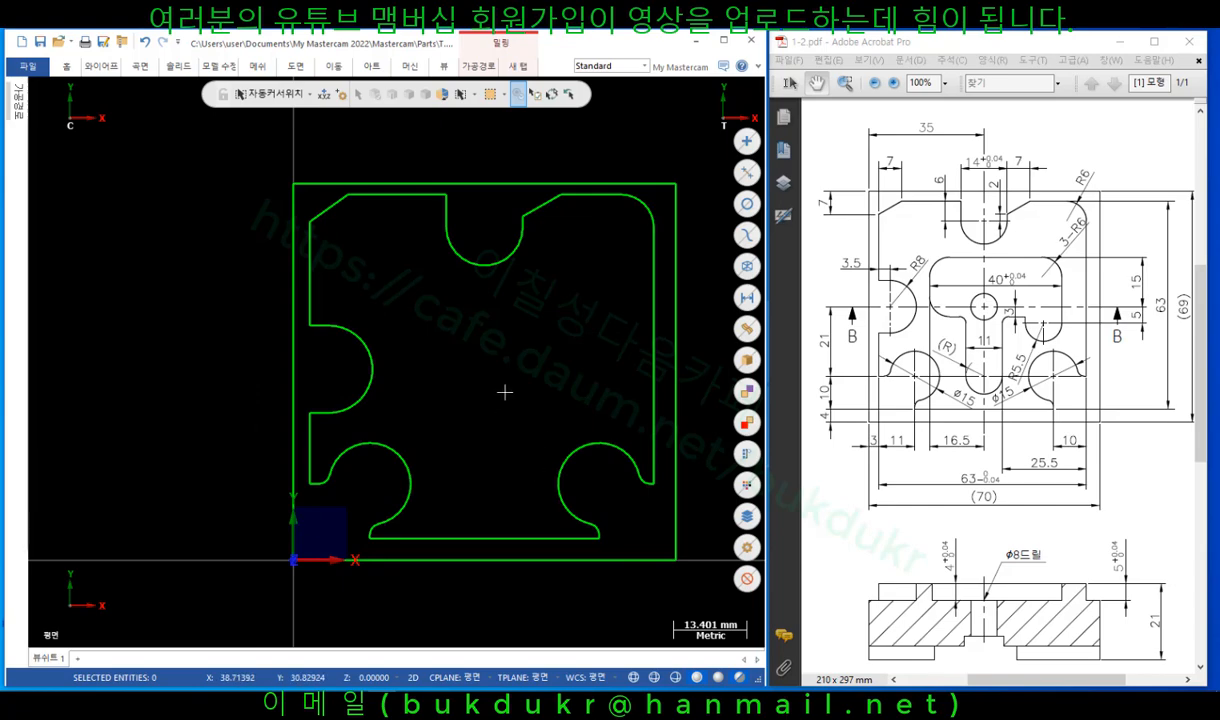
# Draw a horizontal centreline about 48.5 mm long from the left arc's centre and a vertical one about 48.6 mm long down from the top arc's centre.
pyautogui.click(100, 66)
pyautogui.click(96, 98)
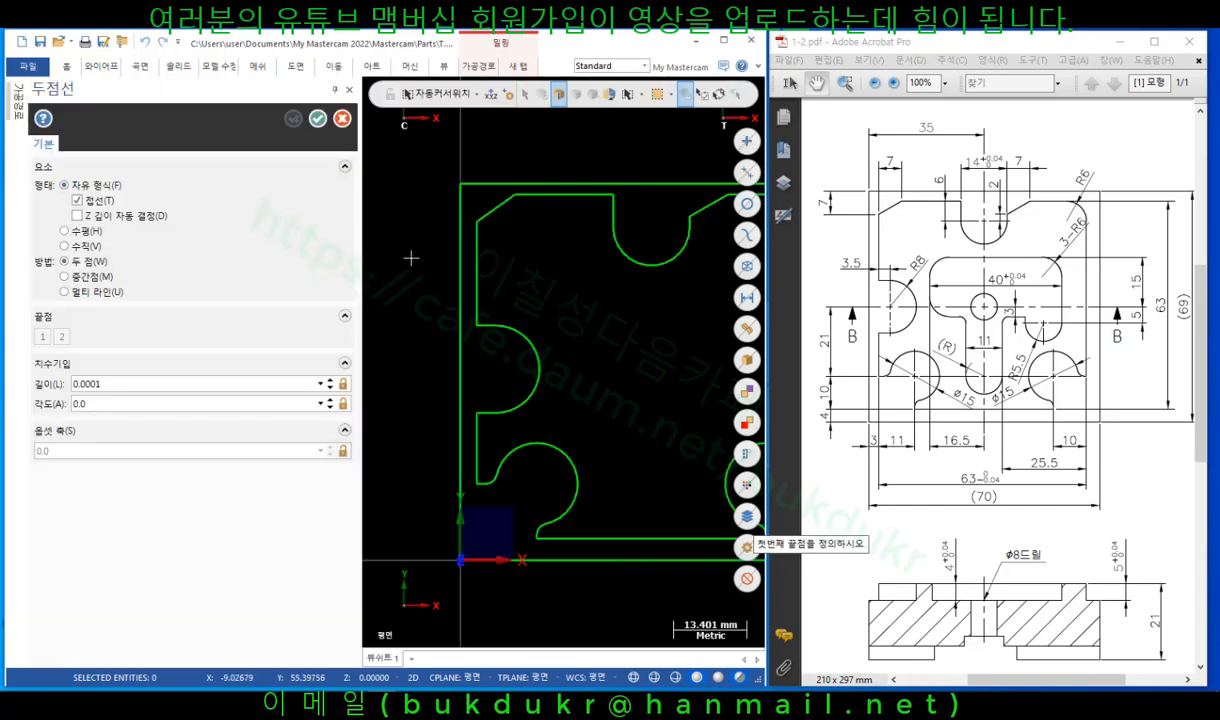
pyautogui.click(498, 370)
pyautogui.scroll(-2, 477, 350)
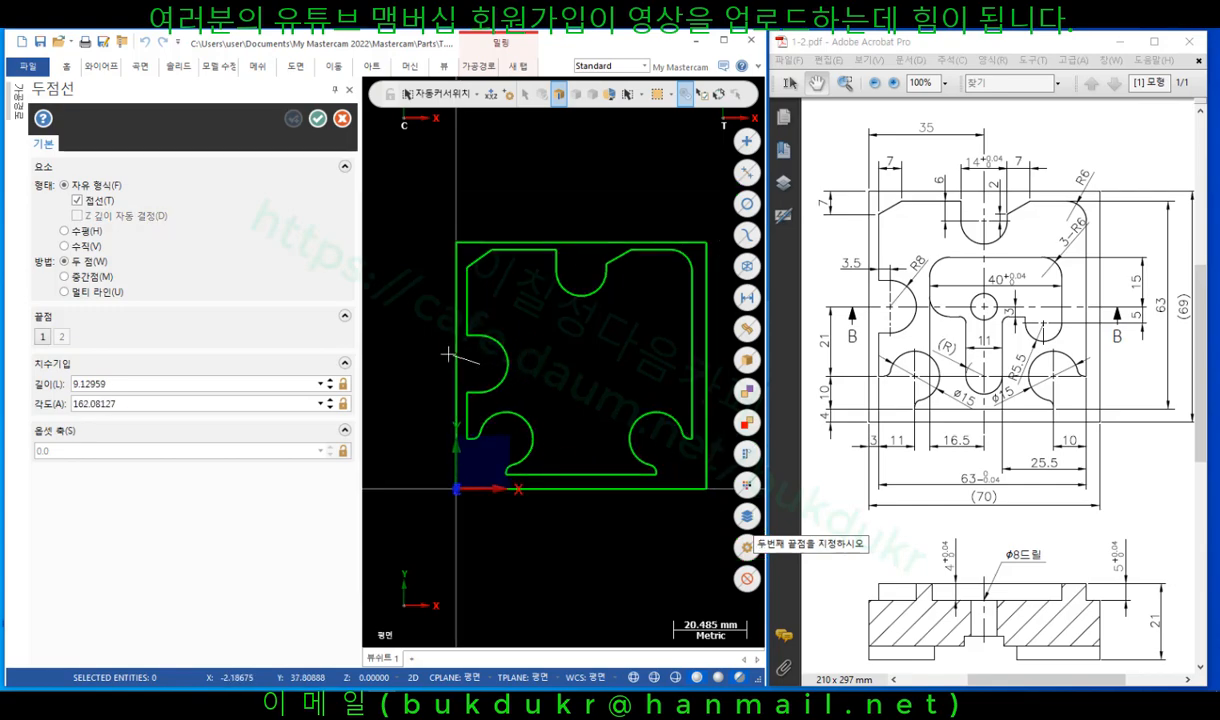
pyautogui.click(652, 368)
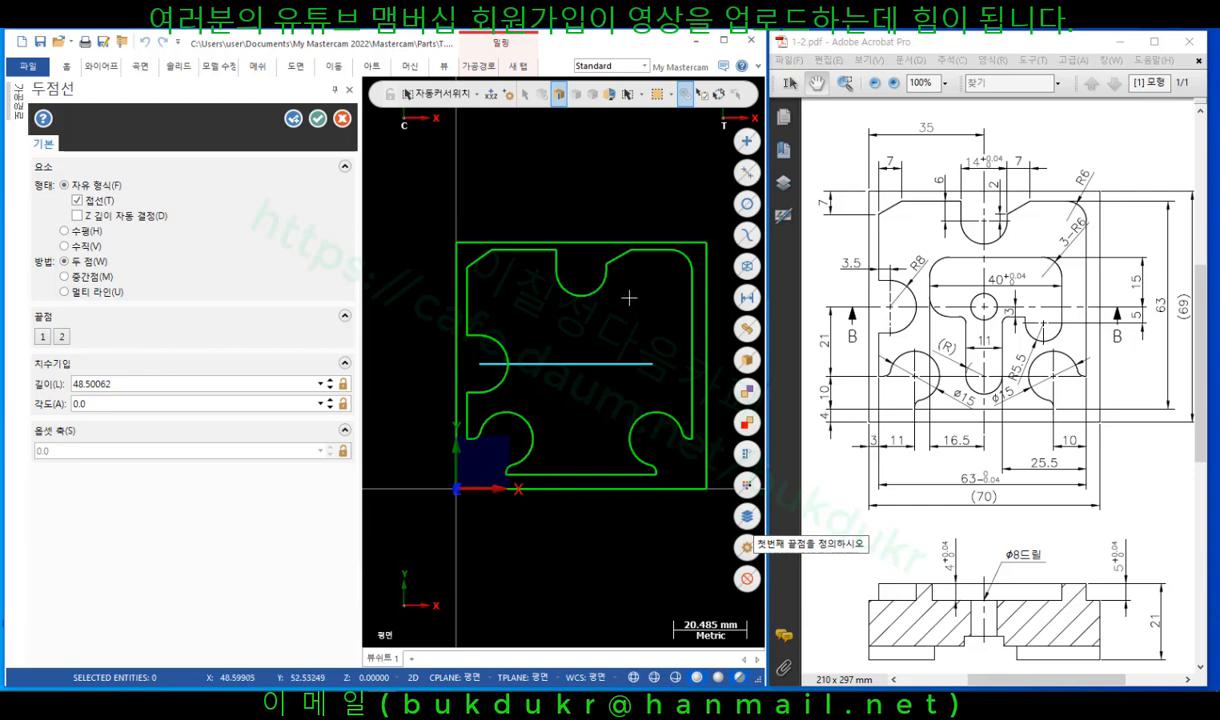
pyautogui.click(581, 268)
pyautogui.click(581, 446)
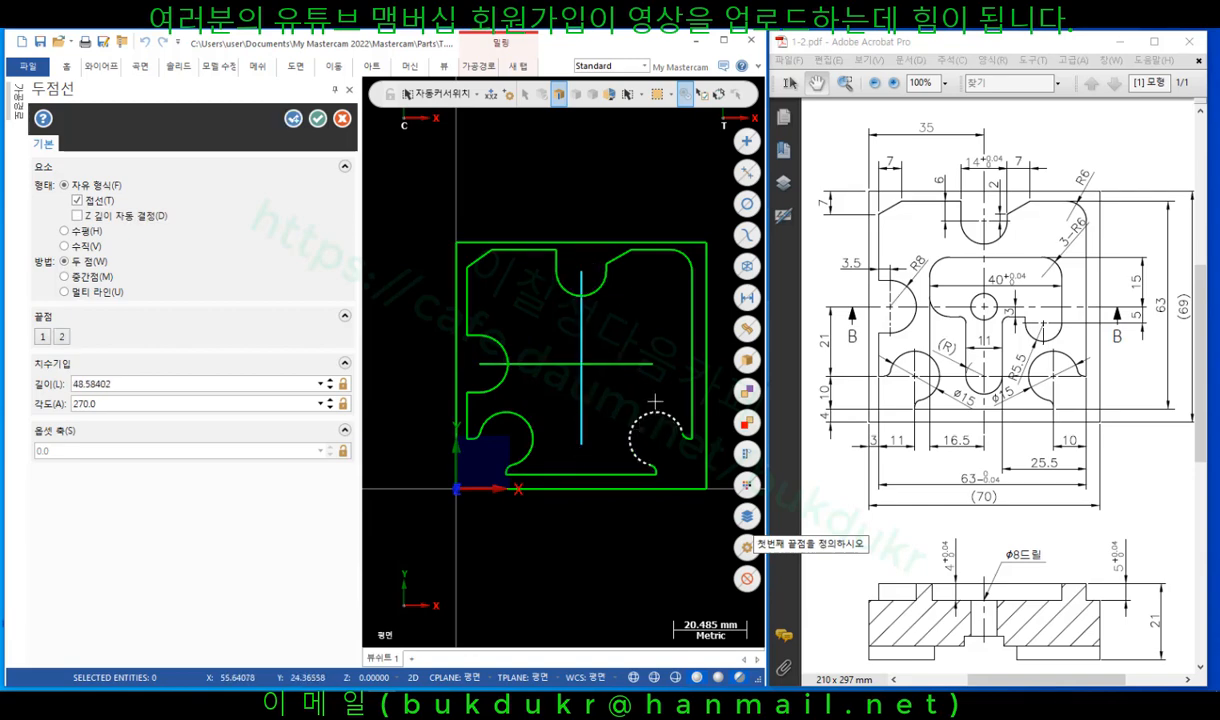
pyautogui.click(317, 118)
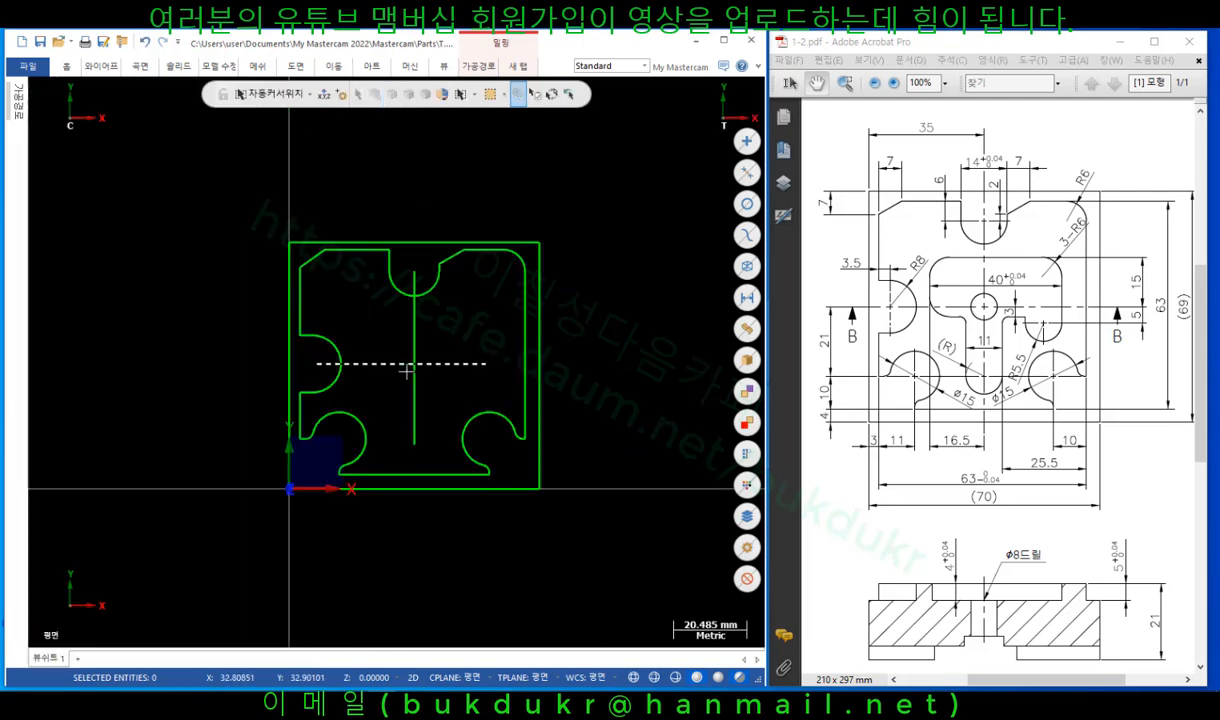
# Offset a copy of the horizontal centreline 15 mm upward for the pocket's upper edge.
pyautogui.scroll(4, 406, 370)
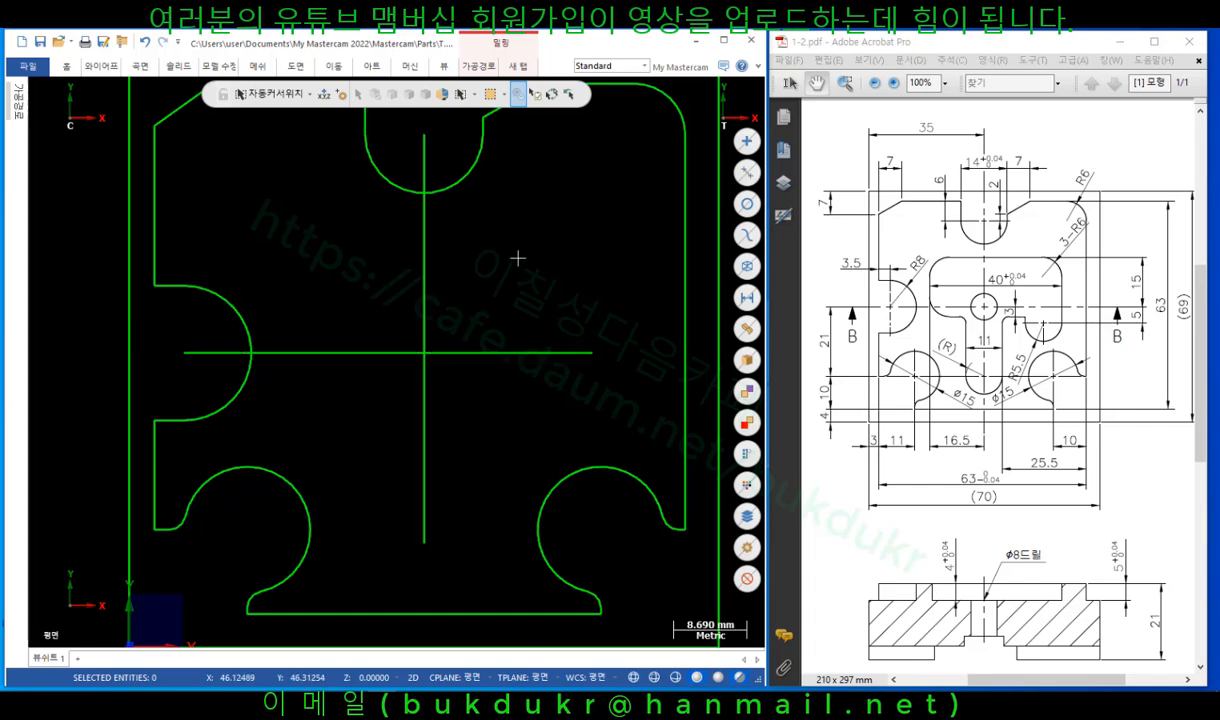
pyautogui.click(334, 68)
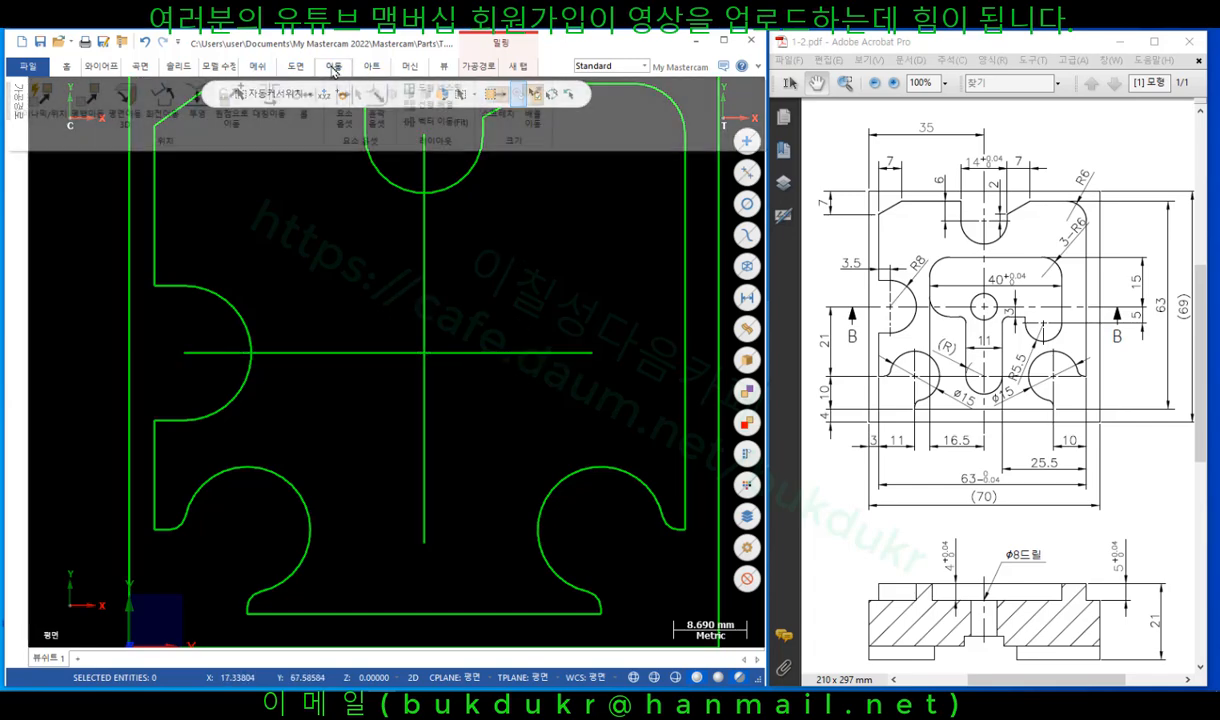
pyautogui.click(343, 92)
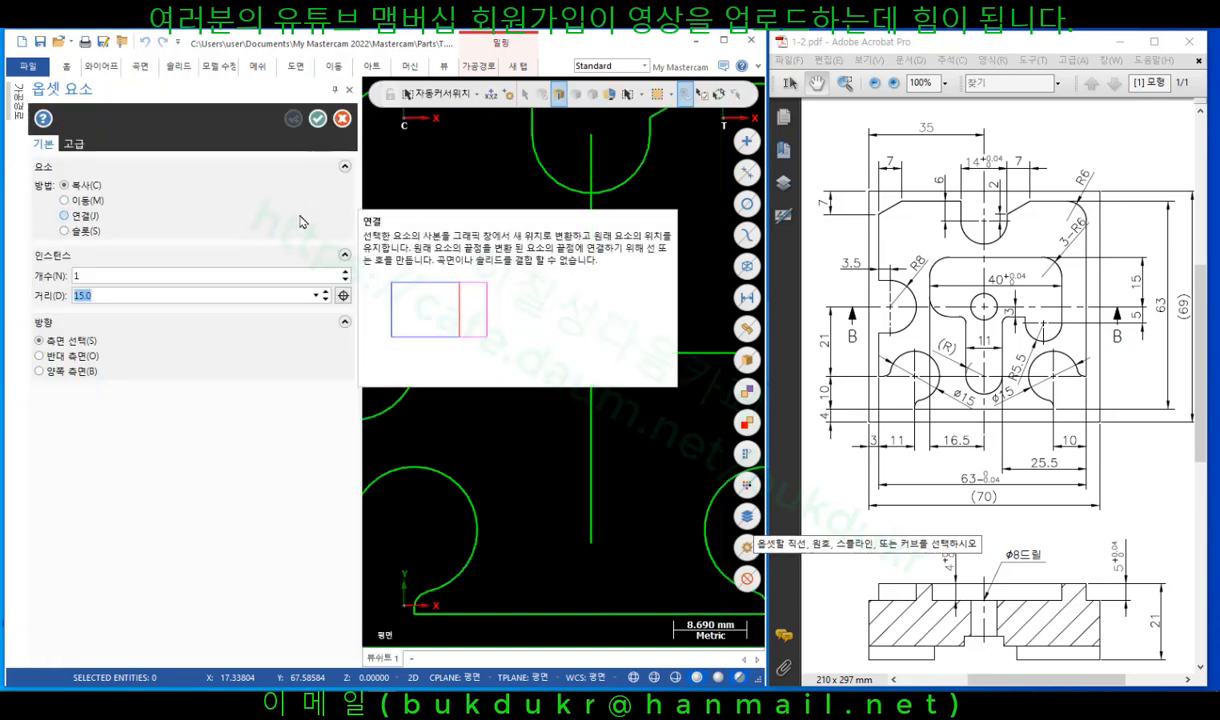
pyautogui.press('Return')
pyautogui.scroll(-2, 512, 324)
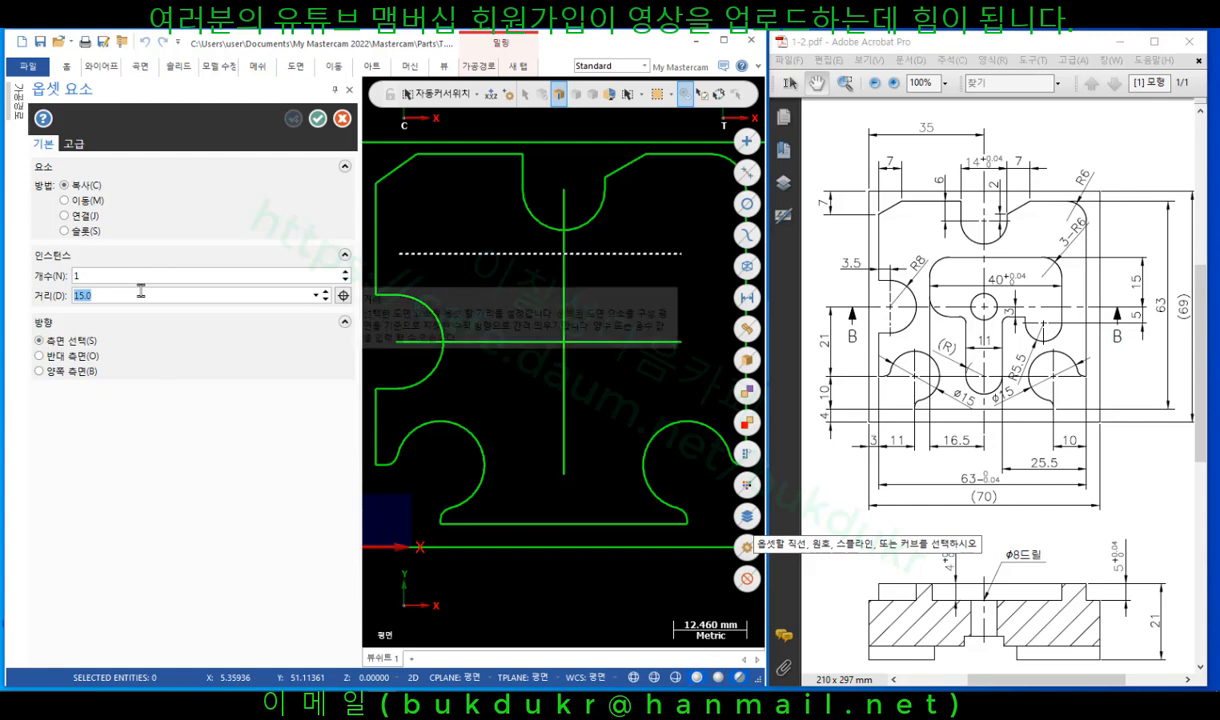
# Offset copies of the vertical centreline 5.5 mm to both sides for the 11 mm wide slot.
pyautogui.press('Return')
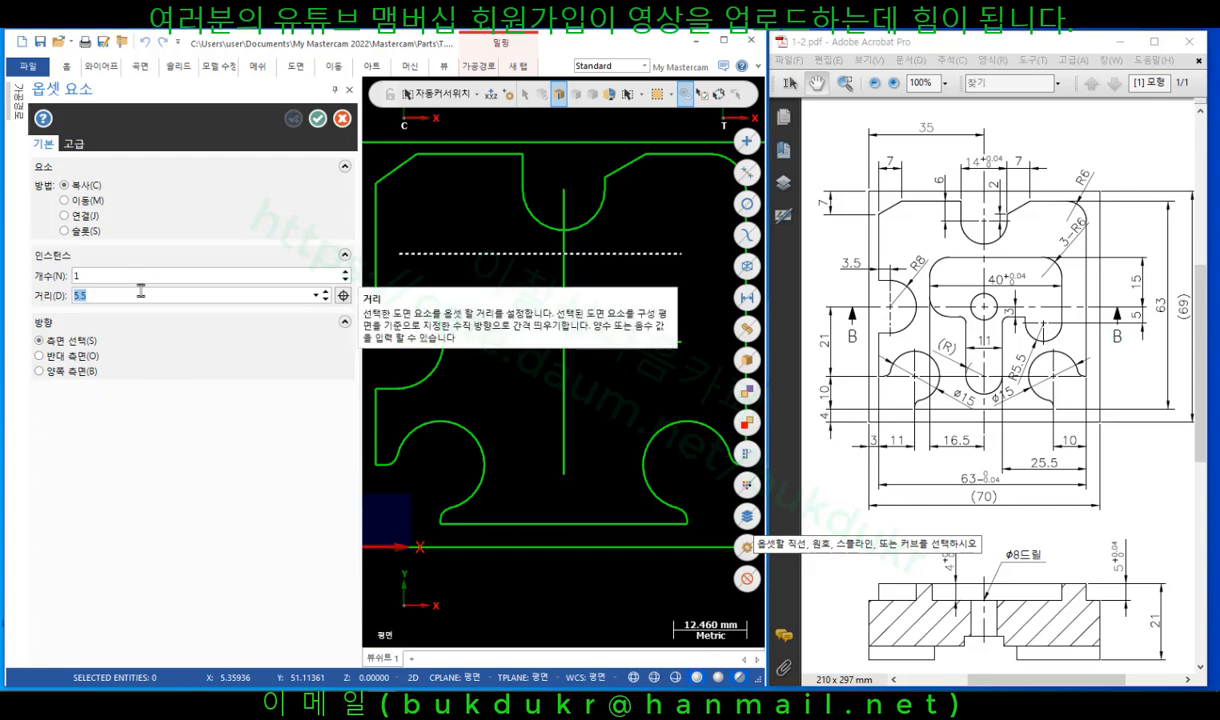
pyautogui.click(551, 427)
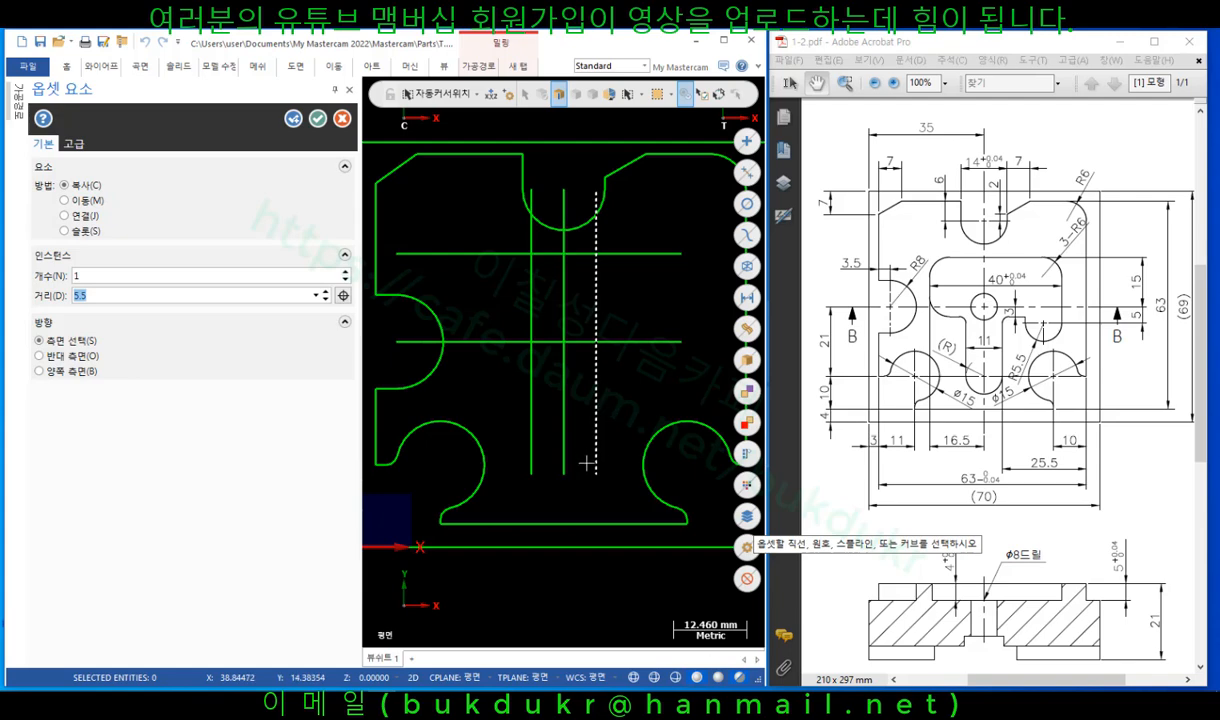
pyautogui.click(440, 330)
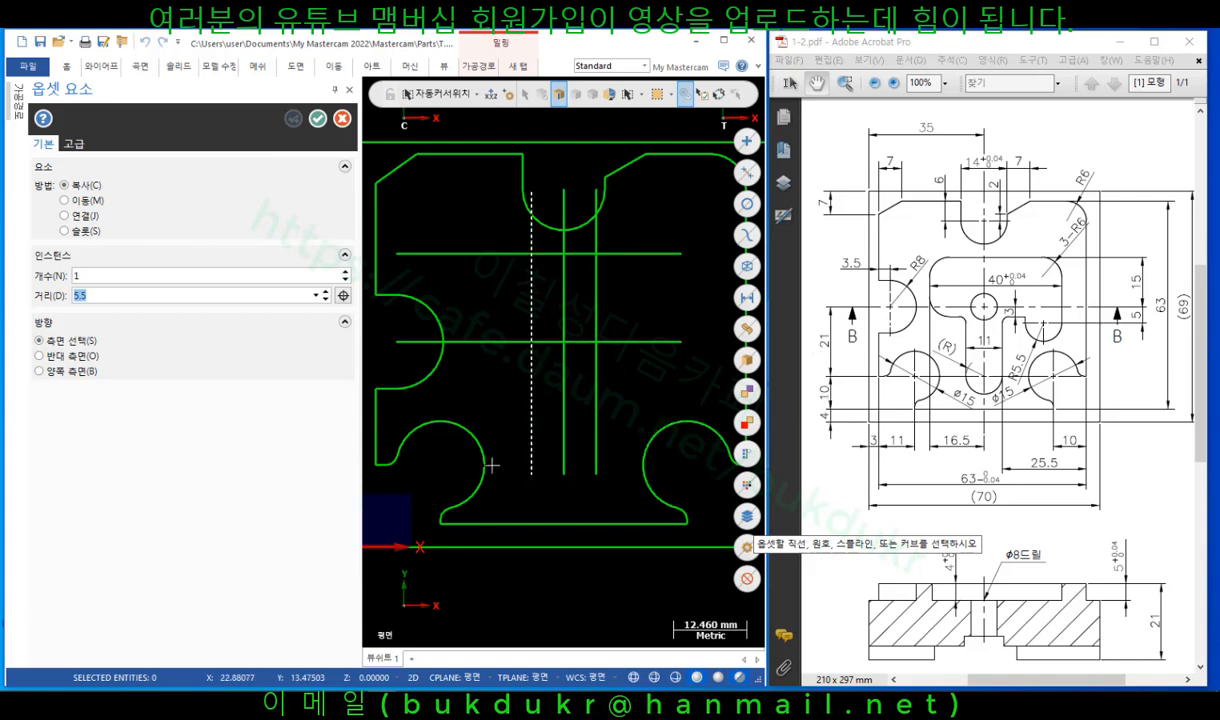
pyautogui.click(317, 119)
# Draw a horizontal line about 30 mm long from the lower left arc's centre across the three vertical lines.
pyautogui.click(103, 73)
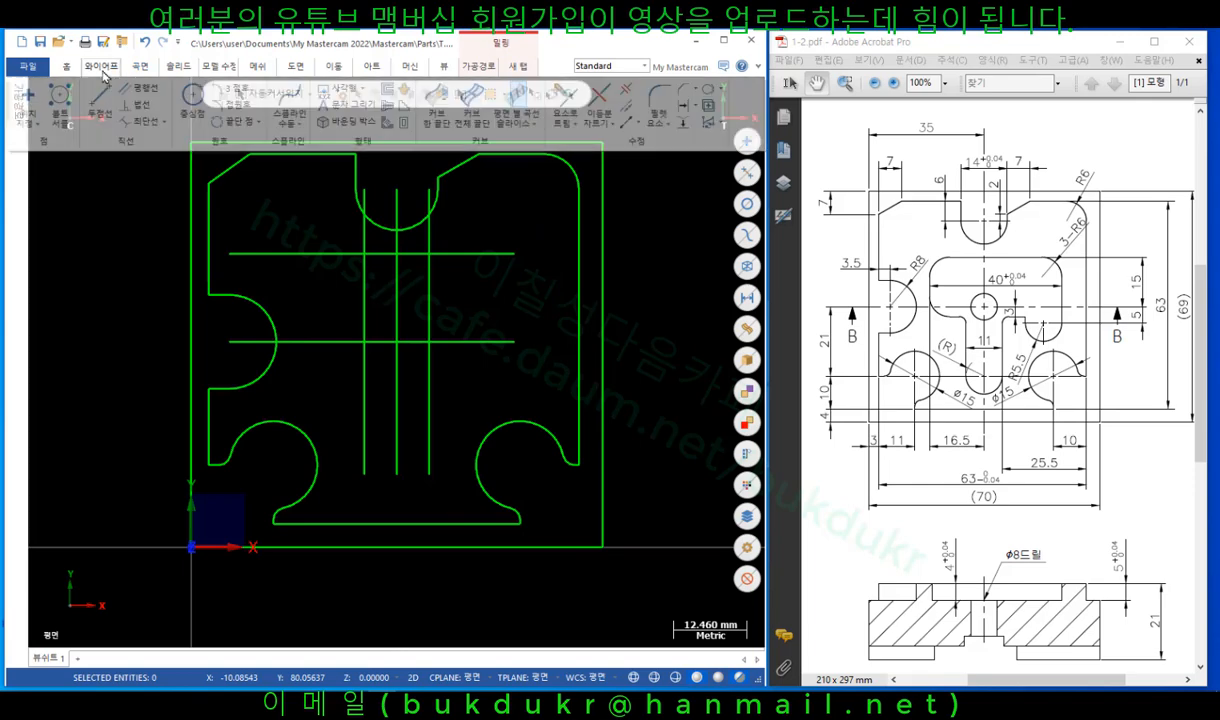
pyautogui.click(101, 92)
pyautogui.click(441, 465)
pyautogui.click(615, 464)
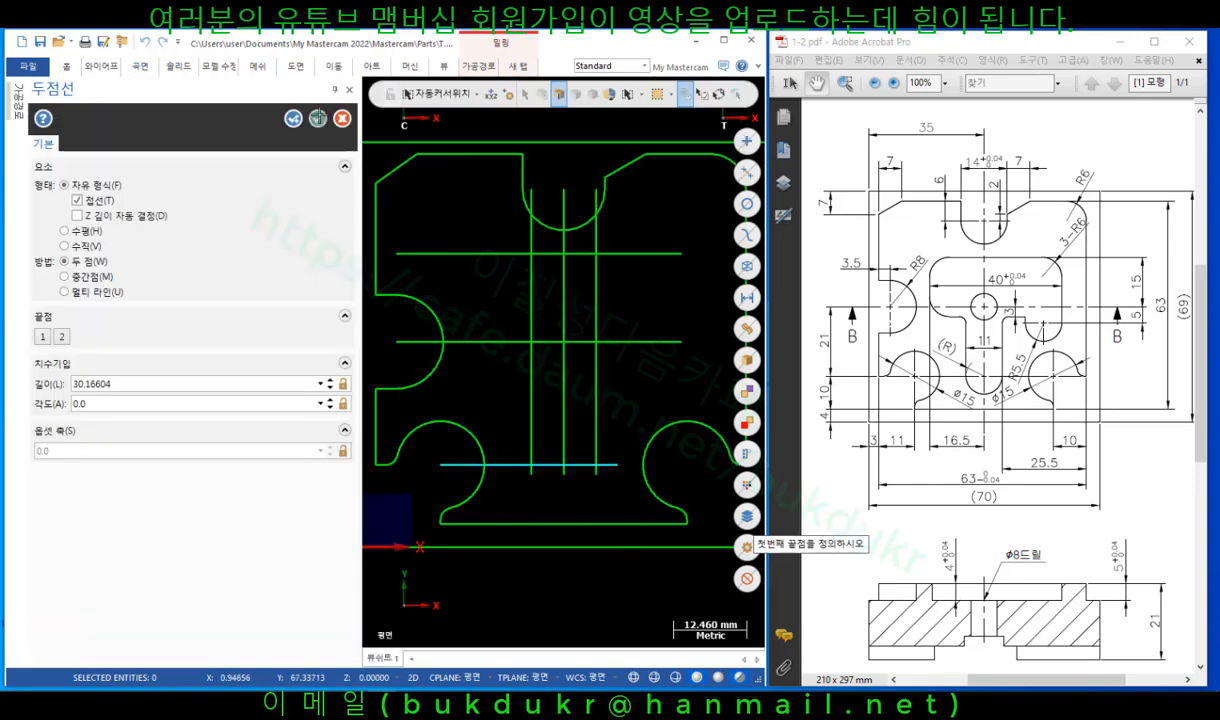
pyautogui.click(317, 119)
# Draw a circle centred where the vertical centreline crosses the lower horizontal line, reaching the slot's side lines with radius 5.5 mm.
pyautogui.scroll(3, 325, 340)
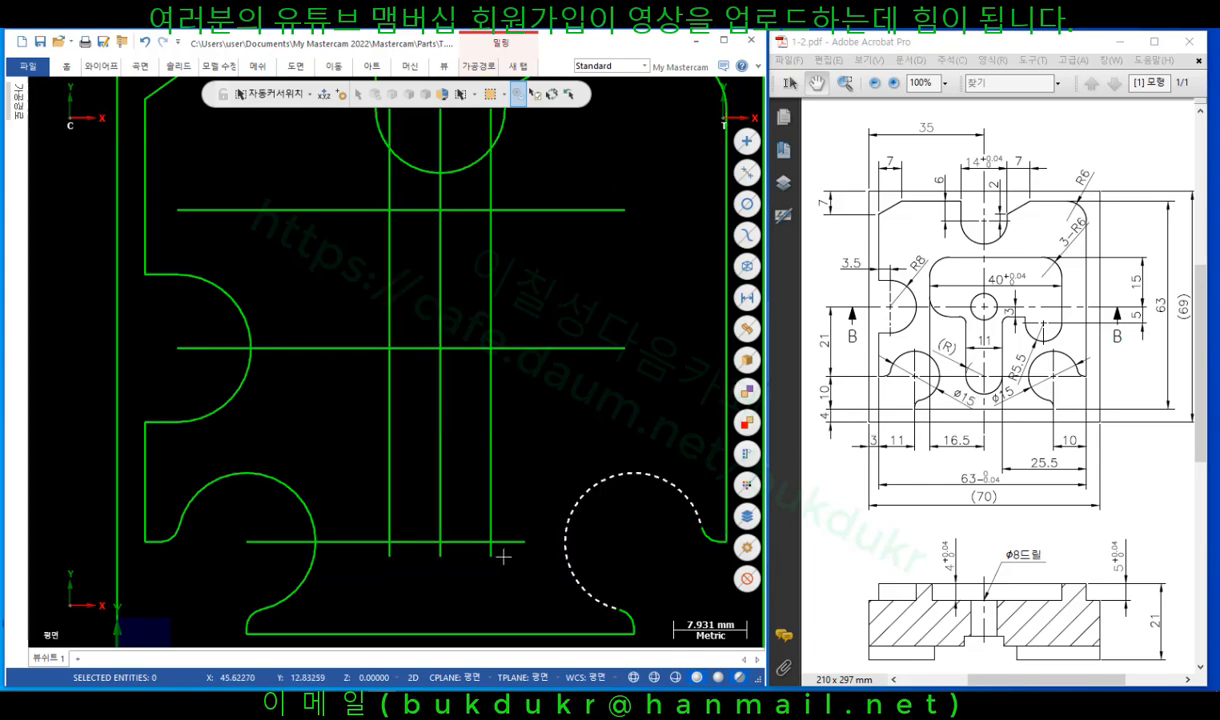
pyautogui.click(101, 66)
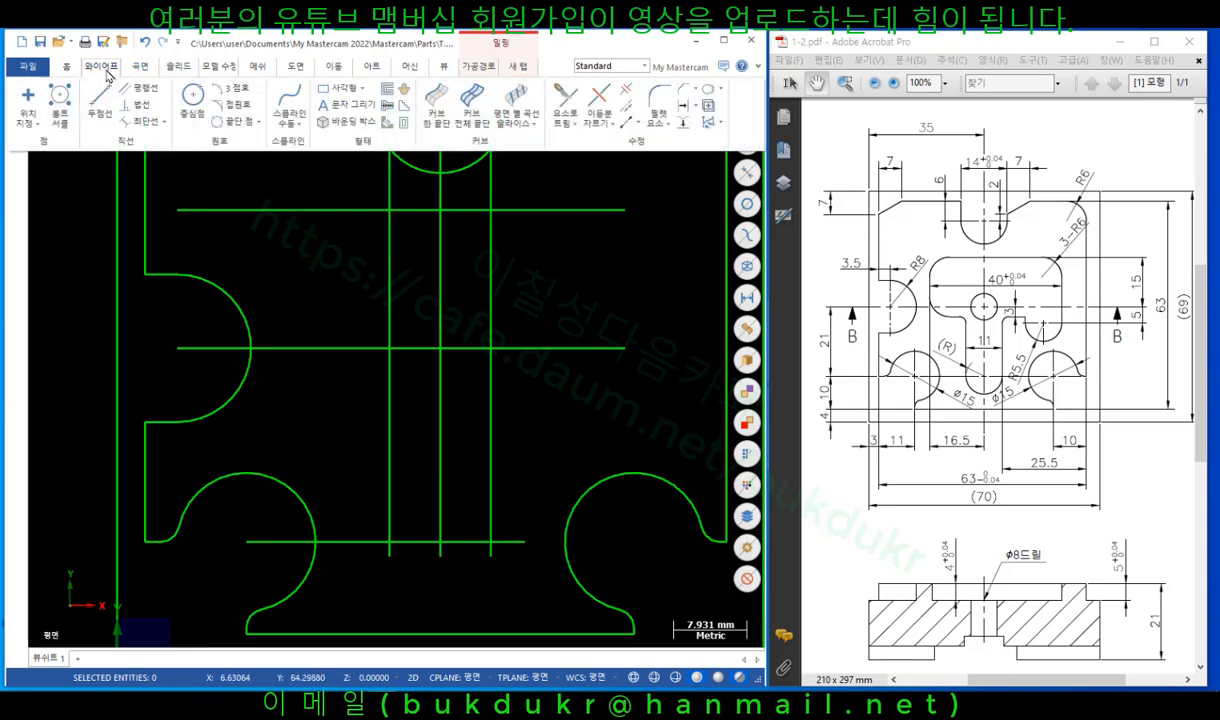
pyautogui.click(193, 98)
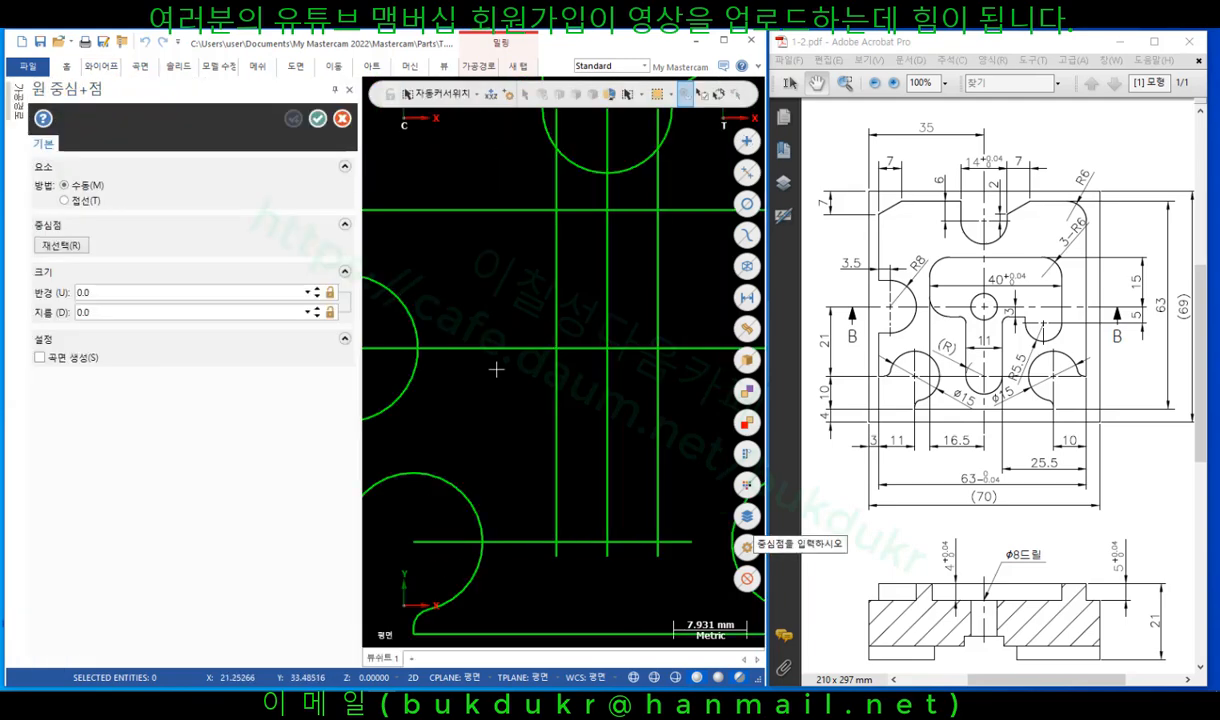
pyautogui.click(607, 548)
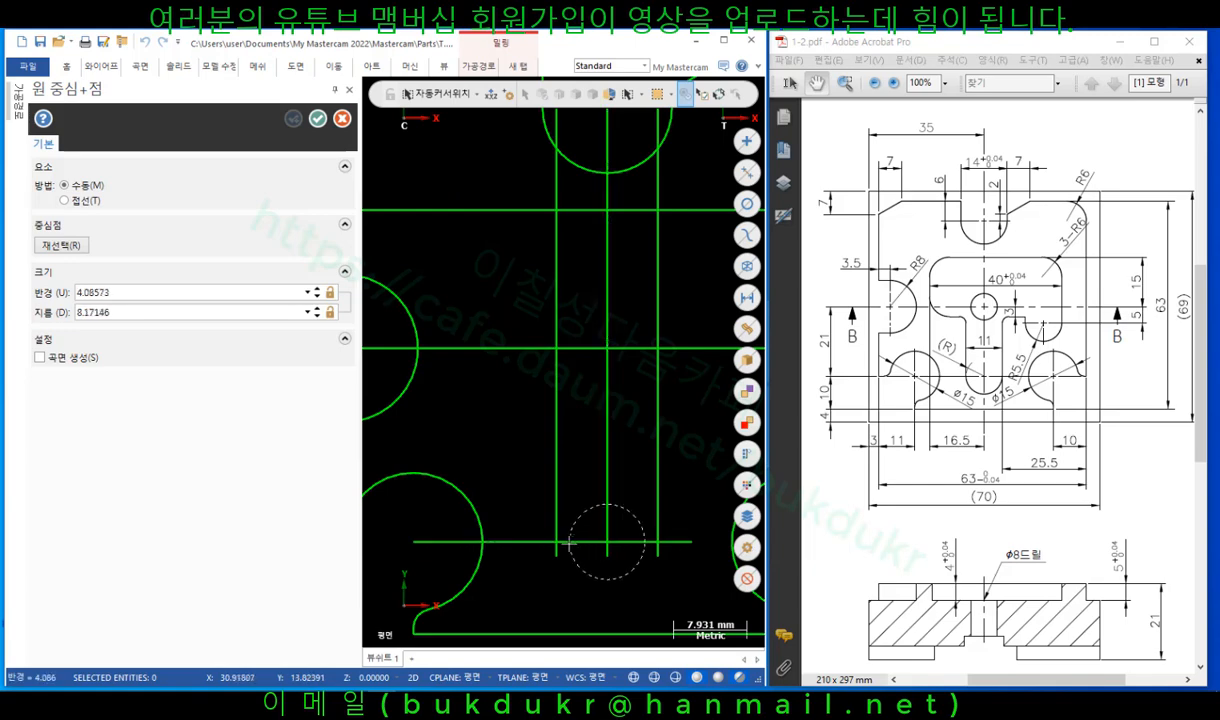
pyautogui.click(558, 546)
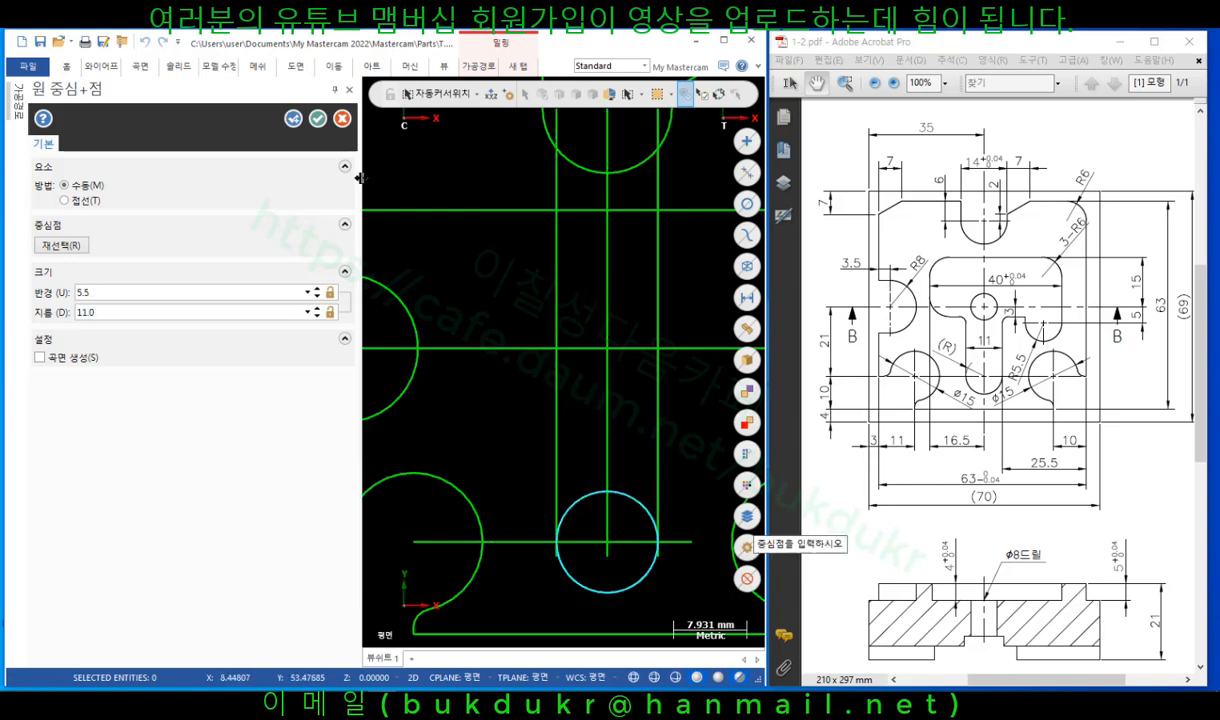
pyautogui.click(317, 118)
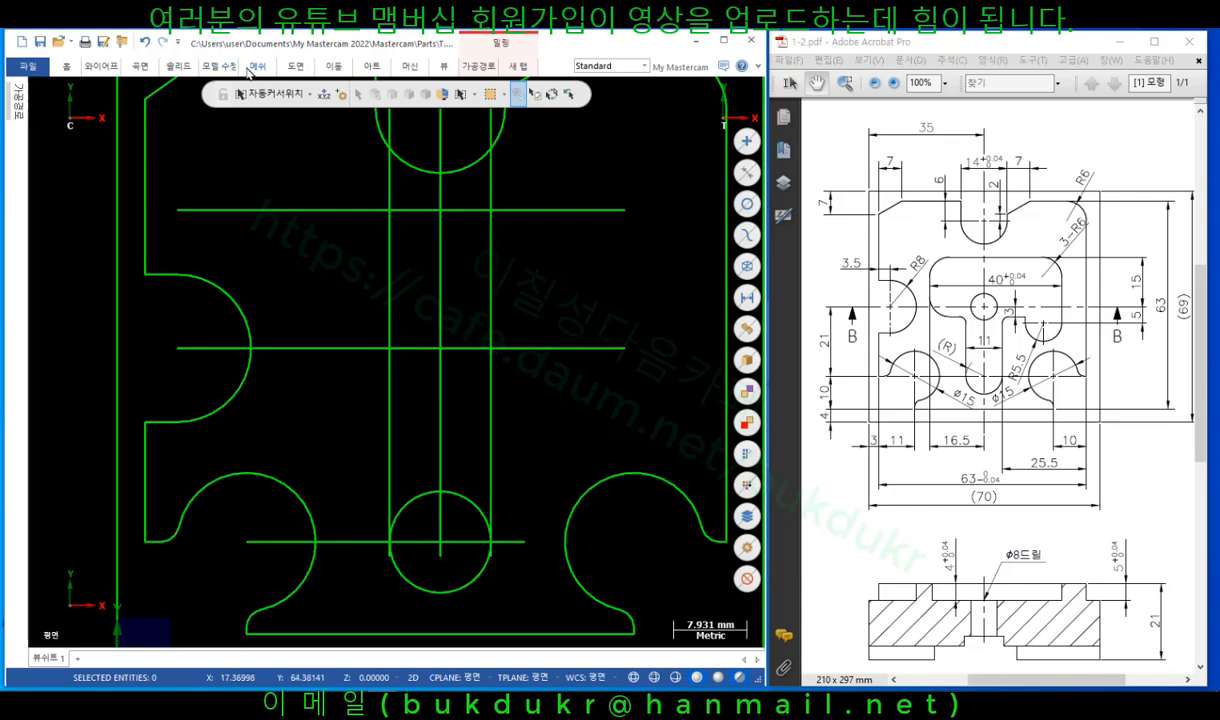
# Offset a copy of the horizontal centreline 3 mm downward.
pyautogui.click(330, 67)
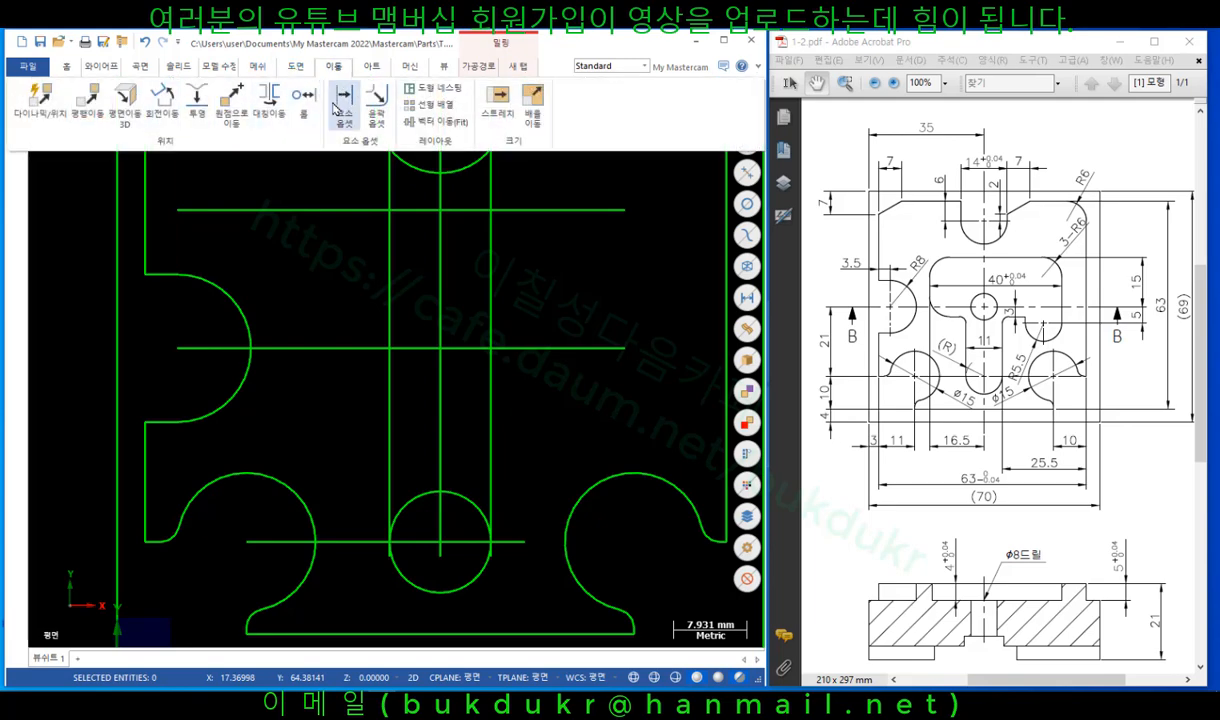
pyautogui.write('3')
pyautogui.click(531, 349)
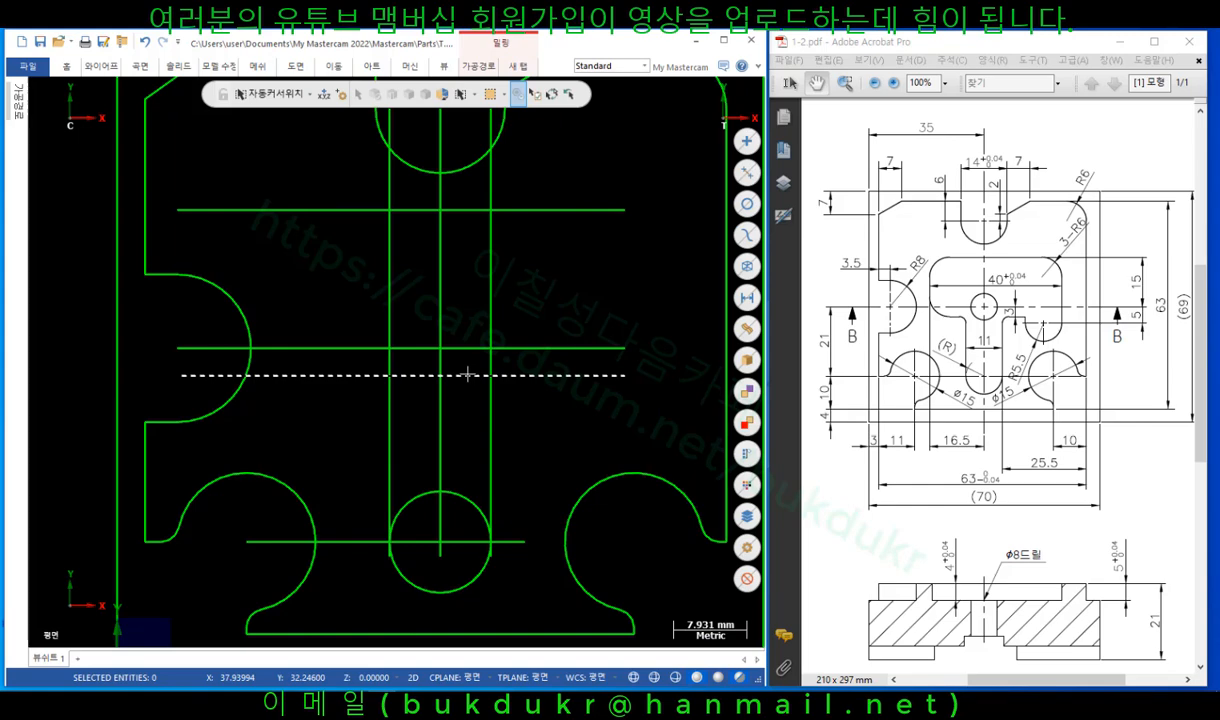
pyautogui.click(466, 375)
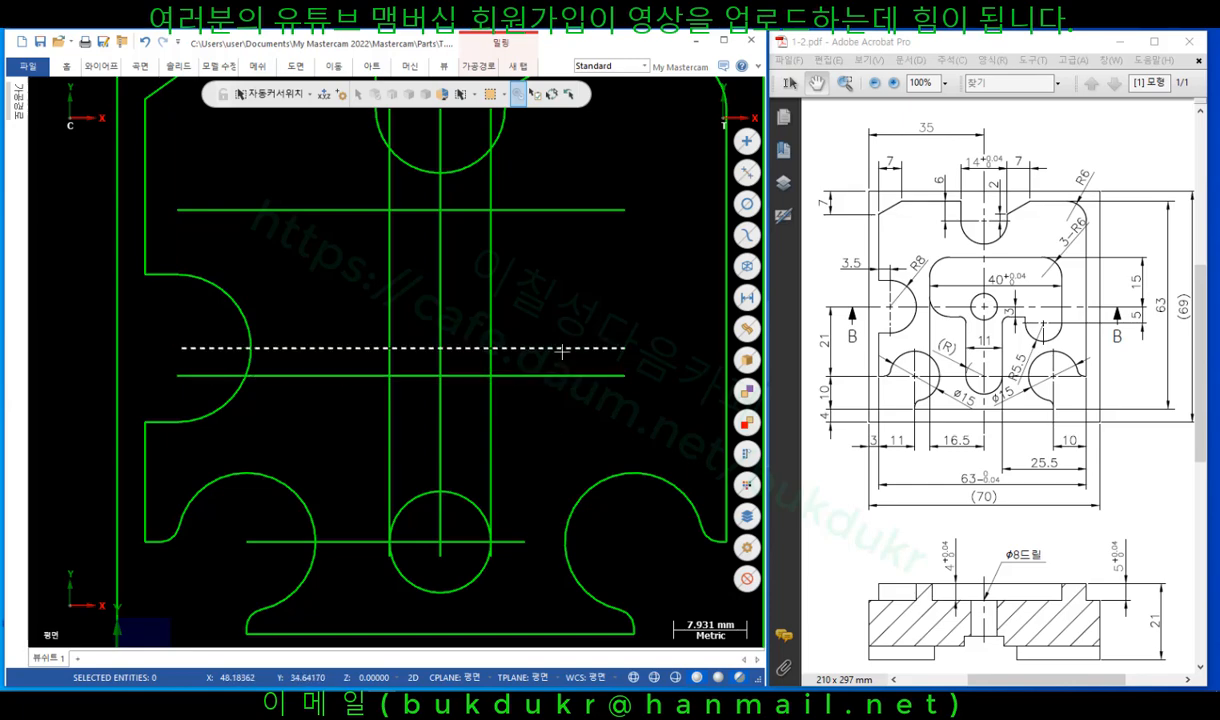
# Draw an 8 mm diameter circle for the drill hole at the intersection of the horizontal and vertical centrelines.
pyautogui.click(101, 66)
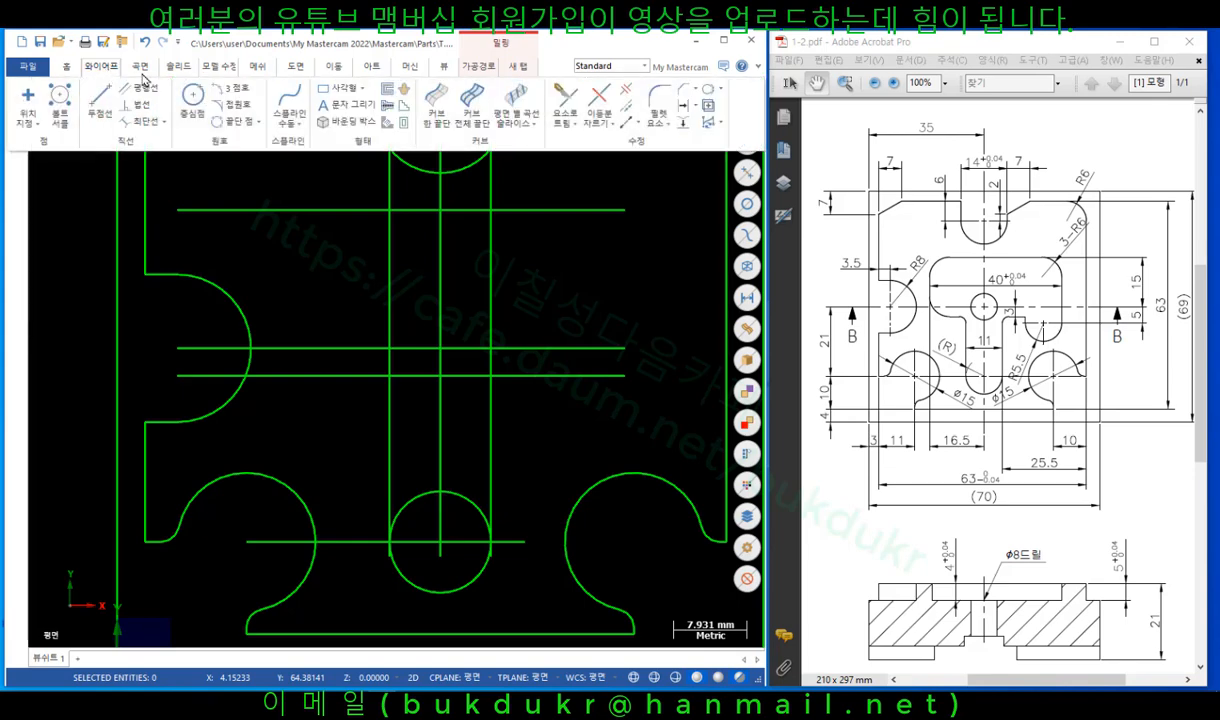
pyautogui.click(192, 96)
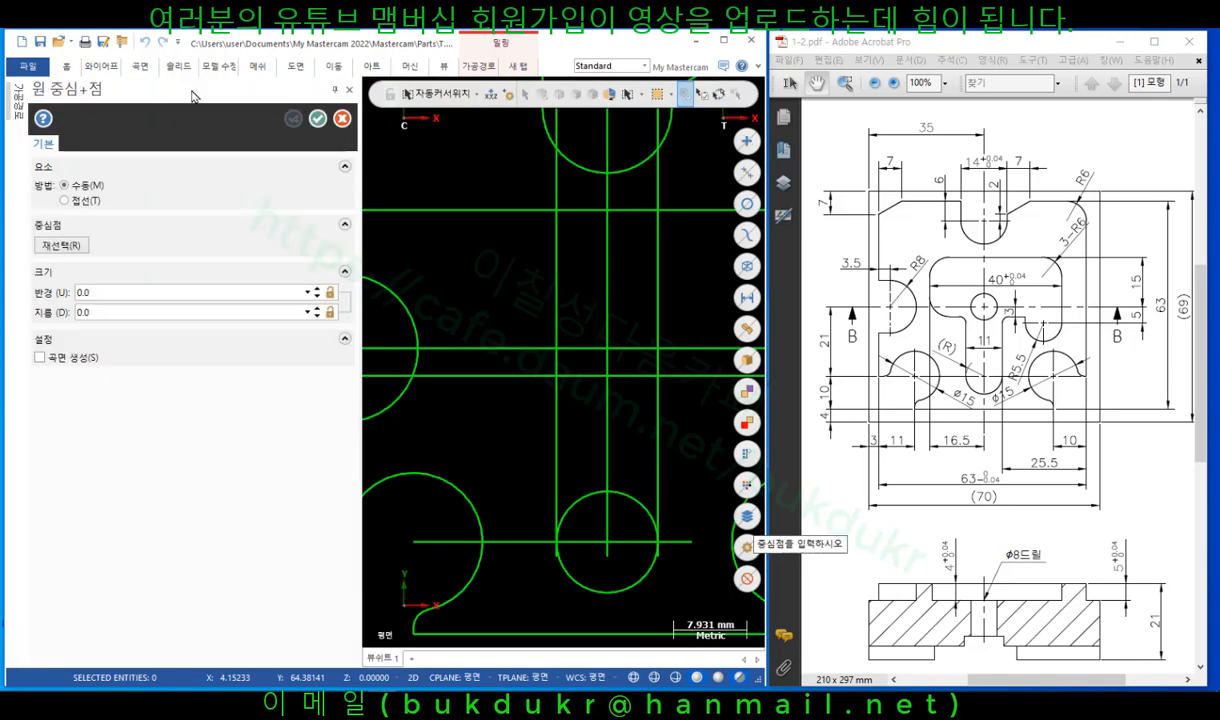
pyautogui.click(121, 311)
pyautogui.write('8')
pyautogui.scroll(1, 643, 340)
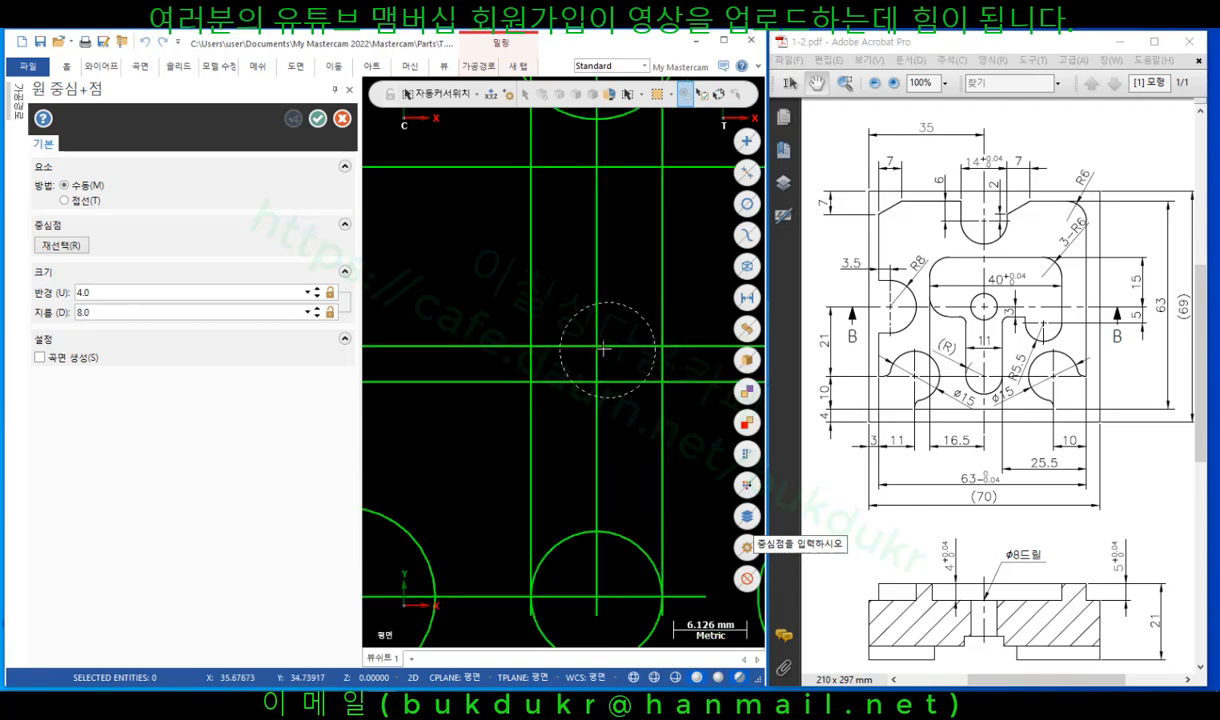
# Place an 8 mm diameter circle where the vertical and horizontal centre lines cross, and delete the horizontal line through its centre.
pyautogui.click(596, 346)
pyautogui.click(318, 119)
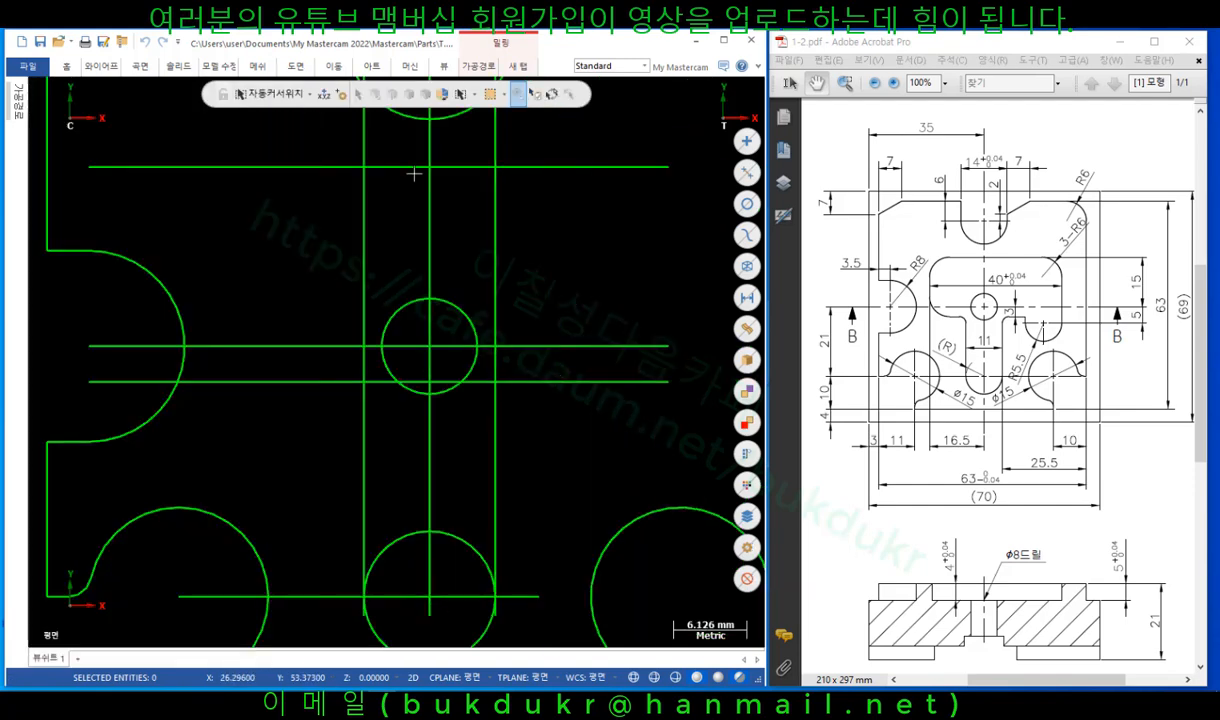
pyautogui.scroll(-2, 567, 338)
pyautogui.scroll(-1, 632, 279)
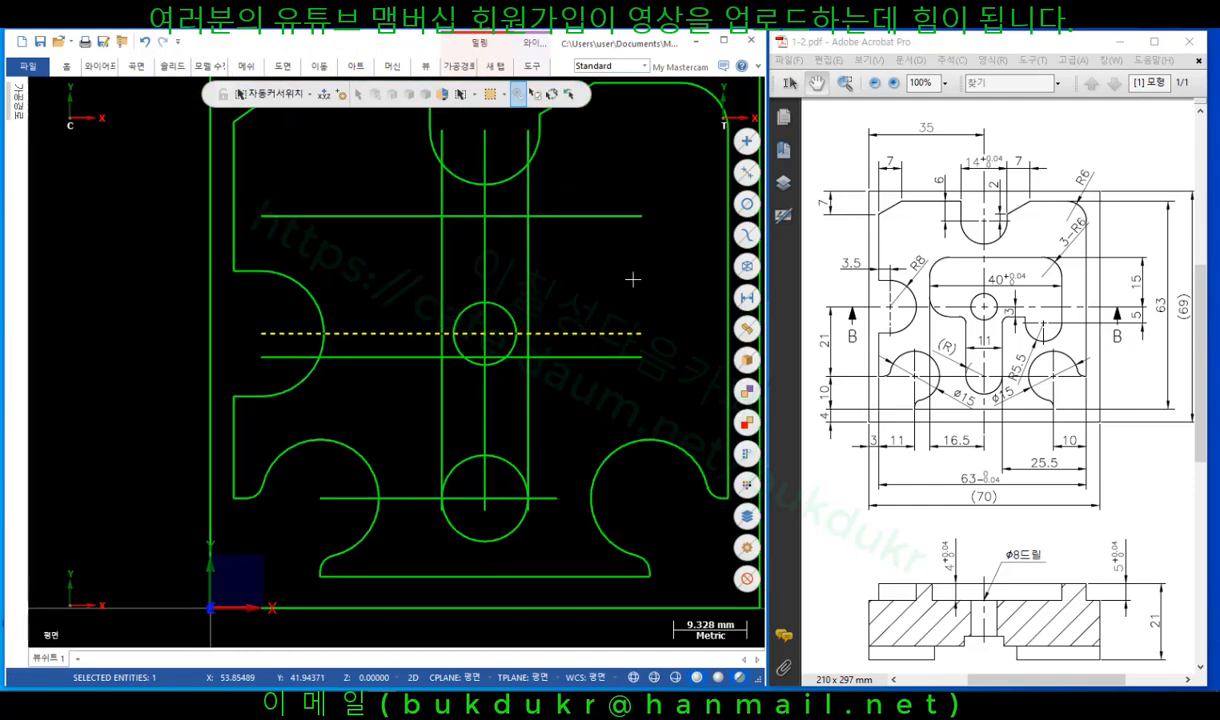
pyautogui.scroll(1, 478, 250)
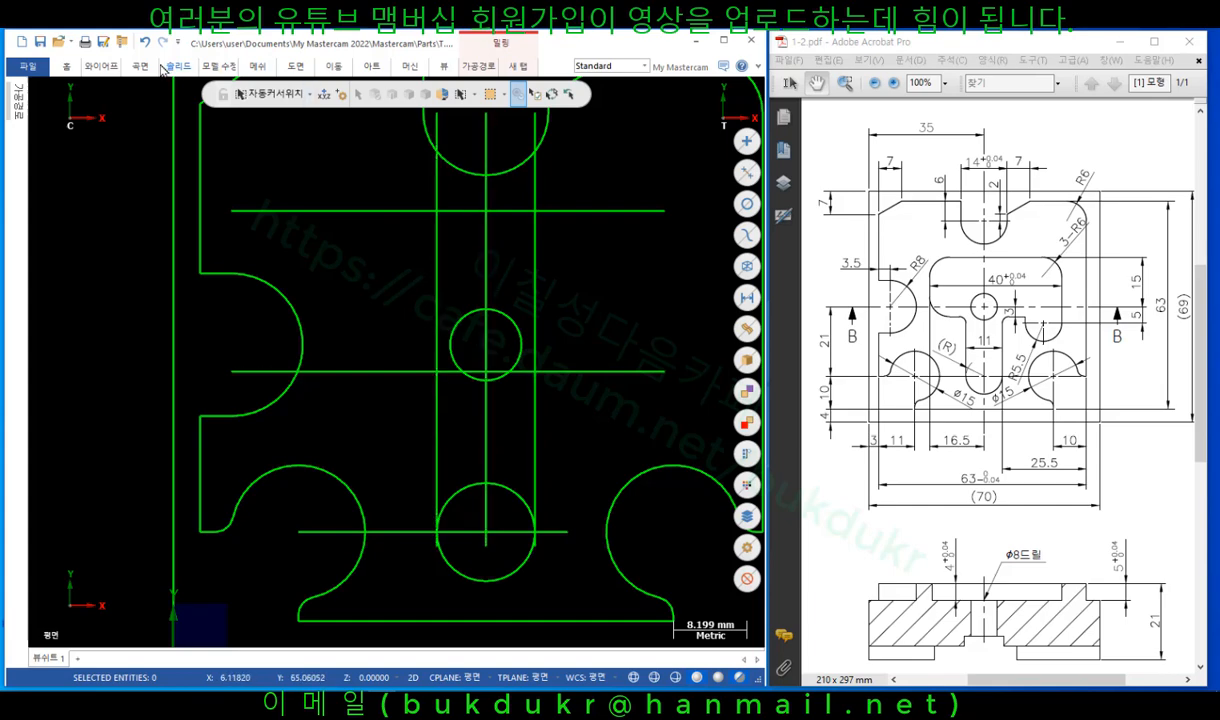
# Offset a copy of the vertical centre line 16.5 mm to the left for the pocket's left edge.
pyautogui.click(337, 66)
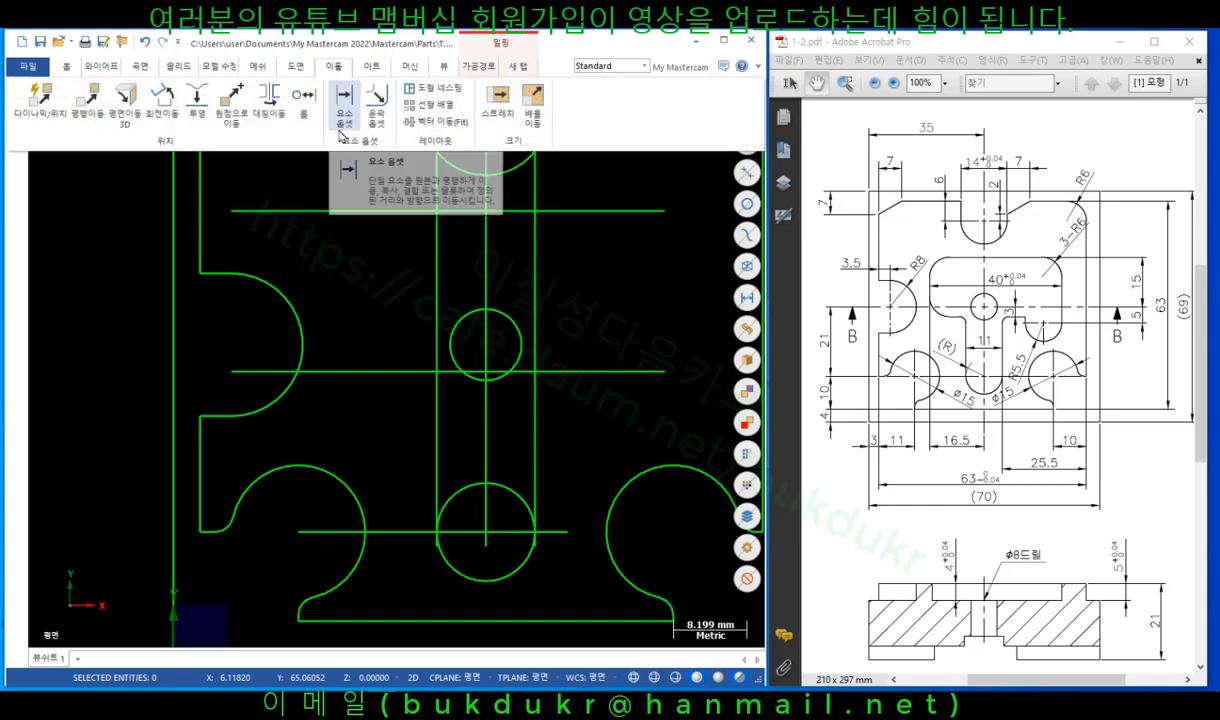
pyautogui.click(337, 96)
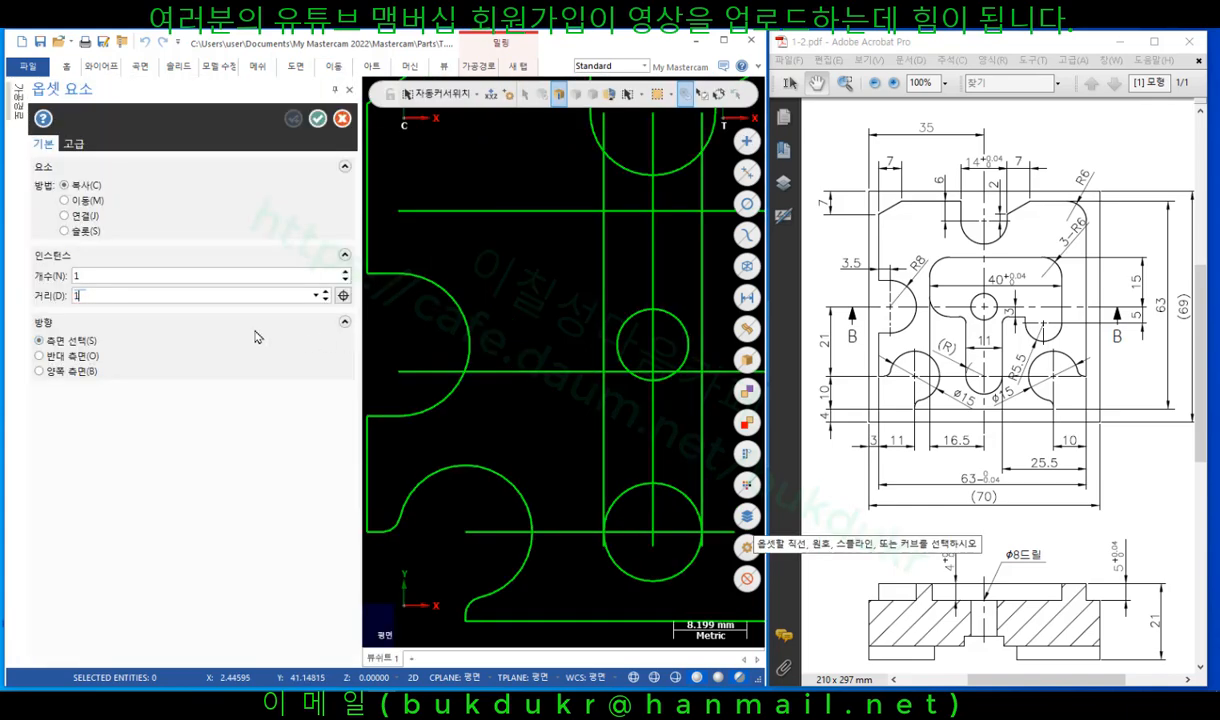
pyautogui.write('.5')
pyautogui.click(652, 295)
pyautogui.click(548, 293)
pyautogui.scroll(-1, 497, 283)
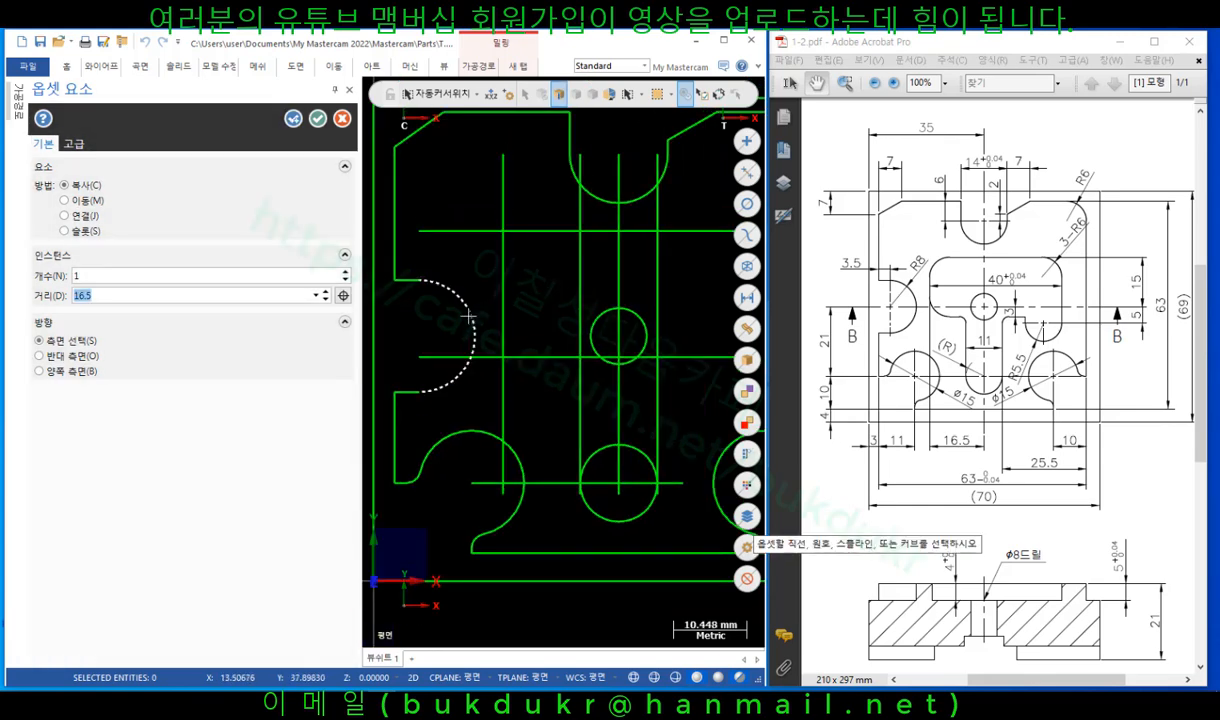
# Offset a copy of the pocket's left edge line 40 mm to the right to form its right edge.
pyautogui.click(468, 316)
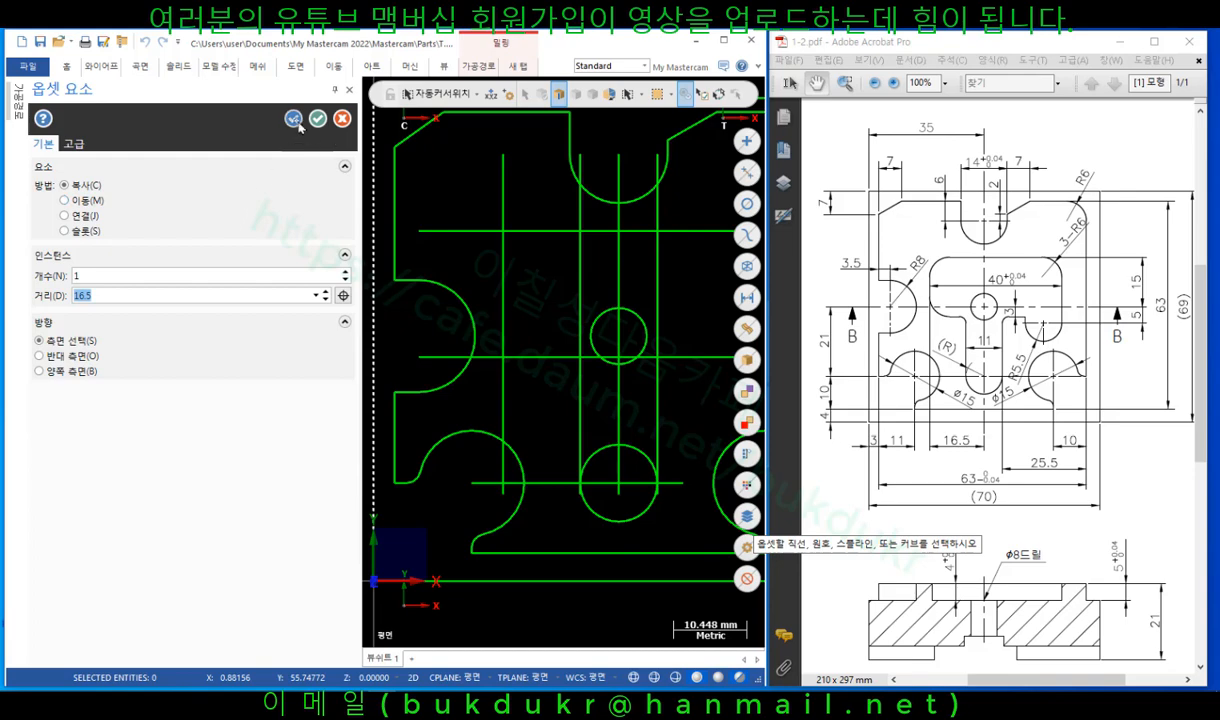
pyautogui.write('40')
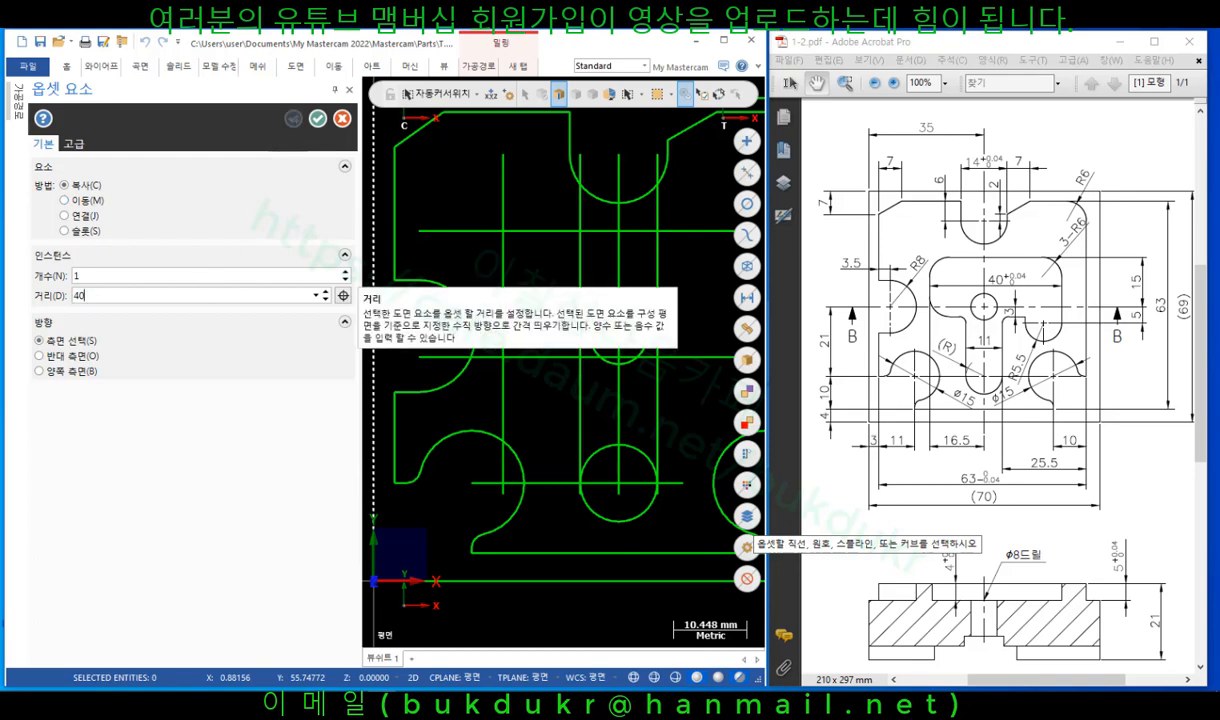
pyautogui.press('Return')
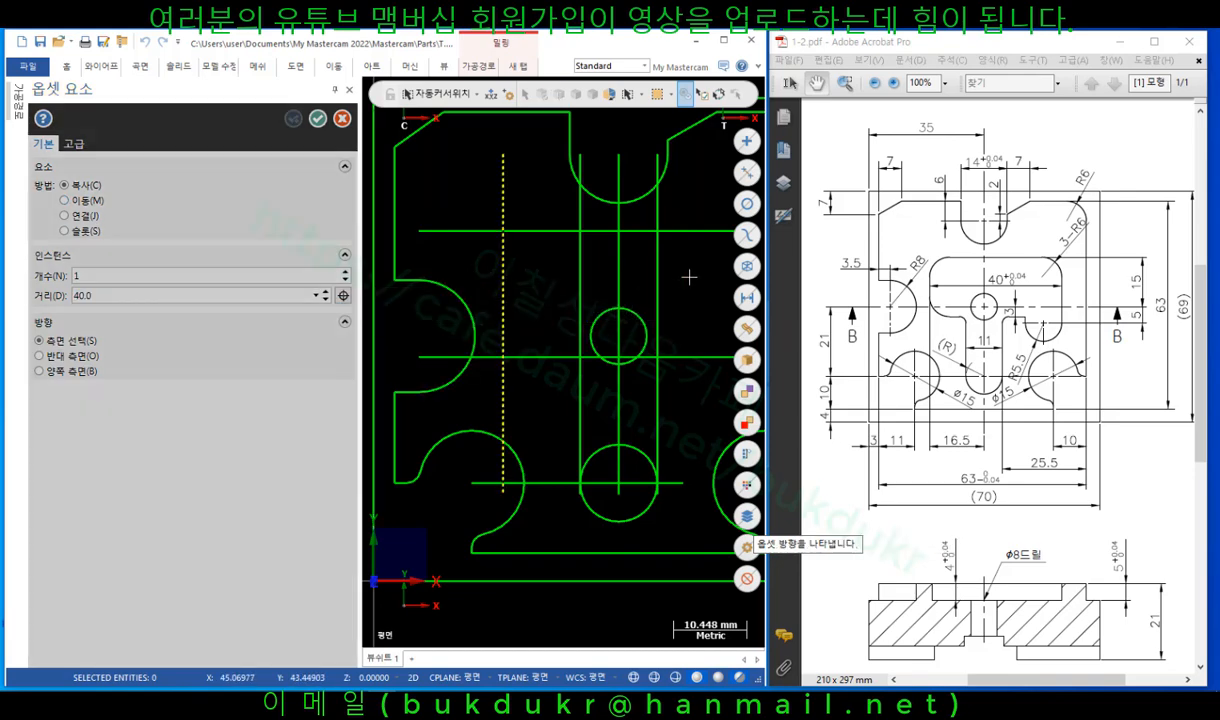
pyautogui.scroll(-2, 453, 345)
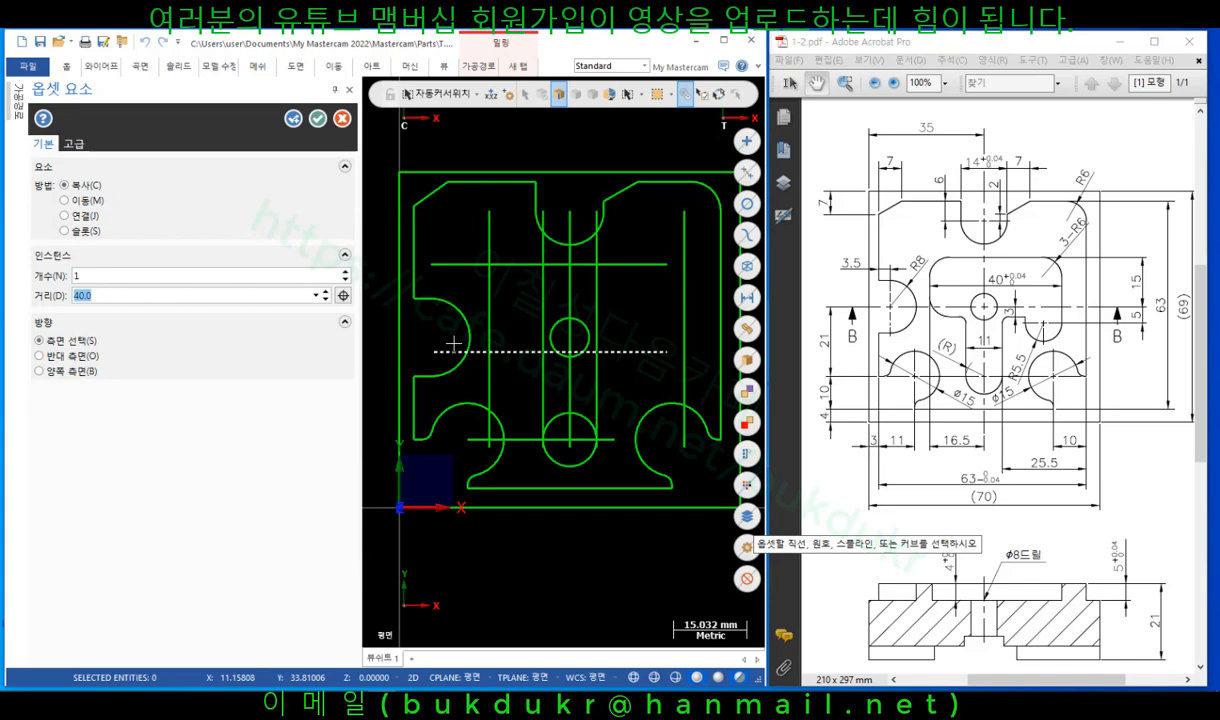
pyautogui.click(317, 118)
pyautogui.scroll(3, 334, 302)
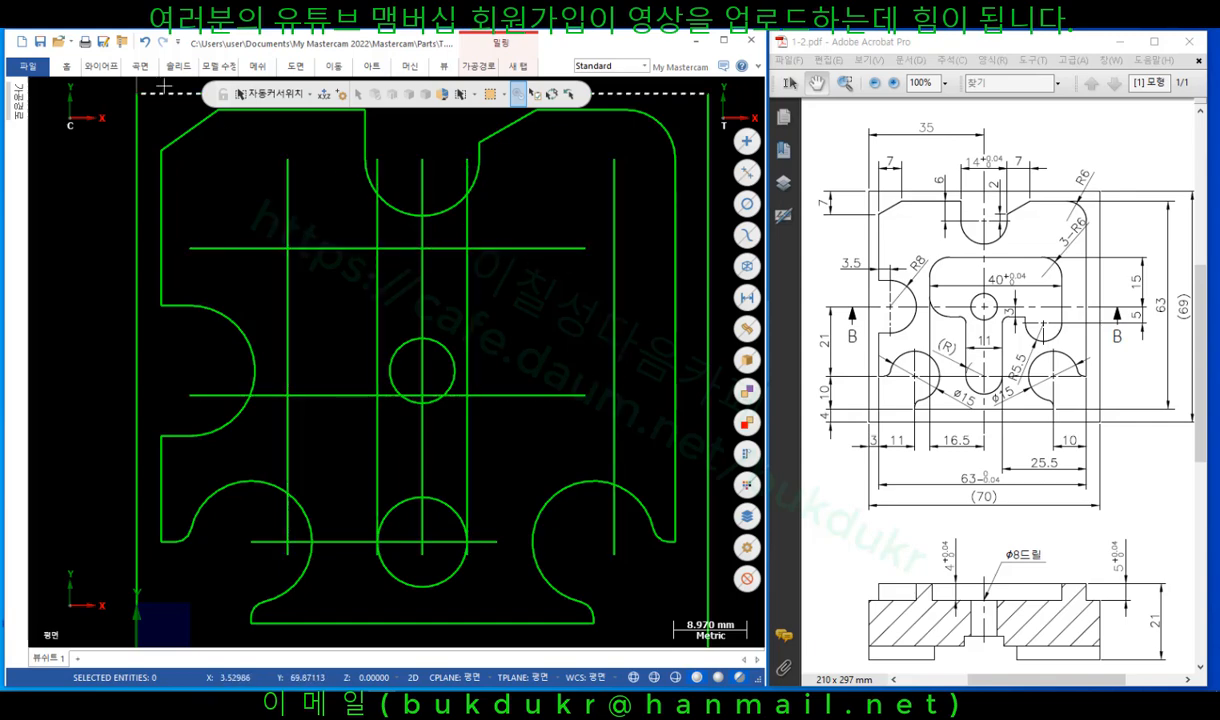
# Trim the pocket's left edge line with the upper and lower horizontal lines into two corners using two-entity trim.
pyautogui.click(101, 66)
pyautogui.click(565, 100)
pyautogui.click(107, 247)
pyautogui.click(457, 289)
pyautogui.click(488, 249)
pyautogui.scroll(-2, 484, 313)
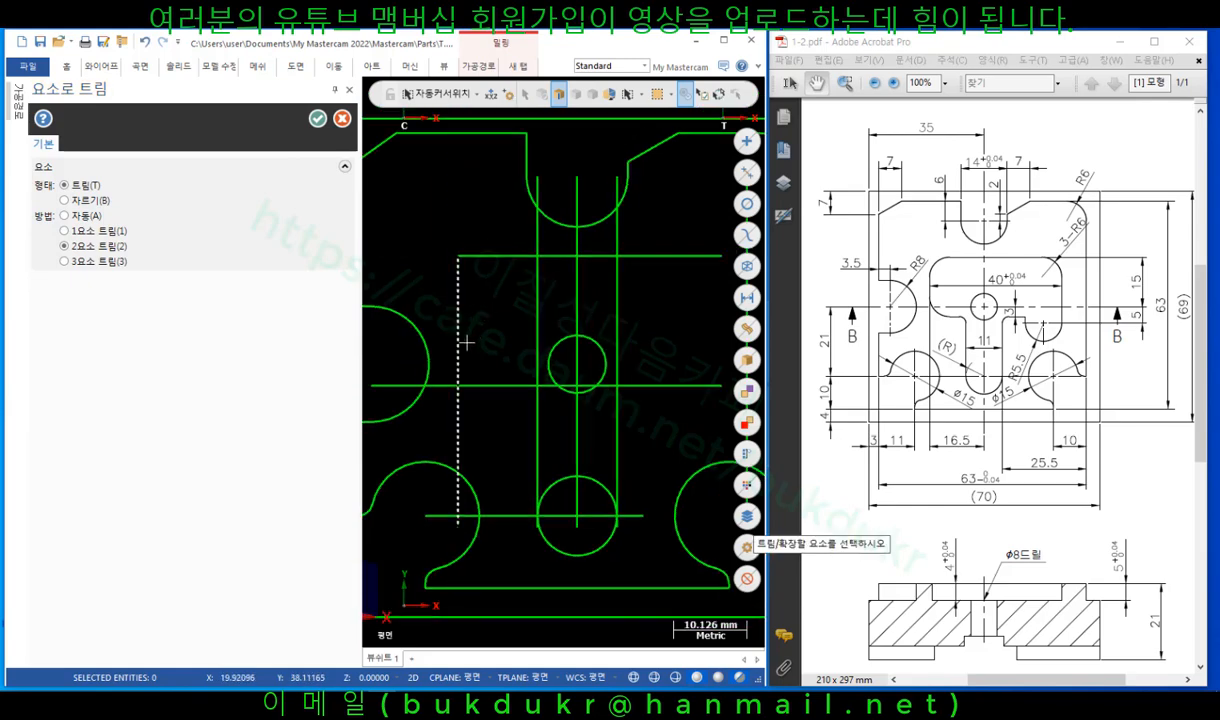
pyautogui.click(464, 341)
pyautogui.click(498, 387)
# Trim and extend the upper and lower horizontal lines to the right edge line to close the pocket rectangle.
pyautogui.scroll(-1, 458, 370)
pyautogui.scroll(-2, 426, 370)
pyautogui.scroll(2, 602, 316)
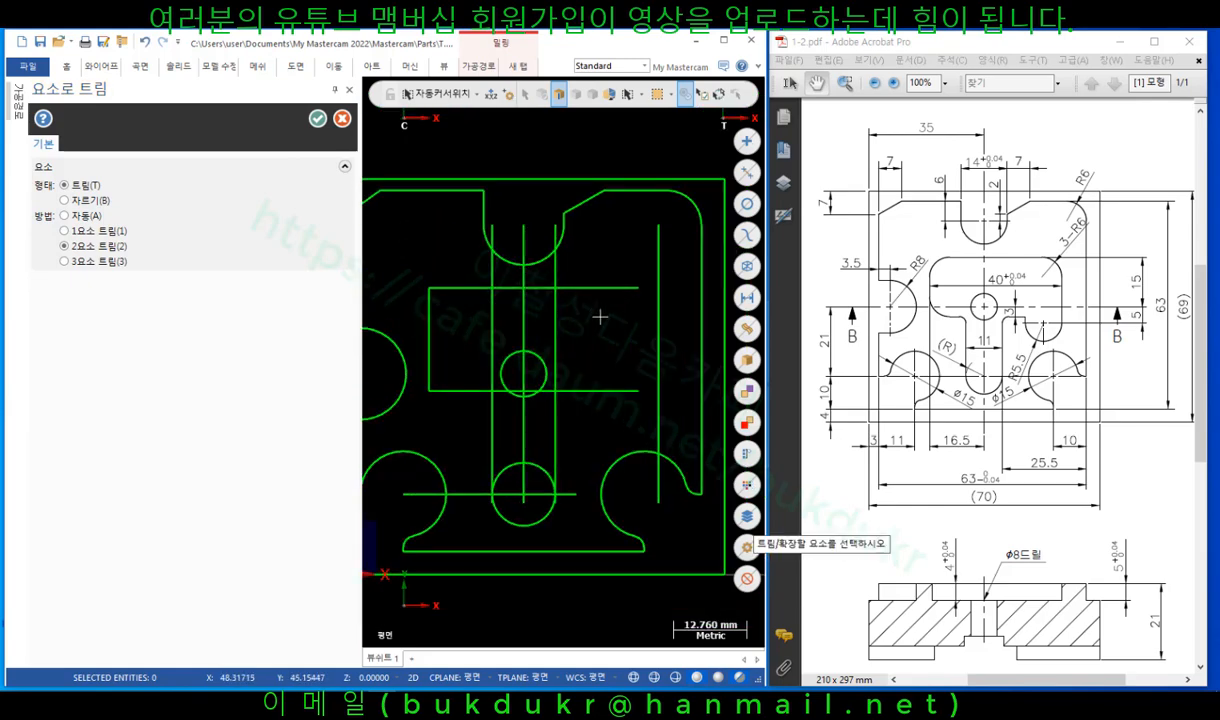
pyautogui.click(599, 284)
pyautogui.click(661, 334)
pyautogui.click(648, 401)
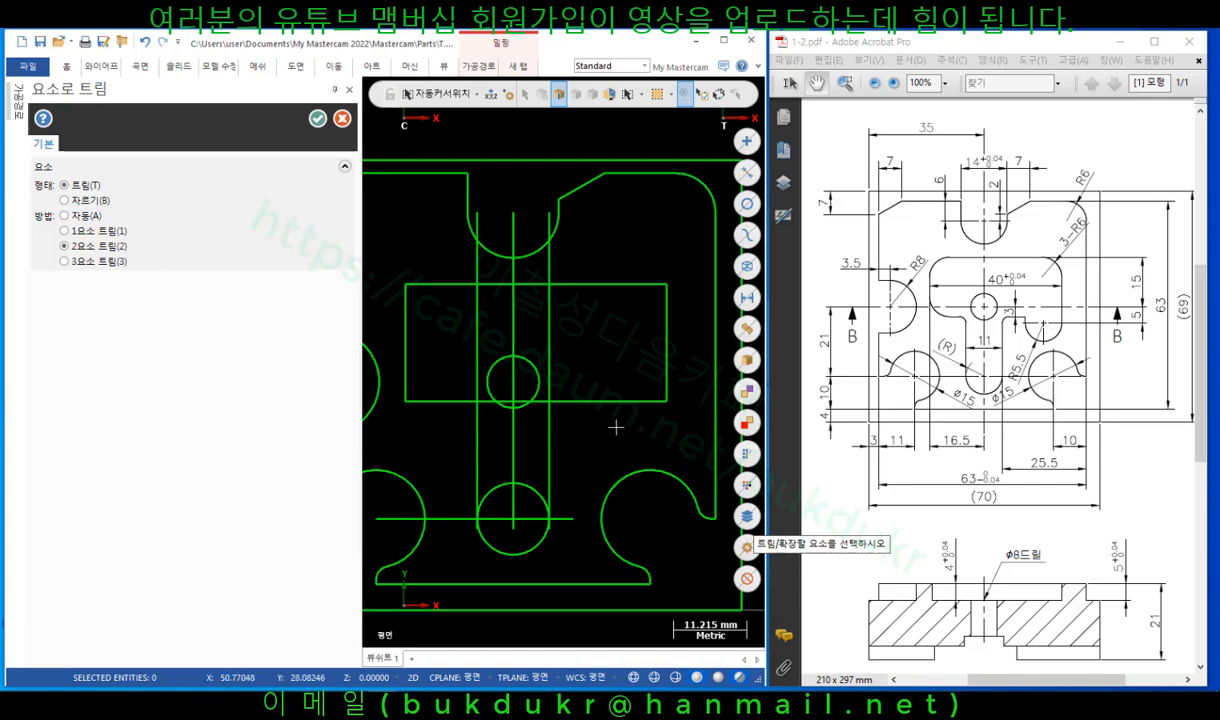
# Trim the lower circle with the slot's two vertical lines so that only its bottom half arc remains.
pyautogui.scroll(3, 510, 545)
pyautogui.click(461, 527)
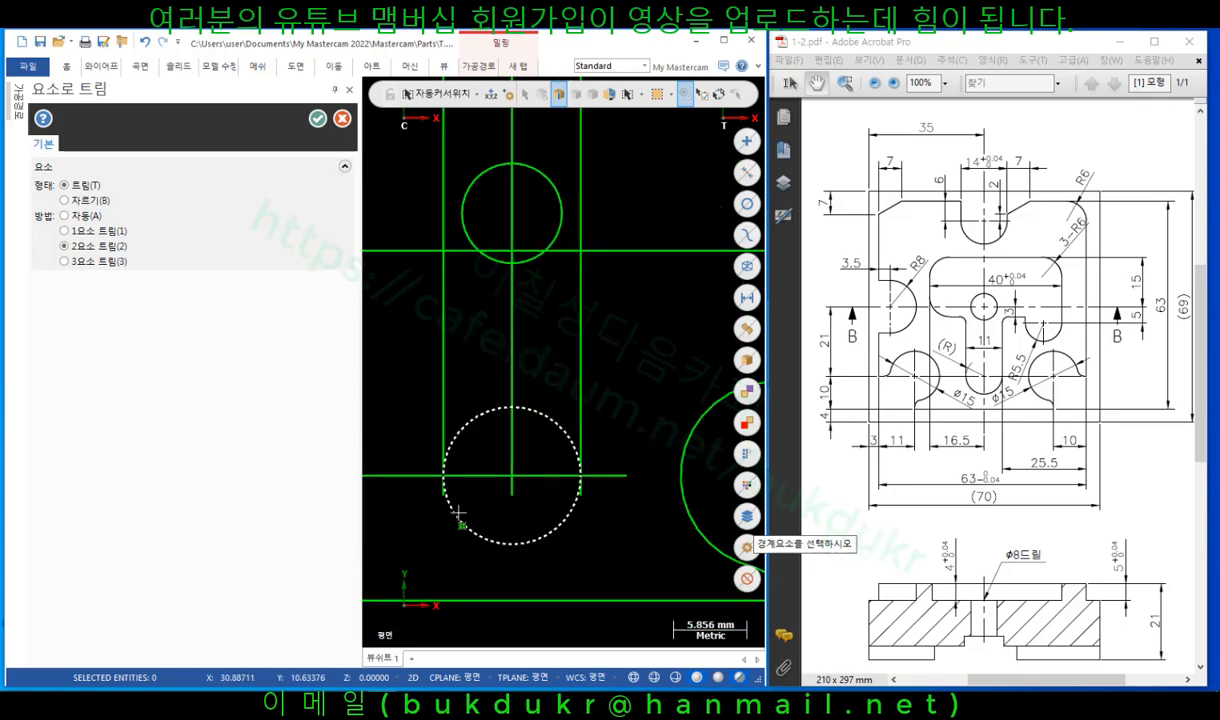
pyautogui.click(445, 392)
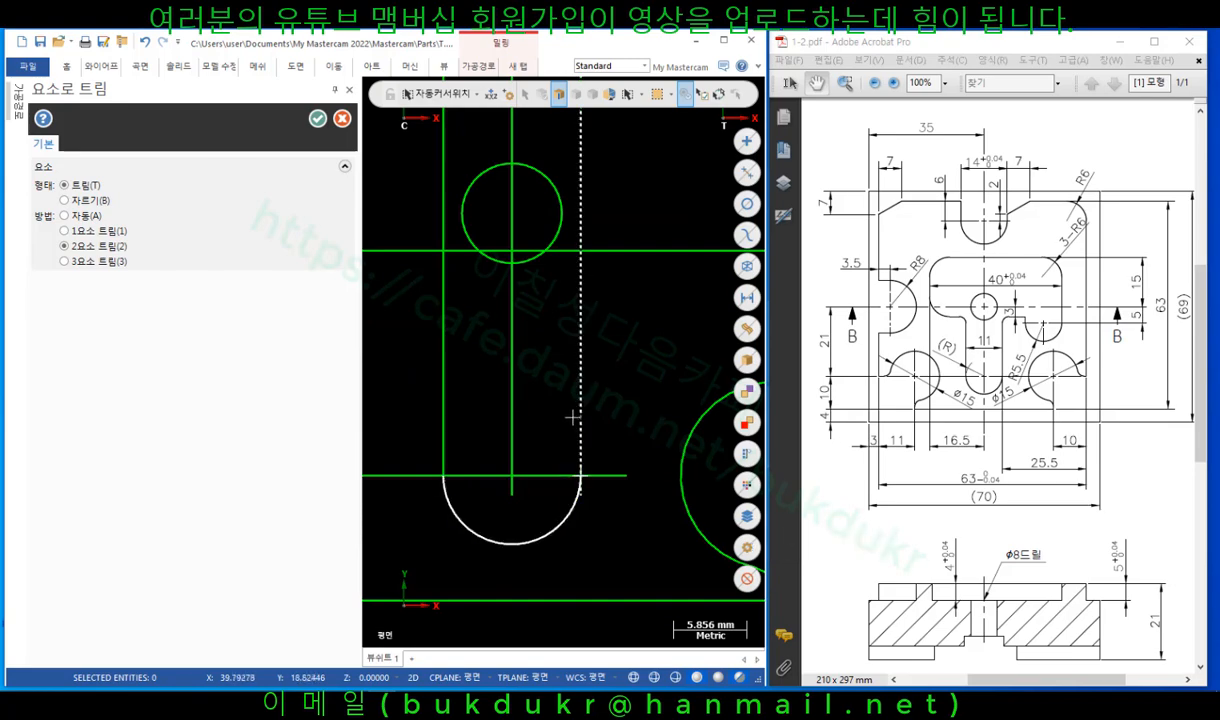
pyautogui.scroll(-3, 580, 515)
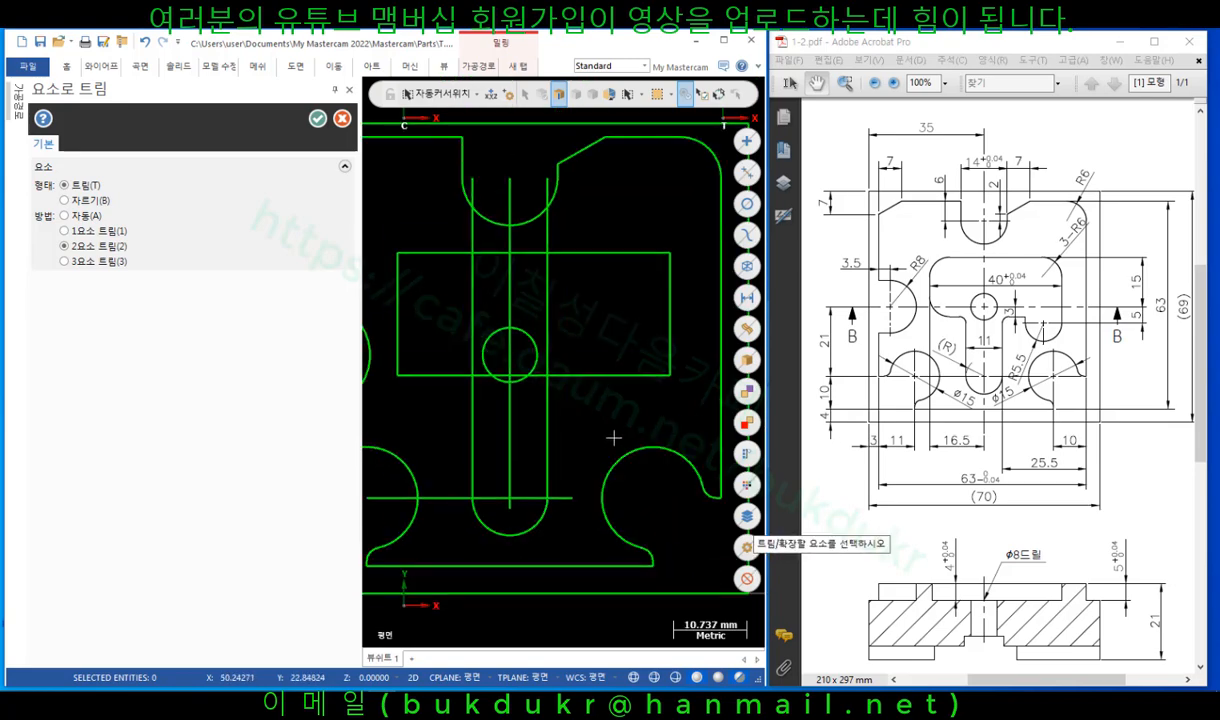
pyautogui.scroll(-2, 599, 409)
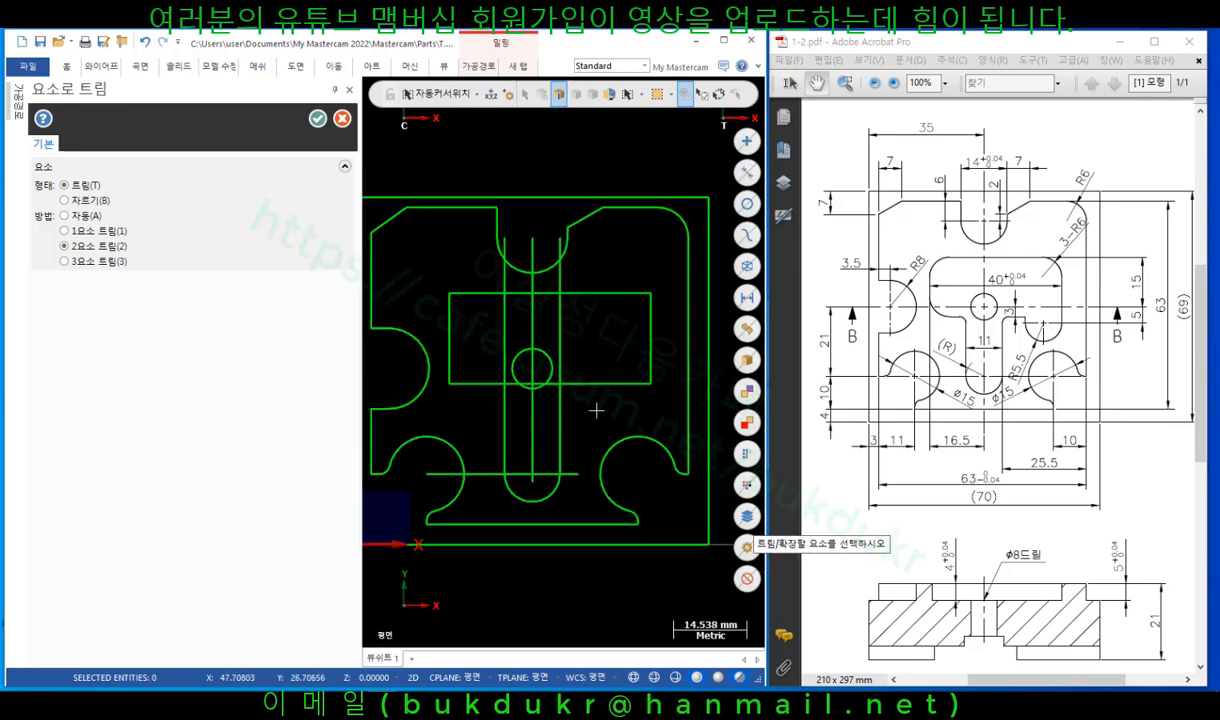
pyautogui.click(317, 118)
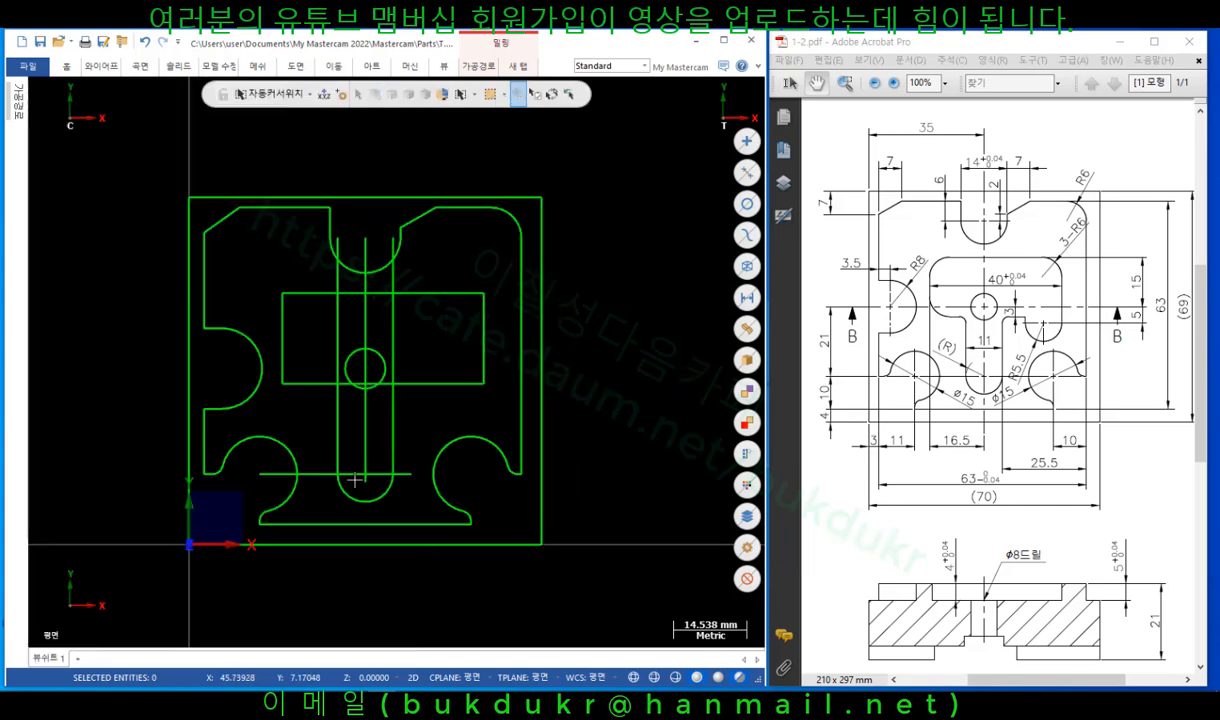
# Delete the horizontal construction line through the centre of the slot's bottom arc.
pyautogui.scroll(3, 325, 490)
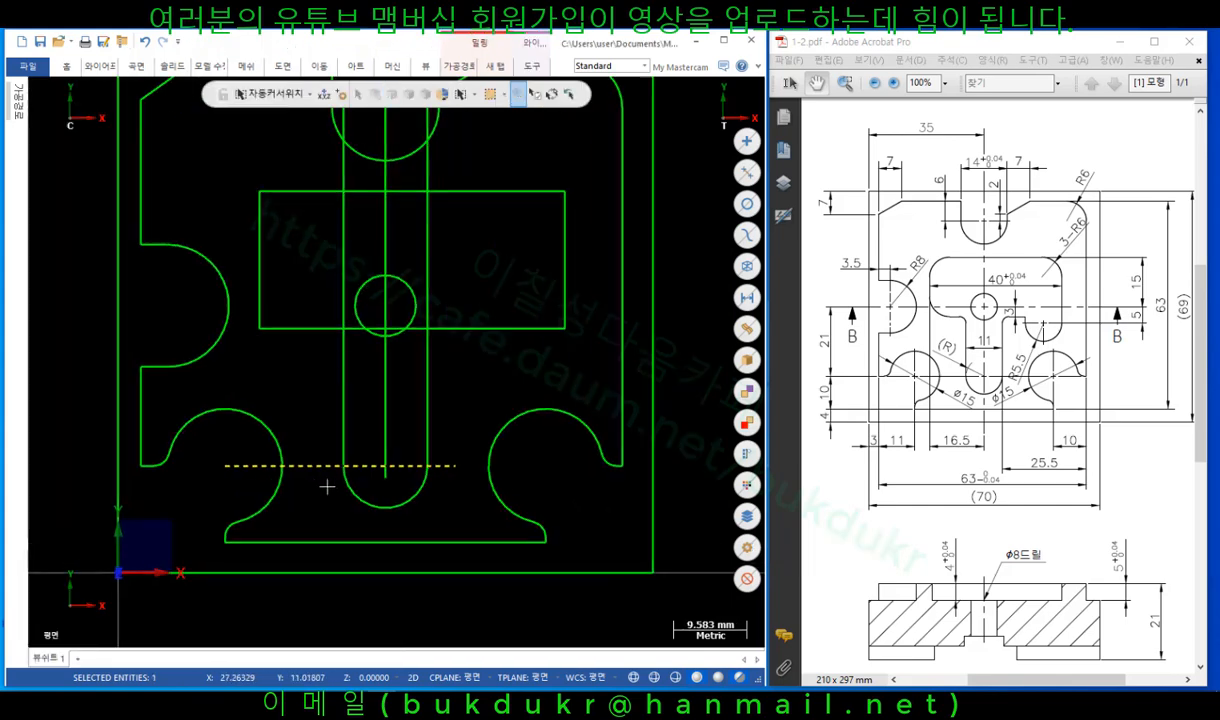
pyautogui.scroll(-1, 405, 497)
pyautogui.scroll(1, 463, 165)
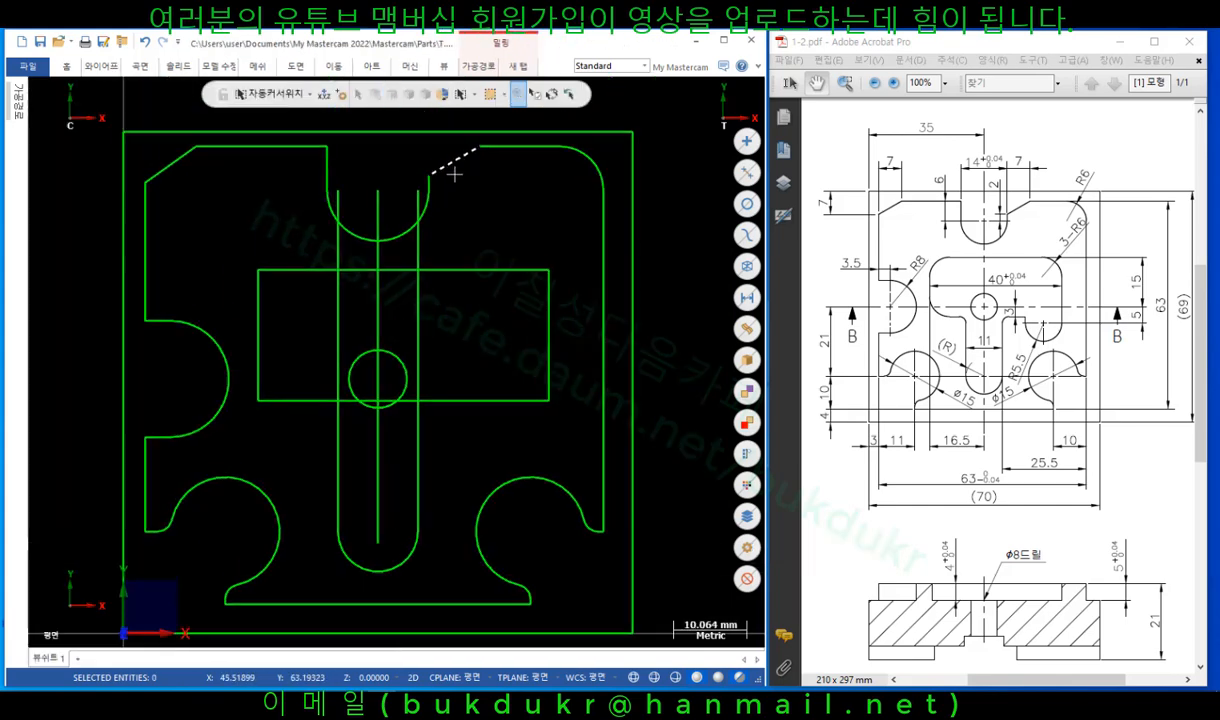
# Offset a copy of the pocket rectangle's bottom edge 2 mm downward.
pyautogui.scroll(1, 458, 183)
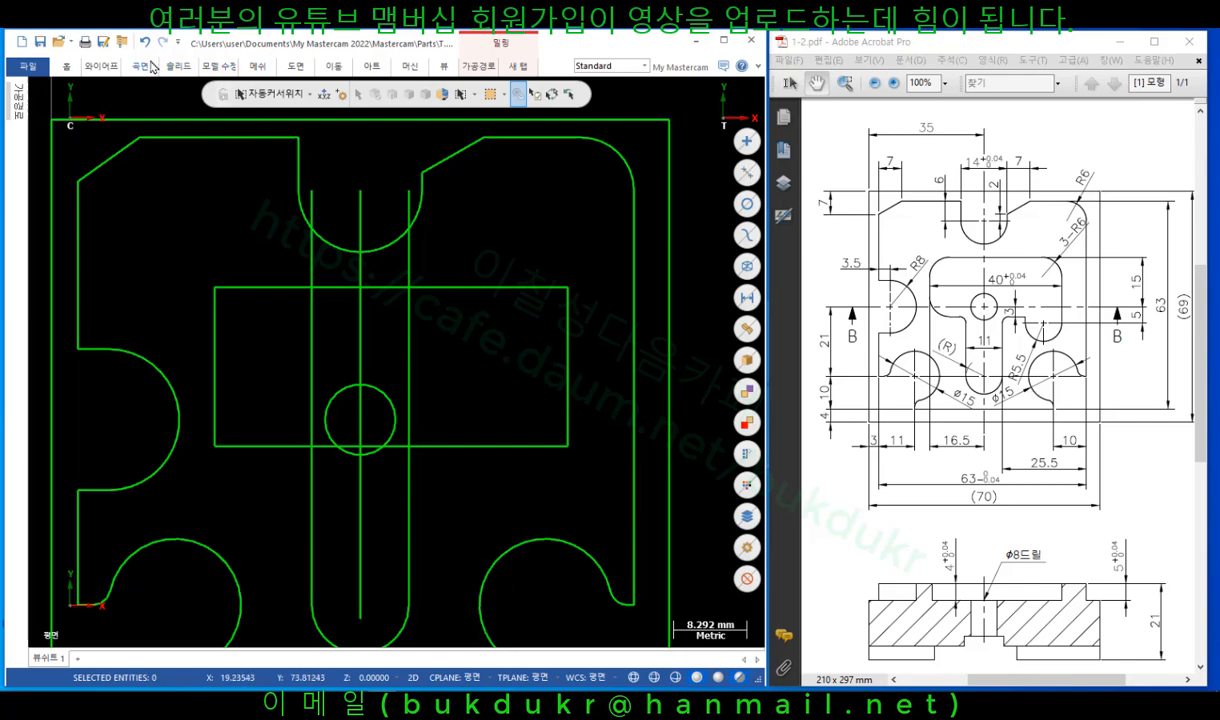
pyautogui.click(336, 69)
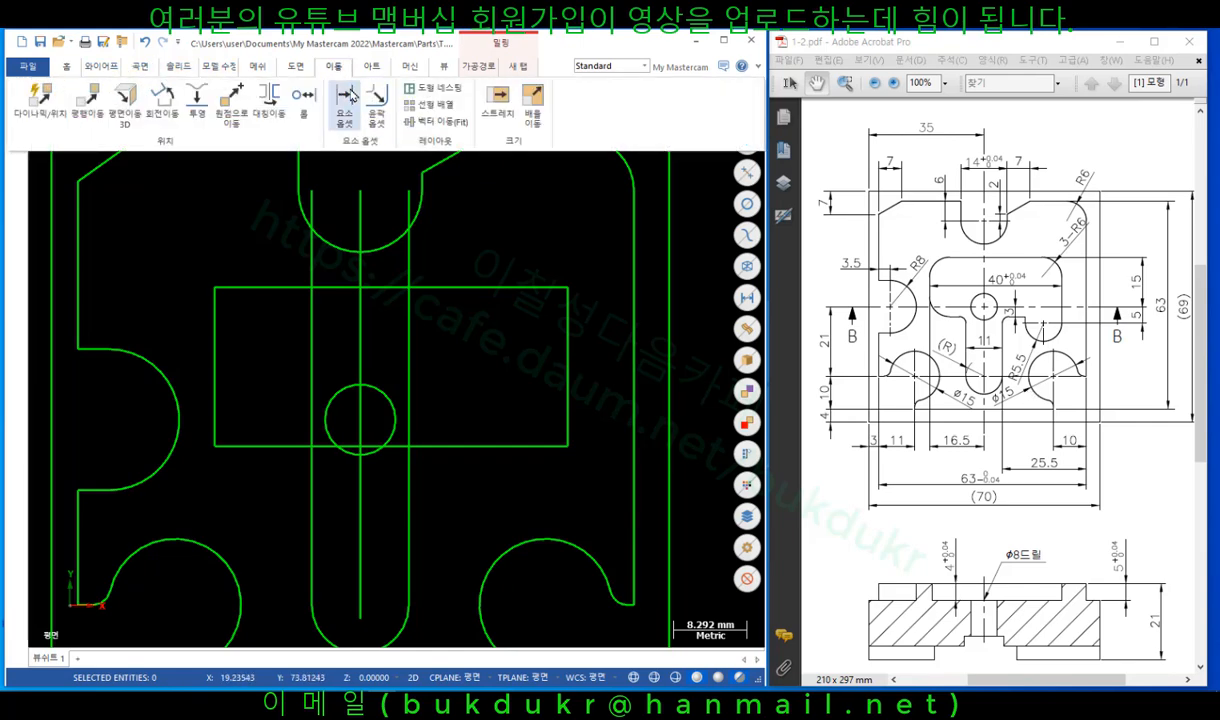
pyautogui.click(329, 100)
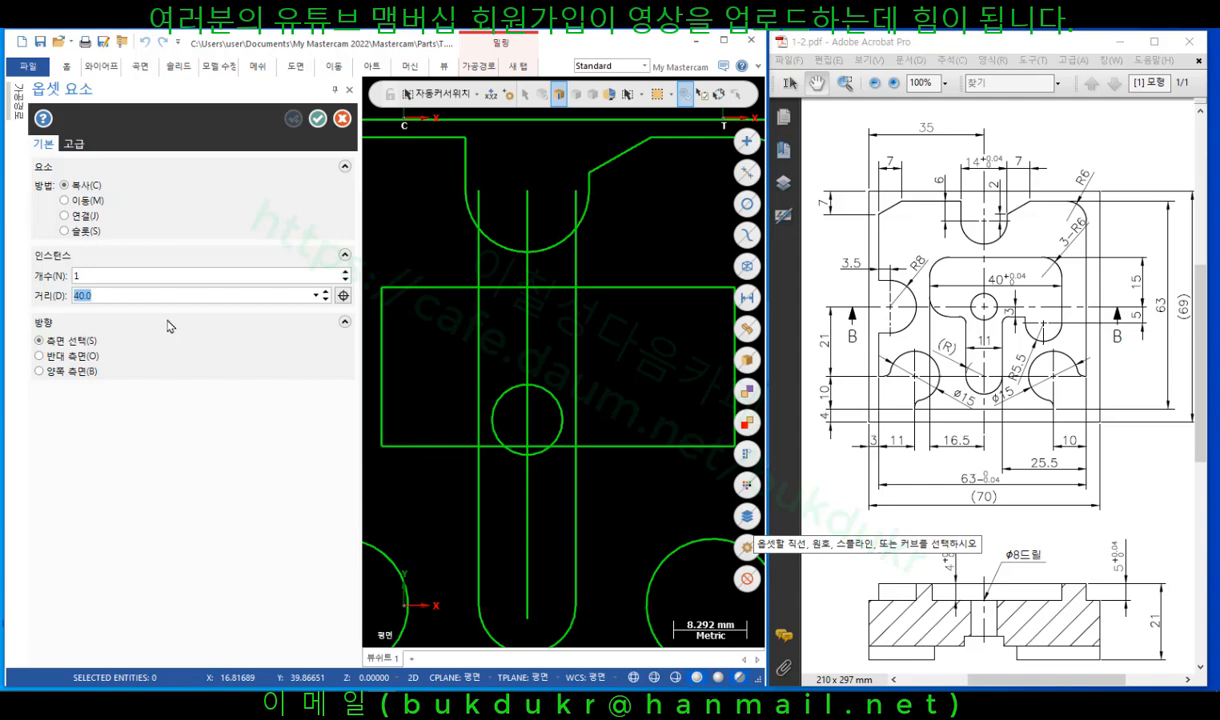
pyautogui.press('Return')
pyautogui.click(640, 442)
pyautogui.click(638, 487)
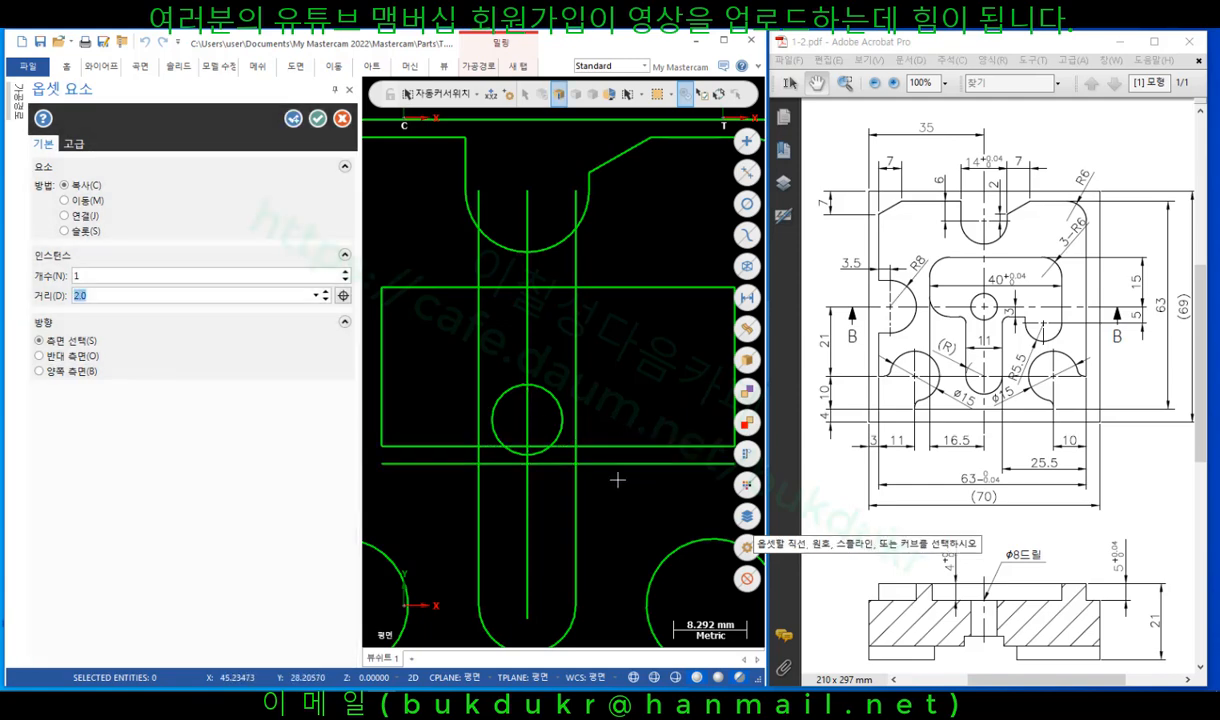
pyautogui.click(292, 118)
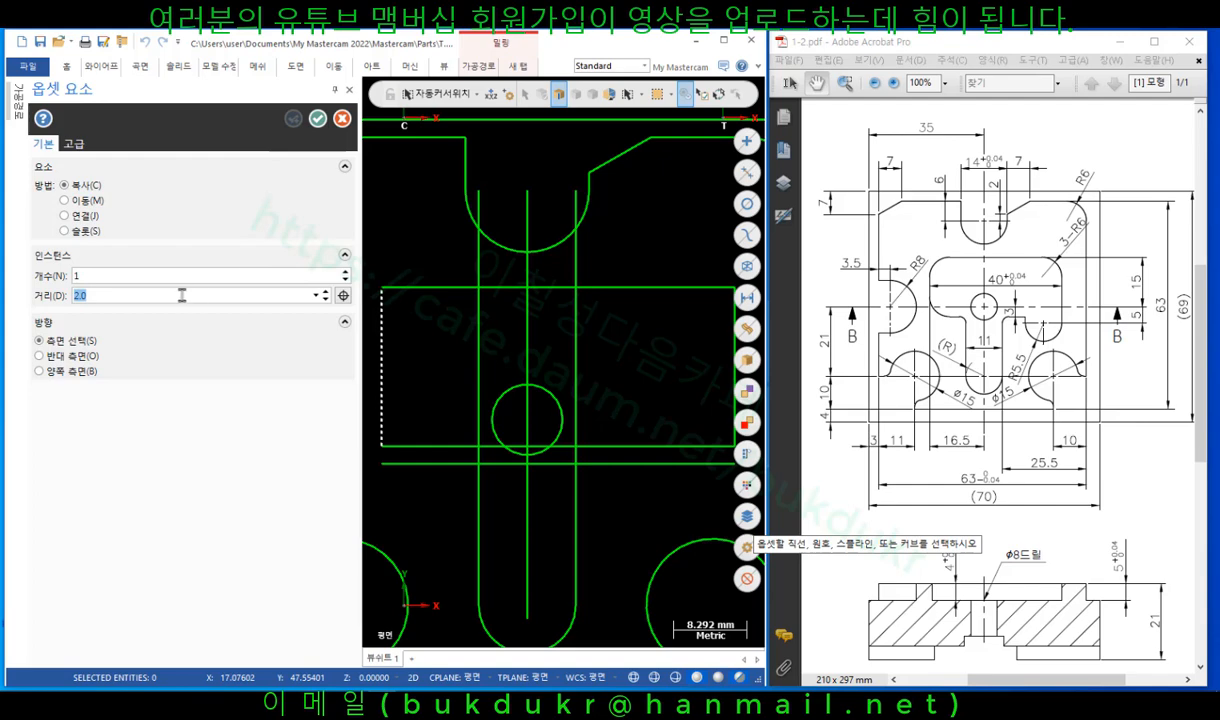
# Offset a copy of the pocket rectangle's right edge 5.5 mm inward to the left.
pyautogui.write('5')
pyautogui.press('Return')
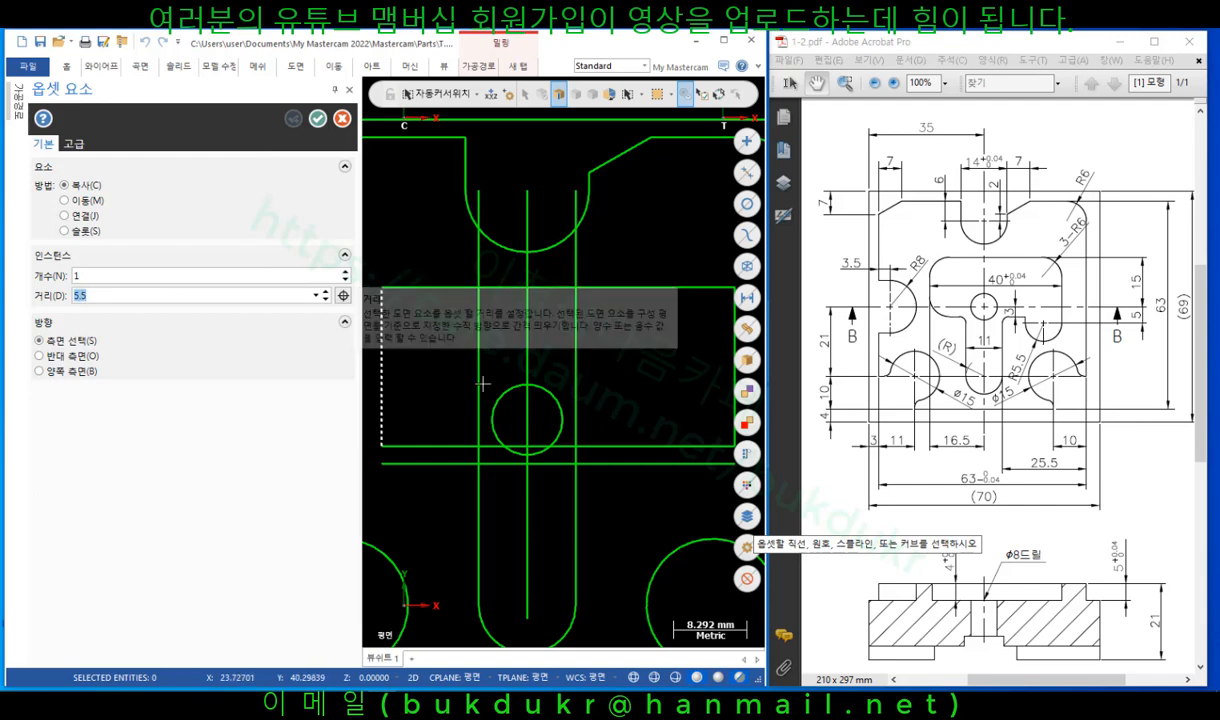
pyautogui.scroll(-2, 607, 385)
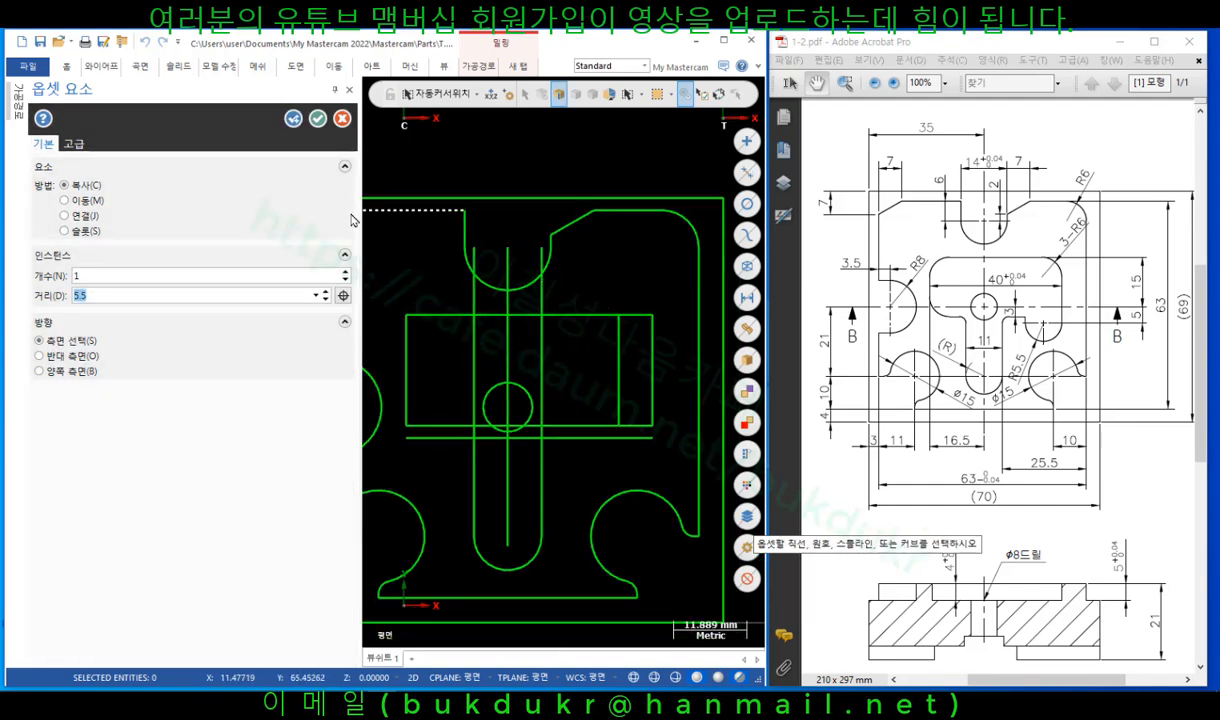
pyautogui.click(317, 118)
# Extend the 5.5 mm offset vertical line downward past the lower offset line with Trim to Point.
pyautogui.scroll(3, 346, 465)
pyautogui.scroll(2, 380, 465)
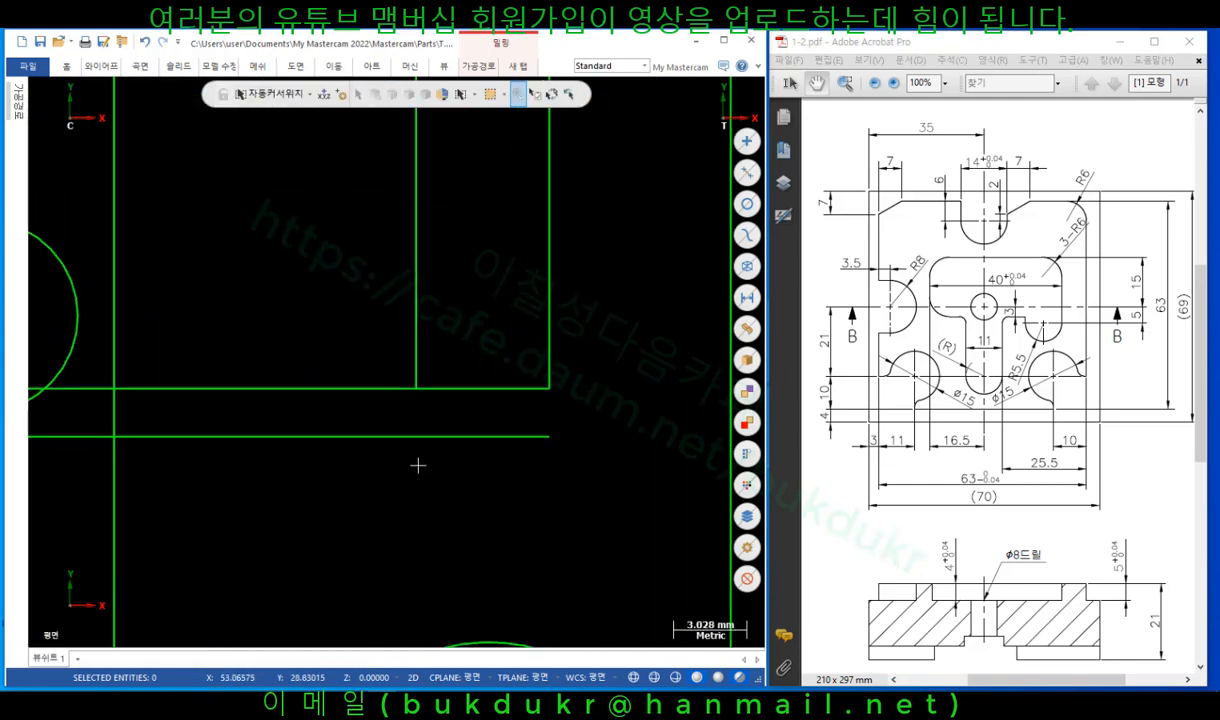
pyautogui.click(101, 66)
pyautogui.click(575, 126)
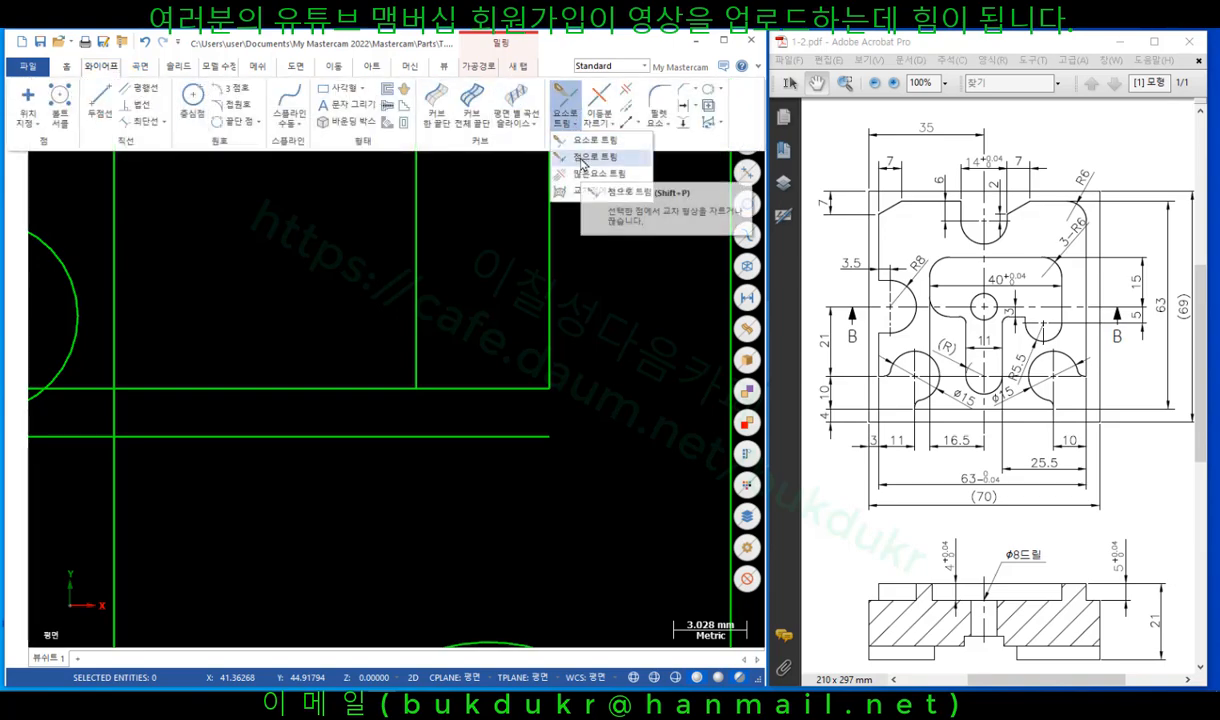
pyautogui.click(582, 158)
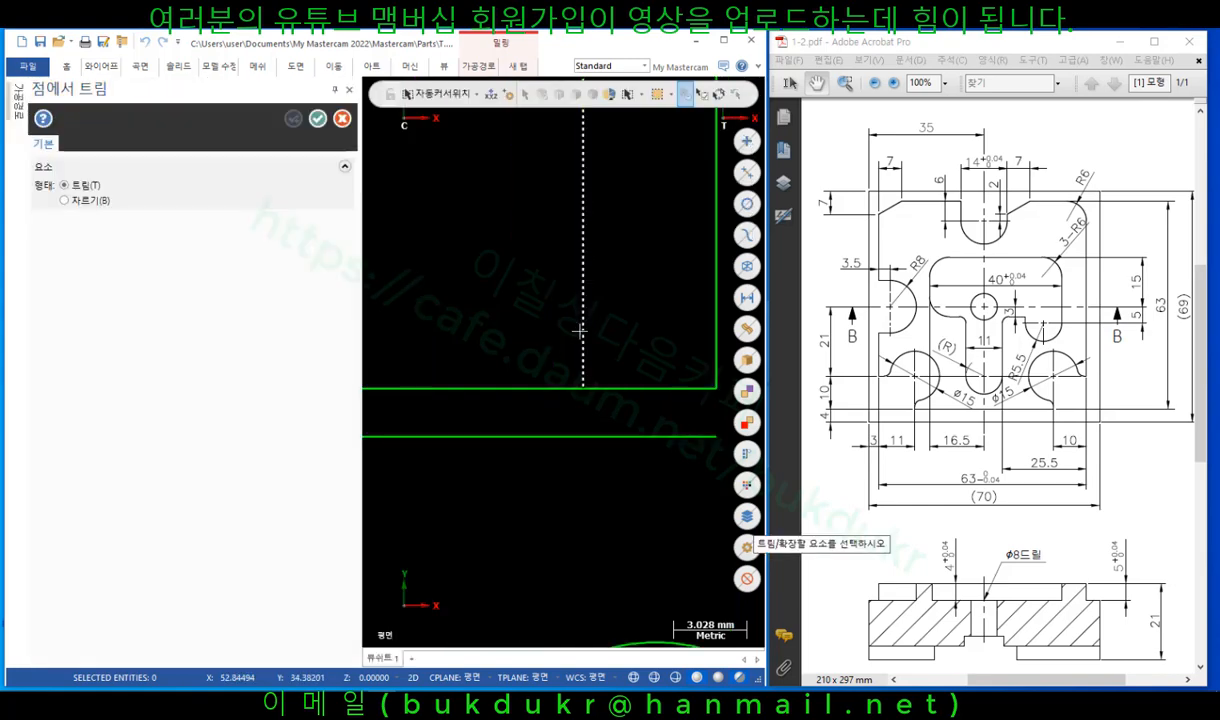
pyautogui.click(317, 118)
# Draw a 5.5 mm radius circle centred where the two offset lines cross, passing through the lower offset line's right end.
pyautogui.scroll(1, 416, 440)
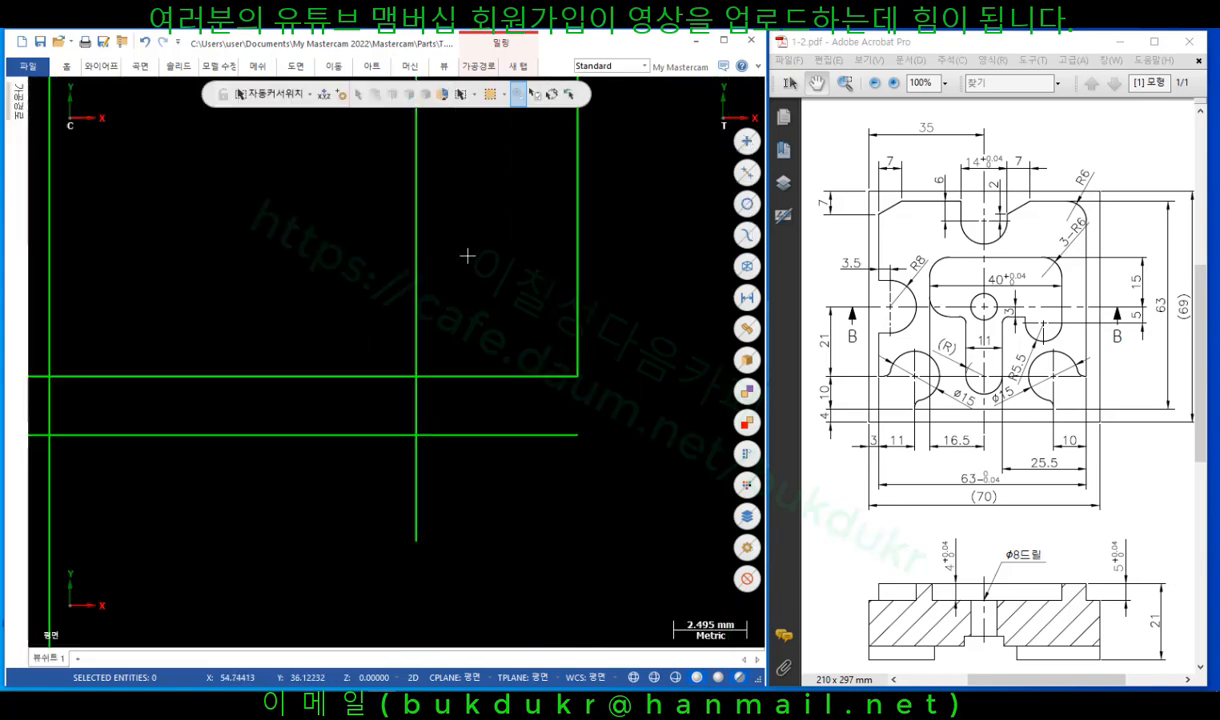
pyautogui.click(103, 66)
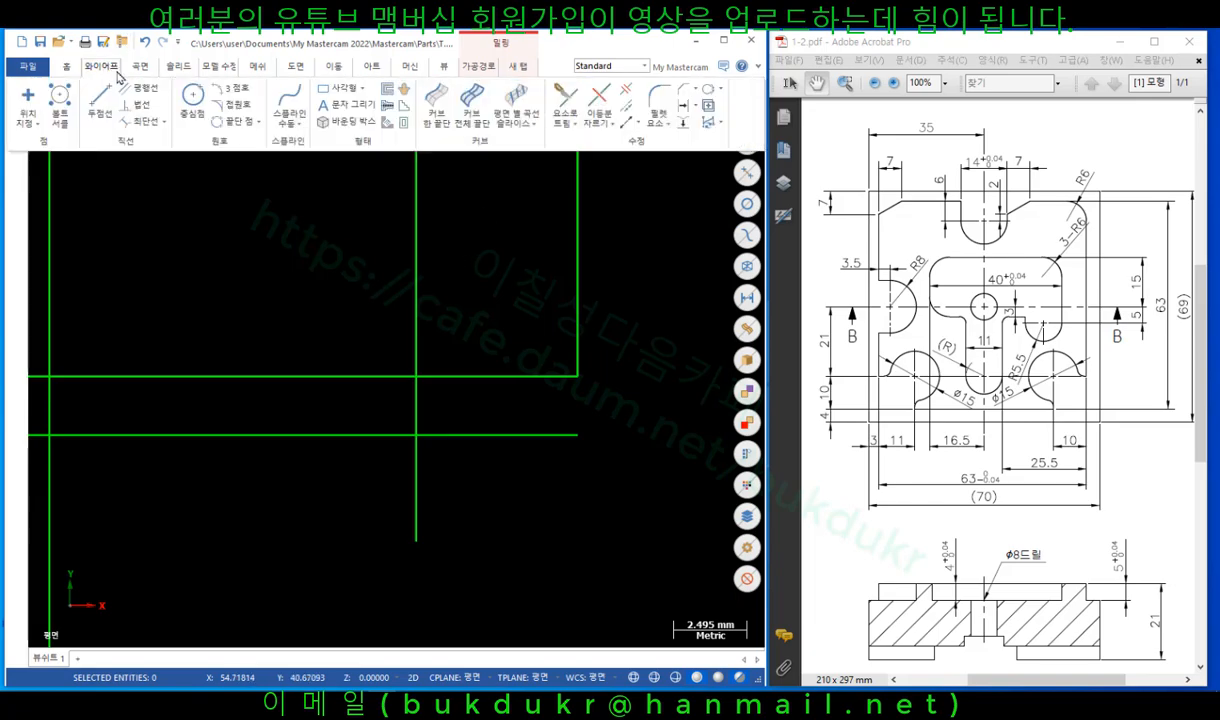
pyautogui.click(185, 100)
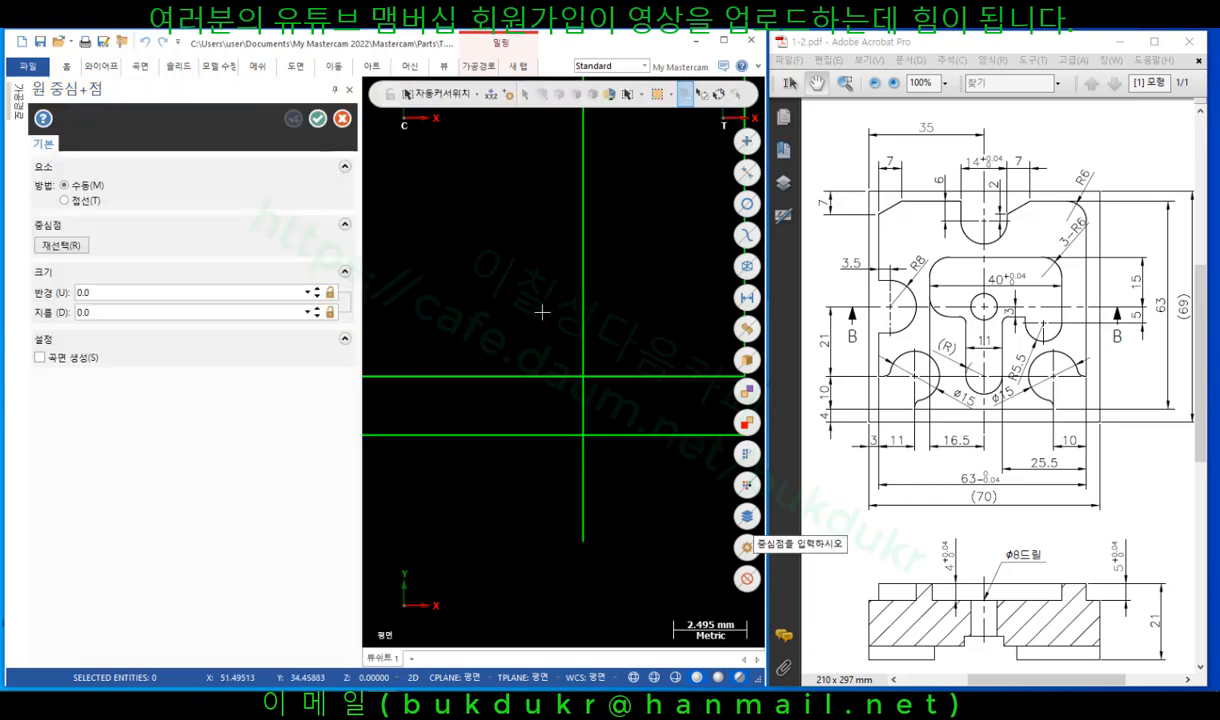
pyautogui.click(583, 435)
pyautogui.scroll(-2, 476, 419)
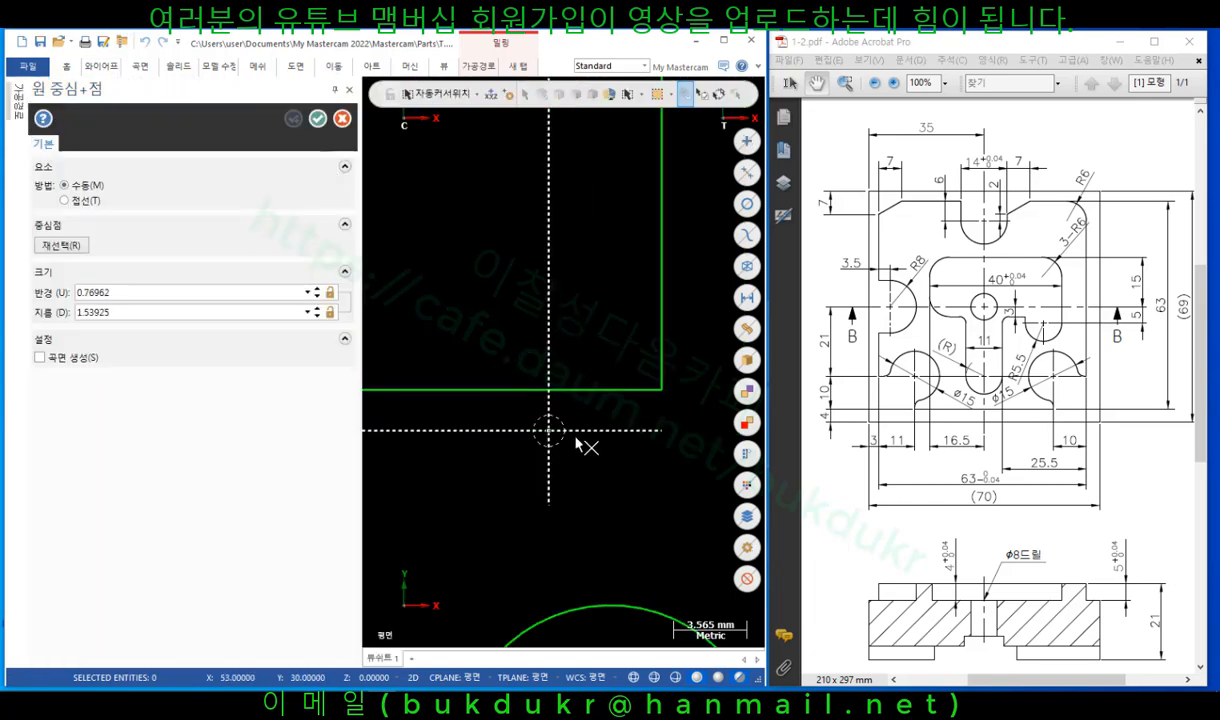
pyautogui.click(661, 430)
pyautogui.click(317, 118)
pyautogui.scroll(-1, 555, 417)
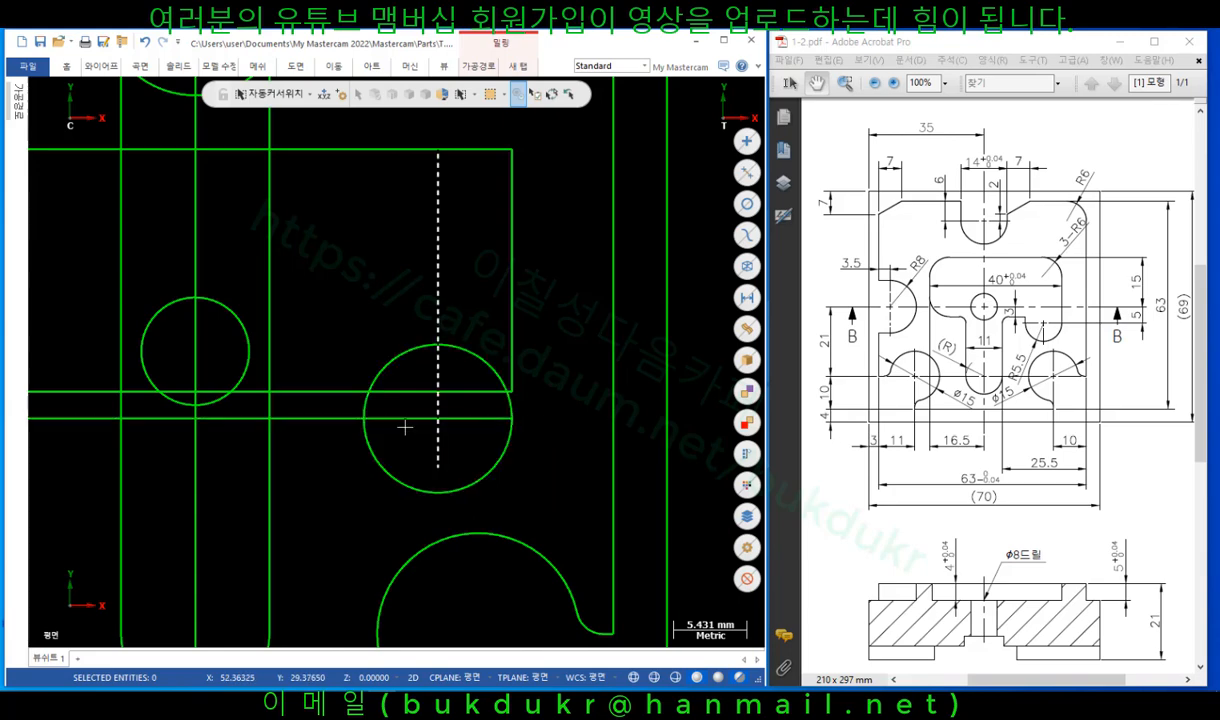
# Draw a vertical line about 10.9 mm long upward from the left quadrant of the lobe circle.
pyautogui.click(101, 66)
pyautogui.click(95, 100)
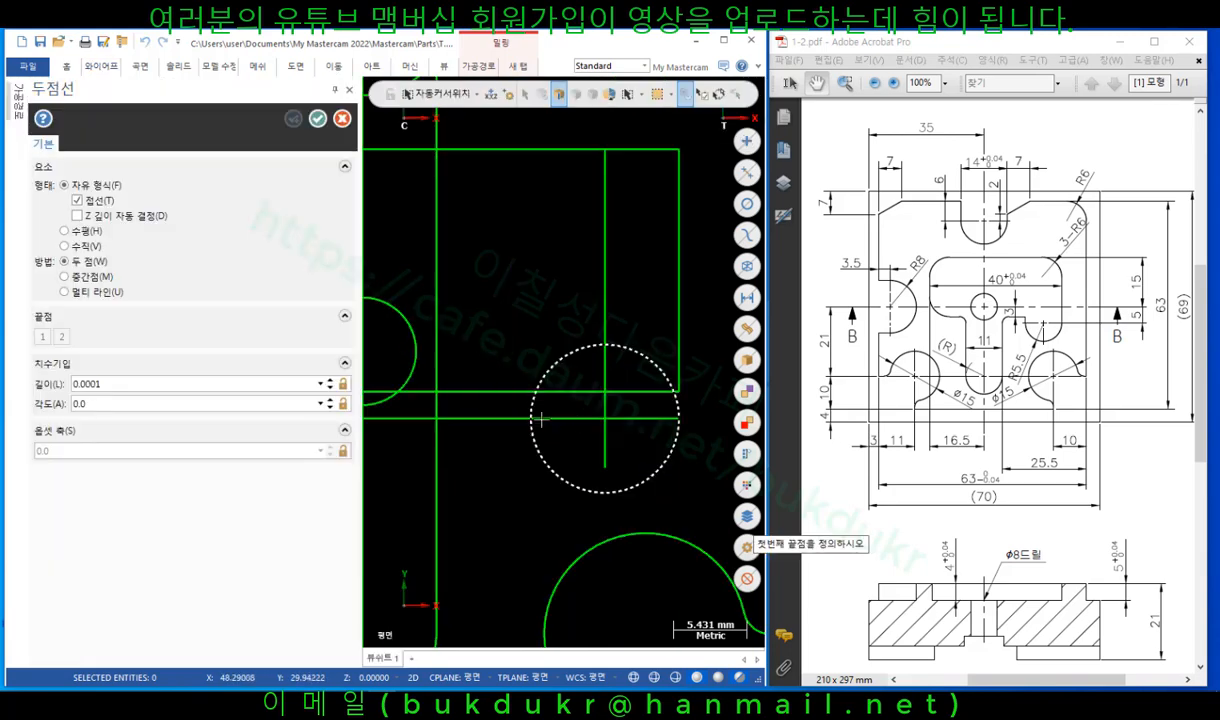
pyautogui.click(533, 415)
pyautogui.click(531, 272)
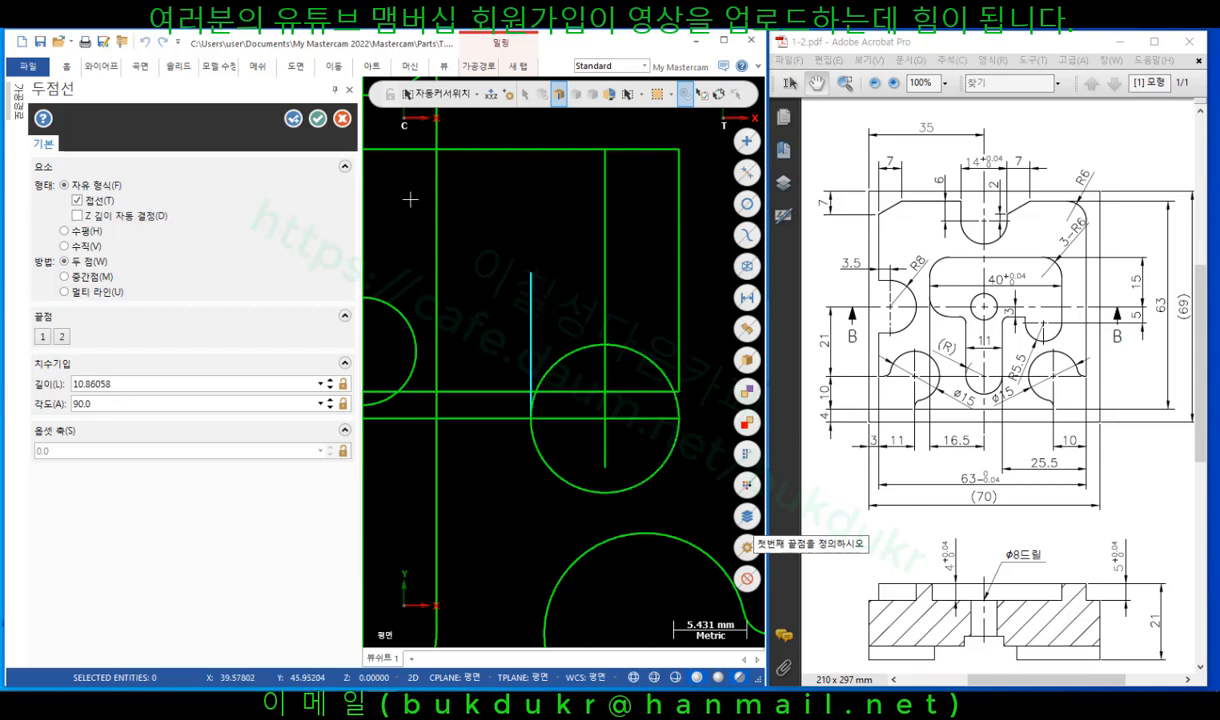
pyautogui.click(317, 118)
# Trim the lobe circle to its lower half between the new vertical line and the pocket's right edge.
pyautogui.click(101, 66)
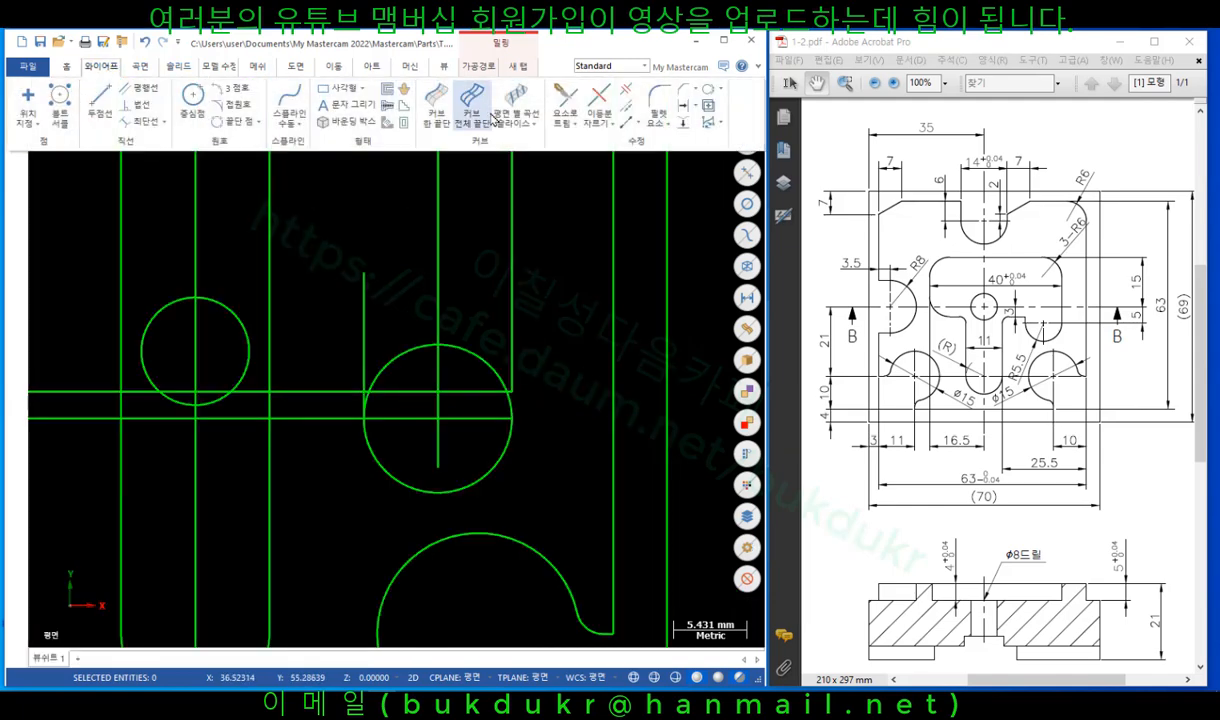
pyautogui.click(536, 100)
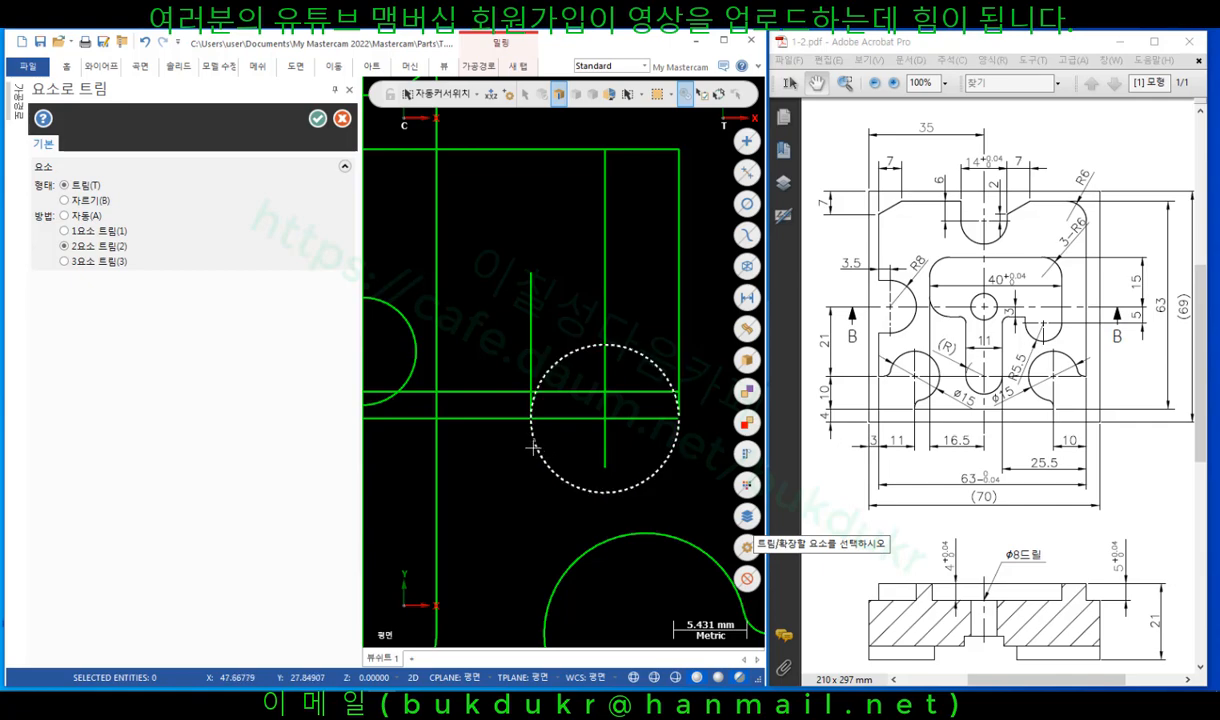
pyautogui.press('1')
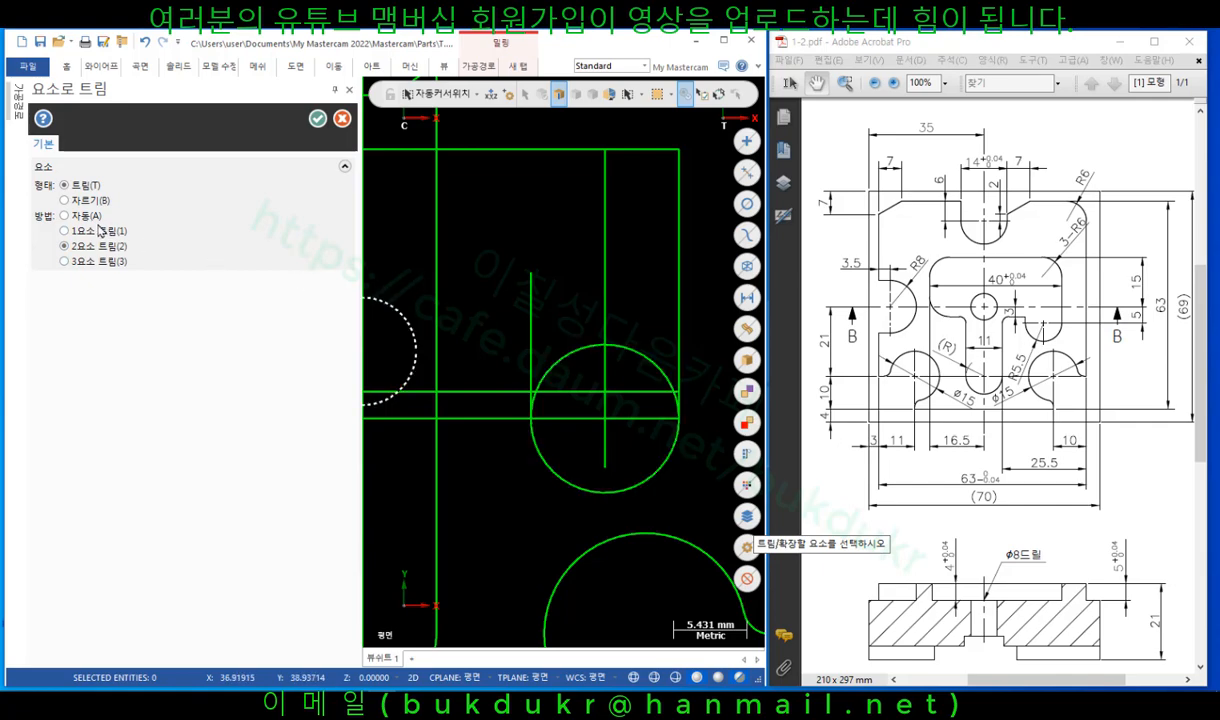
pyautogui.click(531, 400)
pyautogui.click(525, 305)
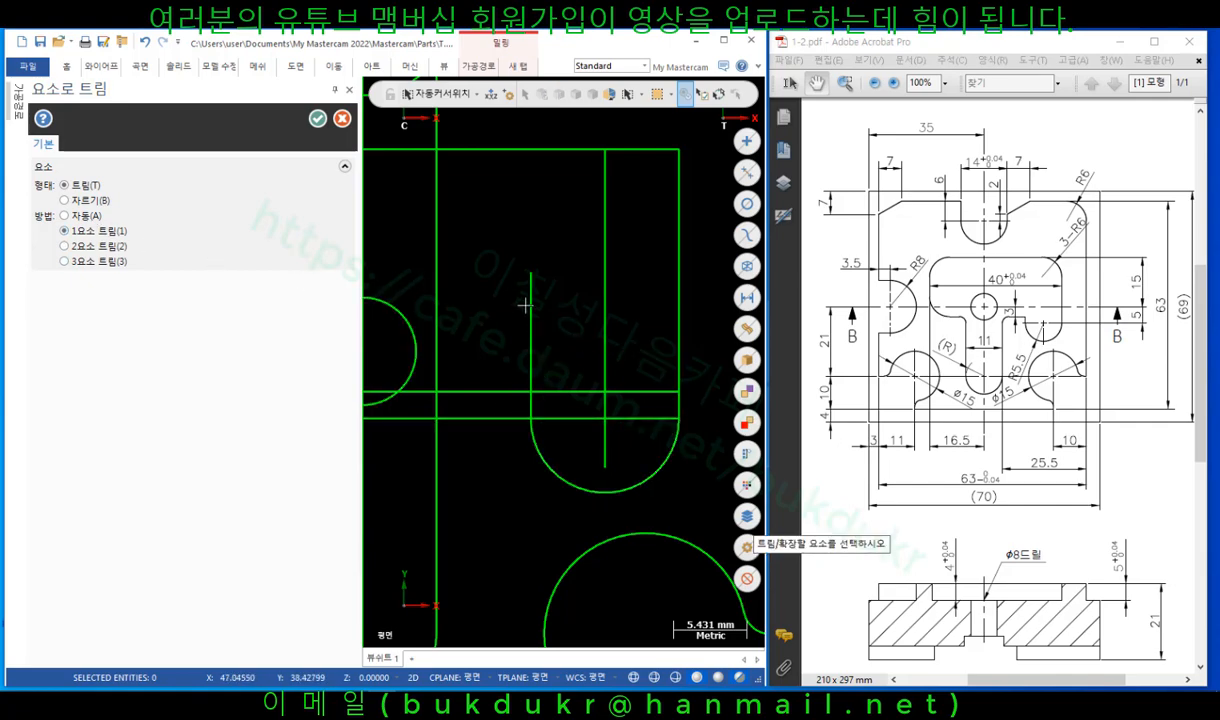
# Trim the lobe's left vertical line and the pocket's bottom edge to each other so they meet in a corner.
pyautogui.scroll(2, 517, 360)
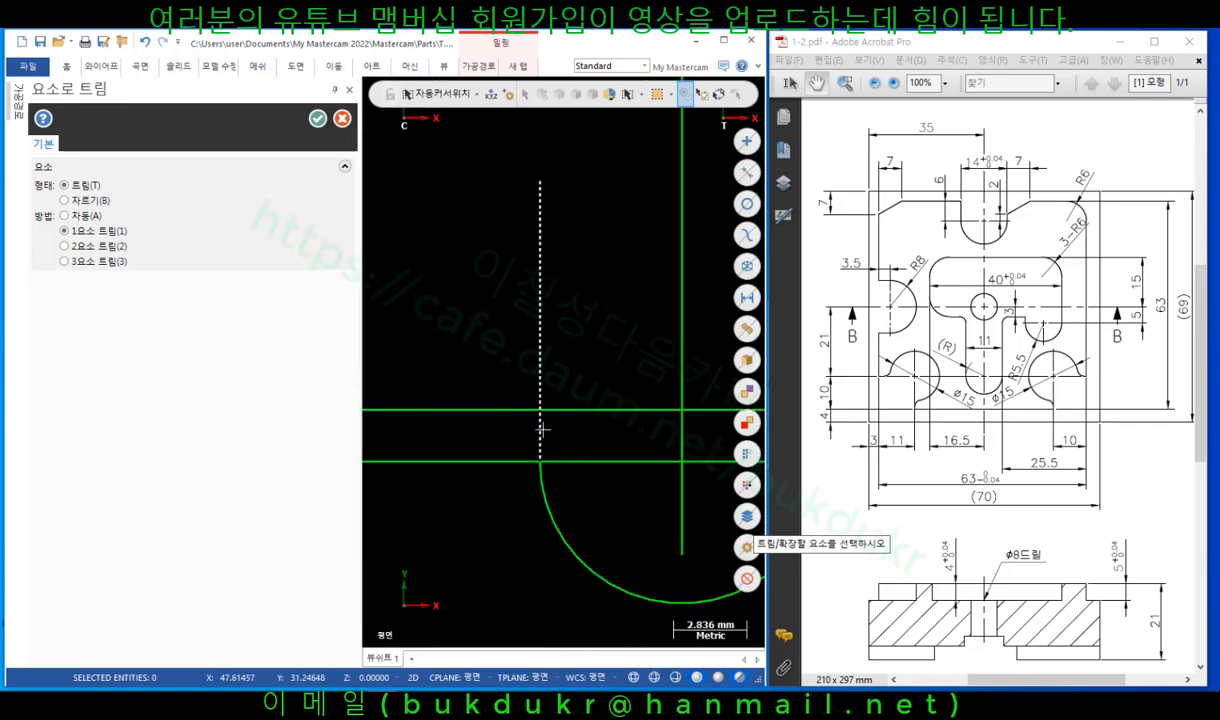
pyautogui.scroll(-1, 470, 358)
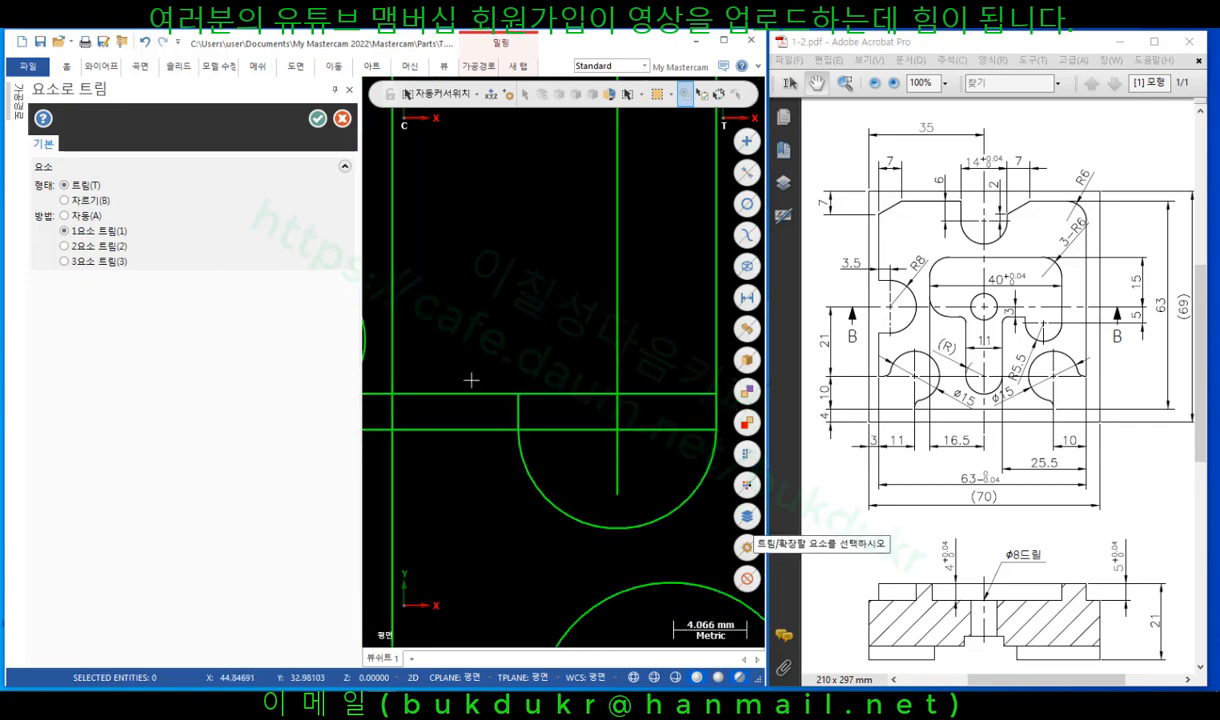
pyautogui.click(484, 390)
pyautogui.scroll(-3, 553, 534)
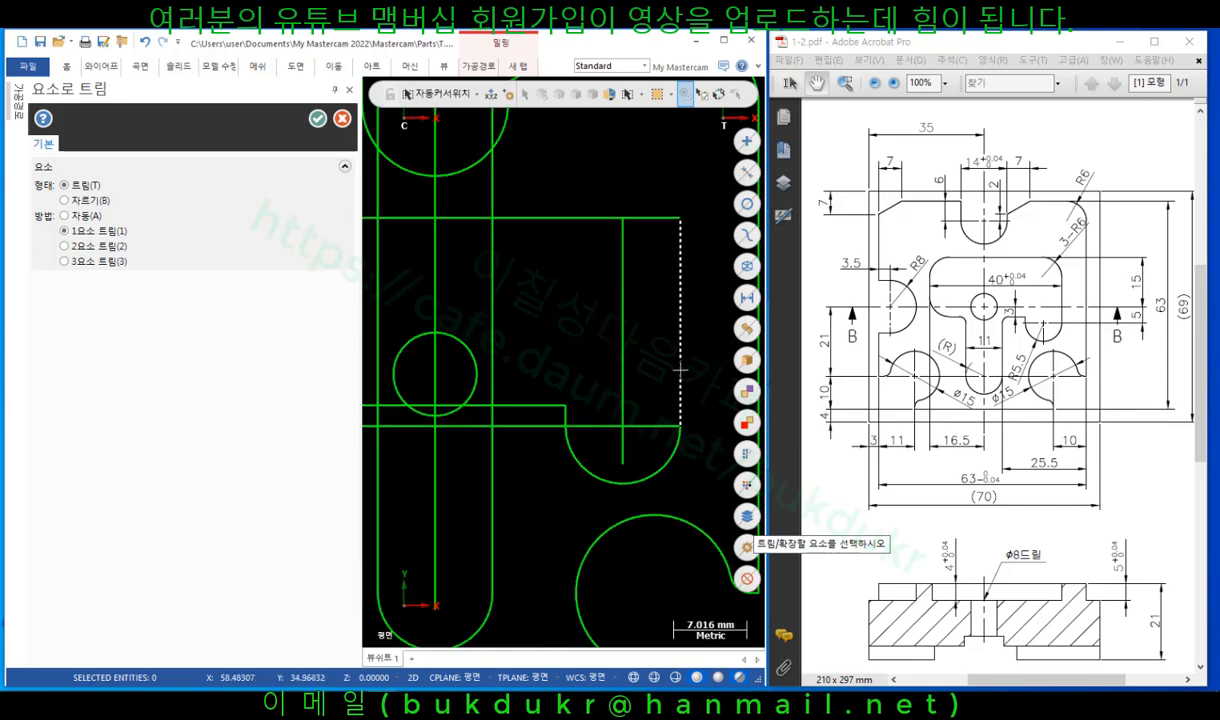
pyautogui.click(317, 118)
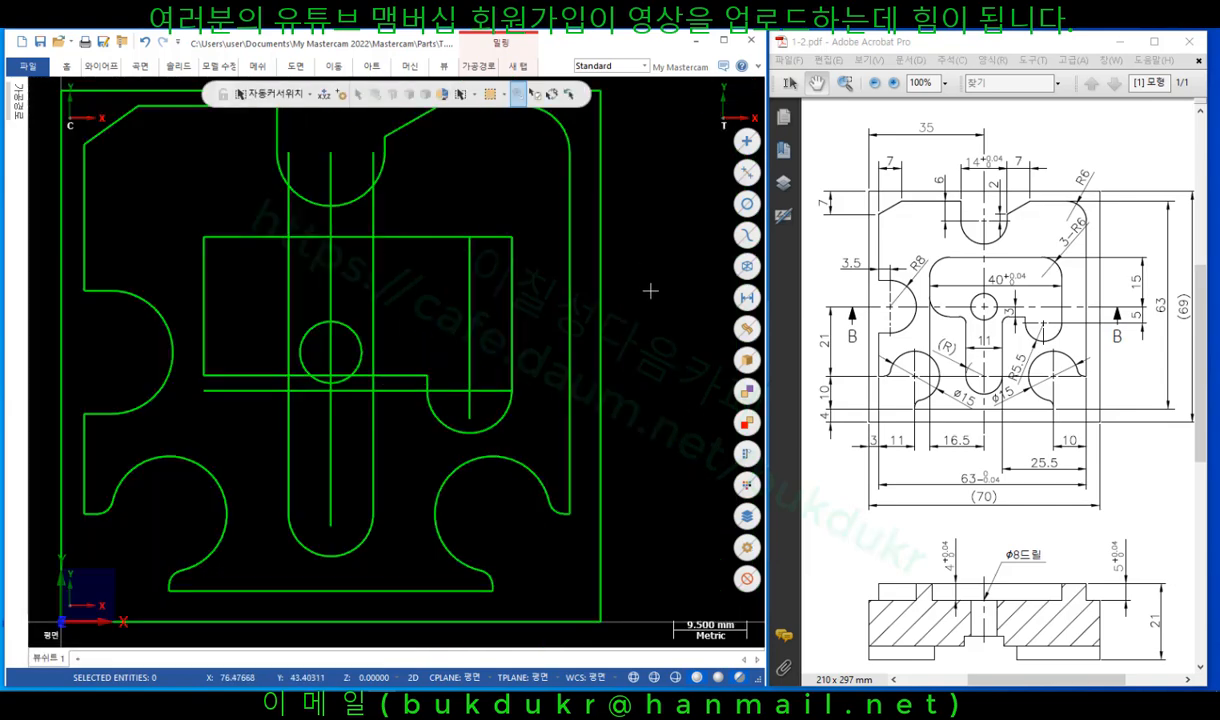
# Delete the vertical and horizontal construction lines through the lobe arc's centre.
pyautogui.click(469, 313)
pyautogui.click(501, 388)
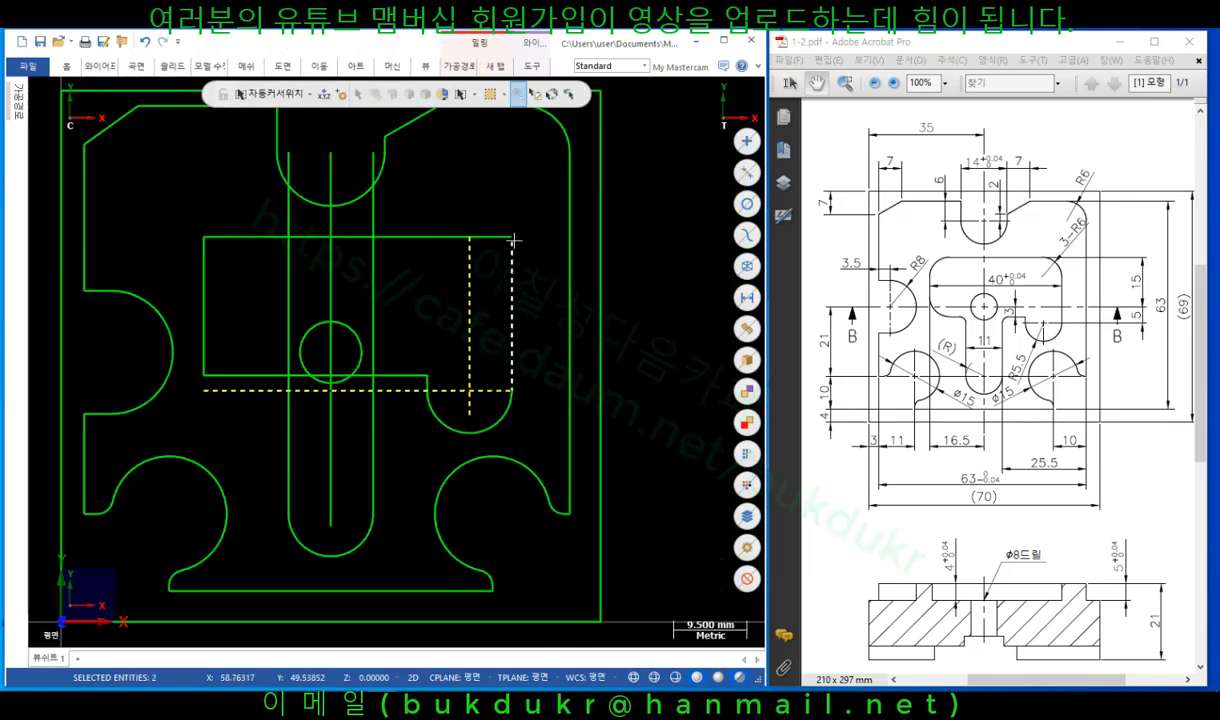
pyautogui.press('Delete')
pyautogui.scroll(-2, 576, 373)
pyautogui.scroll(1, 400, 241)
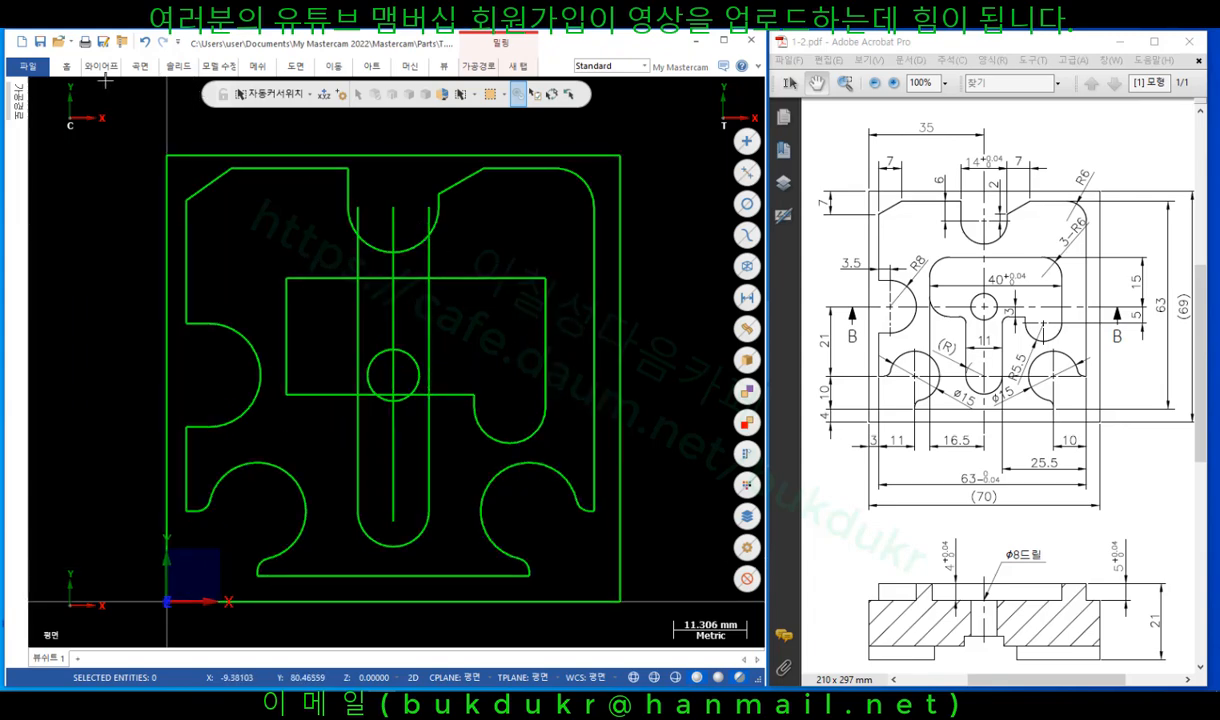
pyautogui.click(101, 71)
pyautogui.click(581, 99)
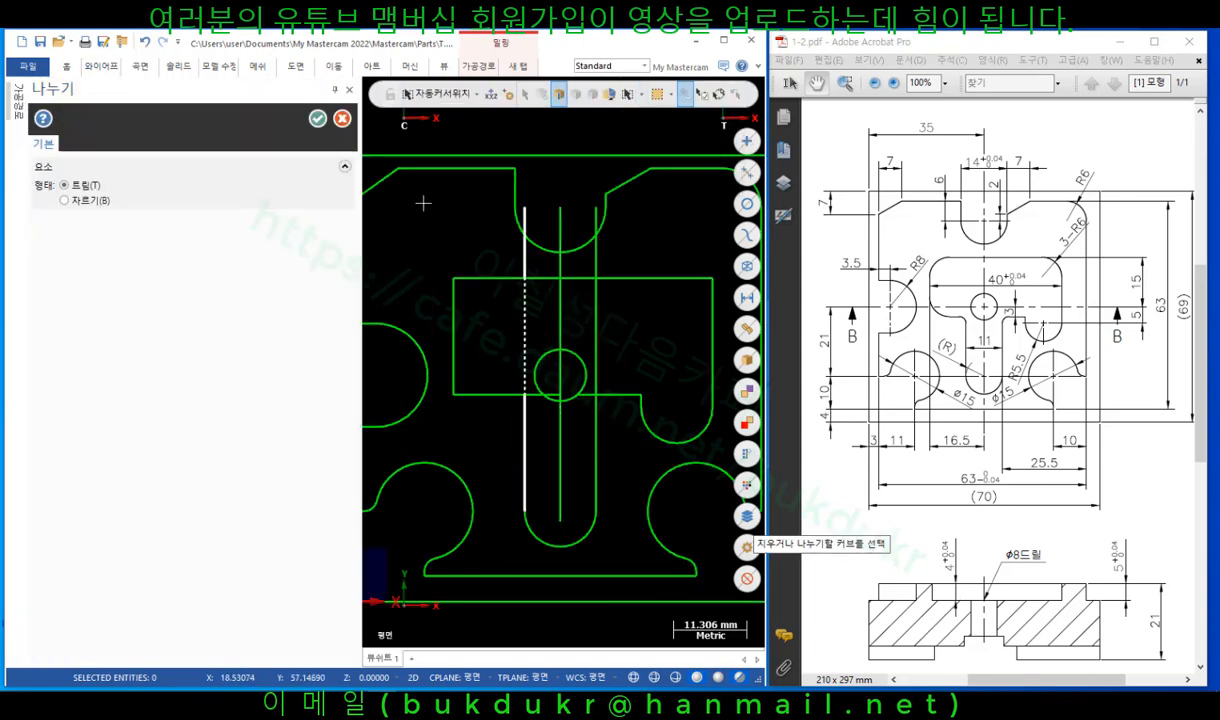
pyautogui.click(318, 119)
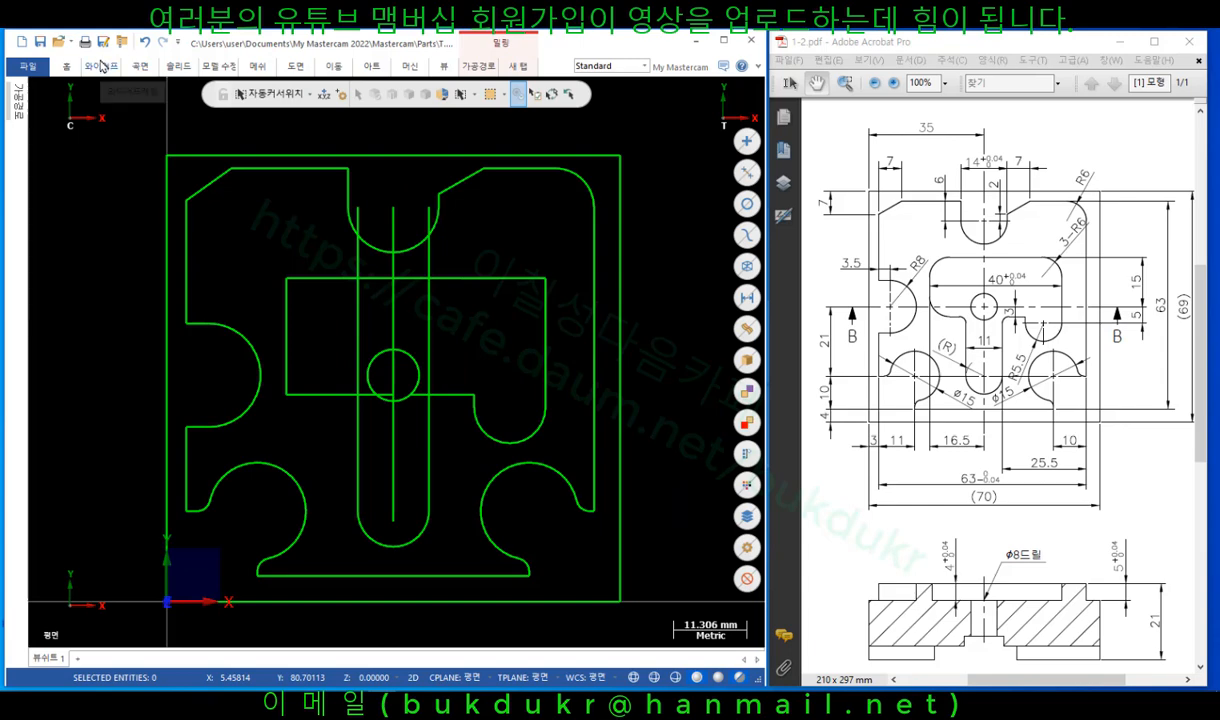
# Trim the slot's left side line and the pocket's bottom edge to form a corner at their intersection.
pyautogui.click(101, 66)
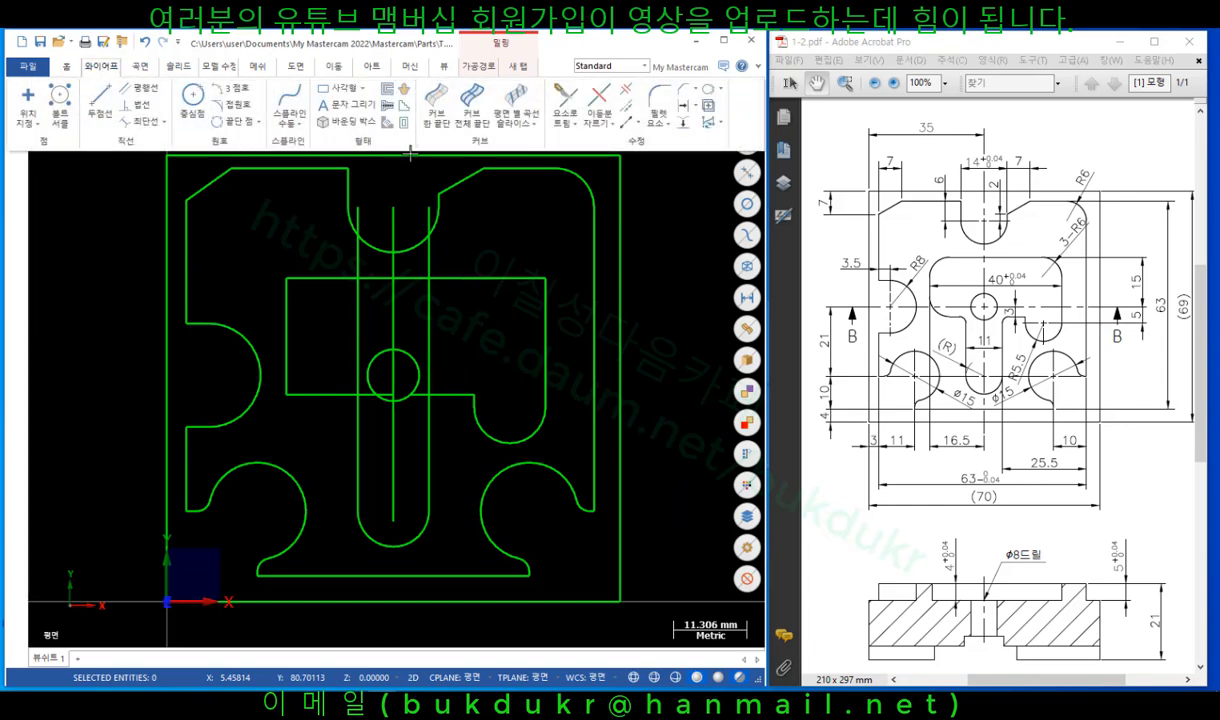
pyautogui.click(565, 102)
pyautogui.scroll(3, 505, 432)
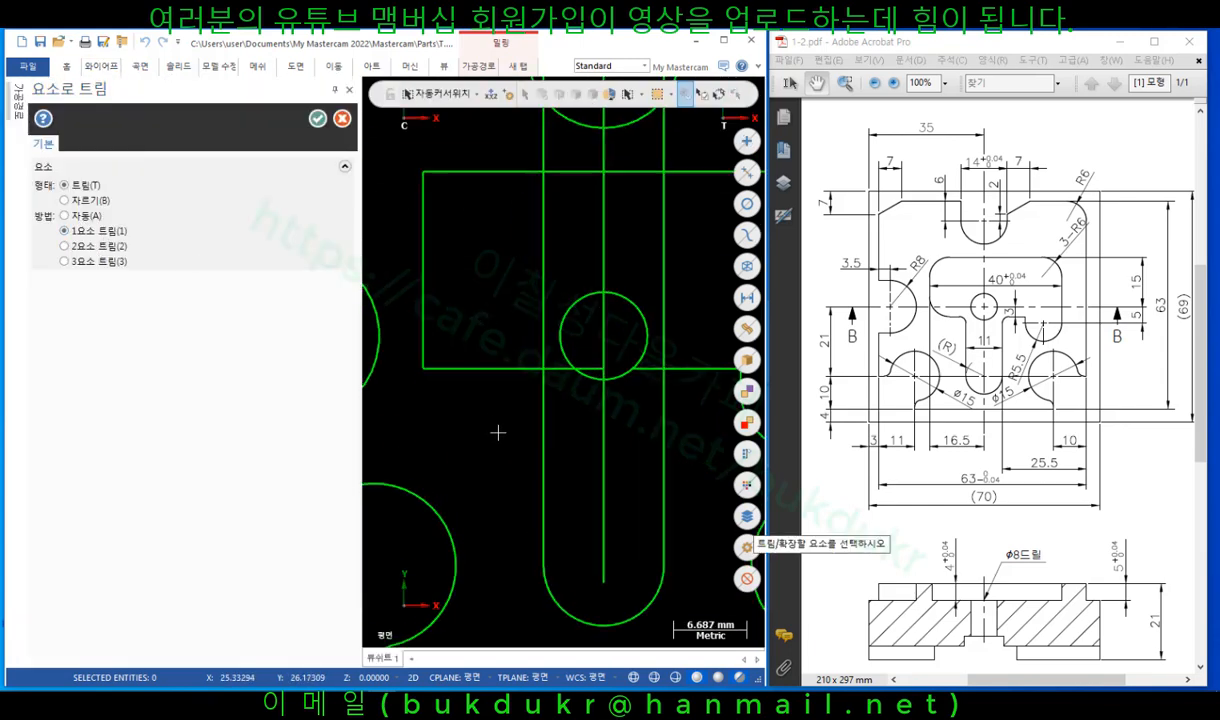
pyautogui.click(514, 356)
pyautogui.click(541, 381)
pyautogui.scroll(-2, 466, 373)
pyautogui.scroll(2, 671, 396)
# Trim the slot's right side line and the pocket's bottom edge to form a corner, opening the slot into the pocket.
pyautogui.click(621, 341)
pyautogui.click(591, 382)
pyautogui.click(591, 375)
pyautogui.click(607, 341)
pyautogui.scroll(-3, 552, 436)
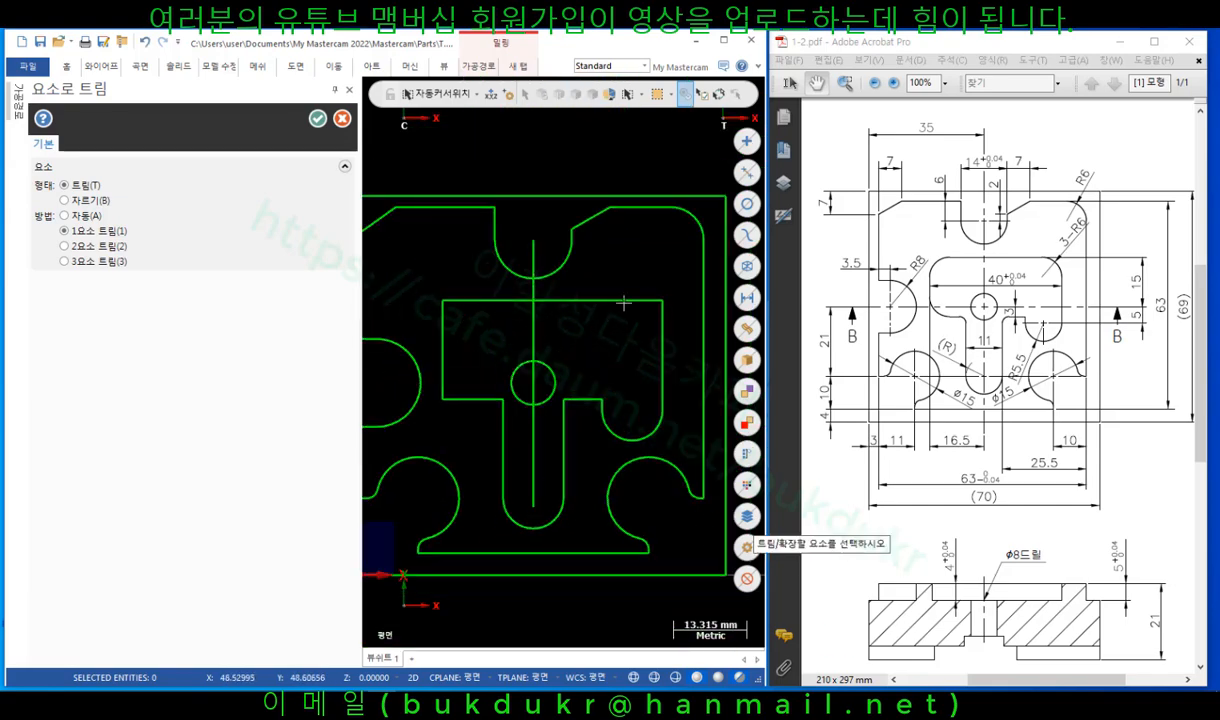
pyautogui.click(317, 118)
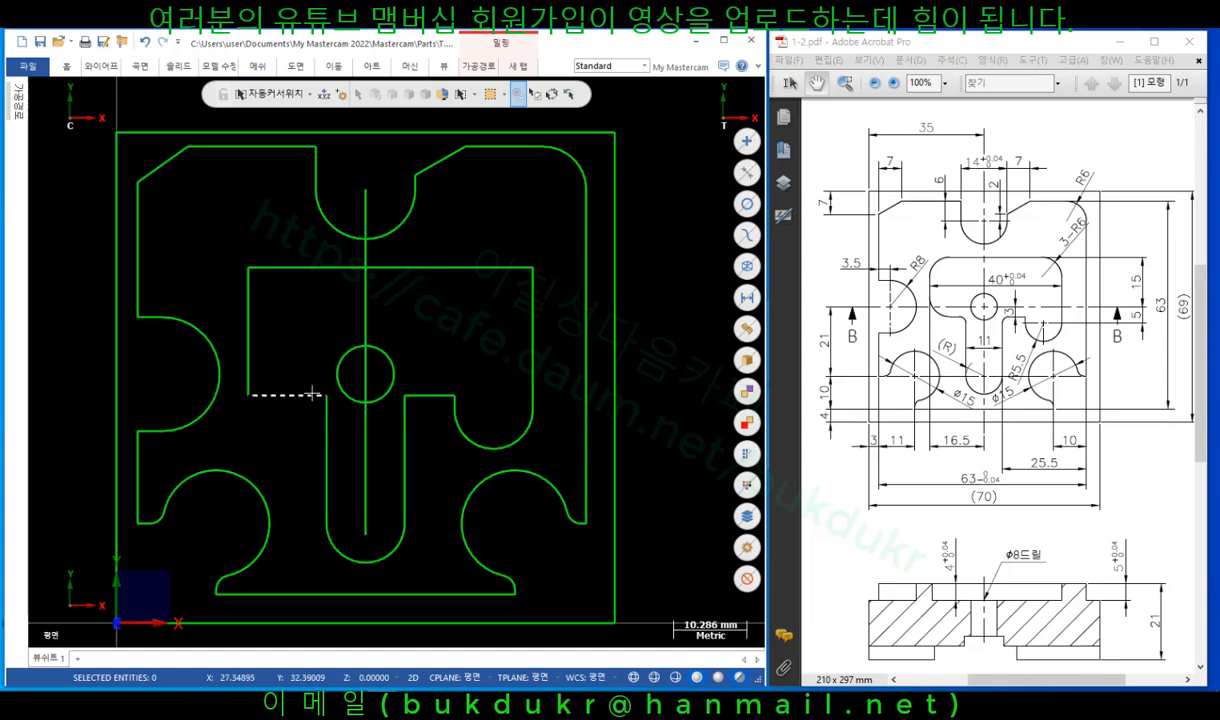
# Fillet the two corners where the slot sides meet the pocket's bottom edge with a 2 mm radius.
pyautogui.click(105, 64)
pyautogui.click(661, 98)
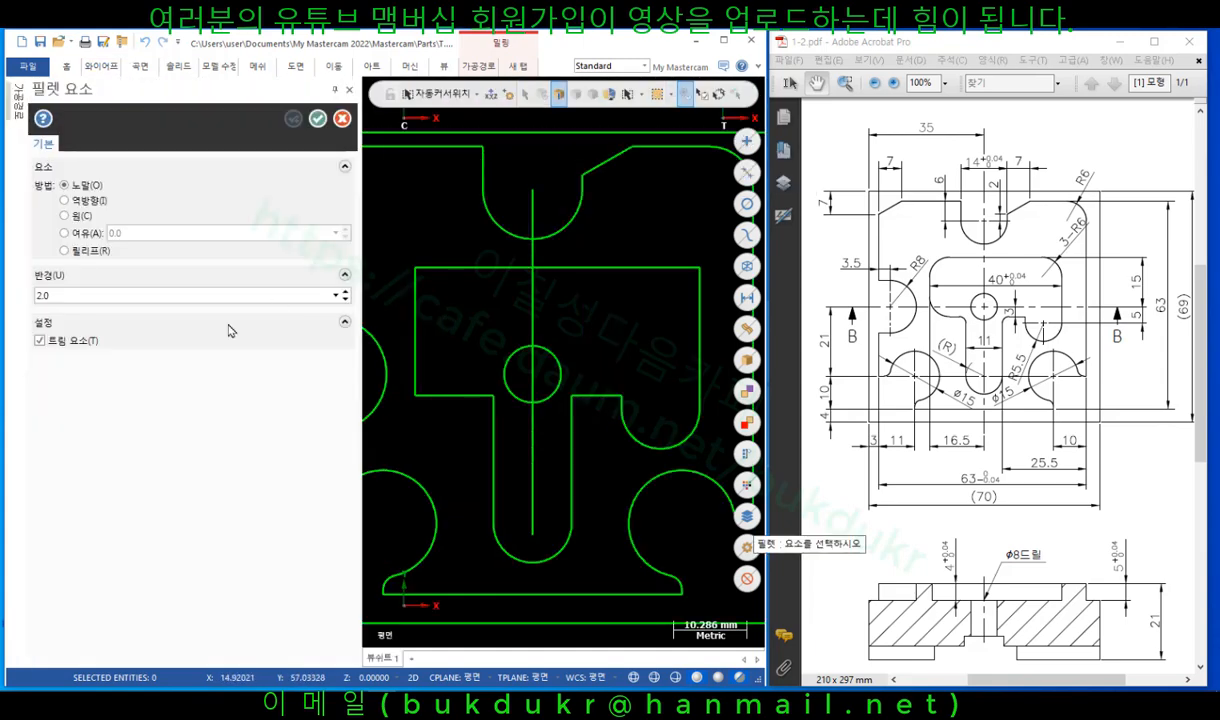
pyautogui.click(571, 432)
pyautogui.click(591, 396)
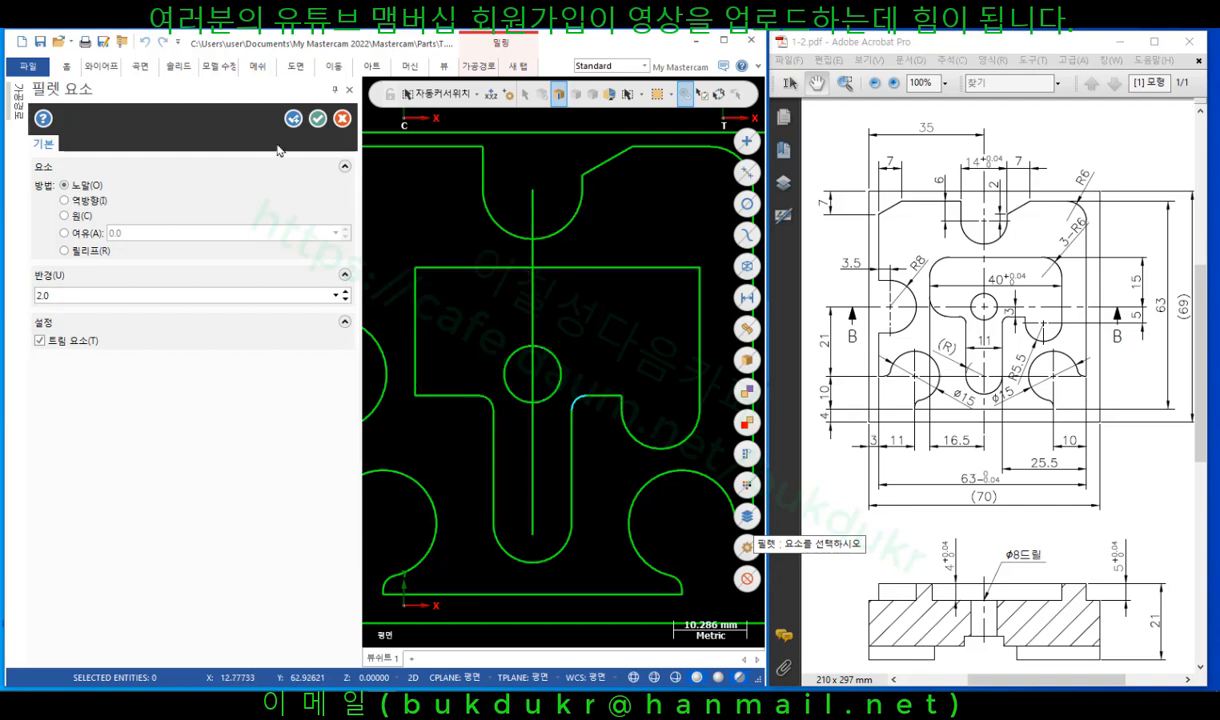
# Fillet the pocket's top-left, top-right and bottom-left corners with a 6 mm radius.
pyautogui.click(293, 118)
pyautogui.click(410, 290)
pyautogui.click(530, 267)
pyautogui.click(615, 267)
pyautogui.click(690, 333)
pyautogui.click(440, 390)
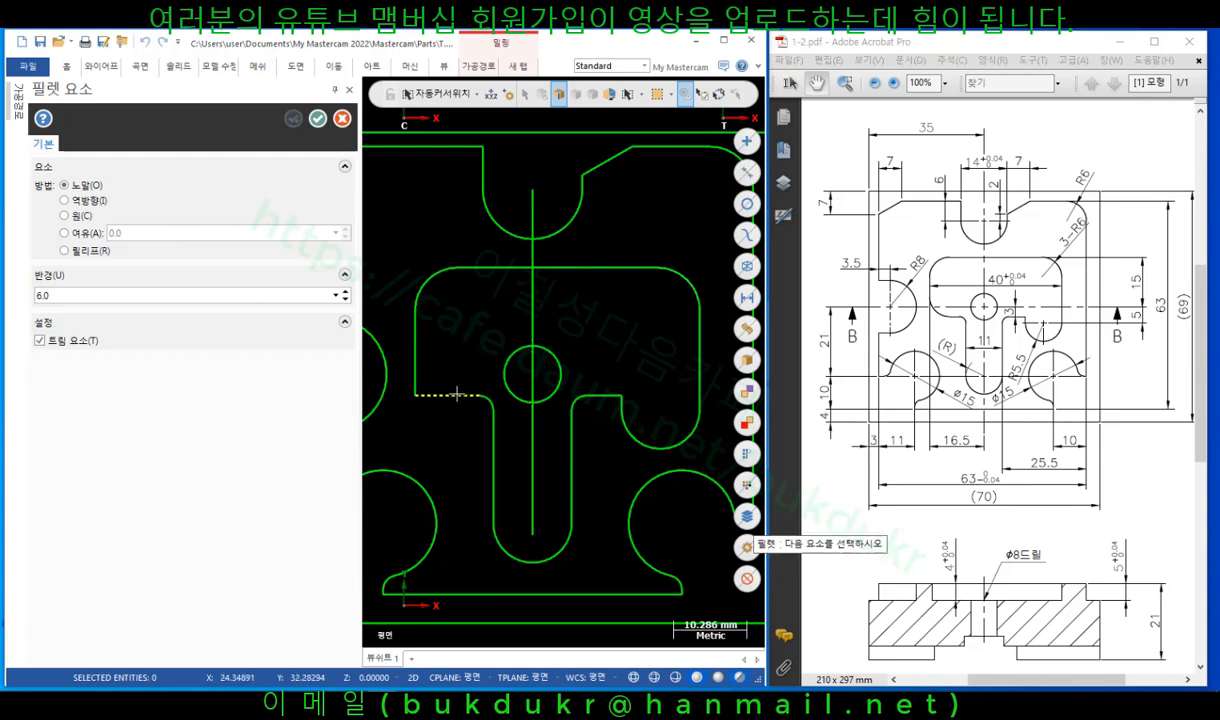
pyautogui.click(415, 325)
pyautogui.click(317, 118)
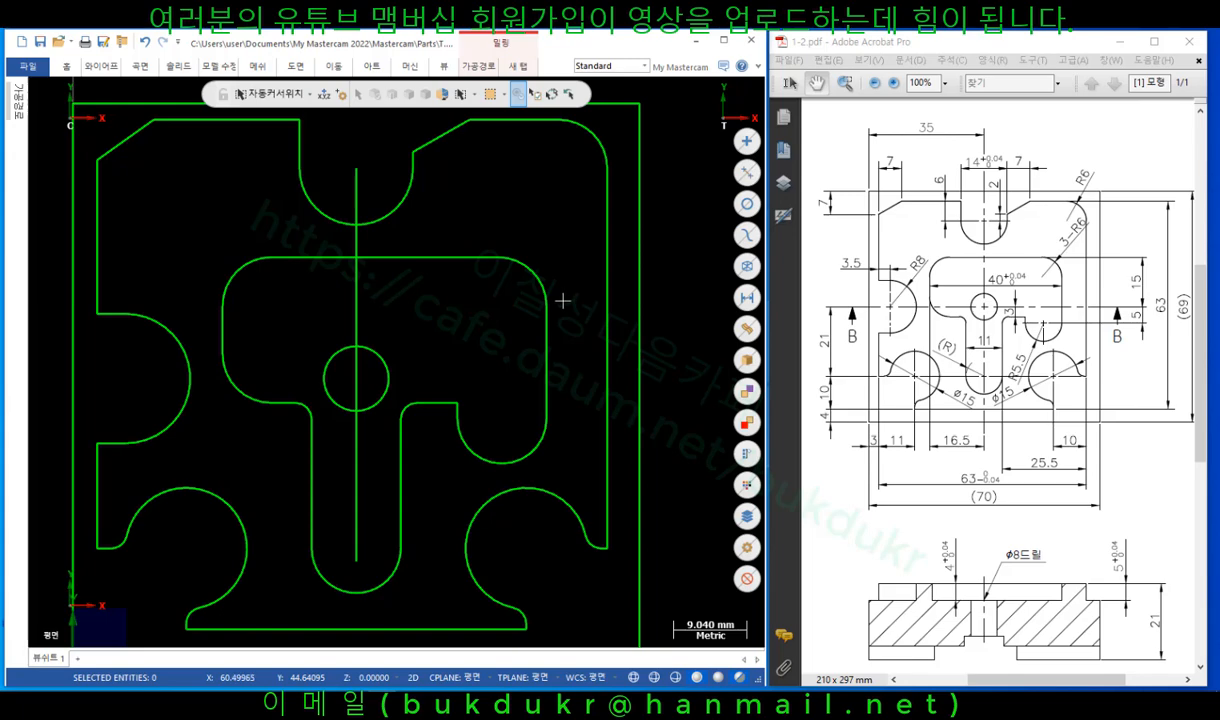
# Delete the vertical construction line through the centre hole and slot.
pyautogui.click(356, 294)
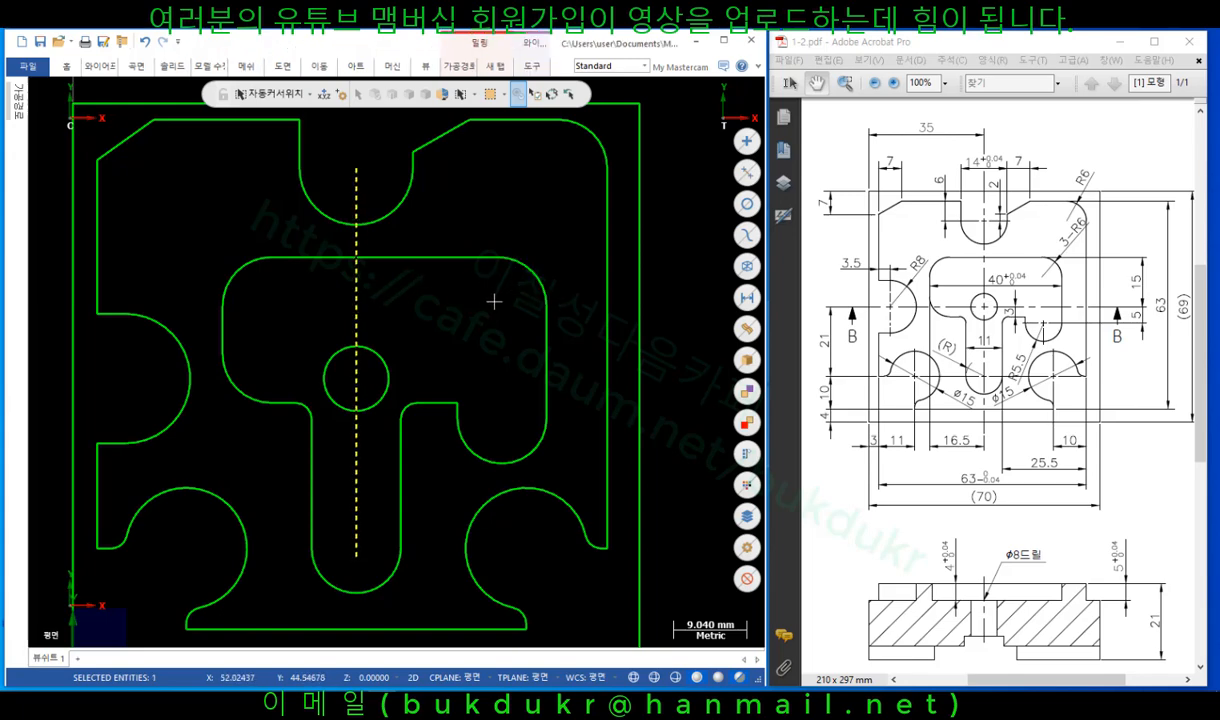
pyautogui.press('Delete')
pyautogui.scroll(-3, 490, 304)
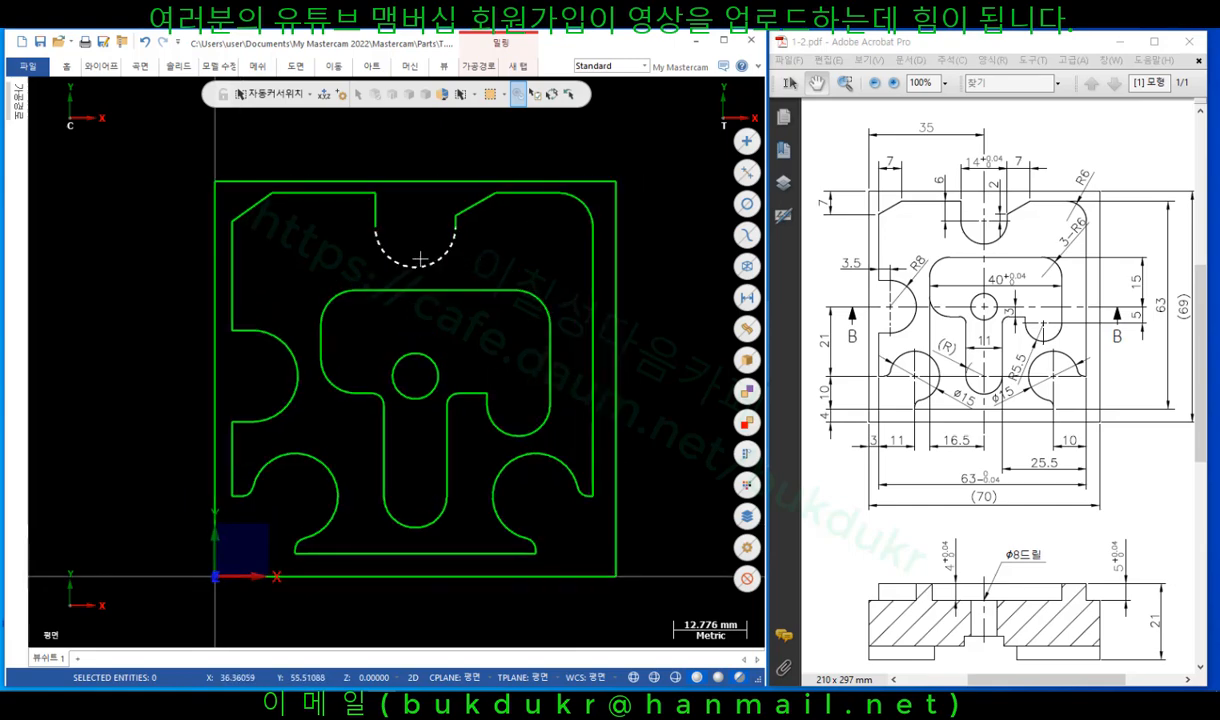
pyautogui.scroll(-1, 398, 255)
pyautogui.scroll(-1, 398, 258)
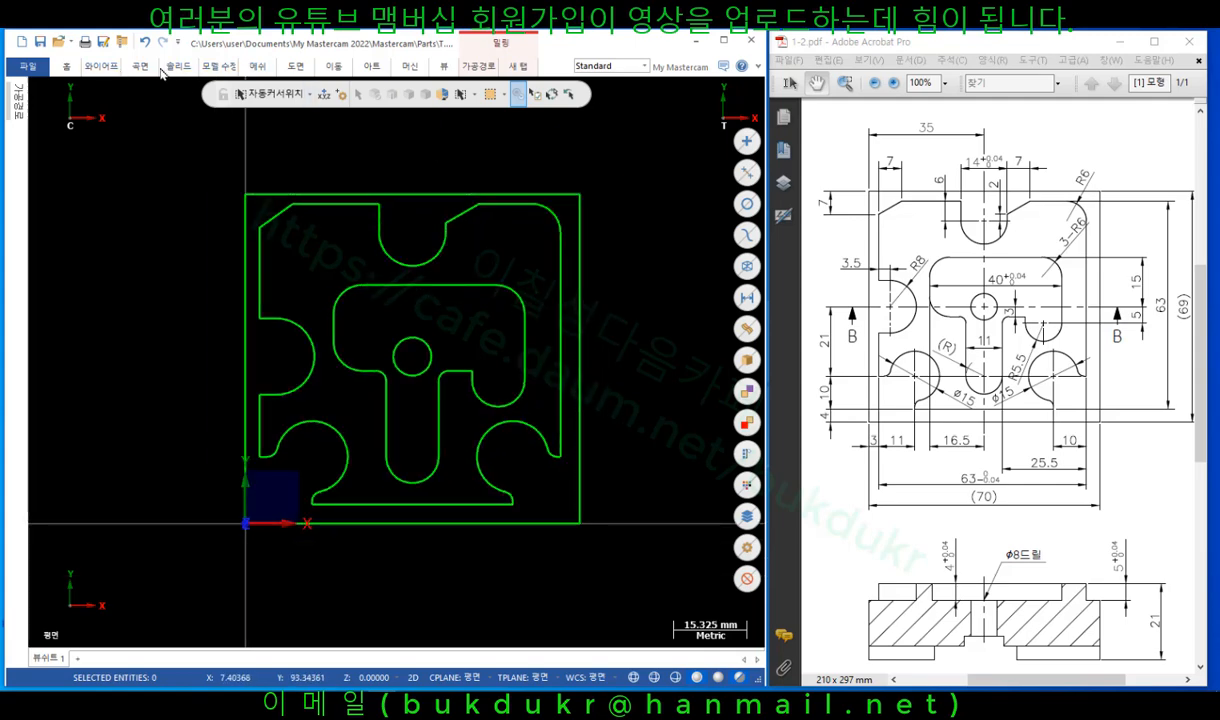
# Add a smart horizontal dimension above the plate from its left edge to the centre of the top notch arc.
pyautogui.click(298, 69)
pyautogui.click(40, 100)
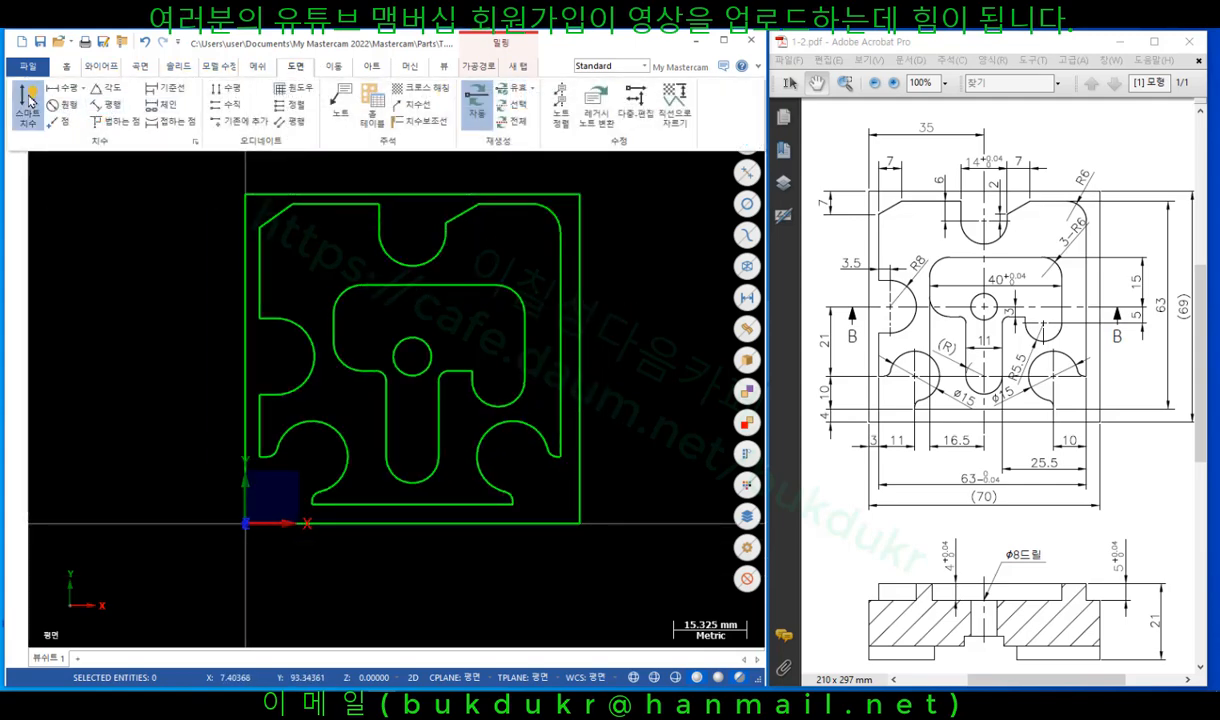
pyautogui.scroll(-2, 439, 305)
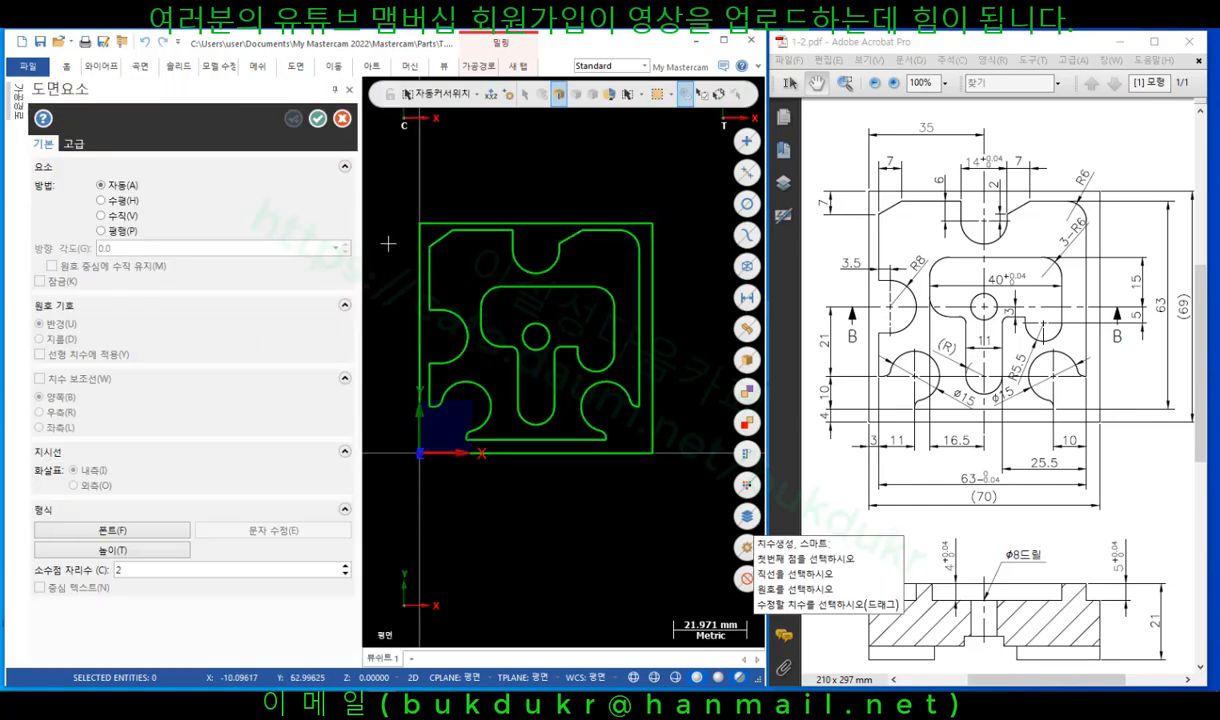
pyautogui.click(536, 258)
pyautogui.click(537, 257)
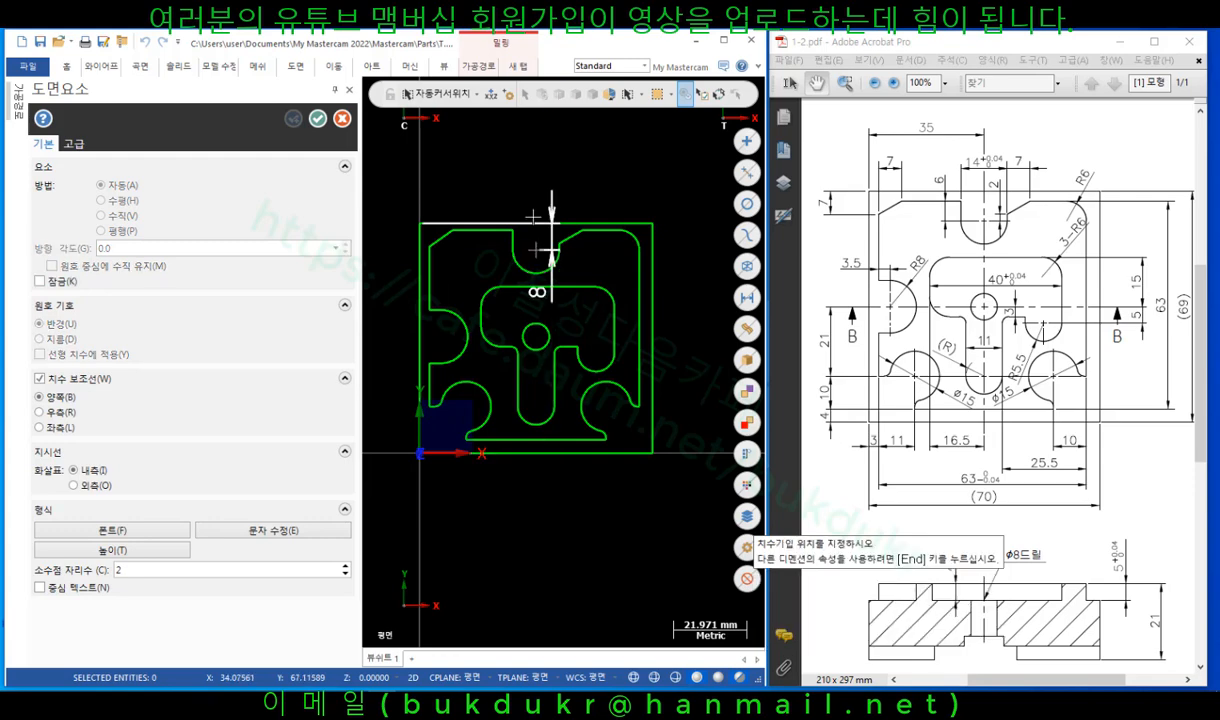
pyautogui.click(494, 147)
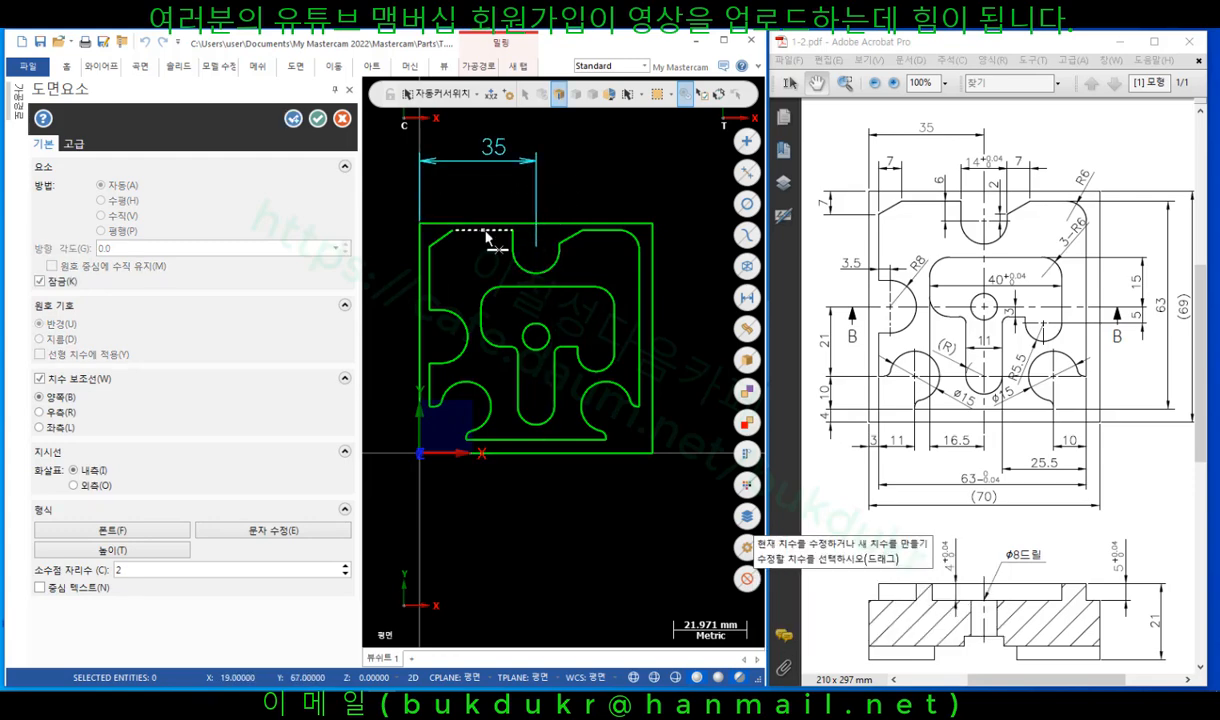
pyautogui.scroll(3, 487, 237)
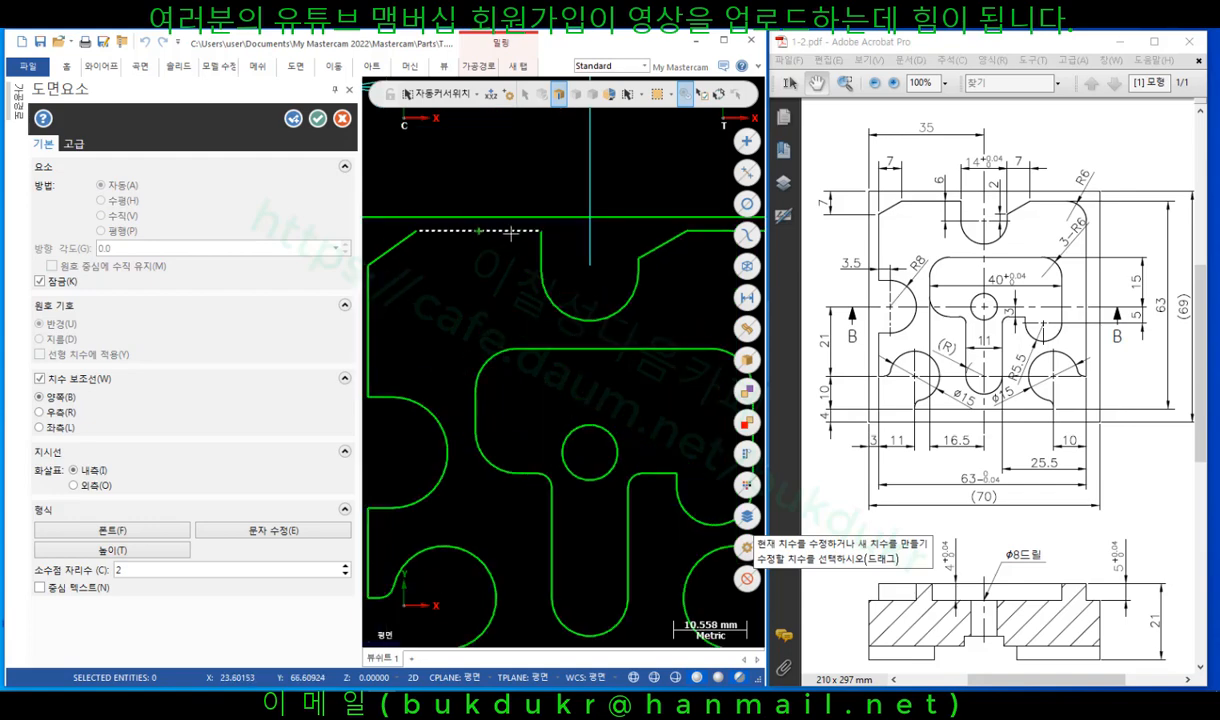
# Dimension the vertical distance from the inner profile's top edge to the centre of the top notch arc.
pyautogui.click(510, 233)
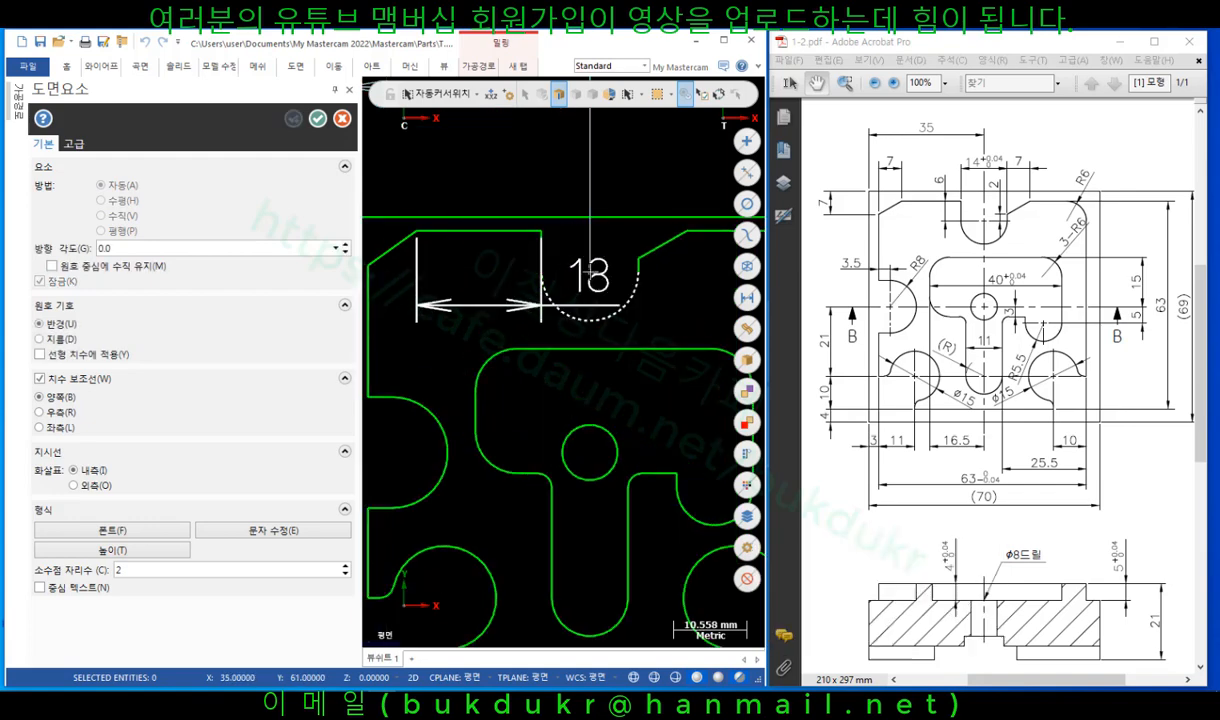
pyautogui.click(540, 268)
pyautogui.click(540, 268)
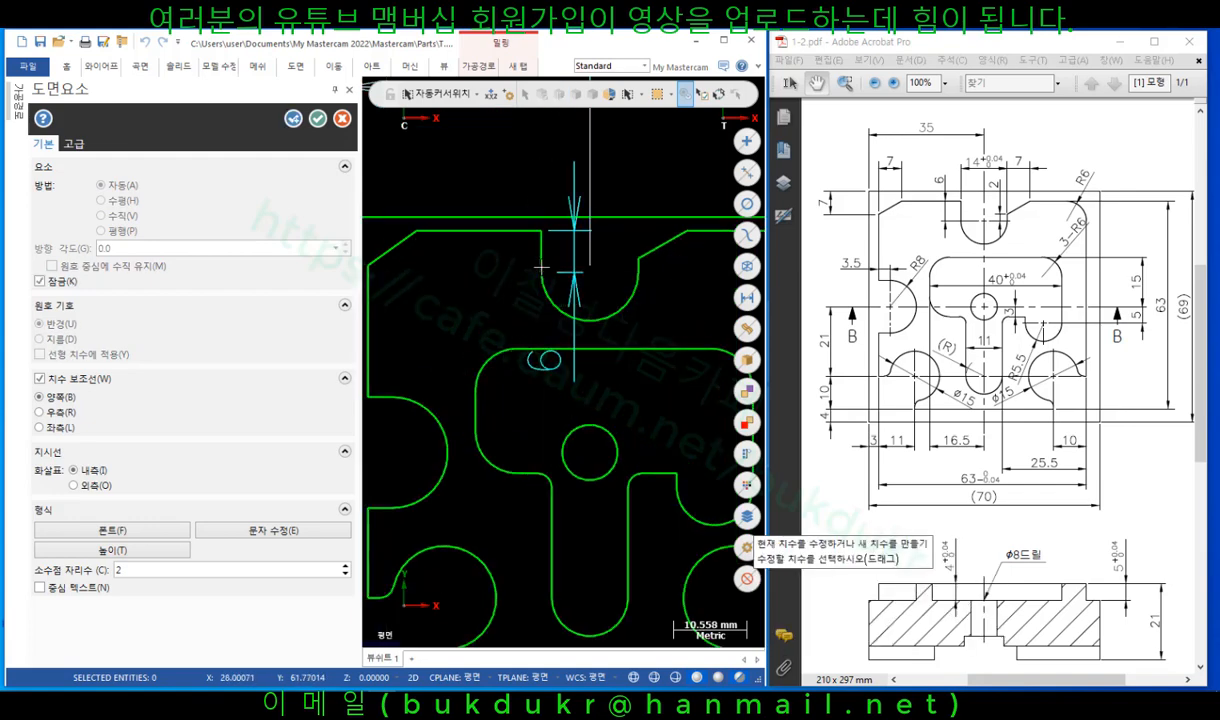
# Dimension the vertical distance from the pocket's top edge to the centre of the hole, placing it to the right of the plate.
pyautogui.scroll(-3, 454, 240)
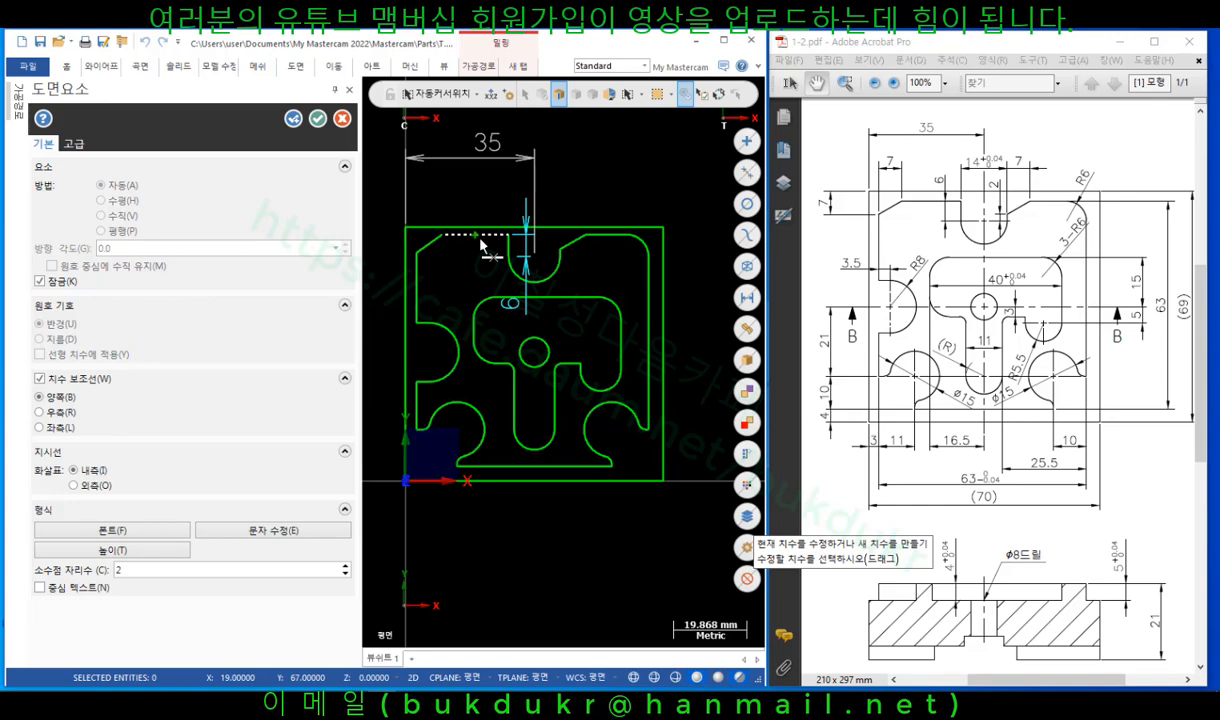
pyautogui.click(539, 297)
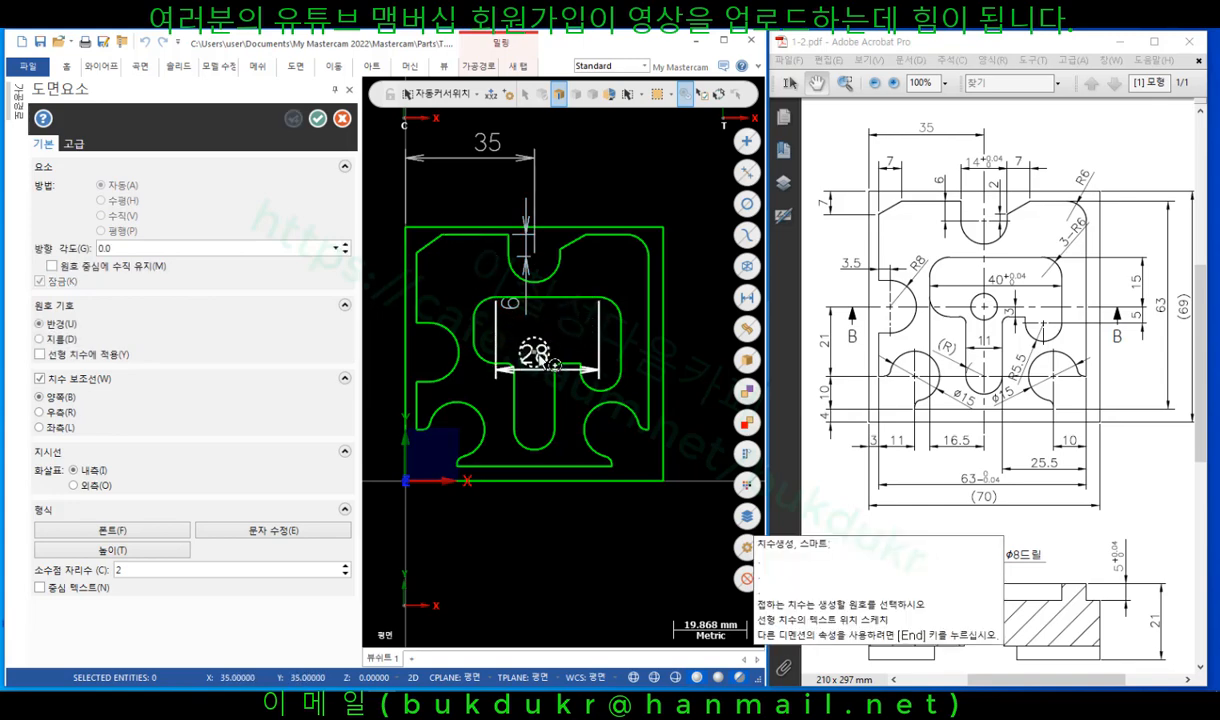
pyautogui.click(523, 341)
pyautogui.click(679, 367)
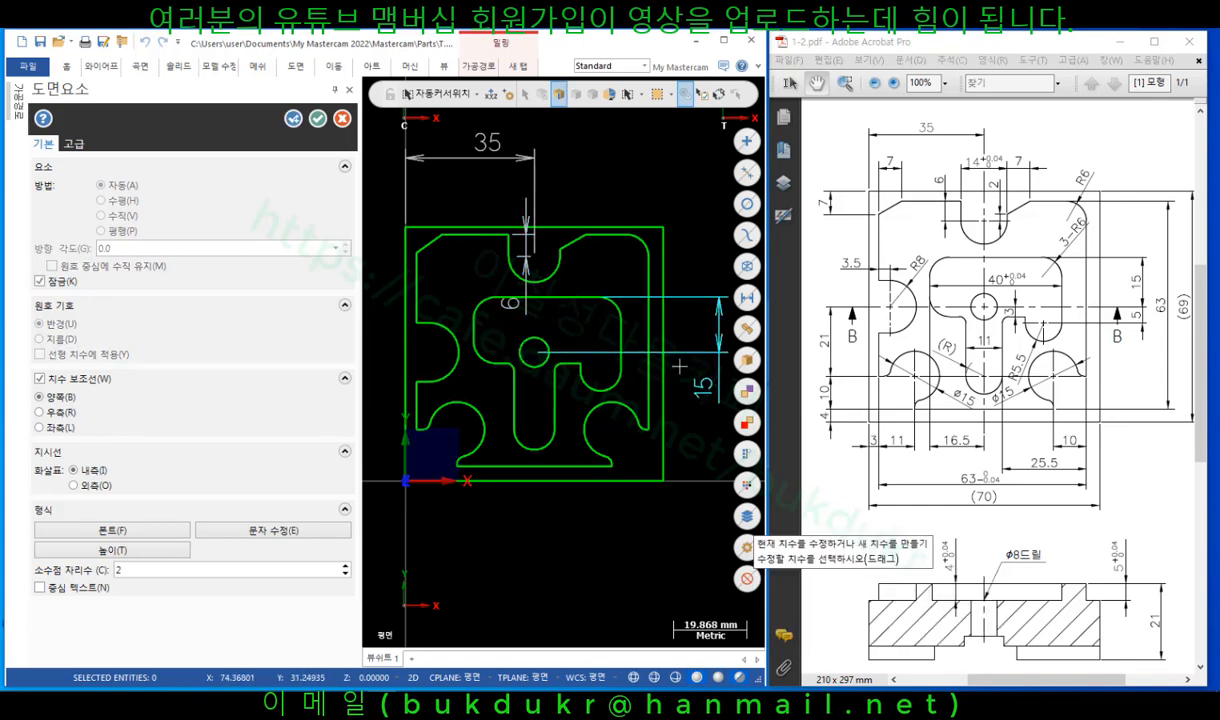
# Dimension the slot's width and the horizontal distance from the pocket's left side to the hole centre, placing both below the plate.
pyautogui.click(515, 400)
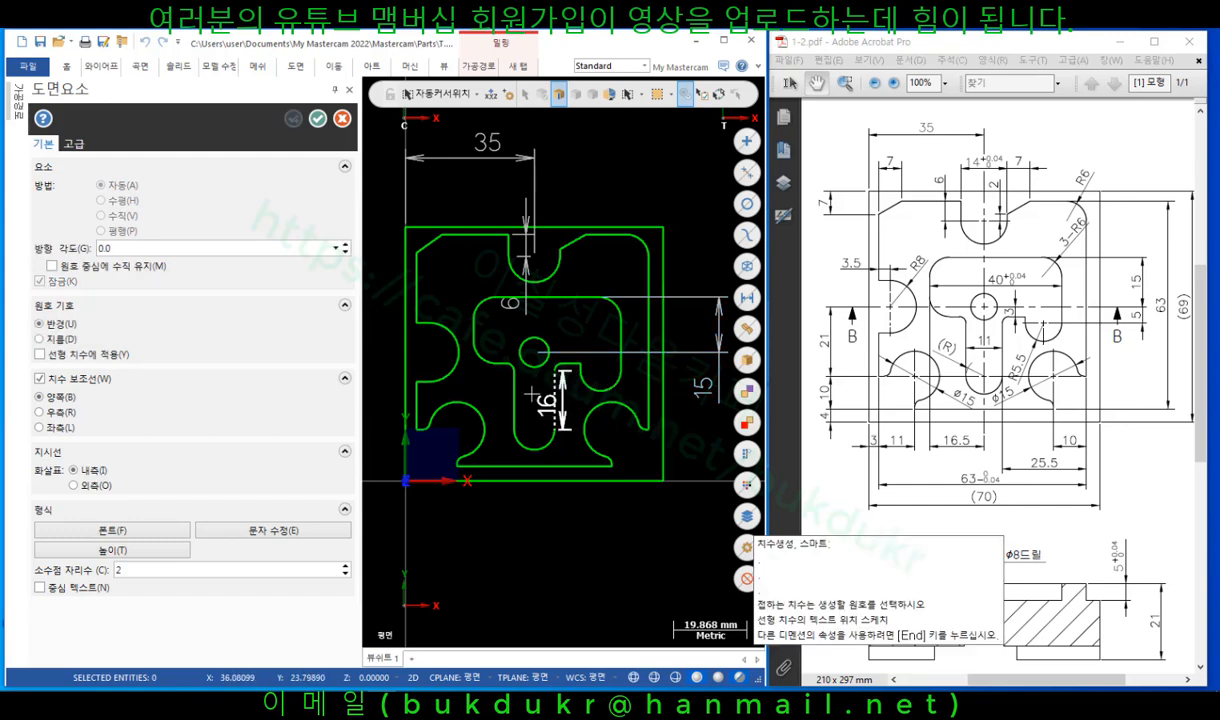
pyautogui.click(574, 576)
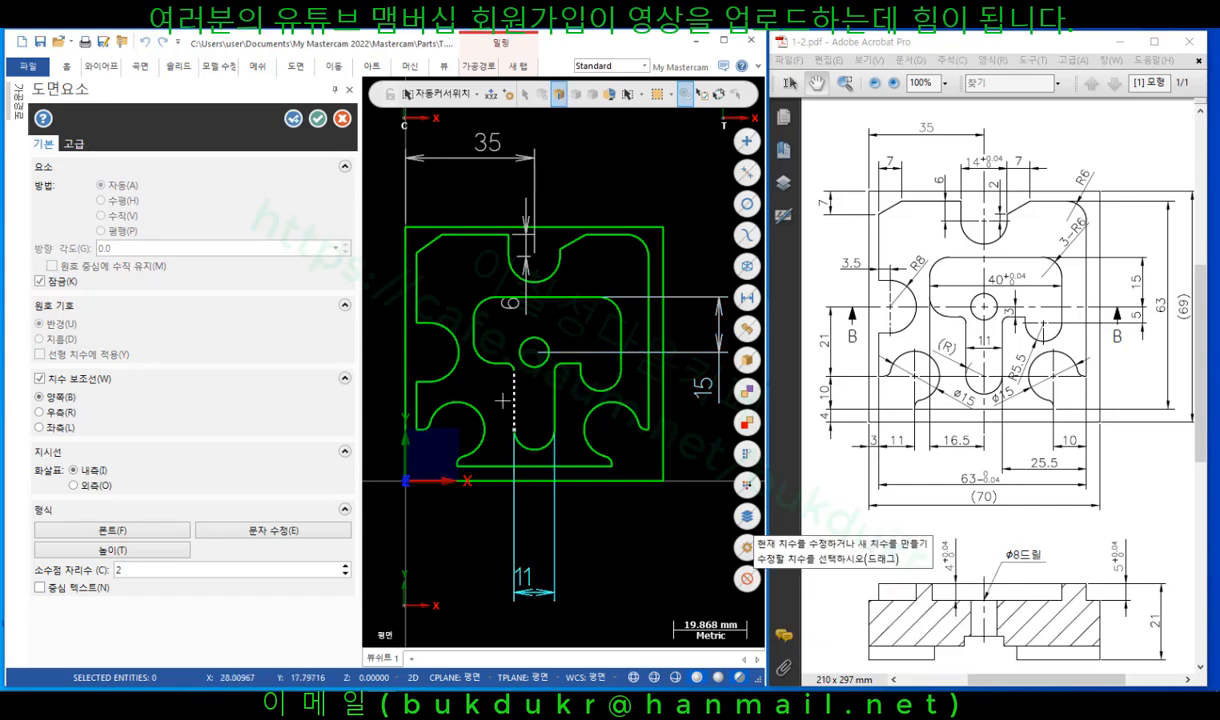
pyautogui.click(543, 364)
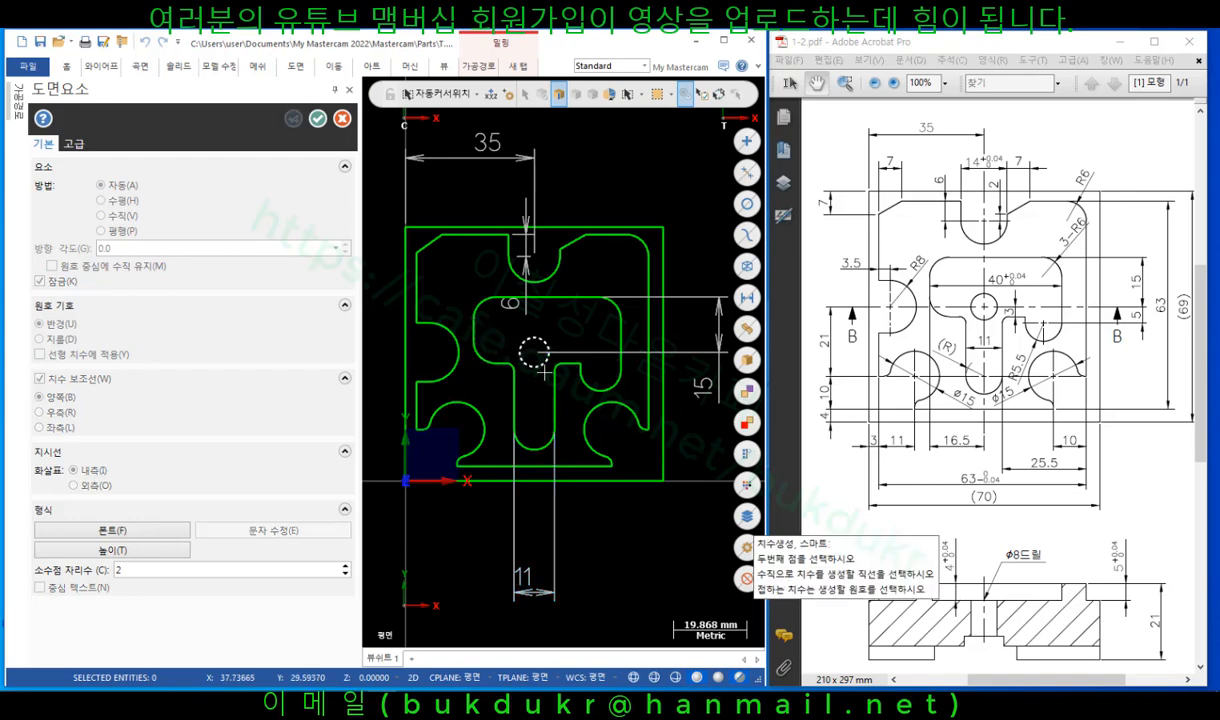
pyautogui.click(534, 351)
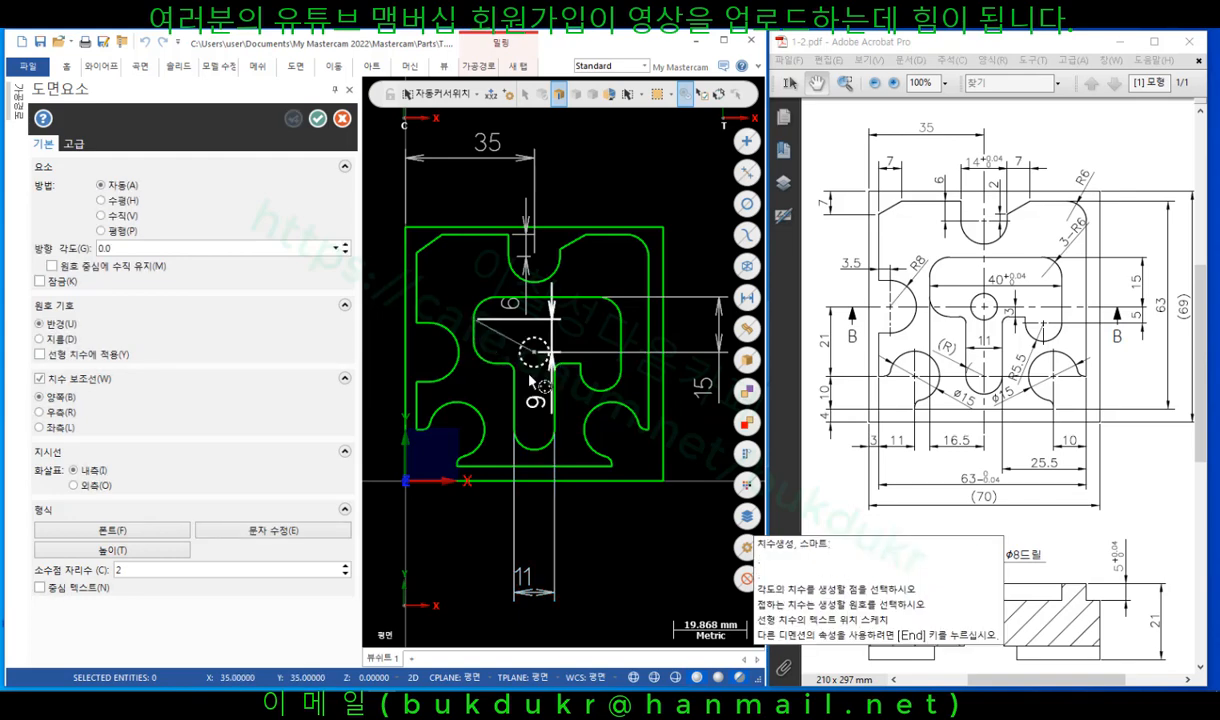
pyautogui.click(485, 547)
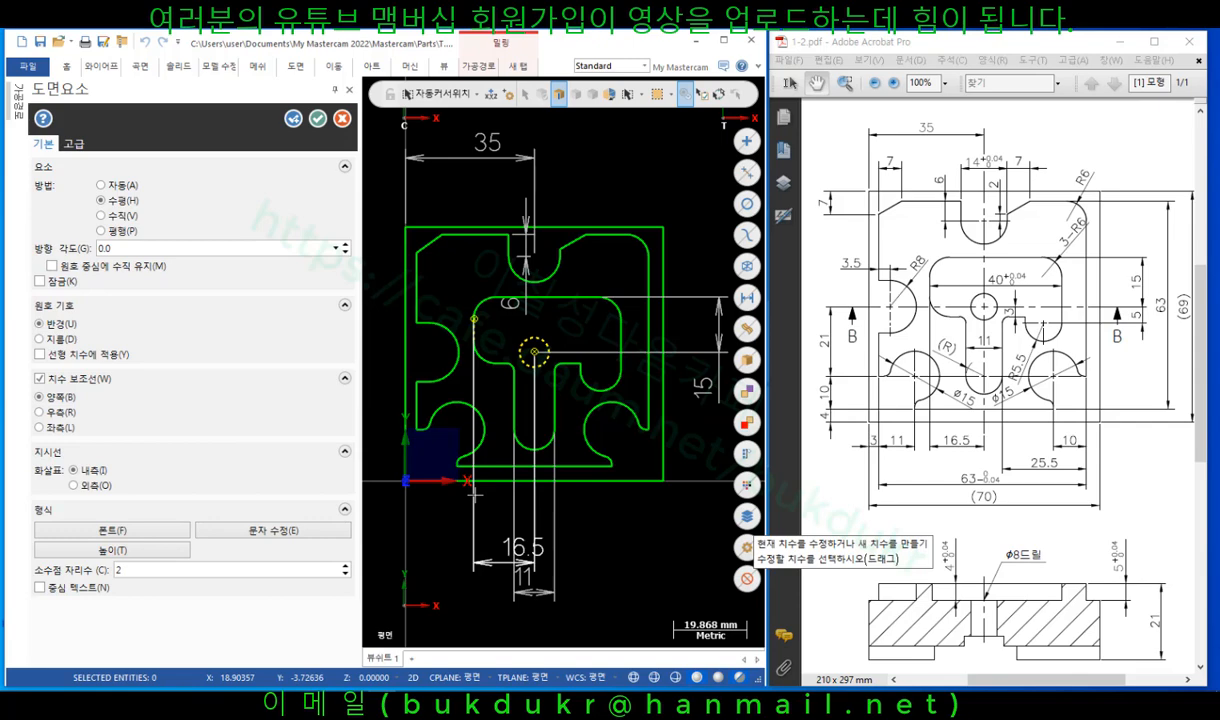
pyautogui.scroll(3, 643, 407)
pyautogui.click(453, 316)
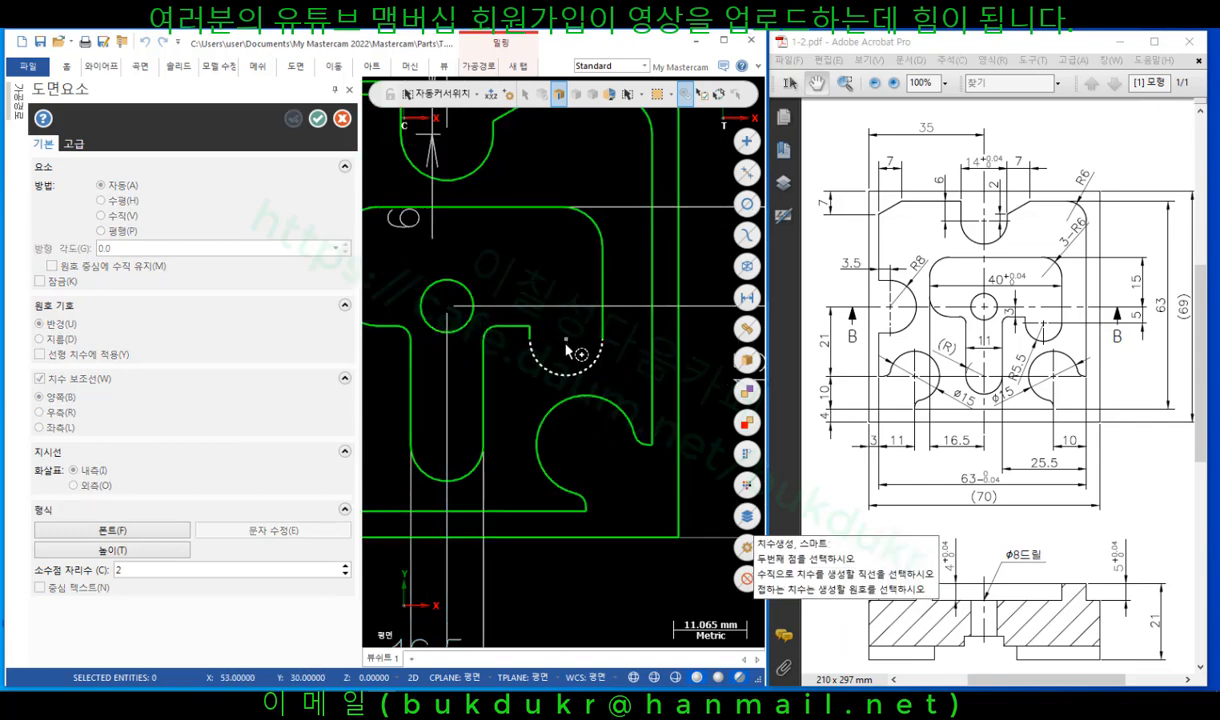
pyautogui.click(652, 335)
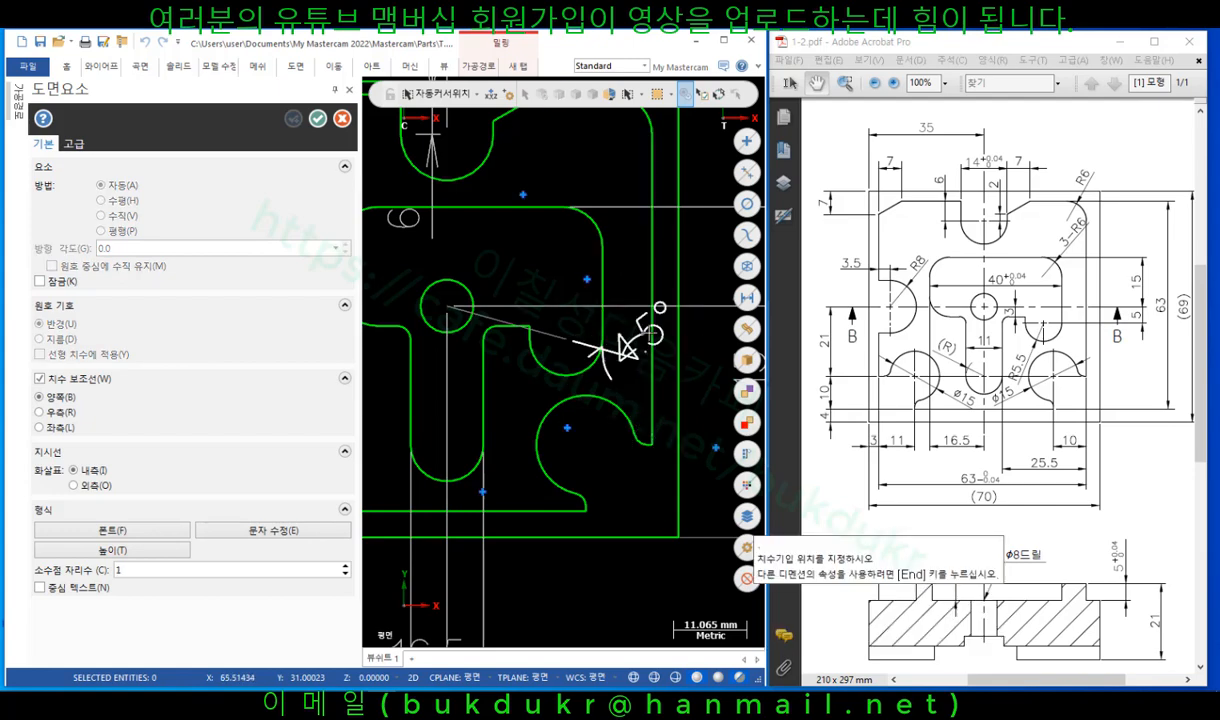
pyautogui.scroll(-2, 458, 348)
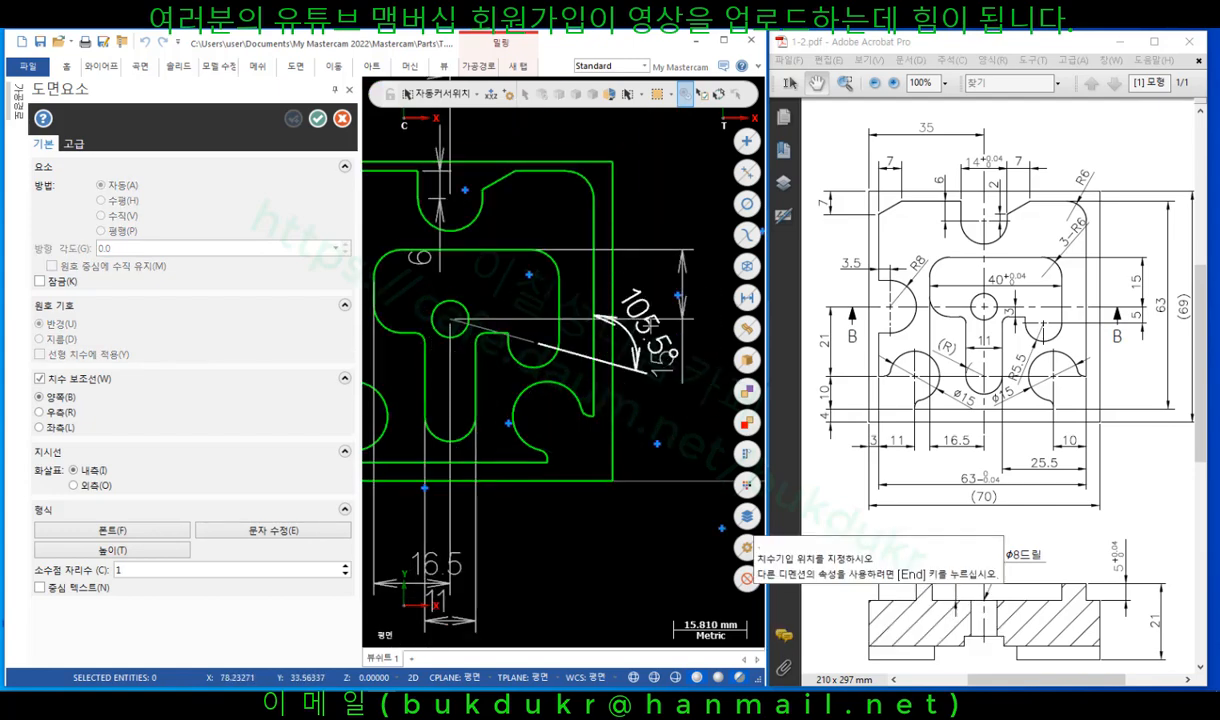
pyautogui.press('Escape')
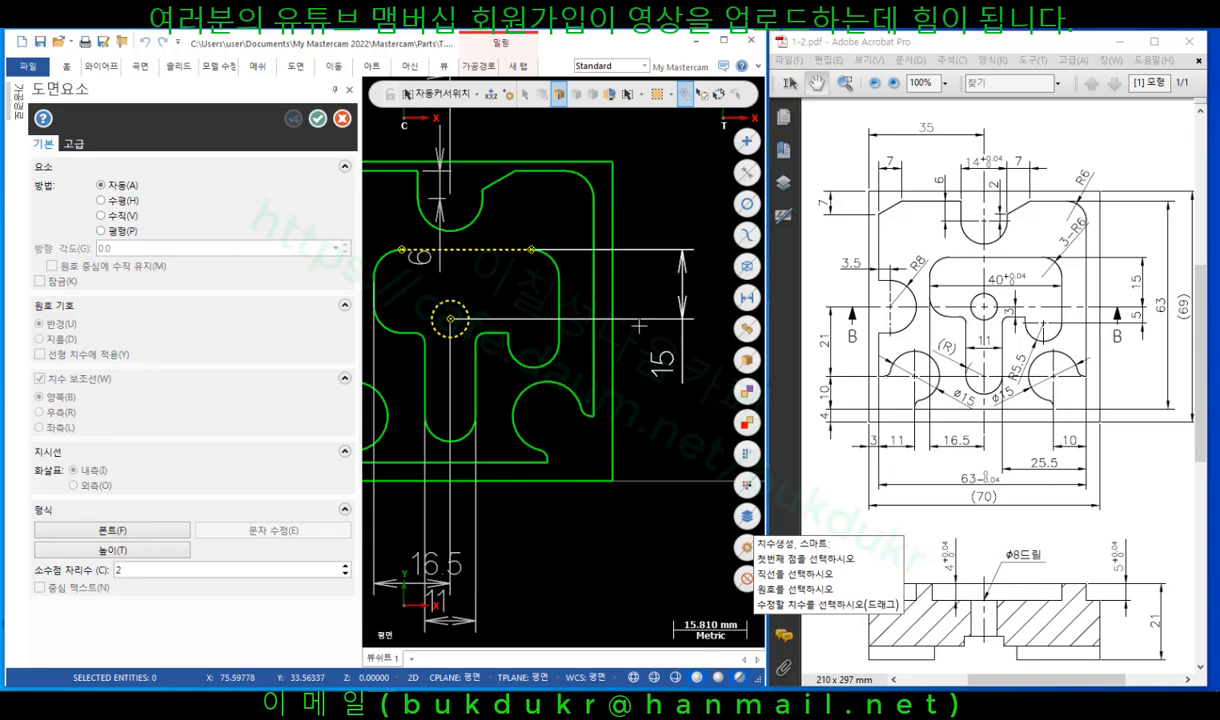
pyautogui.scroll(-2, 645, 320)
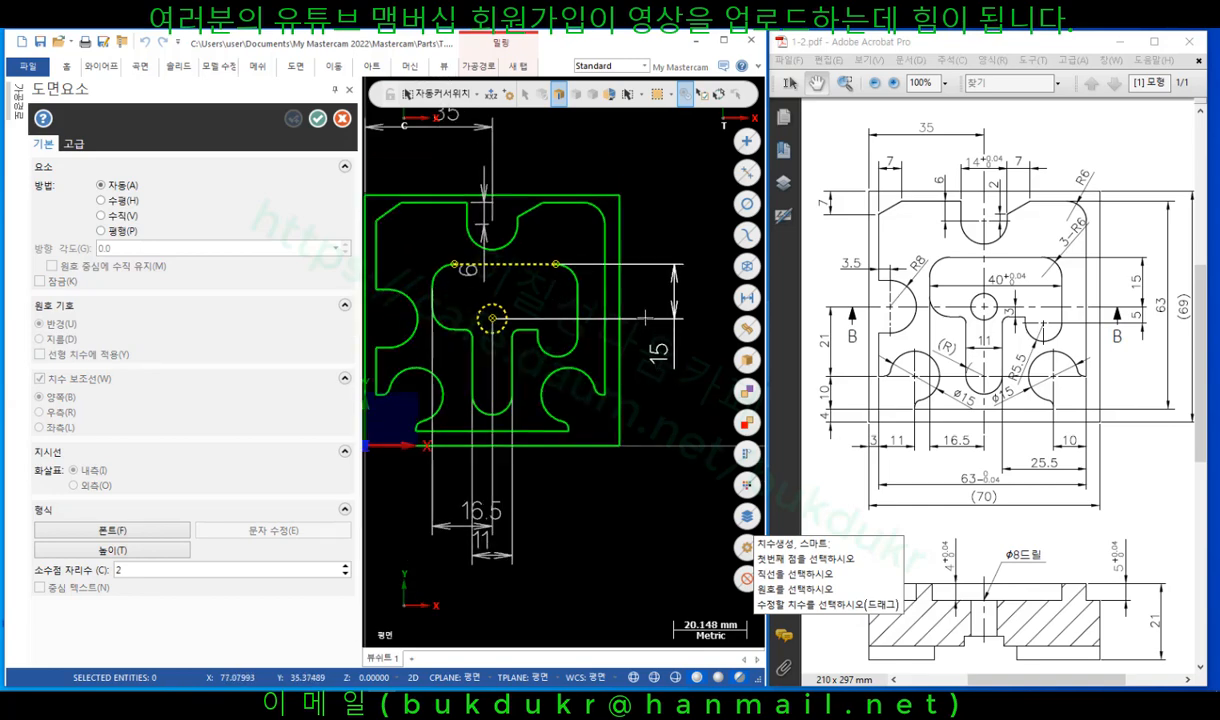
pyautogui.click(432, 360)
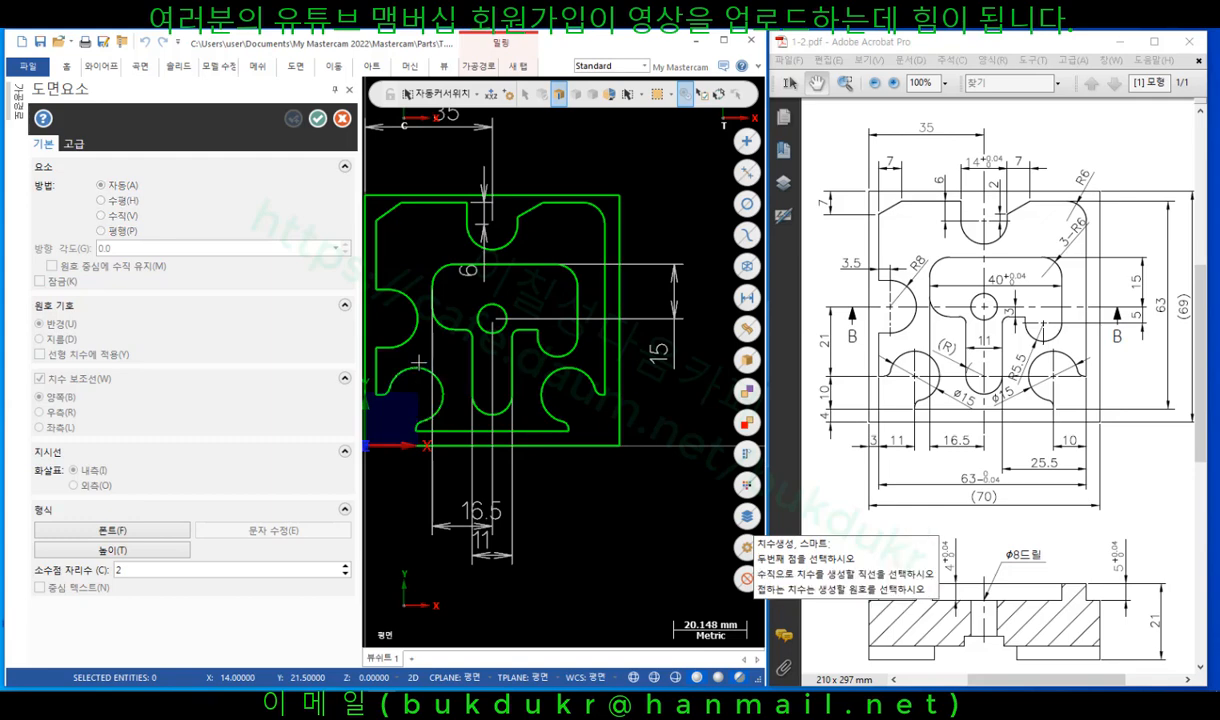
pyautogui.scroll(4, 392, 382)
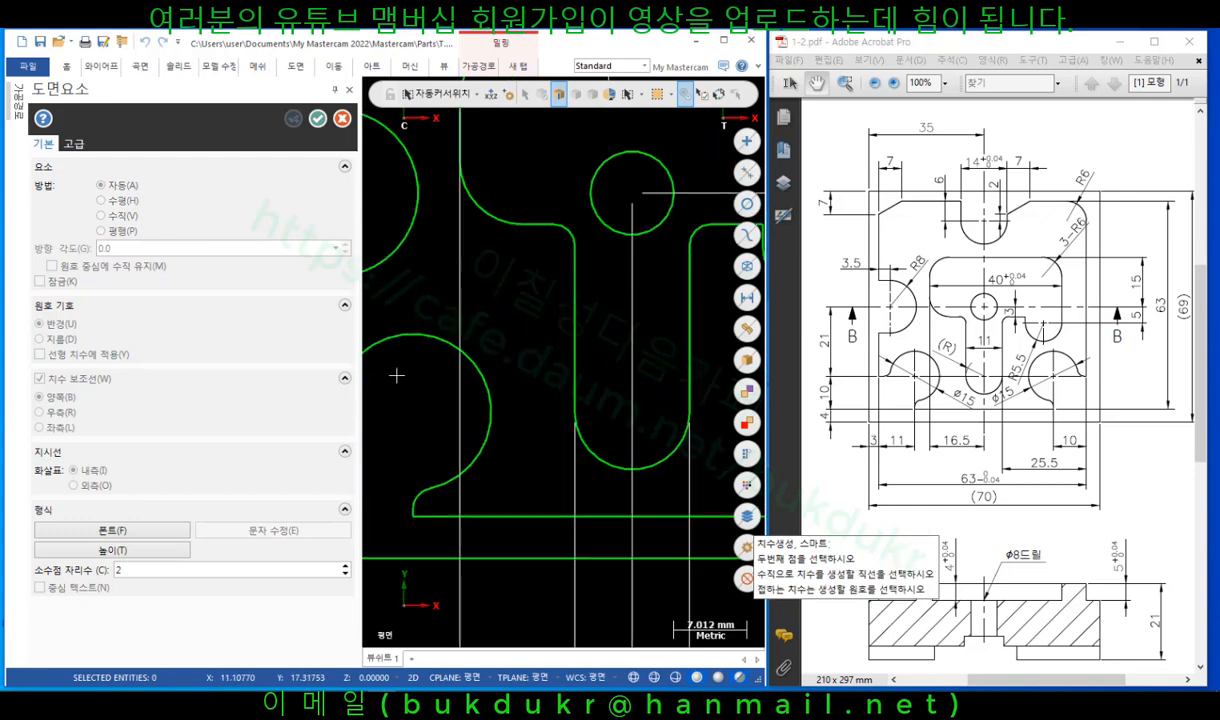
pyautogui.scroll(2, 389, 387)
pyautogui.click(455, 372)
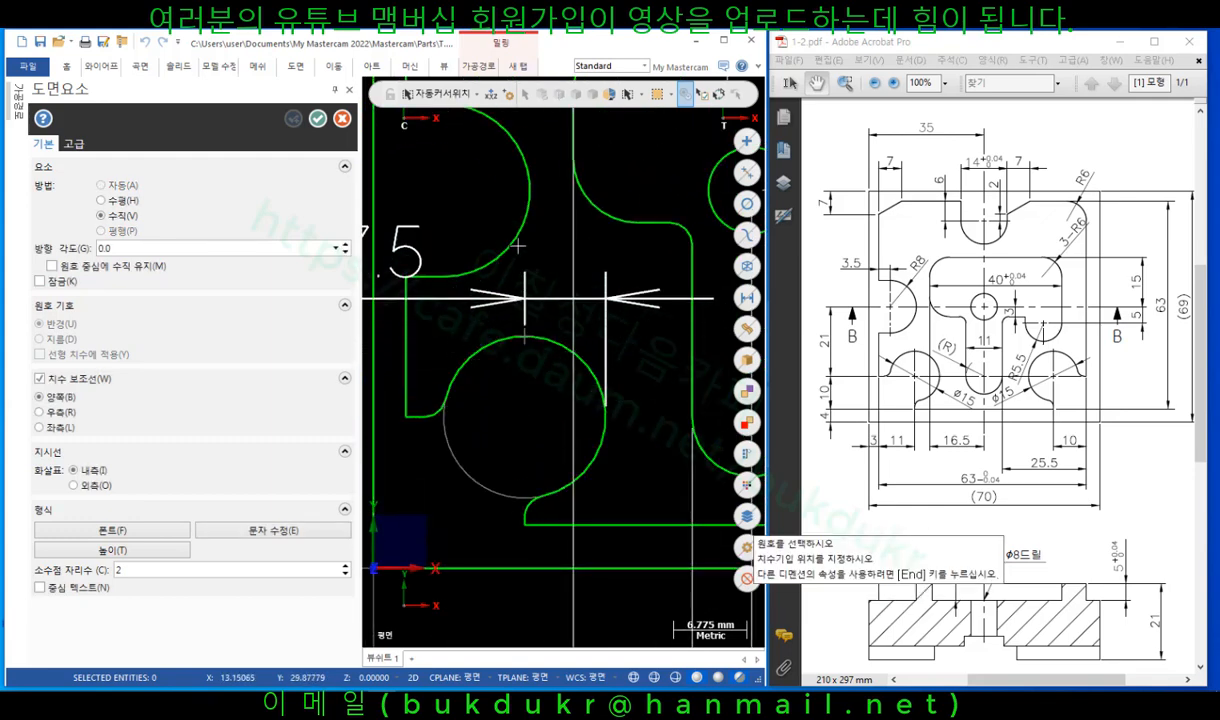
pyautogui.press('Escape')
# Add a diameter dimension to the circular cutout at the plate's lower-left corner, with the text above and left of the arc.
pyautogui.click(483, 346)
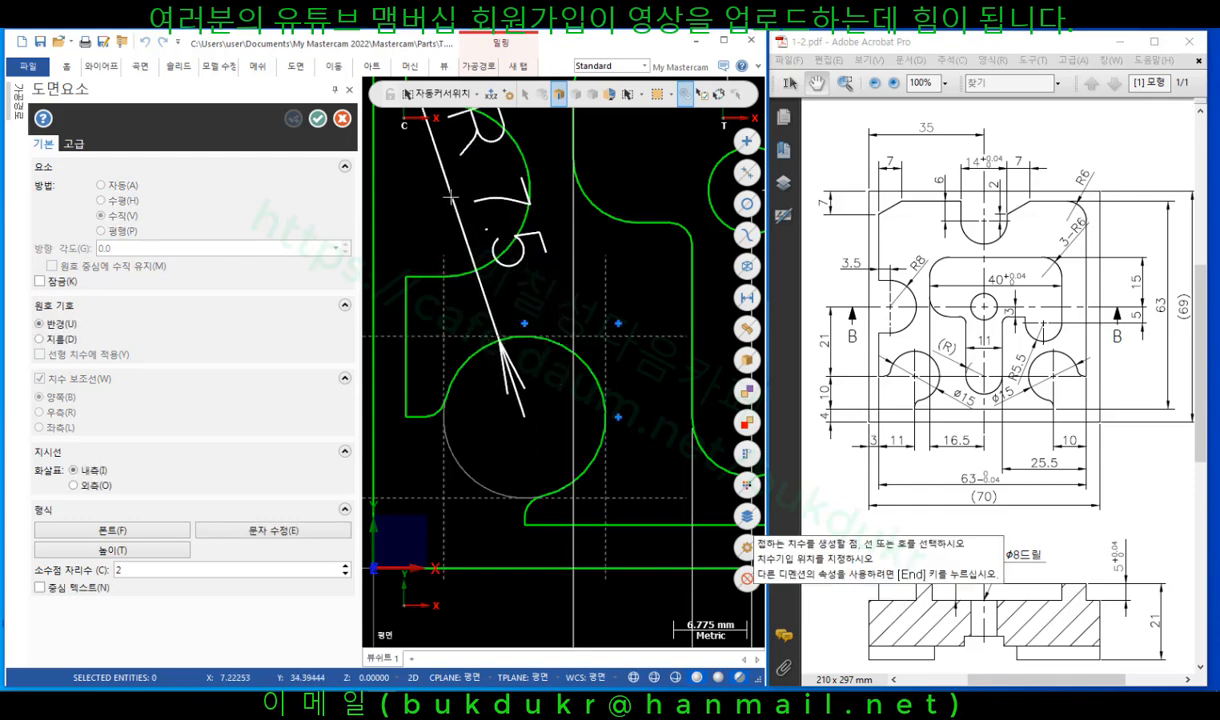
pyautogui.press('d')
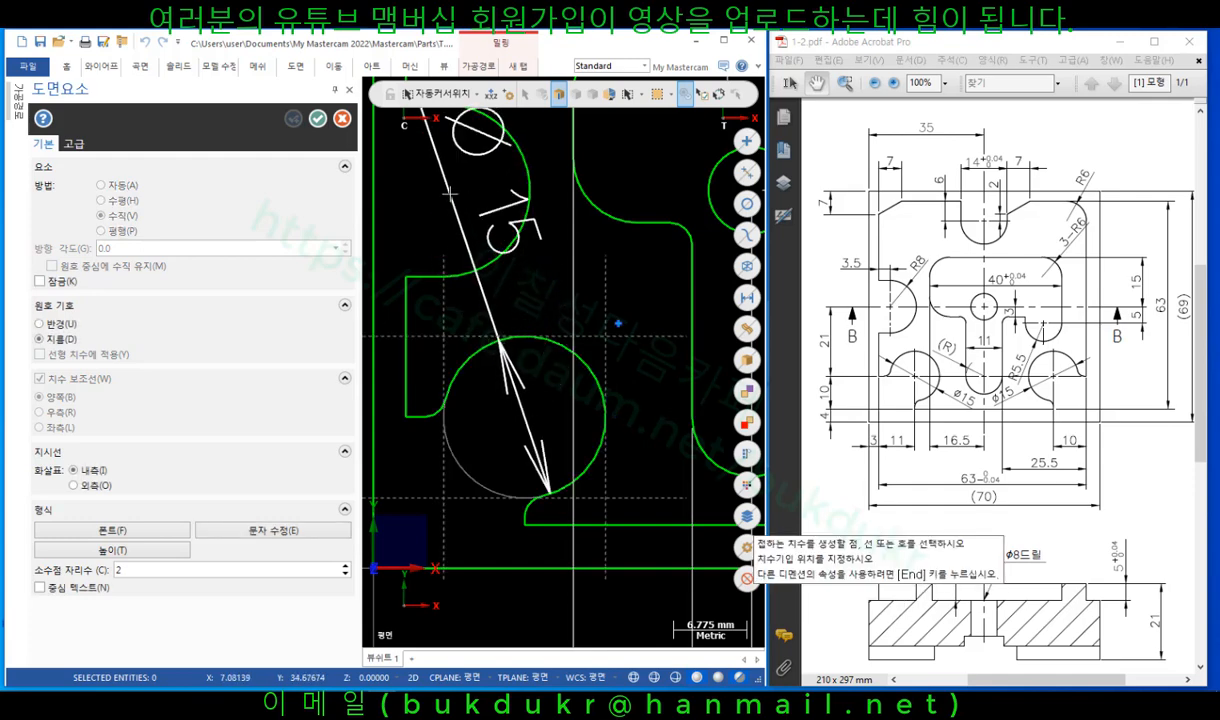
pyautogui.click(450, 193)
# Dimension the horizontal distance from the slot's right side to the inner profile's right edge, placing it below the plate.
pyautogui.scroll(-6, 437, 381)
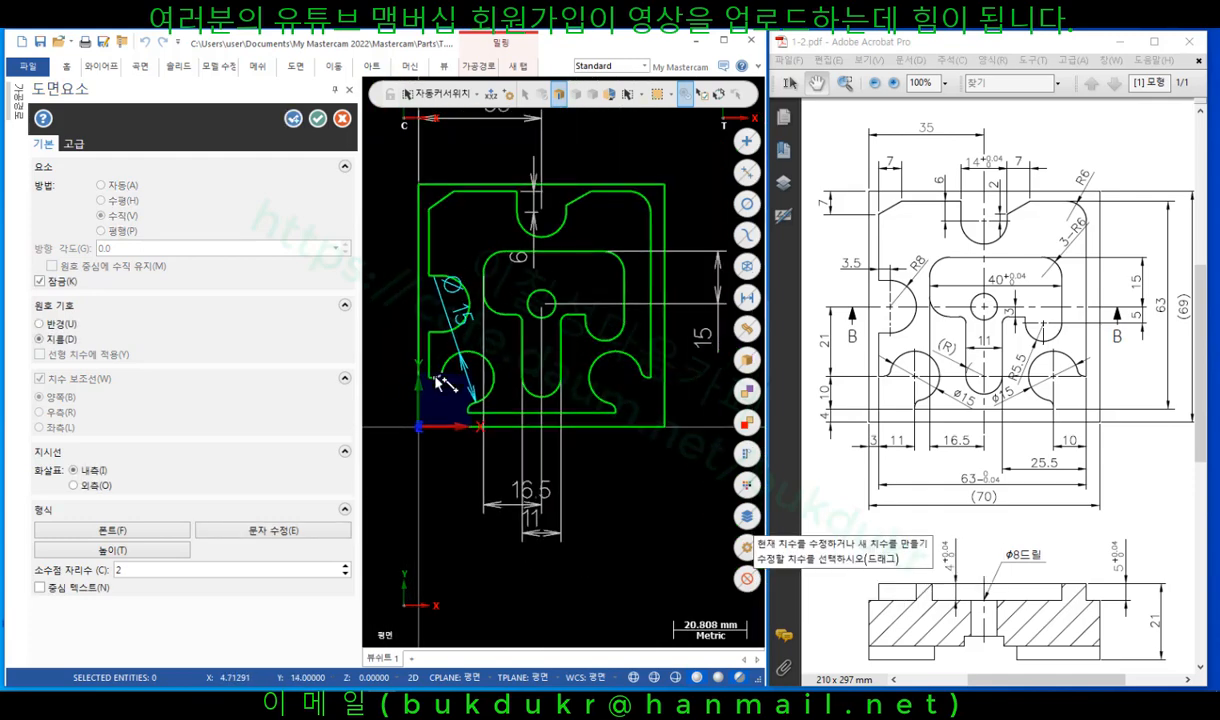
pyautogui.scroll(-1, 540, 304)
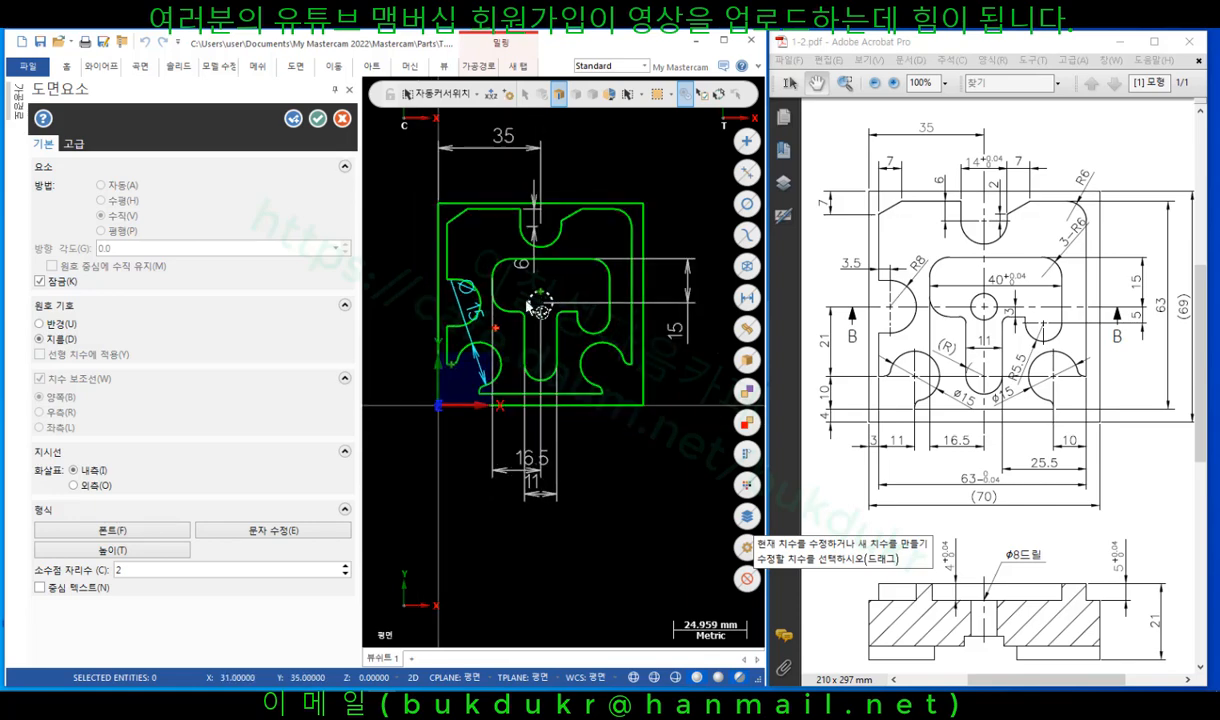
pyautogui.scroll(4, 588, 341)
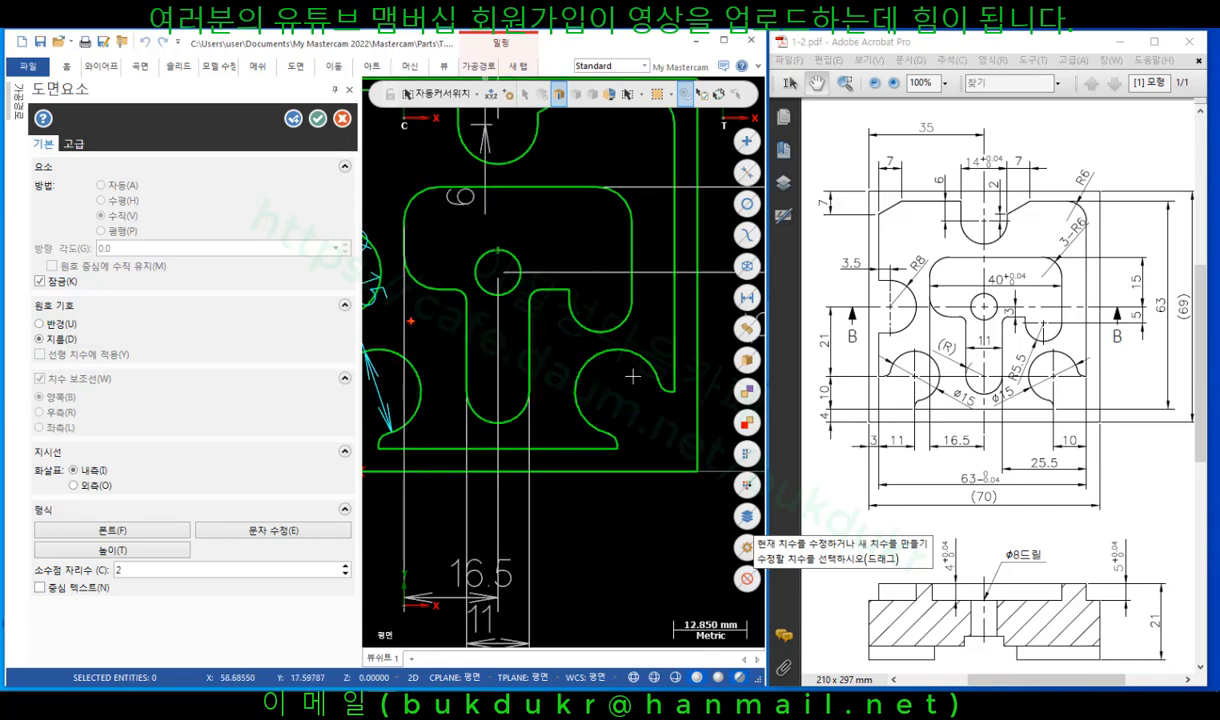
pyautogui.click(669, 312)
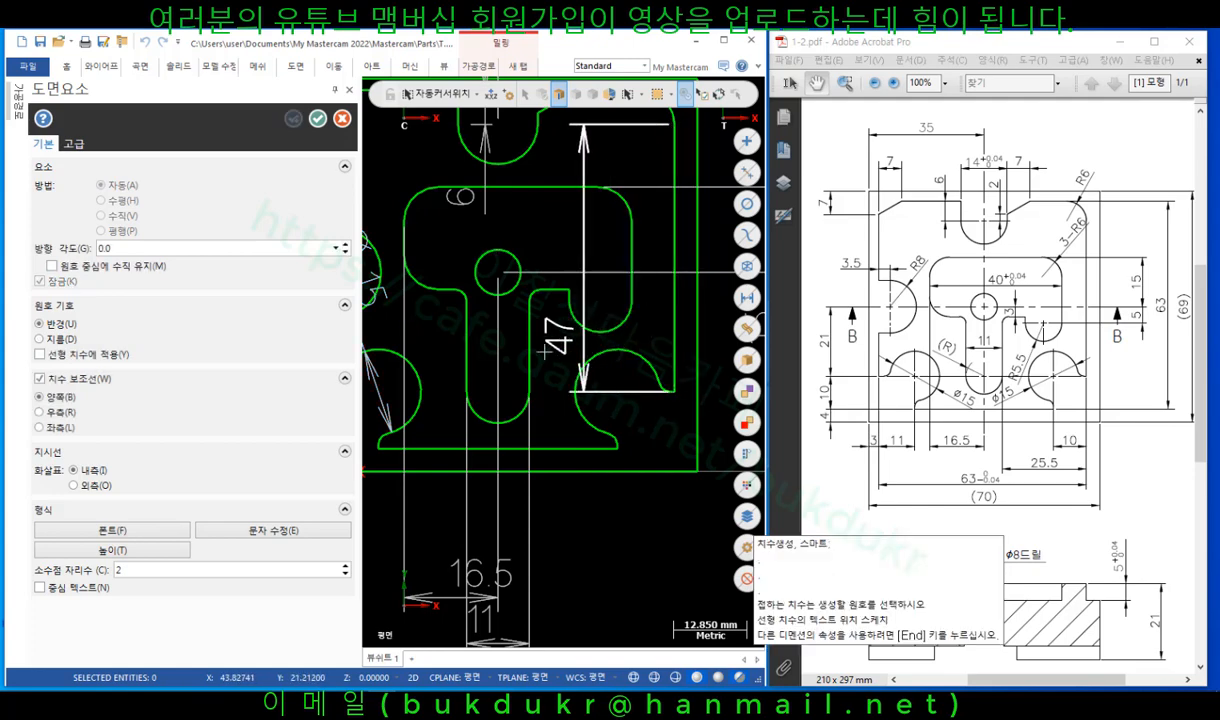
pyautogui.click(530, 335)
pyautogui.click(630, 566)
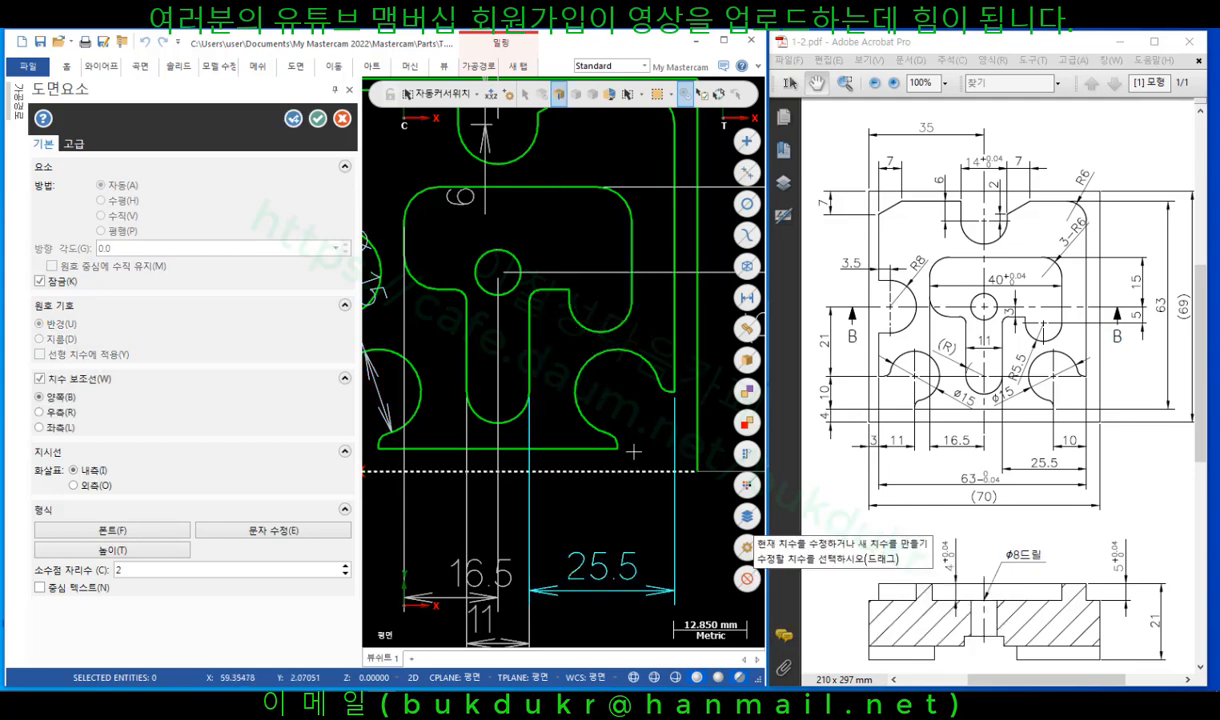
# Dimension the inner profile's overall width between its left and right edges, well below the plate.
pyautogui.scroll(-3, 617, 365)
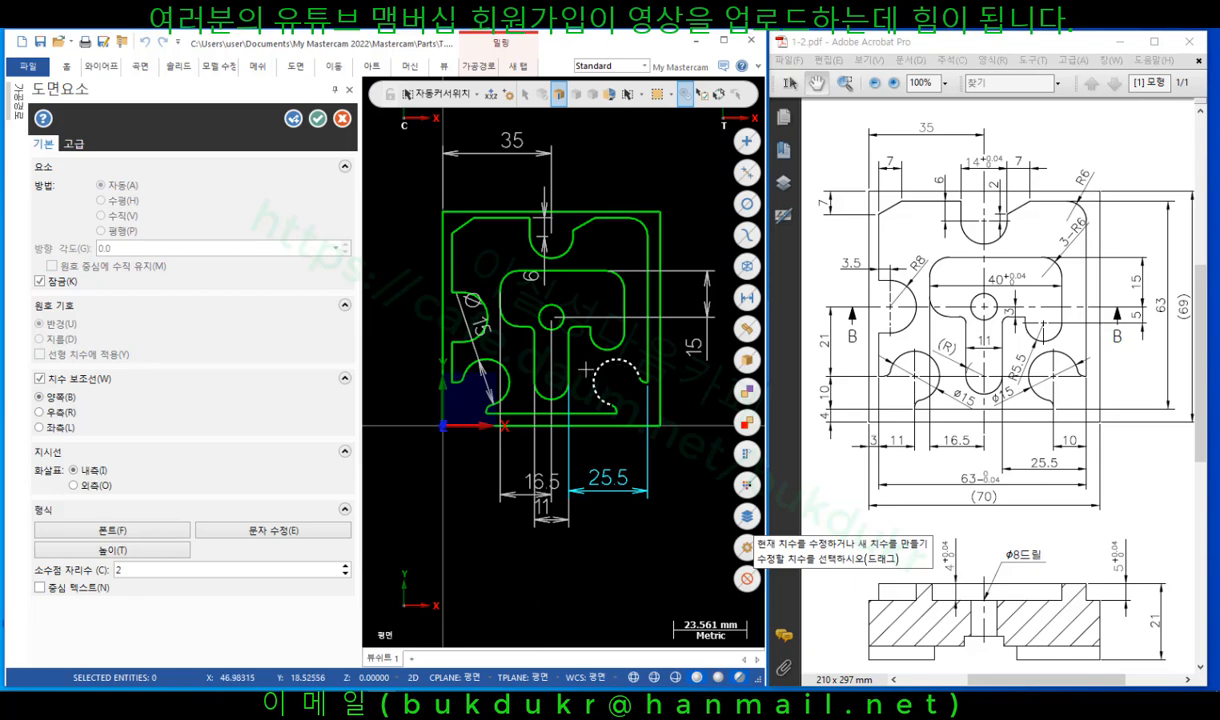
pyautogui.click(454, 376)
pyautogui.click(647, 340)
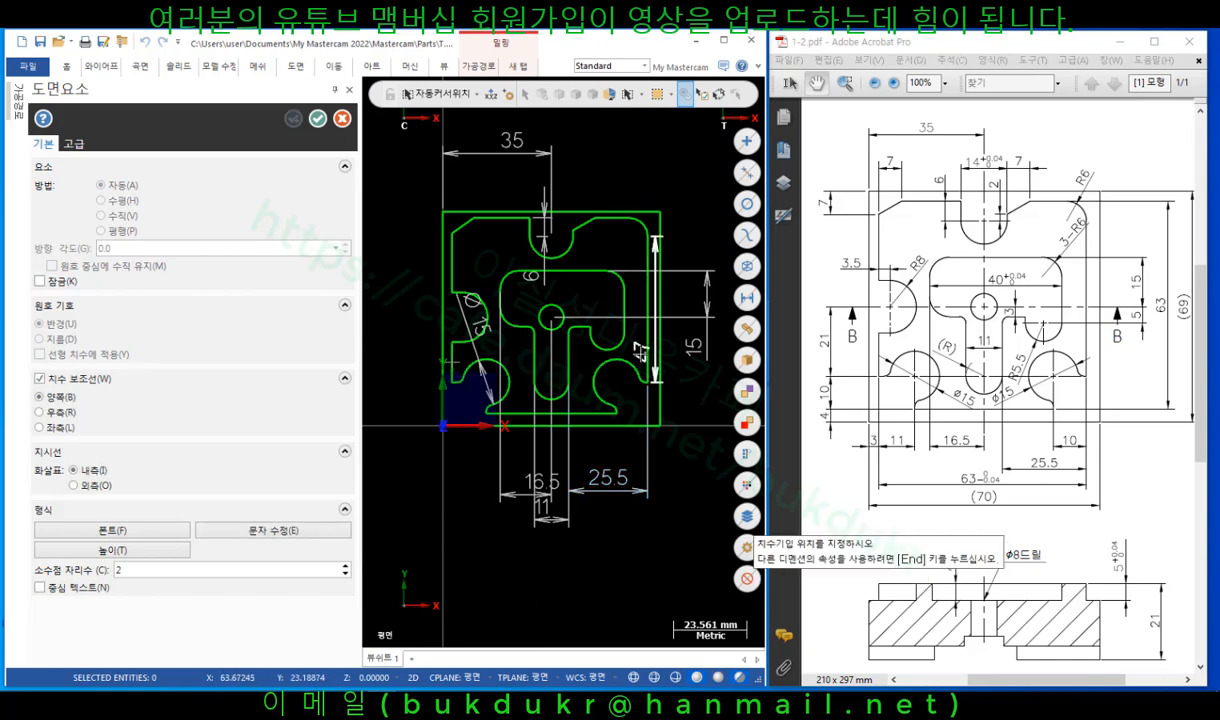
pyautogui.click(645, 567)
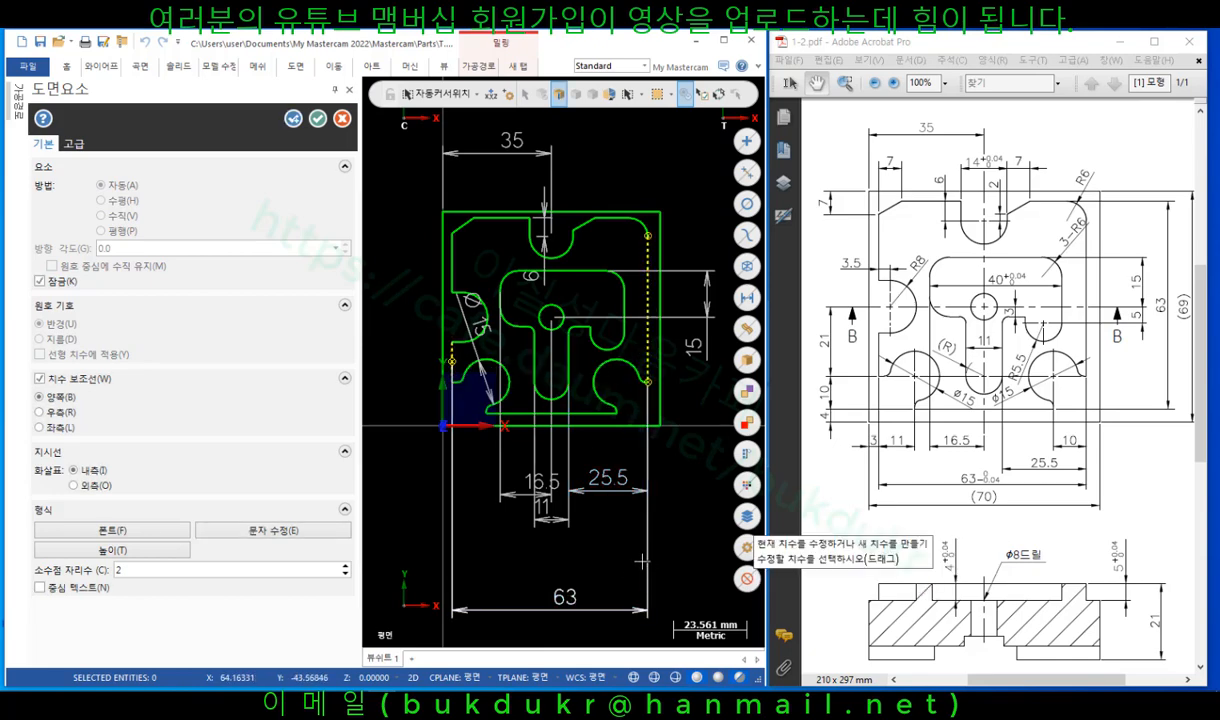
# Dimension the outer rectangle's full width below the plate and its full height to the right of the plate.
pyautogui.click(581, 424)
pyautogui.click(611, 553)
pyautogui.click(660, 258)
pyautogui.click(700, 243)
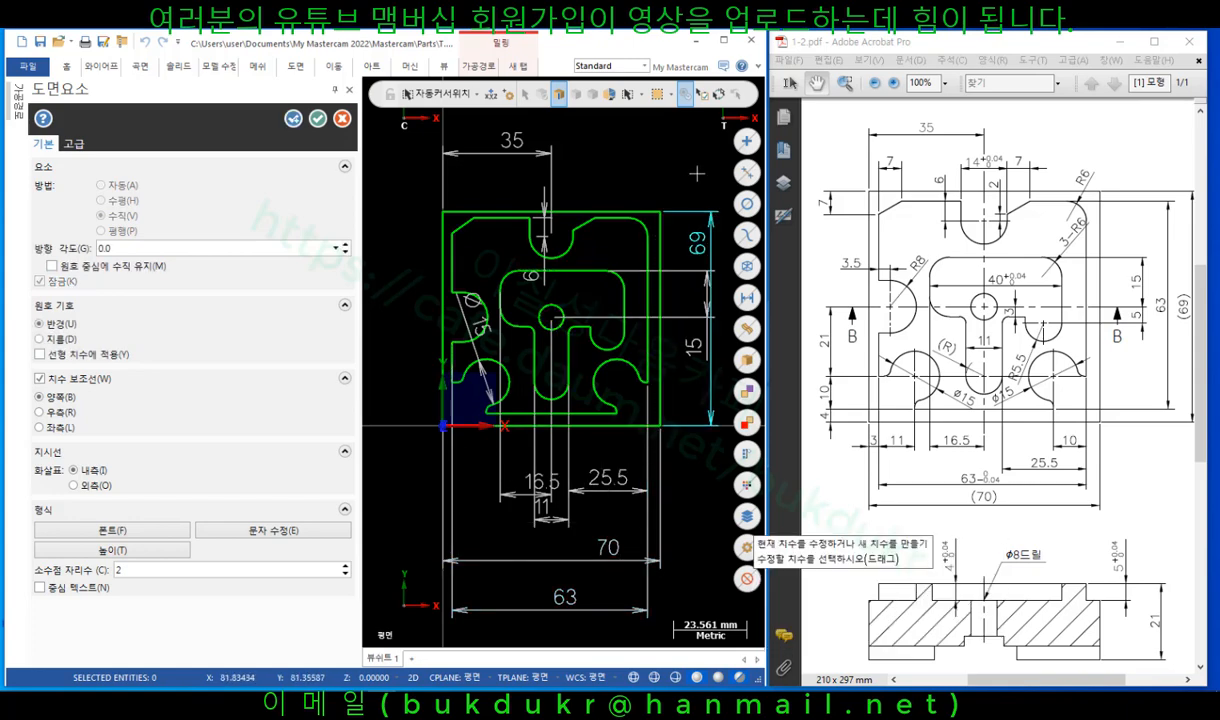
# Dimension the inner profile's height between its top and bottom edges, placing it outside the plate's overall height dimension.
pyautogui.scroll(4, 691, 177)
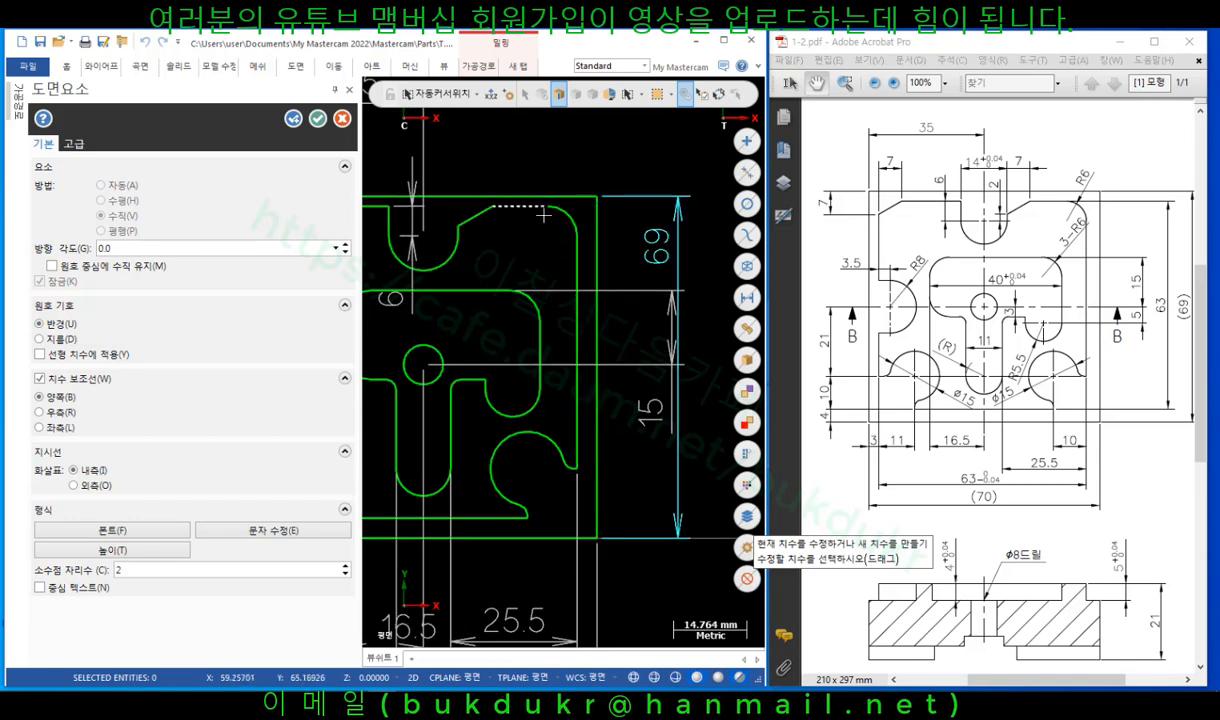
pyautogui.click(532, 207)
pyautogui.click(502, 518)
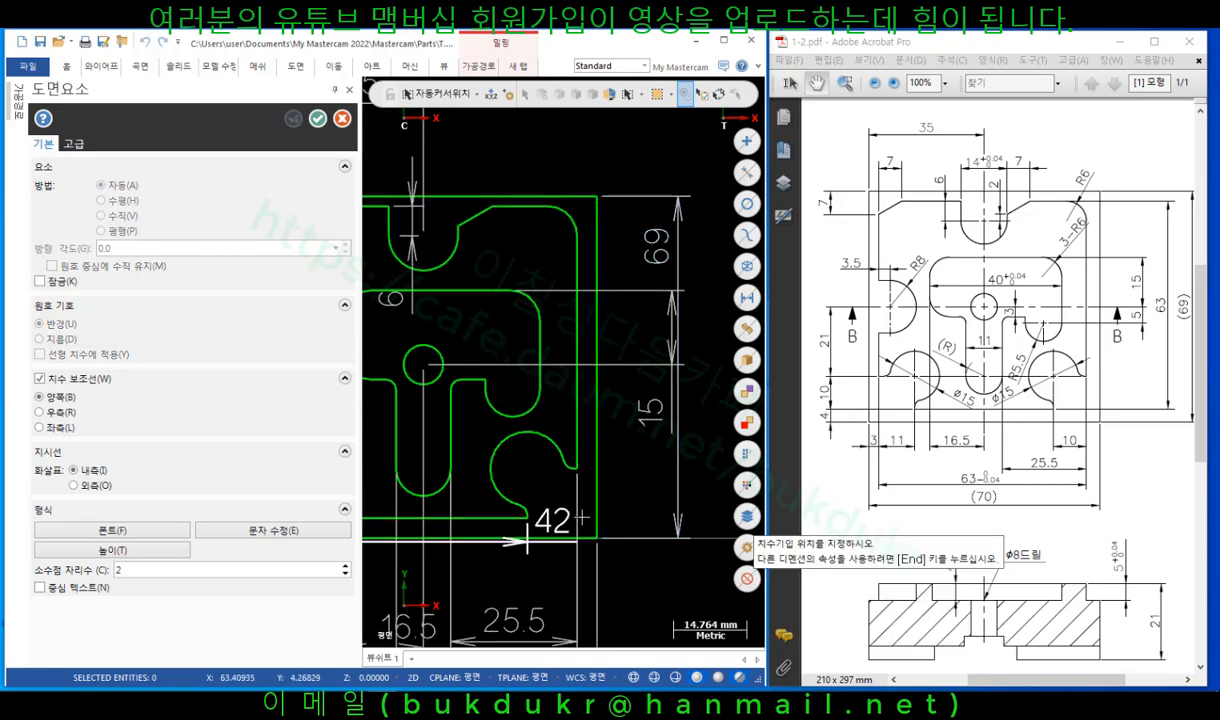
pyautogui.click(718, 455)
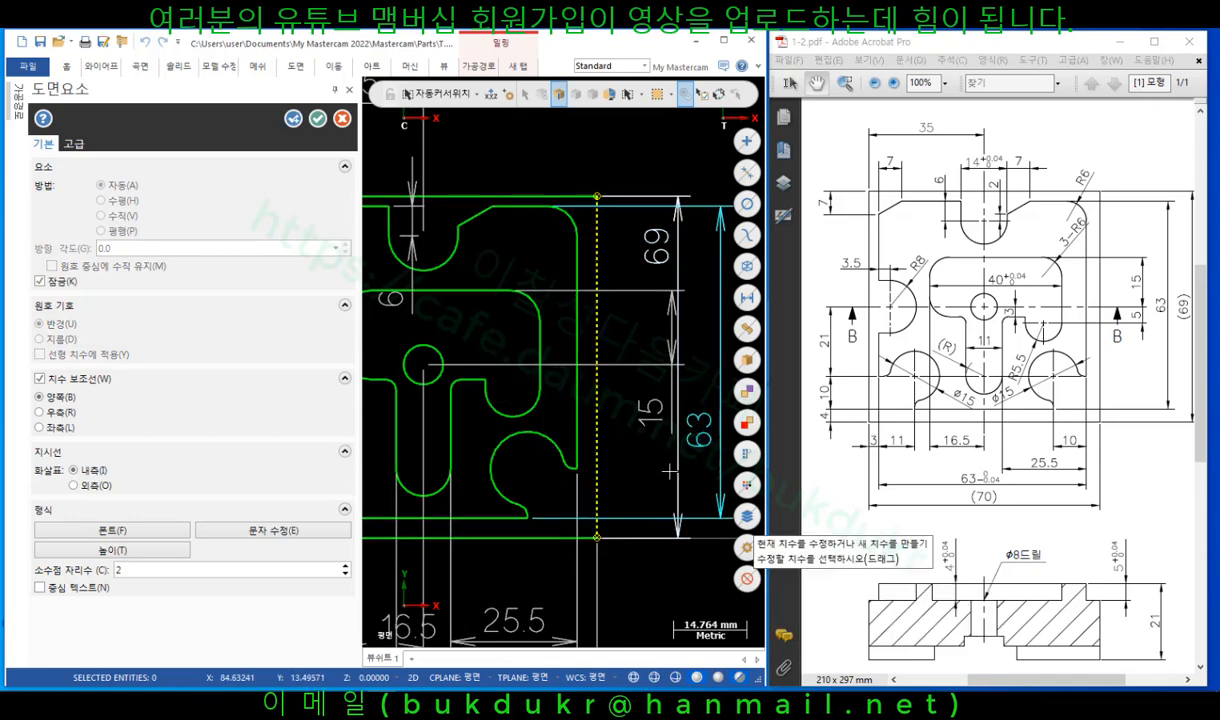
# Dimension the vertical distance from the outer rectangle's top edge to the corner chamfer's lower end, placing it left of the plate.
pyautogui.scroll(-4, 646, 457)
pyautogui.scroll(6, 416, 317)
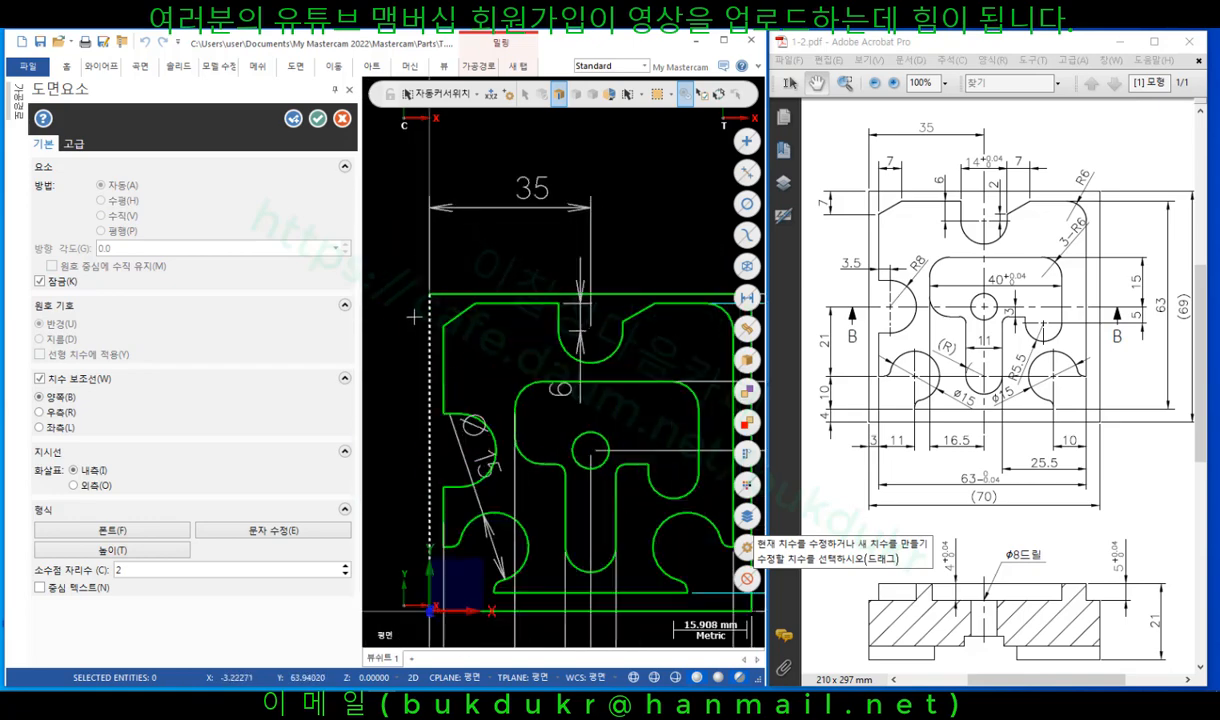
pyautogui.scroll(-2, 402, 305)
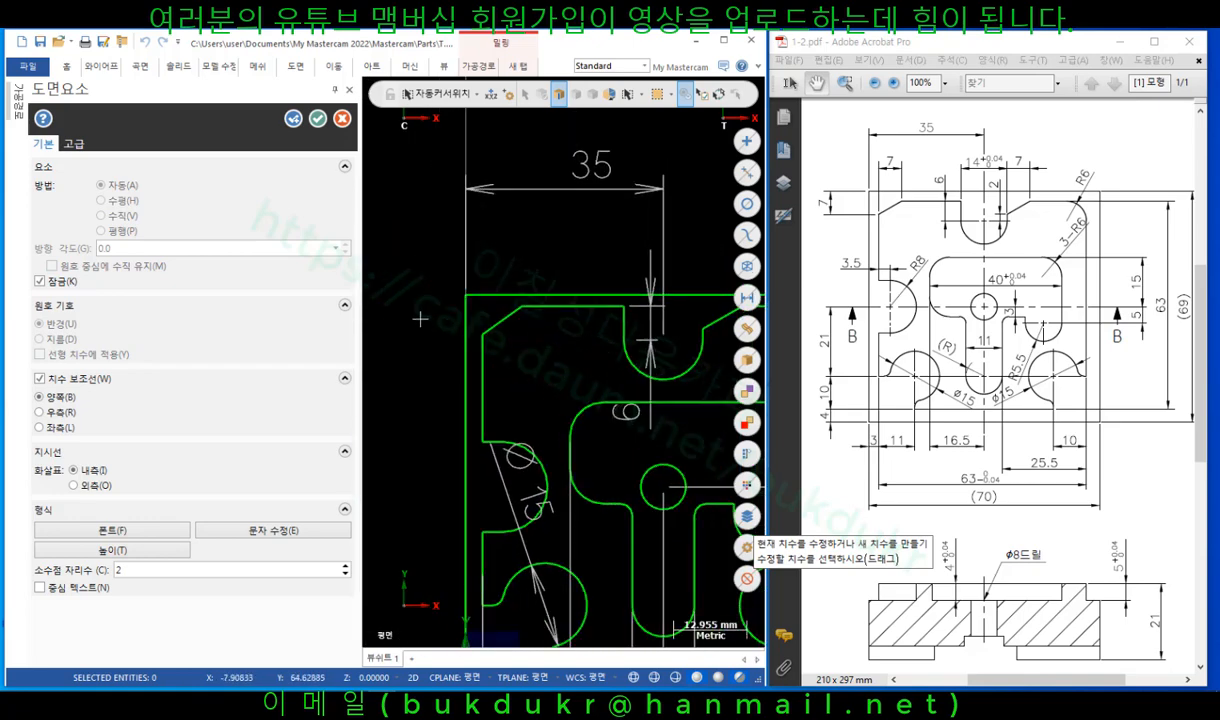
pyautogui.click(480, 289)
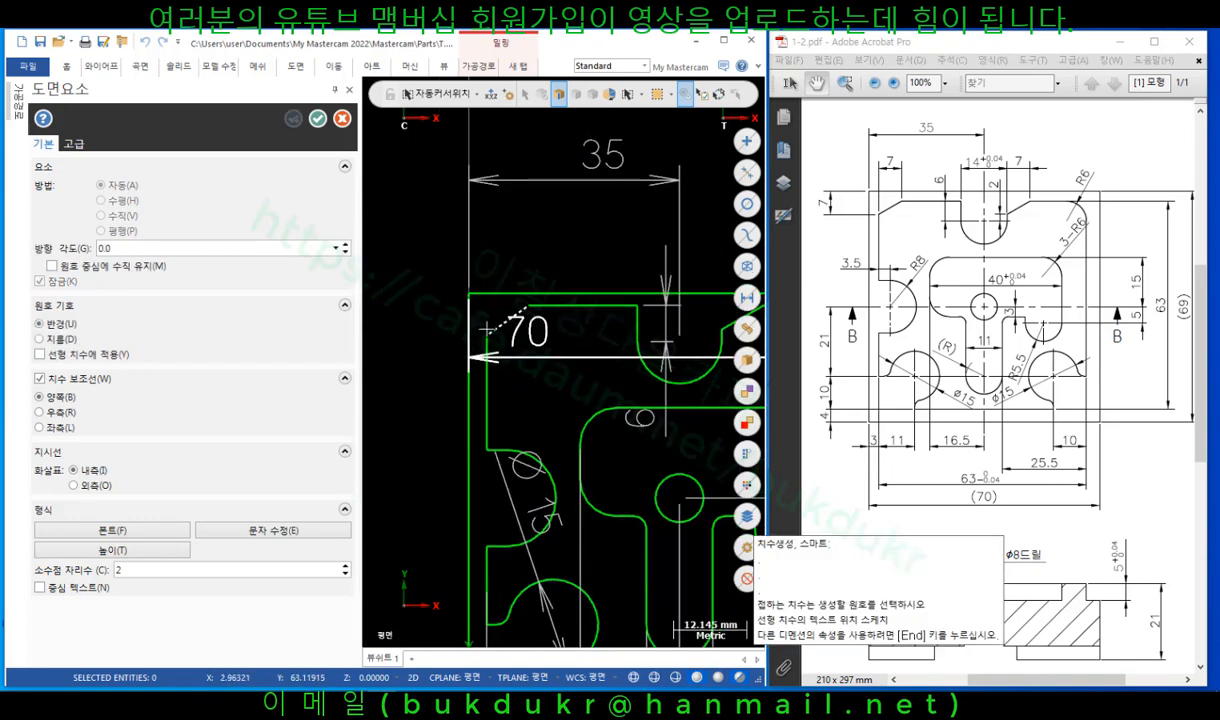
pyautogui.click(486, 333)
pyautogui.click(410, 328)
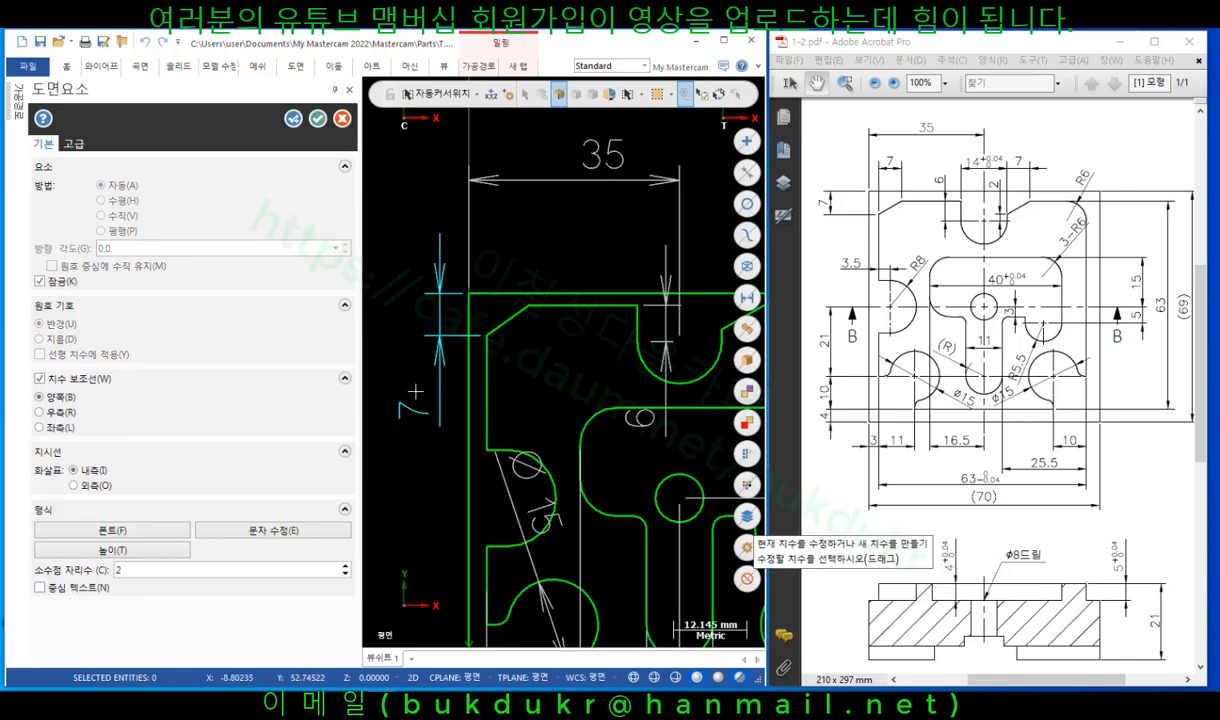
# Dimension the horizontal width of the inner profile's upper-left chamfer, placing it above the plate.
pyautogui.click(494, 332)
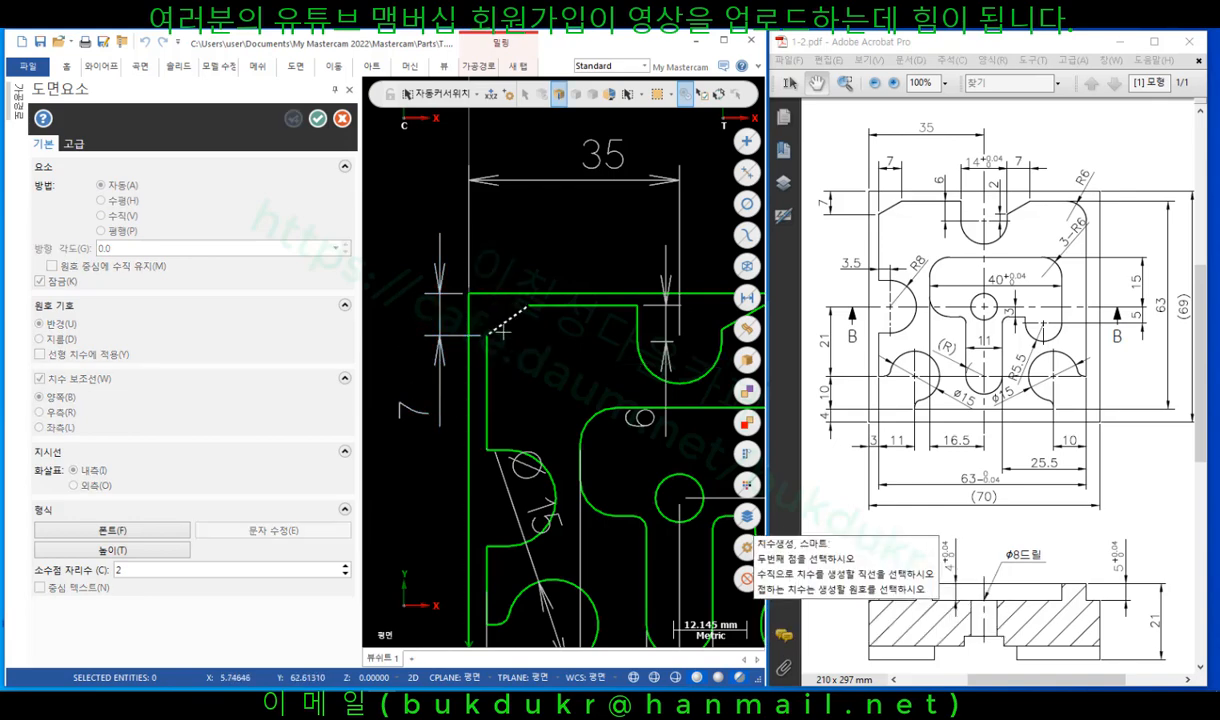
pyautogui.press('Escape')
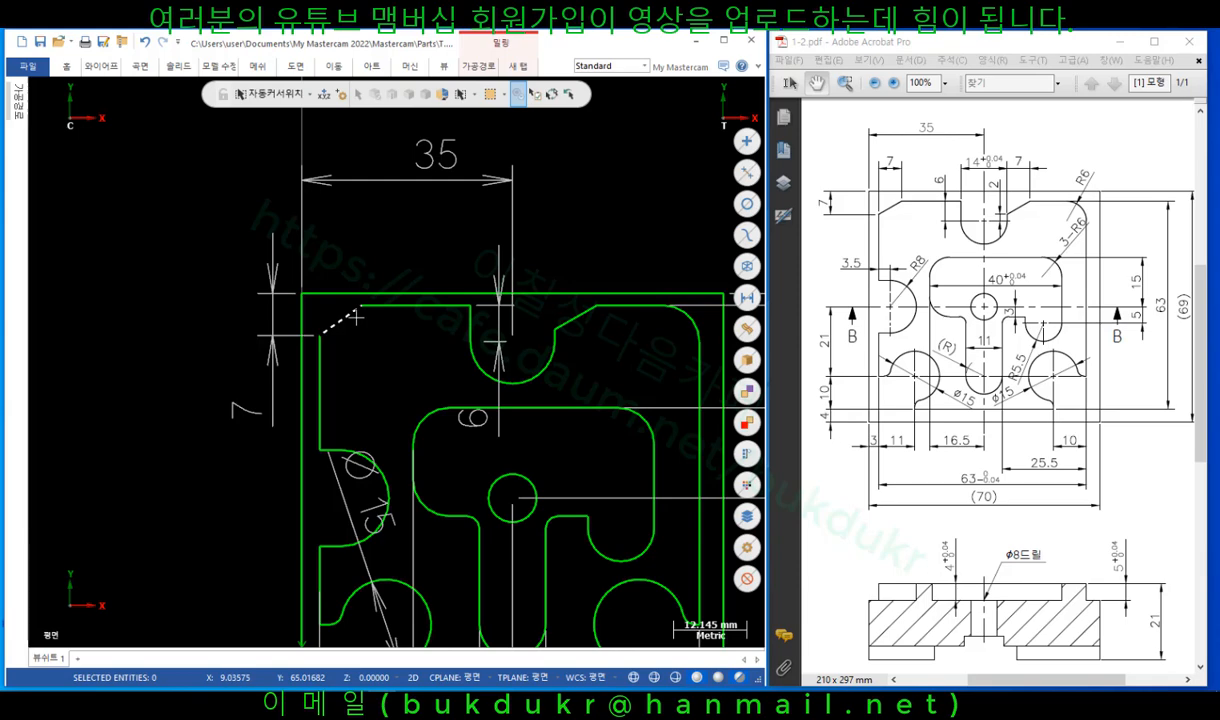
pyautogui.press('Return')
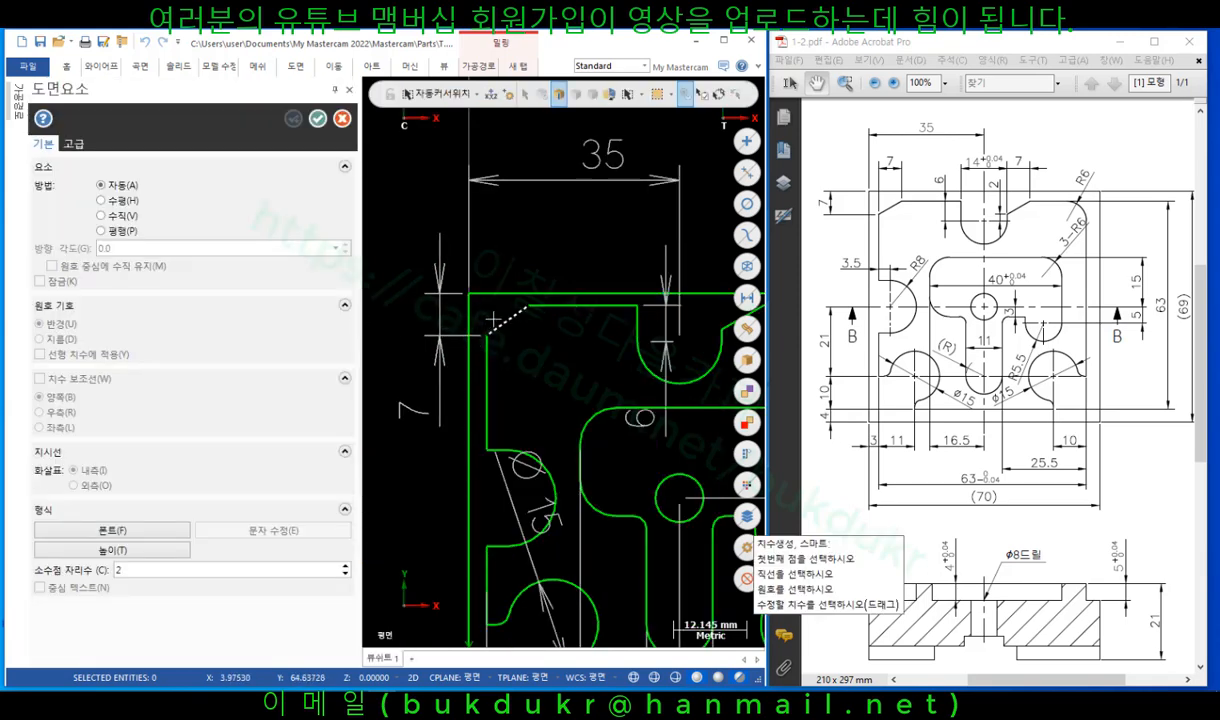
pyautogui.click(515, 316)
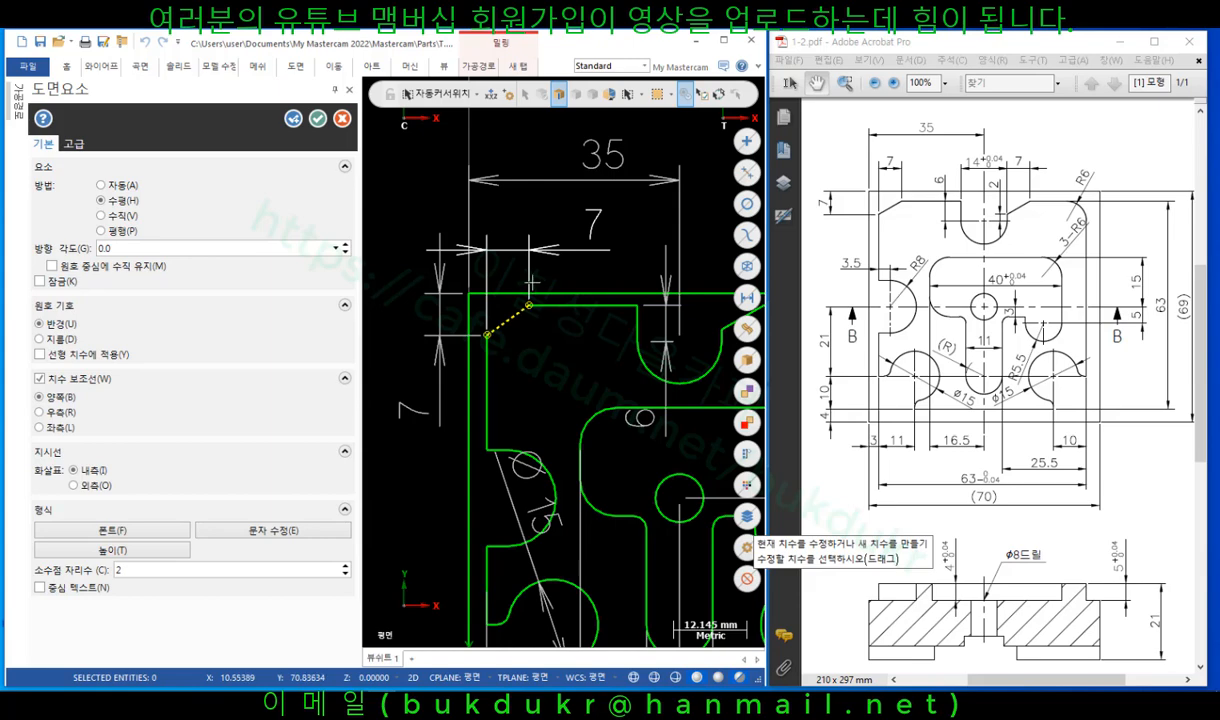
pyautogui.scroll(-3, 520, 272)
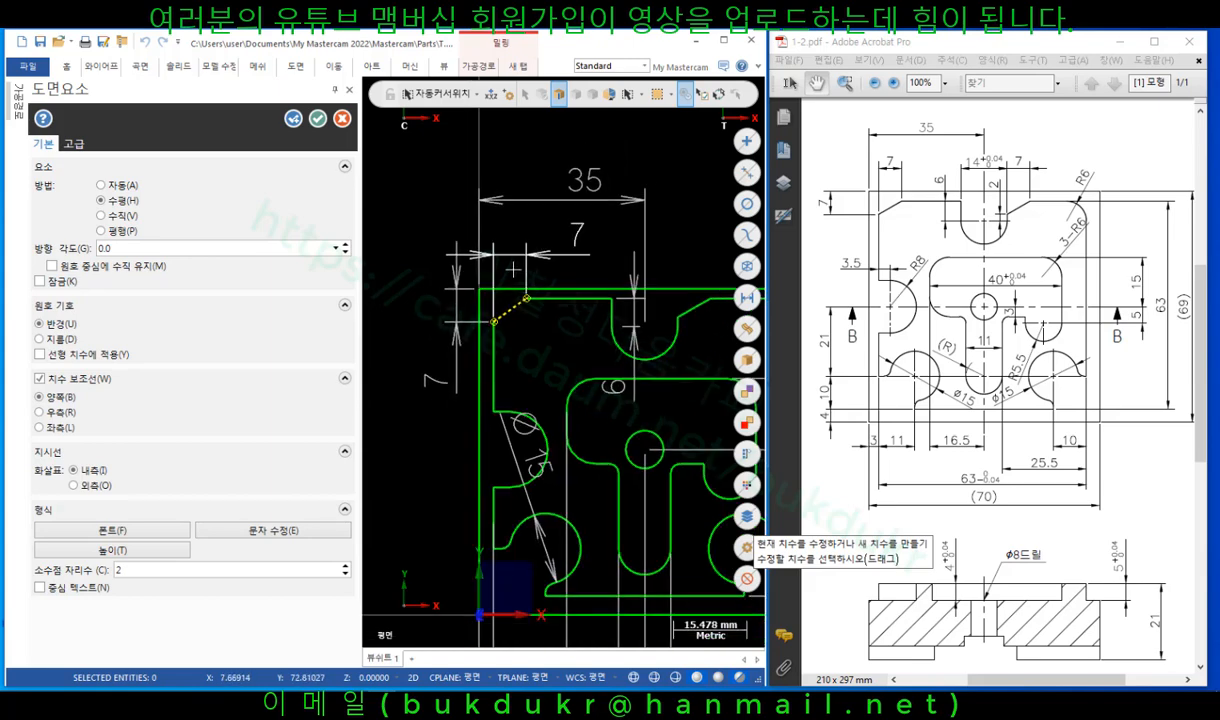
pyautogui.click(490, 255)
# Dimension the radius of the round notch on the inner profile's left edge, placing it above the notch.
pyautogui.scroll(2, 441, 533)
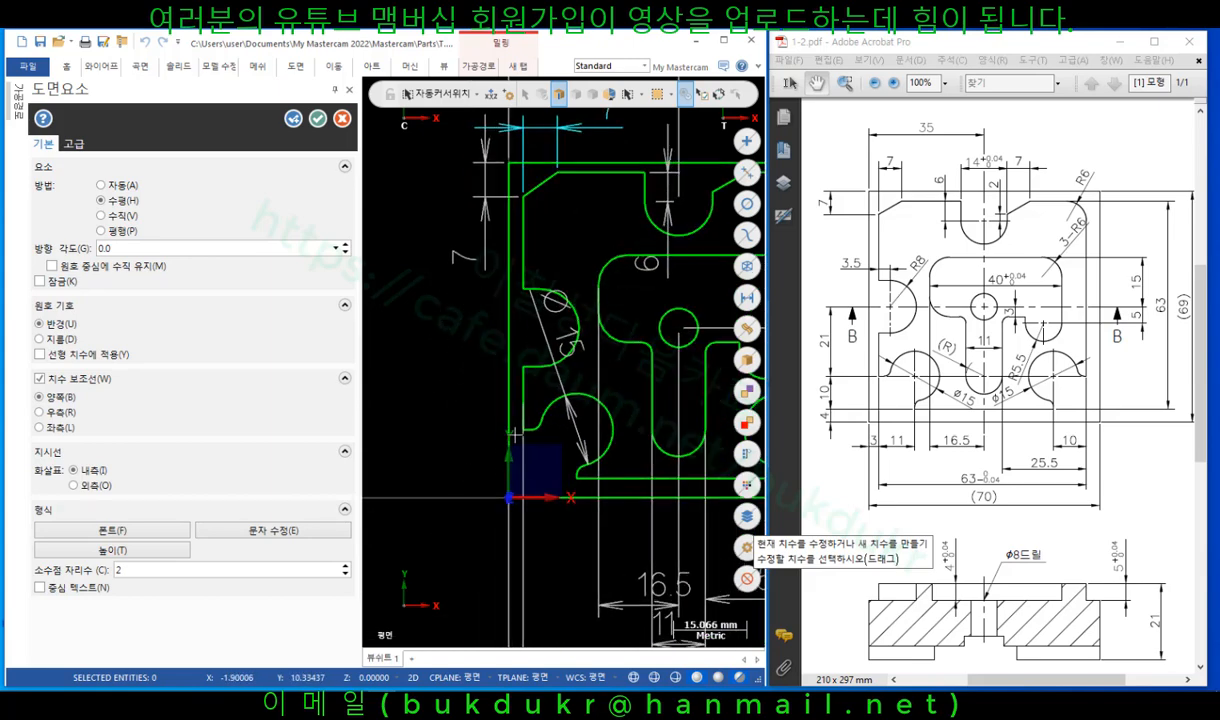
pyautogui.click(572, 298)
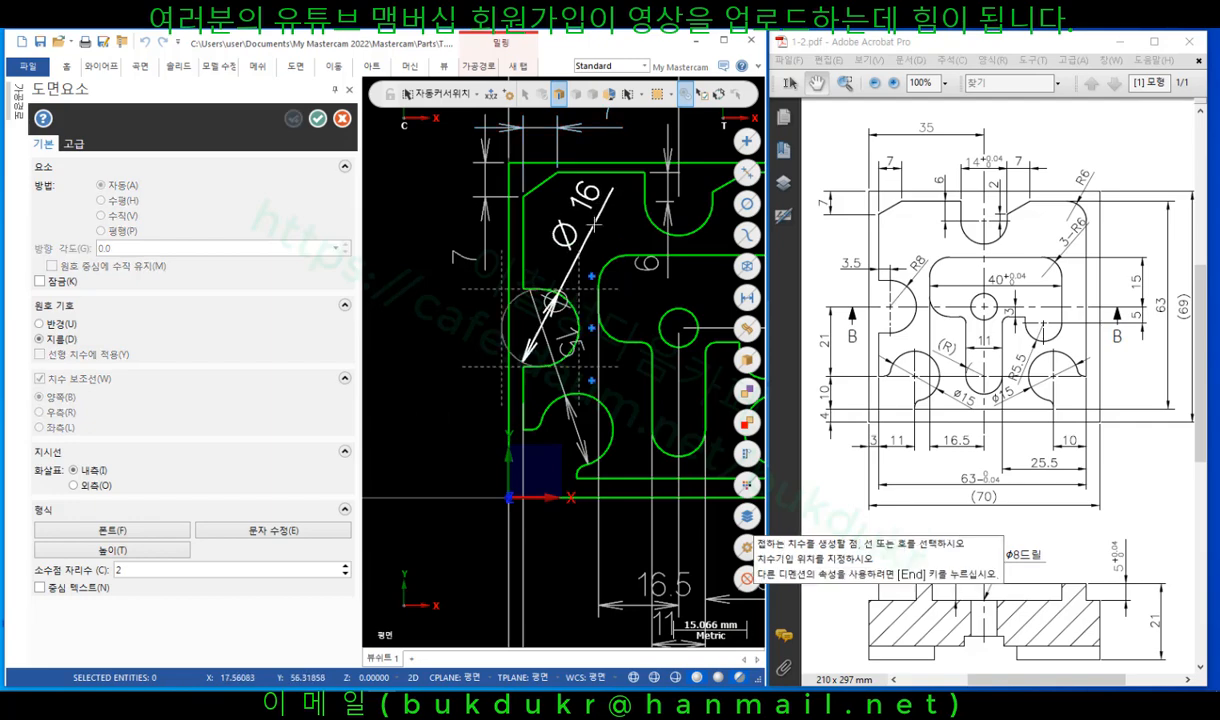
pyautogui.press('u')
pyautogui.click(595, 225)
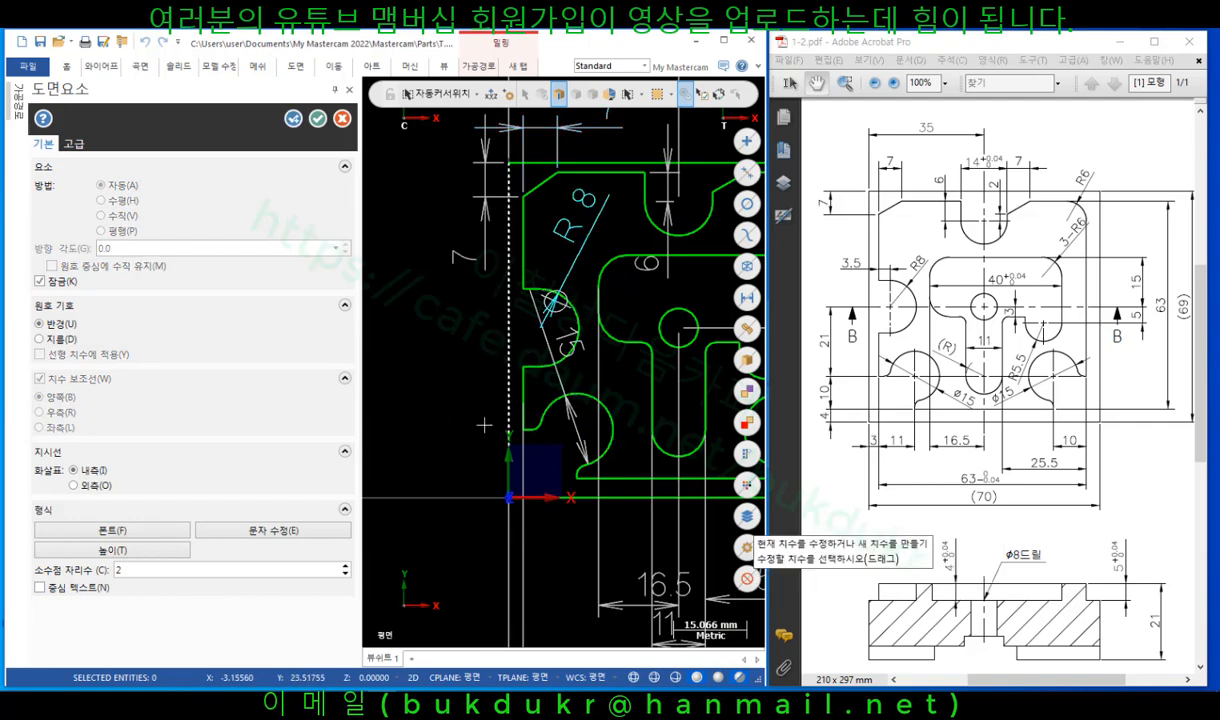
# Dimension the vertical gap between the outer rectangle's and inner profile's bottom edges left of the plate, and finish dimensioning.
pyautogui.scroll(-1, 462, 423)
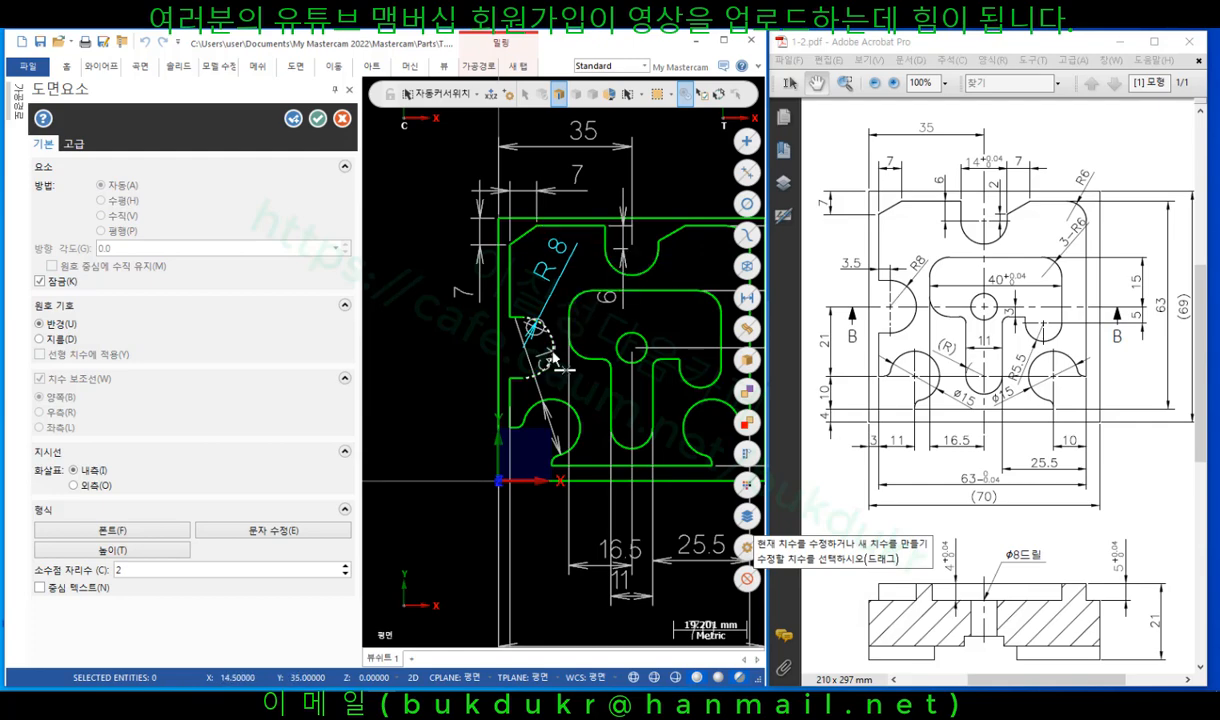
pyautogui.scroll(3, 592, 524)
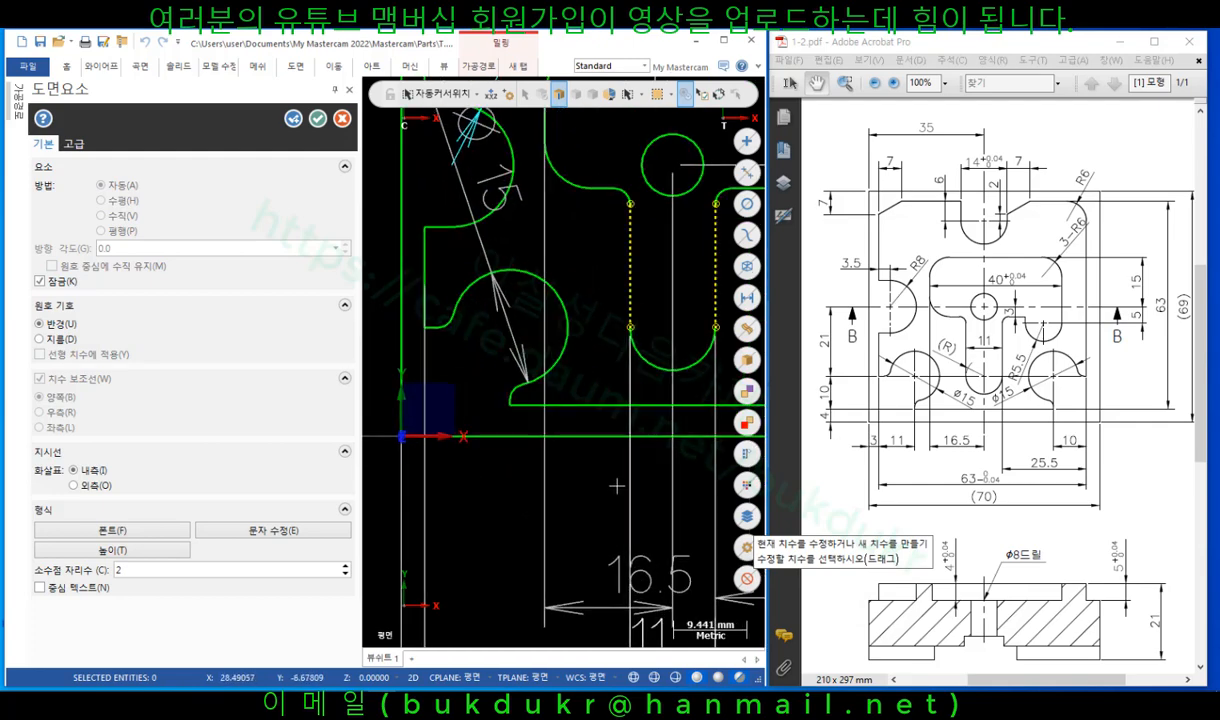
pyautogui.click(596, 434)
pyautogui.click(615, 405)
pyautogui.scroll(-3, 615, 405)
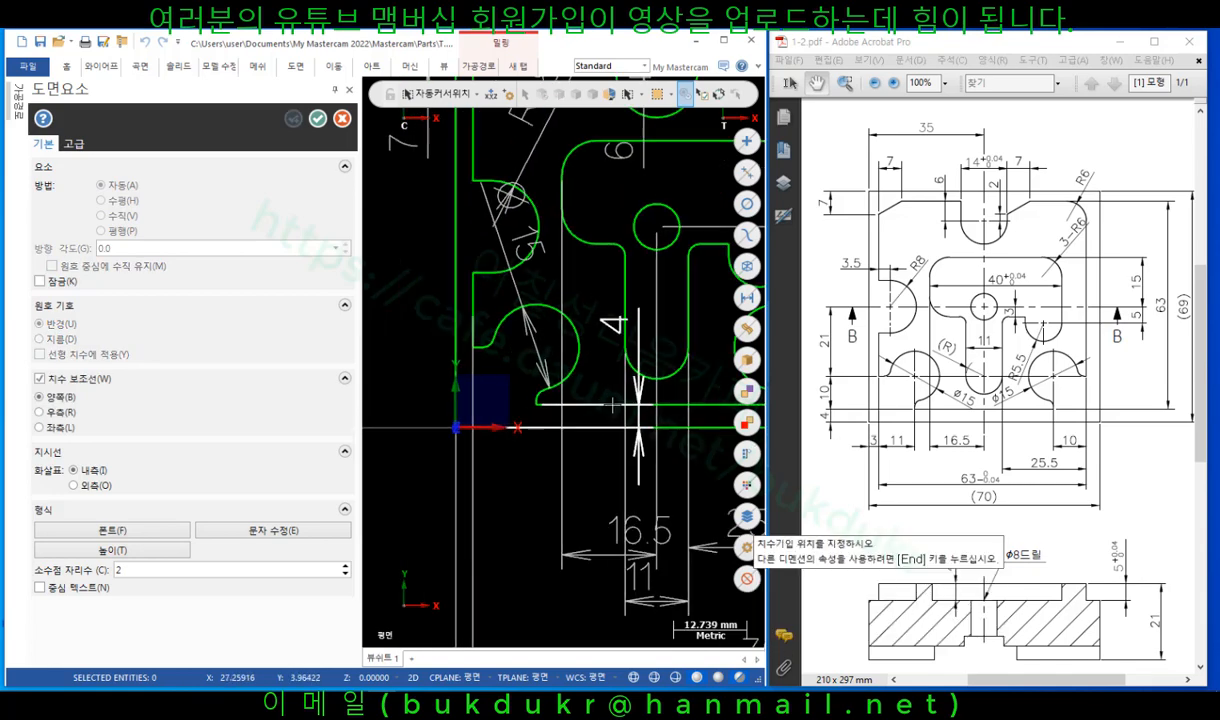
pyautogui.click(432, 368)
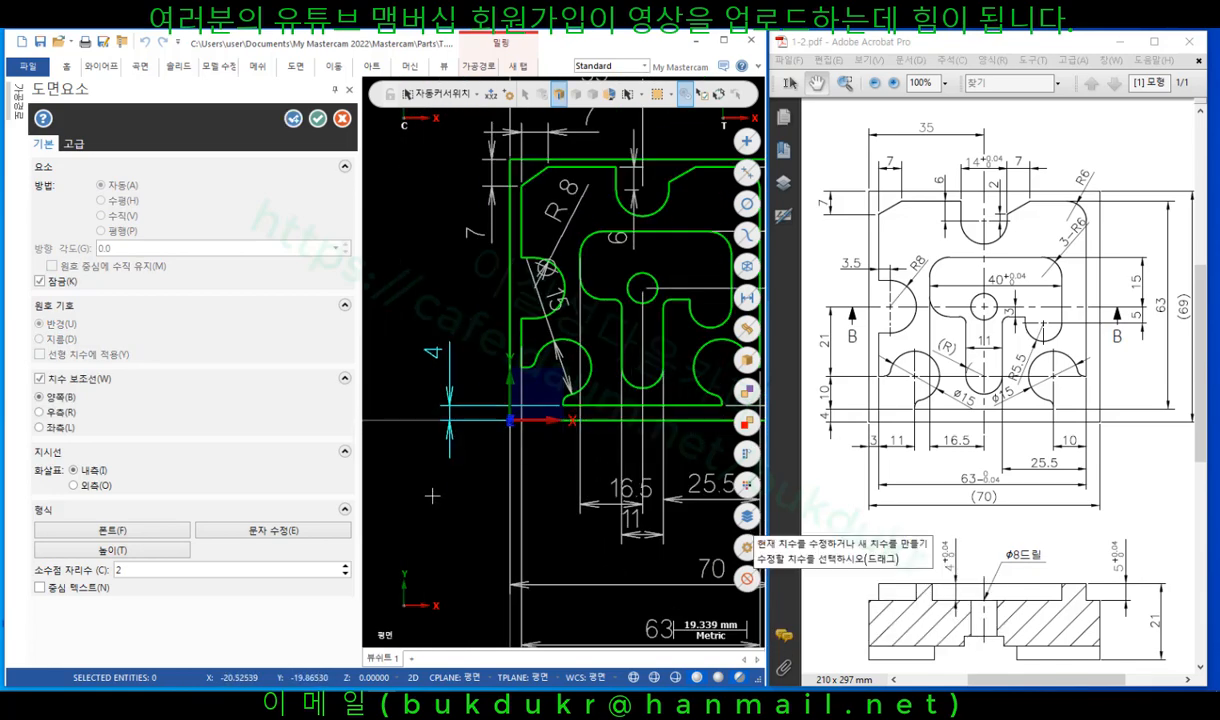
pyautogui.click(316, 119)
# Select all dimensions at once and delete them, leaving only the plate's wireframe.
pyautogui.scroll(-1, 503, 232)
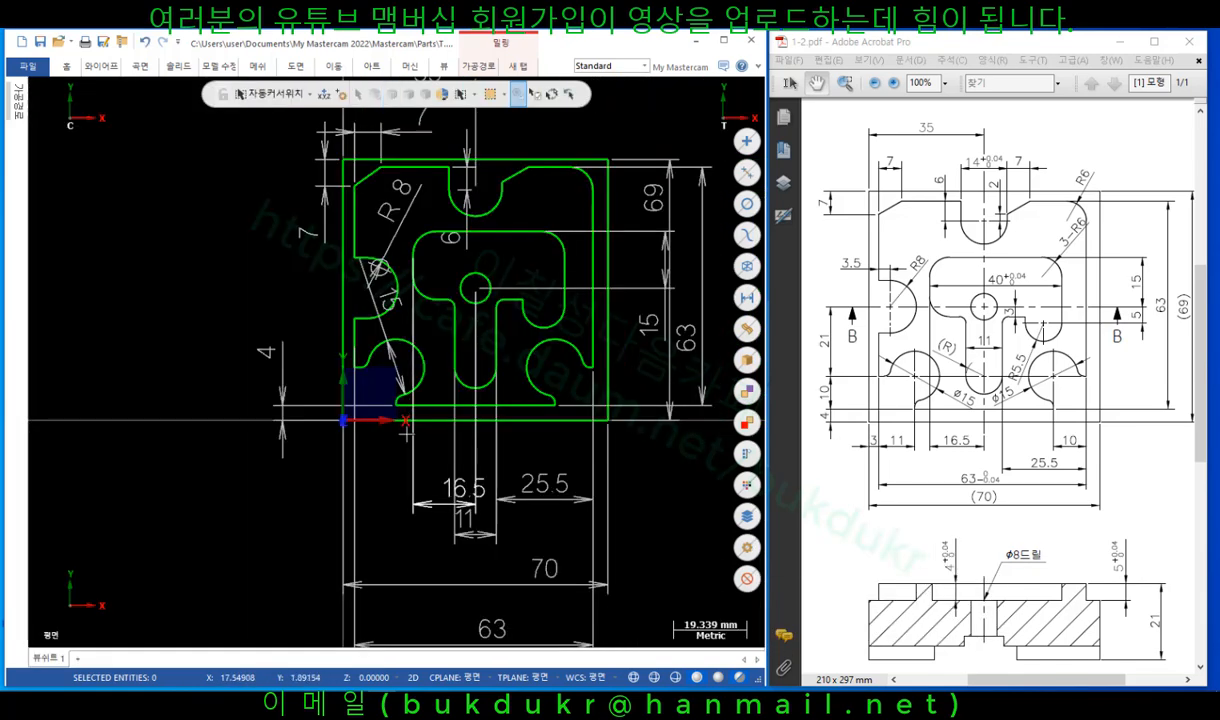
pyautogui.scroll(-1, 503, 232)
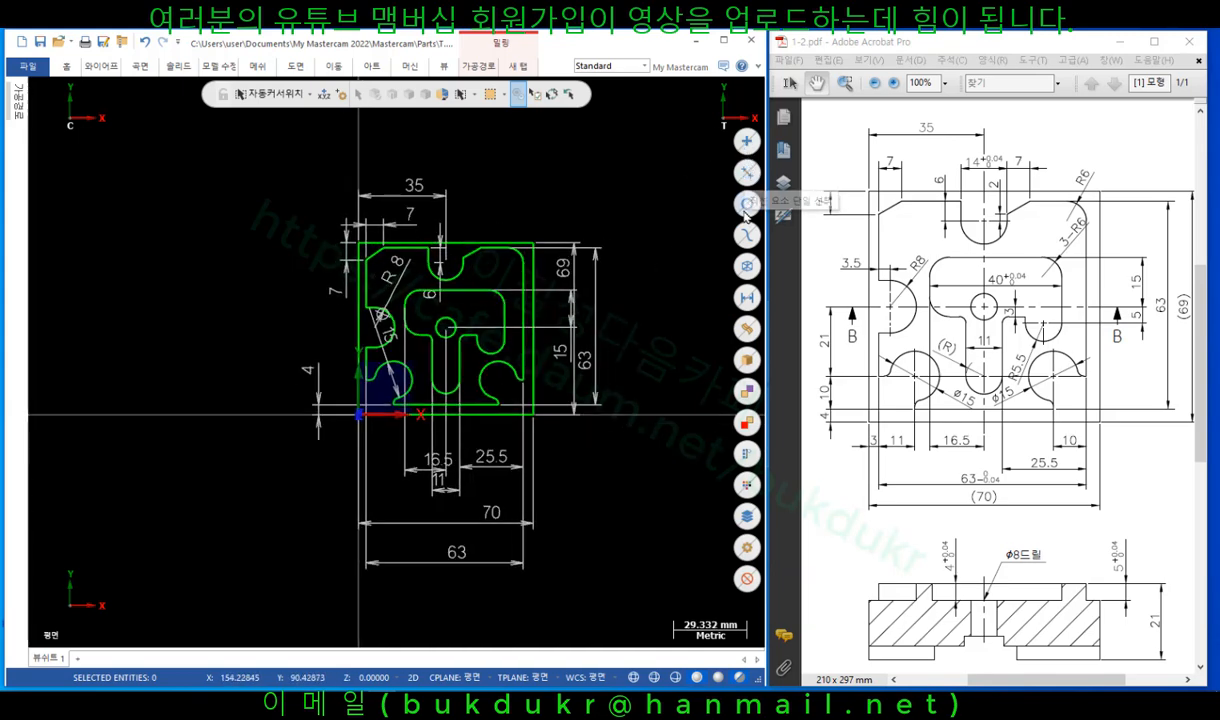
pyautogui.click(746, 297)
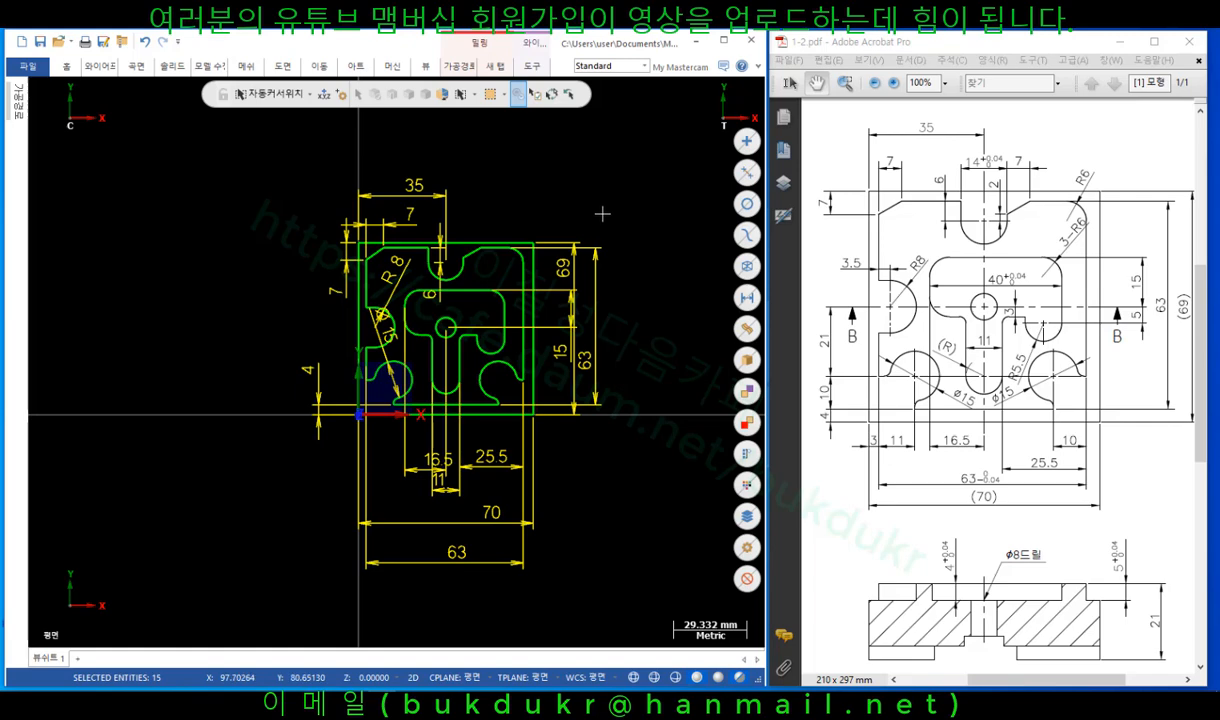
pyautogui.press('Delete')
pyautogui.scroll(3, 503, 254)
pyautogui.scroll(1, 490, 277)
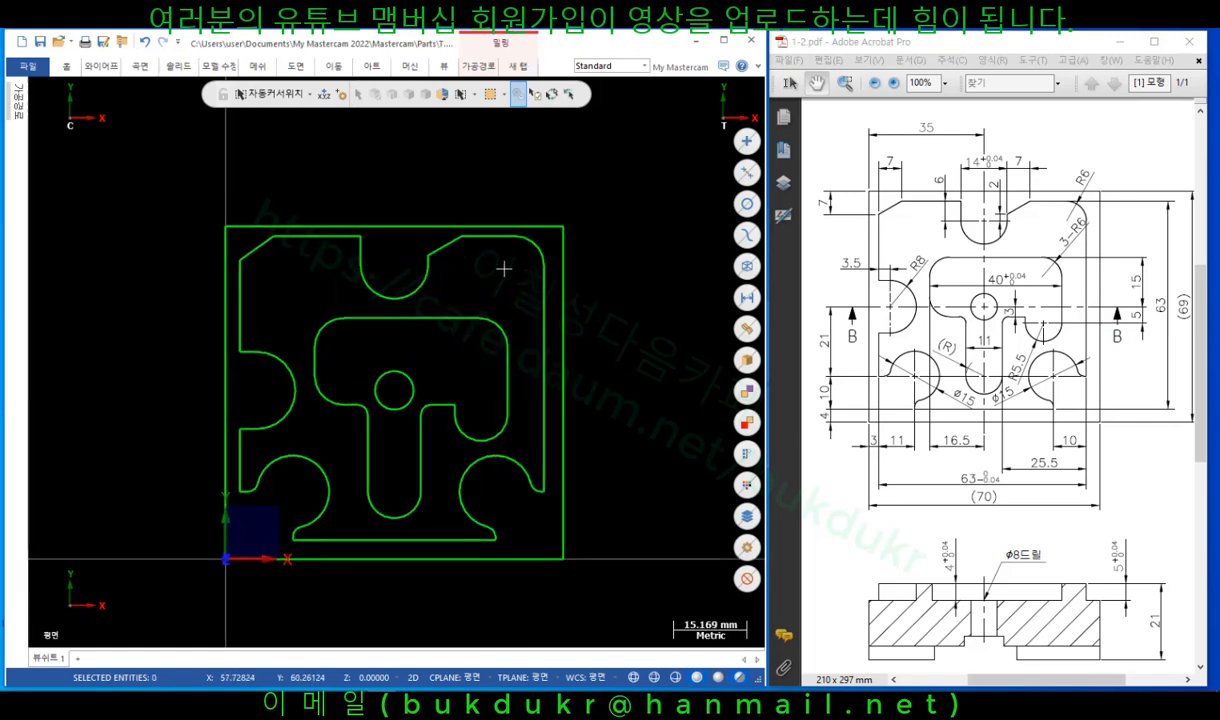
# Show the plate in isometric view and chain the outer rectangle as the profile for a solid extrusion.
pyautogui.rightClick(610, 158)
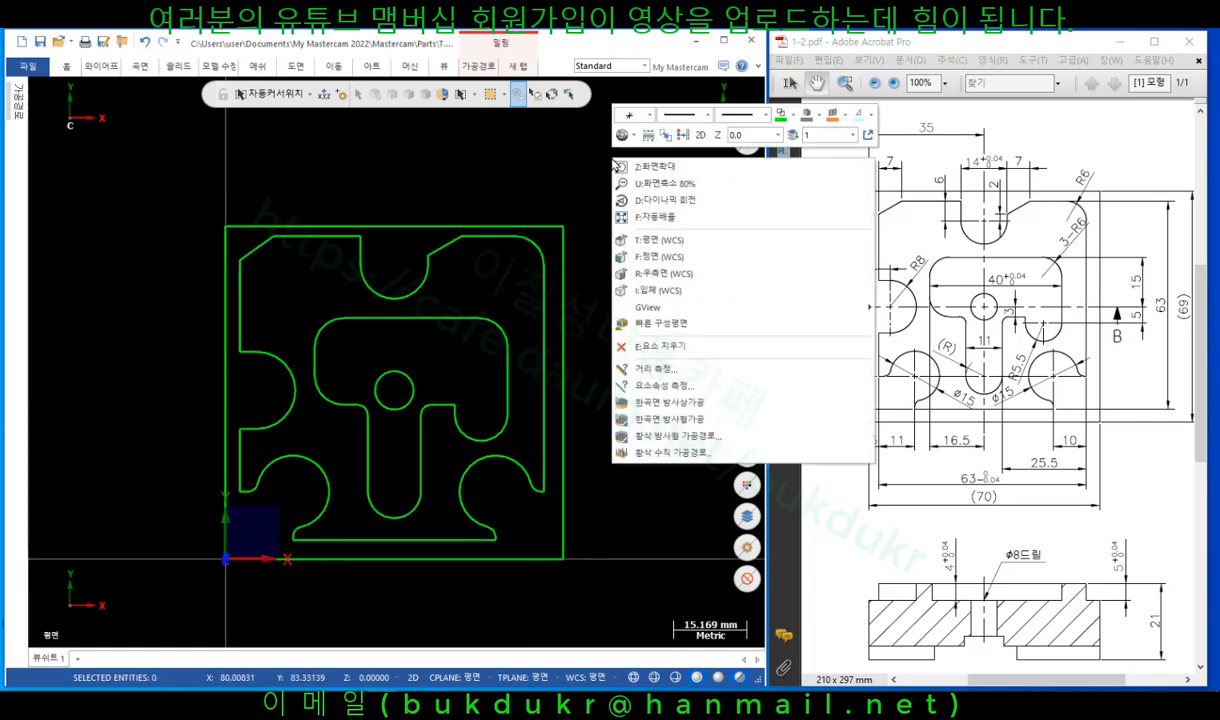
pyautogui.click(650, 293)
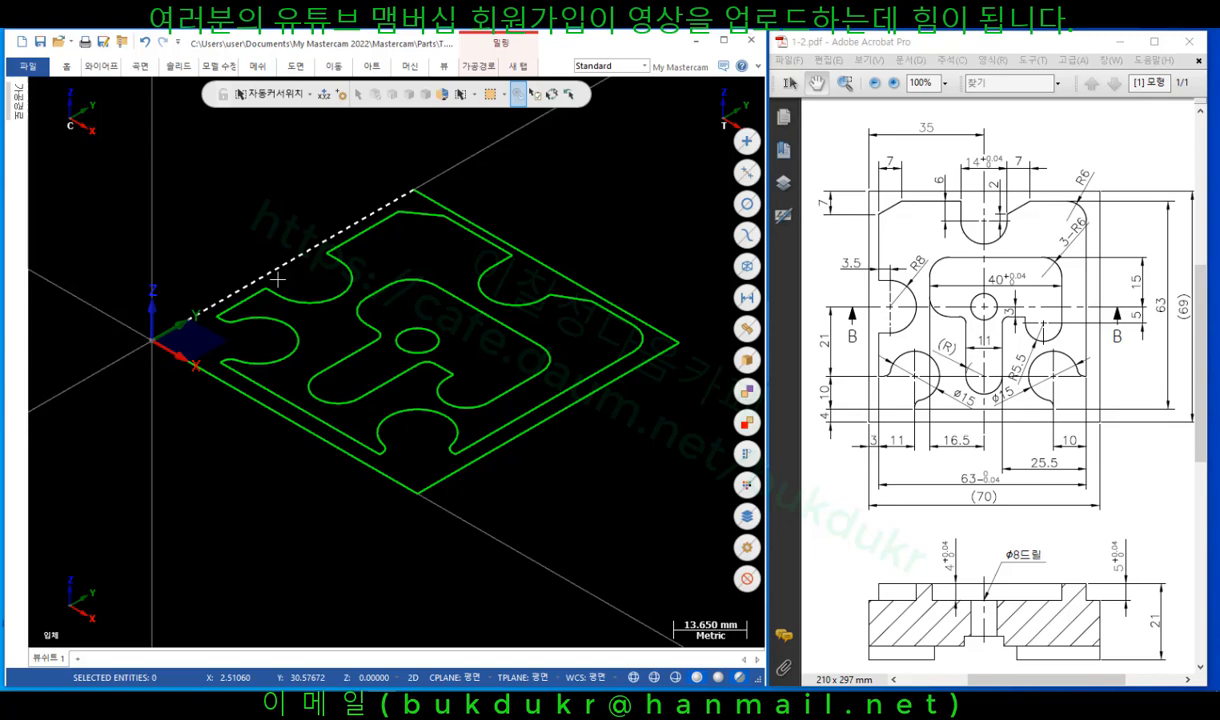
pyautogui.scroll(-1, 405, 342)
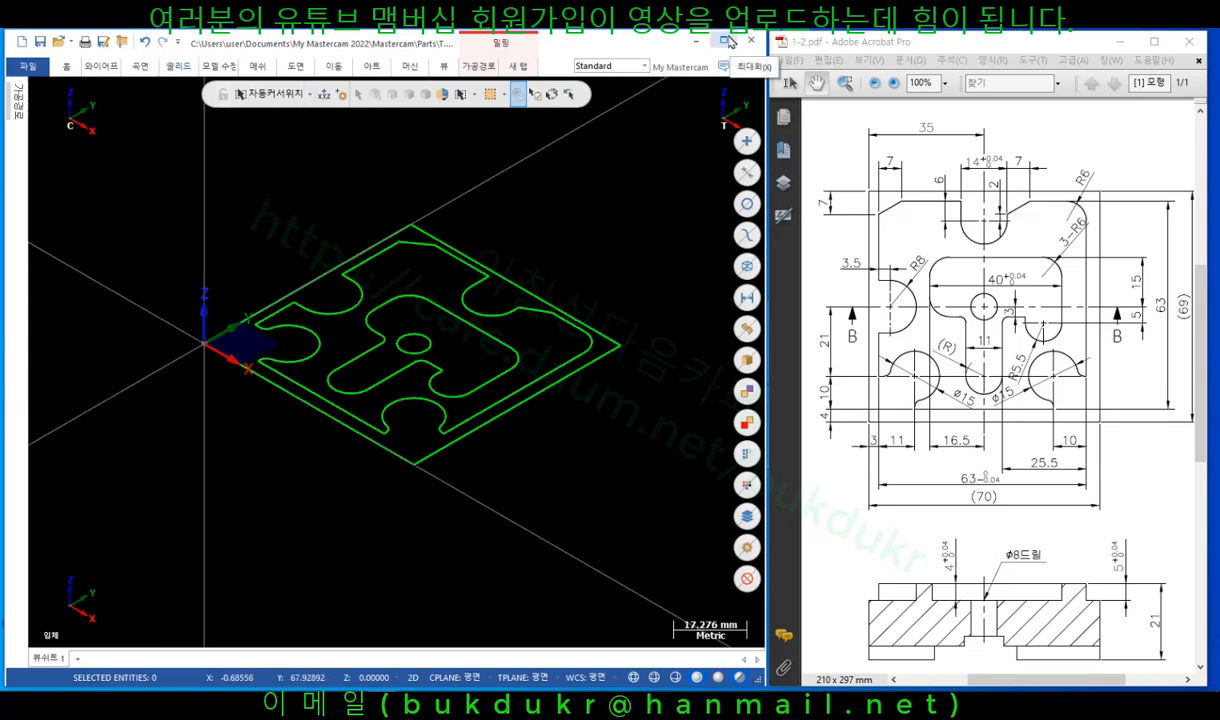
pyautogui.click(176, 67)
pyautogui.click(133, 100)
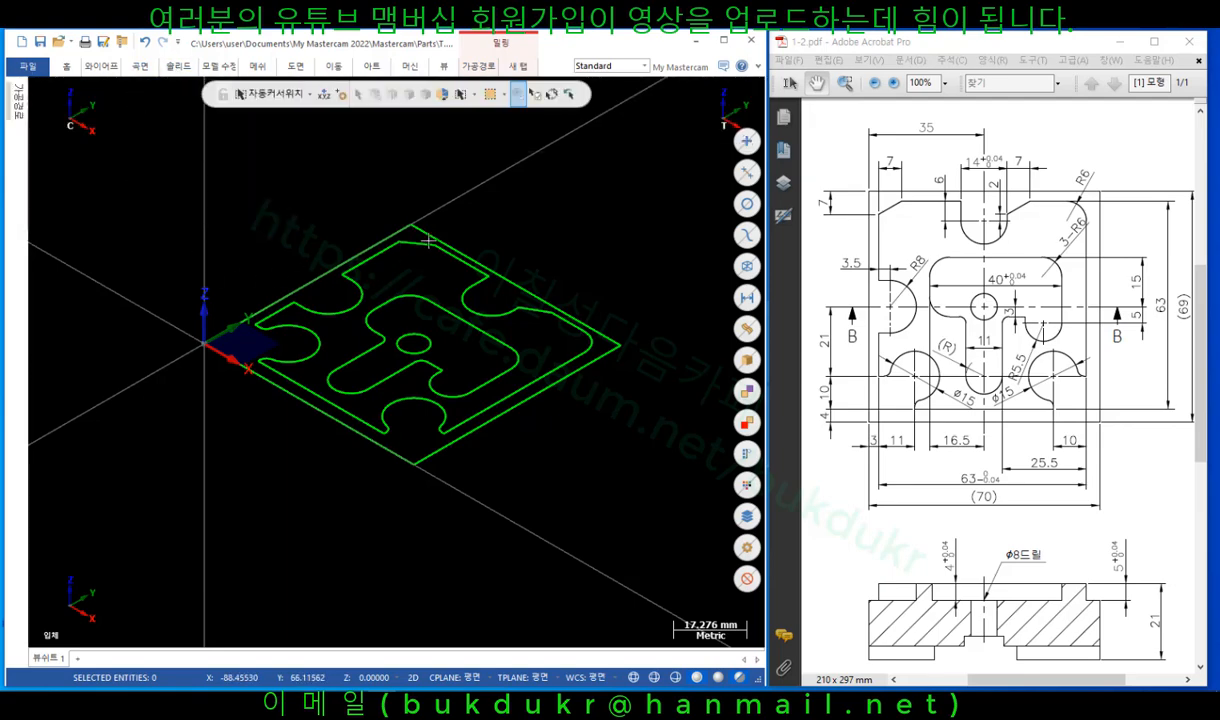
pyautogui.scroll(1, 441, 264)
pyautogui.click(464, 292)
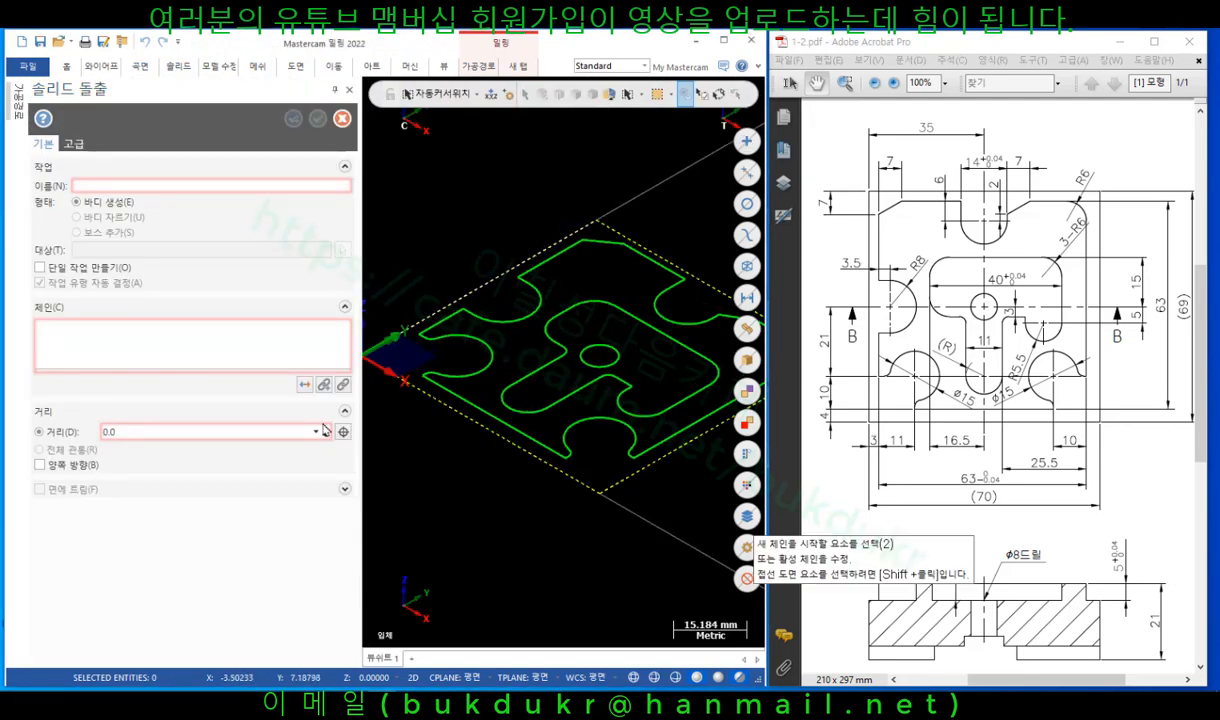
pyautogui.scroll(-2, 550, 225)
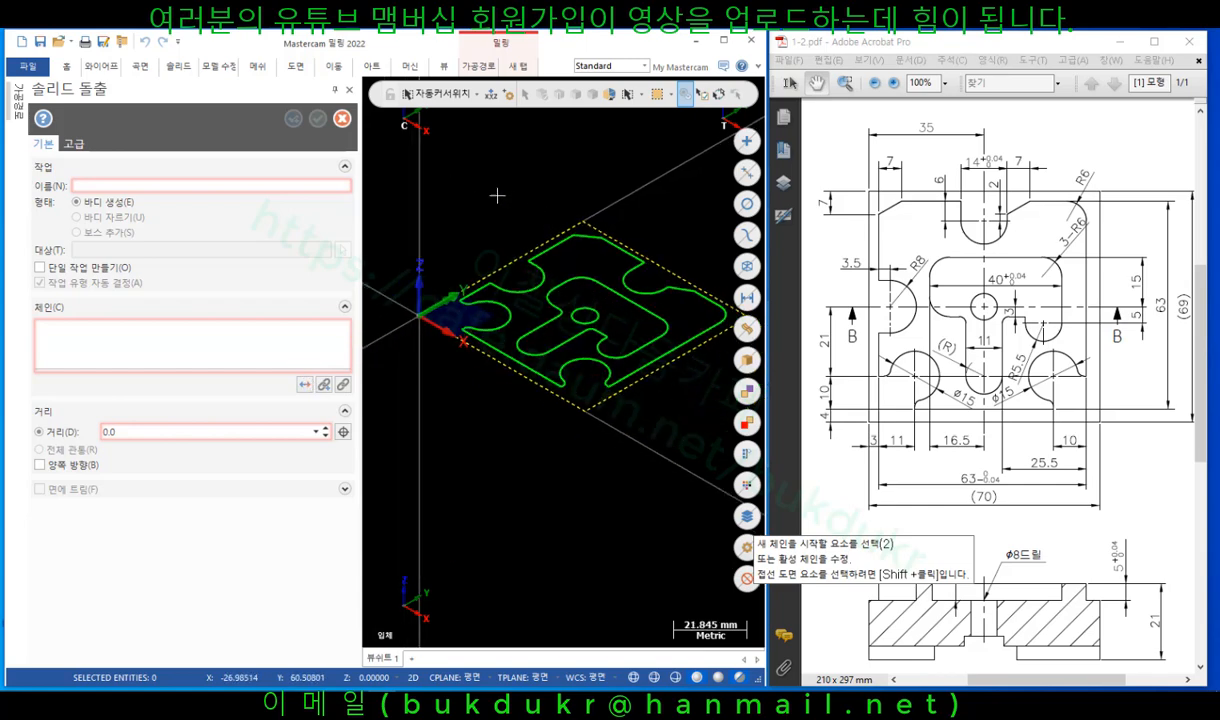
pyautogui.scroll(-3, 480, 200)
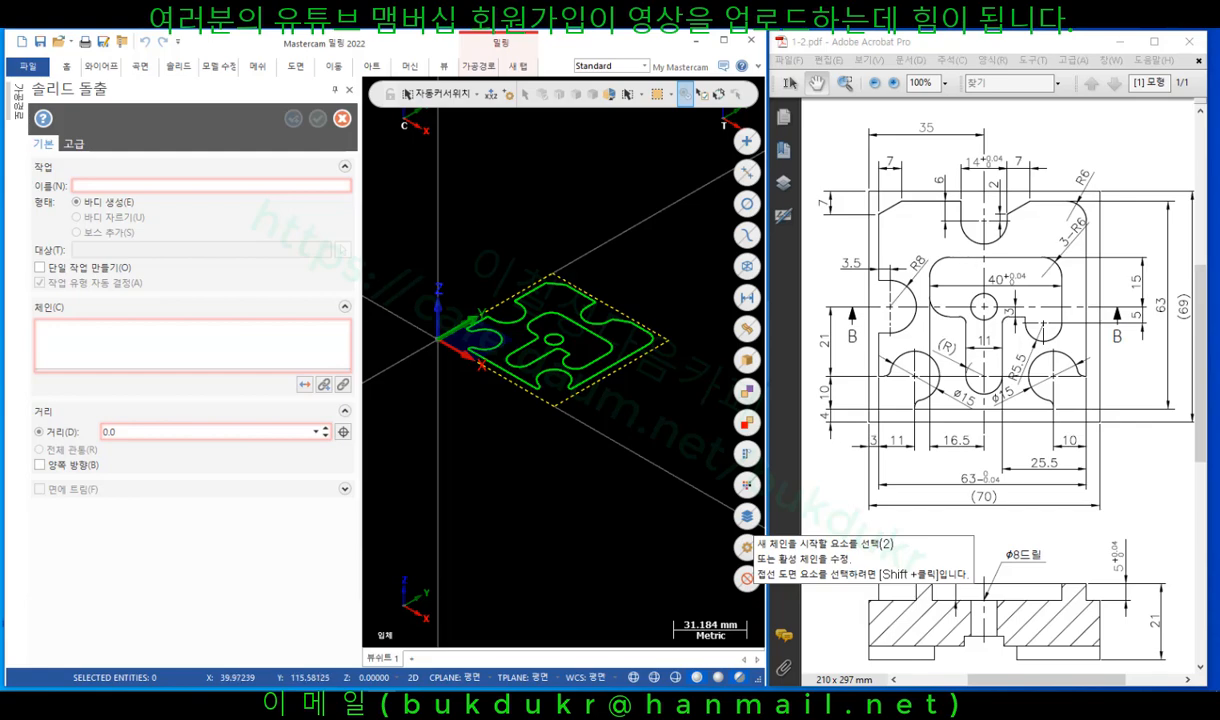
pyautogui.moveTo(1215, 55); pyautogui.dragTo(652, 111)
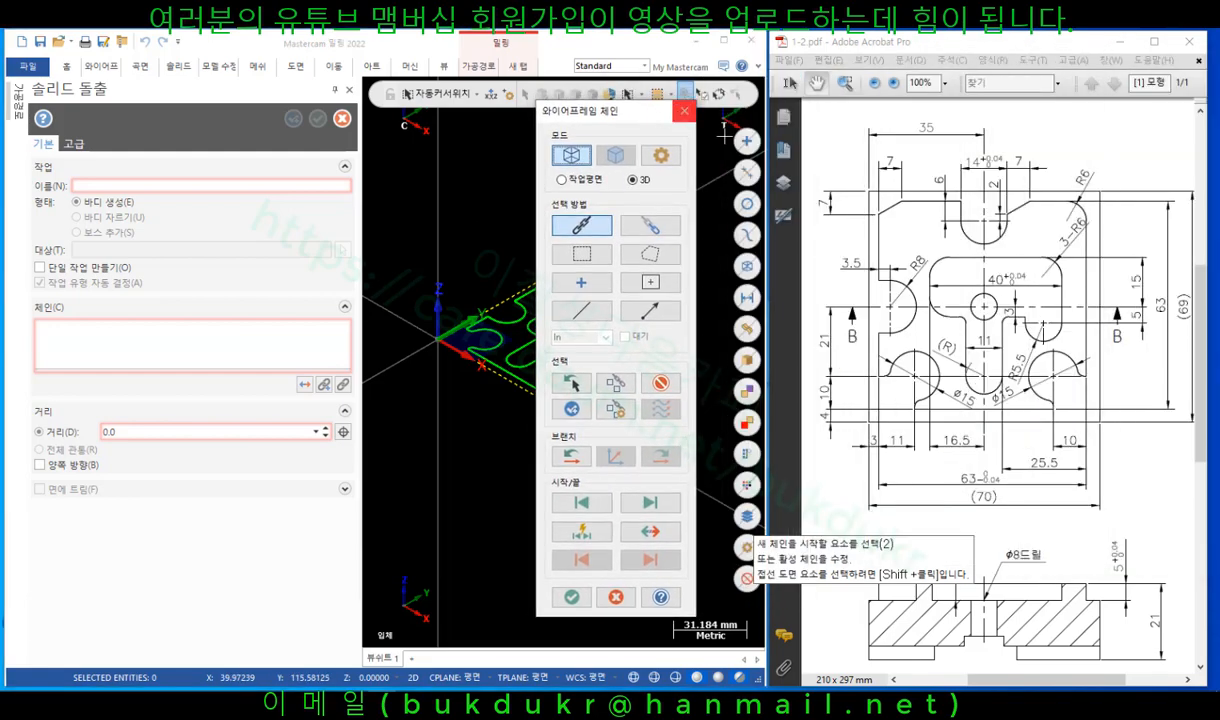
pyautogui.click(571, 596)
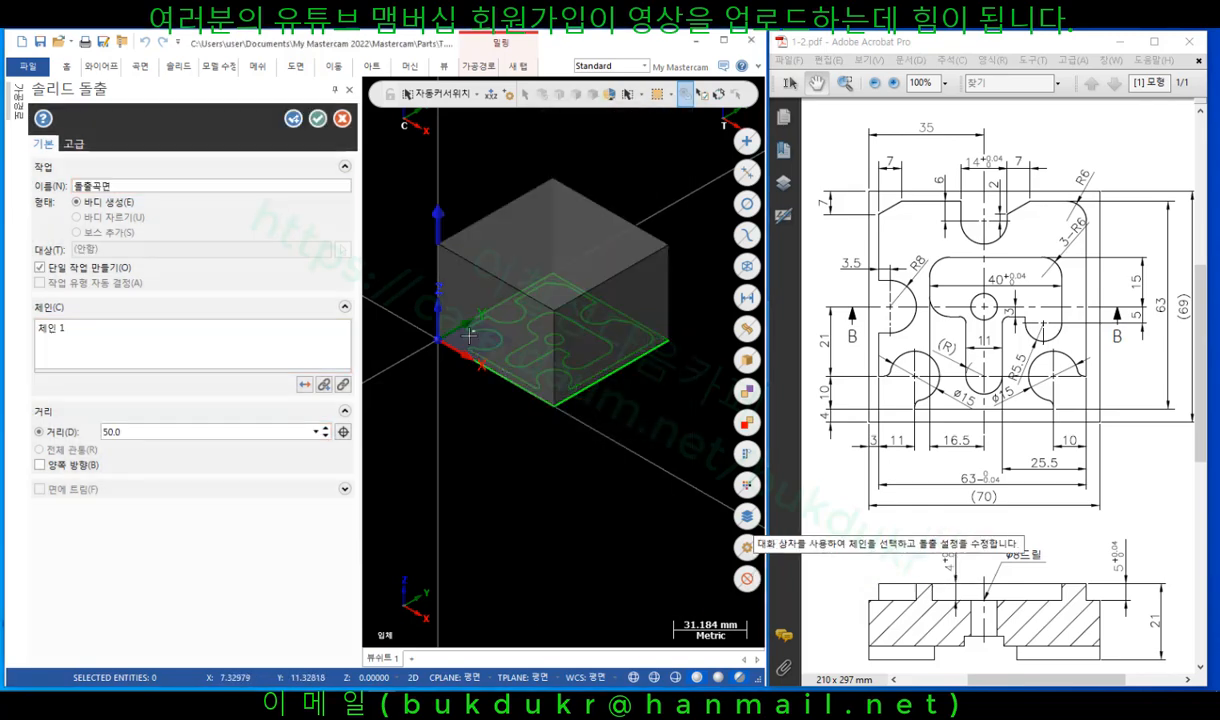
# Reverse the extrusion downward, set its distance to 21 mm, and create the plate's base body.
pyautogui.click(304, 383)
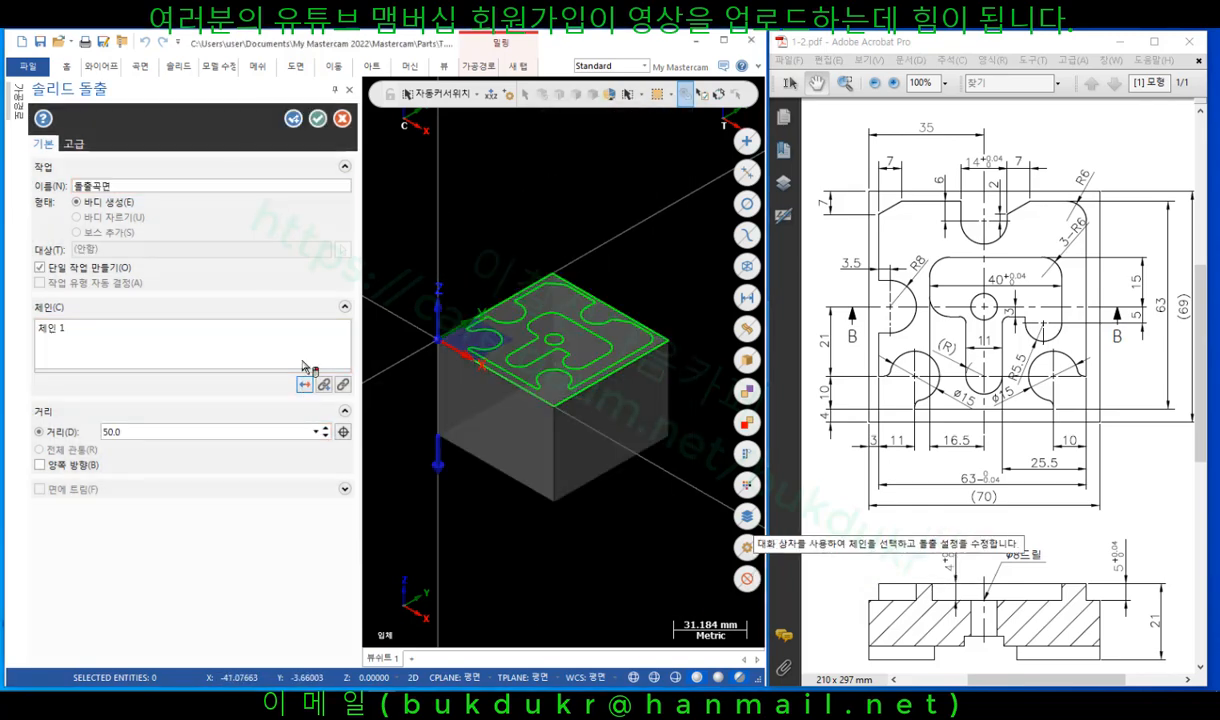
pyautogui.doubleClick(153, 430)
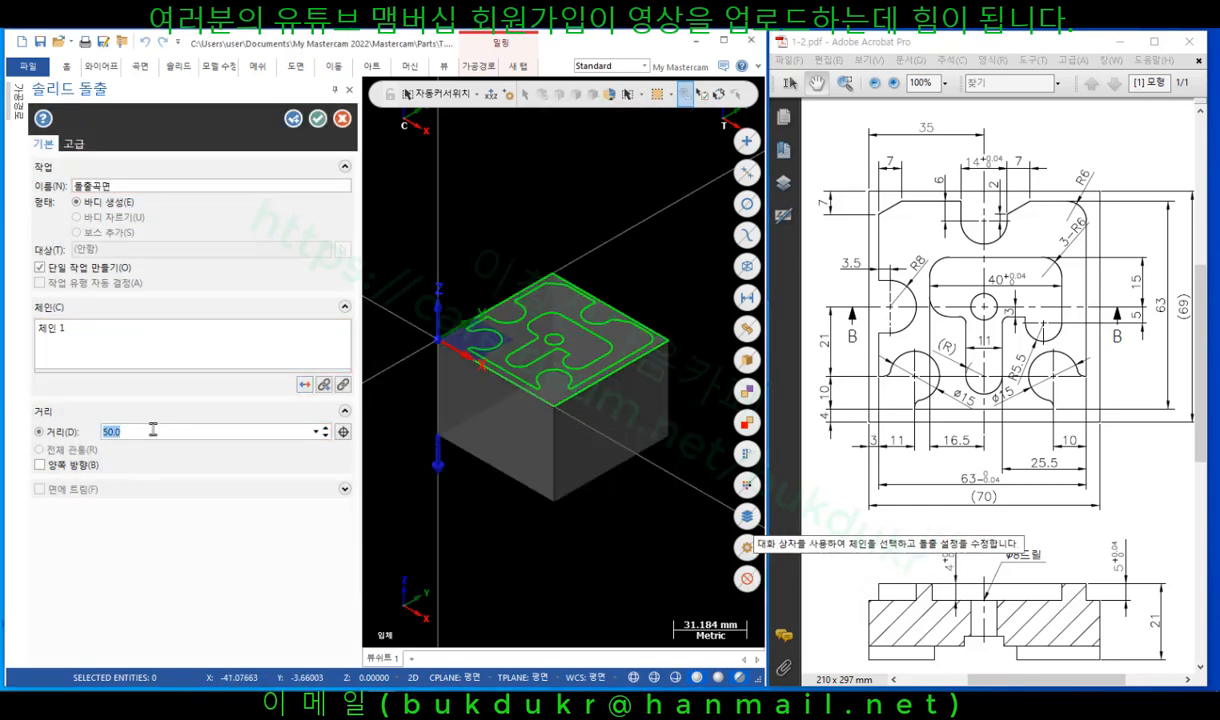
pyautogui.press('Return')
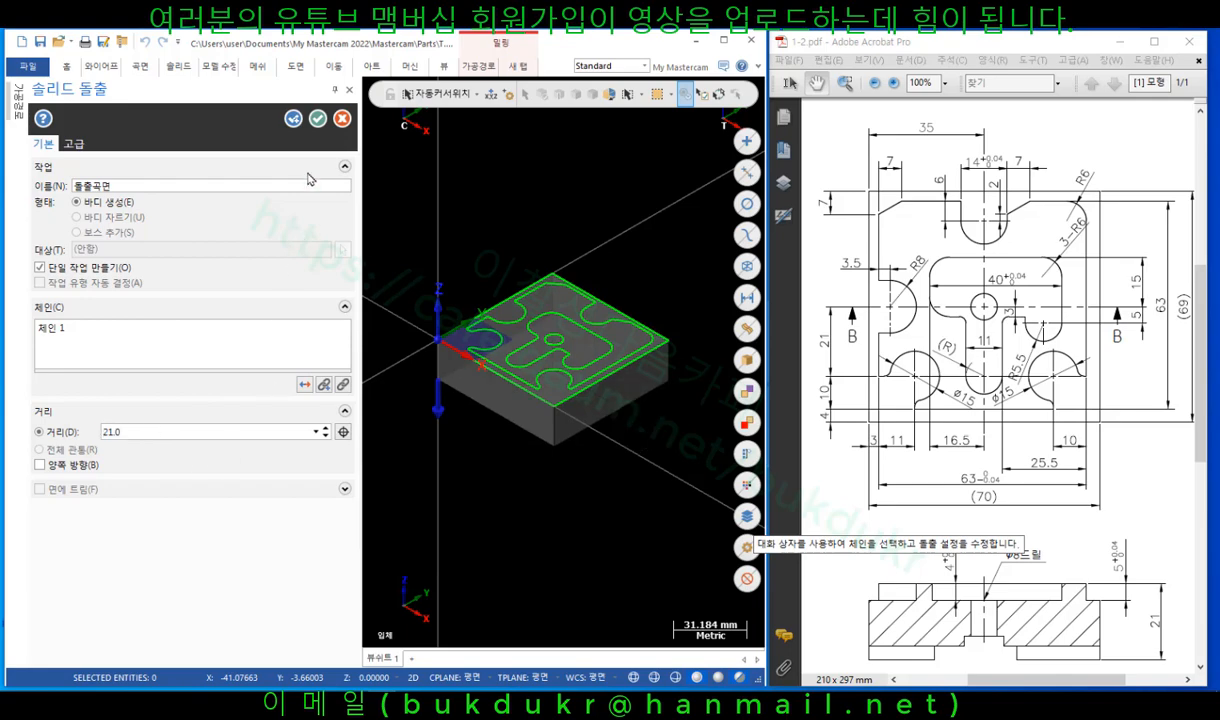
pyautogui.click(317, 118)
pyautogui.scroll(5, 528, 353)
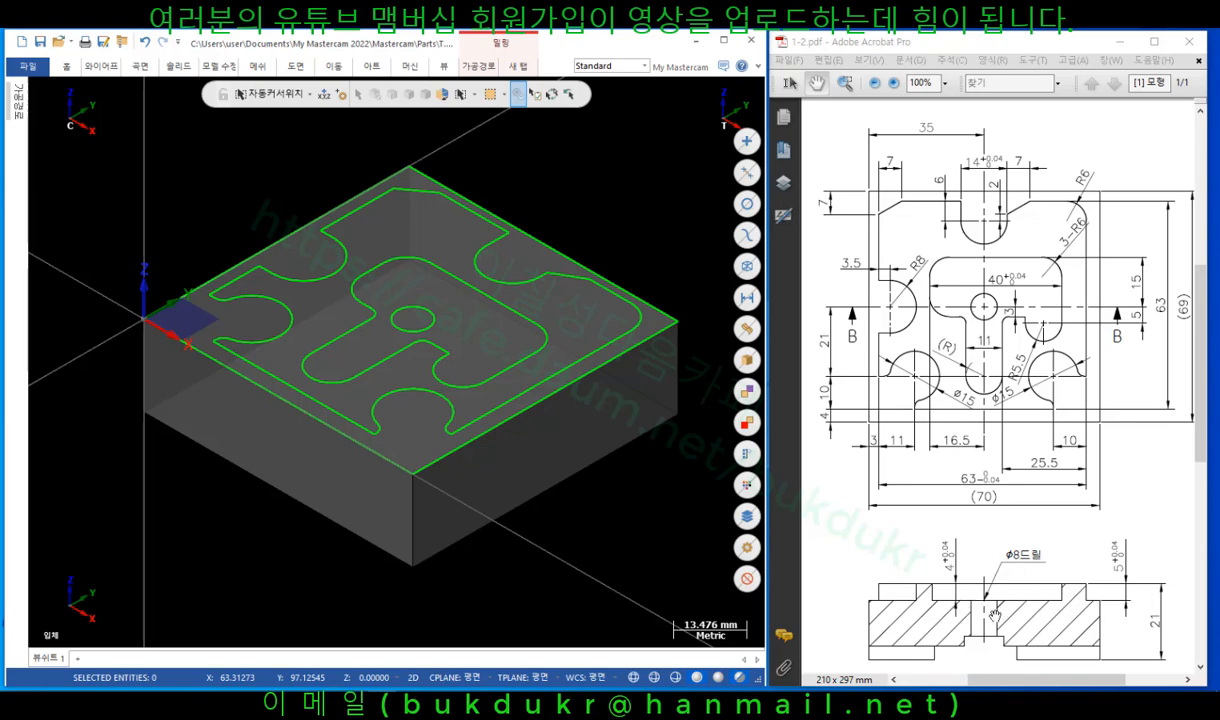
# Cut the central circle all the way through the base body with a solid extrusion, keeping the dialog ready for another cut.
pyautogui.moveTo(970, 612); pyautogui.dragTo(971, 446)
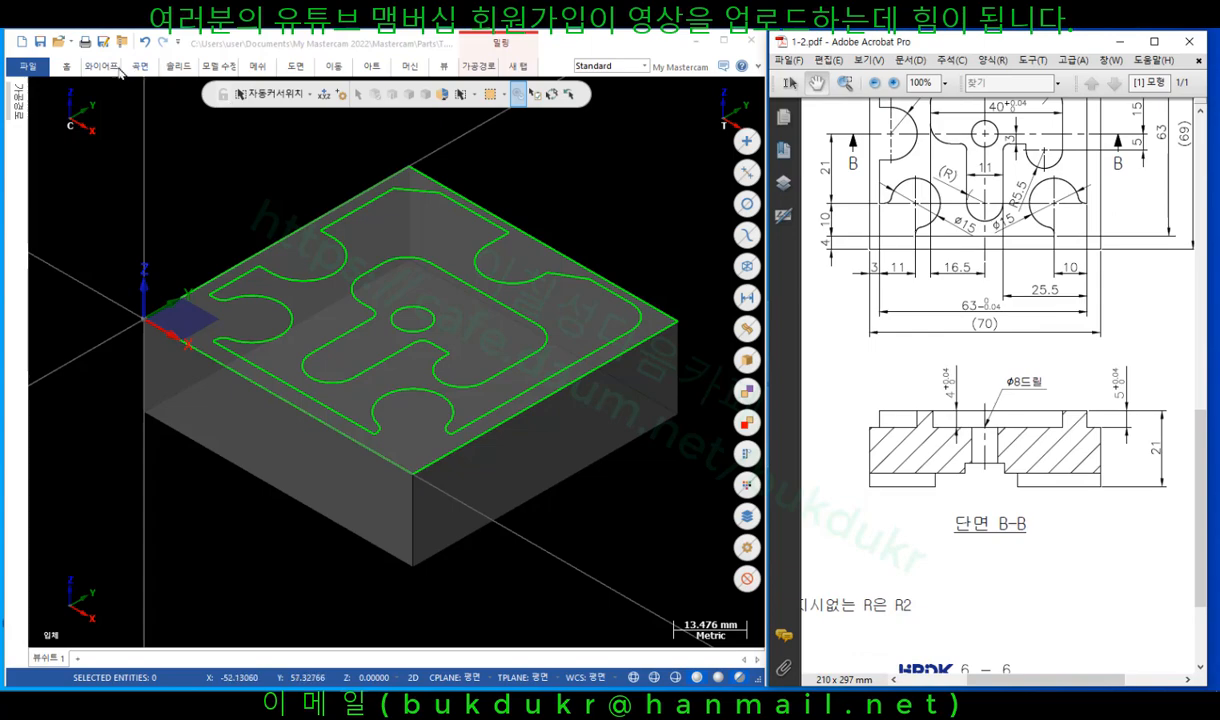
pyautogui.click(176, 67)
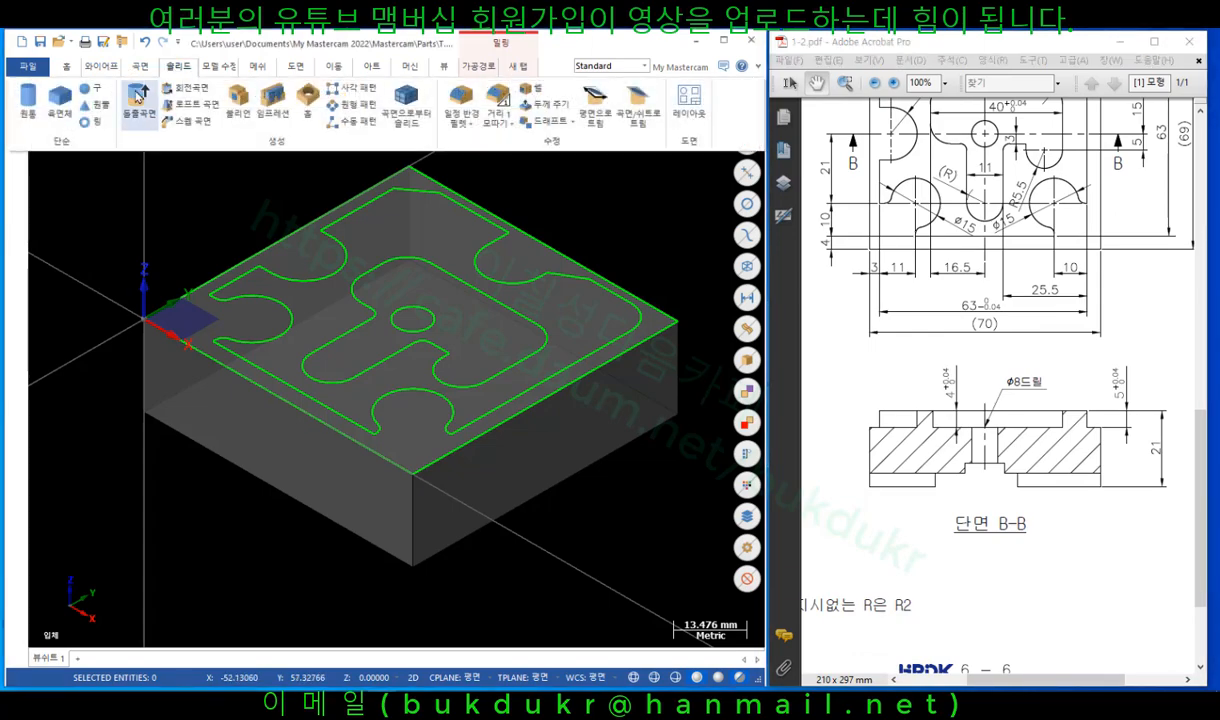
pyautogui.click(135, 100)
pyautogui.moveTo(600, 111); pyautogui.dragTo(893, 98)
pyautogui.click(600, 318)
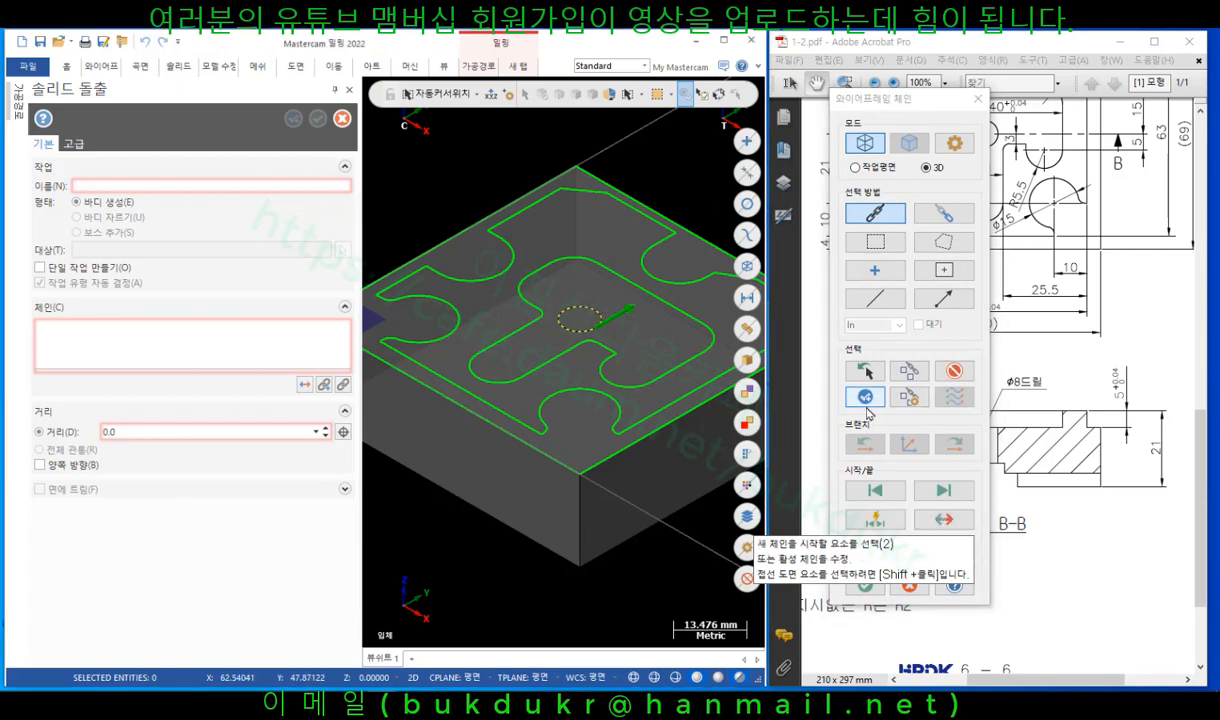
pyautogui.click(866, 588)
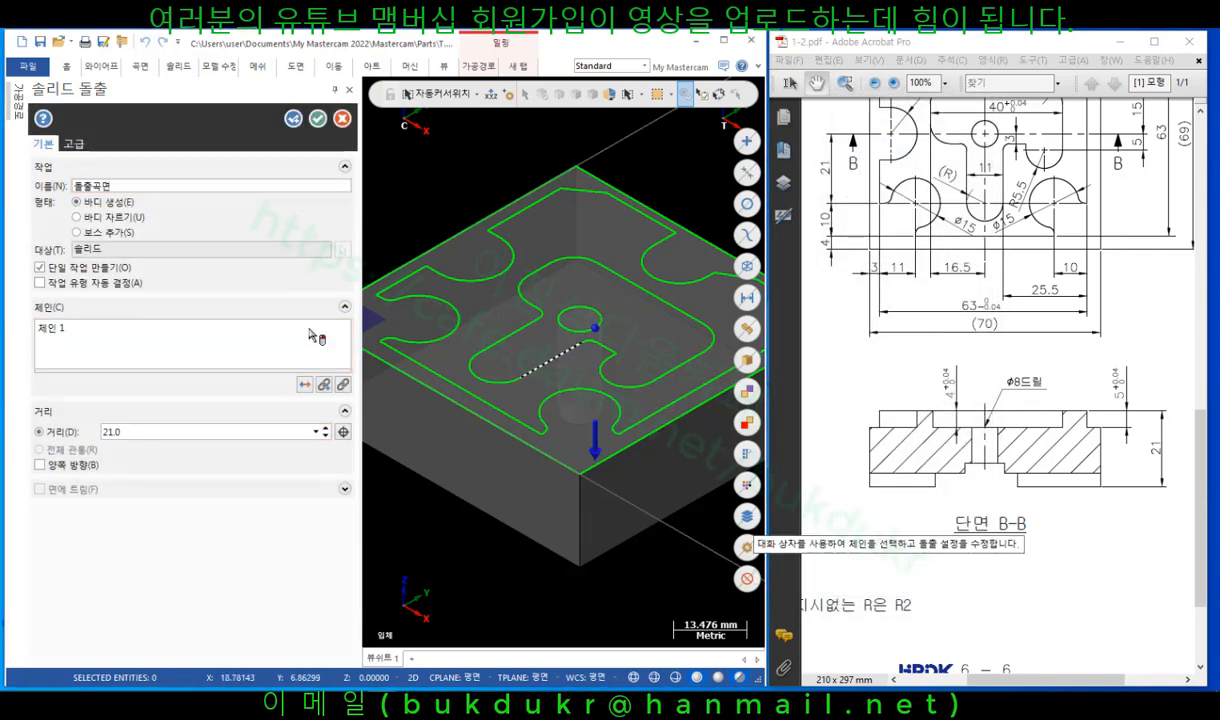
pyautogui.click(96, 218)
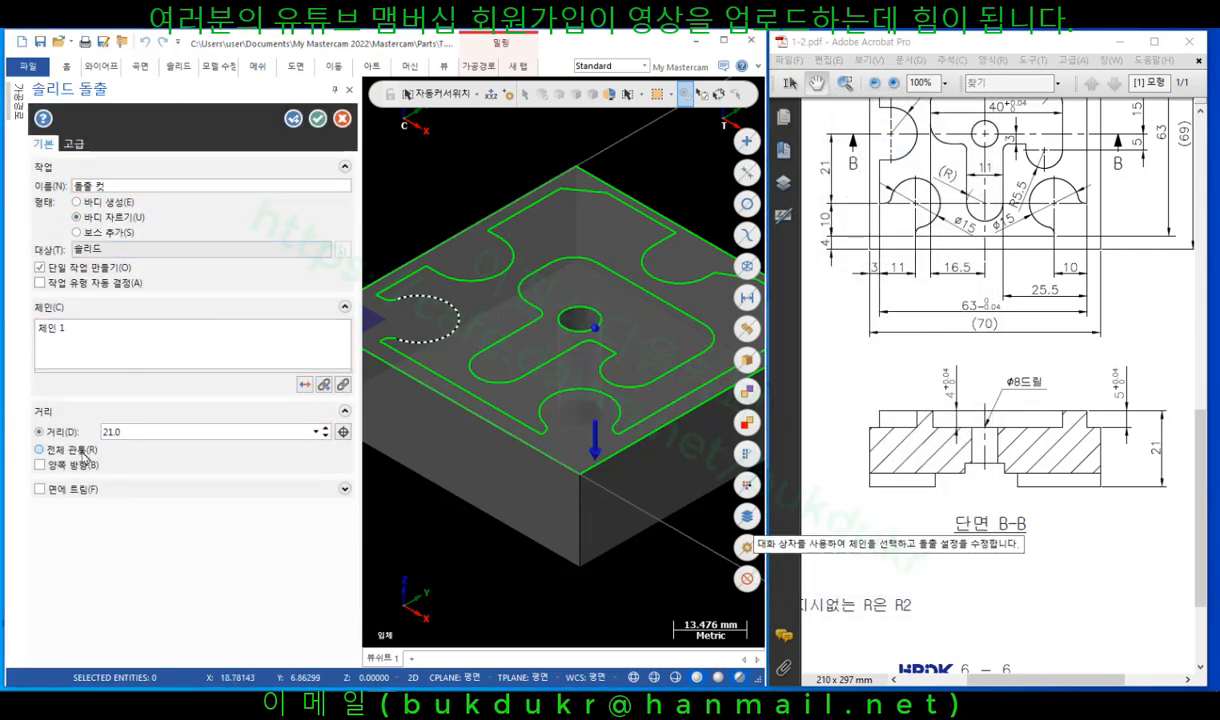
pyautogui.click(293, 118)
# Cut the inner T-shaped pocket profile 4 mm deep into the body with the extrusion.
pyautogui.click(498, 335)
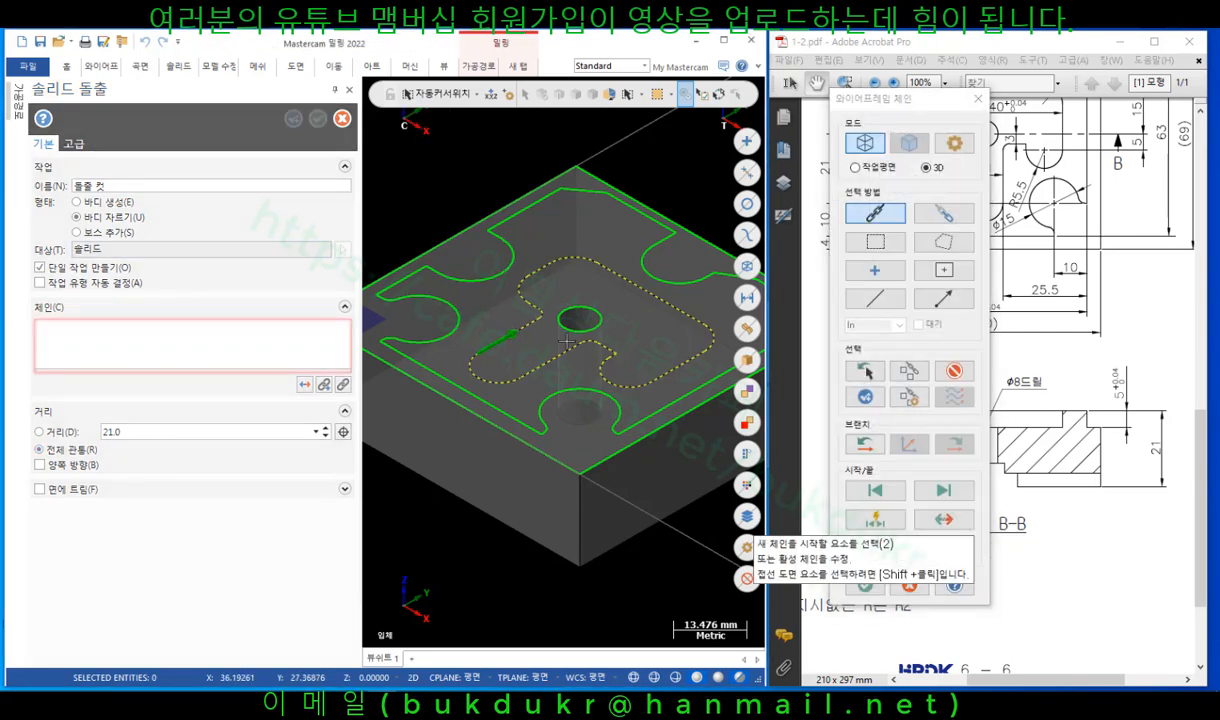
pyautogui.click(867, 588)
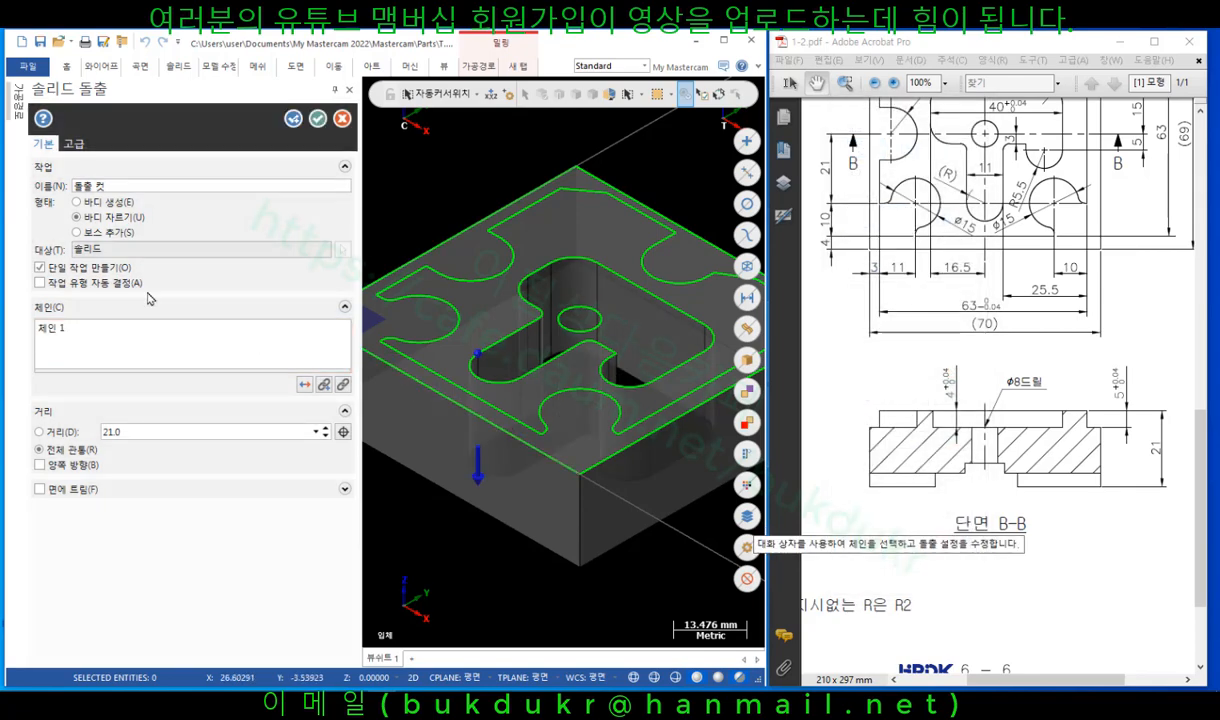
pyautogui.doubleClick(146, 431)
pyautogui.write('4')
pyautogui.press('Return')
pyautogui.click(292, 118)
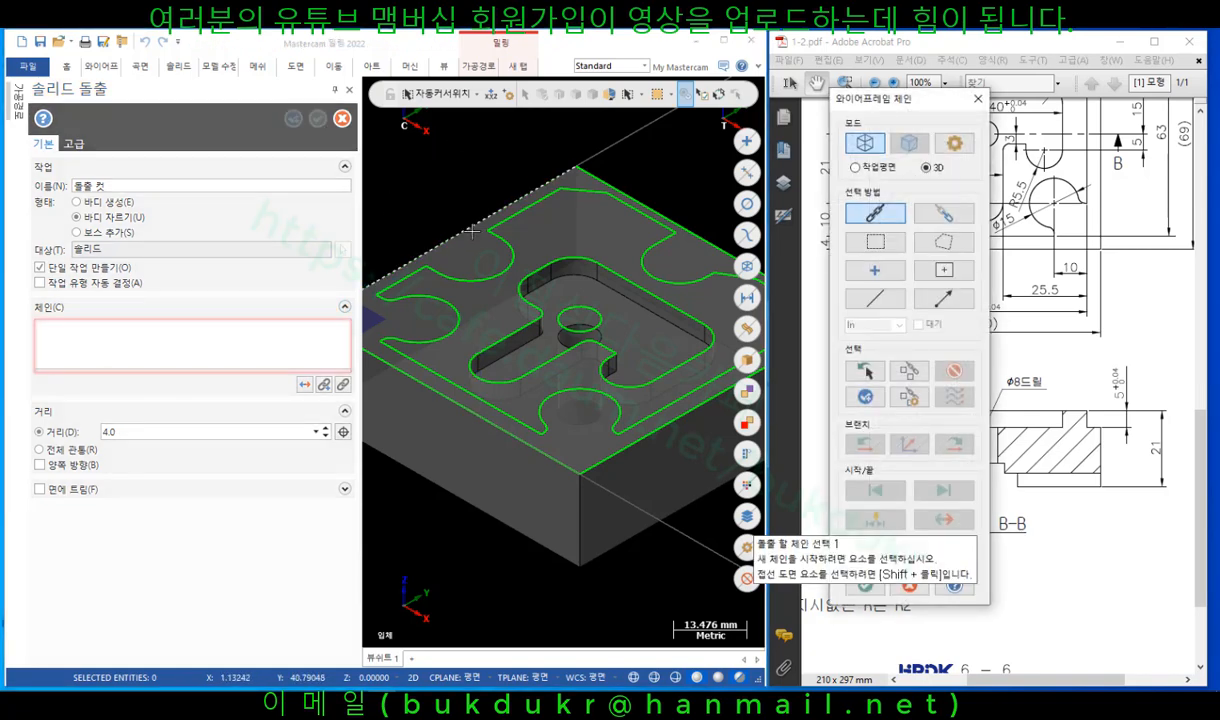
# Cut the border between the outer rectangle and the stepped inner profile 5 mm deep and finish extruding.
pyautogui.click(445, 274)
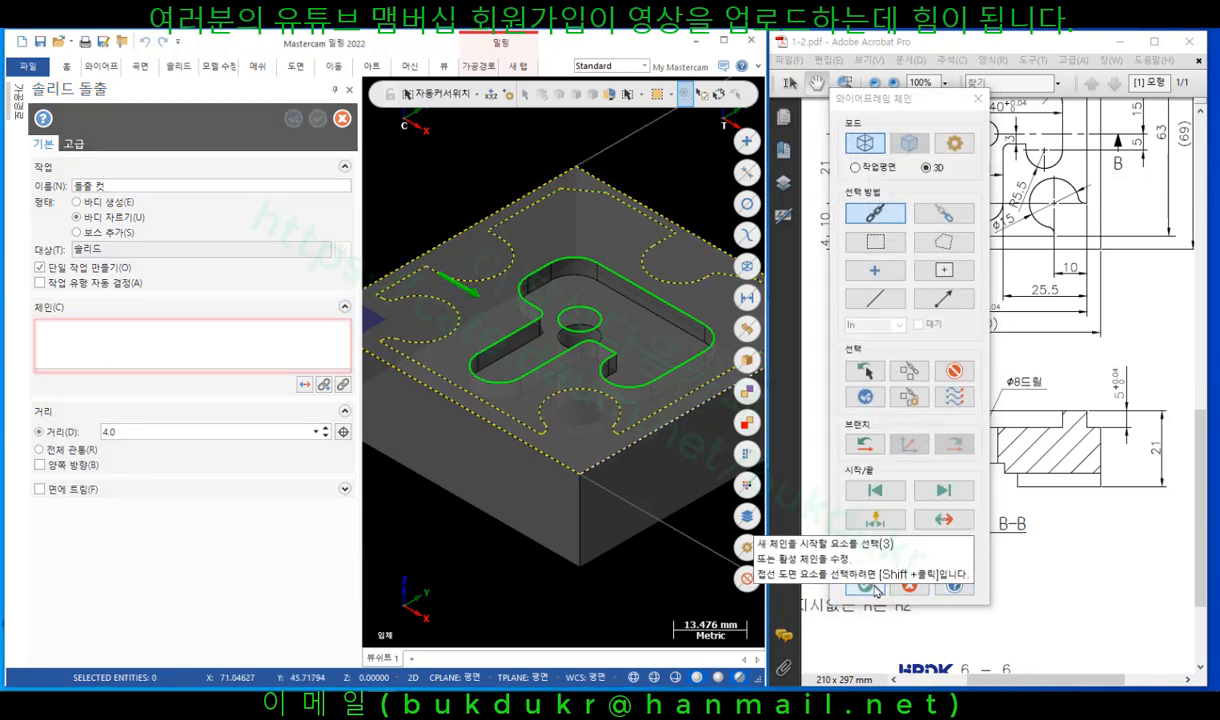
pyautogui.click(865, 586)
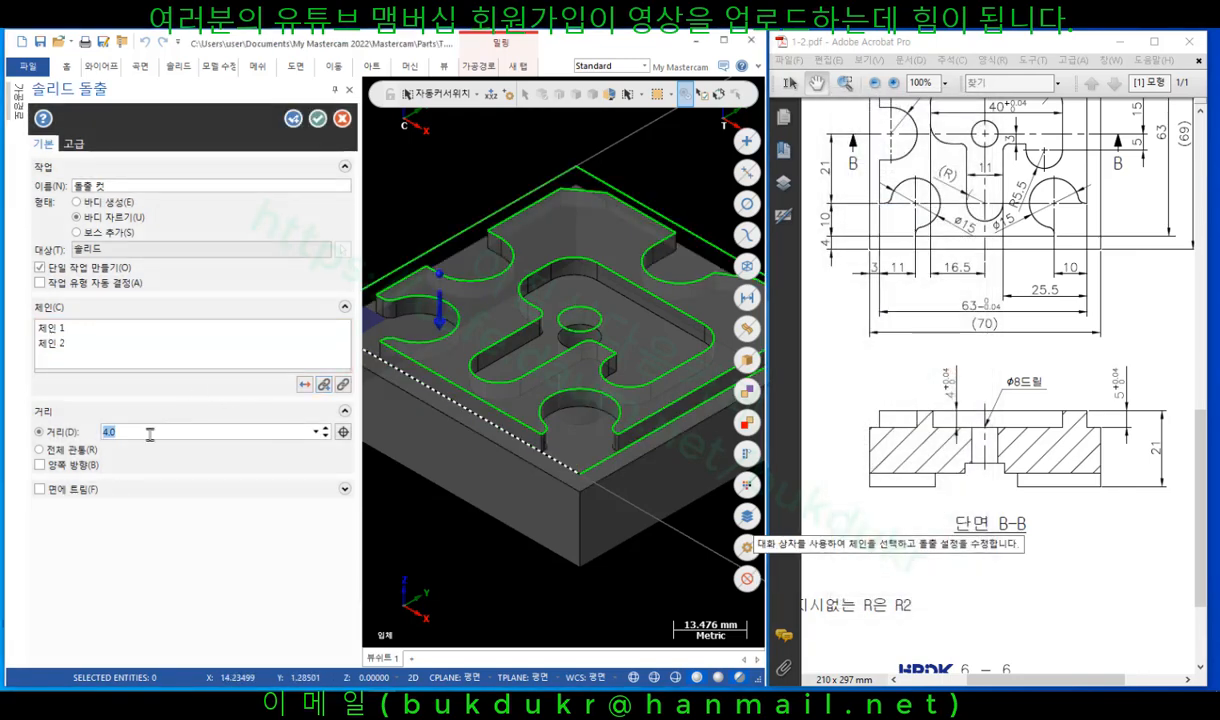
pyautogui.press('Return')
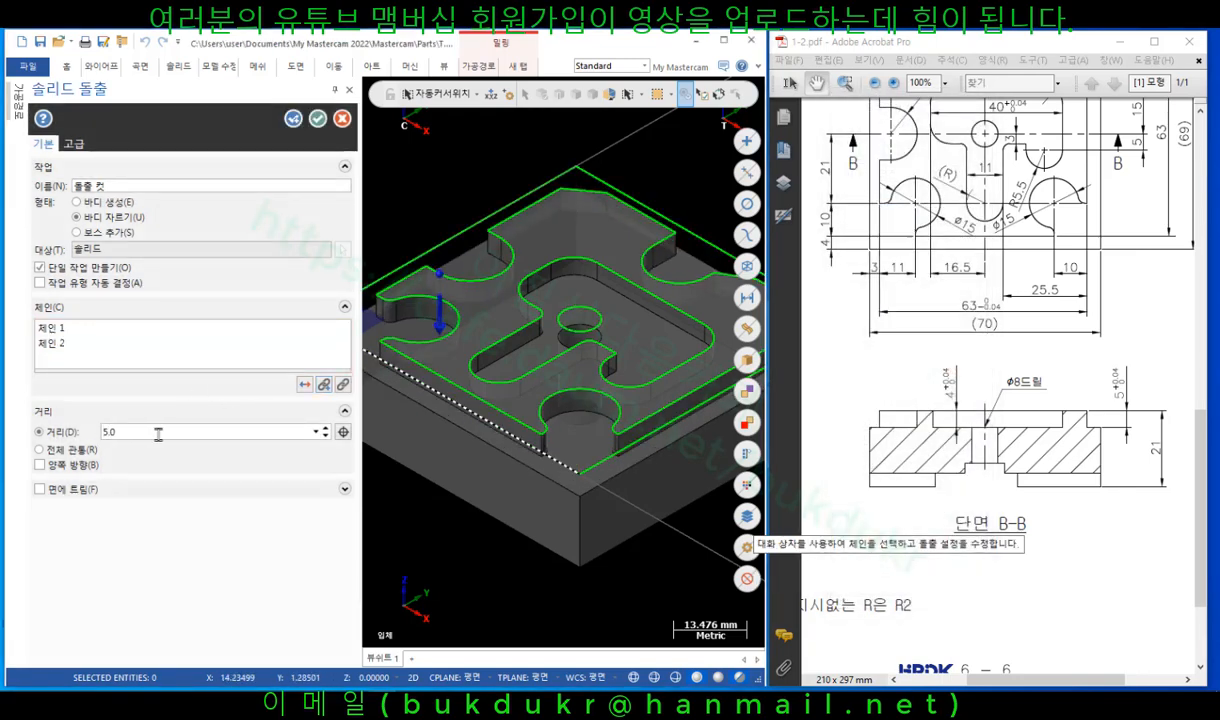
pyautogui.click(317, 118)
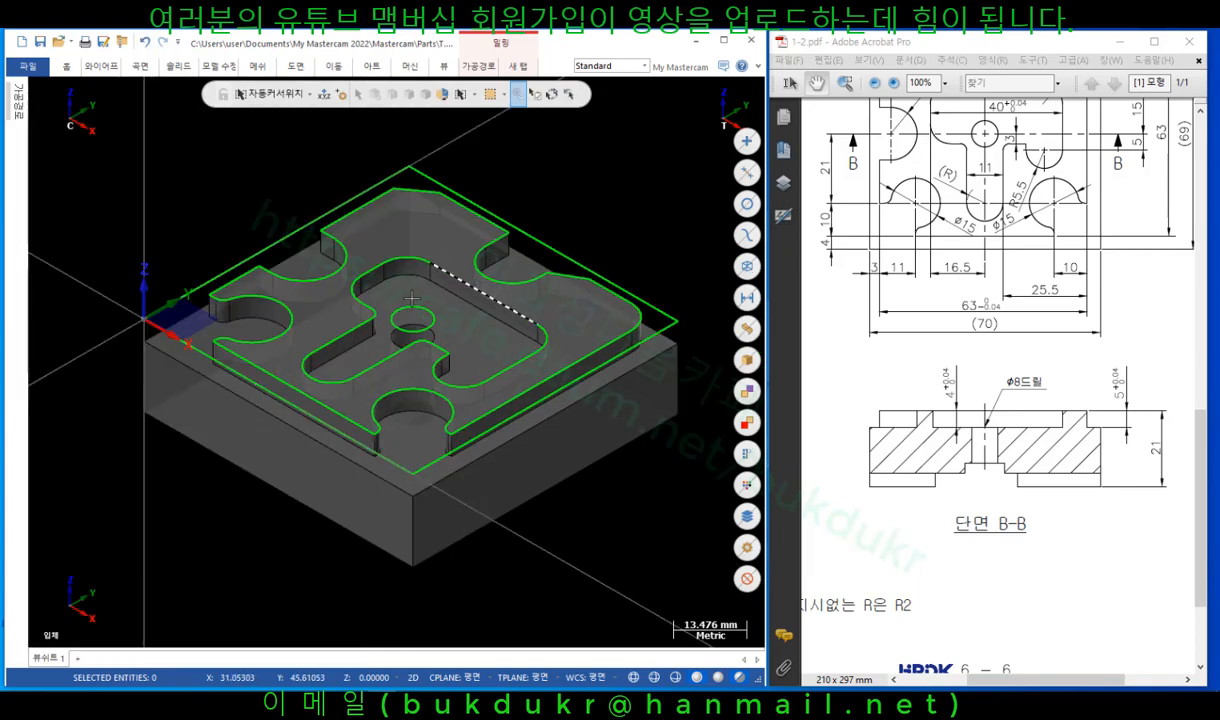
# Turn off the solid's translucency so the plate displays opaque, and tilt the view onto its machined face.
pyautogui.click(442, 70)
pyautogui.click(356, 91)
pyautogui.scroll(-3, 447, 356)
pyautogui.moveTo(539, 337)
pyautogui.mouseDown(button='middle')
pyautogui.moveTo(507, 355)
pyautogui.moveTo(537, 338)
pyautogui.mouseUp(button='middle')
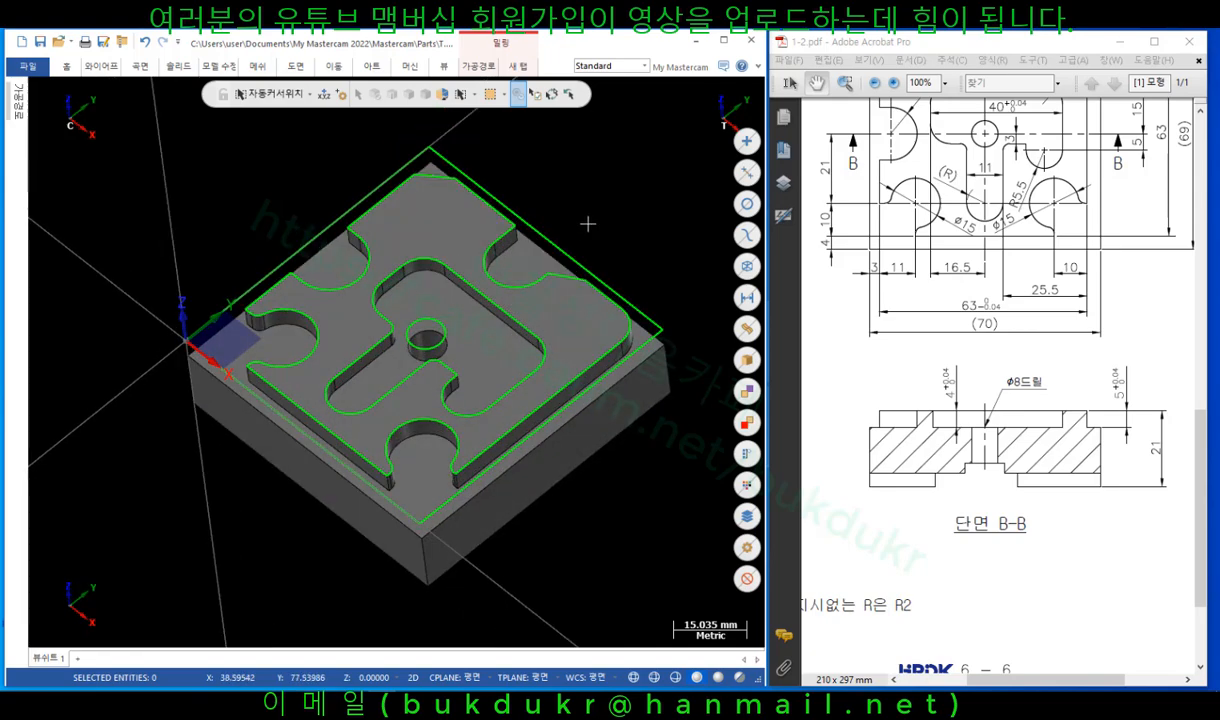
# Examine the plate's pocket, hole and stepped border from several angles and compare them with the drawing's plan and section B-B.
pyautogui.moveTo(971, 302); pyautogui.dragTo(1006, 448)
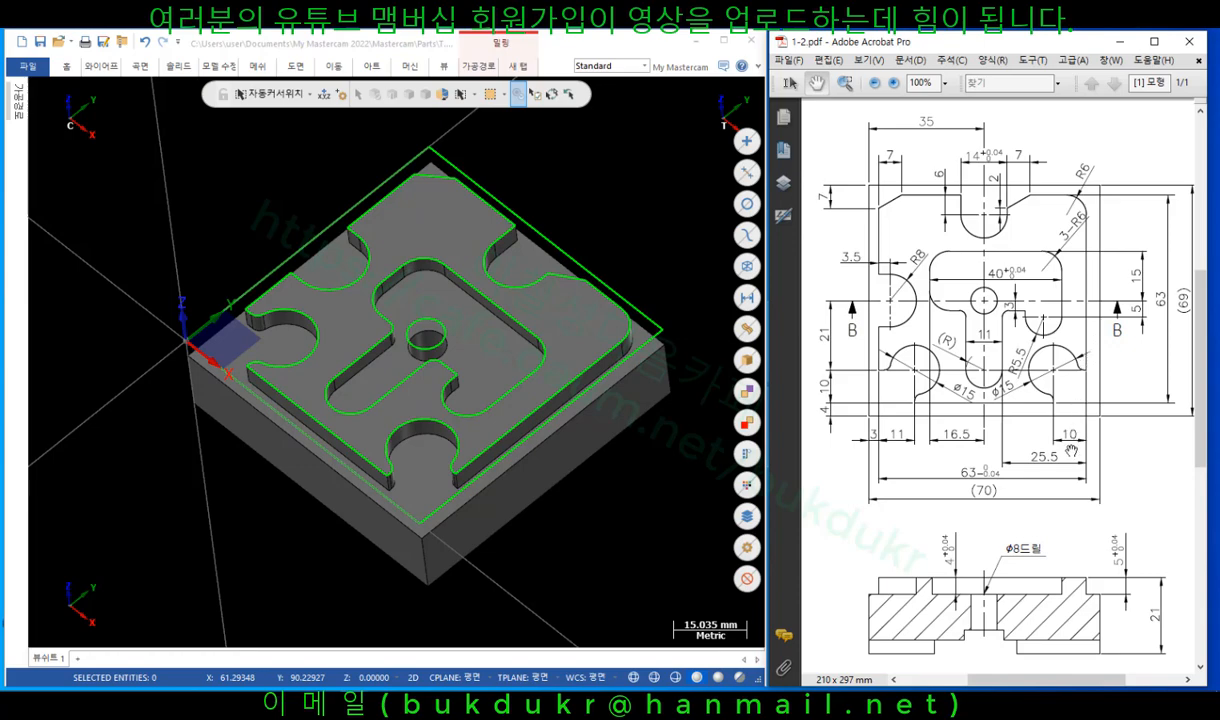
pyautogui.click(428, 364)
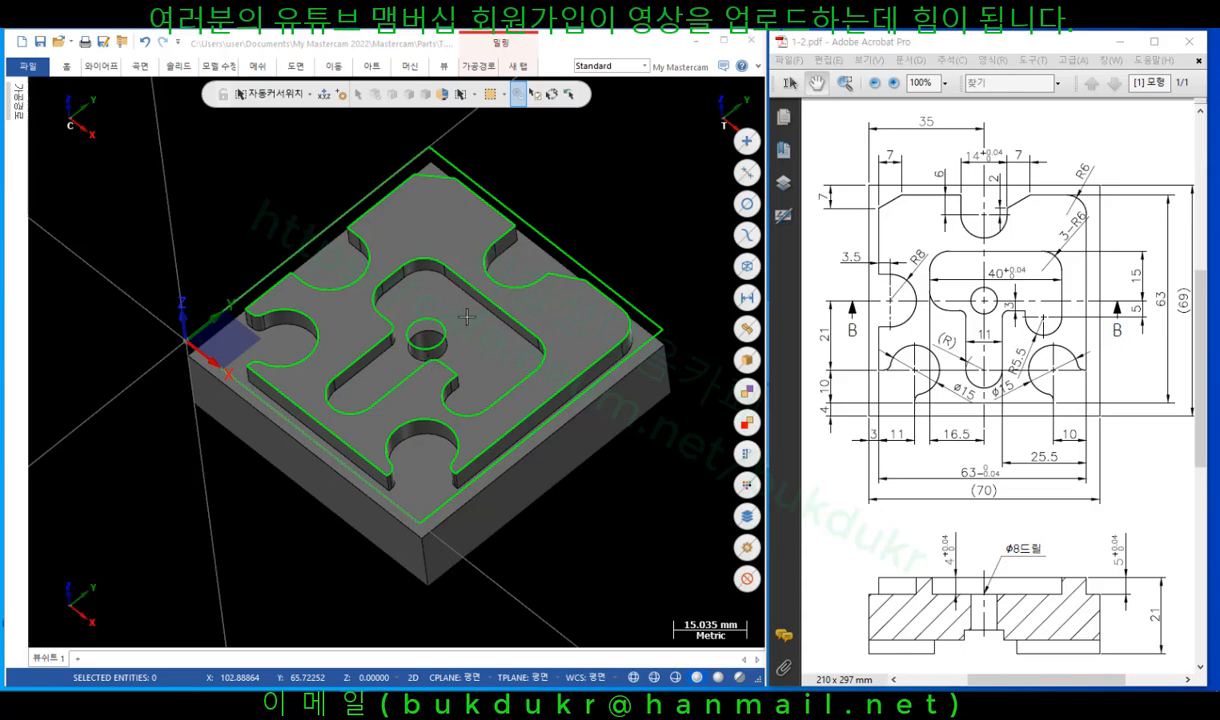
pyautogui.click(391, 331)
pyautogui.scroll(-2, 408, 314)
pyautogui.scroll(3, 408, 314)
pyautogui.moveTo(408, 314)
pyautogui.mouseDown(button='middle')
pyautogui.moveTo(475, 361)
pyautogui.moveTo(407, 309)
pyautogui.moveTo(400, 286)
pyautogui.mouseUp(button='middle')
pyautogui.scroll(-2, 400, 300)
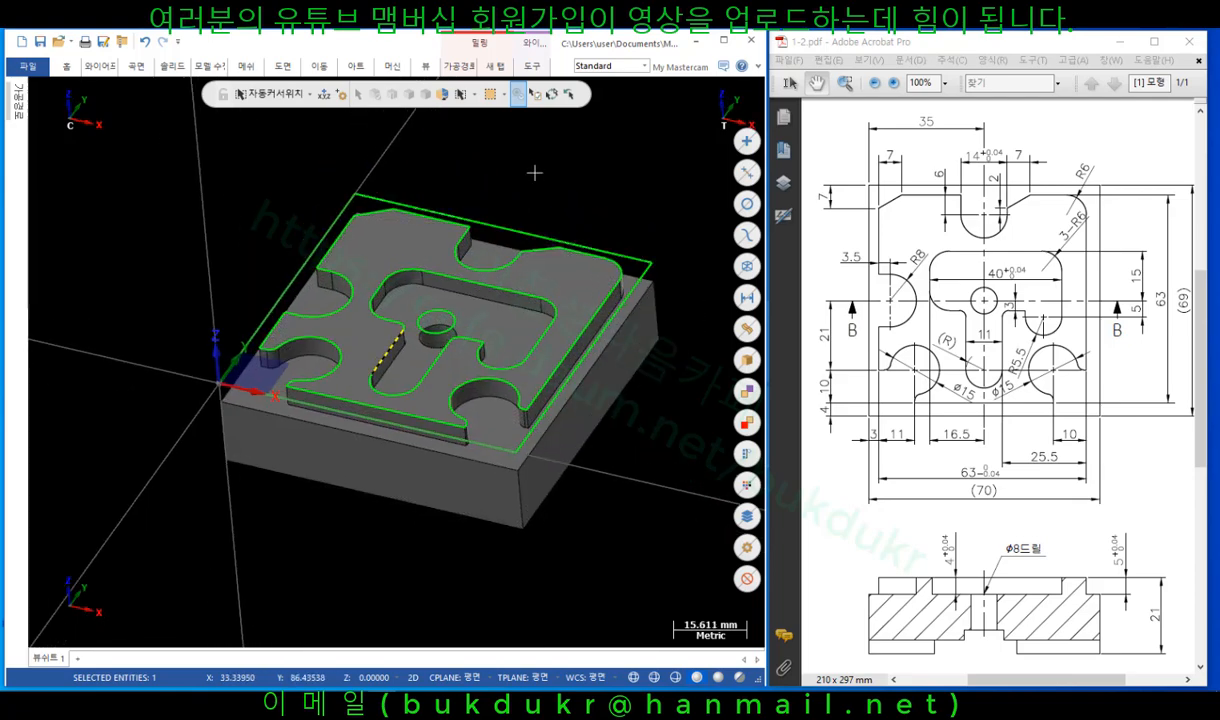
pyautogui.scroll(-3, 575, 200)
pyautogui.scroll(1, 610, 180)
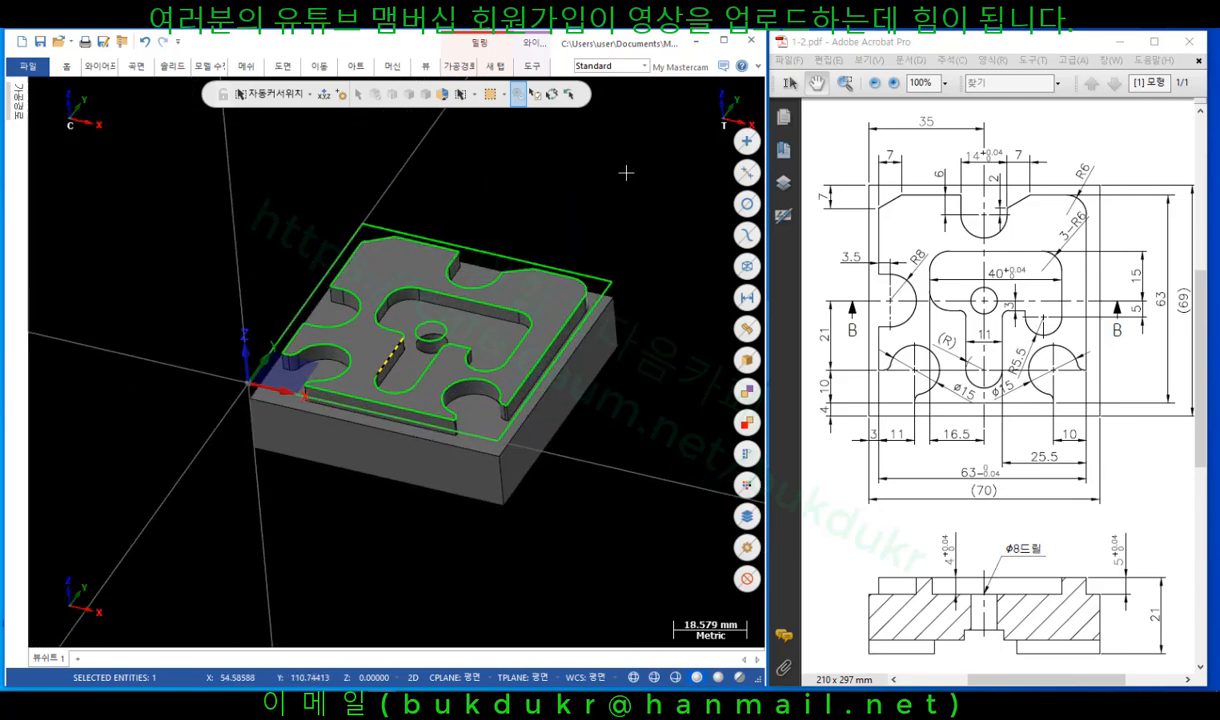
pyautogui.press('Escape')
pyautogui.scroll(2, 443, 245)
pyautogui.scroll(-1, 492, 268)
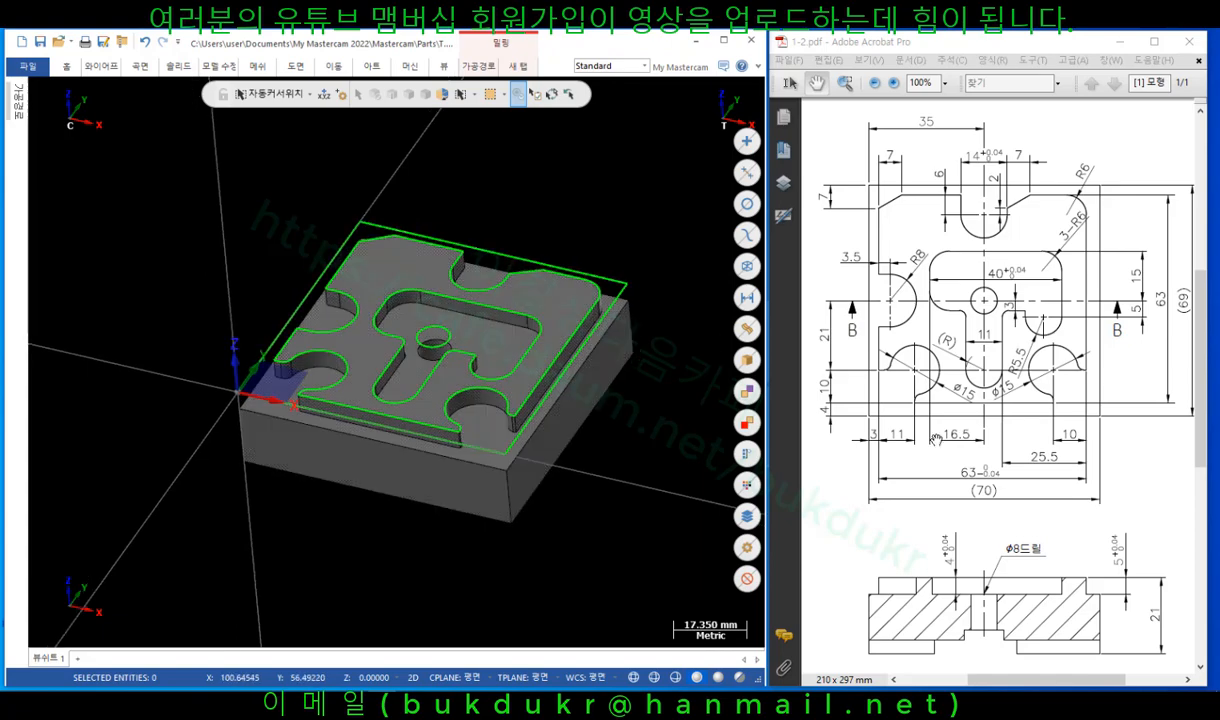
pyautogui.click(935, 440)
pyautogui.scroll(-3, 1009, 407)
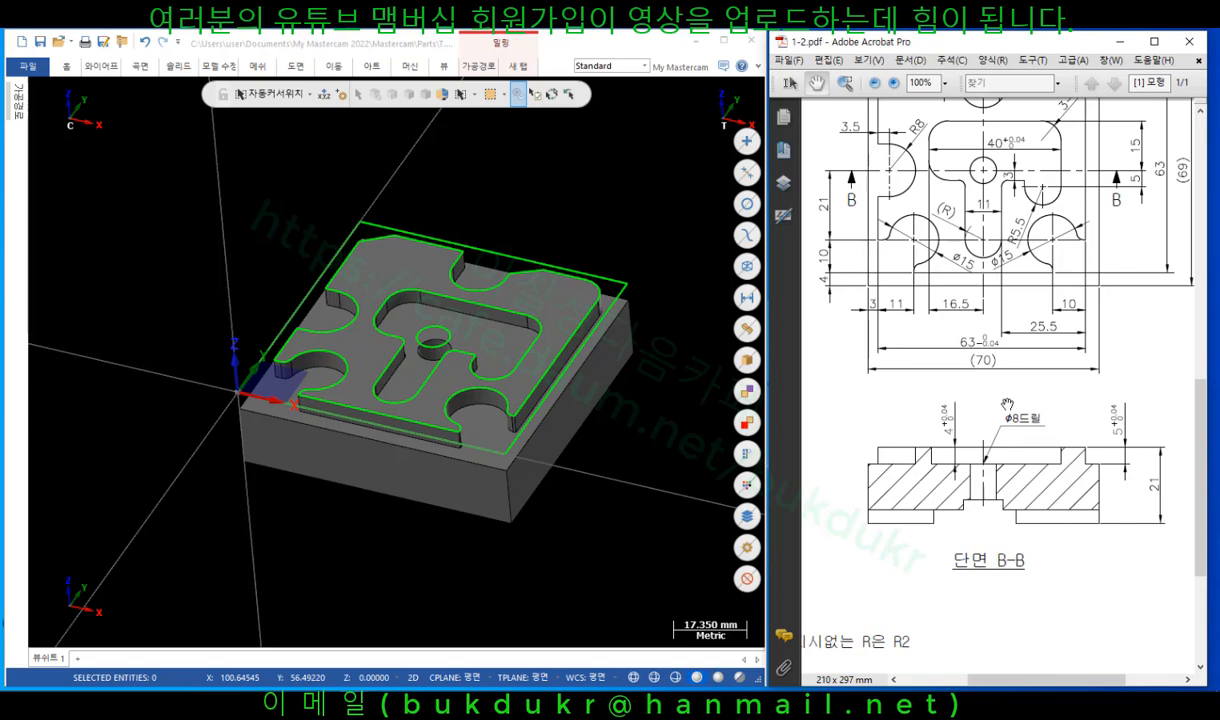
pyautogui.scroll(-3, 340, 286)
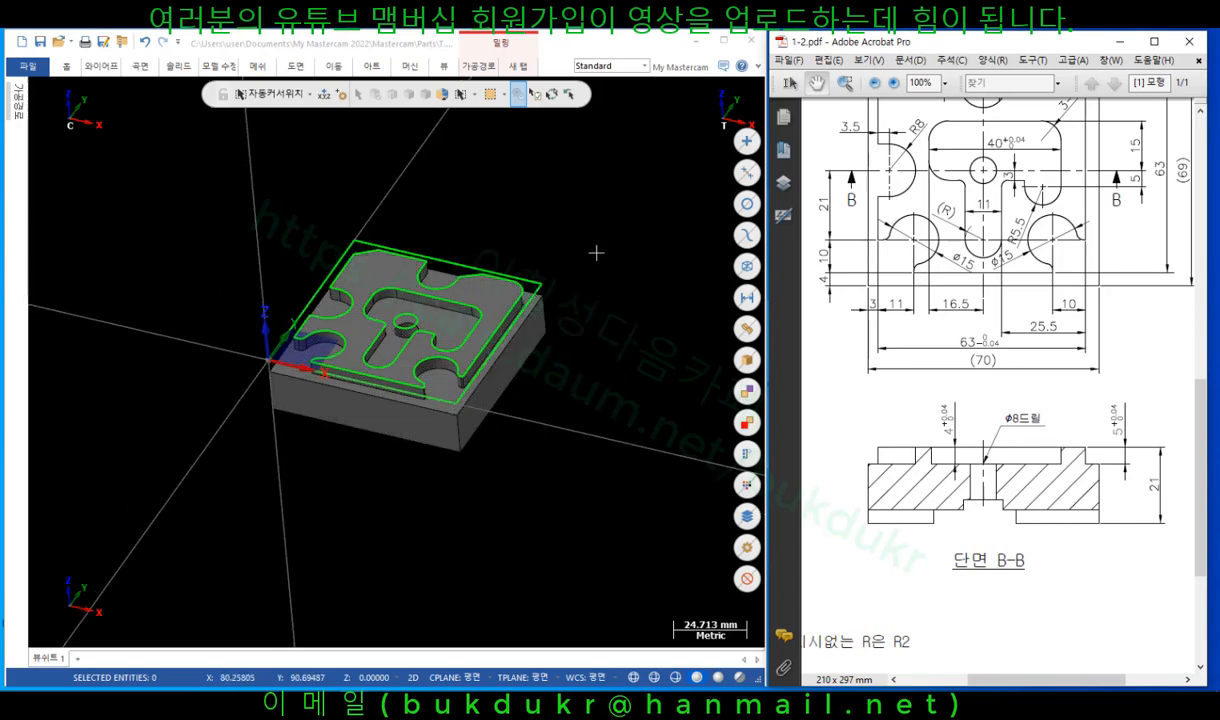
# Show the plate in the WCS top view, zoomed out enough to leave free space around it.
pyautogui.click(614, 214)
pyautogui.rightClick(614, 214)
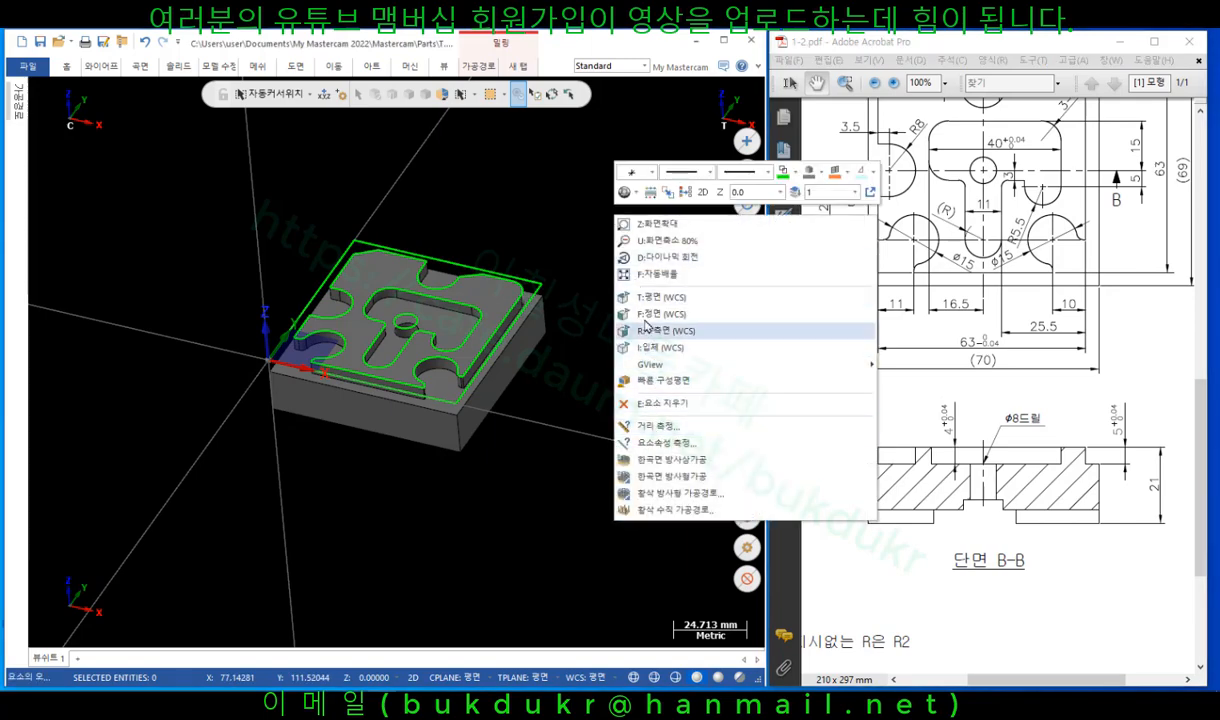
pyautogui.click(642, 298)
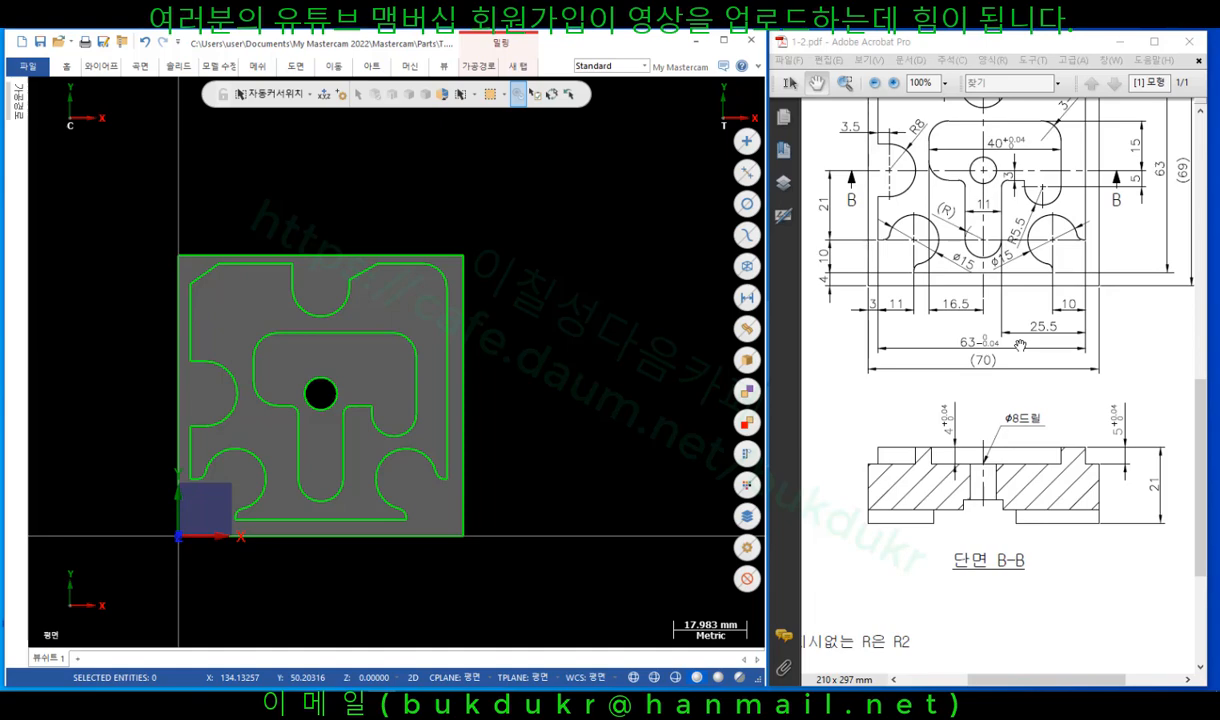
pyautogui.scroll(-2, 637, 280)
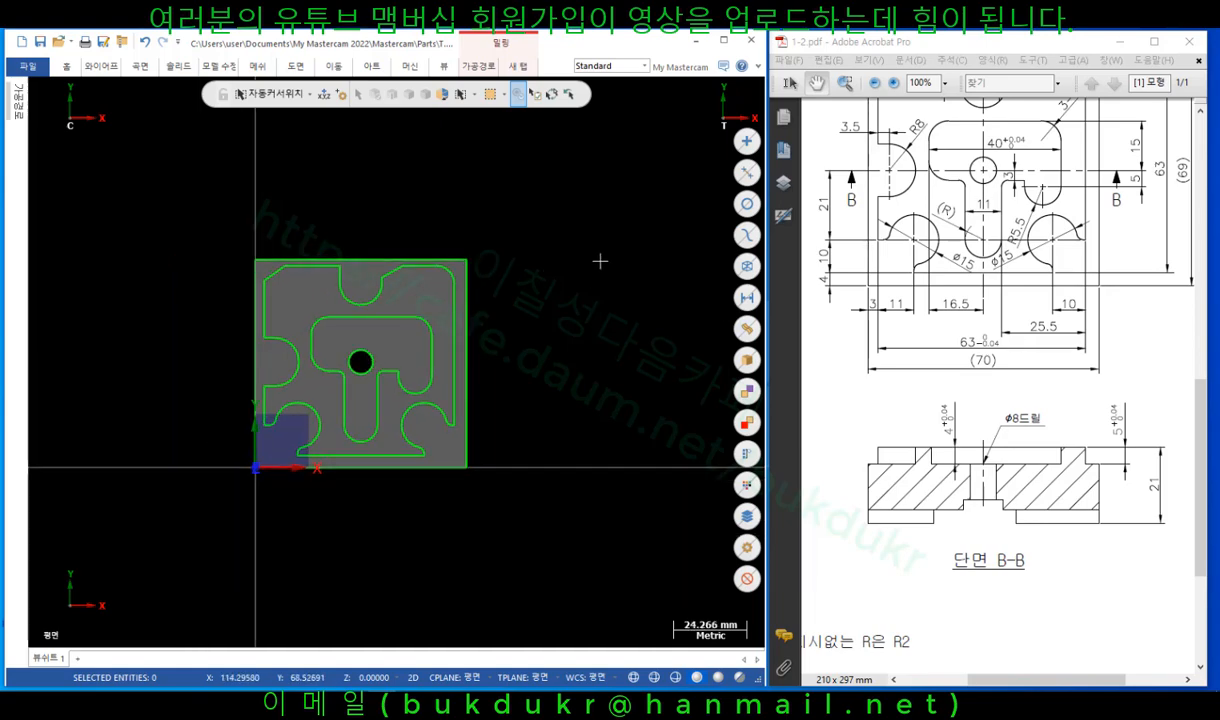
pyautogui.scroll(1, 602, 259)
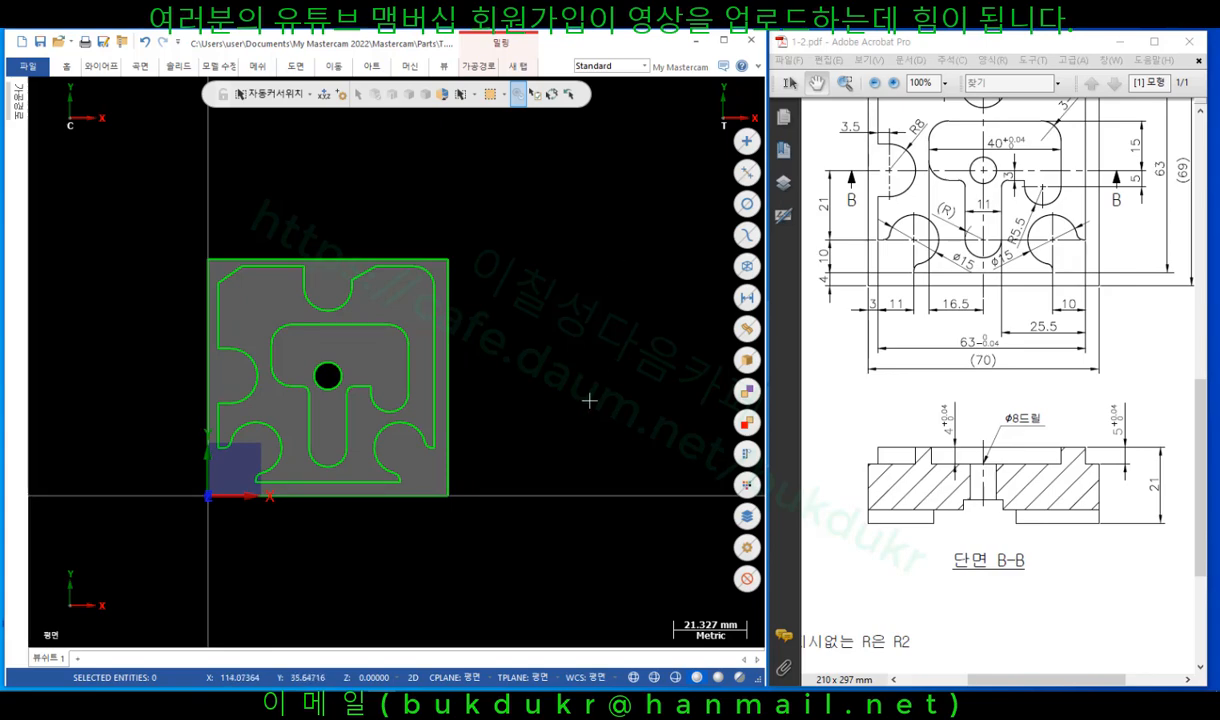
# Minimise the CAD and PDF windows and open 1-1.pdf from the 도면 folder's inner 도면 folder on the desktop.
pyautogui.moveTo(353, 705)
pyautogui.click(1123, 43)
pyautogui.click(697, 41)
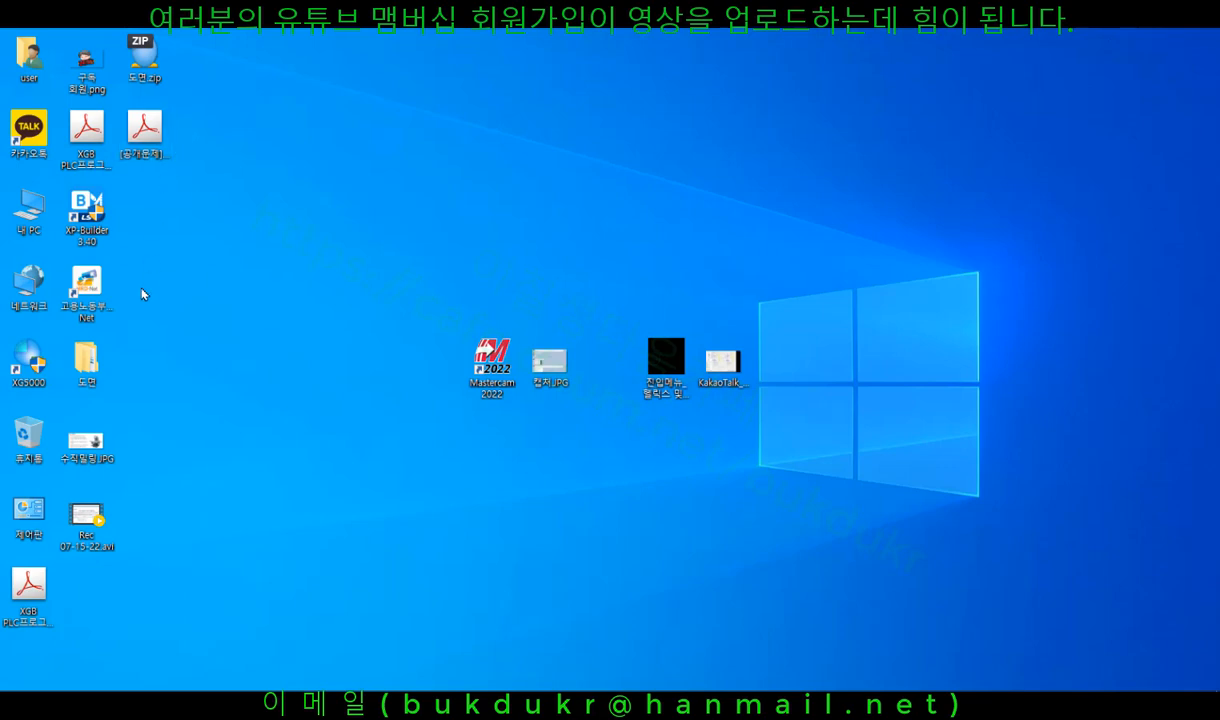
pyautogui.doubleClick(88, 362)
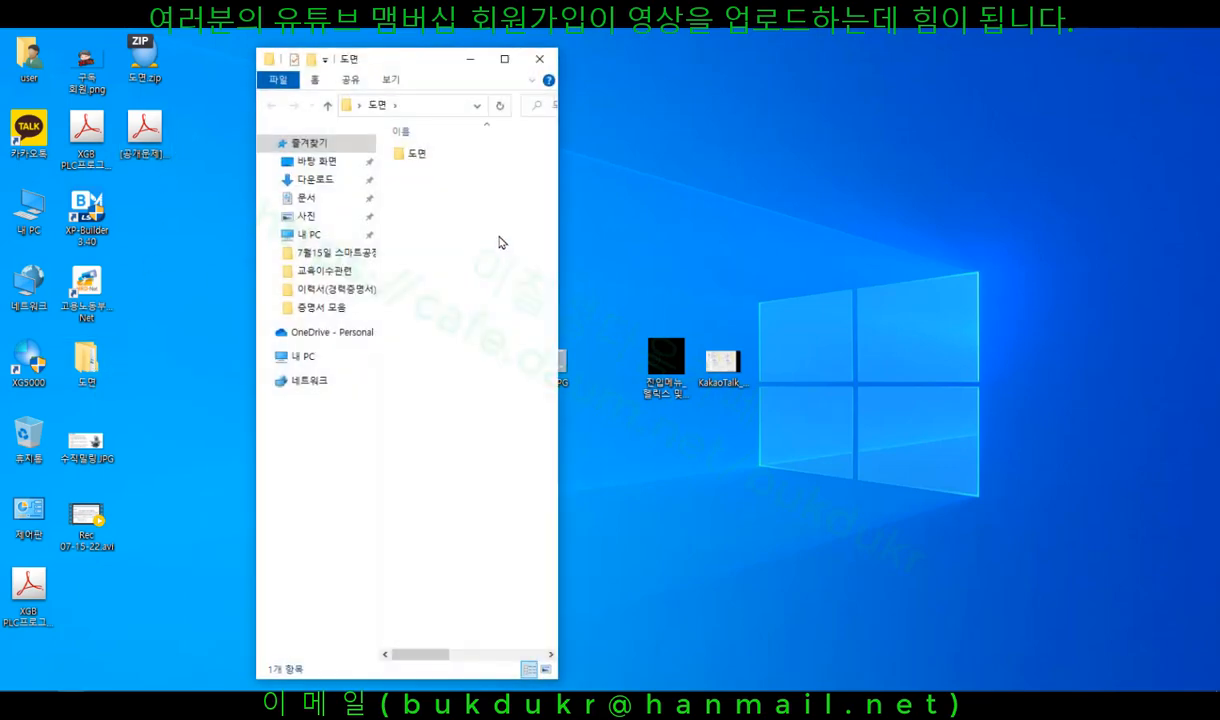
pyautogui.doubleClick(412, 154)
pyautogui.doubleClick(429, 158)
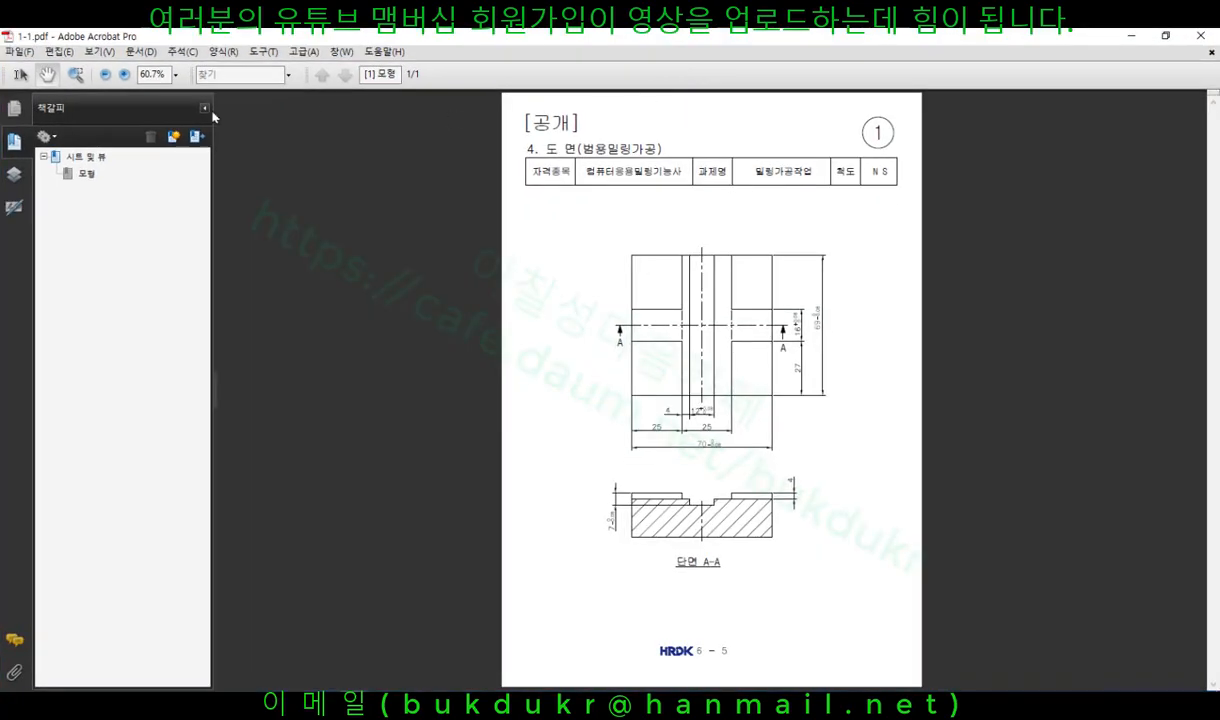
# Hide the bookmarks of 1-1.pdf, reduce its window from full screen, and place it clear of the CAD work area.
pyautogui.click(204, 108)
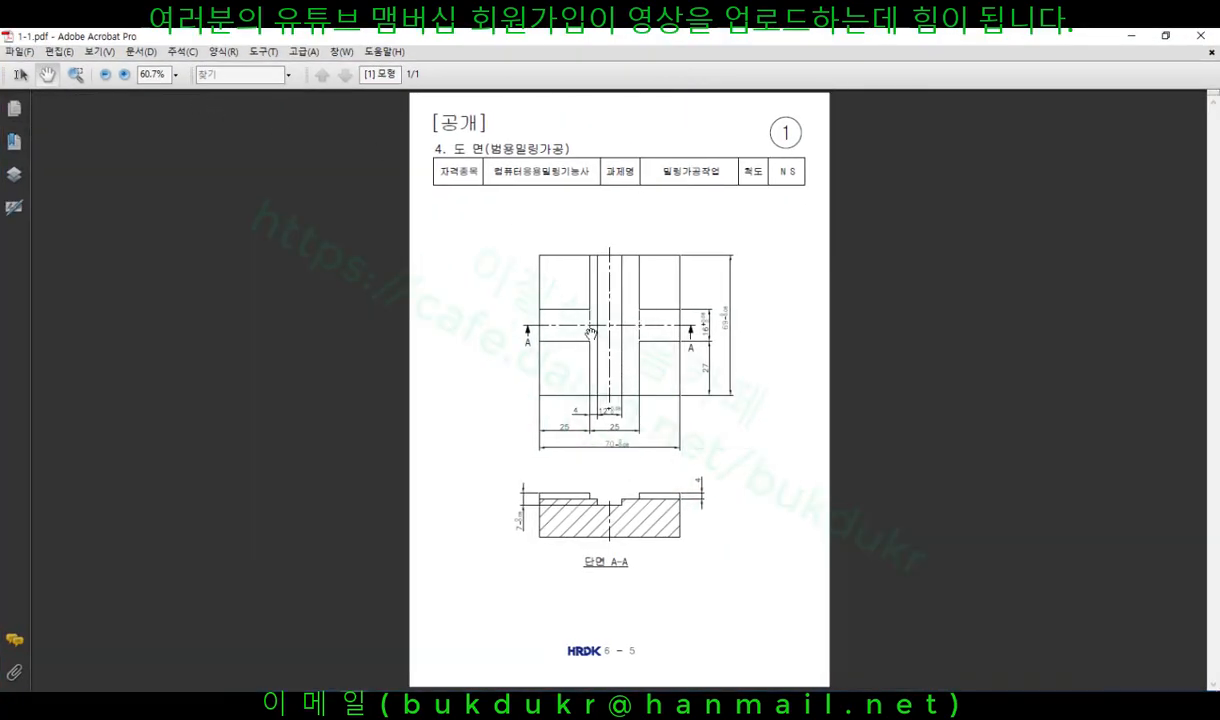
pyautogui.click(1165, 35)
pyautogui.moveTo(555, 43); pyautogui.dragTo(1070, 43)
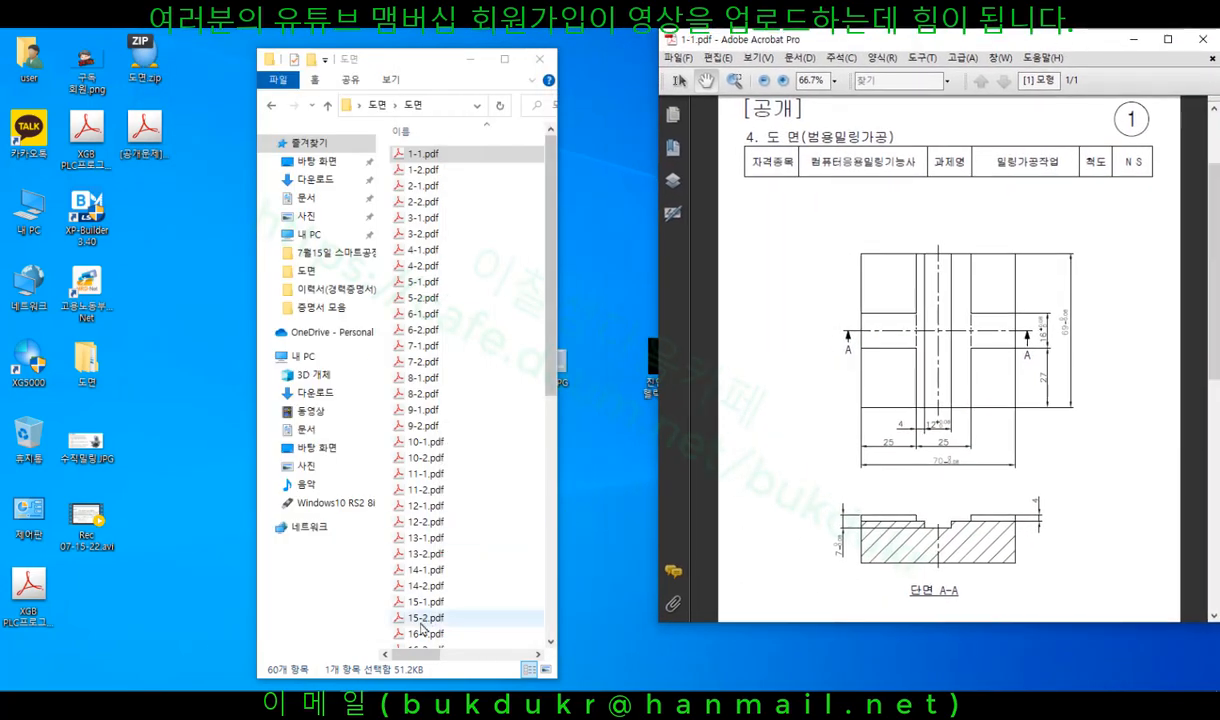
# Switch to Mastercam and place a translated copy of the plate's square outline along X, in the free space beside the solid.
pyautogui.click(366, 704)
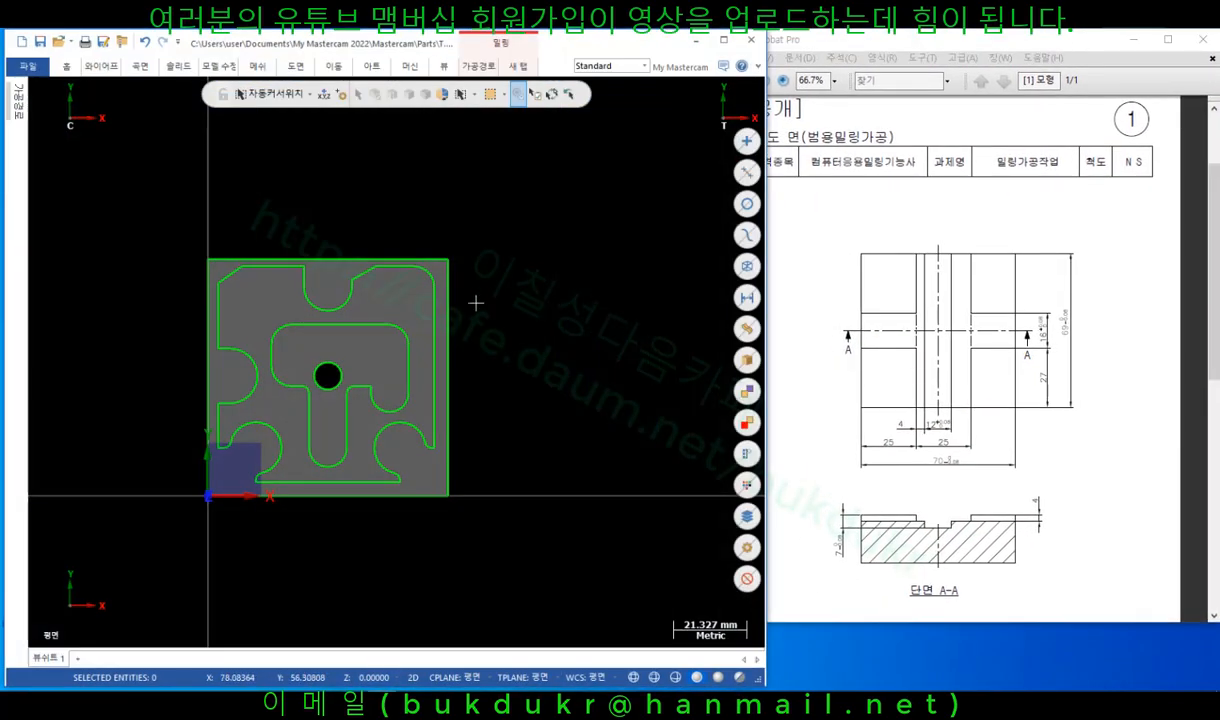
pyautogui.scroll(-2, 490, 321)
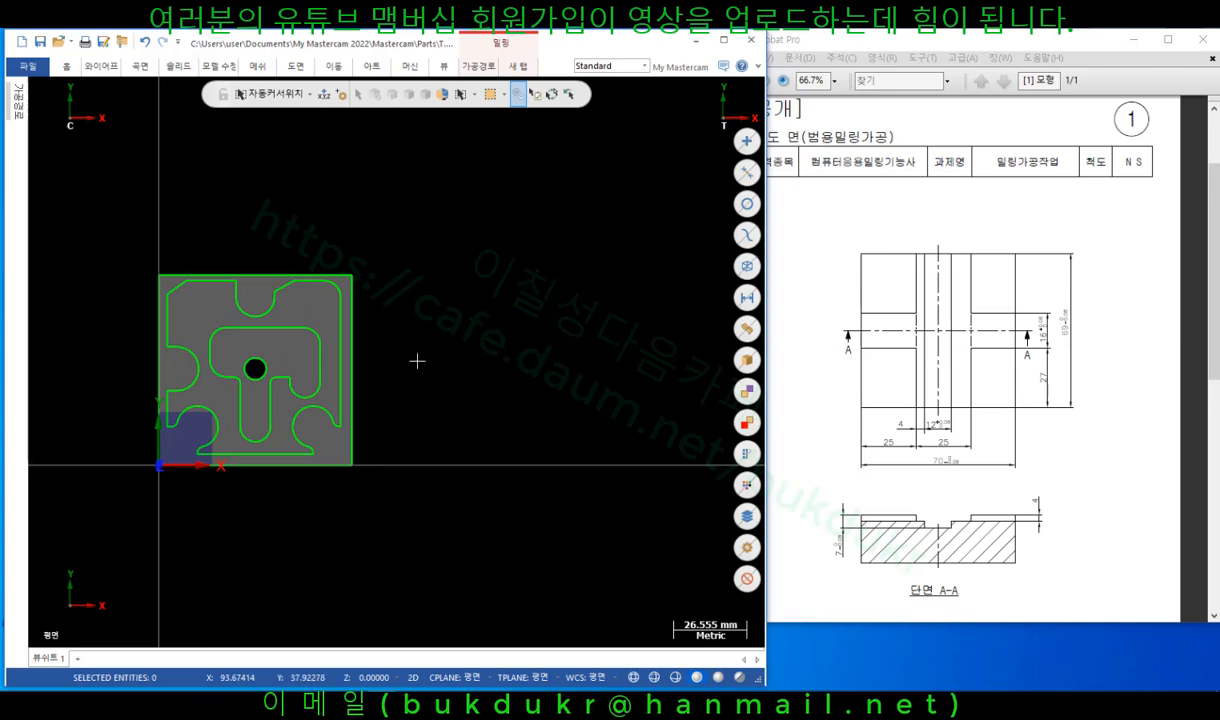
pyautogui.scroll(2, 468, 361)
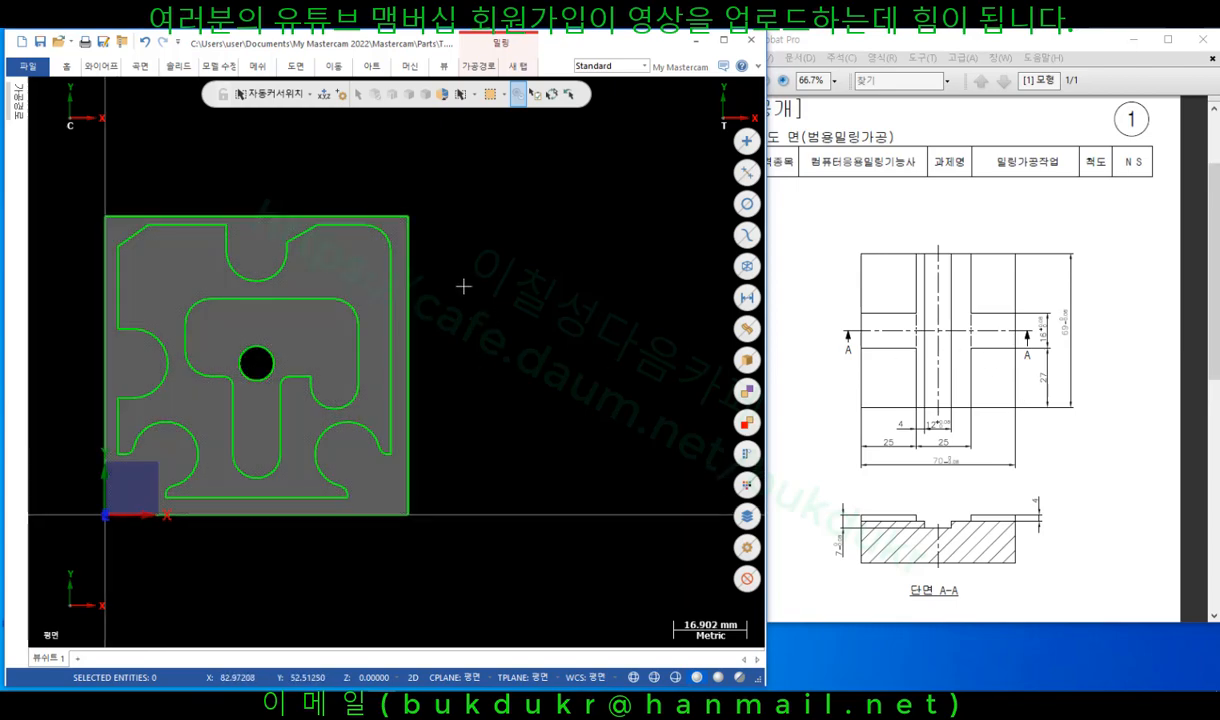
pyautogui.click(288, 211)
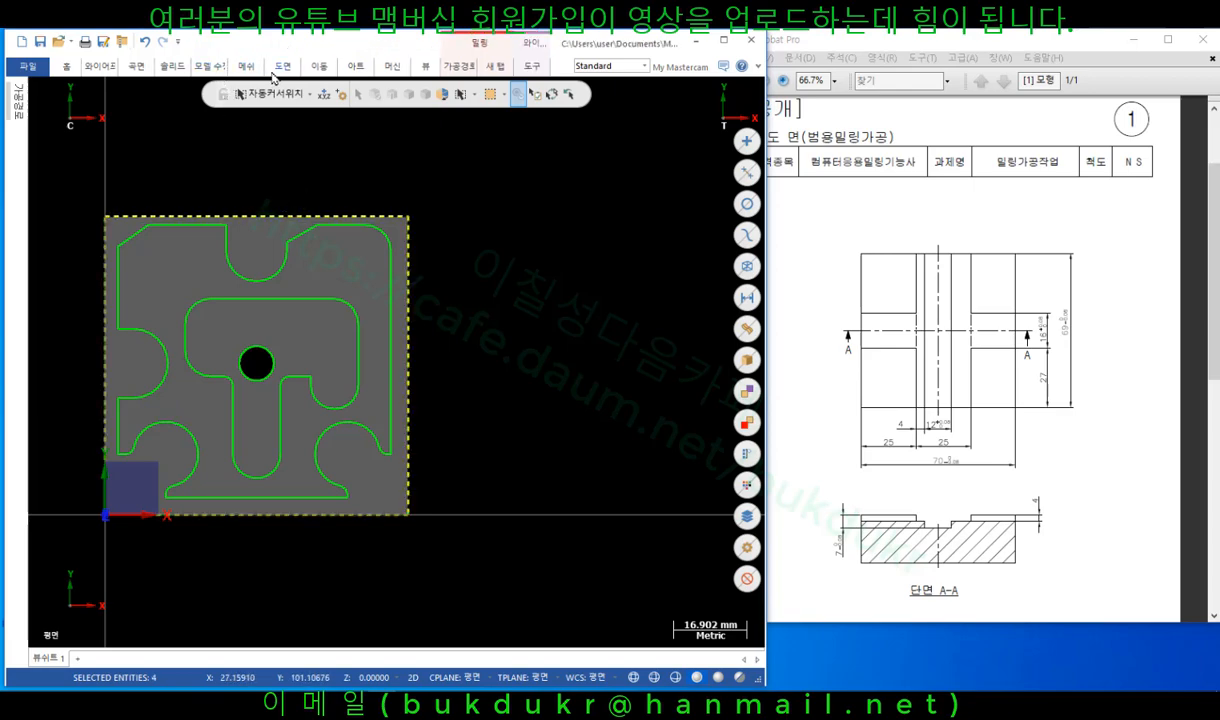
pyautogui.click(318, 67)
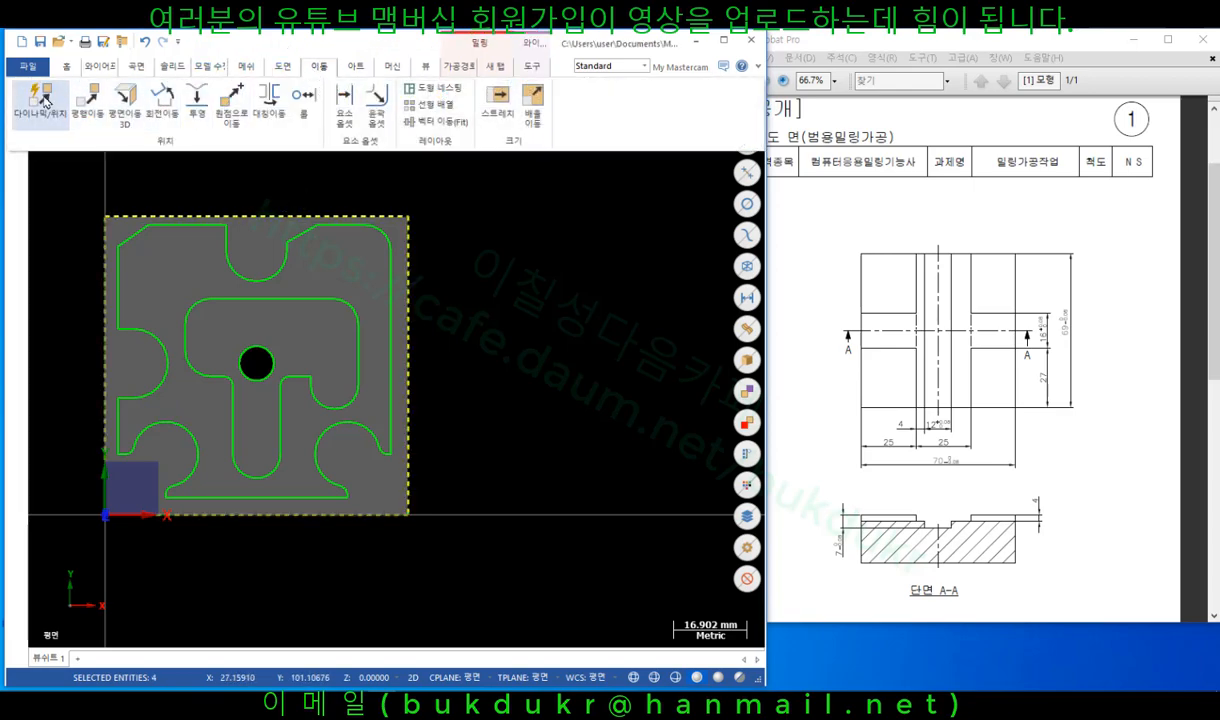
pyautogui.click(87, 100)
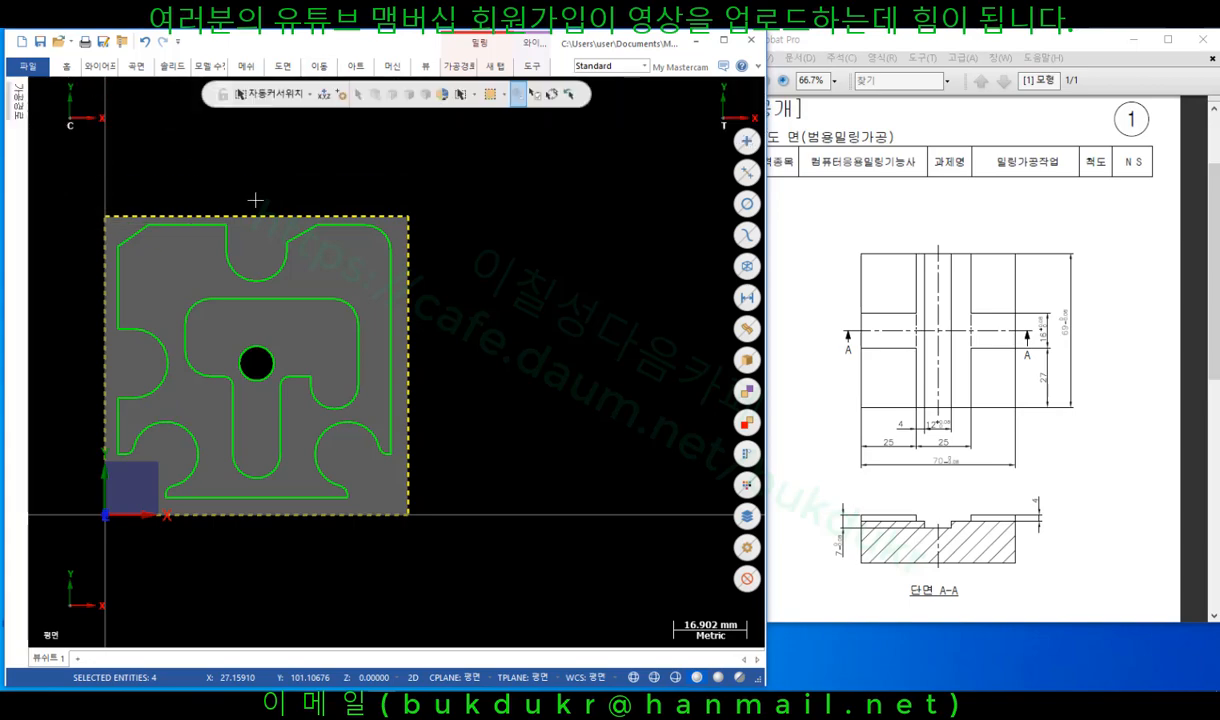
pyautogui.scroll(-3, 500, 314)
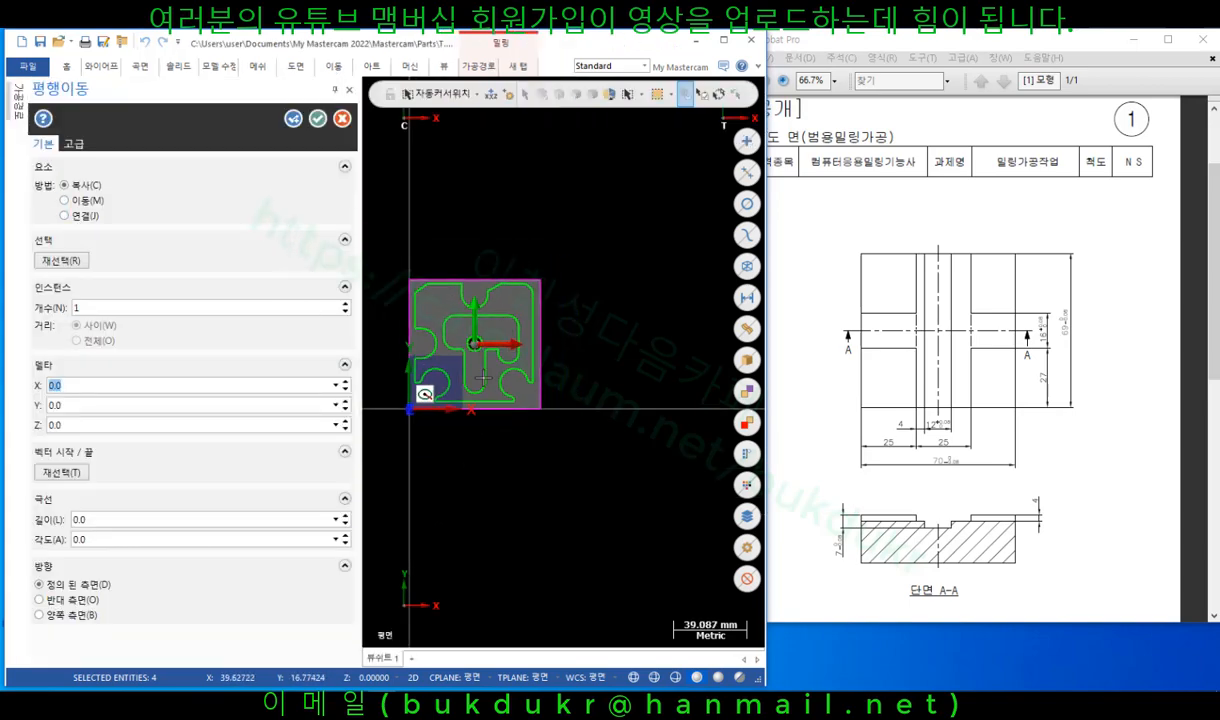
pyautogui.click(495, 344)
pyautogui.moveTo(497, 343); pyautogui.dragTo(637, 346)
pyautogui.click(317, 119)
# Enlarge the plan in 1-1.pdf and offset the copied outline's left edge 25 mm inward.
pyautogui.scroll(4, 496, 335)
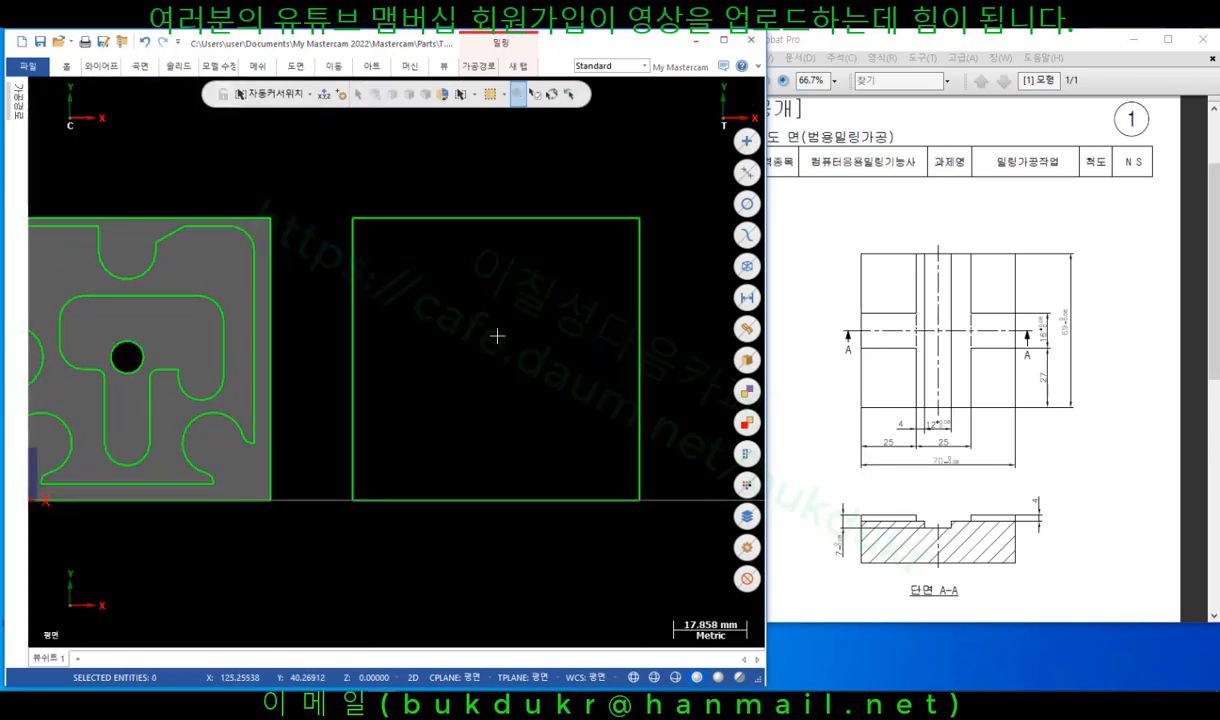
pyautogui.scroll(1, 520, 352)
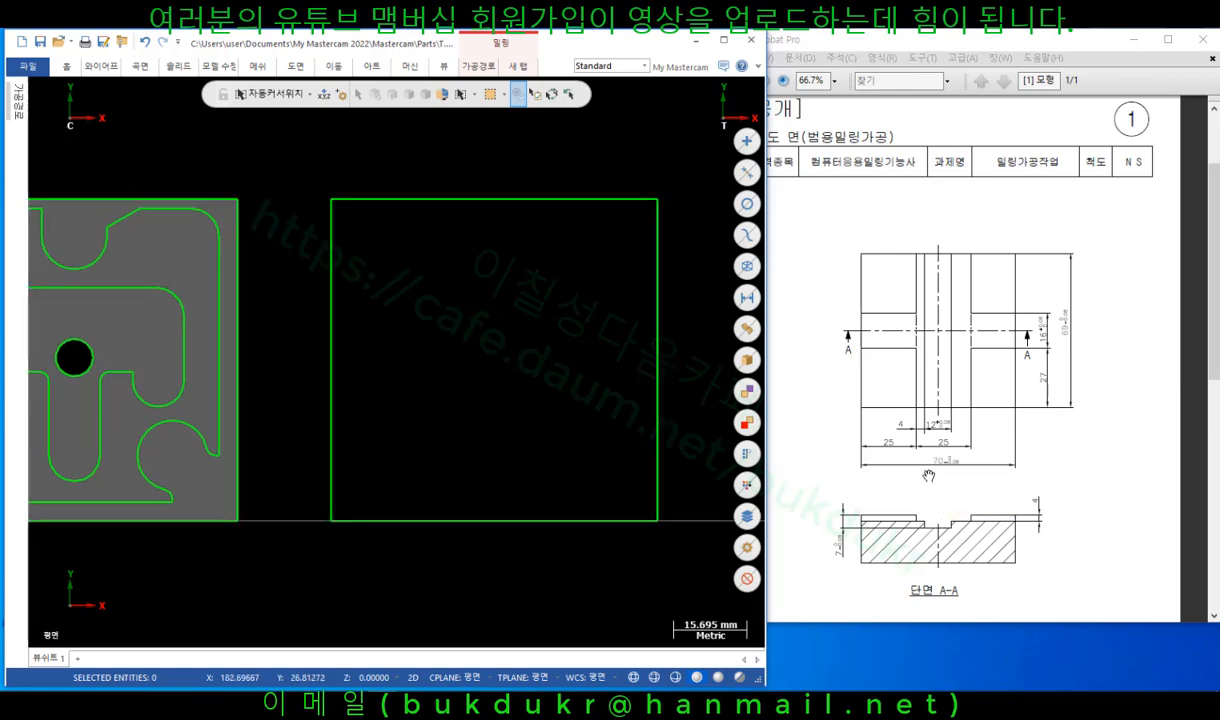
pyautogui.click(927, 405)
pyautogui.keyDown('ctrl'); pyautogui.scroll(3, 927, 400); pyautogui.keyUp('ctrl')
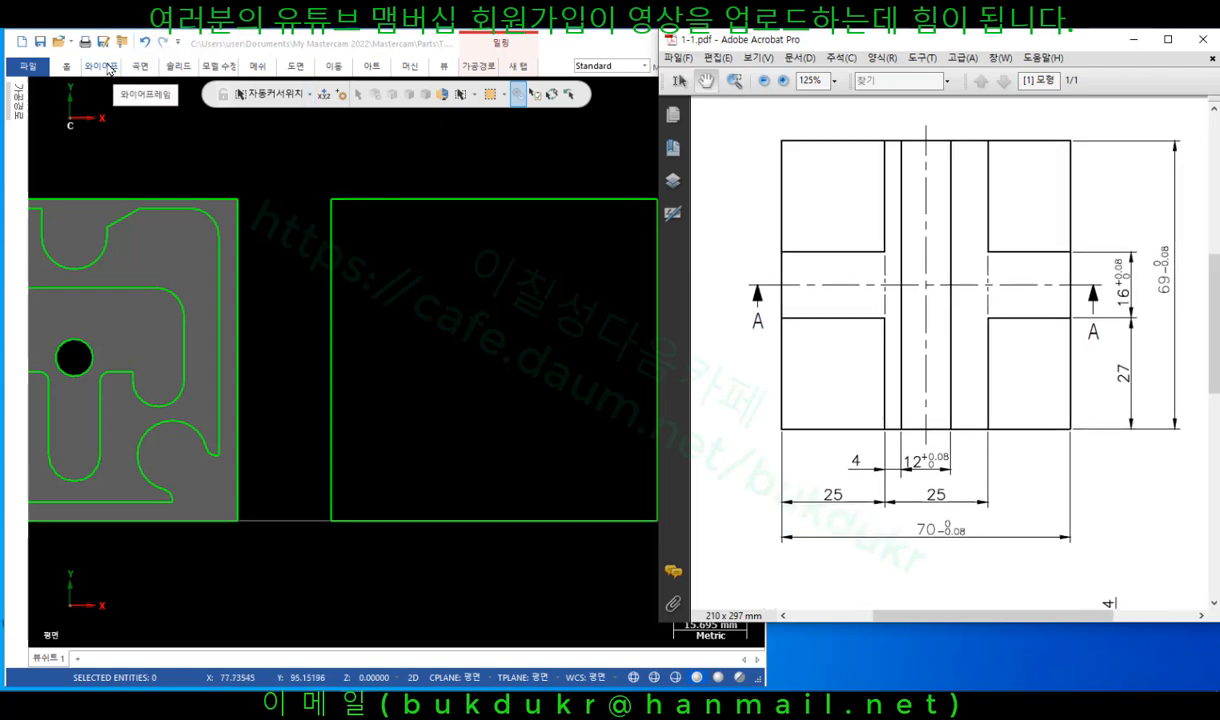
pyautogui.click(333, 66)
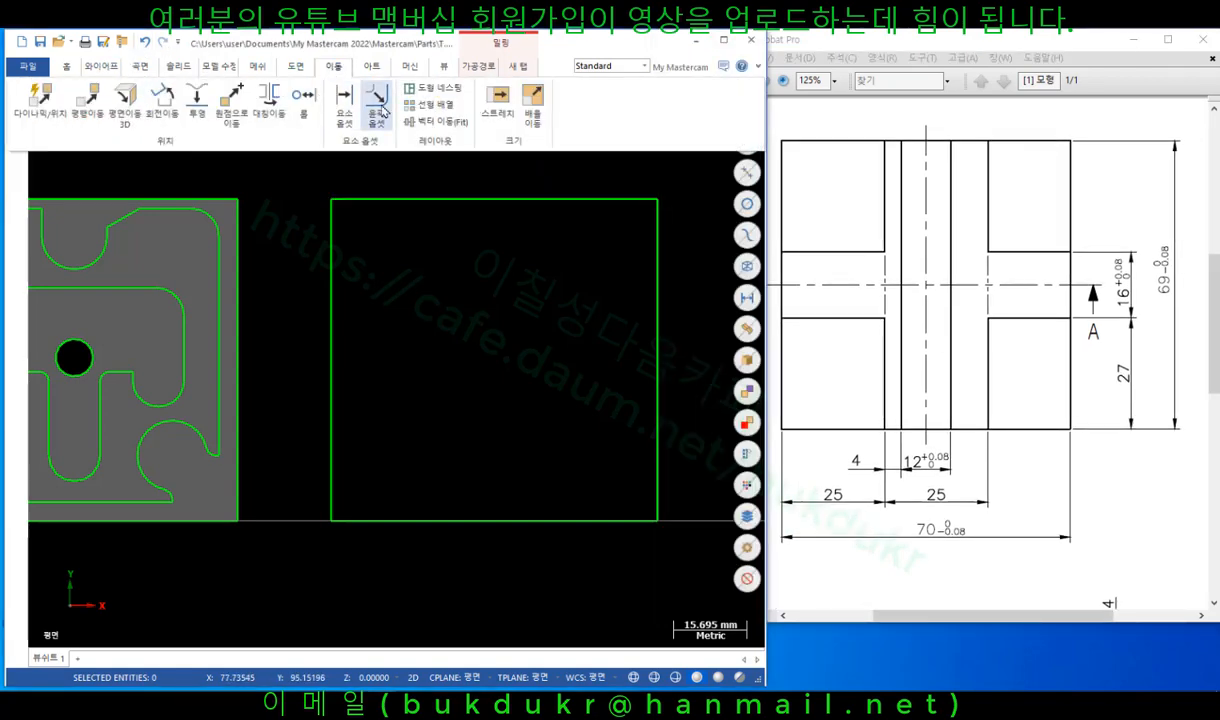
pyautogui.click(378, 105)
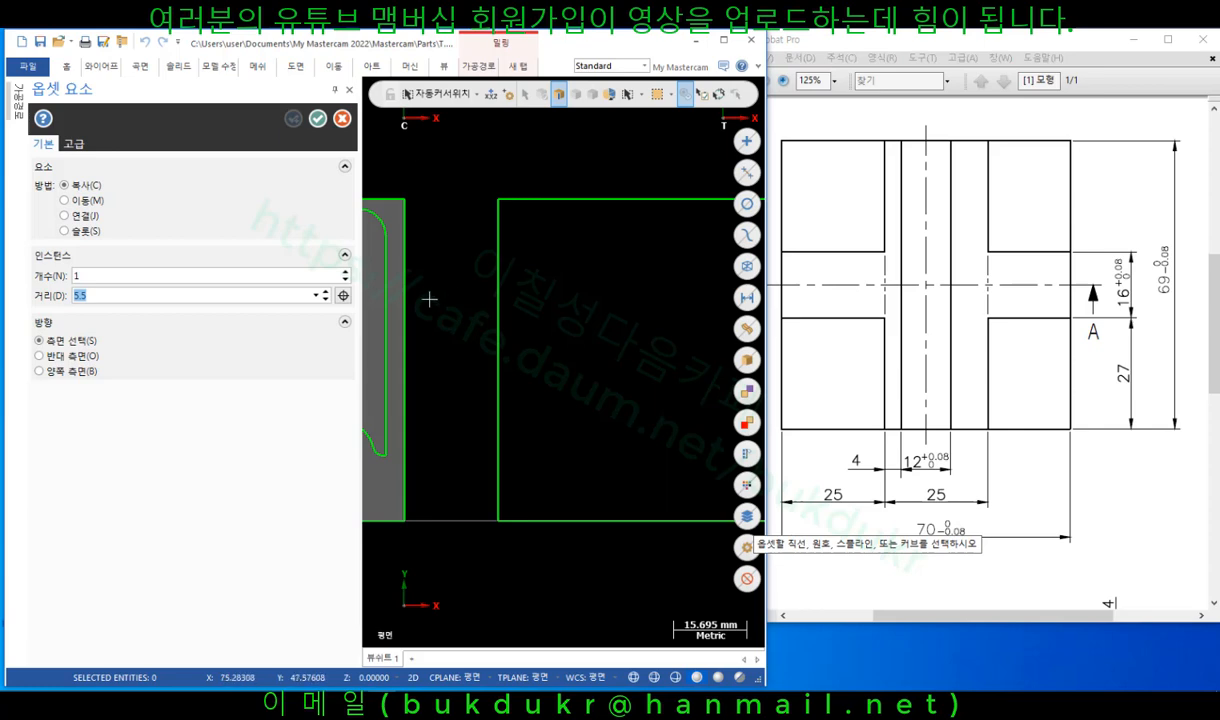
pyautogui.write('25')
pyautogui.press('Return')
pyautogui.click(498, 300)
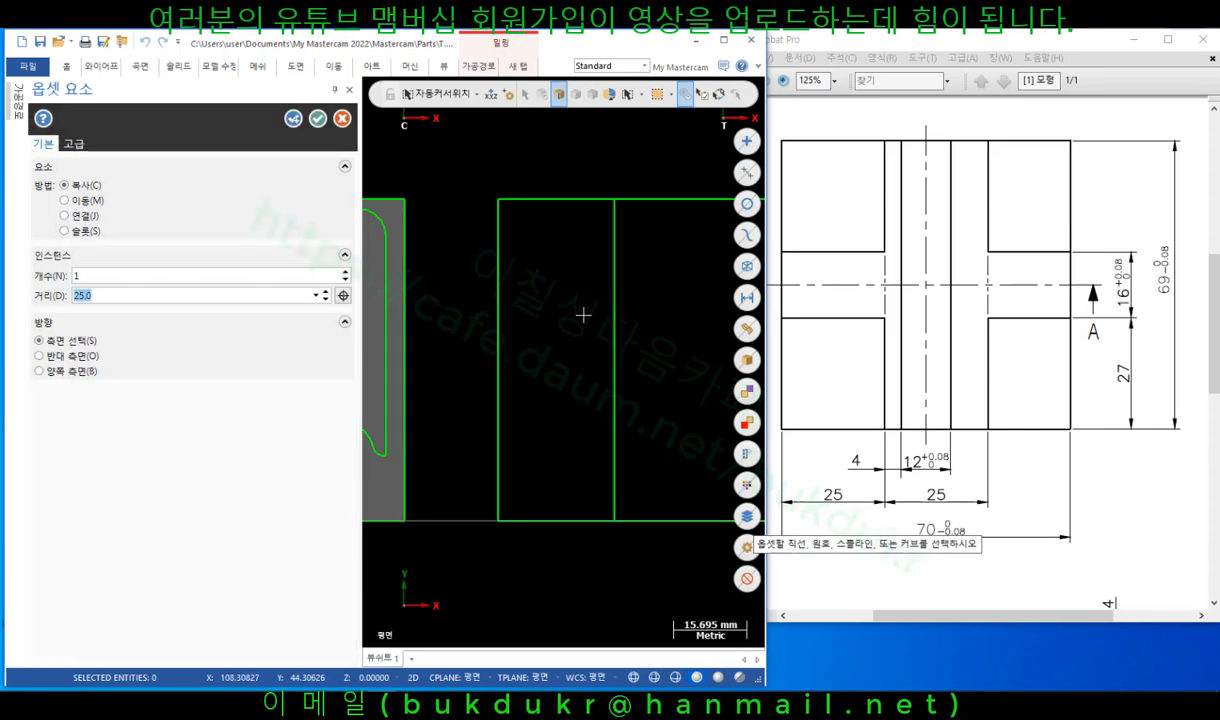
# Offset the new vertical line another 25 mm toward the outline's right edge.
pyautogui.scroll(-2, 498, 300)
pyautogui.click(553, 319)
pyautogui.click(582, 319)
pyautogui.click(629, 329)
pyautogui.scroll(-1, 523, 333)
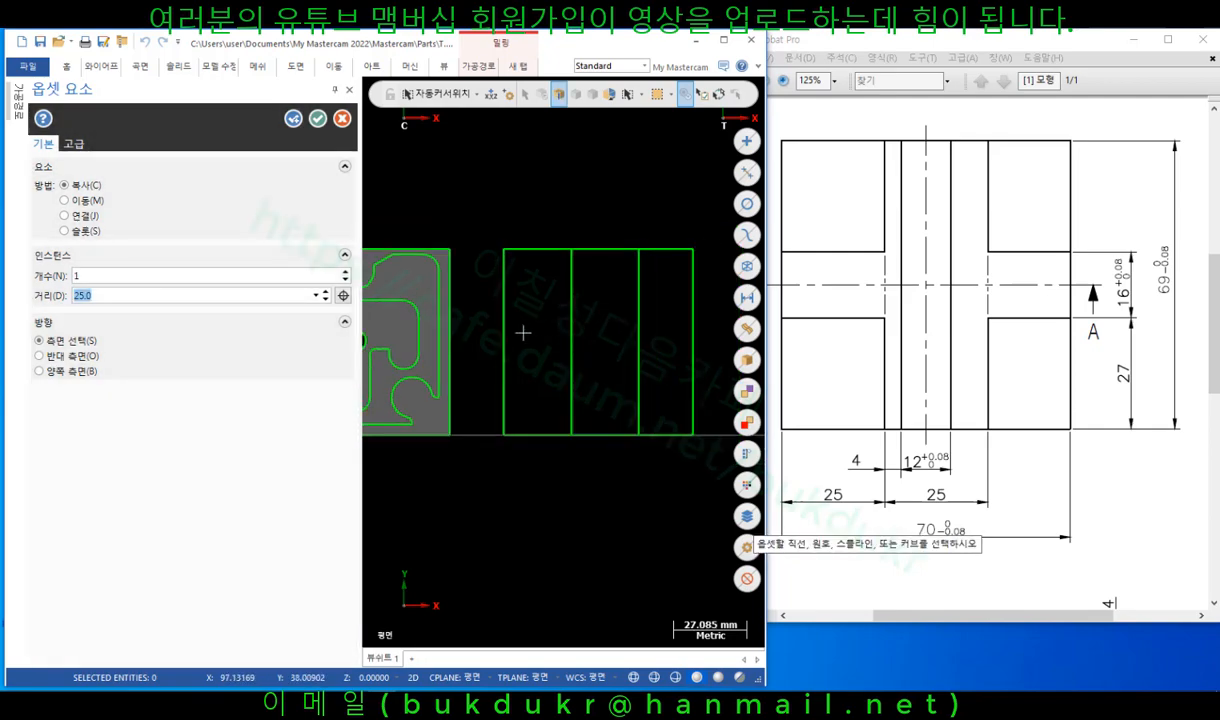
pyautogui.click(293, 119)
# Offset the outline's bottom edge 27 mm upward, and offset the resulting line another 16 mm upward.
pyautogui.write('27')
pyautogui.press('Return')
pyautogui.click(567, 440)
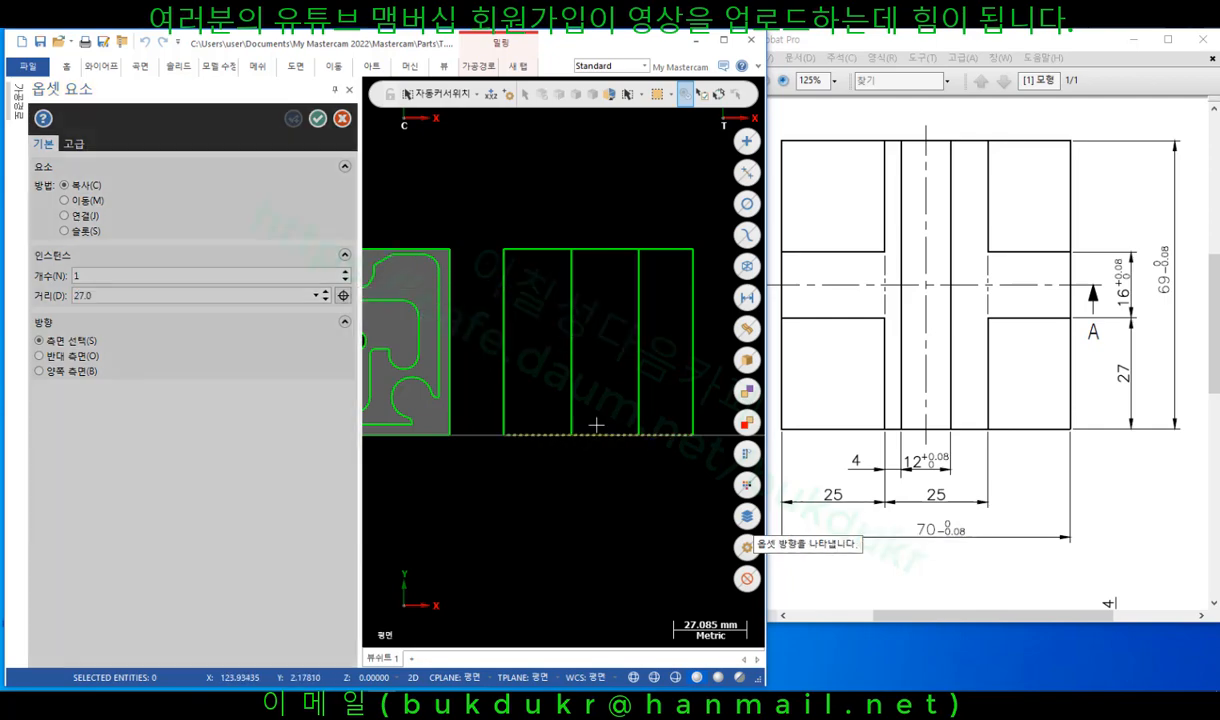
pyautogui.click(578, 360)
pyautogui.click(291, 117)
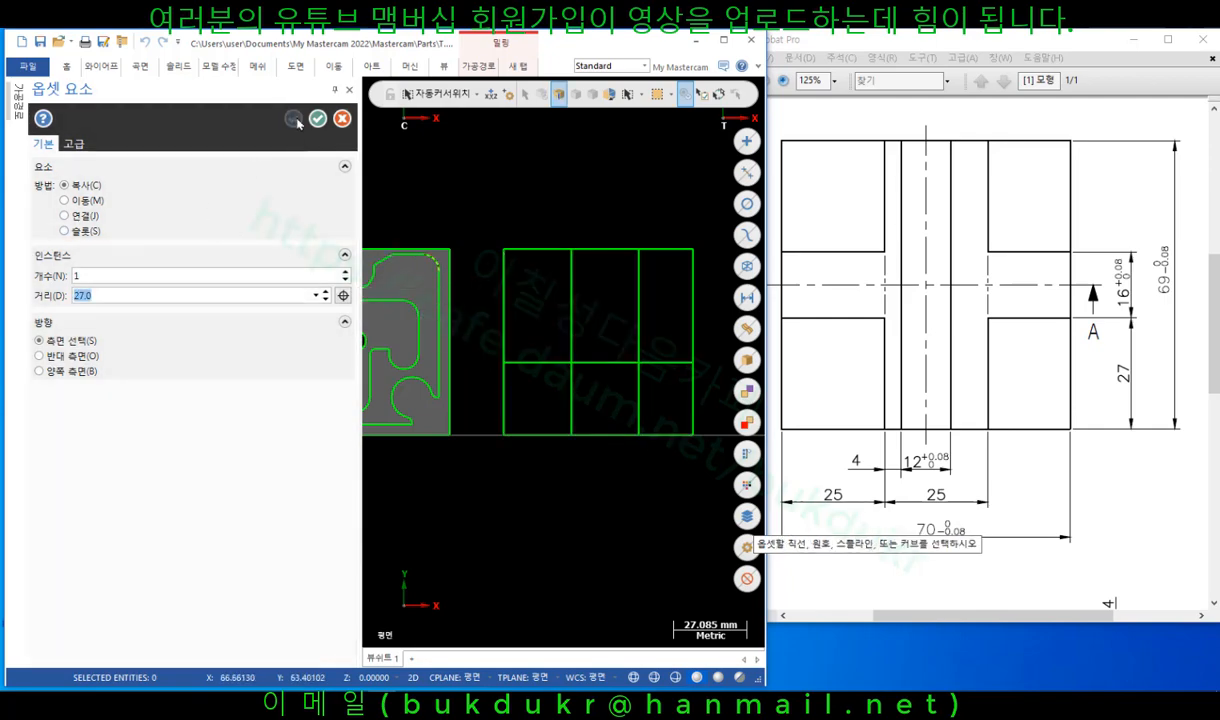
pyautogui.write('16')
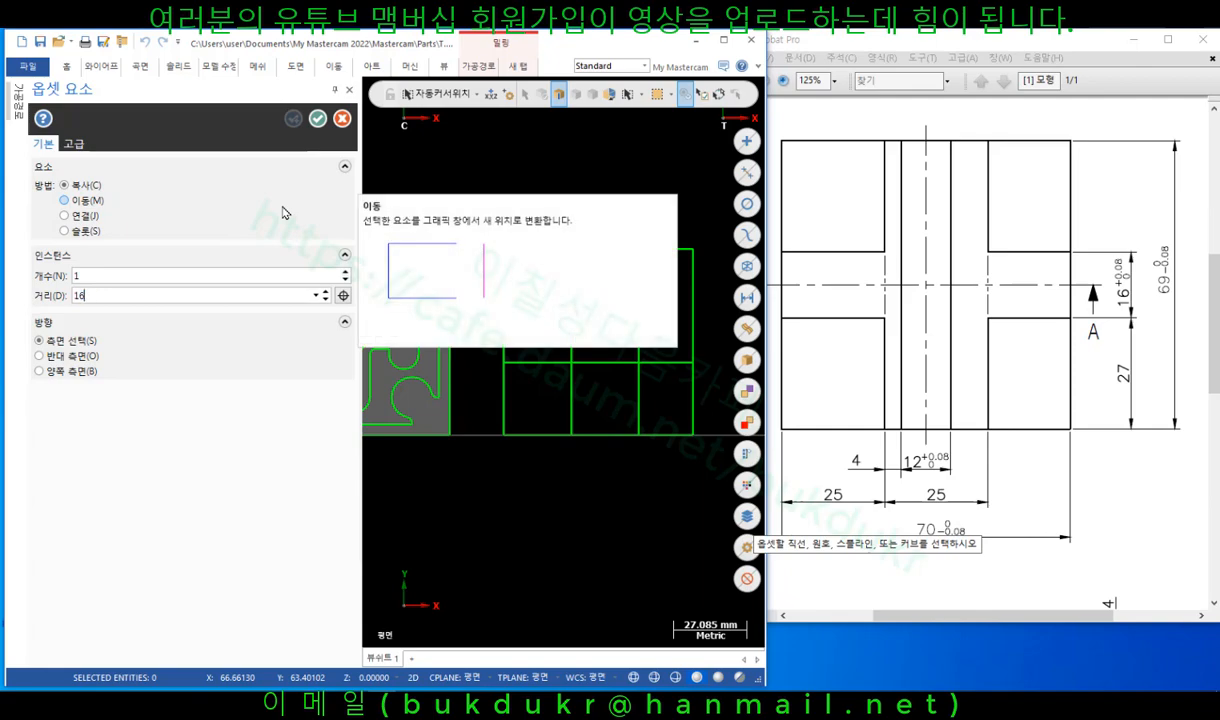
pyautogui.press('Return')
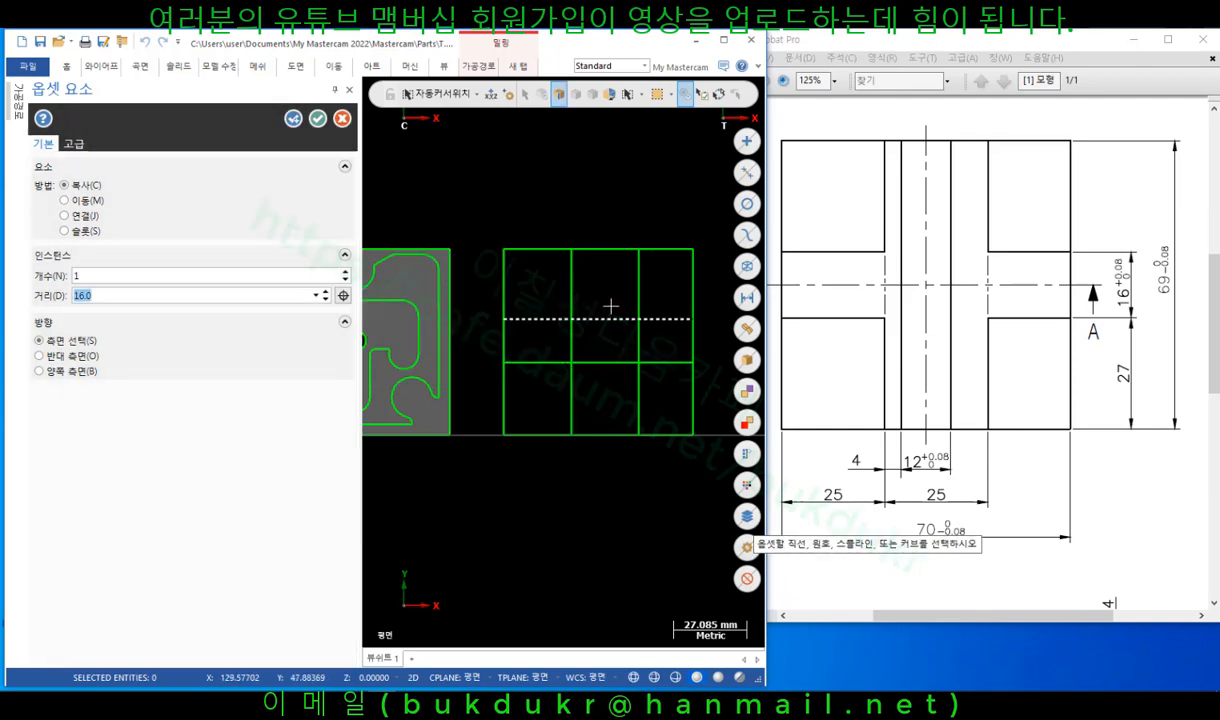
pyautogui.click(292, 118)
# Offset the first inner vertical line 4 mm to the right, and offset the resulting line 12 mm further right.
pyautogui.write('4')
pyautogui.click(571, 408)
pyautogui.click(596, 406)
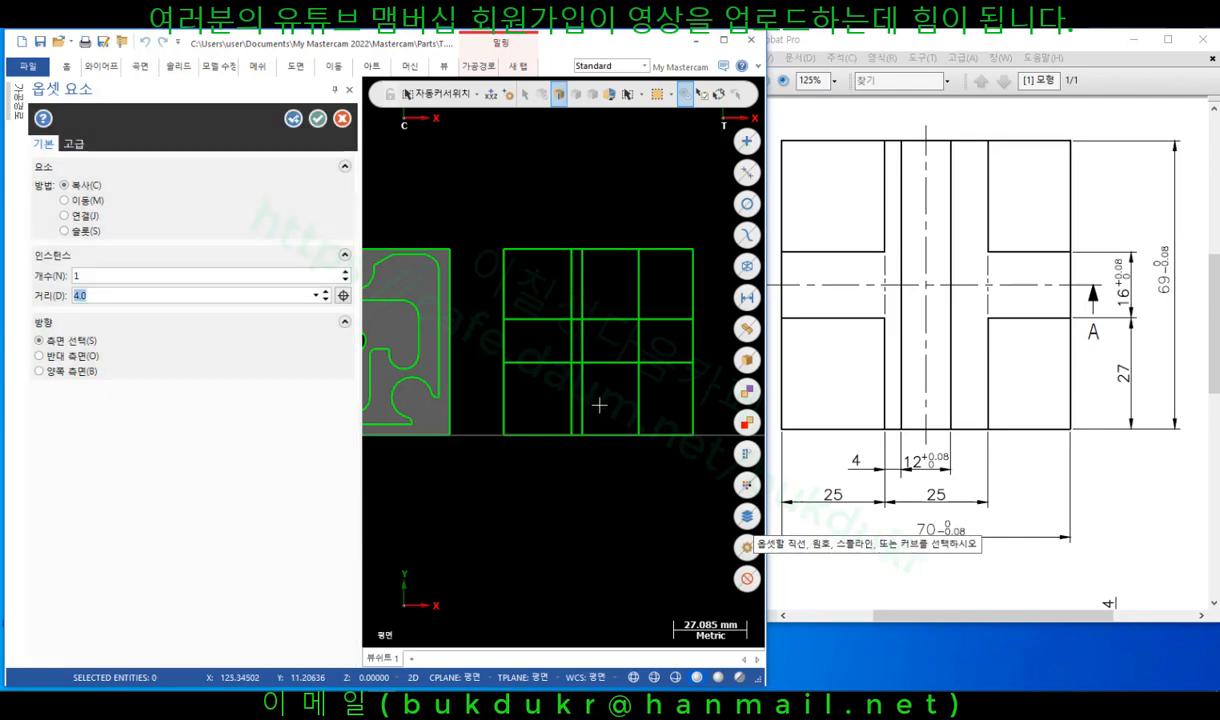
pyautogui.click(292, 118)
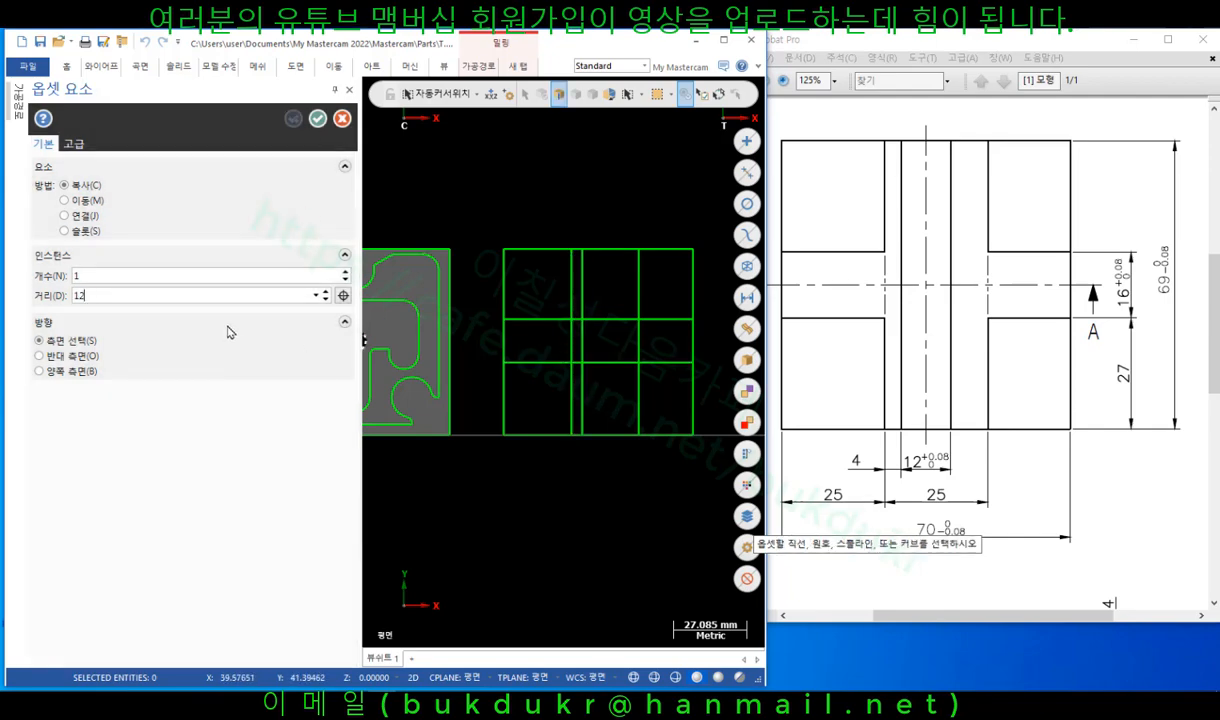
pyautogui.click(583, 398)
pyautogui.click(615, 398)
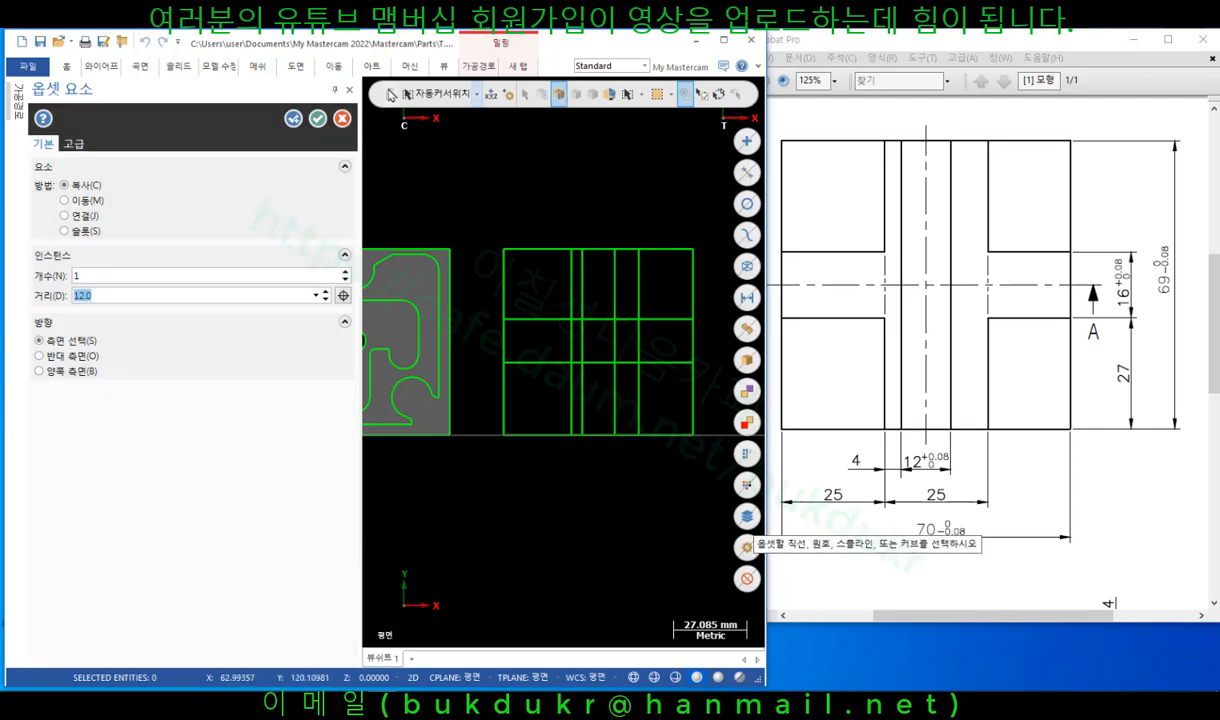
pyautogui.click(317, 118)
# Break all lines of the copied outline and its inner grid at their intersections.
pyautogui.scroll(2, 444, 356)
pyautogui.scroll(1, 444, 356)
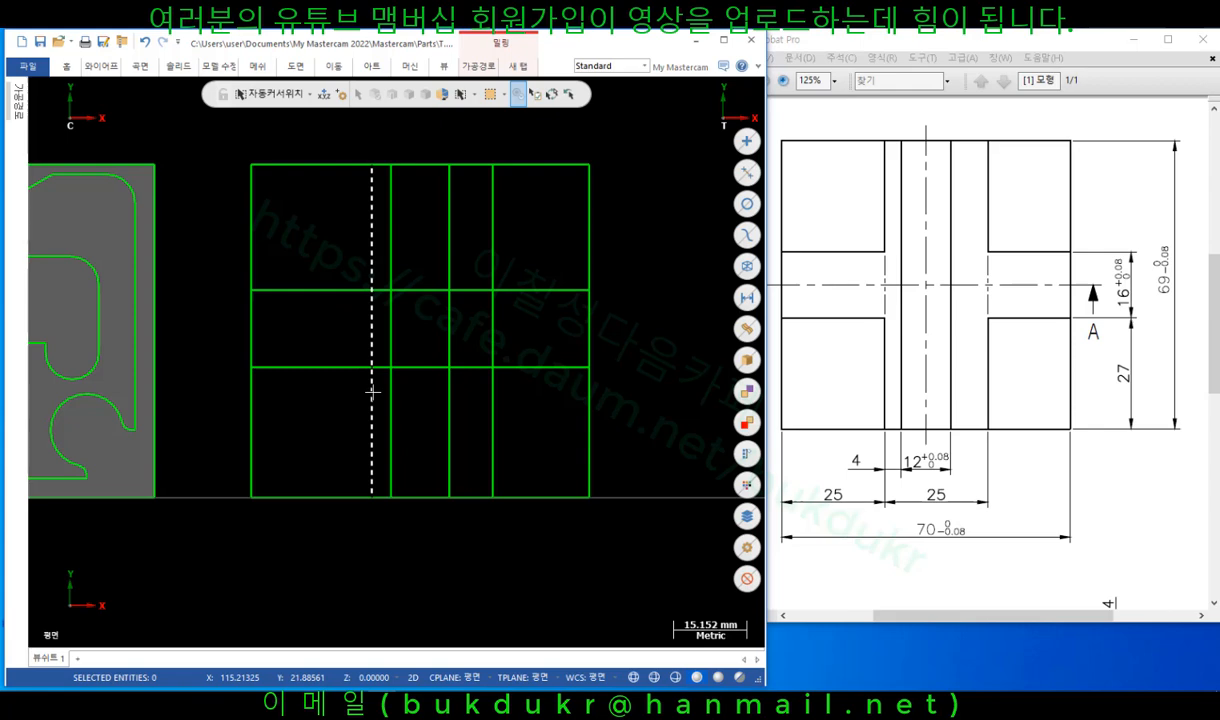
pyautogui.scroll(-1, 632, 314)
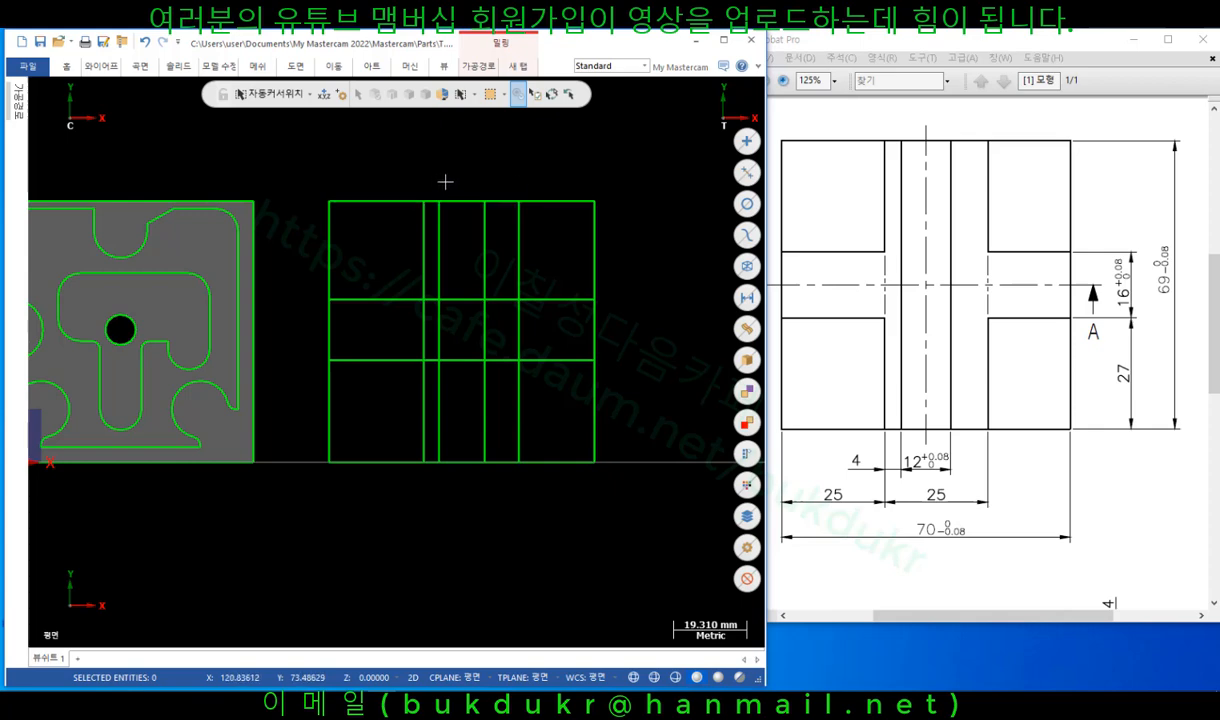
pyautogui.moveTo(285, 156); pyautogui.dragTo(628, 535)
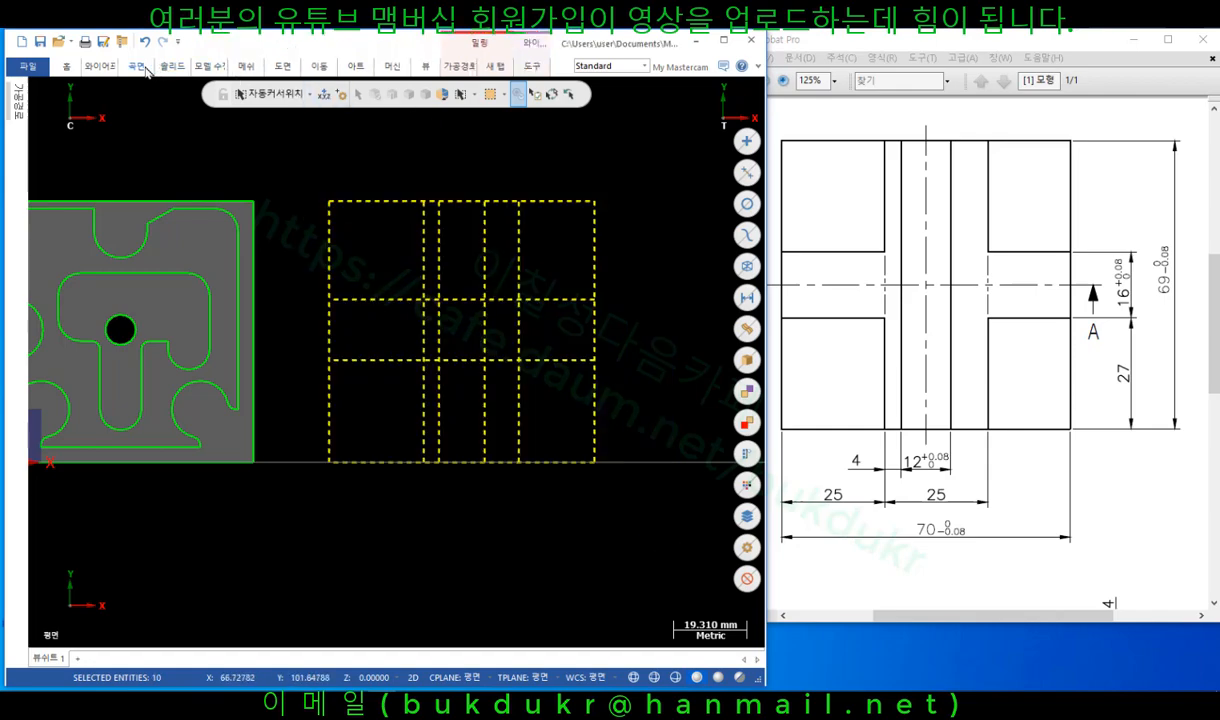
pyautogui.click(101, 67)
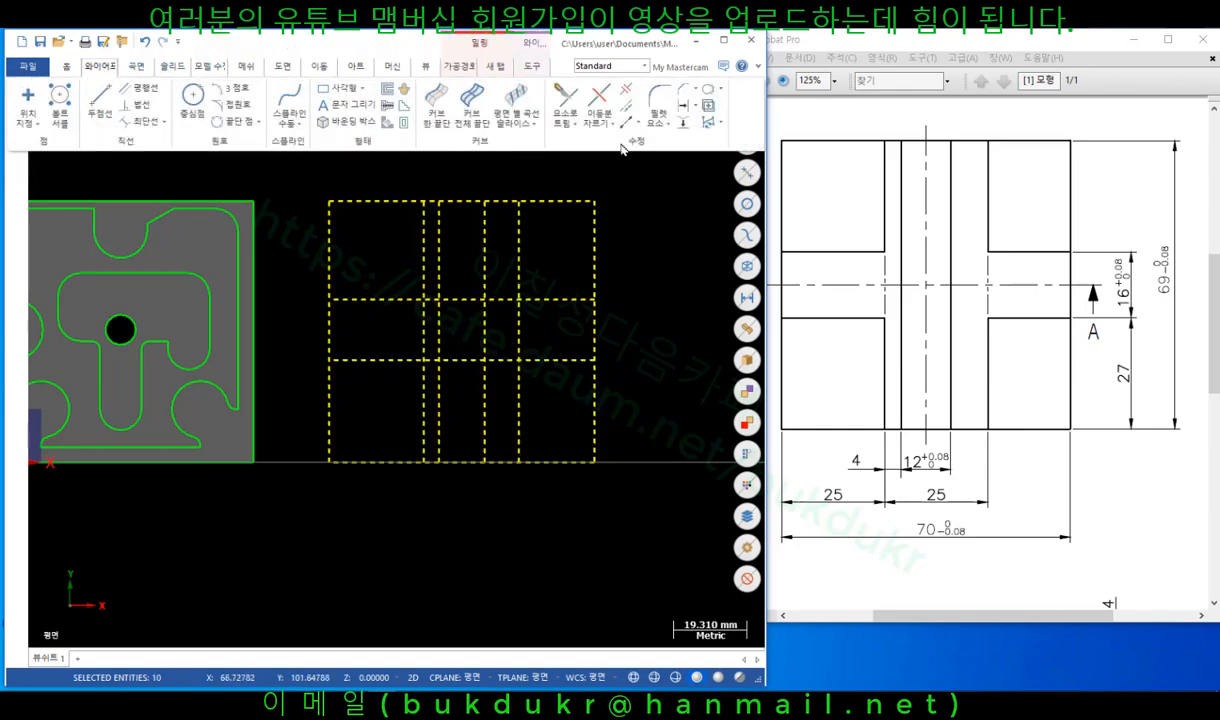
pyautogui.click(595, 120)
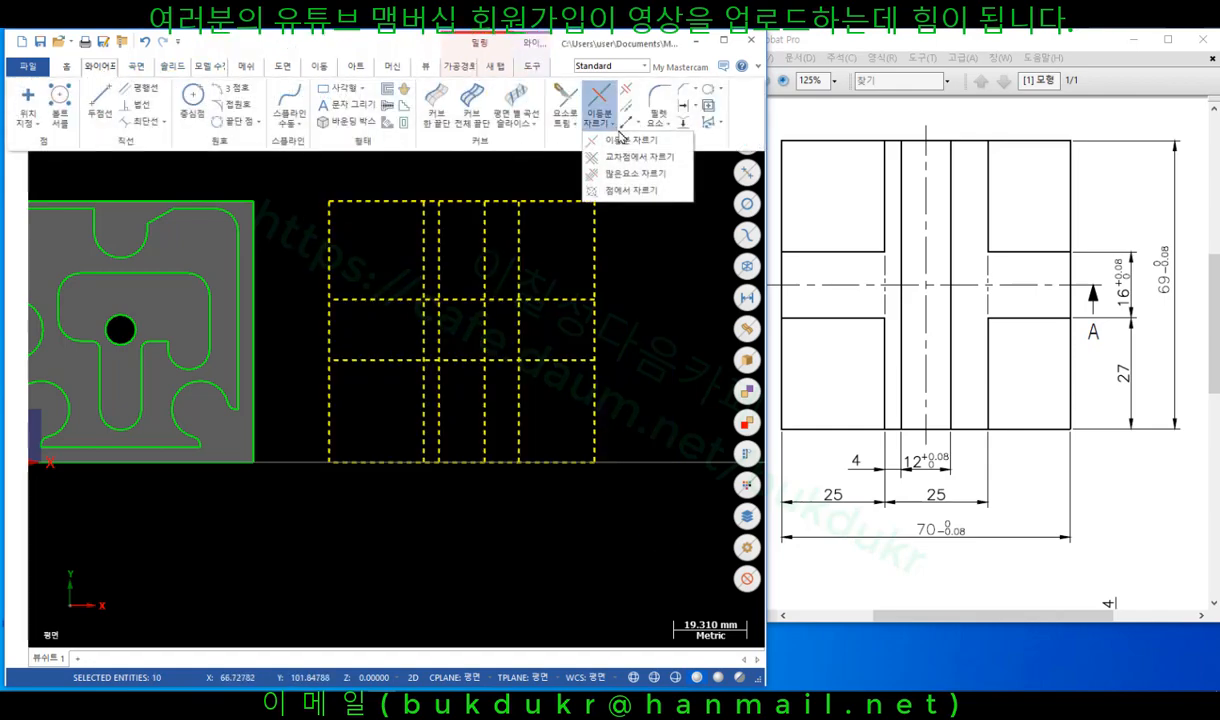
pyautogui.click(625, 157)
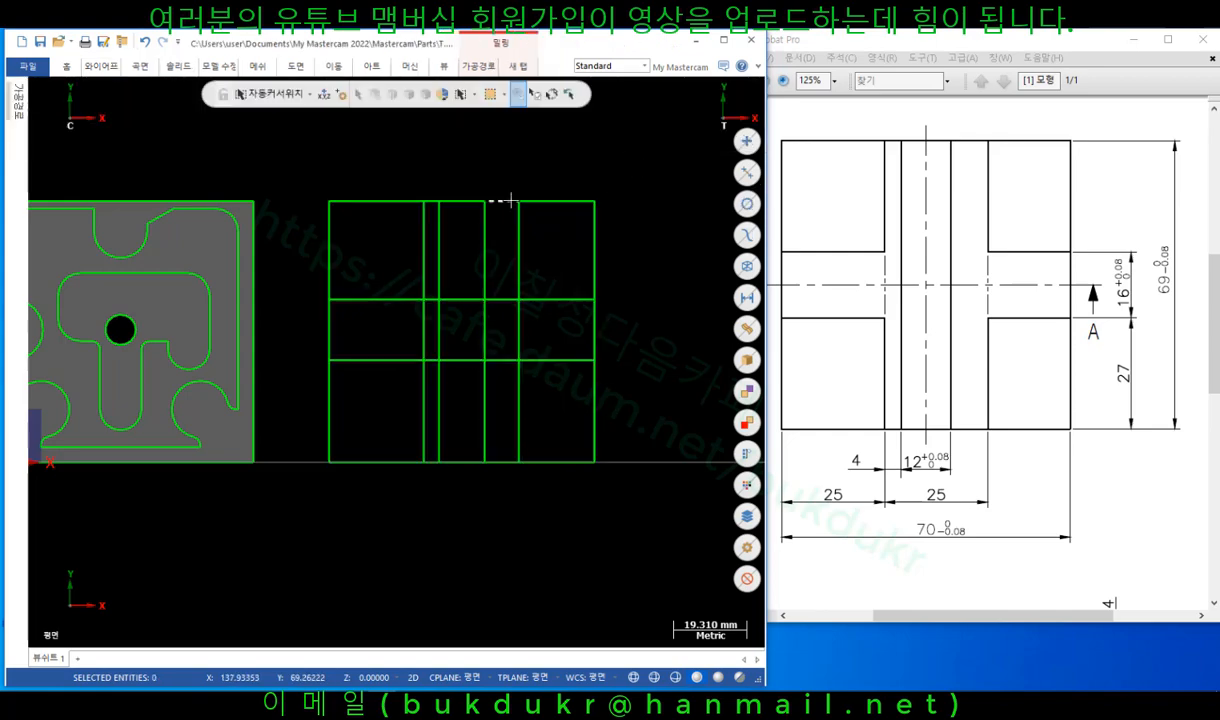
# Place 1-2.pdf beside 1-1.pdf, compare the plate's section B-B with the slot layout, and minimise 1-2.pdf.
pyautogui.scroll(-3, 520, 300)
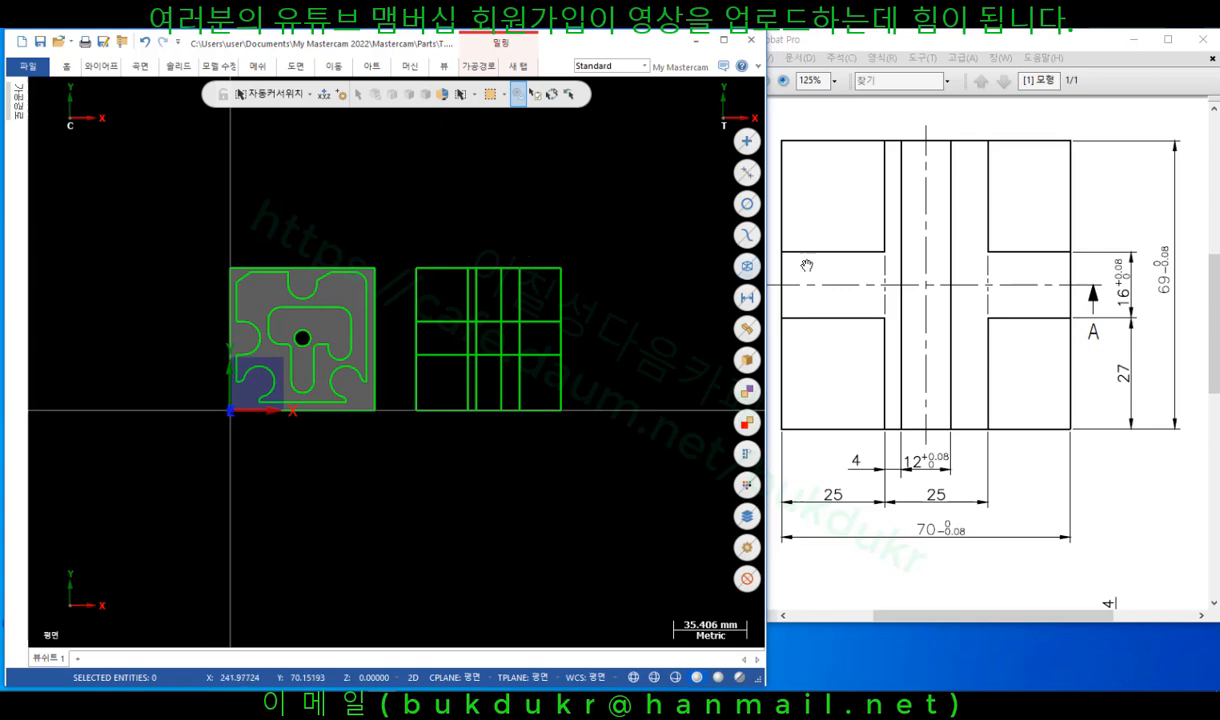
pyautogui.click(980, 346)
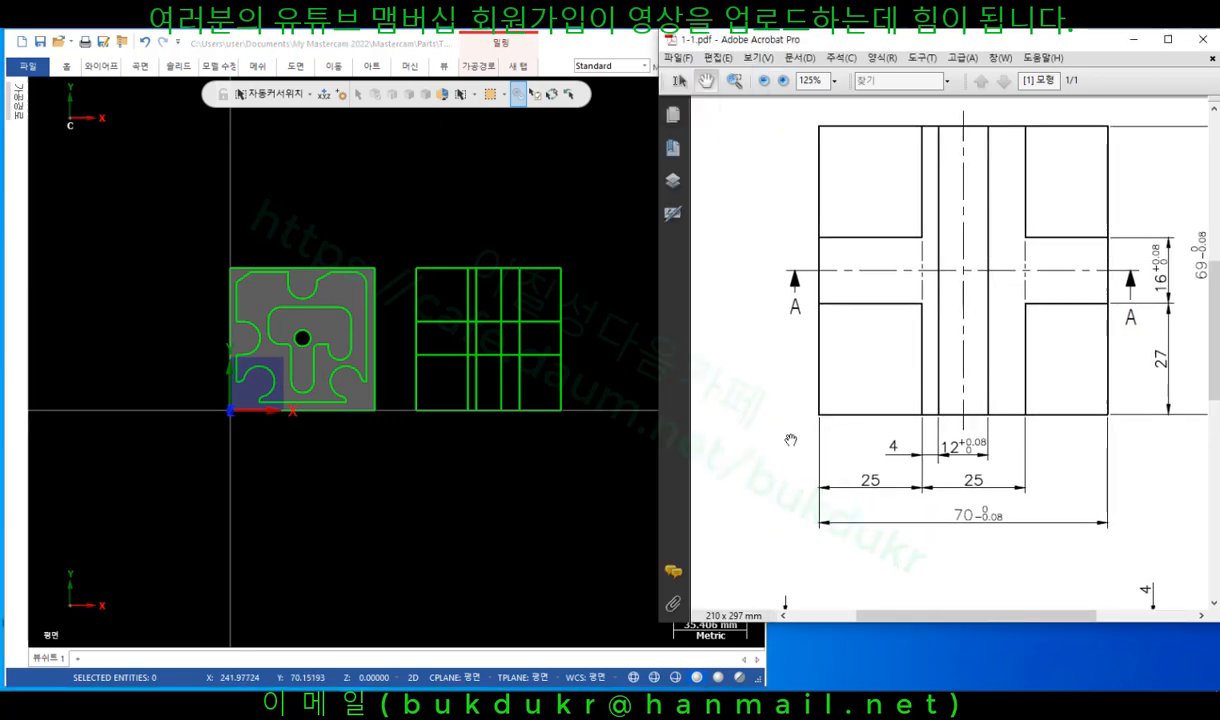
pyautogui.moveTo(352, 705)
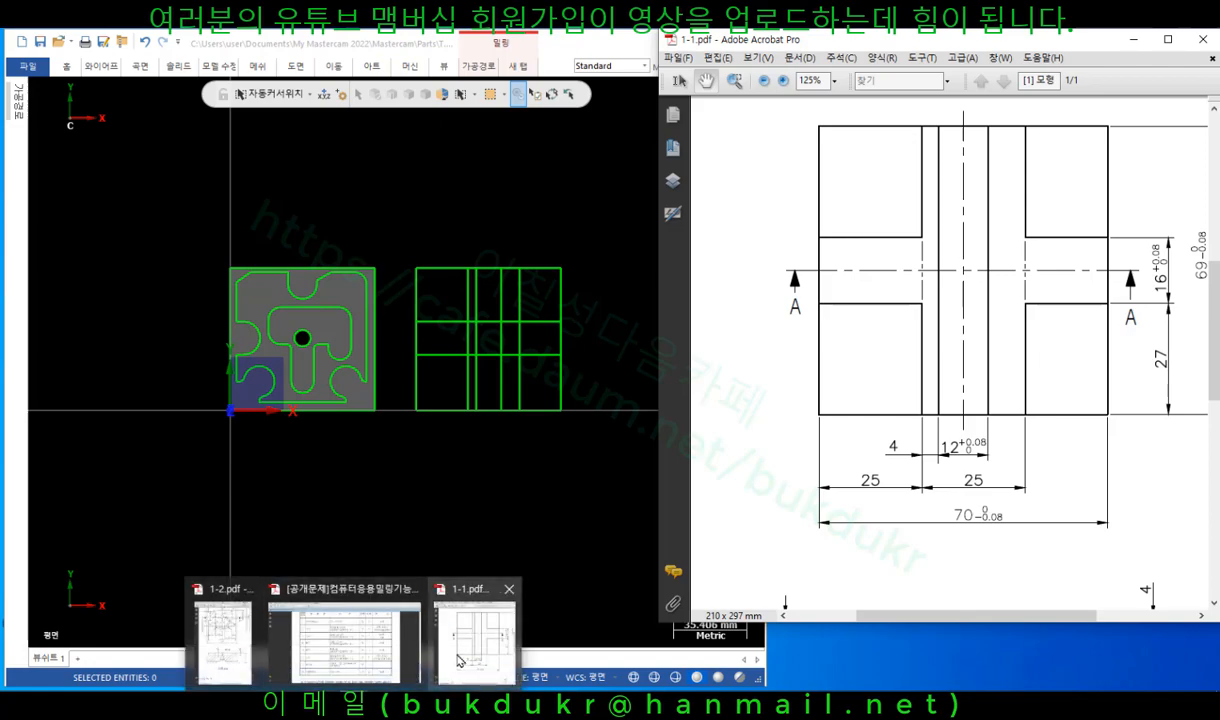
pyautogui.click(230, 640)
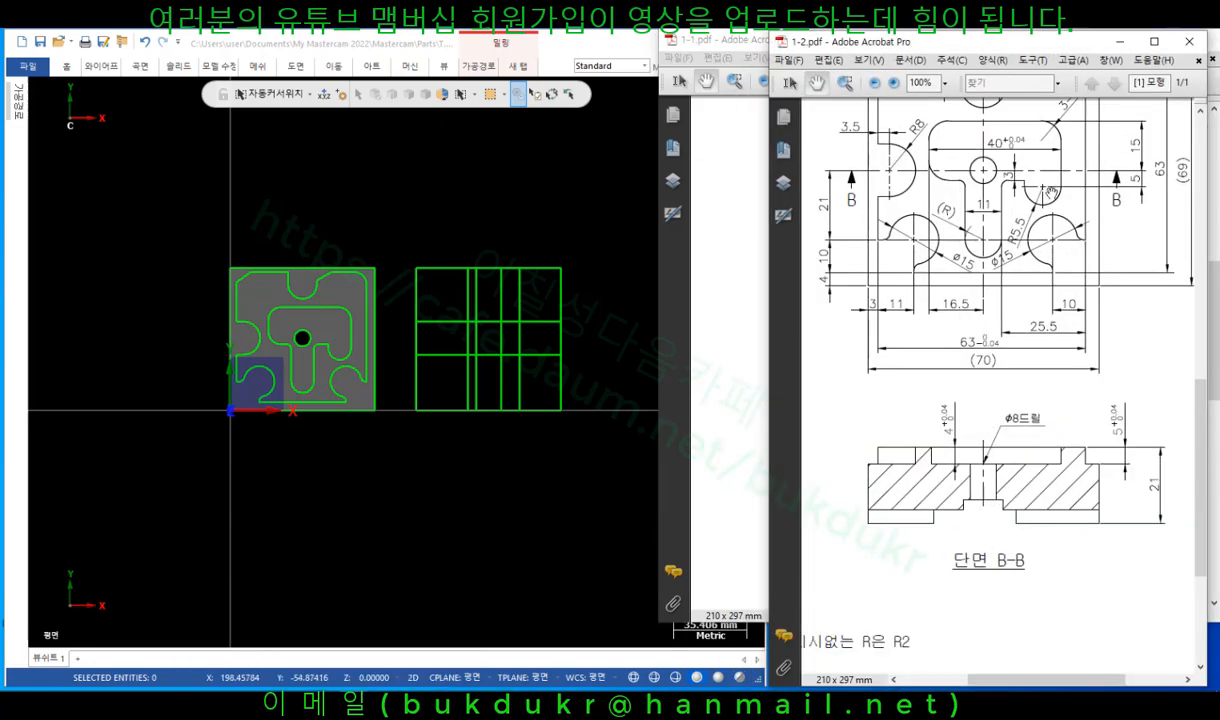
pyautogui.moveTo(1082, 50); pyautogui.dragTo(510, 55)
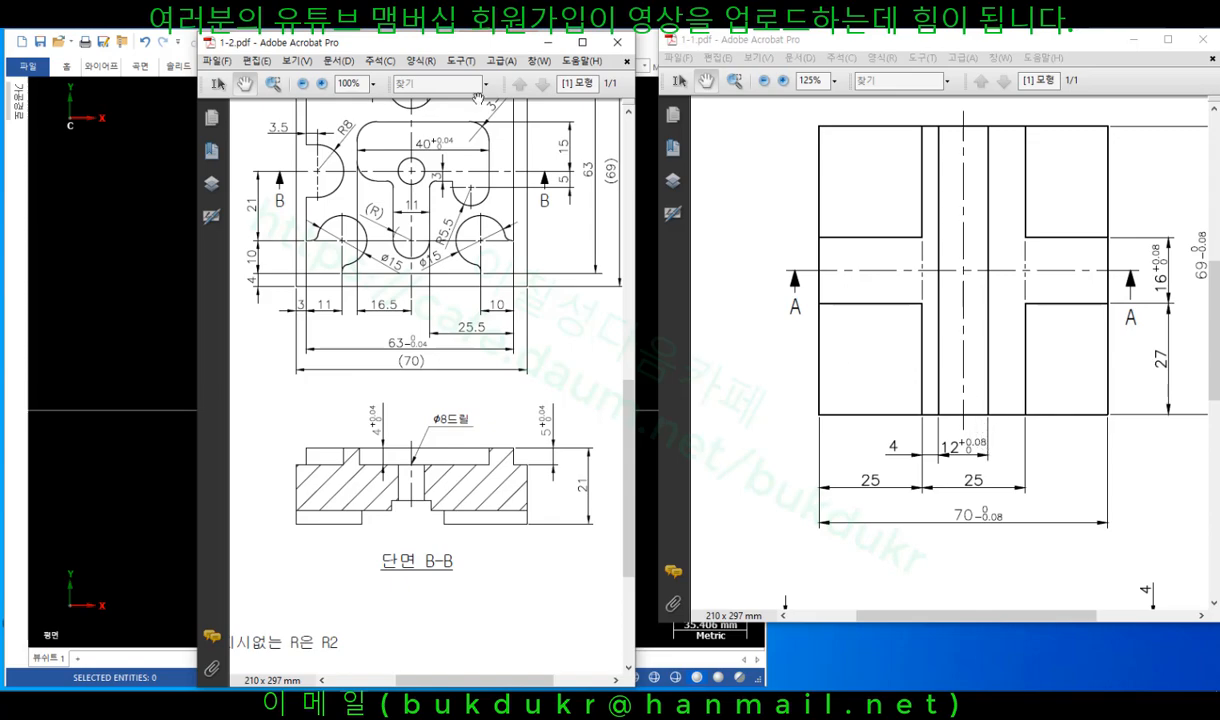
pyautogui.click(546, 43)
# Mirror the whole slot wireframe about the Y-axis direction through its right edge, at X offset 160.
pyautogui.moveTo(558, 245); pyautogui.dragTo(313, 575)
pyautogui.scroll(-1, 669, 334)
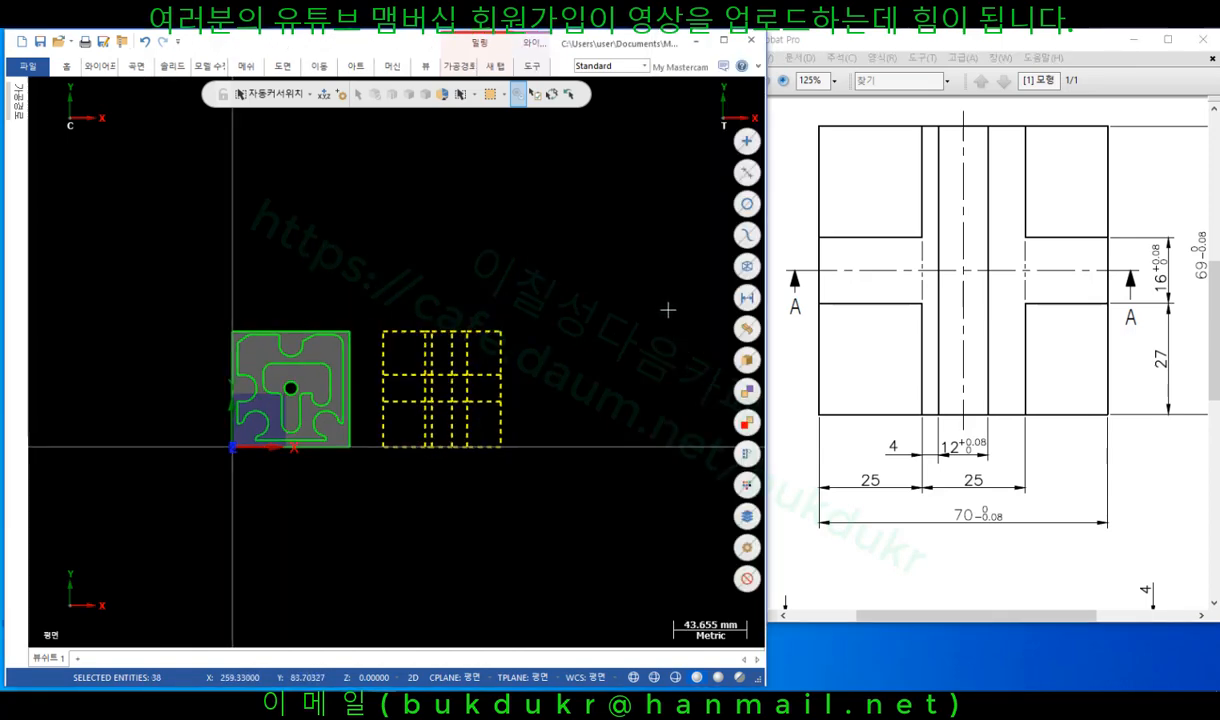
pyautogui.click(319, 66)
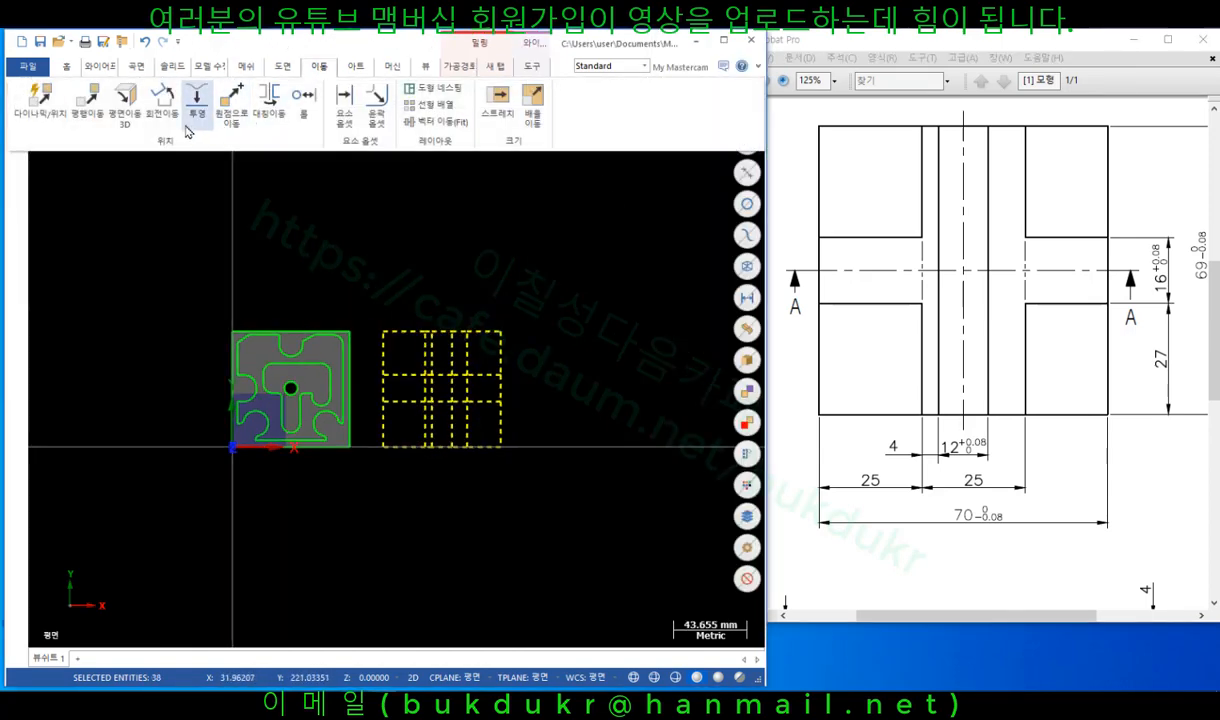
pyautogui.click(268, 100)
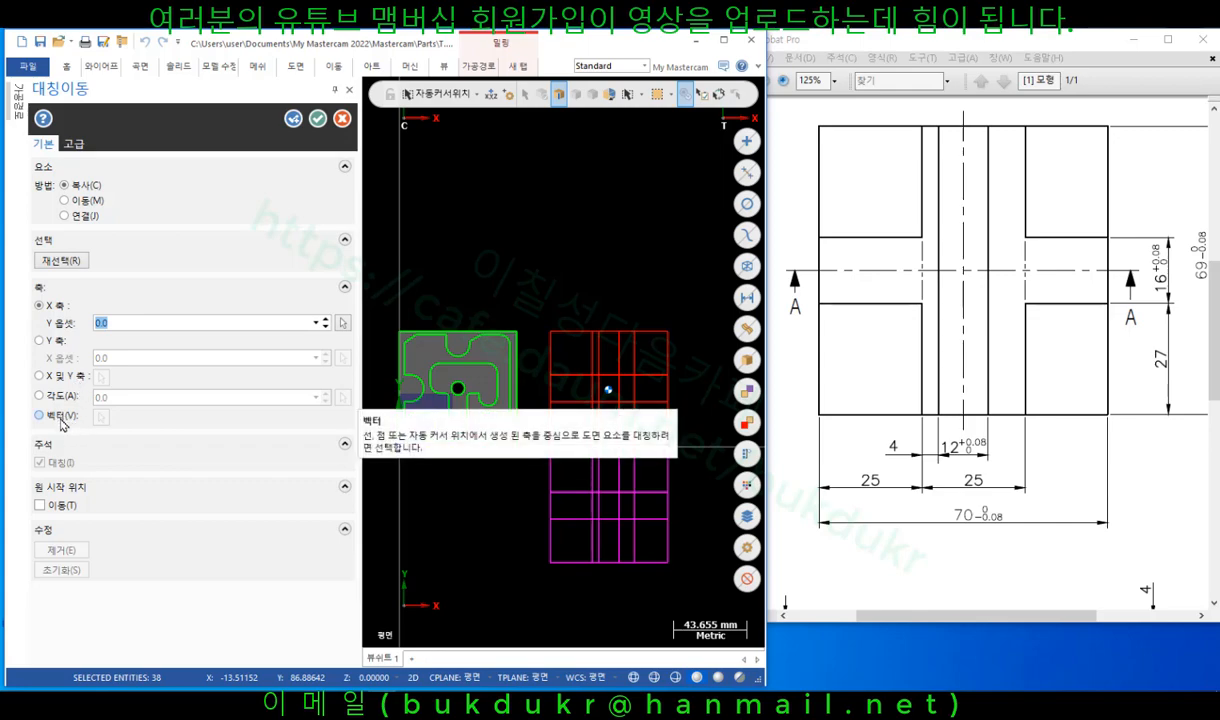
pyautogui.click(40, 341)
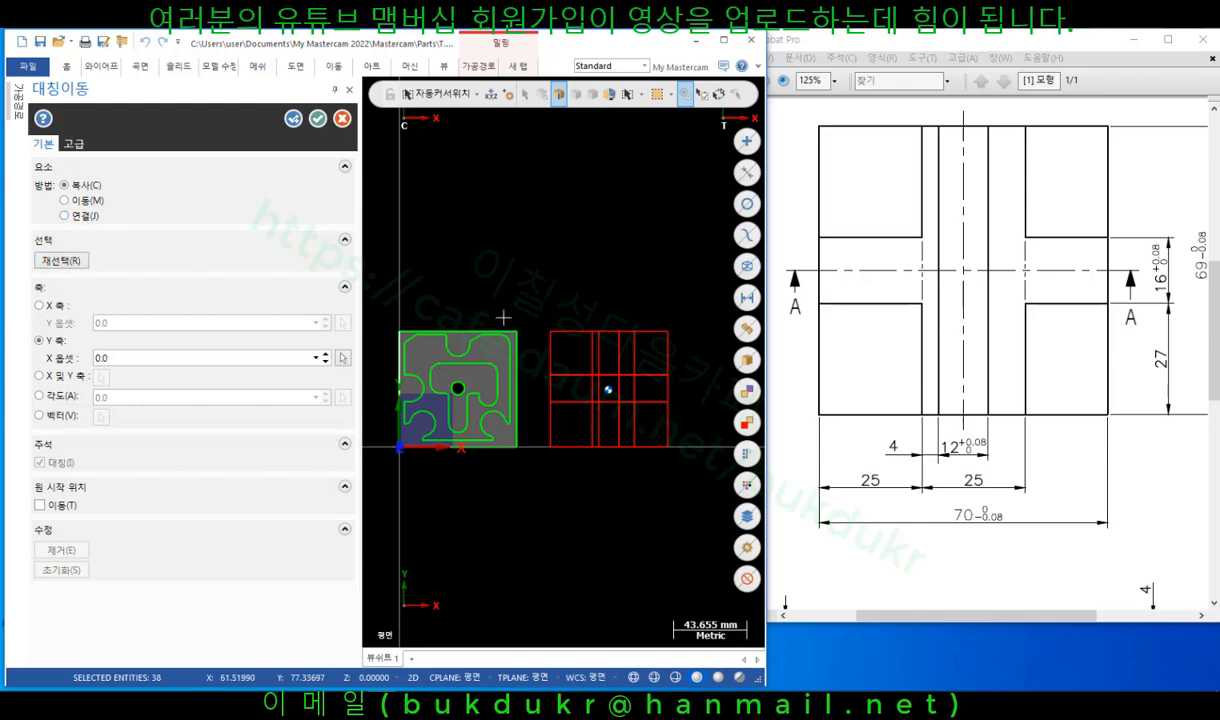
pyautogui.scroll(3, 670, 352)
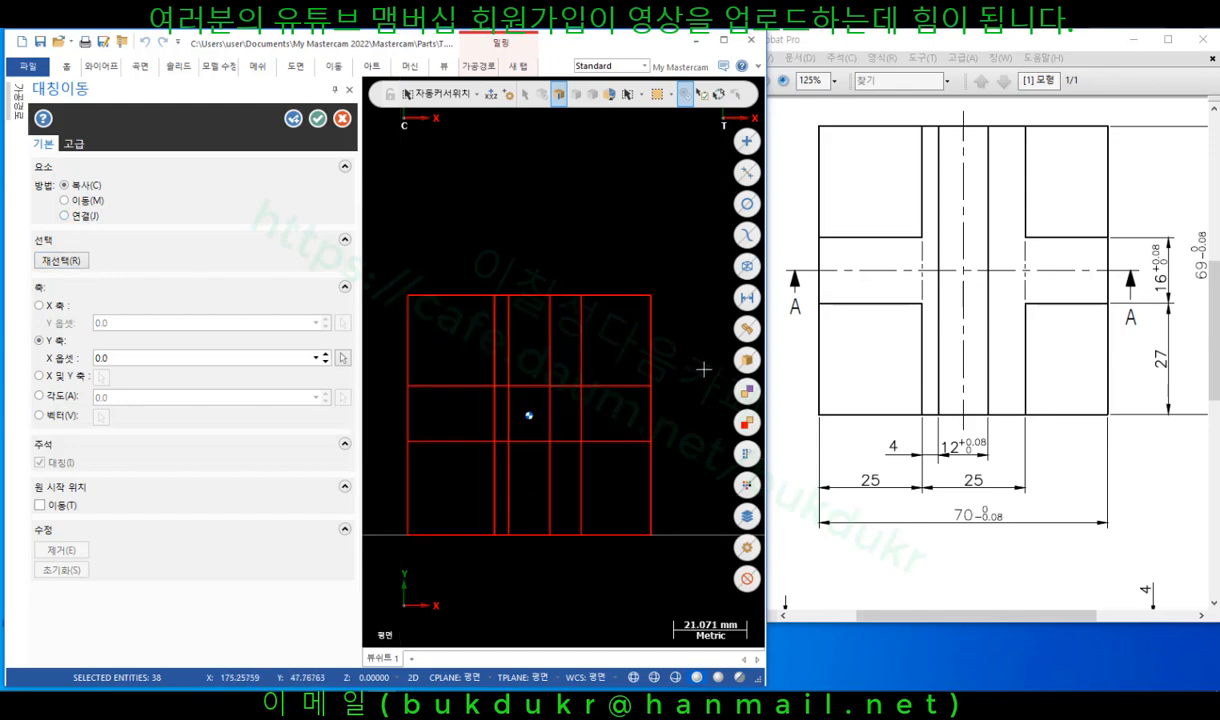
pyautogui.scroll(-2, 667, 270)
pyautogui.scroll(-3, 667, 270)
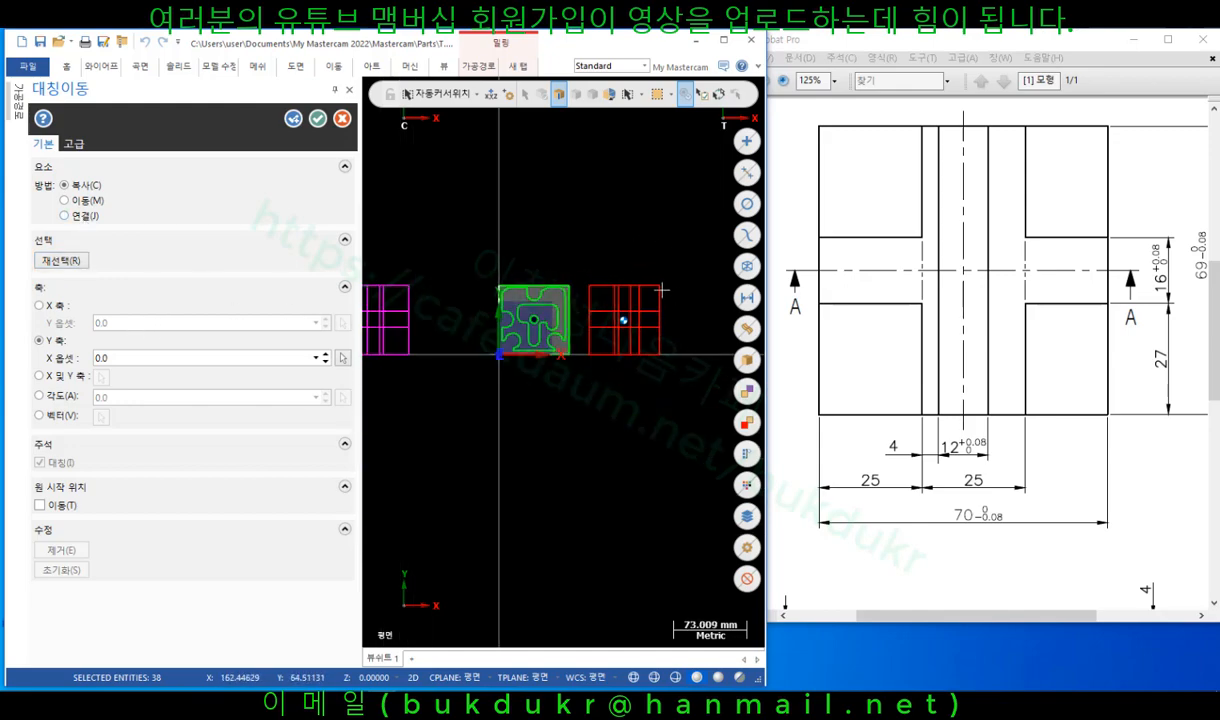
pyautogui.scroll(4, 683, 321)
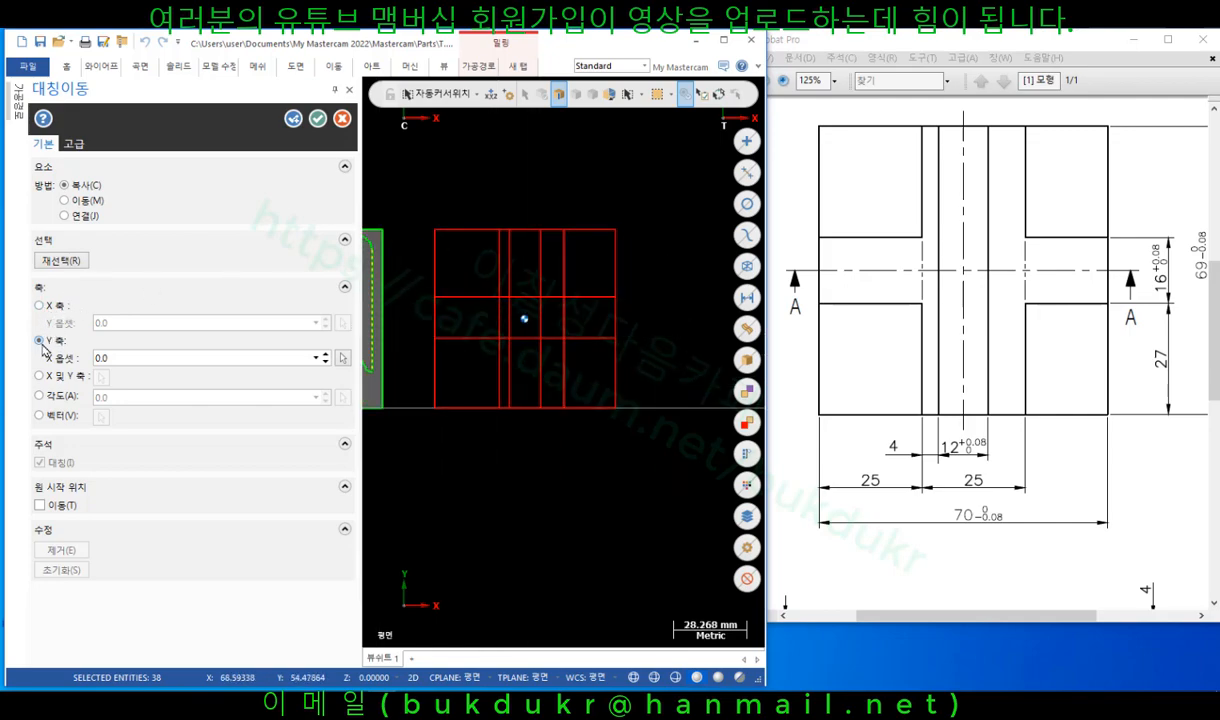
pyautogui.click(343, 357)
pyautogui.click(614, 310)
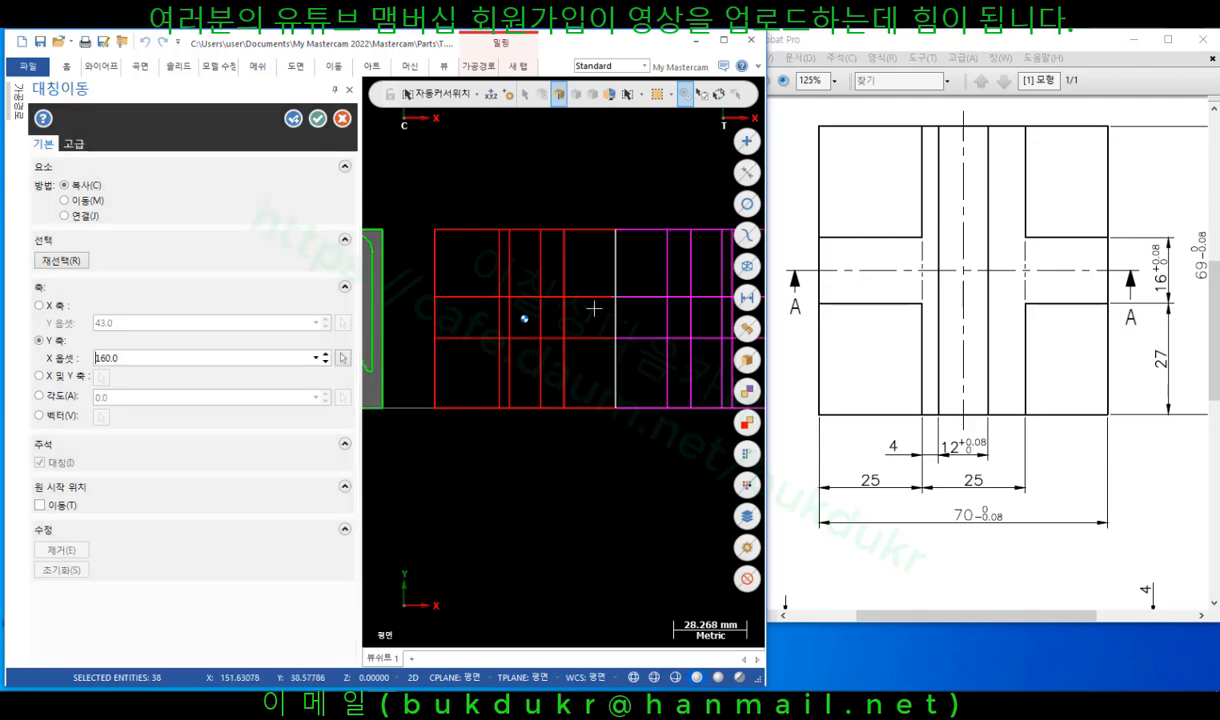
# Set the mirror method to move instead of copy and accept the mirrored slot wireframe.
pyautogui.scroll(-3, 482, 292)
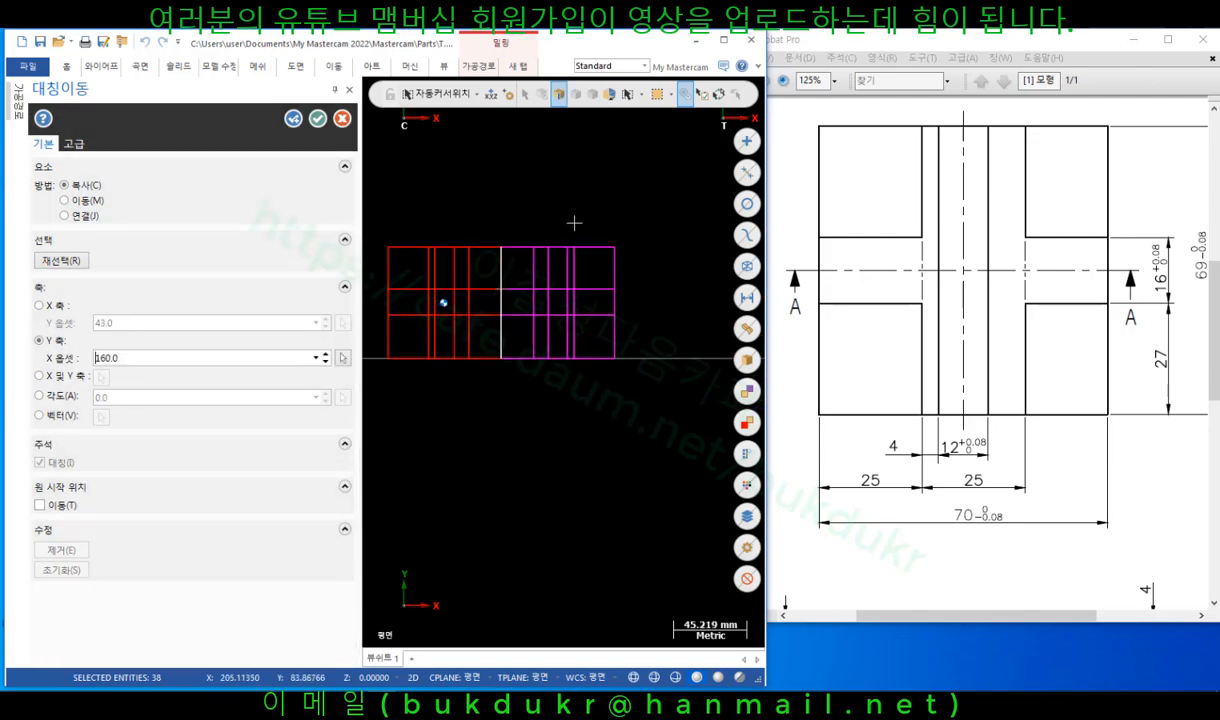
pyautogui.click(66, 201)
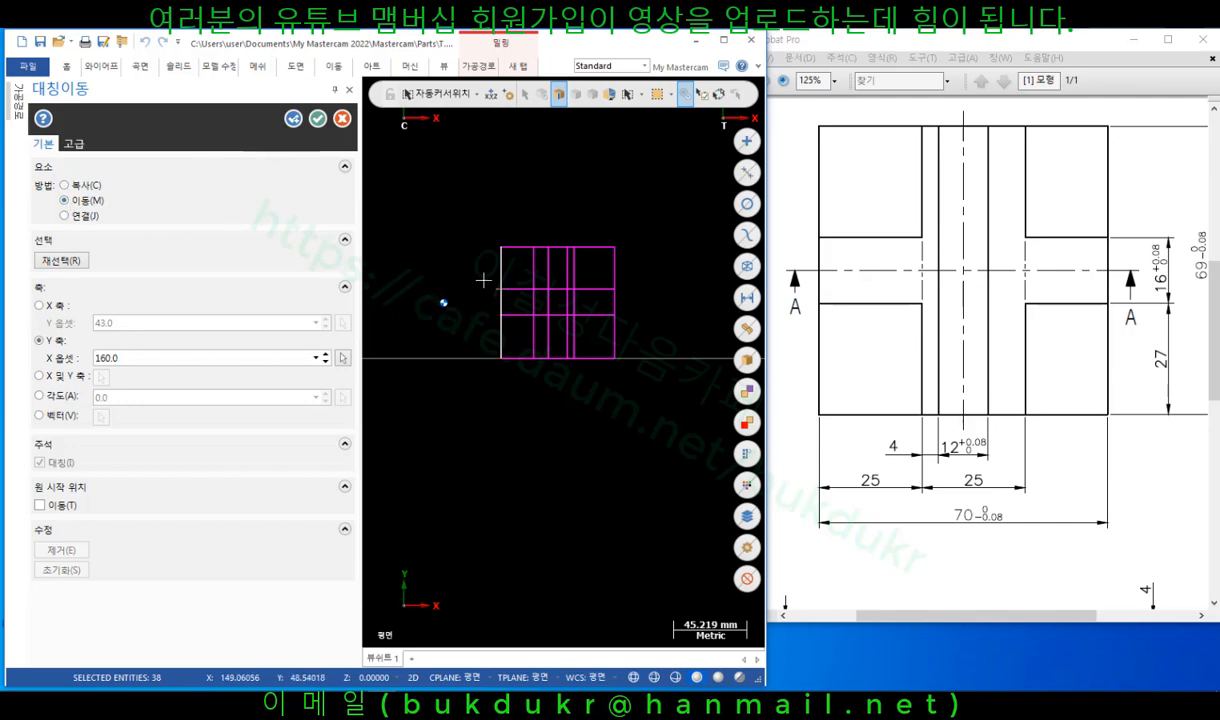
pyautogui.scroll(2, 534, 245)
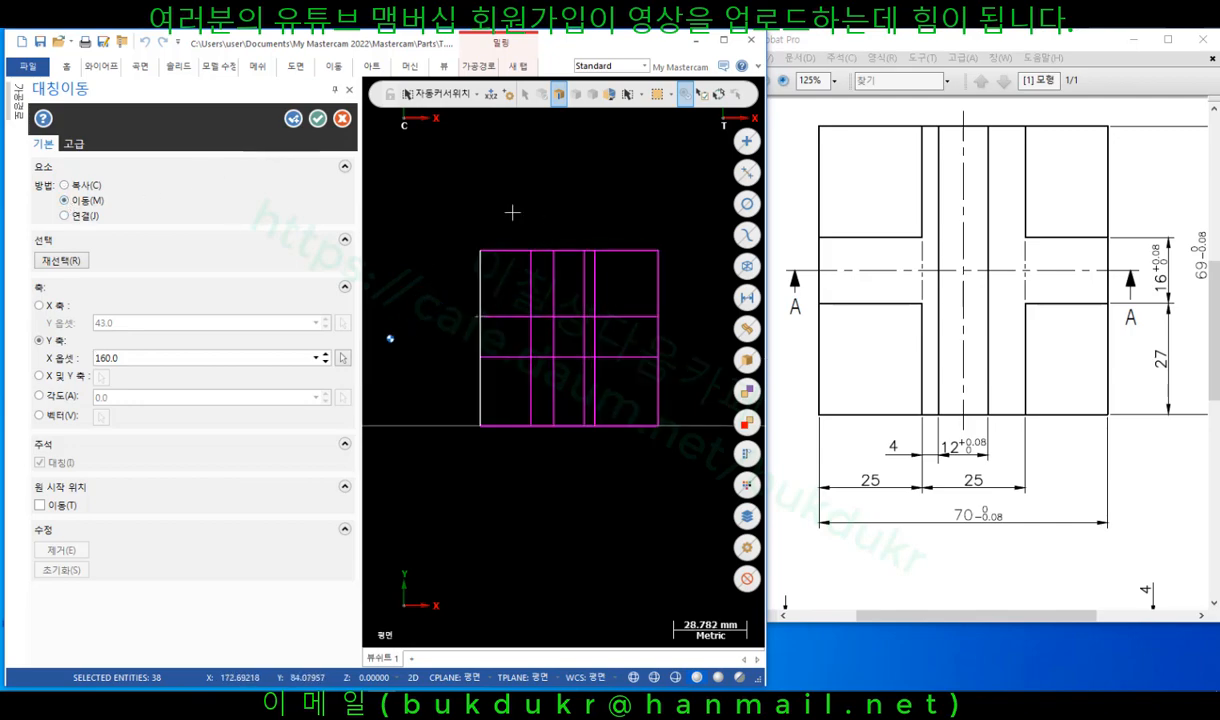
pyautogui.click(317, 118)
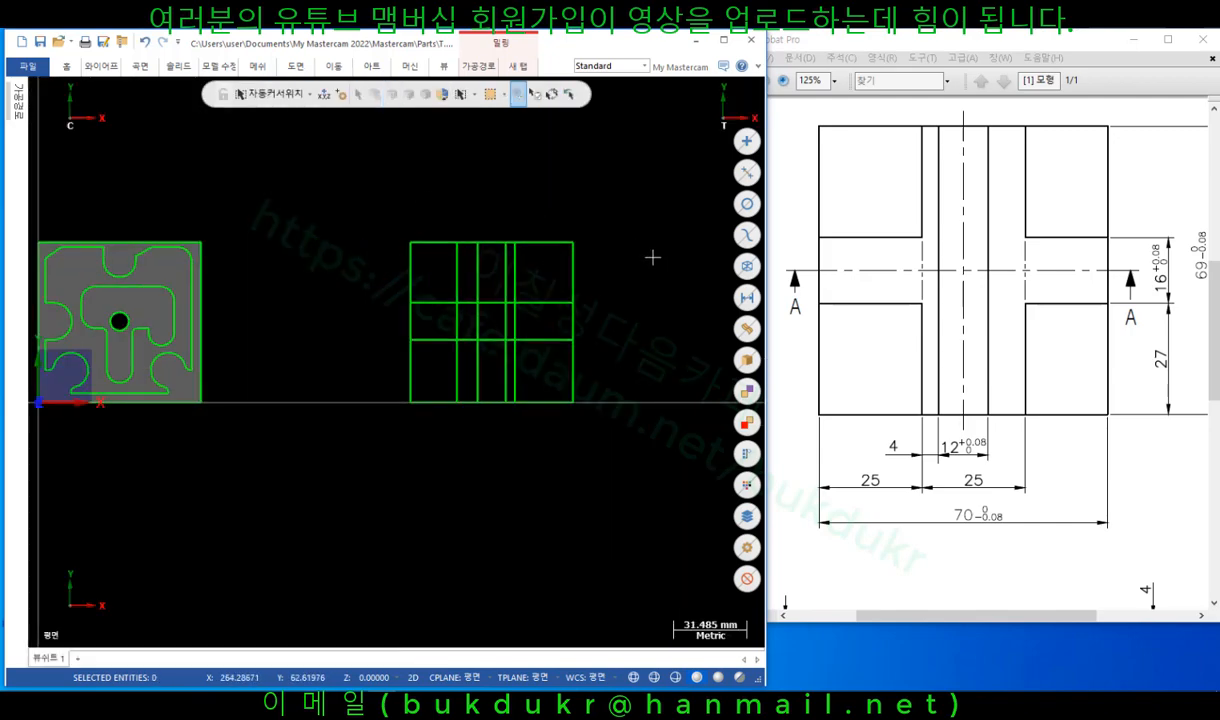
# Select the whole mirrored slot wireframe in a tilted view and start a Dynamic move on it.
pyautogui.scroll(-2, 638, 249)
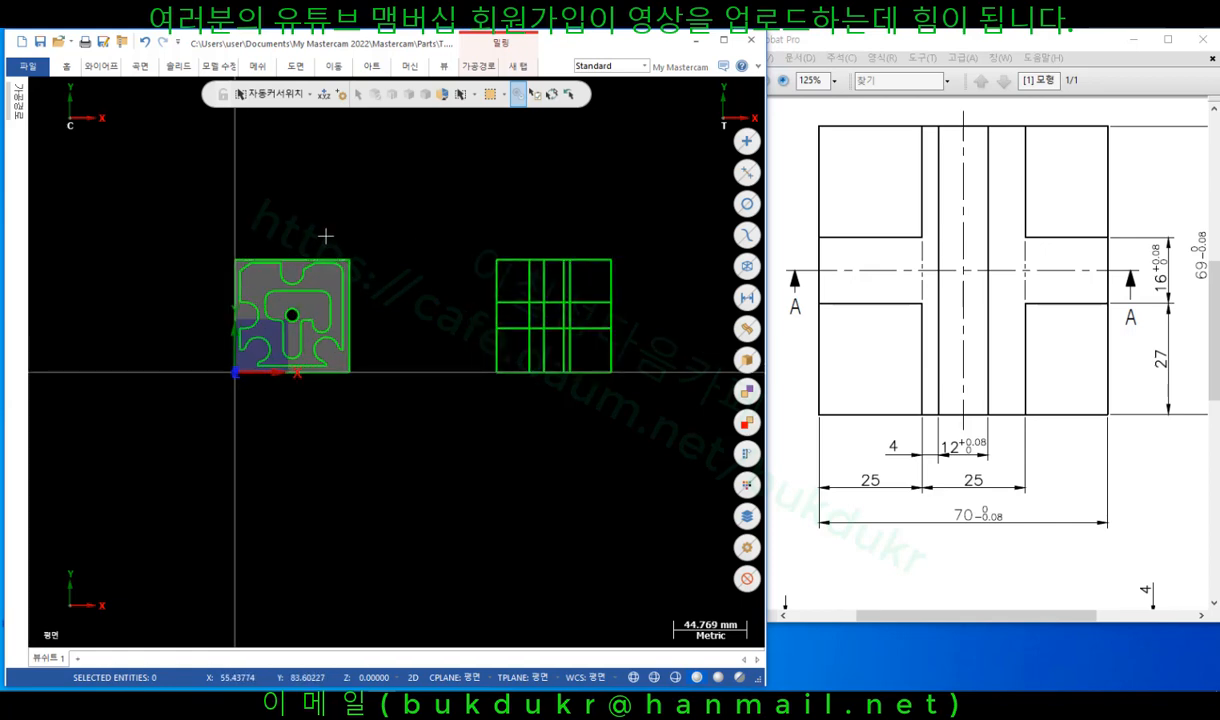
pyautogui.moveTo(338, 234); pyautogui.dragTo(342, 150, button='middle')
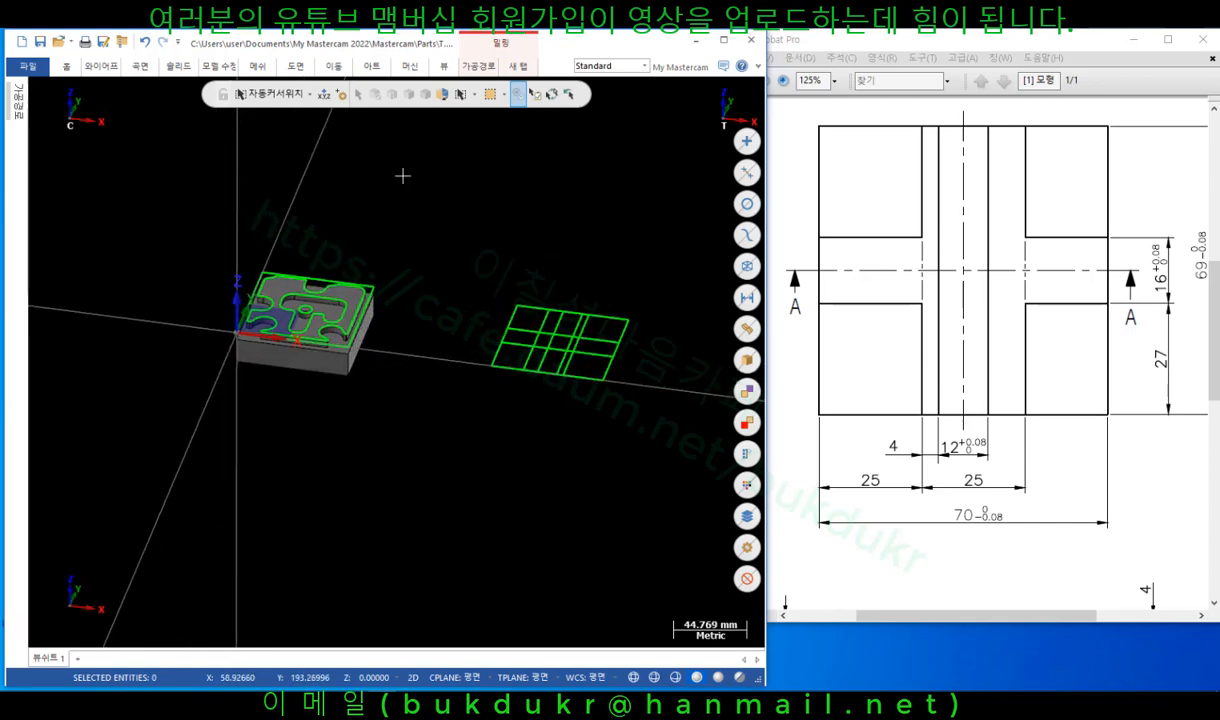
pyautogui.scroll(1, 588, 265)
pyautogui.moveTo(676, 274); pyautogui.dragTo(463, 517)
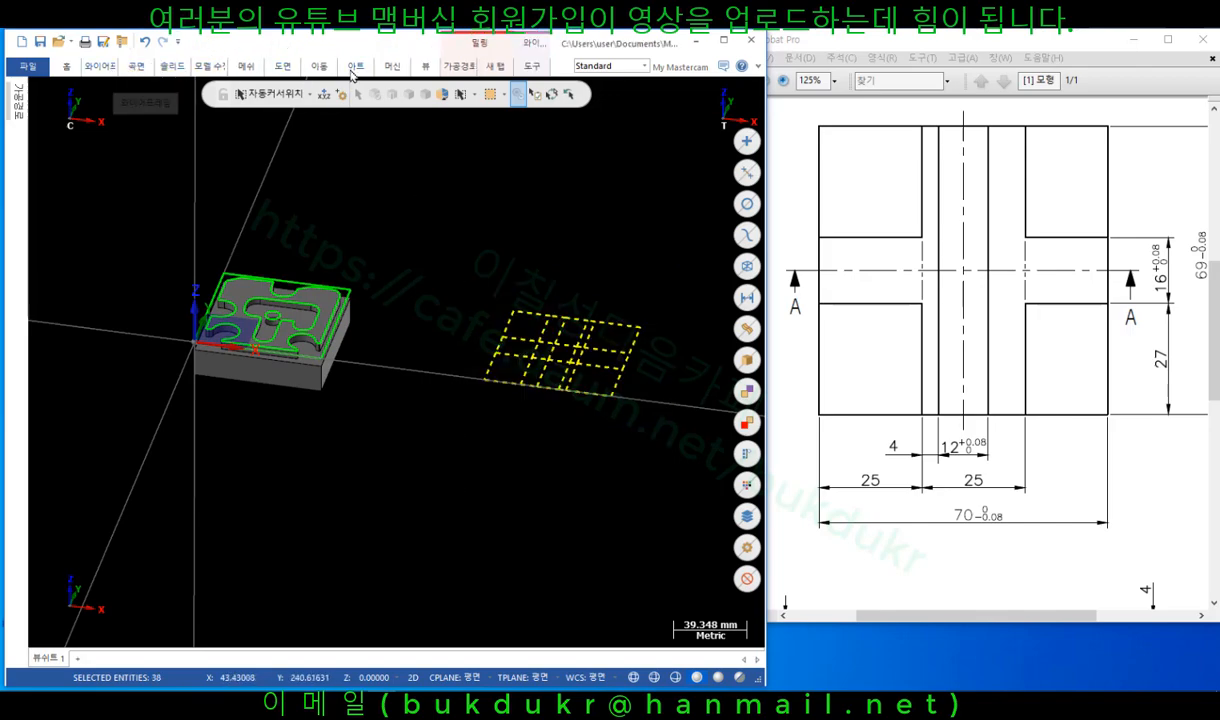
pyautogui.click(315, 67)
pyautogui.click(60, 110)
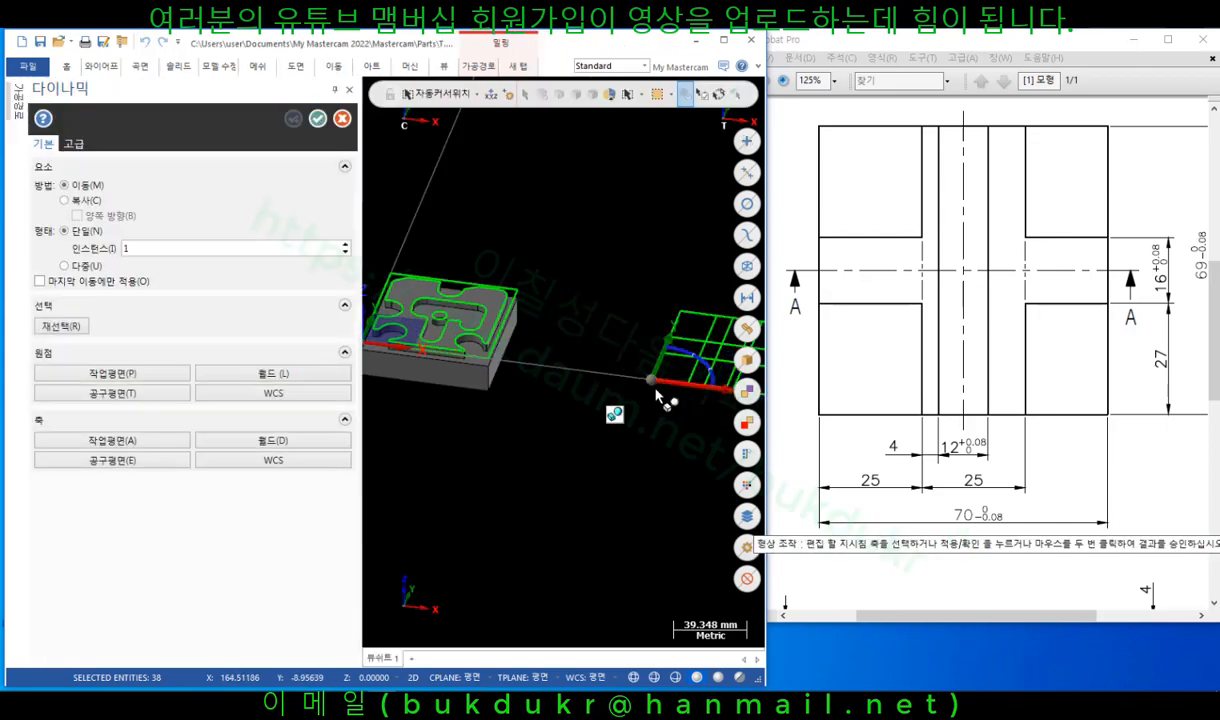
pyautogui.scroll(-2, 653, 382)
pyautogui.scroll(10, 480, 420)
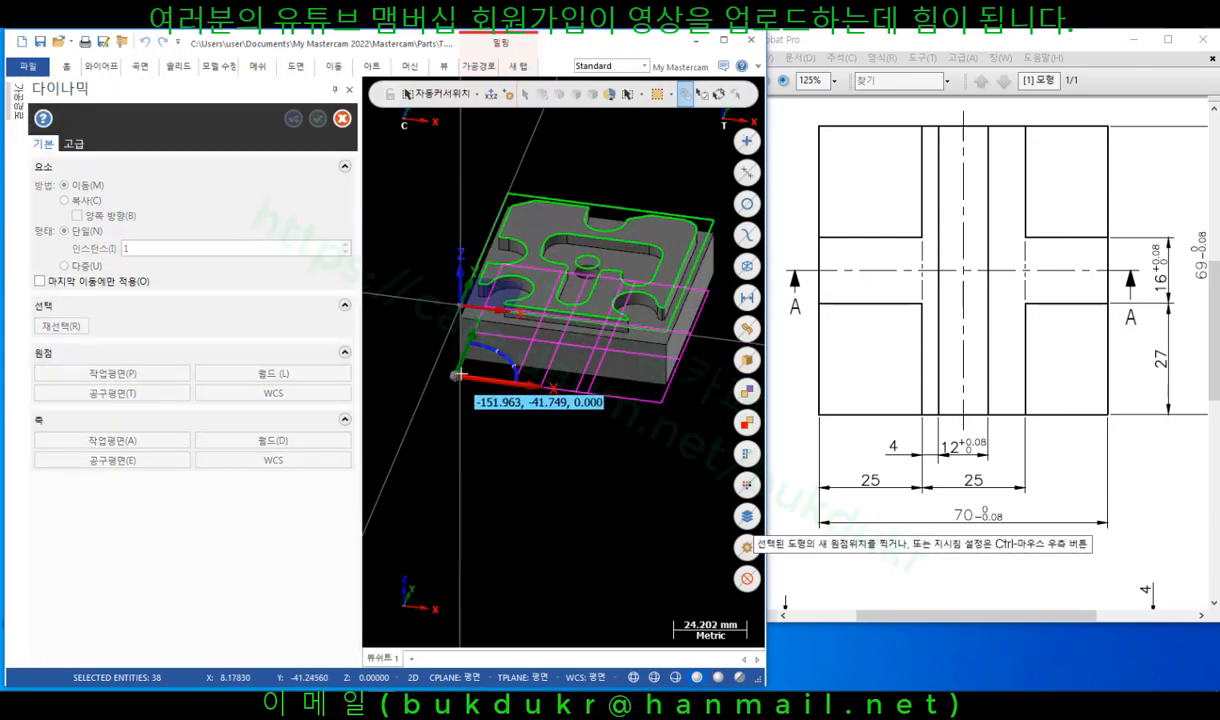
pyautogui.click(447, 344)
pyautogui.click(441, 344)
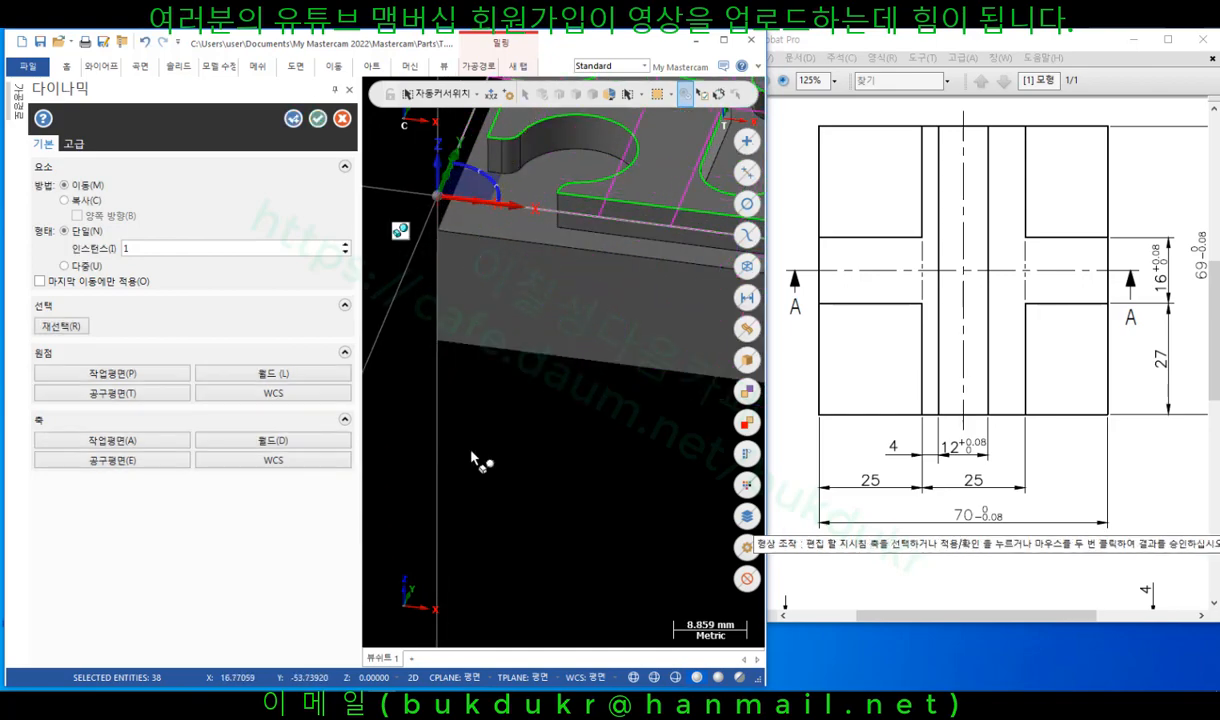
pyautogui.scroll(-2, 490, 452)
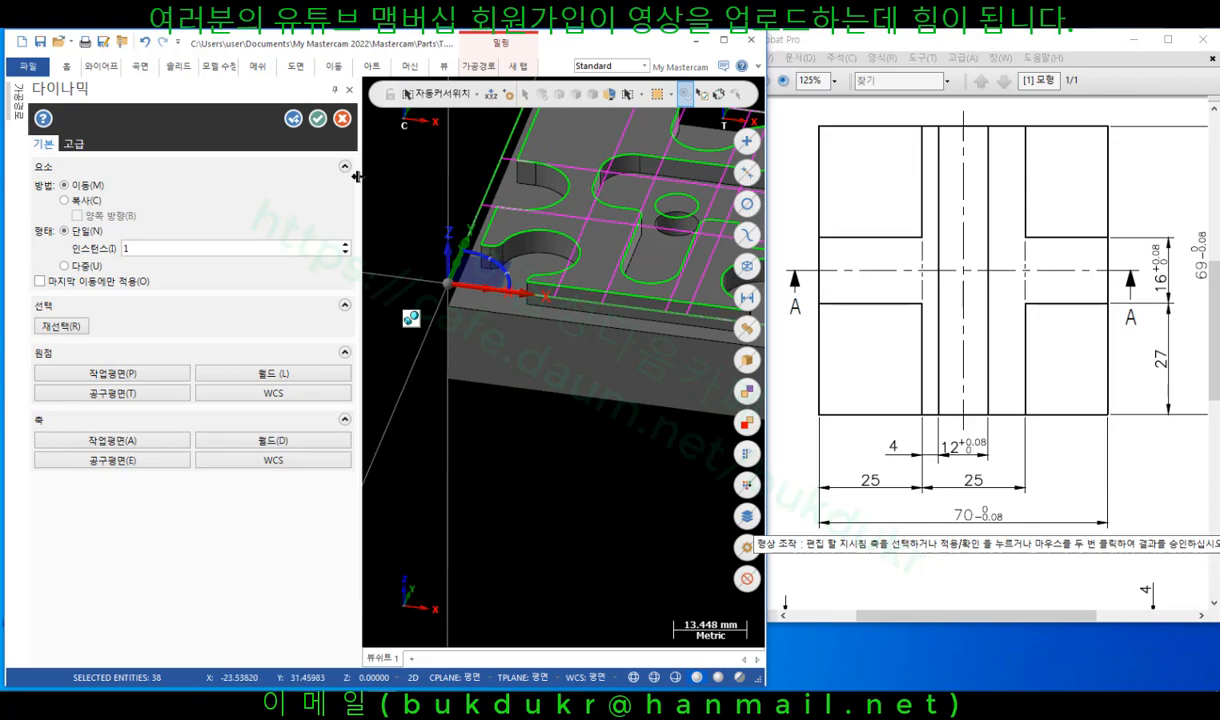
pyautogui.scroll(-3, 500, 410)
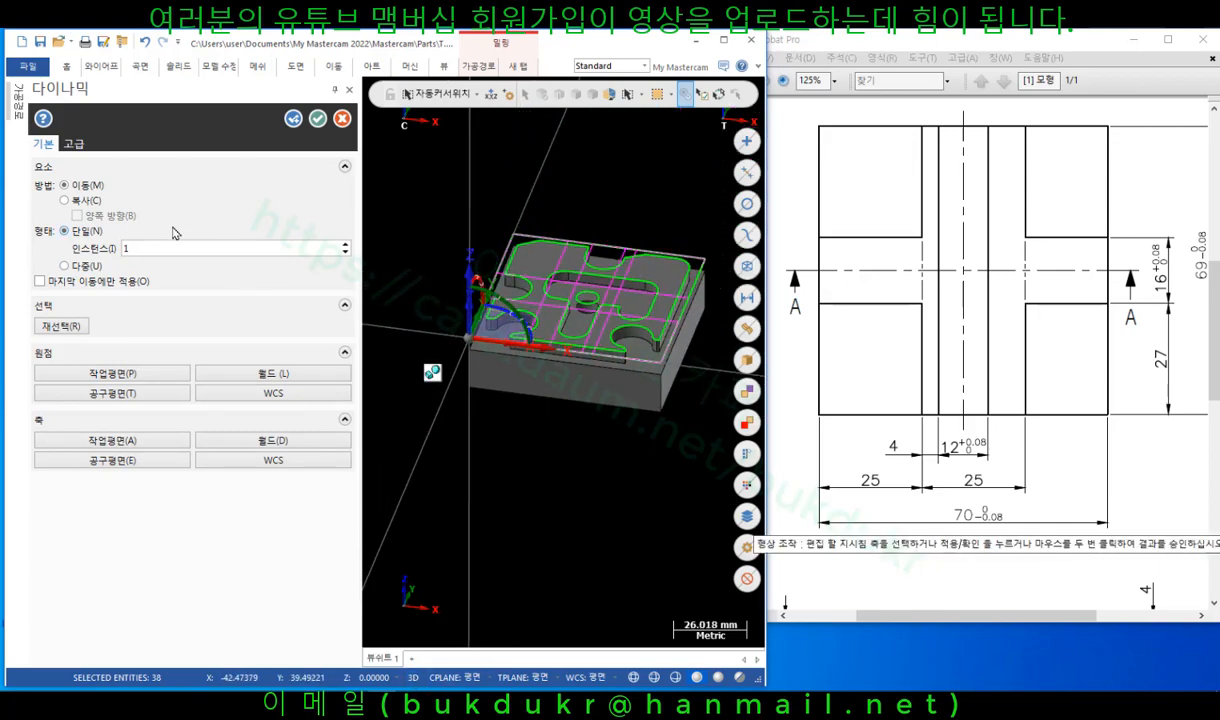
pyautogui.click(60, 326)
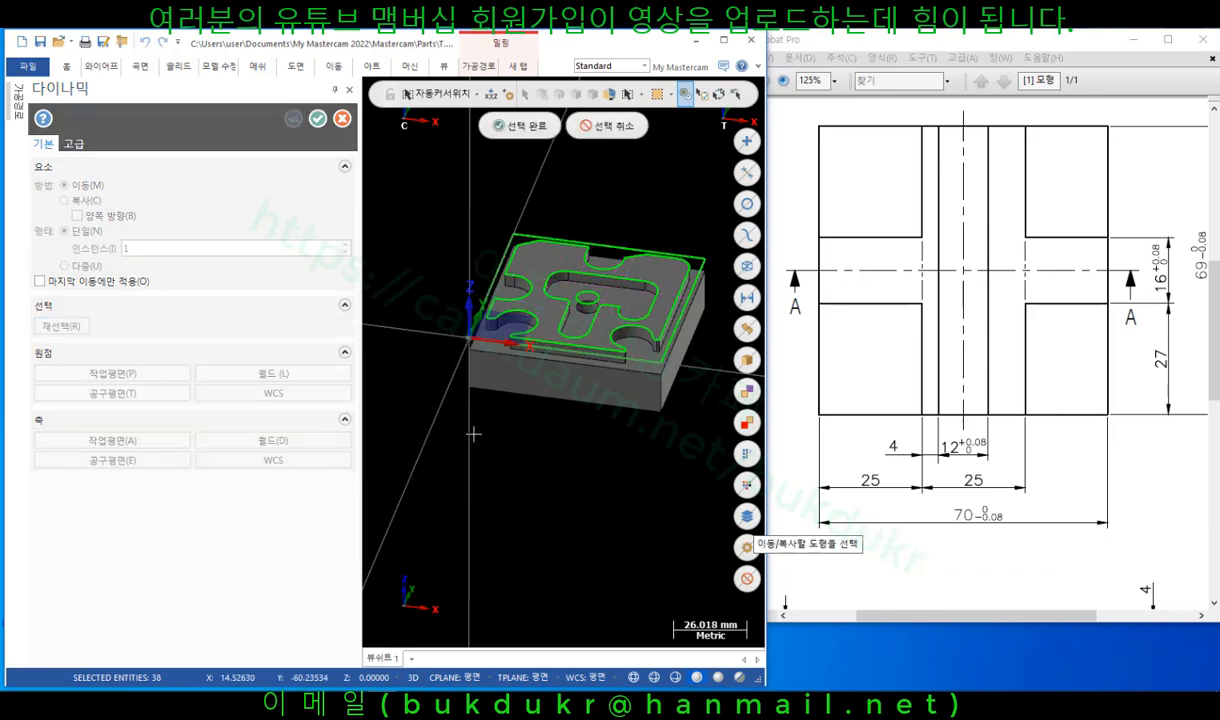
# Dynamically move the slot wireframe from its corner at X160 Y0 Z0 to the plate's bottom corner at X0 Y0 Z-21.
pyautogui.scroll(-5, 416, 391)
pyautogui.scroll(2, 572, 407)
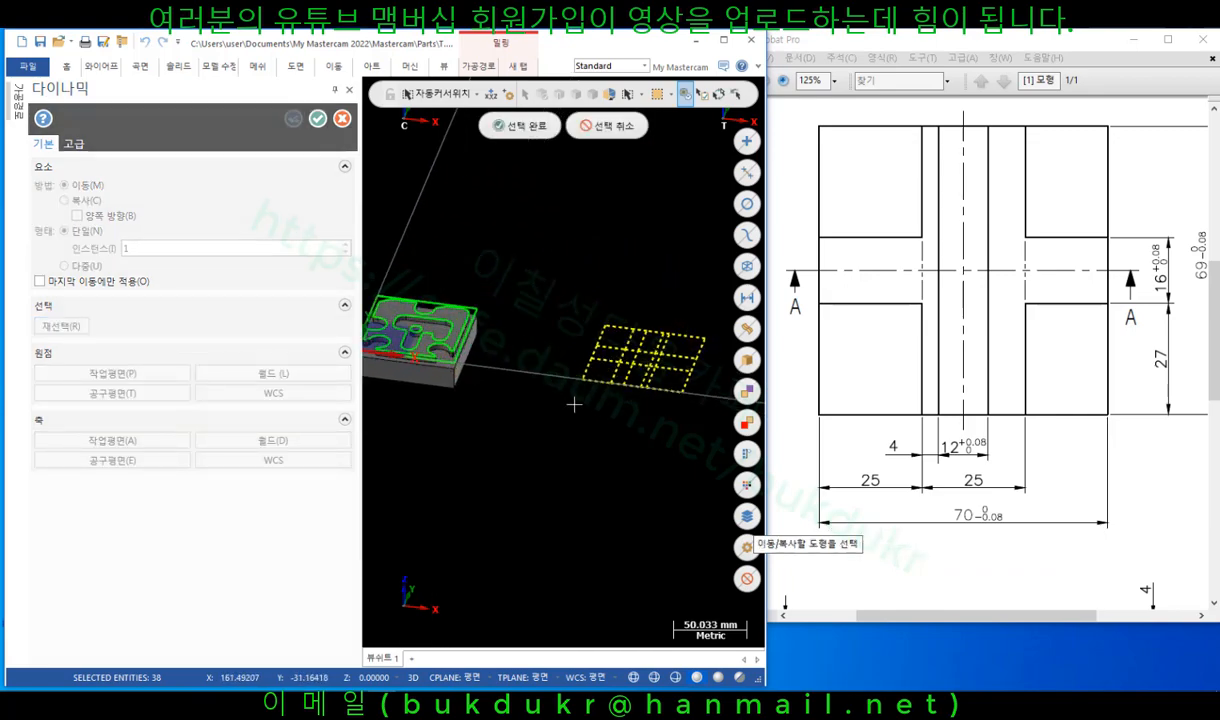
pyautogui.click(525, 125)
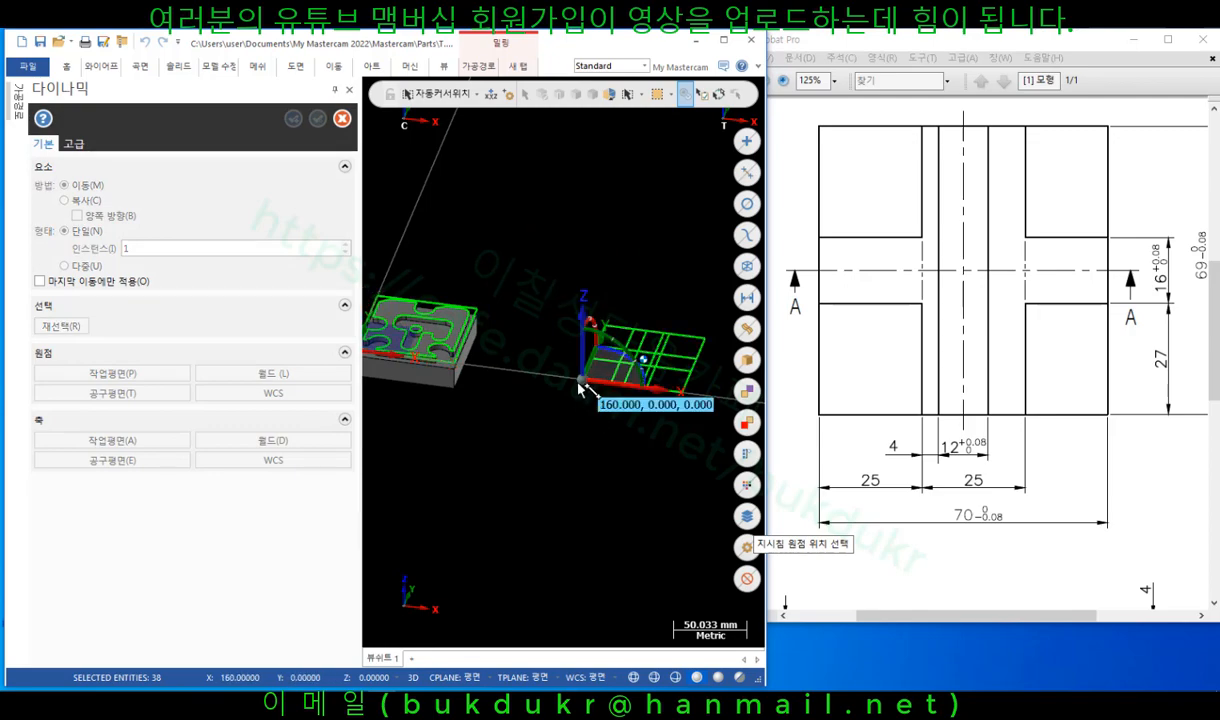
pyautogui.click(585, 388)
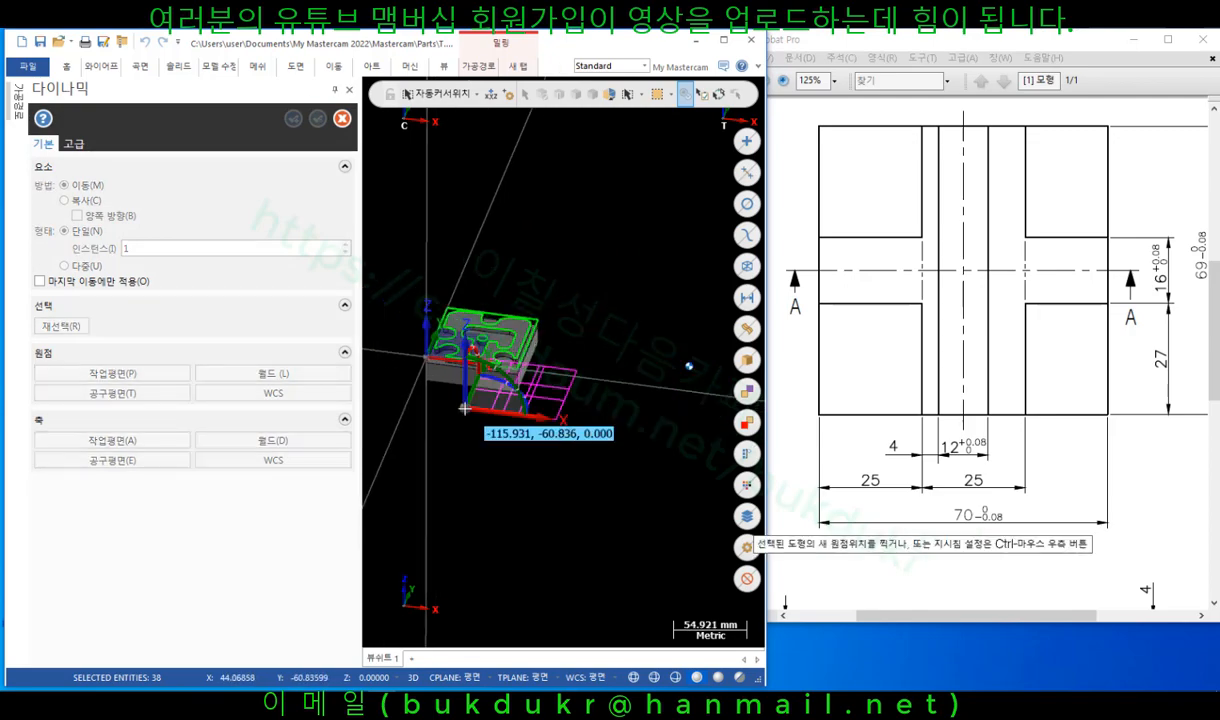
pyautogui.scroll(2, 437, 385)
pyautogui.scroll(2, 437, 385)
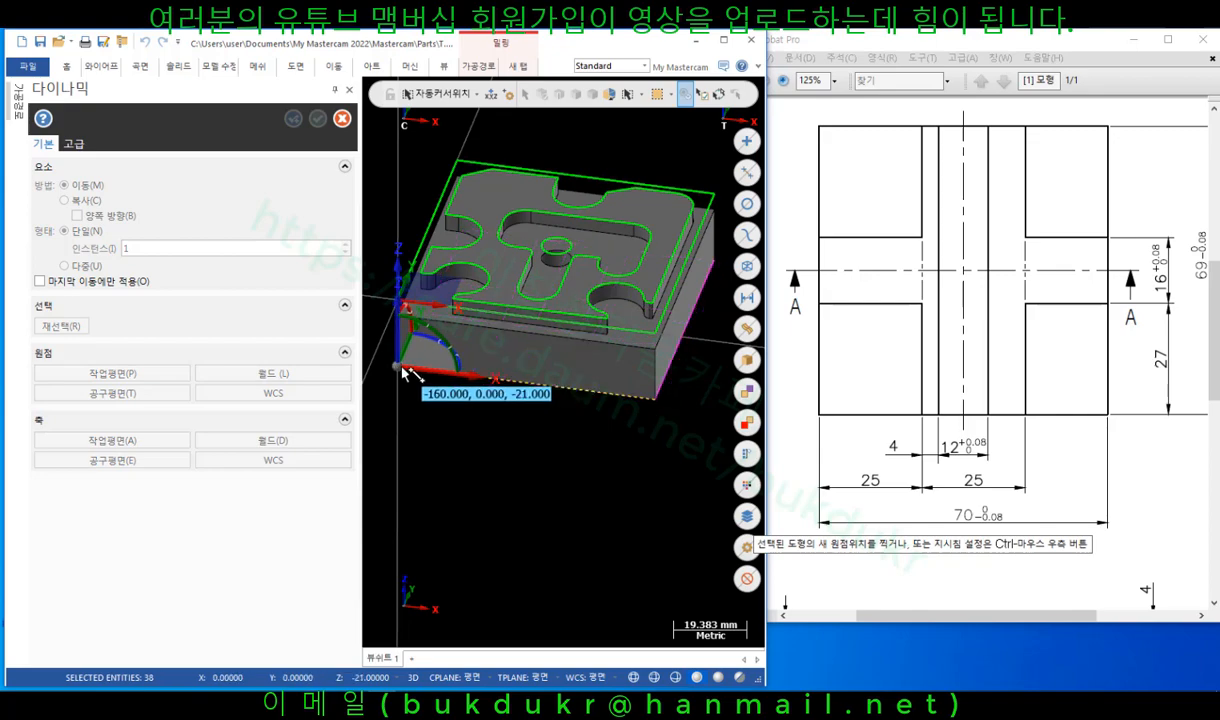
pyautogui.click(399, 367)
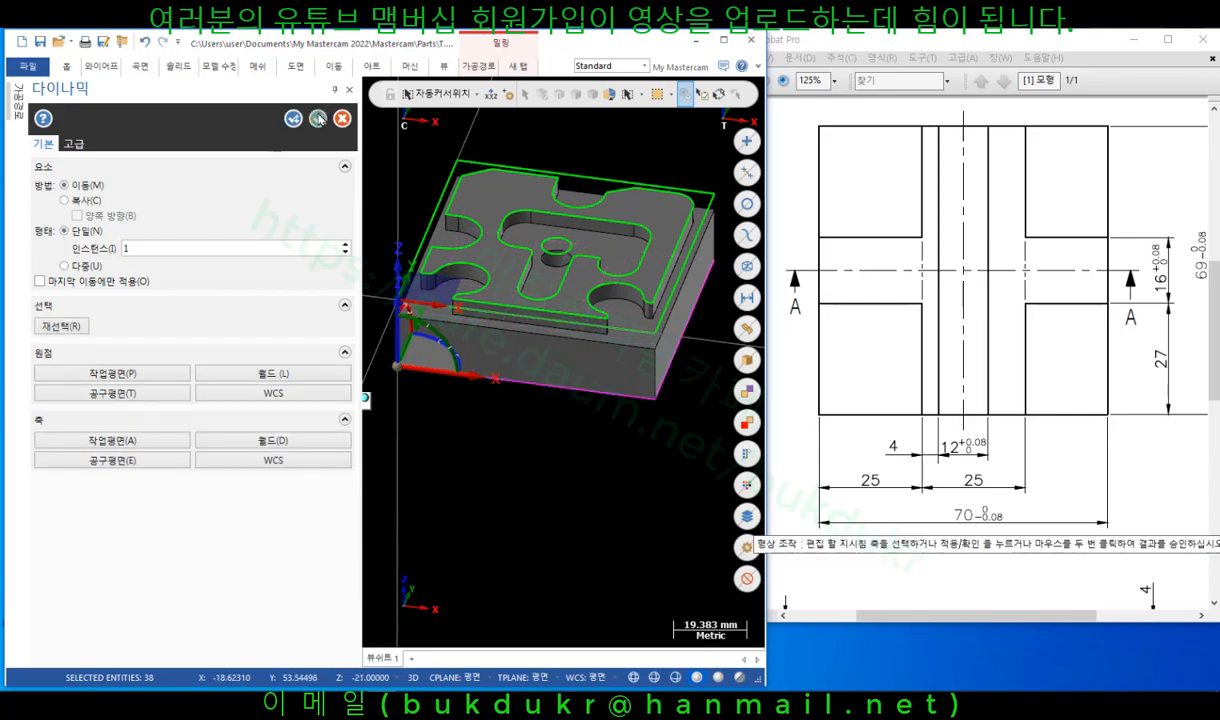
pyautogui.click(318, 119)
# Turn the plate to show its underside and examine section A-A in 1-1.pdf for the slot depths.
pyautogui.scroll(2, 334, 339)
pyautogui.moveTo(334, 339); pyautogui.dragTo(403, 267, button='middle')
pyautogui.scroll(-2, 395, 211)
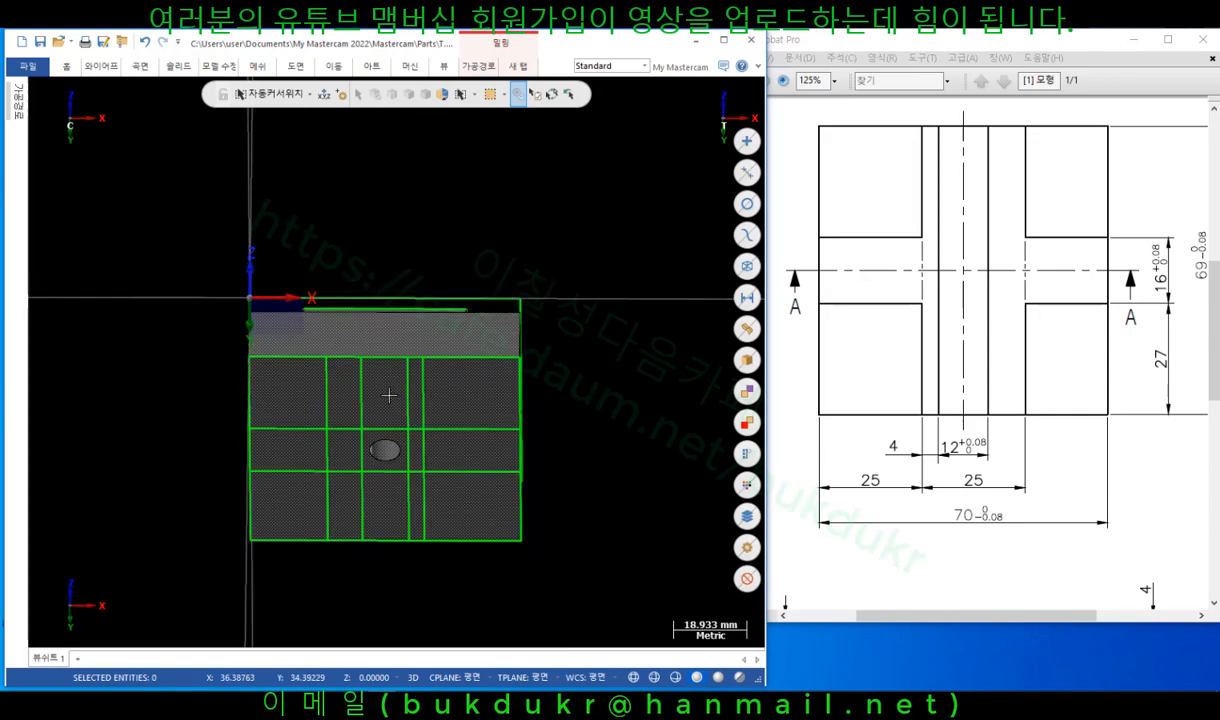
pyautogui.scroll(1, 391, 390)
pyautogui.click(998, 421)
pyautogui.scroll(-5, 1005, 410)
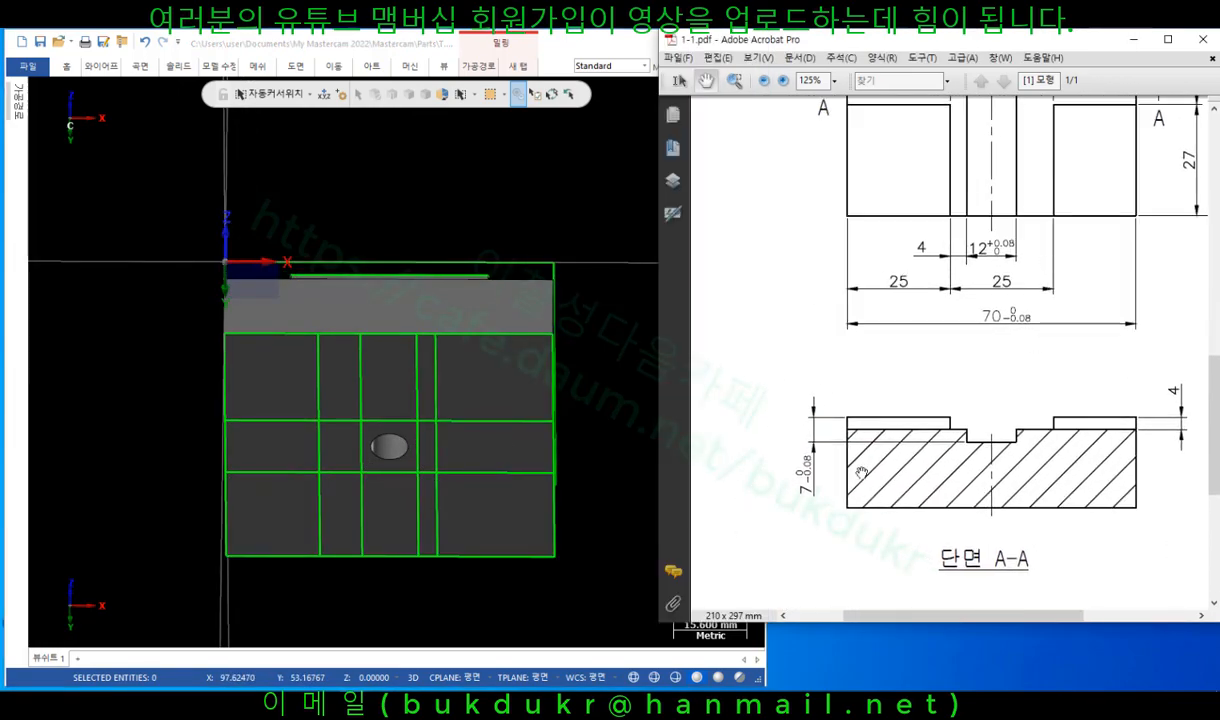
# Start a solid extrude and chain the full-length rectangle of the 12 mm wide slot on the plate's underside.
pyautogui.click(180, 73)
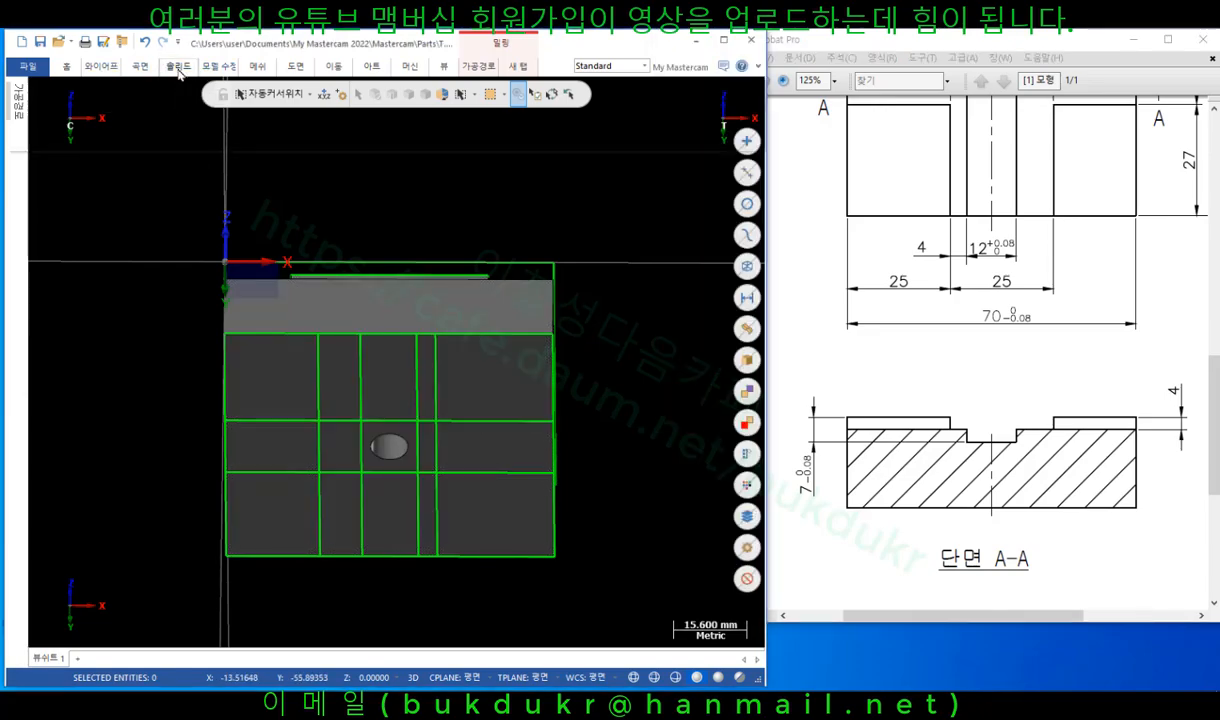
pyautogui.click(178, 66)
pyautogui.click(130, 96)
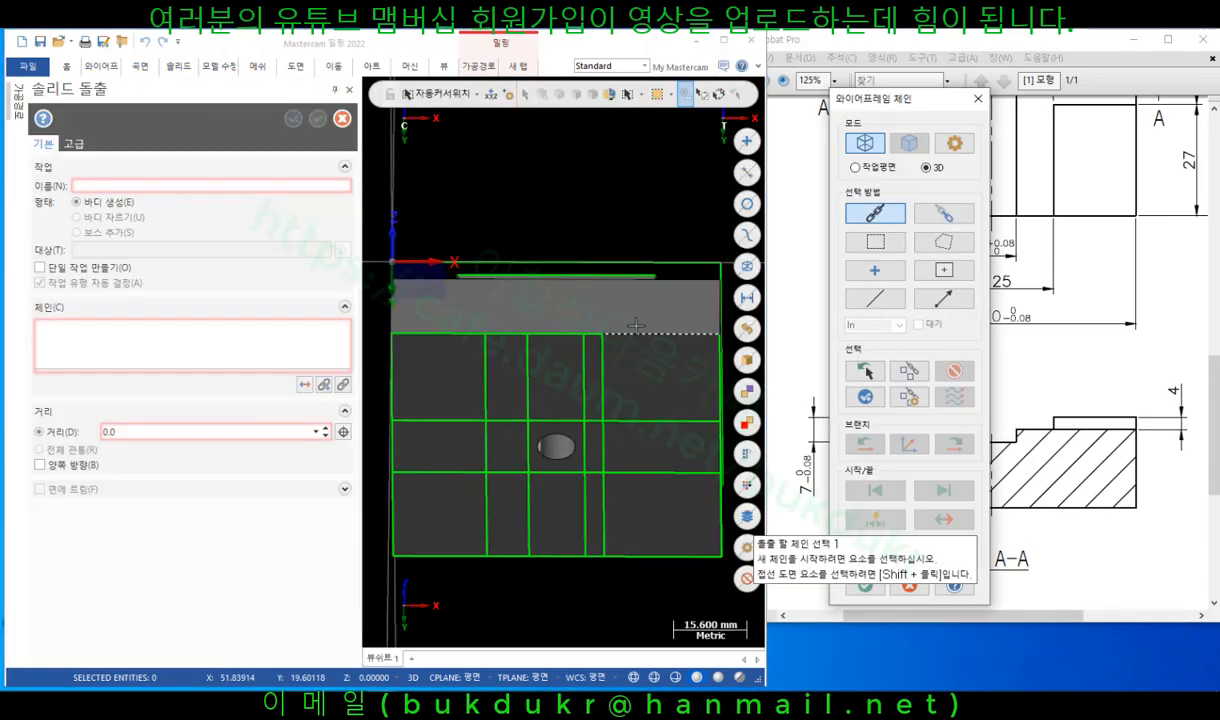
pyautogui.click(527, 365)
pyautogui.click(530, 452)
pyautogui.click(530, 503)
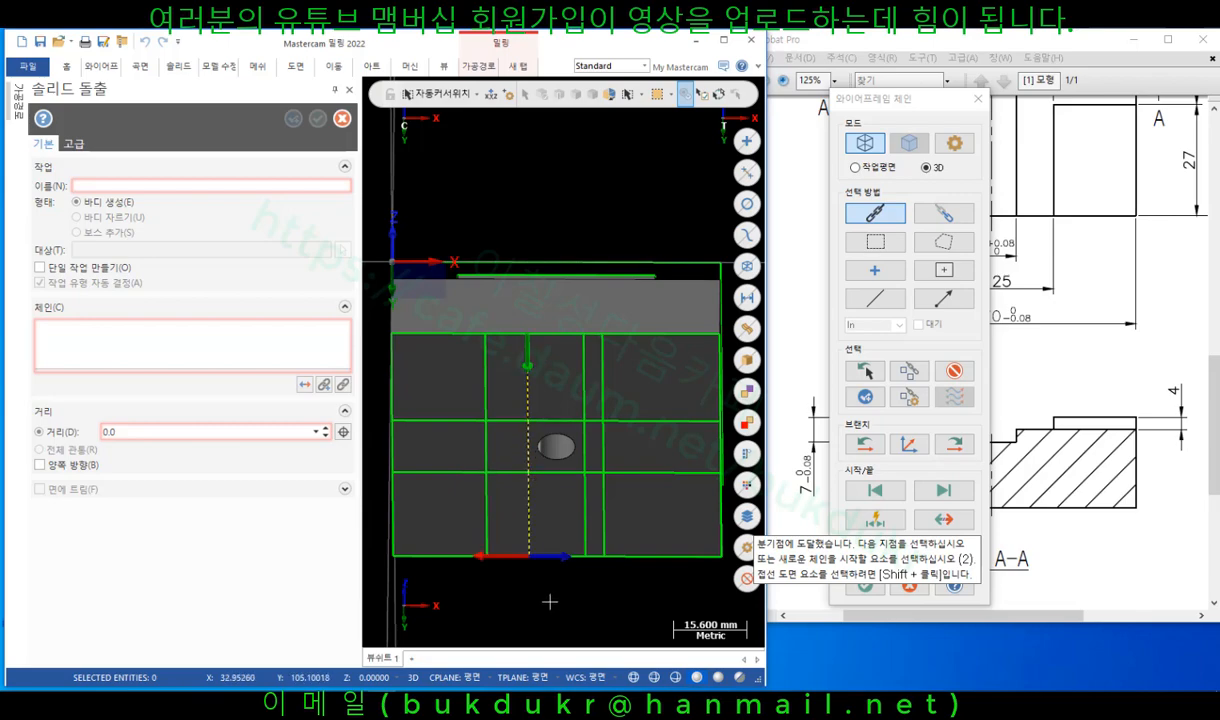
pyautogui.click(556, 556)
pyautogui.click(584, 512)
pyautogui.click(584, 443)
pyautogui.click(584, 384)
pyautogui.click(575, 334)
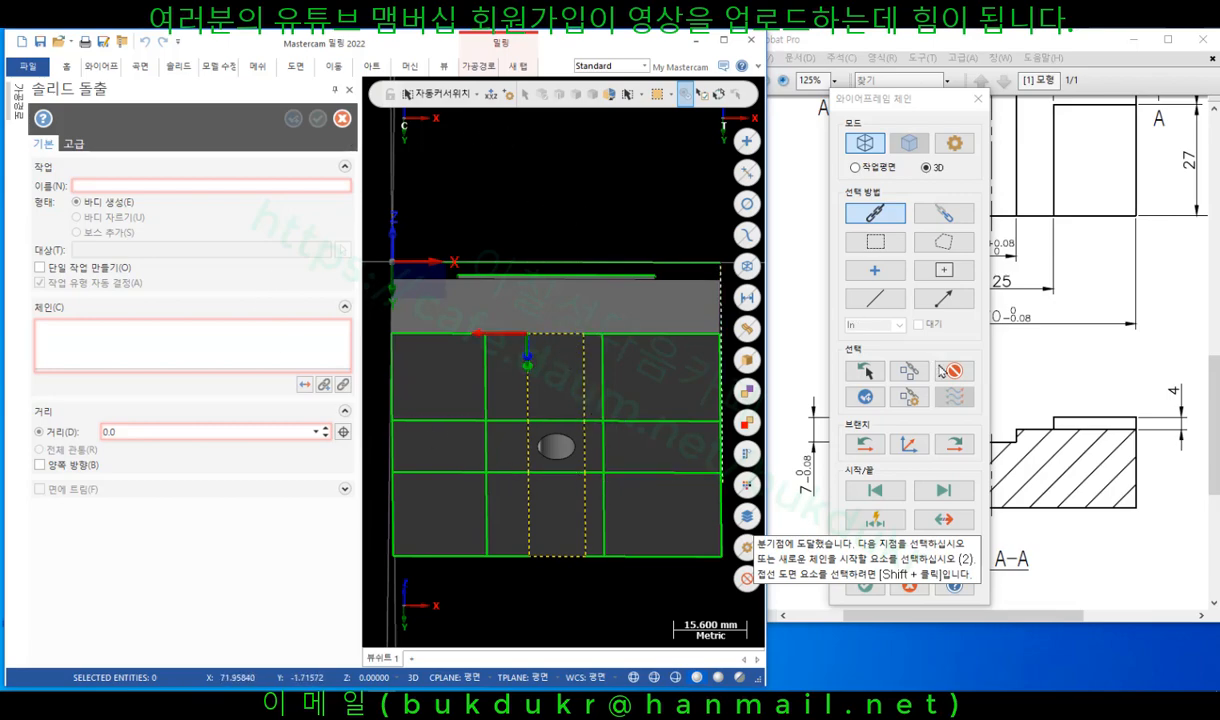
# Cut the chained slot from the body with a distance of 7.0 in both directions, keeping the extrude command active.
pyautogui.click(864, 586)
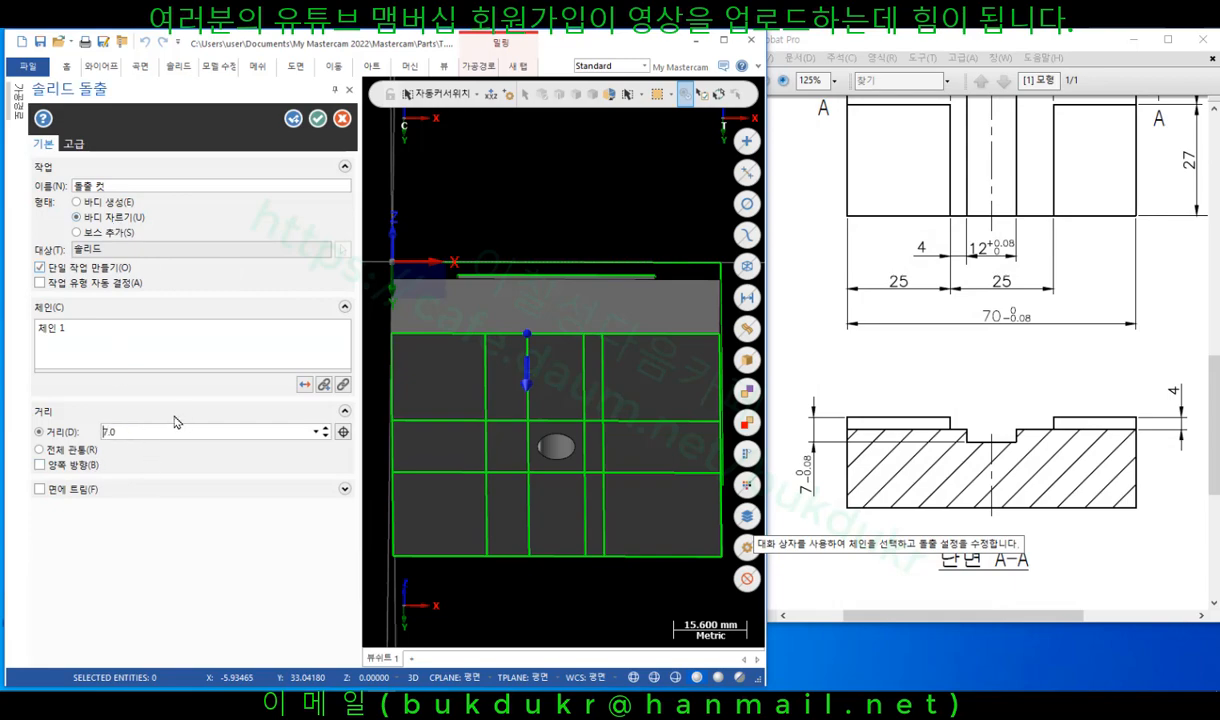
pyautogui.click(79, 466)
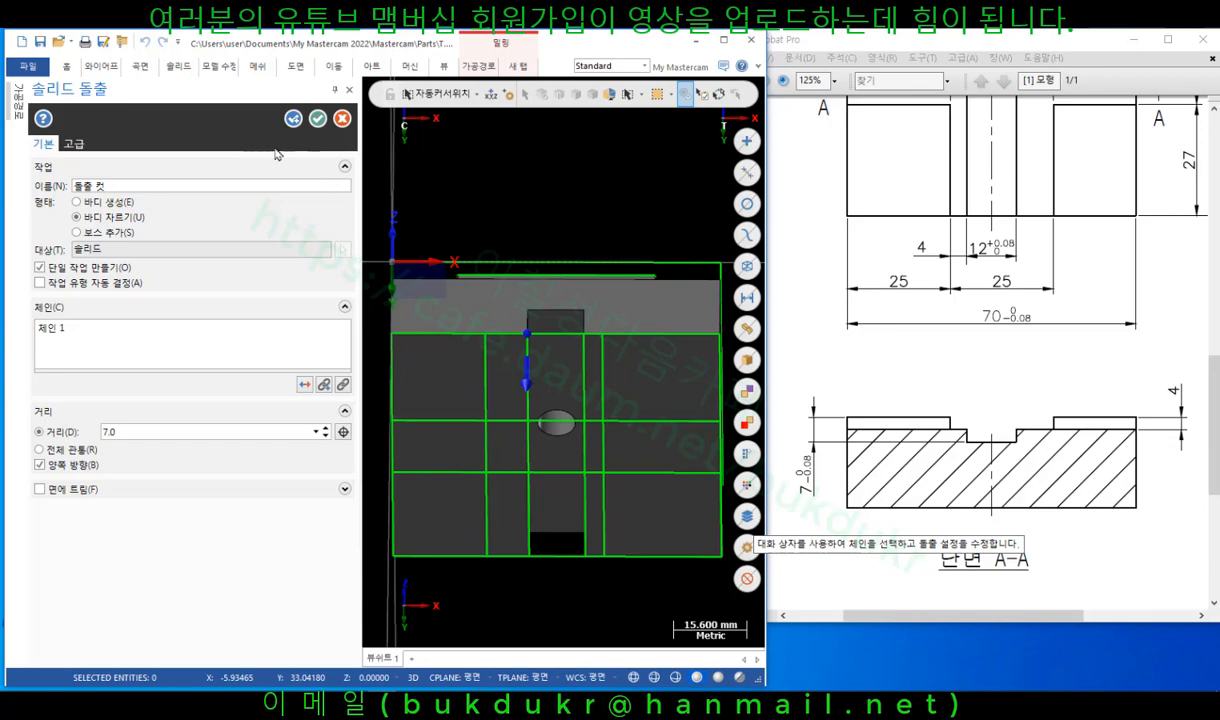
pyautogui.click(293, 119)
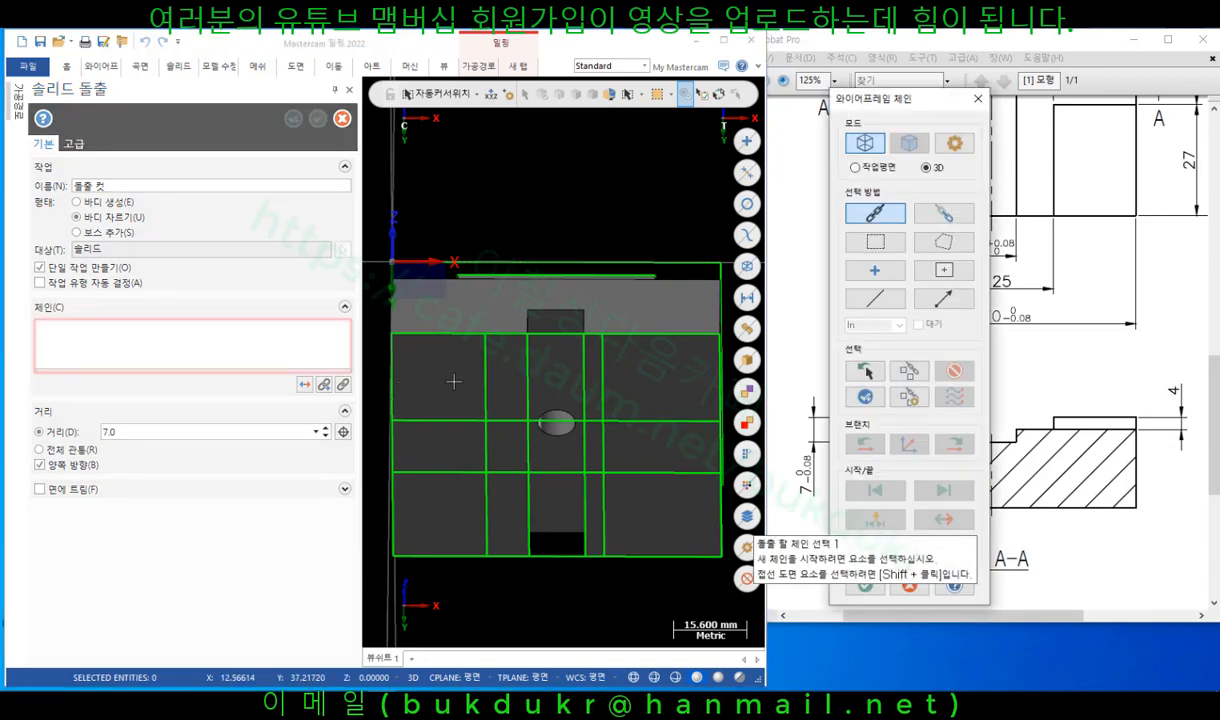
# Chain the cross-shaped outline of the 25 mm and 16 mm wide slots on the plate's underside for the extrude.
pyautogui.moveTo(935, 106)
pyautogui.mouseDown()
pyautogui.moveTo(727, 82)
pyautogui.moveTo(316, 152)
pyautogui.mouseUp()
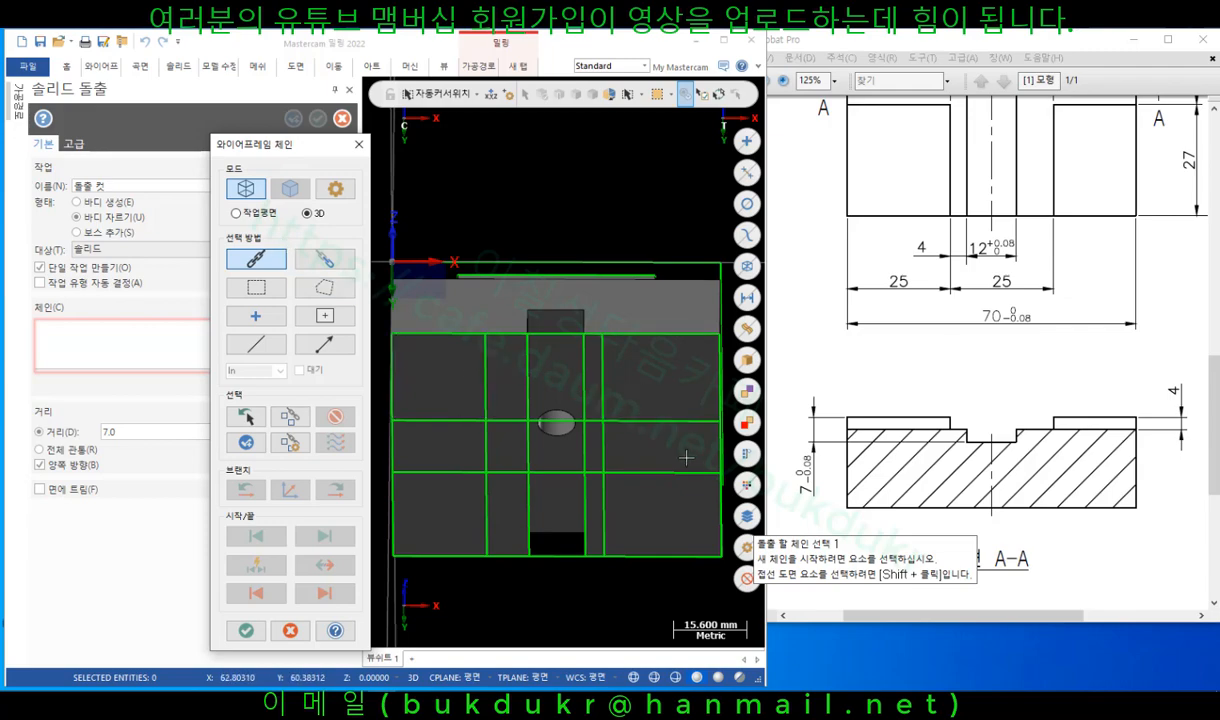
pyautogui.click(445, 470)
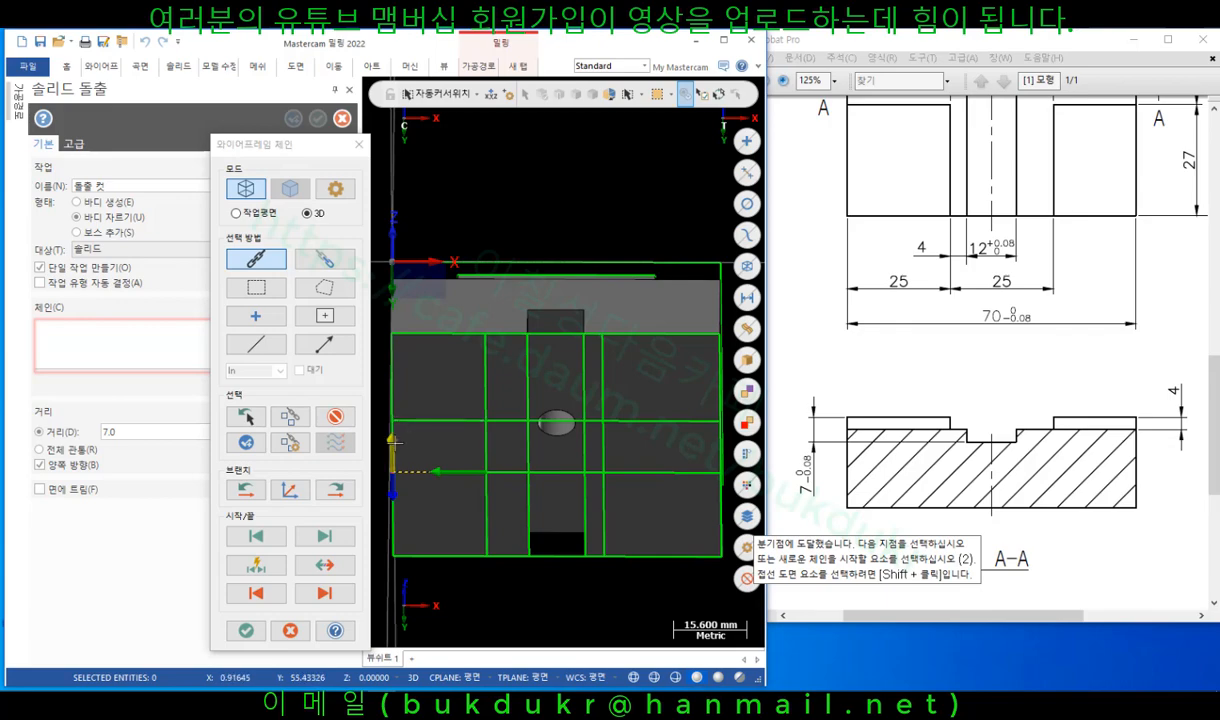
pyautogui.click(445, 424)
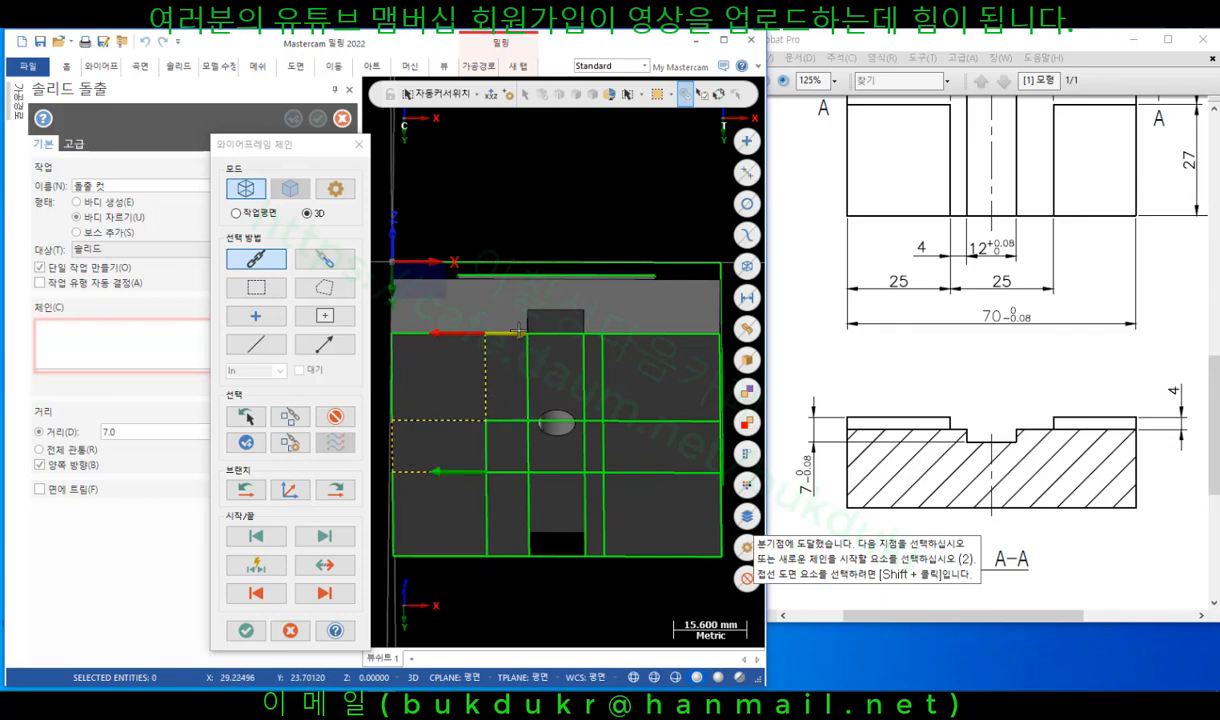
pyautogui.click(518, 330)
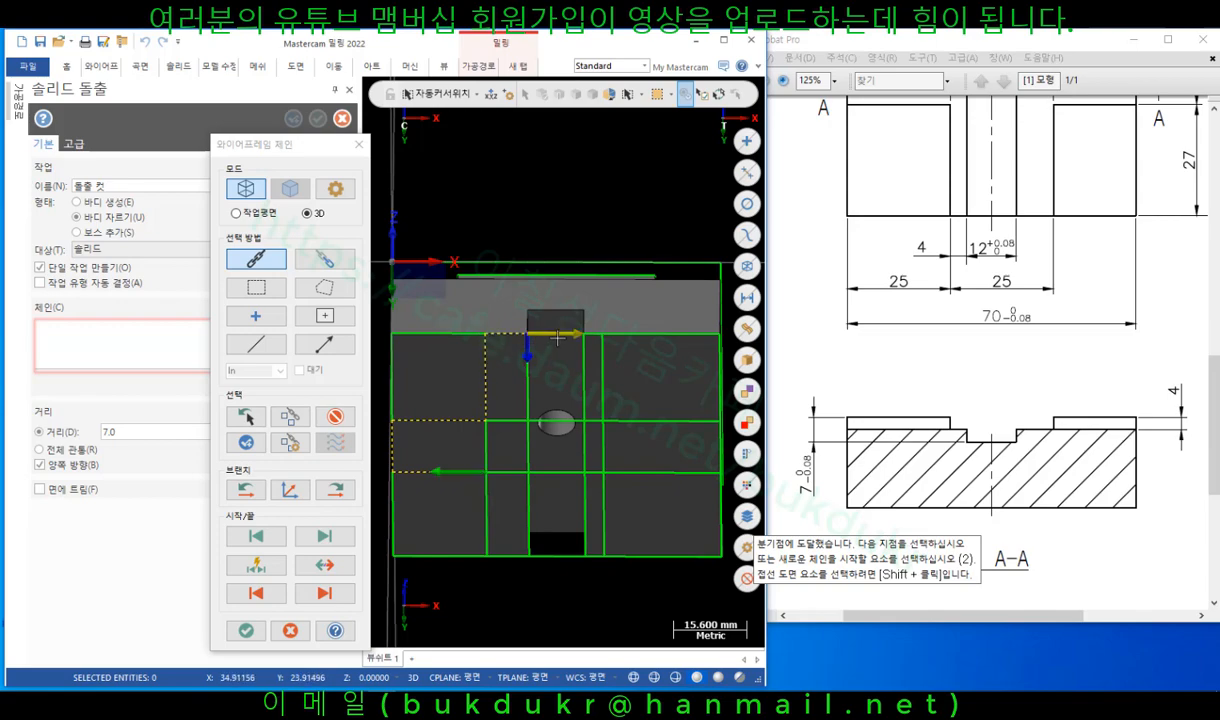
pyautogui.click(595, 335)
pyautogui.click(602, 371)
pyautogui.click(655, 421)
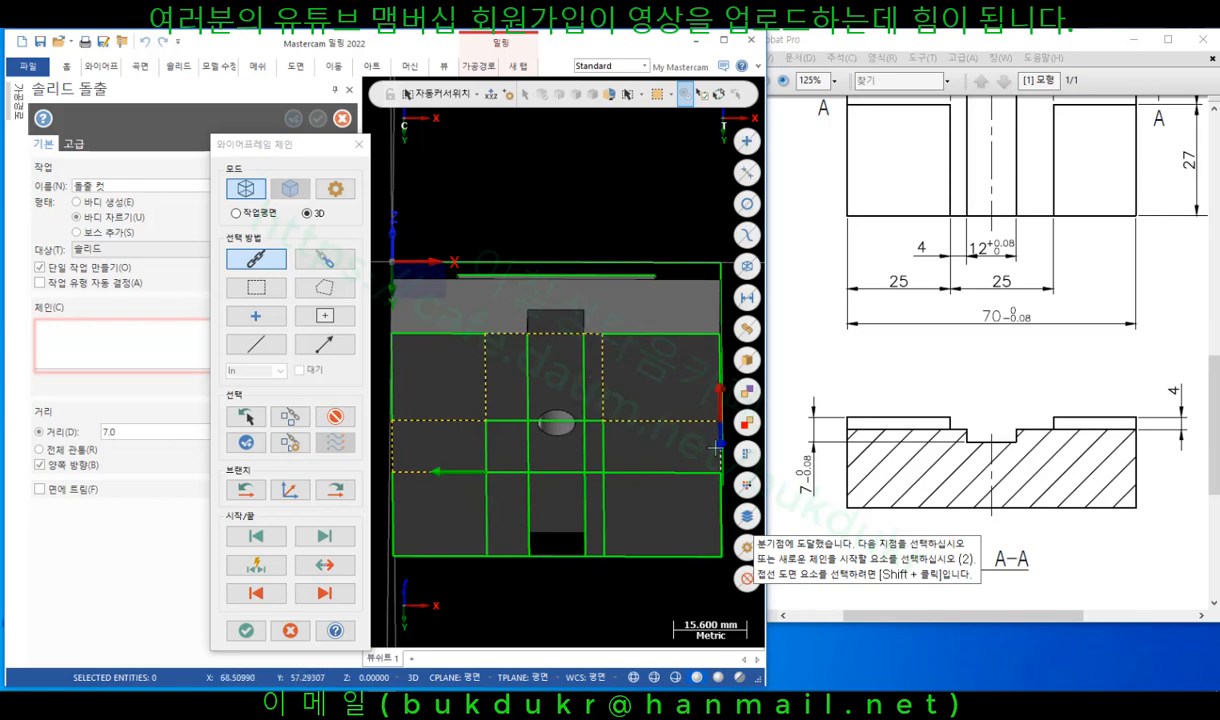
pyautogui.click(580, 556)
pyautogui.scroll(6, 591, 561)
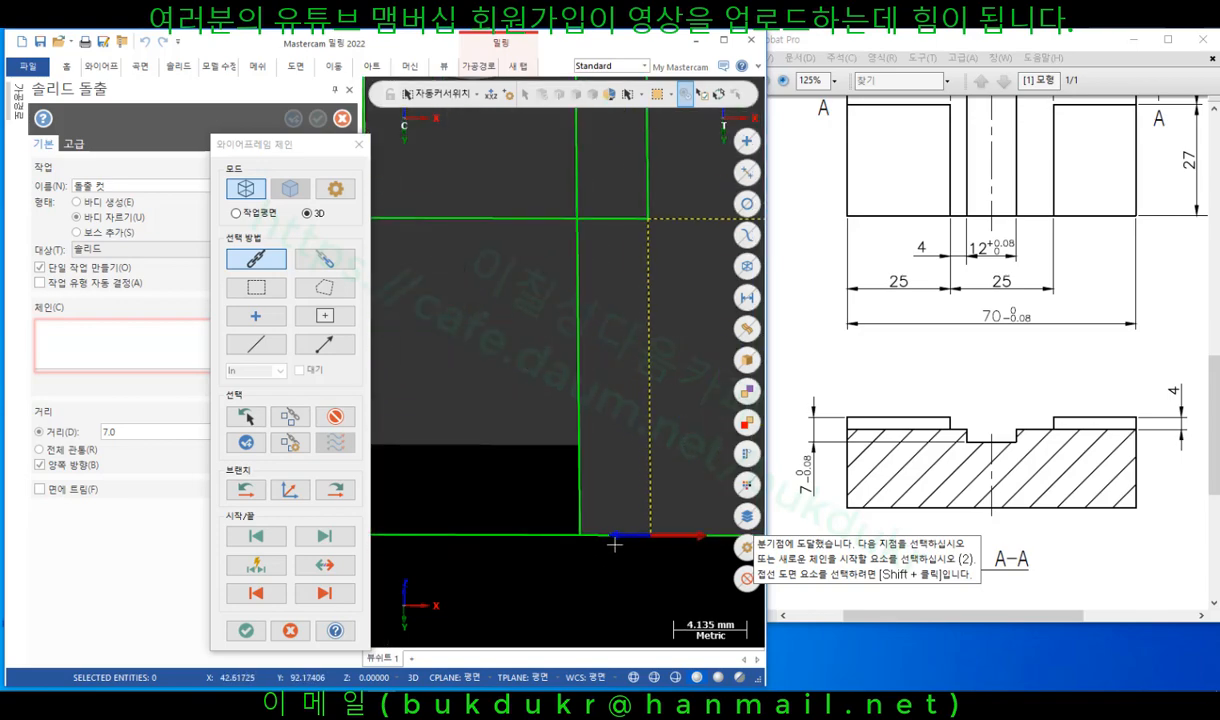
pyautogui.scroll(-4, 500, 500)
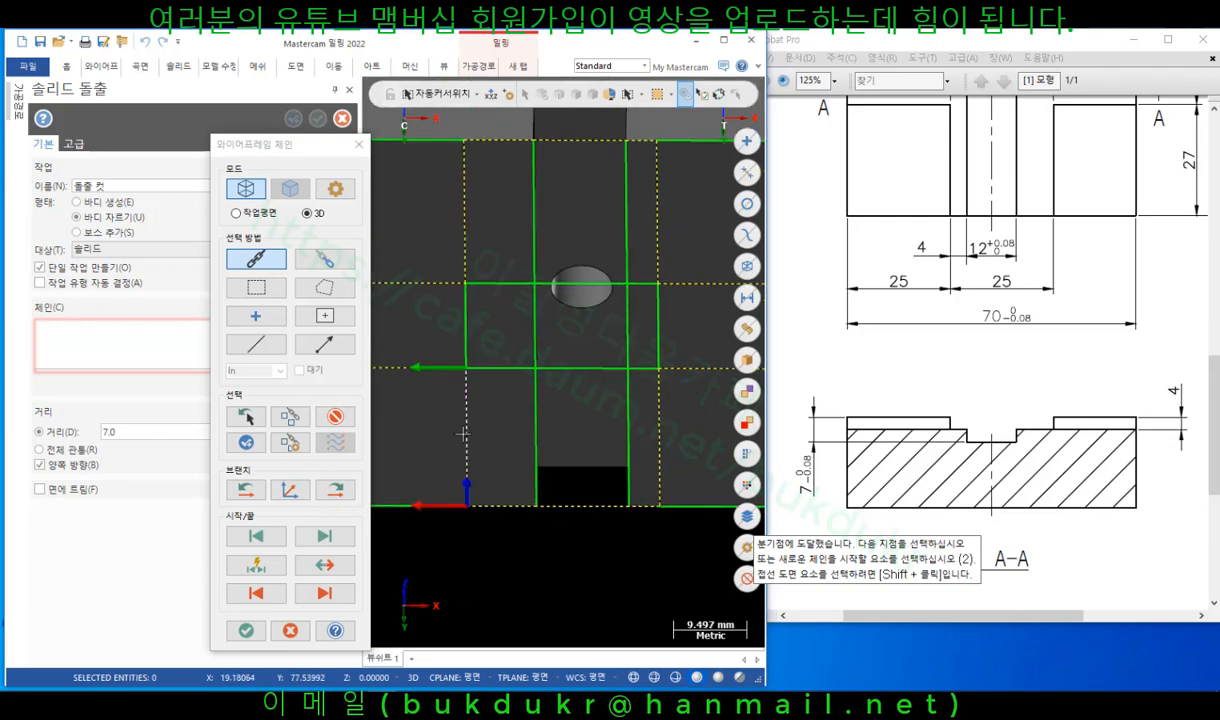
pyautogui.scroll(-3, 543, 524)
pyautogui.moveTo(620, 276); pyautogui.dragTo(615, 318, button='middle')
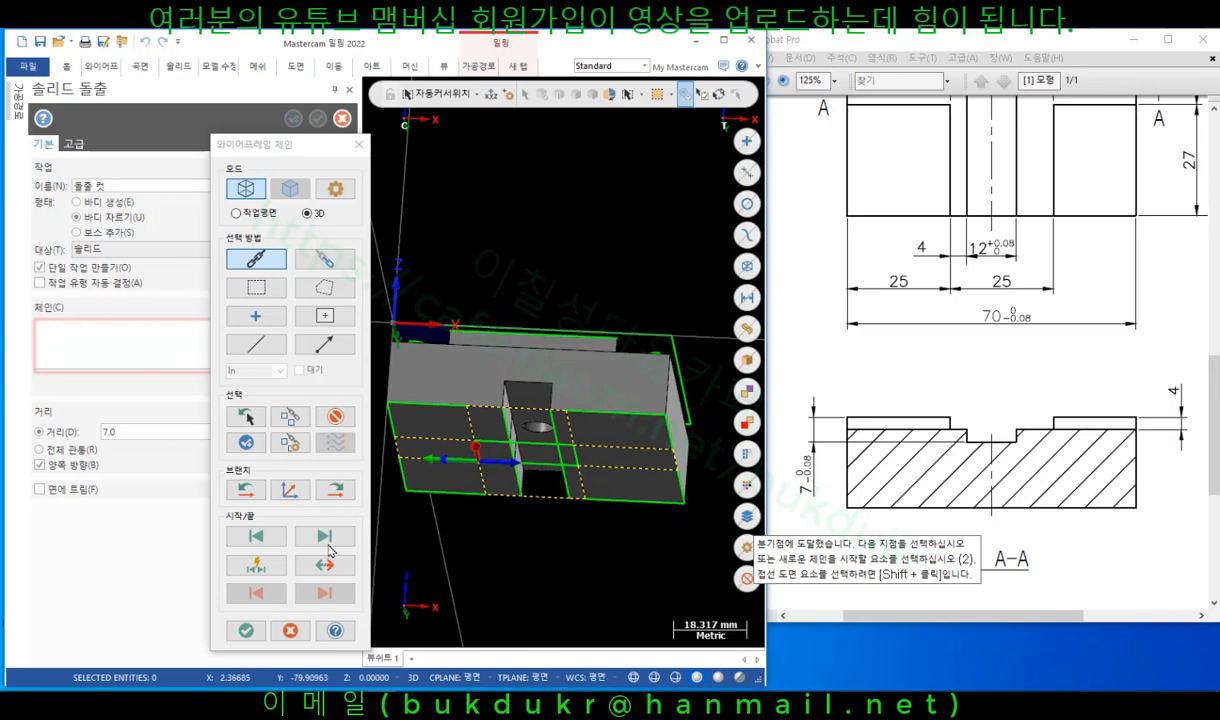
# Accept the cross-shaped chain, cut it from the body with a distance of 4 in both directions, and finish the extrude.
pyautogui.click(245, 630)
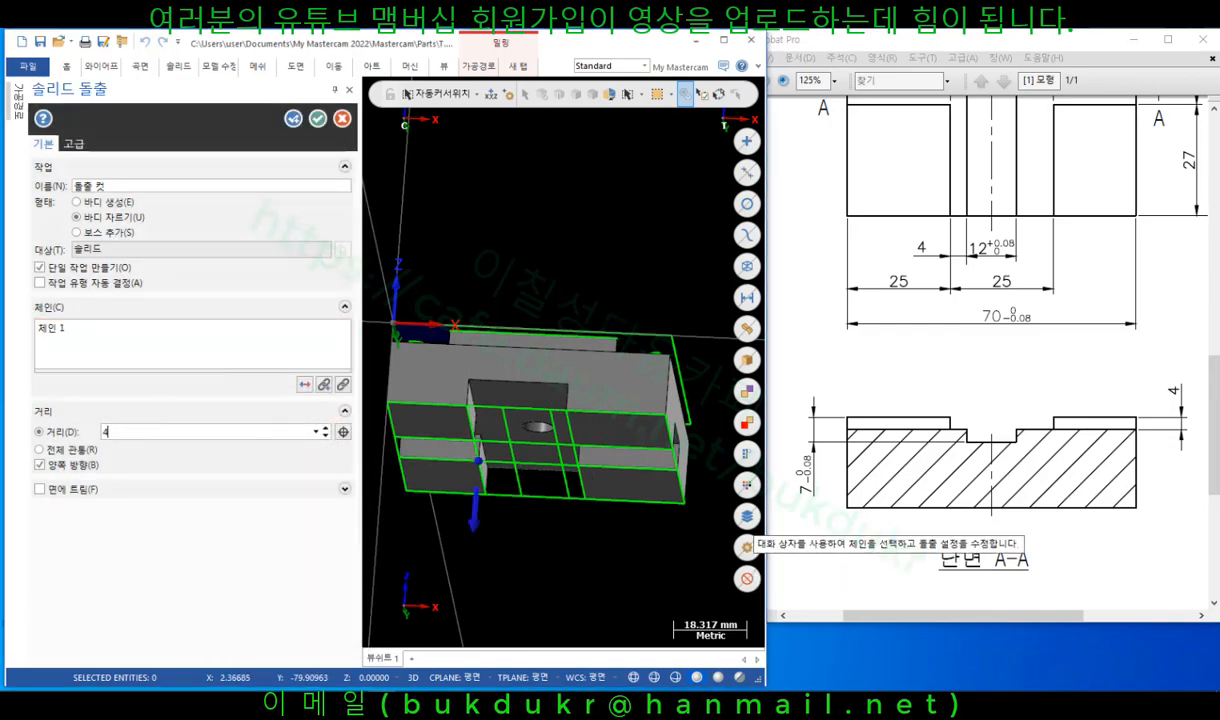
pyautogui.press('Return')
pyautogui.click(317, 119)
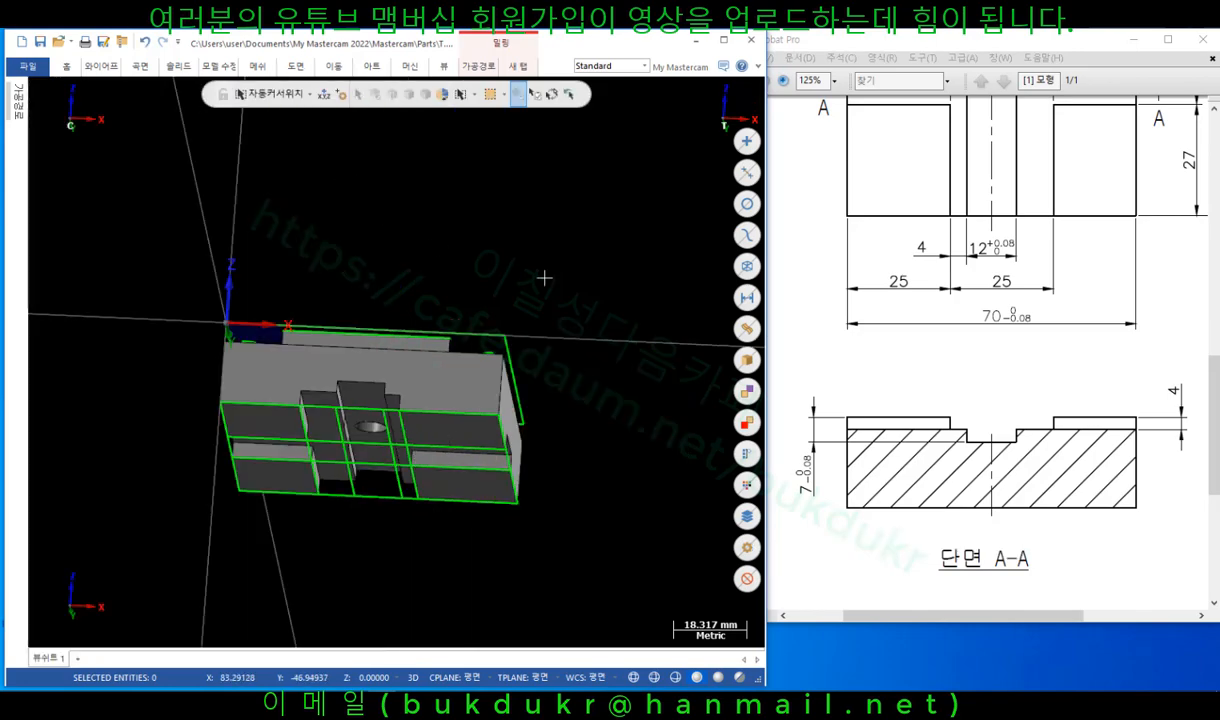
# View the plate from the front and compare its stepped slot profile with section B-B in 1-2.pdf.
pyautogui.scroll(-2, 490, 245)
pyautogui.moveTo(474, 204); pyautogui.dragTo(482, 230, button='middle')
pyautogui.scroll(3, 417, 321)
pyautogui.rightClick(484, 186)
pyautogui.click(525, 275)
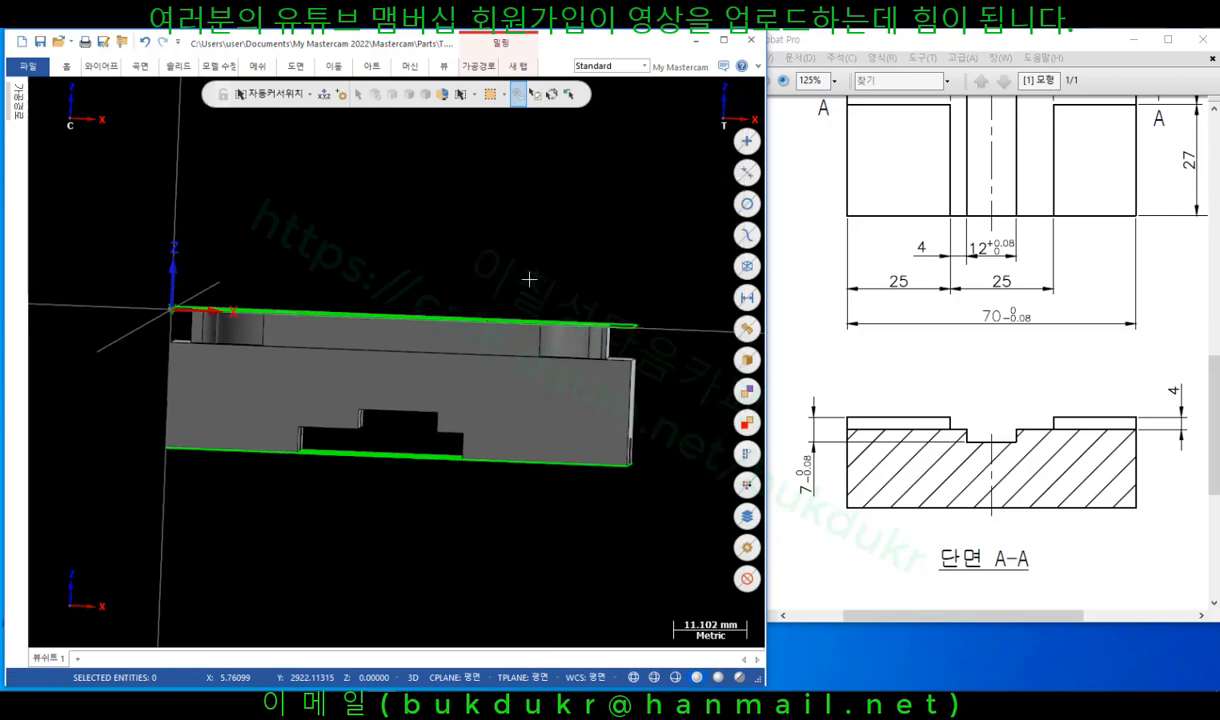
pyautogui.moveTo(1013, 291); pyautogui.dragTo(1058, 349)
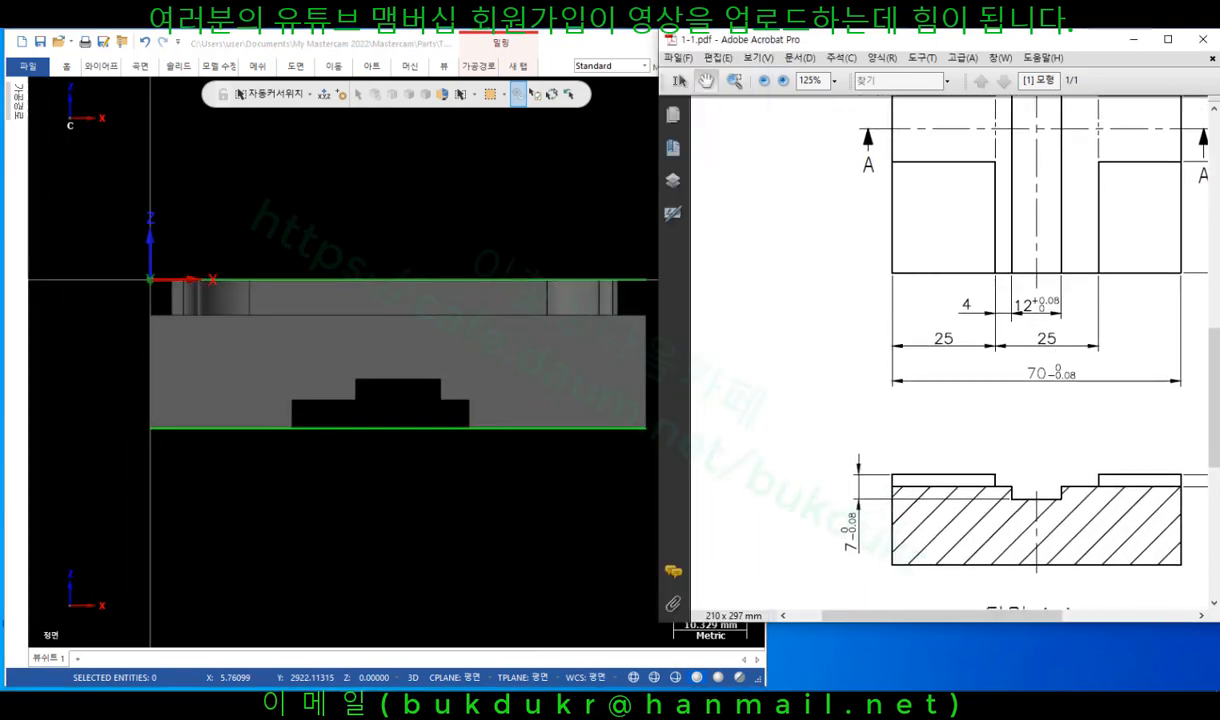
pyautogui.moveTo(346, 703)
pyautogui.click(233, 659)
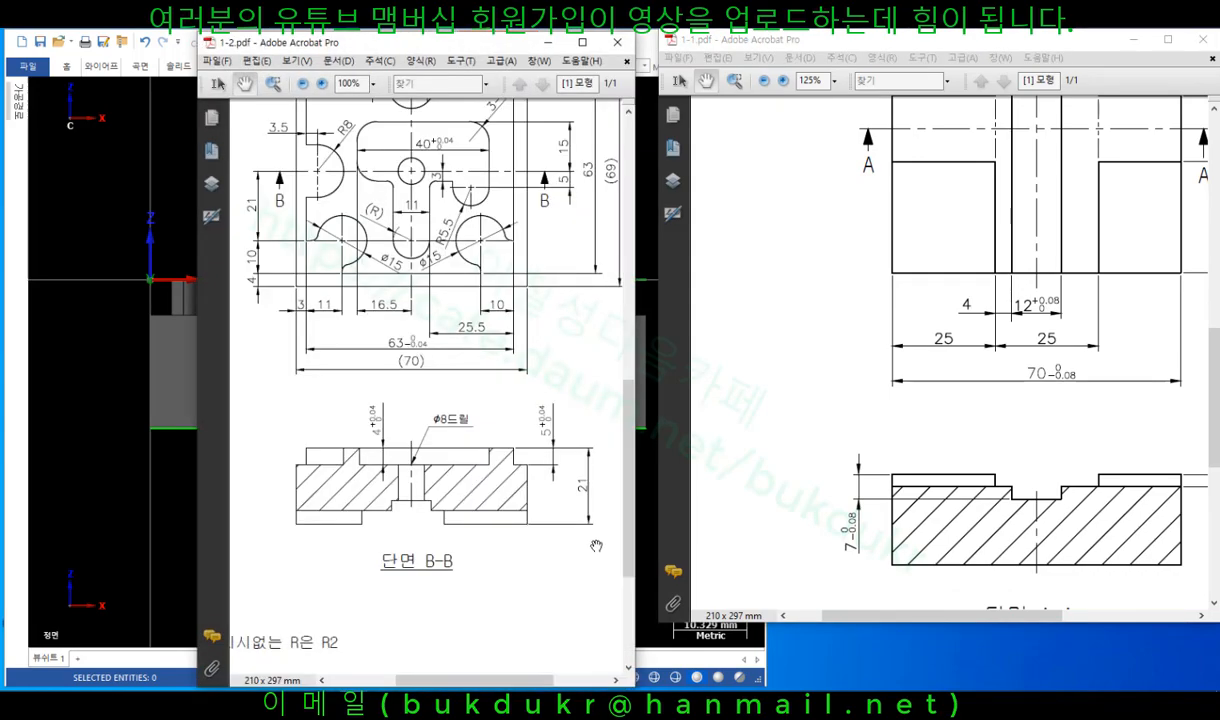
pyautogui.moveTo(463, 50); pyautogui.dragTo(949, 47)
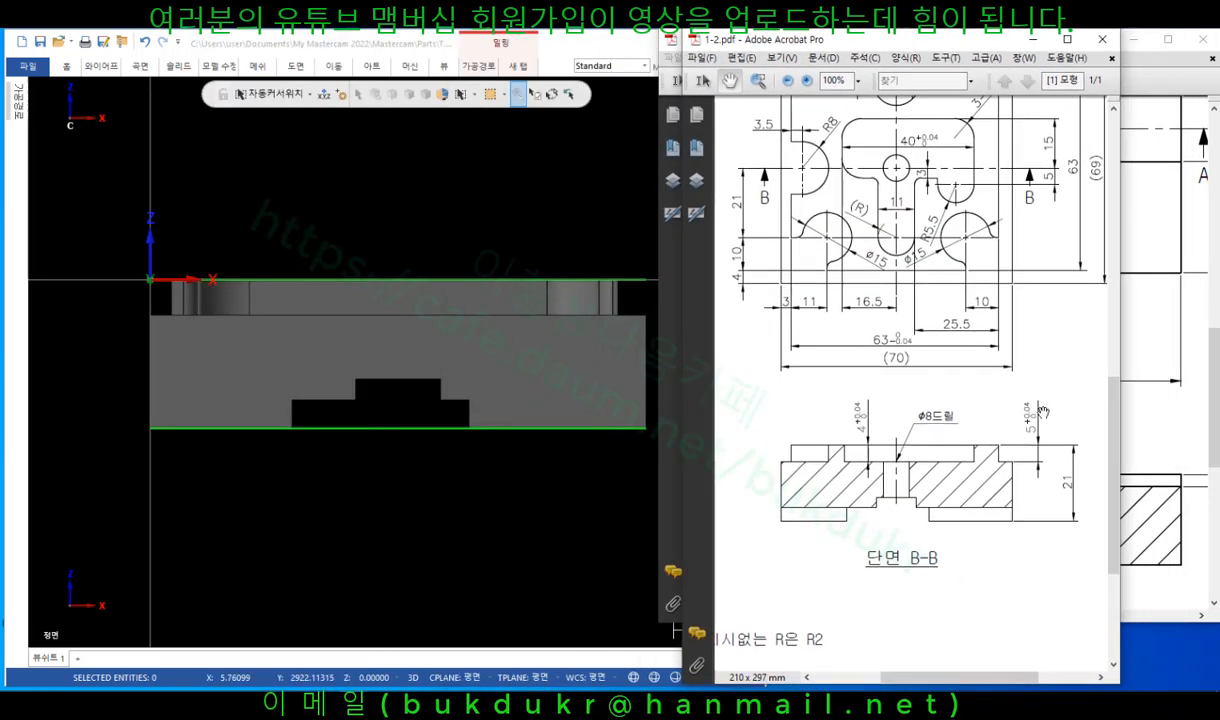
pyautogui.scroll(-4, 294, 560)
pyautogui.scroll(3, 519, 286)
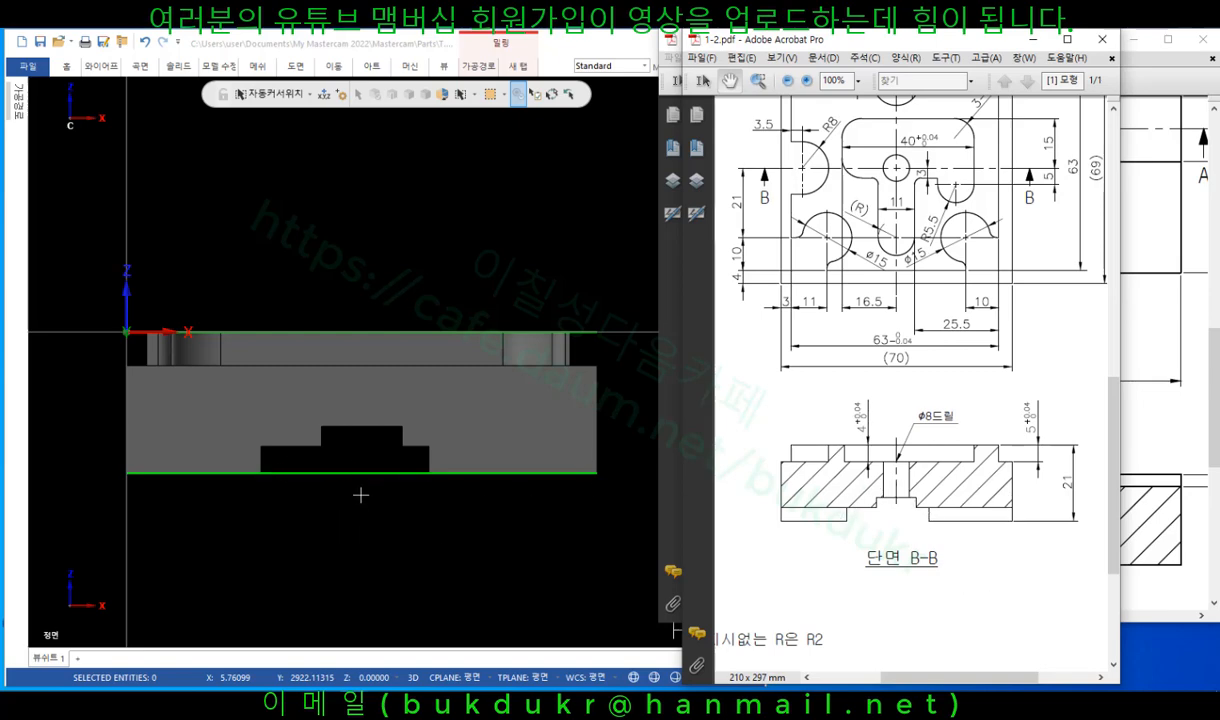
# Turn the plate to its underside and compare the cut slots with the plan view and section A-A in 1-1.pdf.
pyautogui.moveTo(463, 403); pyautogui.dragTo(480, 316, button='middle')
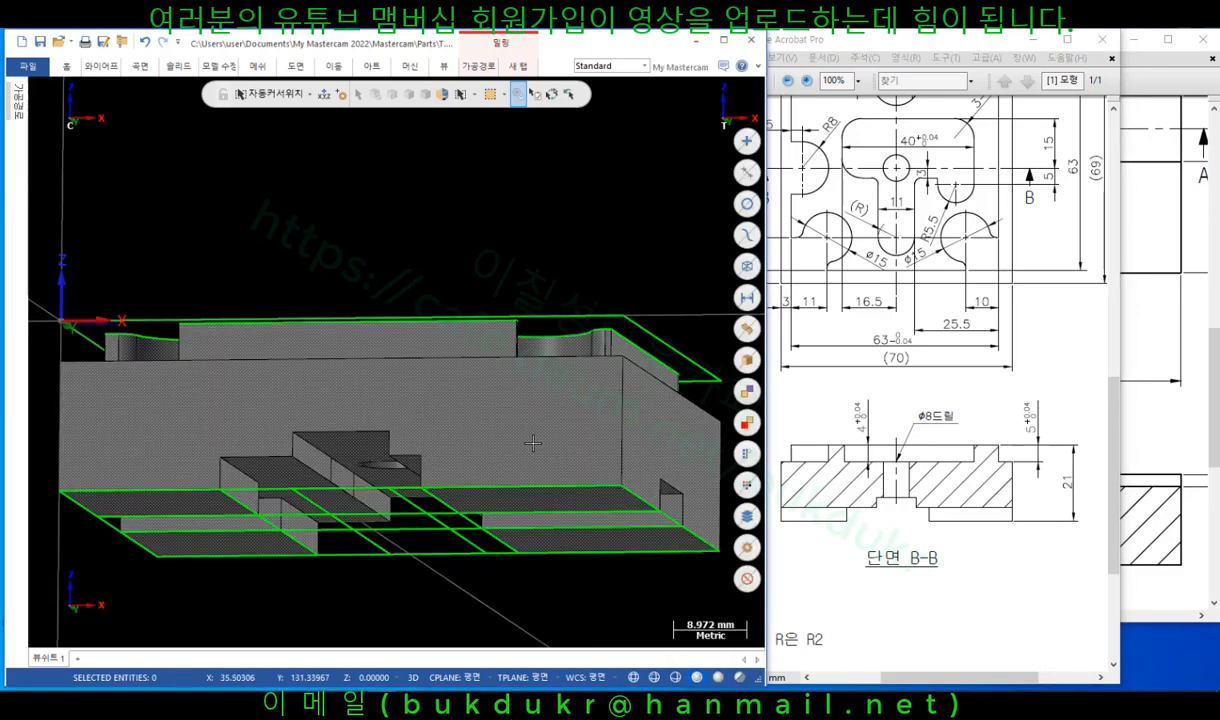
pyautogui.click(1166, 217)
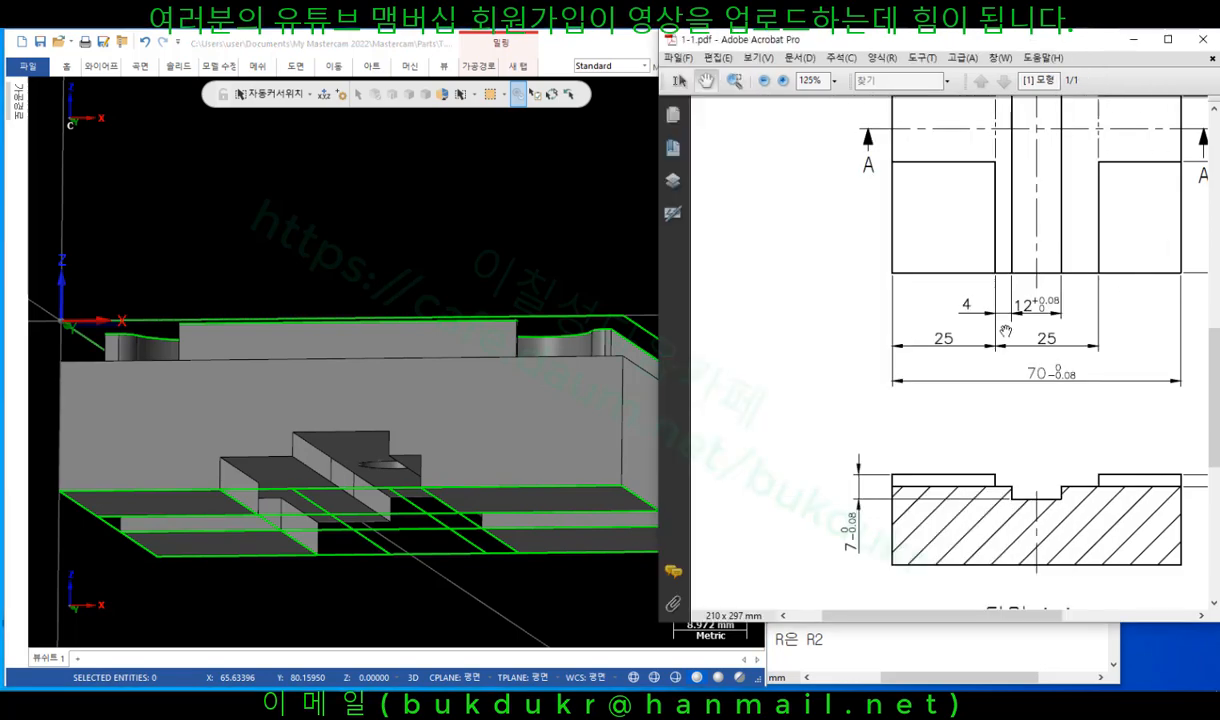
pyautogui.scroll(3, 1013, 203)
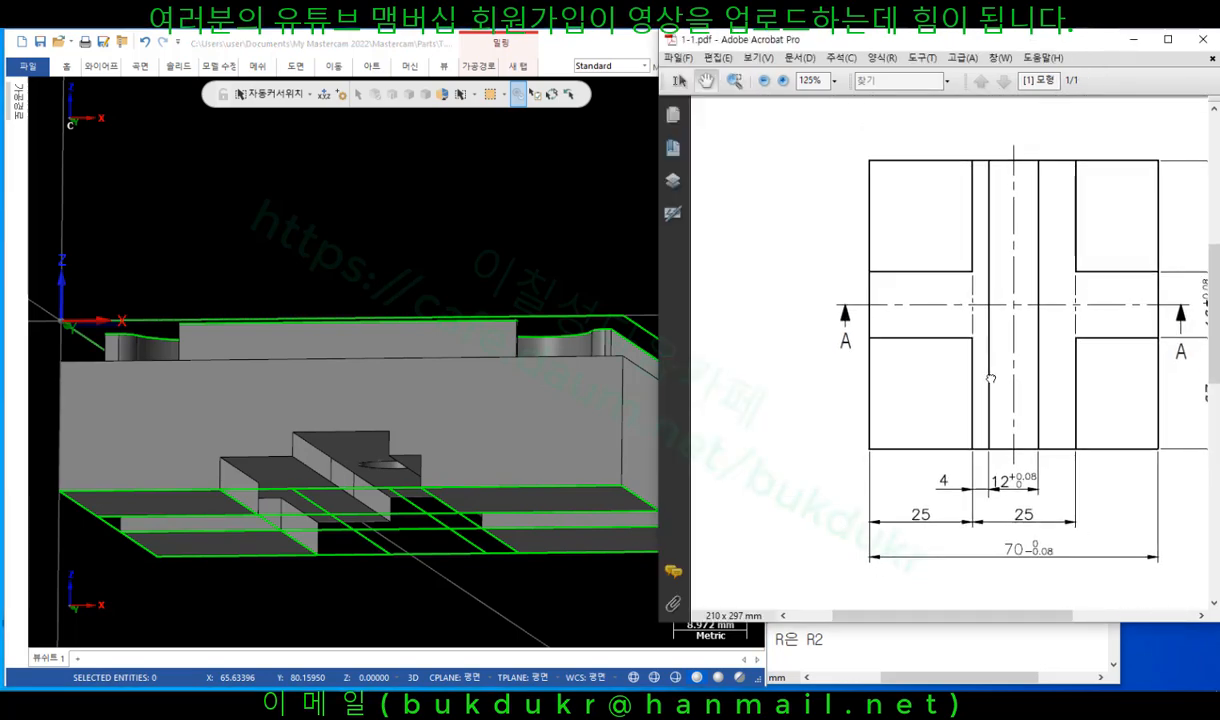
pyautogui.scroll(-2, 362, 458)
pyautogui.moveTo(377, 468); pyautogui.dragTo(668, 289, button='middle')
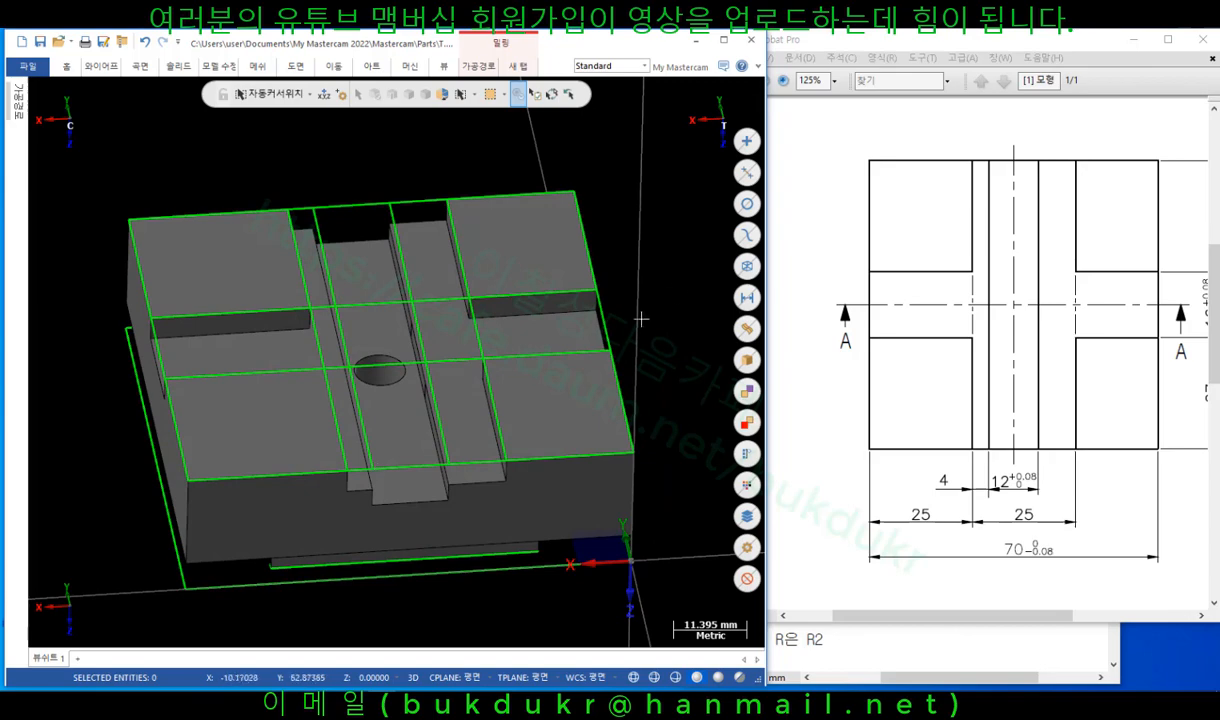
pyautogui.click(949, 364)
pyautogui.moveTo(976, 339); pyautogui.dragTo(936, 231)
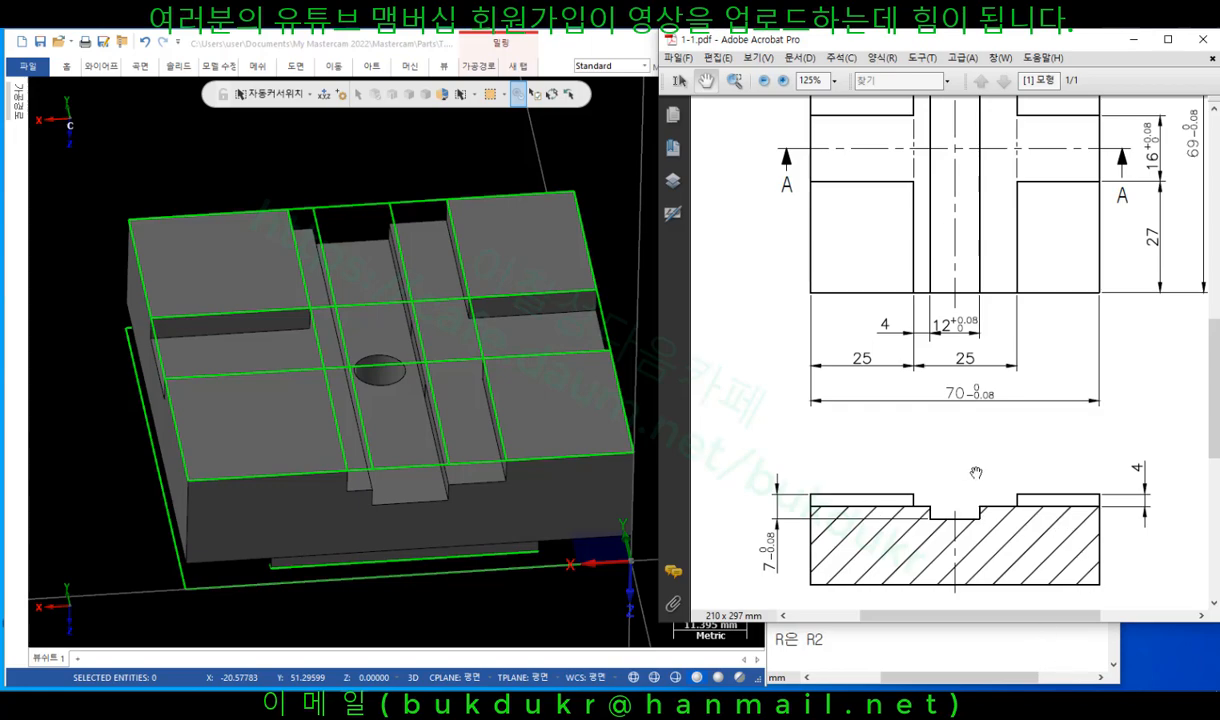
pyautogui.moveTo(944, 326); pyautogui.dragTo(989, 400)
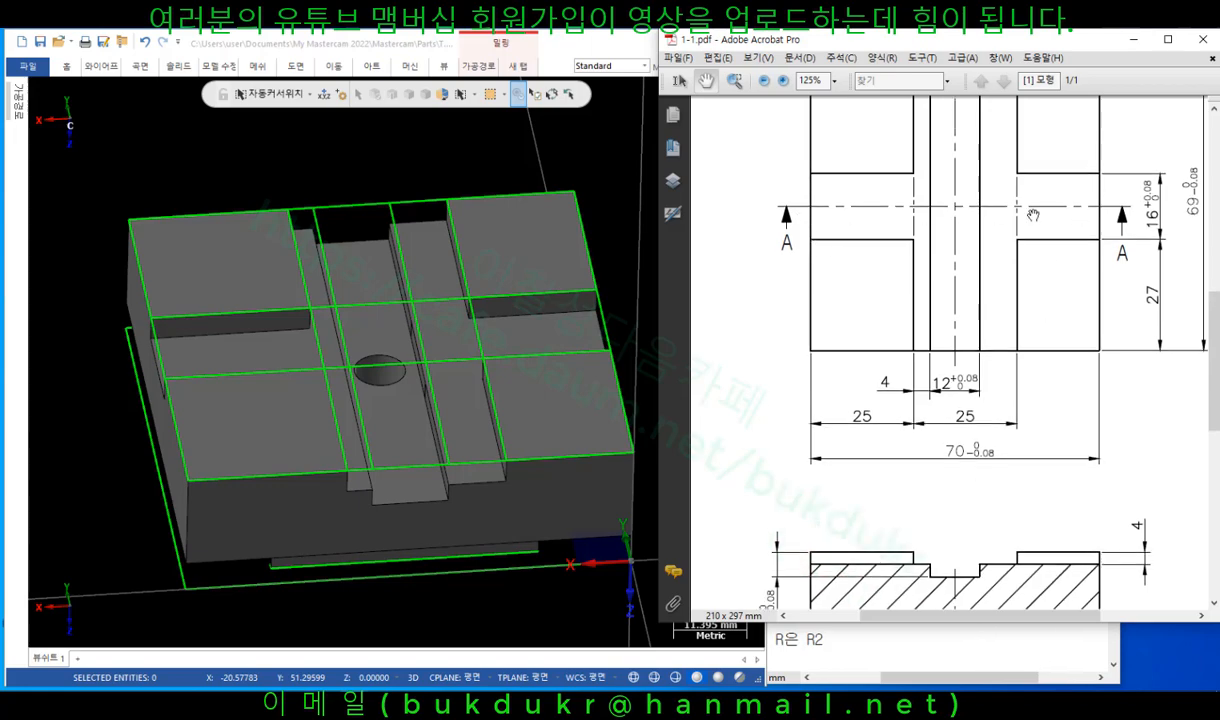
pyautogui.moveTo(1059, 572)
pyautogui.mouseDown()
pyautogui.moveTo(1053, 458)
pyautogui.moveTo(1051, 480)
pyautogui.mouseUp()
# Show the plate in isometric view, select all wireframe geometry and hide it so that only the solid is displayed.
pyautogui.moveTo(493, 327); pyautogui.dragTo(434, 201, button='middle')
pyautogui.rightClick(434, 201)
pyautogui.click(499, 310)
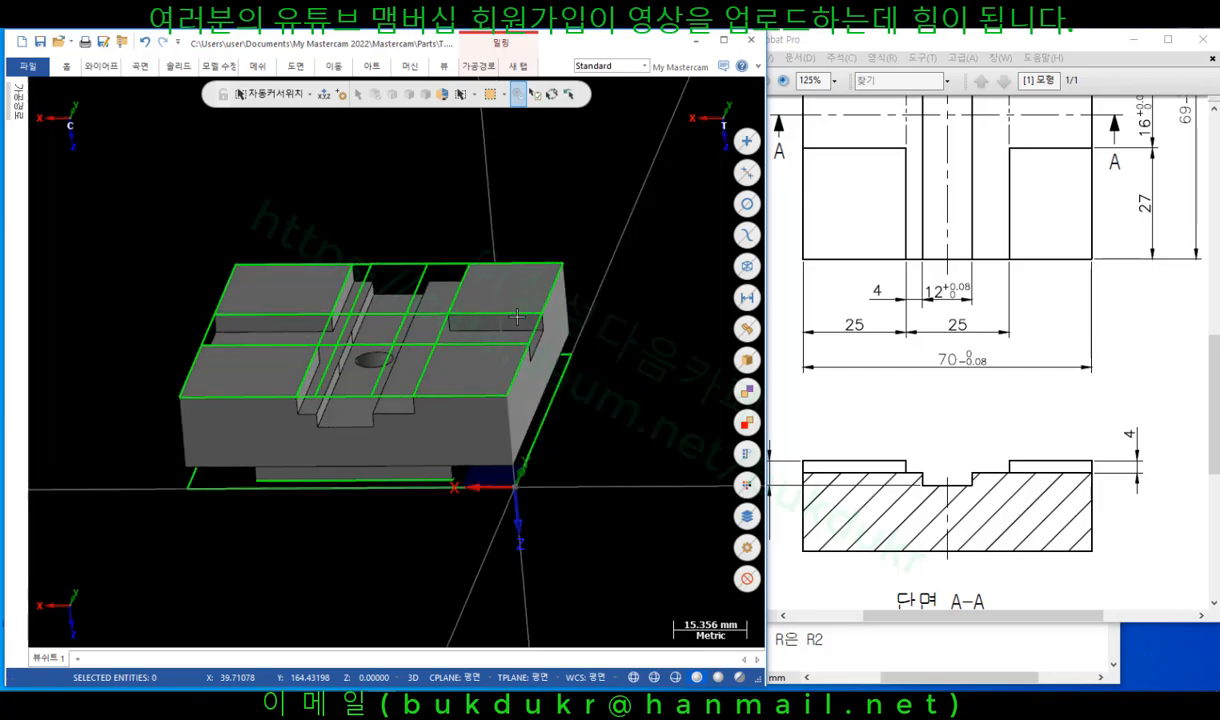
pyautogui.scroll(-3, 400, 352)
pyautogui.moveTo(393, 434); pyautogui.dragTo(392, 445, button='middle')
pyautogui.scroll(2, 510, 468)
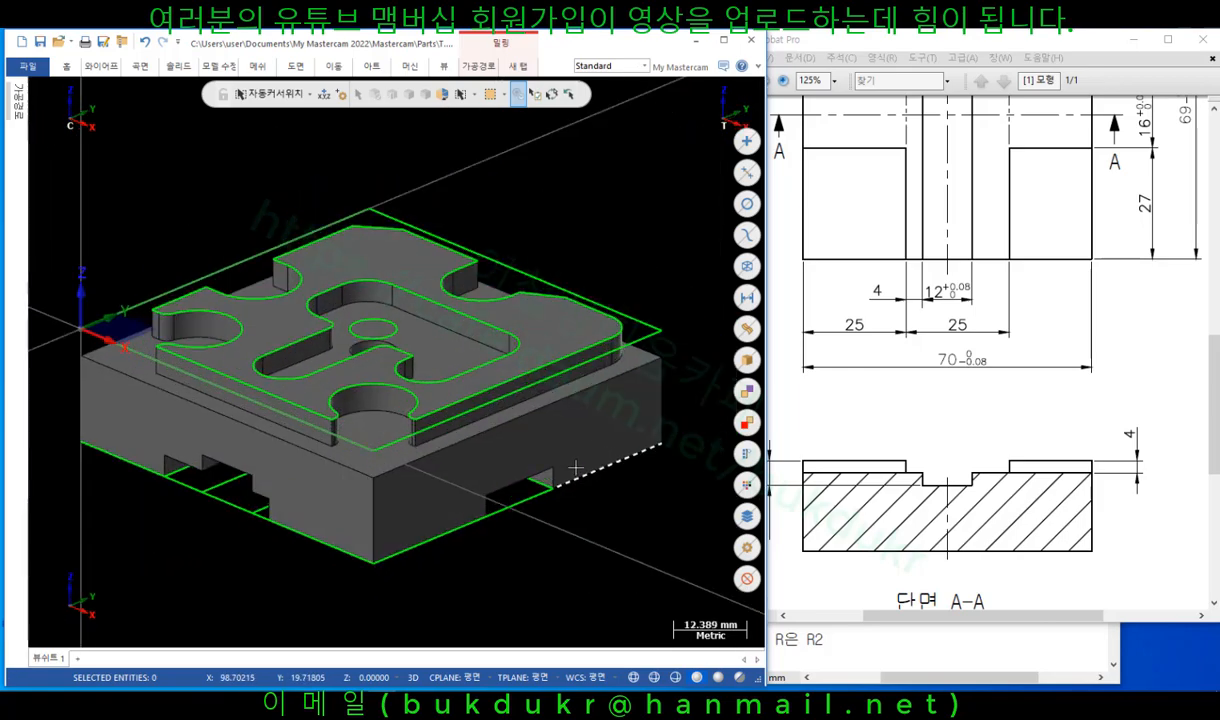
pyautogui.click(455, 501)
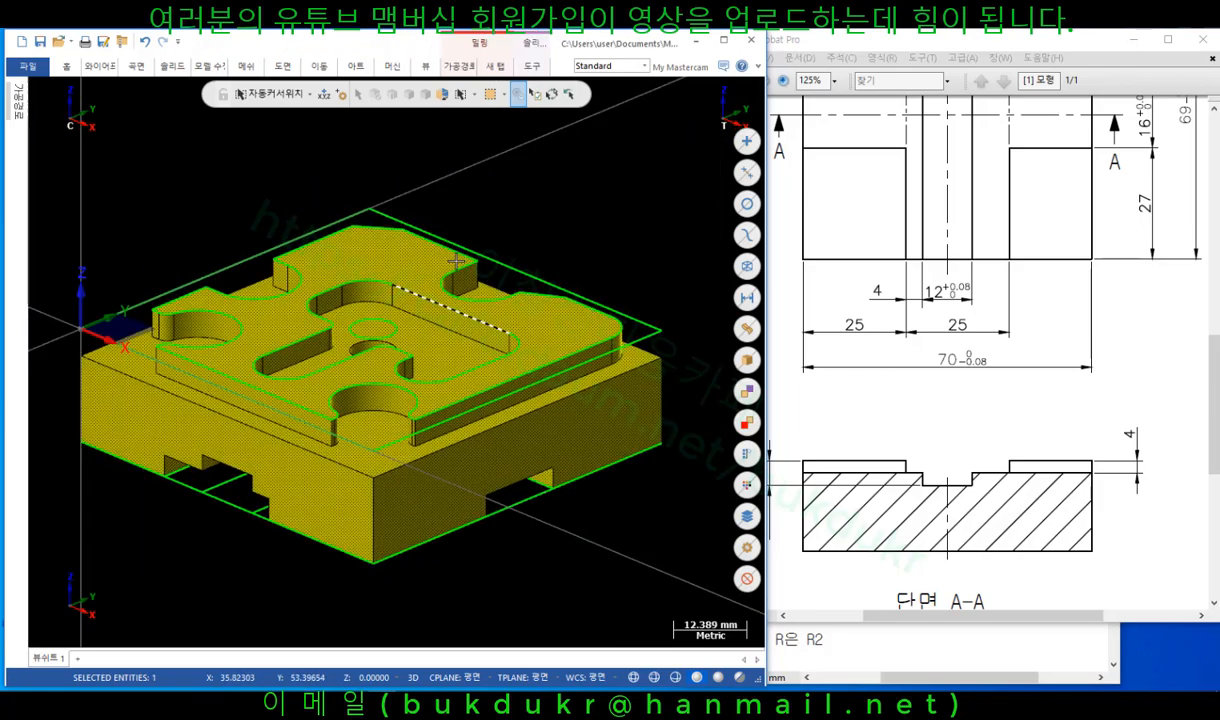
pyautogui.click(518, 94)
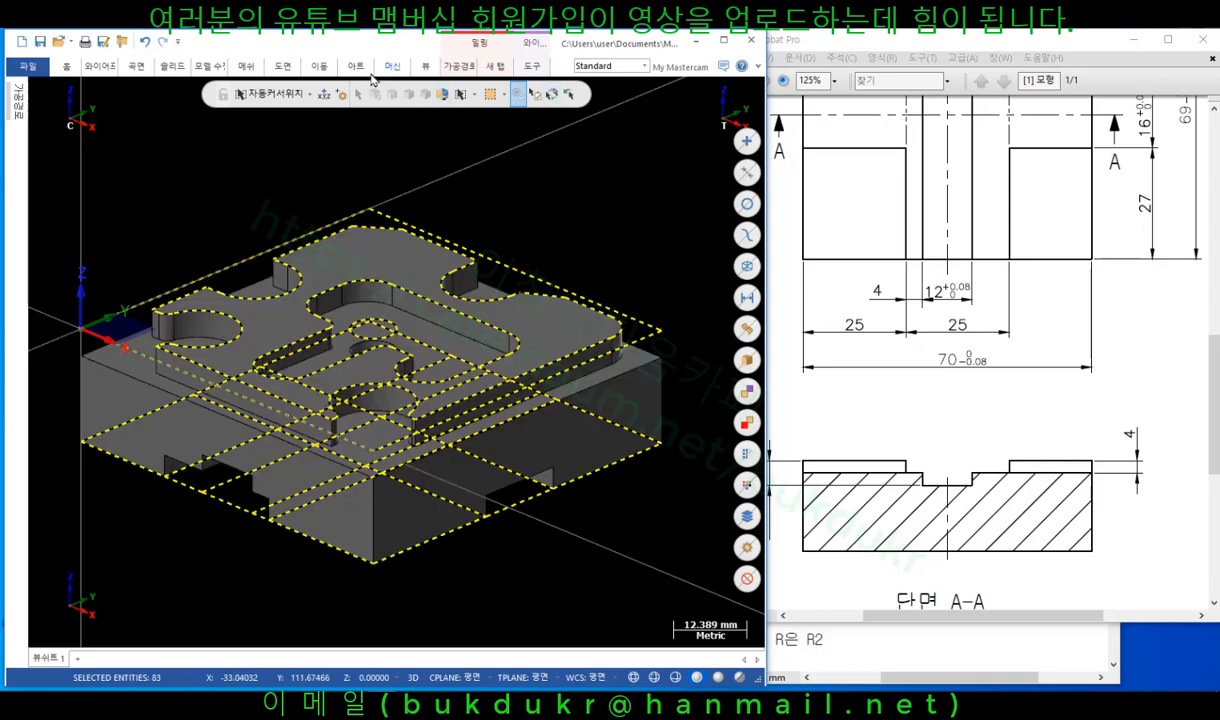
pyautogui.click(66, 66)
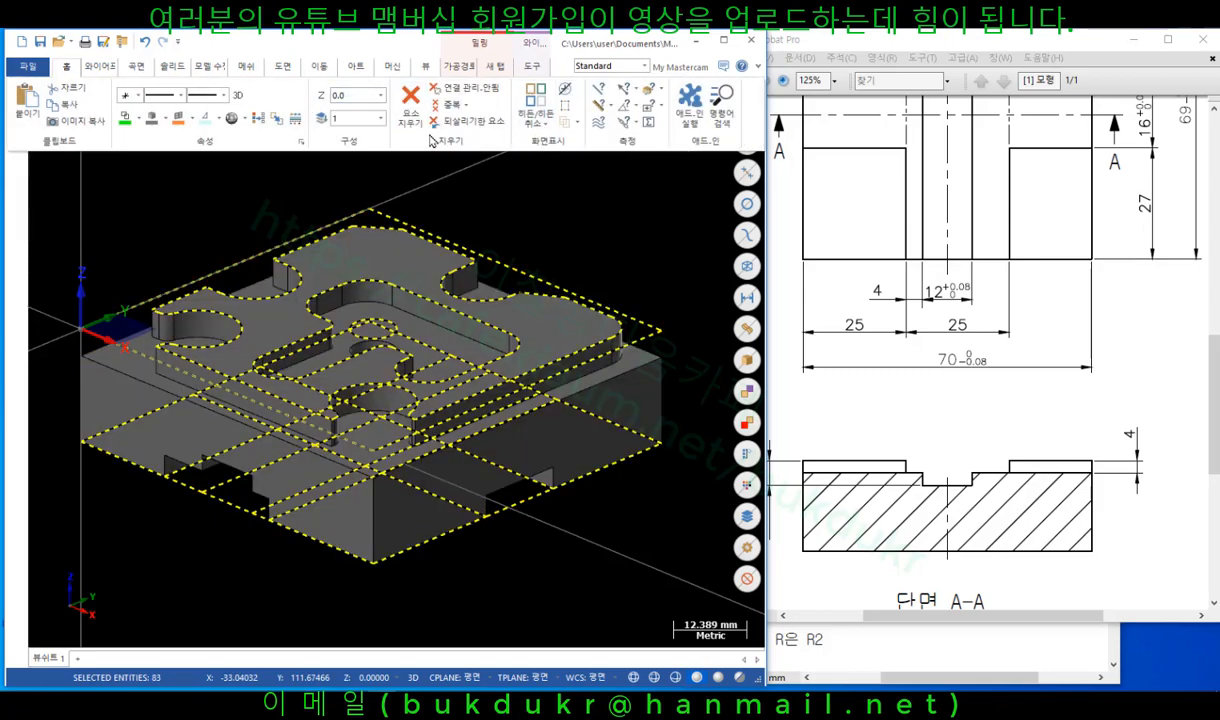
pyautogui.click(565, 121)
pyautogui.scroll(-2, 563, 198)
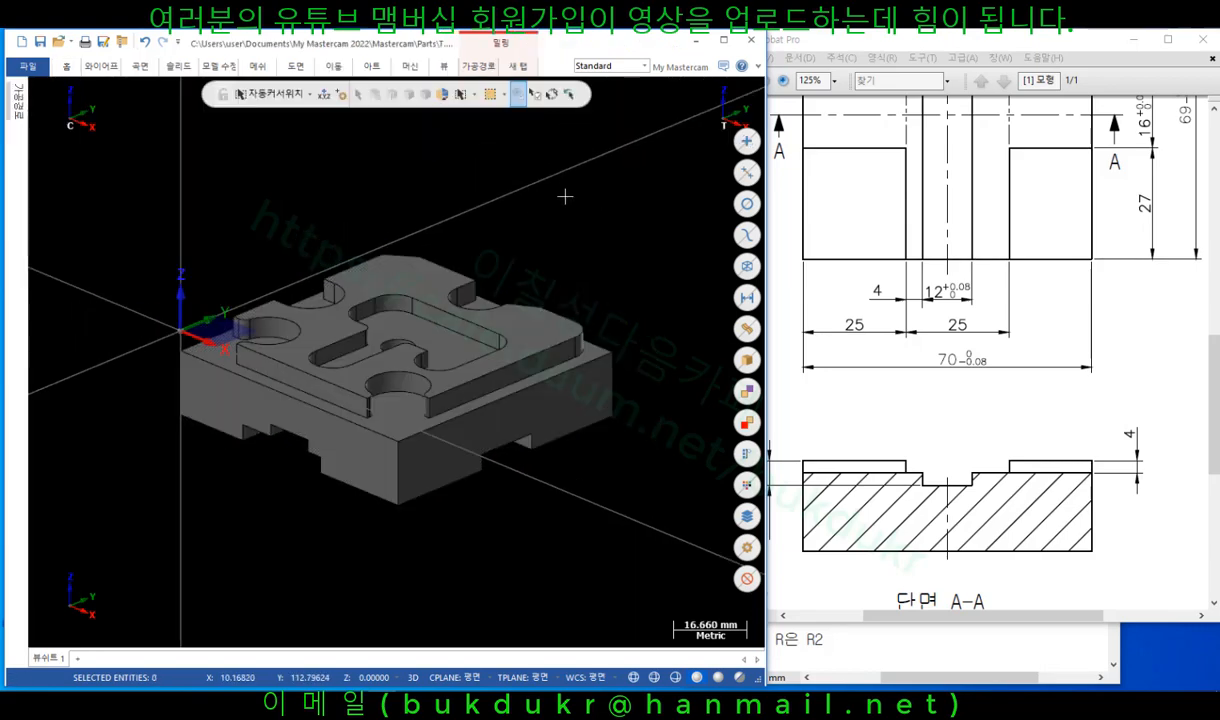
# Display the finished solid plate in isometric view and maximize the Mastercam window.
pyautogui.rightClick(563, 198)
pyautogui.click(620, 321)
pyautogui.moveTo(375, 513)
pyautogui.mouseDown(button='middle')
pyautogui.moveTo(542, 305)
pyautogui.moveTo(555, 332)
pyautogui.moveTo(577, 250)
pyautogui.moveTo(568, 261)
pyautogui.mouseUp(button='middle')
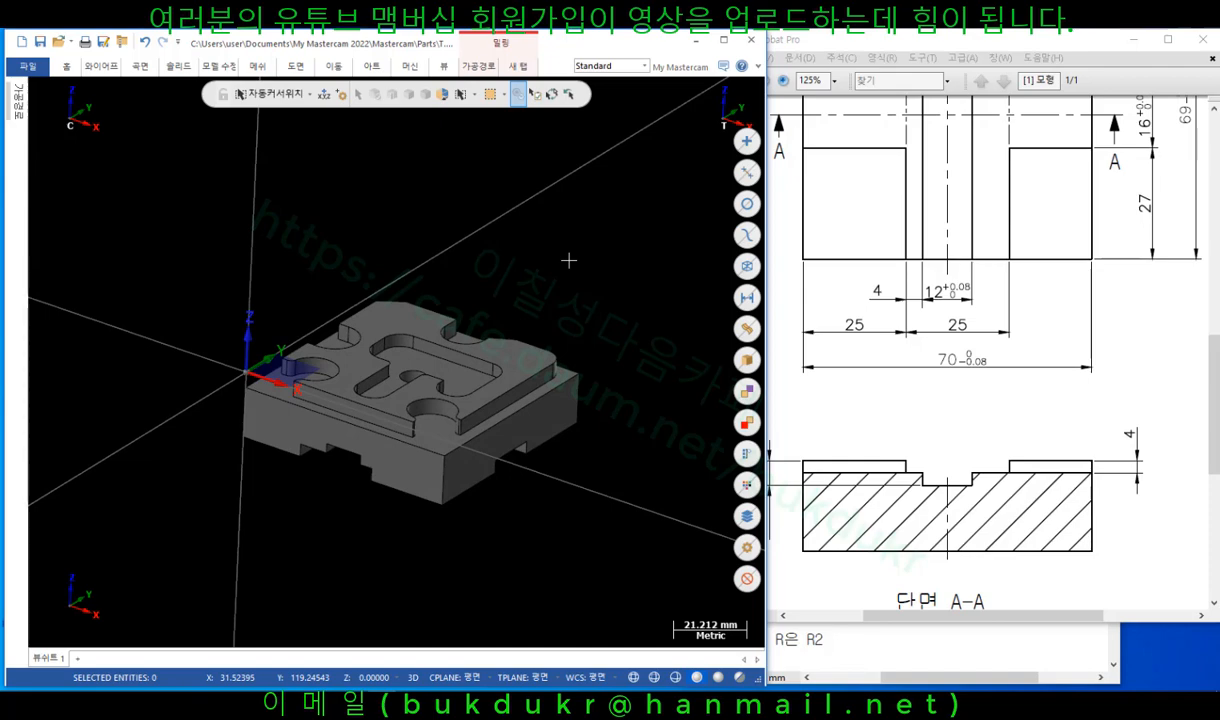
pyautogui.scroll(-1, 568, 260)
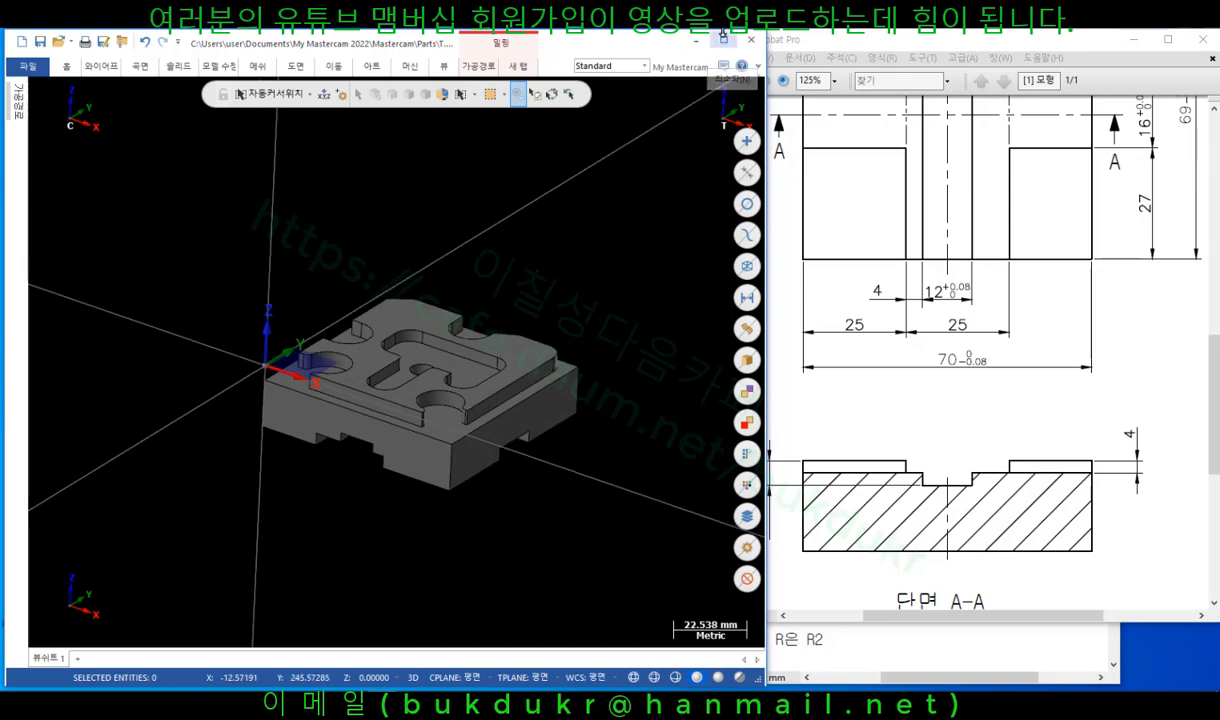
pyautogui.click(723, 37)
pyautogui.scroll(-2, 711, 248)
pyautogui.moveTo(711, 248); pyautogui.dragTo(676, 277, button='middle')
pyautogui.scroll(1, 680, 265)
pyautogui.moveTo(381, 182); pyautogui.dragTo(57, 107, button='middle')
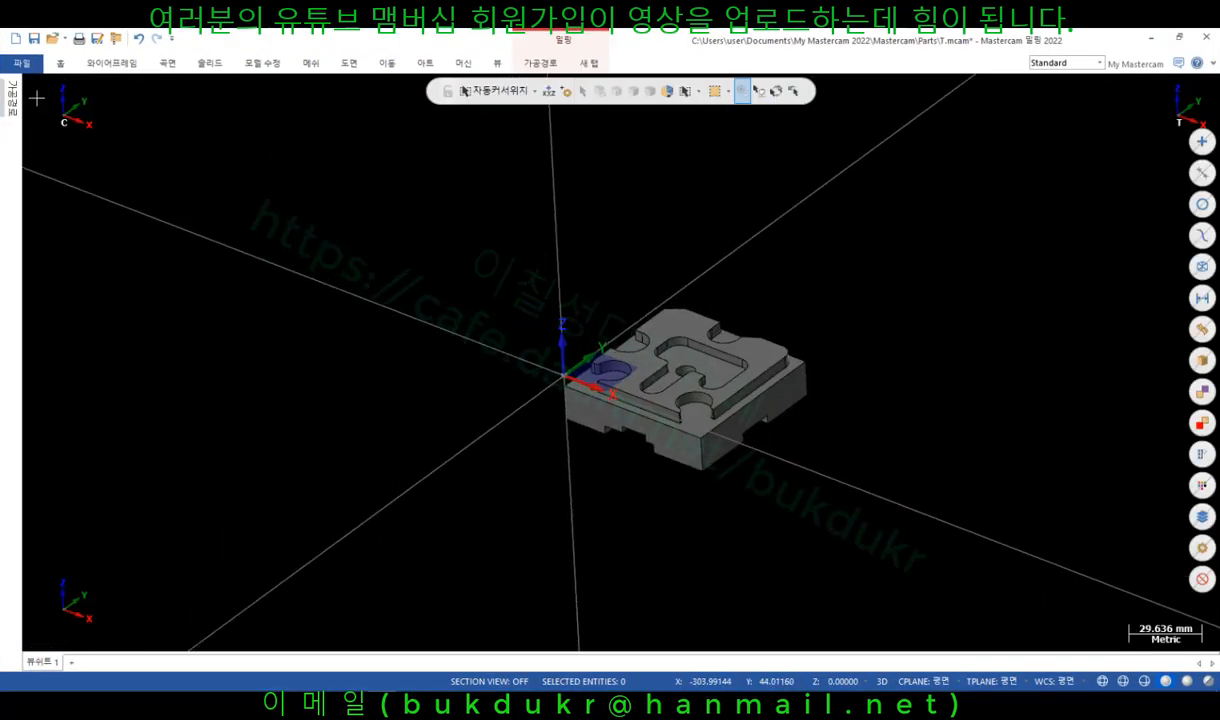
# Fit rectangular stock to all solids in the stock setup and anchor its origin at the top corner with minimum X and Y.
pyautogui.click(12, 95)
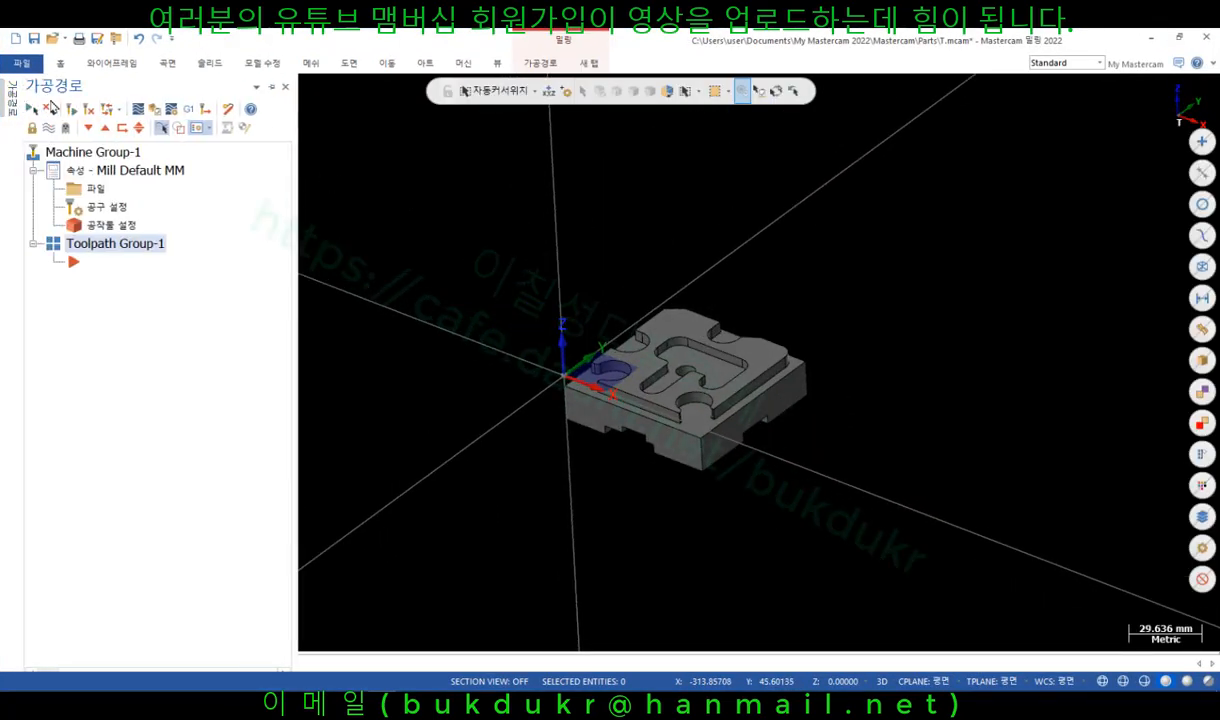
pyautogui.click(270, 90)
pyautogui.click(88, 225)
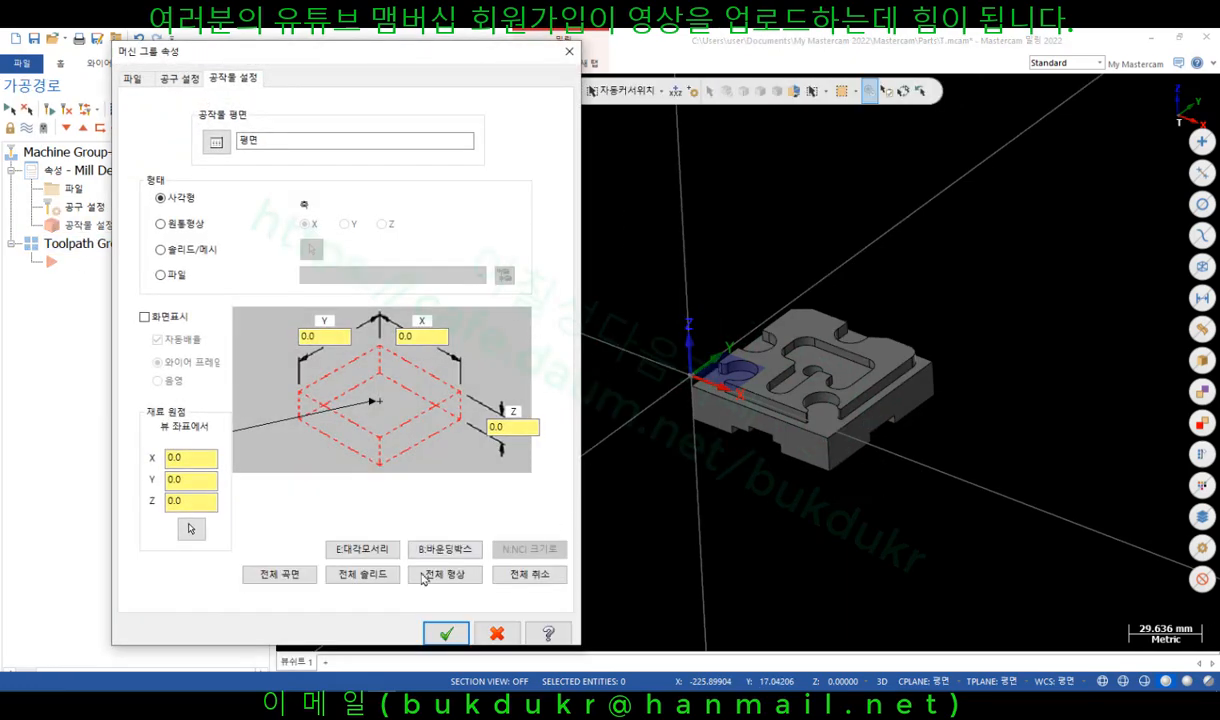
pyautogui.click(360, 573)
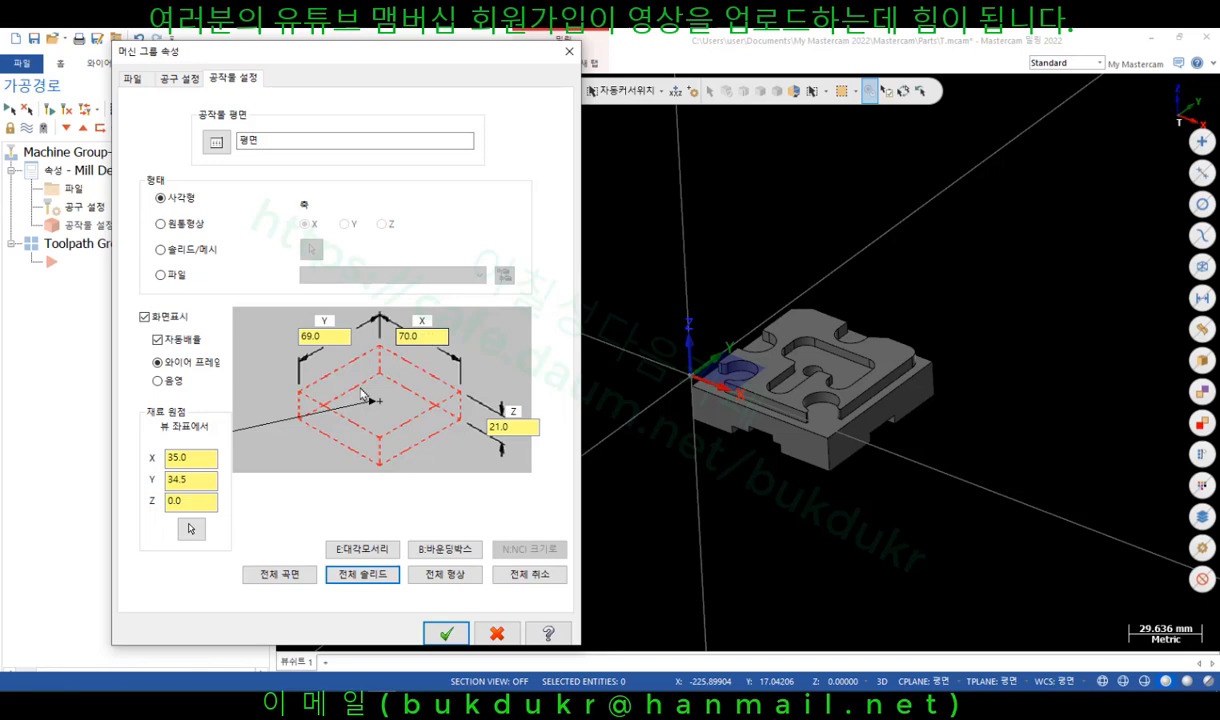
pyautogui.click(292, 390)
# Set the rectangular stock size to Y 75, X 75 and Z 25.
pyautogui.moveTo(336, 337); pyautogui.dragTo(280, 336)
pyautogui.write('75')
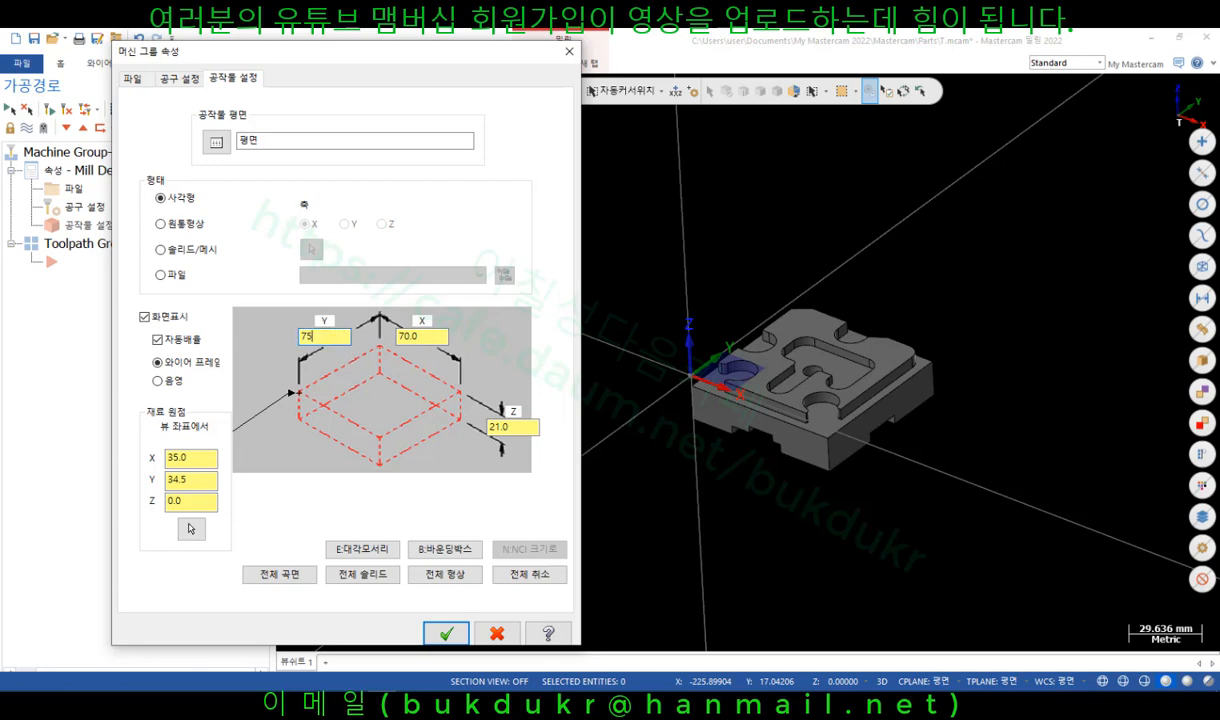
pyautogui.moveTo(425, 337); pyautogui.dragTo(376, 341)
pyautogui.write('75')
pyautogui.moveTo(494, 427); pyautogui.dragTo(424, 412)
pyautogui.write('25')
# Set the stock origin to X -2.5, Y -3 and Z 1 and apply the stock setup.
pyautogui.press('Tab')
pyautogui.write('-2')
pyautogui.press('Tab')
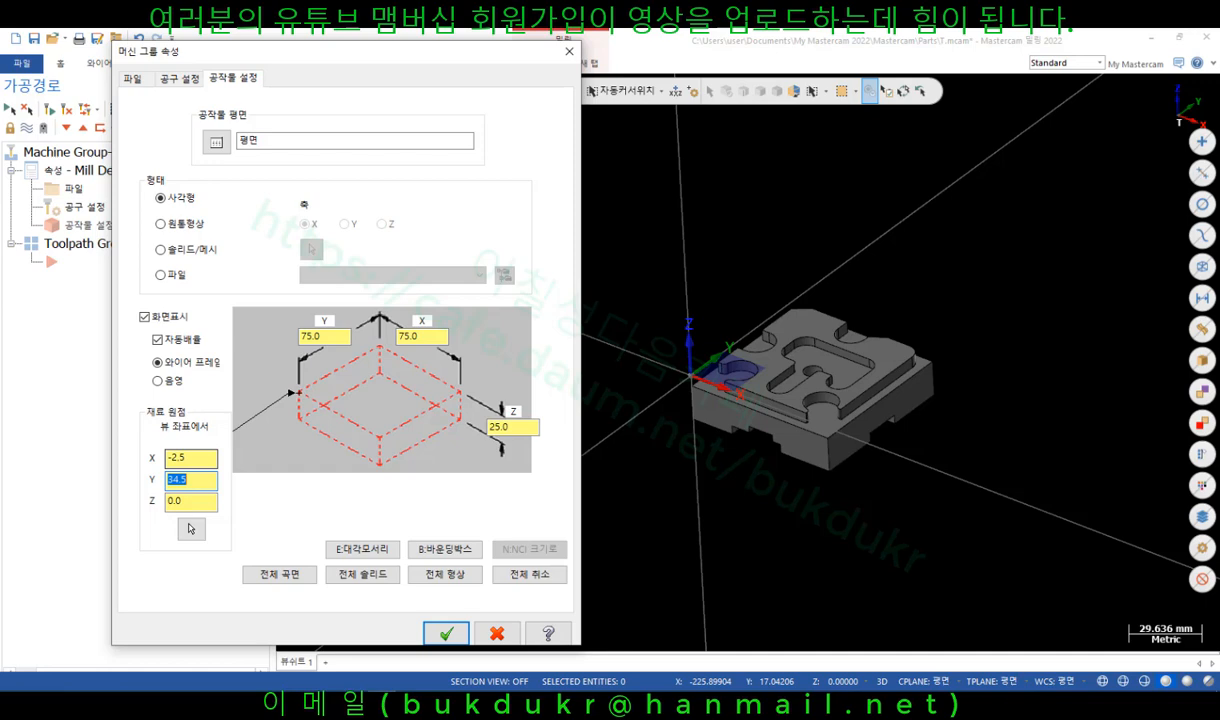
pyautogui.write('-3')
pyautogui.press('Tab')
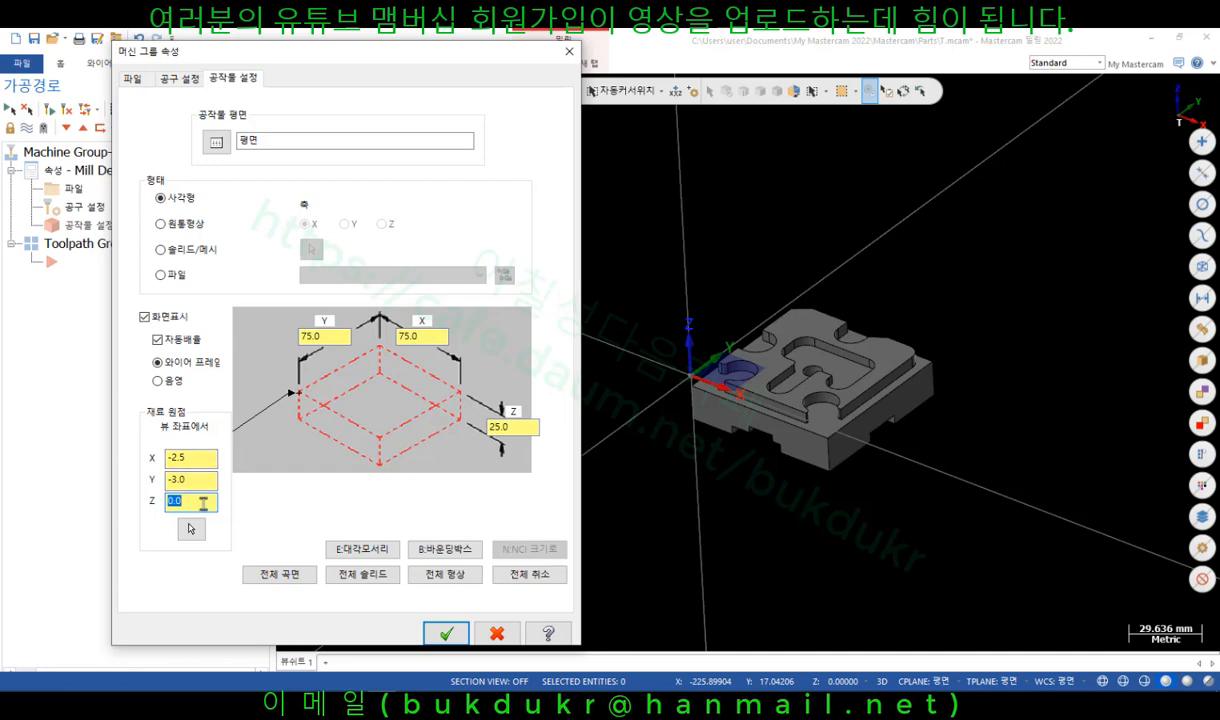
pyautogui.write('1')
pyautogui.click(446, 631)
# Show the part with its stock boundary in the top view and turn on shaded stock display.
pyautogui.scroll(4, 898, 404)
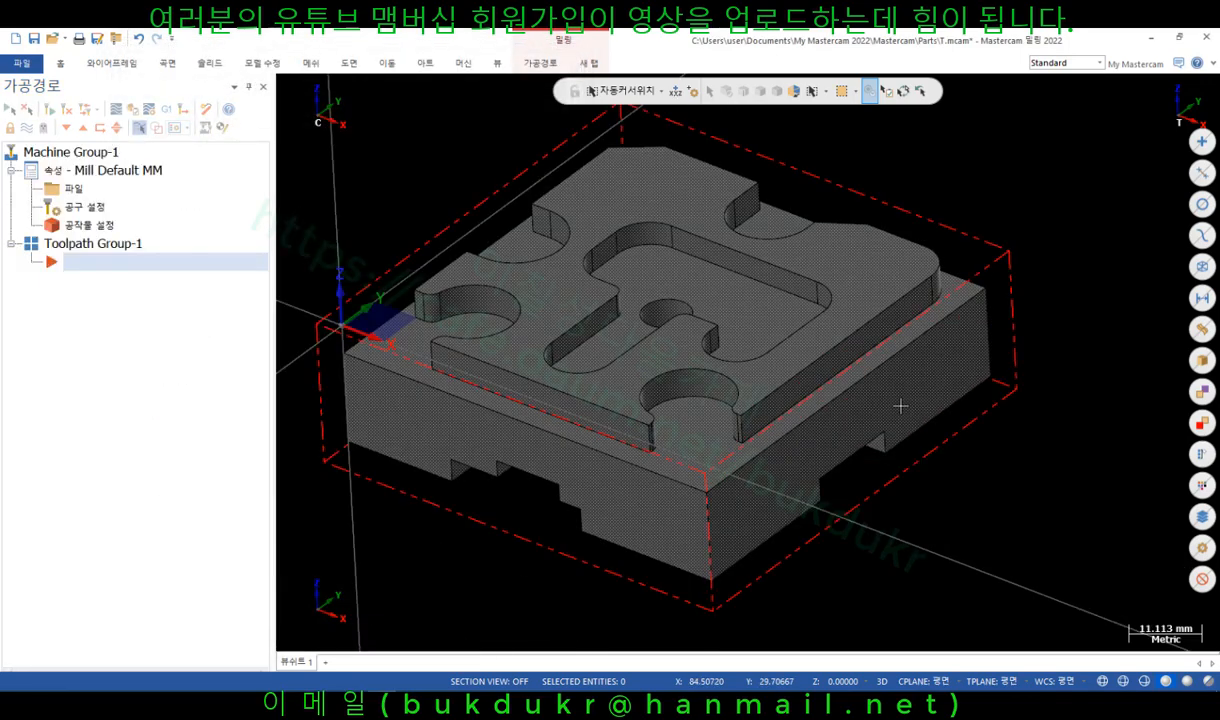
pyautogui.moveTo(710, 352); pyautogui.dragTo(795, 341, button='middle')
pyautogui.rightClick(998, 172)
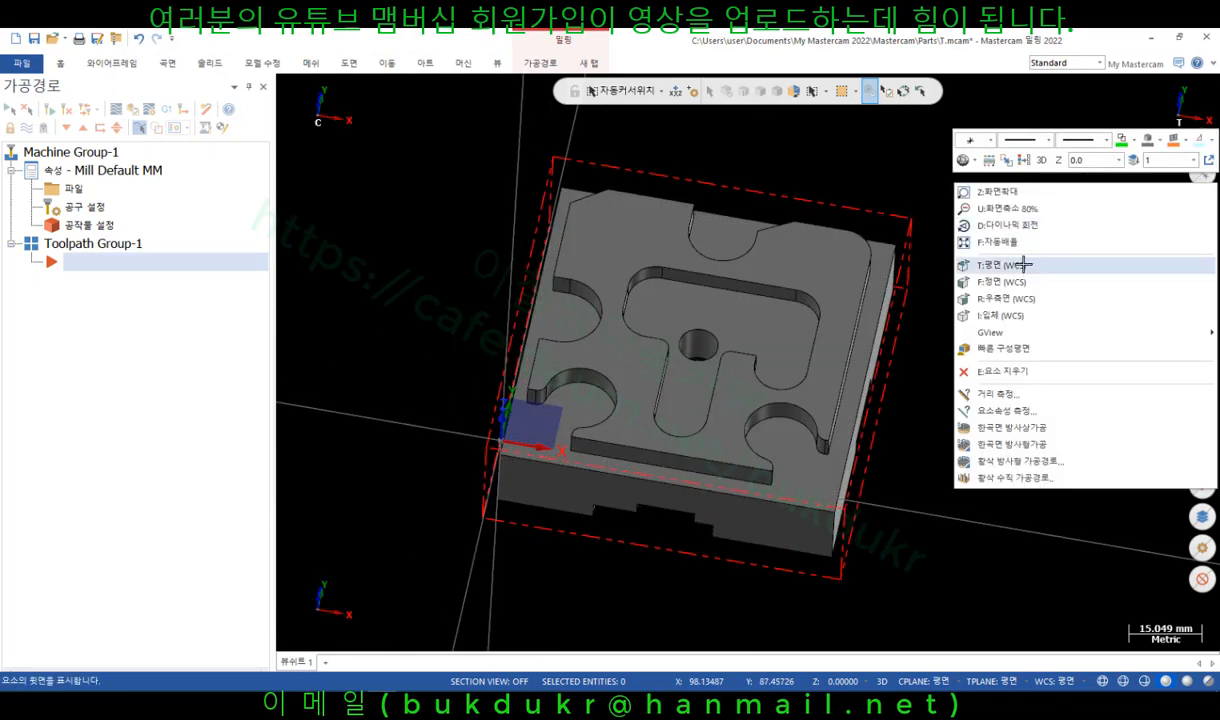
pyautogui.click(1006, 261)
pyautogui.scroll(5, 640, 288)
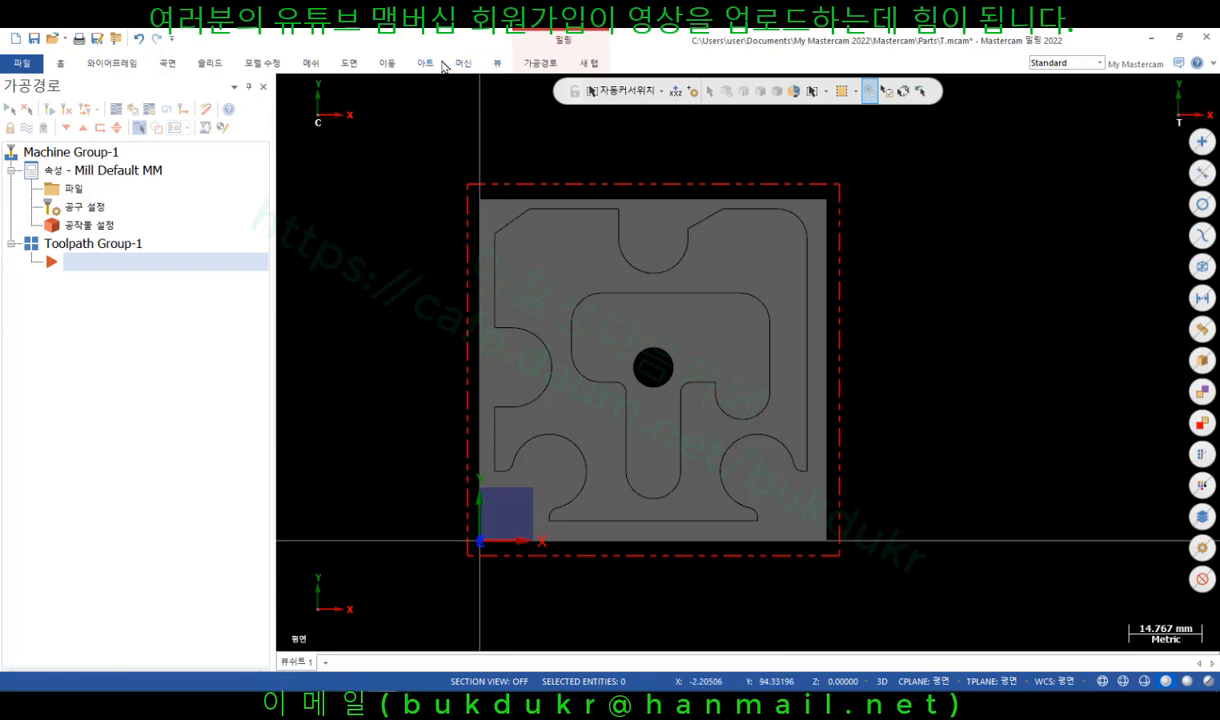
pyautogui.click(498, 63)
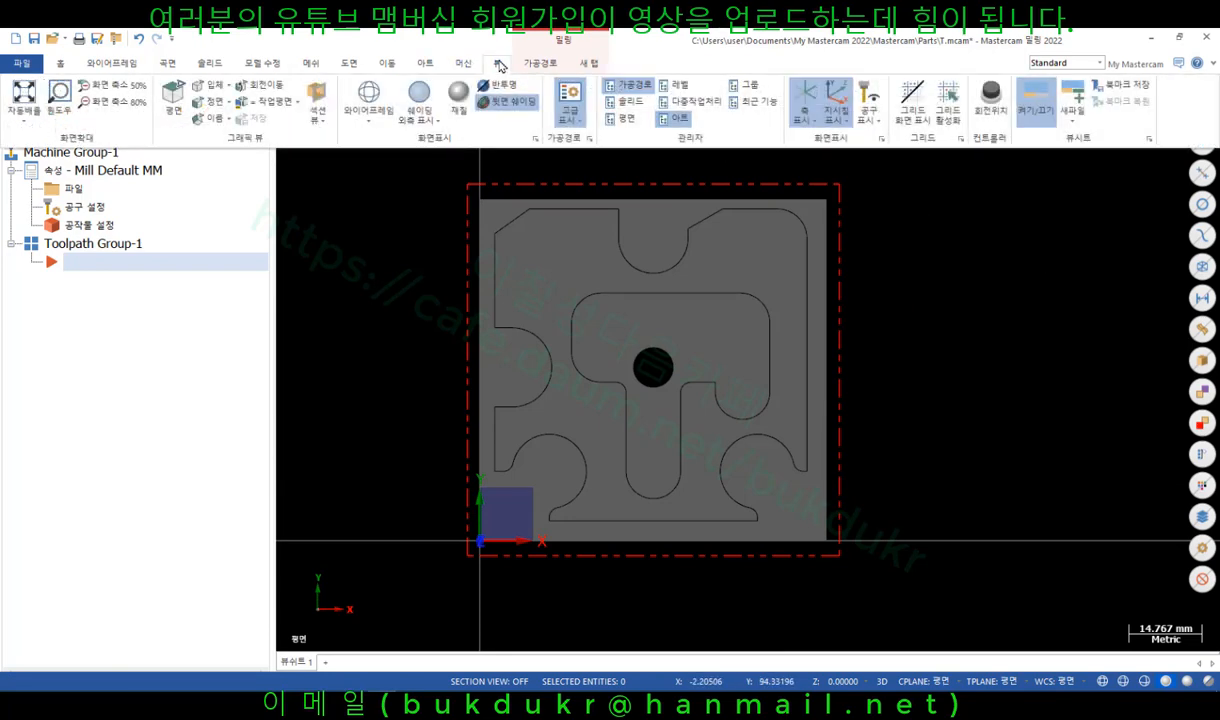
pyautogui.click(540, 63)
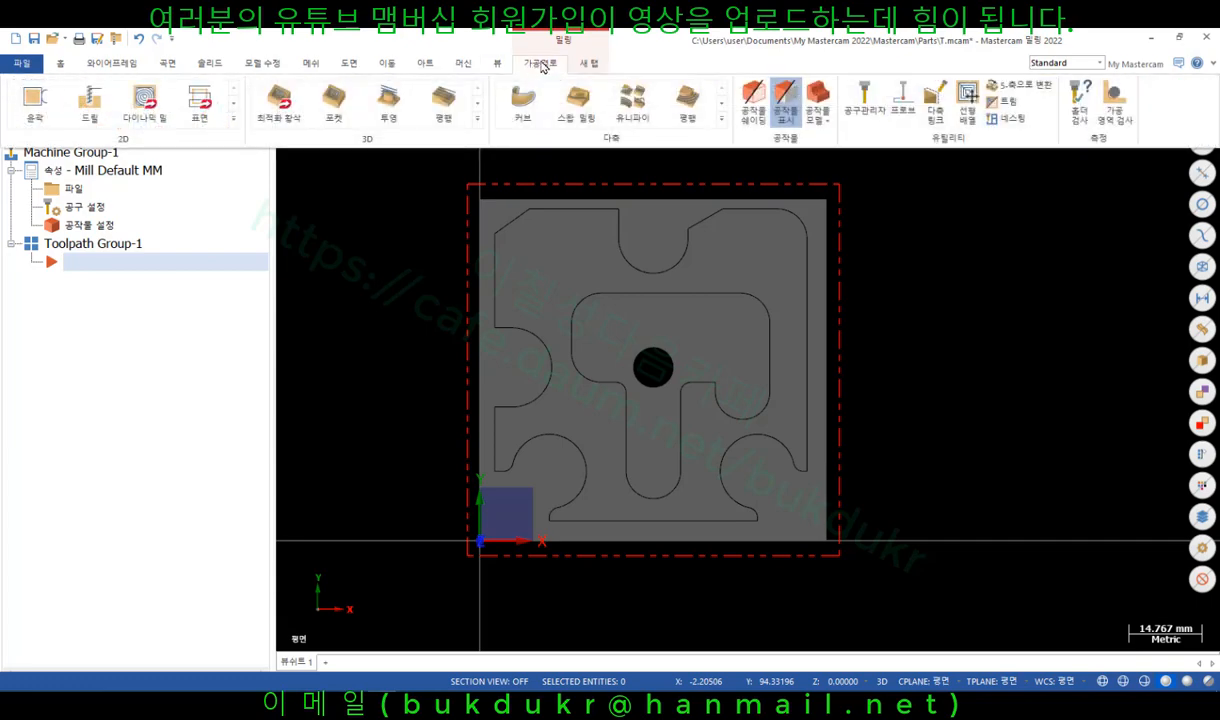
pyautogui.click(754, 97)
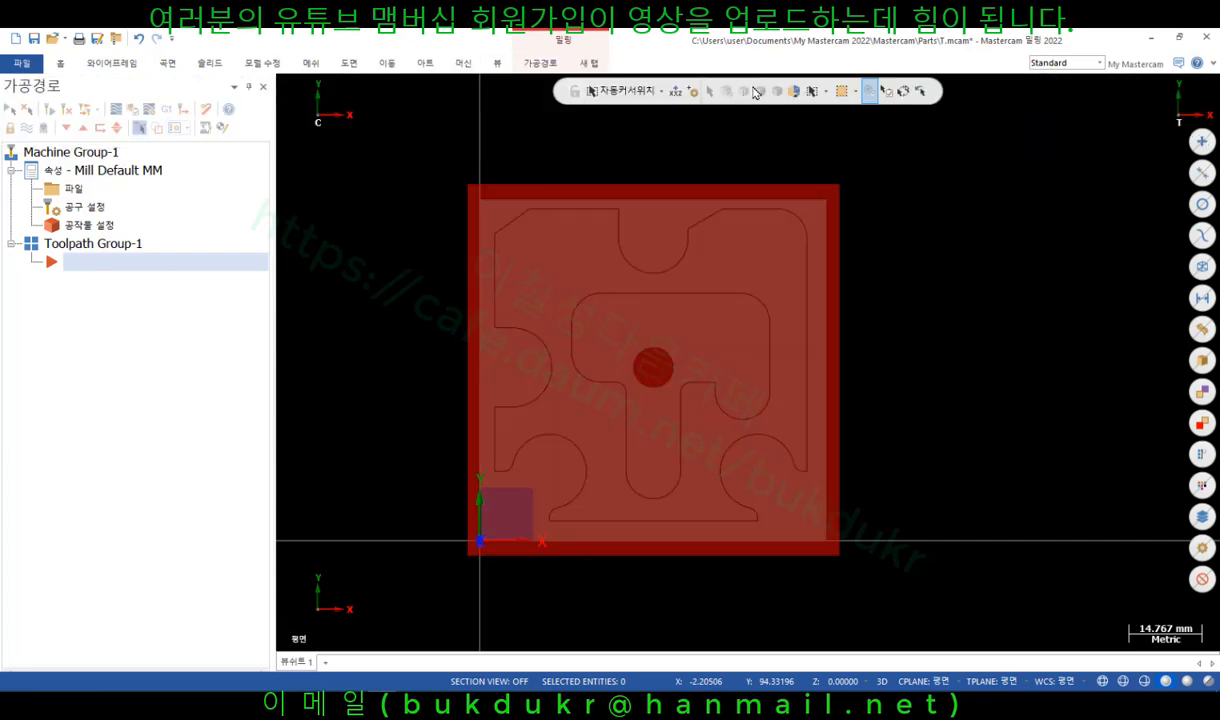
# Show the front view to check how the part sits inside the shaded stock.
pyautogui.rightClick(962, 216)
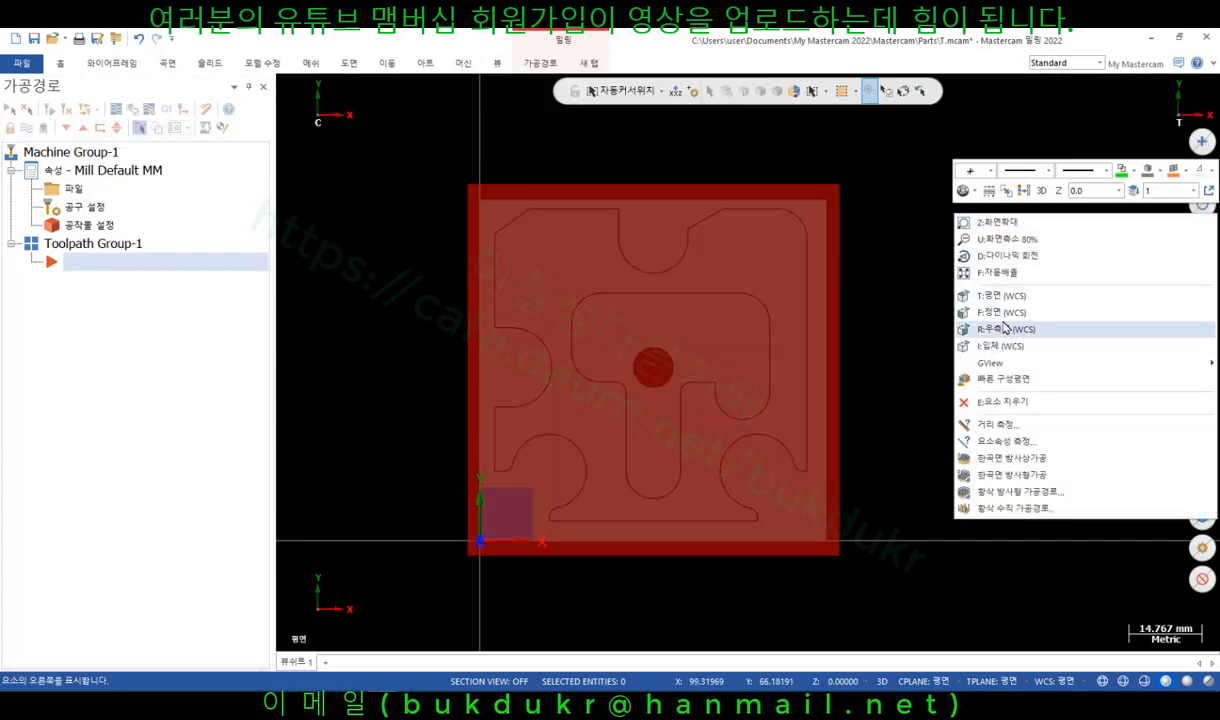
pyautogui.click(1000, 312)
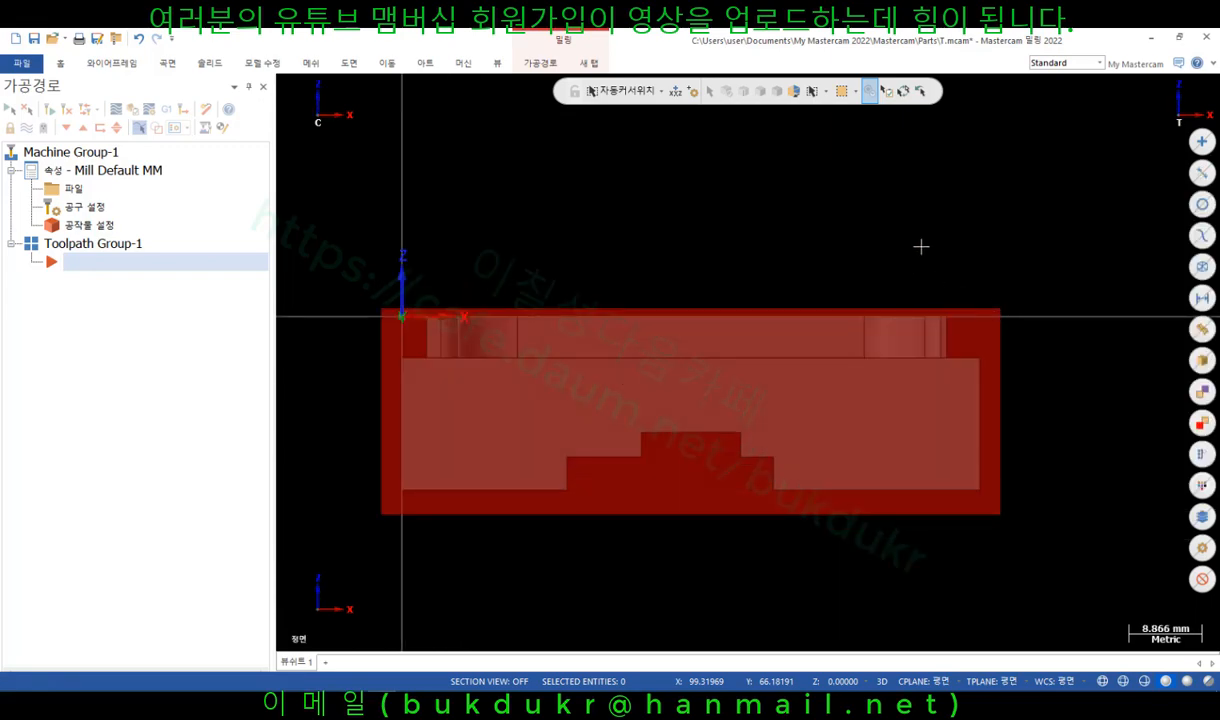
pyautogui.scroll(1, 850, 320)
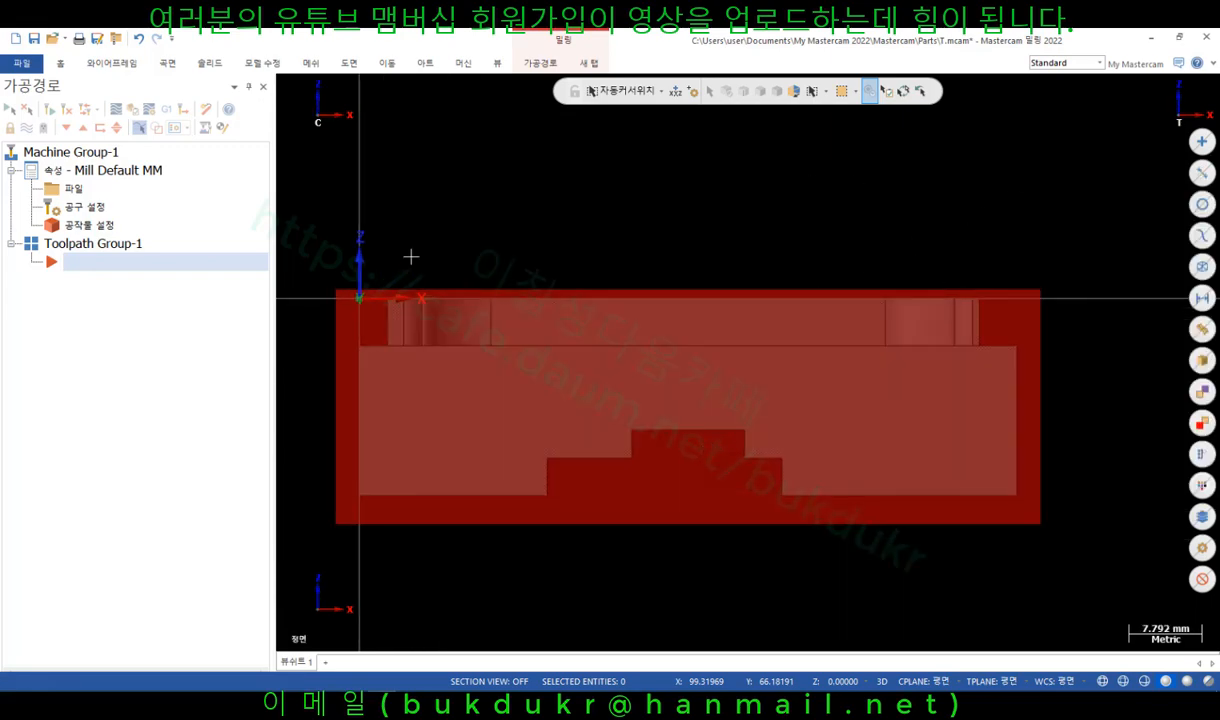
# Start the screen pen overlay, mark the part's two side edges and write the widths 75 and 70 above the stock.
pyautogui.click(143, 703)
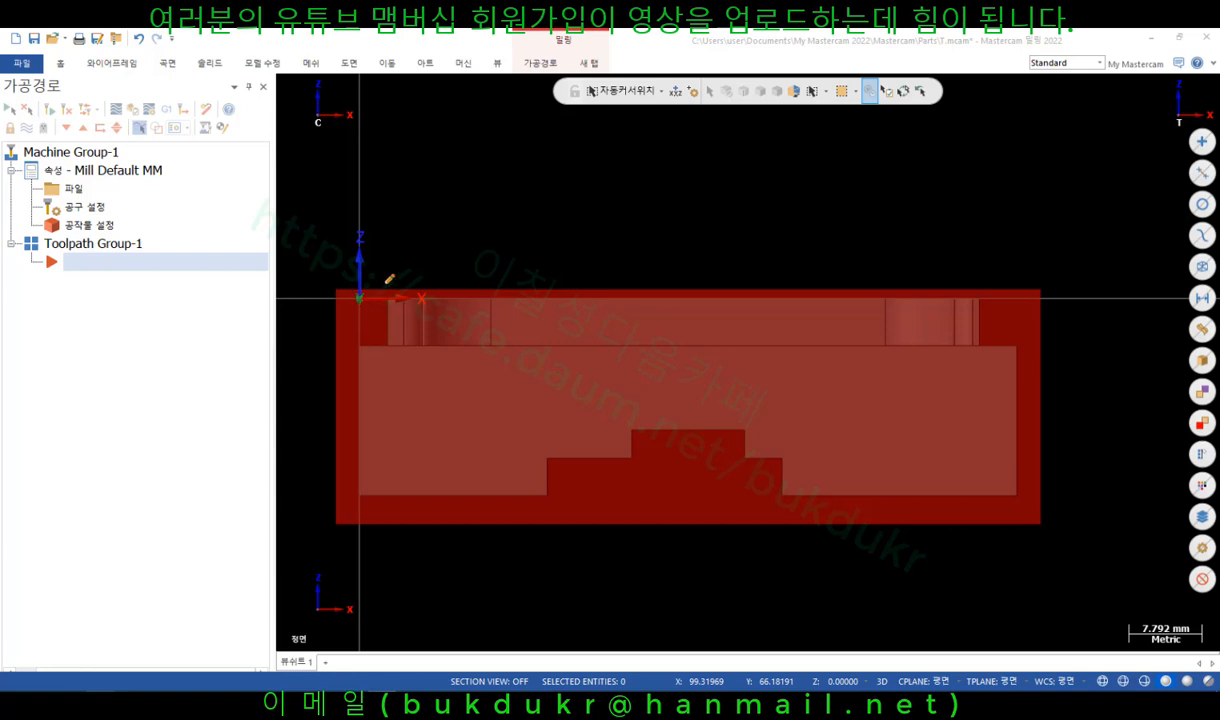
pyautogui.moveTo(364, 290); pyautogui.dragTo(364, 370)
pyautogui.moveTo(1018, 290); pyautogui.dragTo(1017, 347)
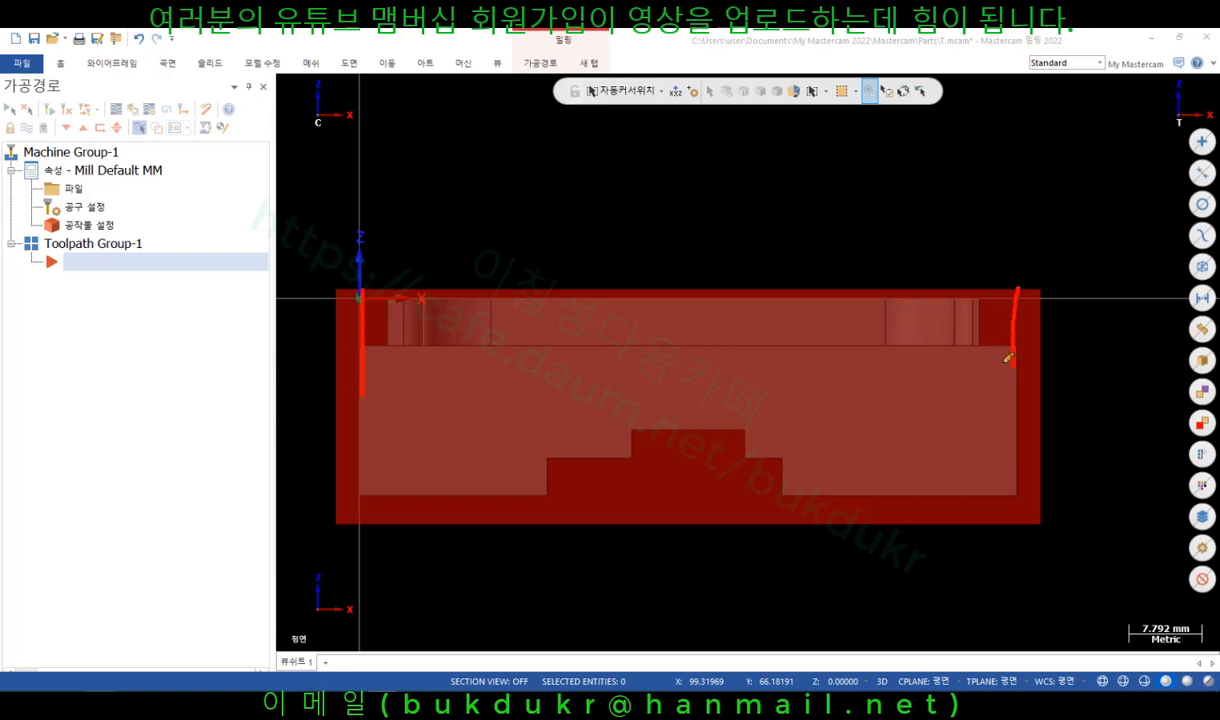
pyautogui.moveTo(700, 178)
pyautogui.mouseDown()
pyautogui.moveTo(713, 163)
pyautogui.moveTo(742, 192)
pyautogui.mouseUp()
pyautogui.moveTo(752, 142)
pyautogui.mouseDown()
pyautogui.moveTo(758, 161)
pyautogui.moveTo(777, 158)
pyautogui.mouseUp()
pyautogui.moveTo(728, 242)
pyautogui.mouseDown()
pyautogui.moveTo(735, 226)
pyautogui.moveTo(752, 251)
pyautogui.moveTo(760, 241)
pyautogui.mouseUp()
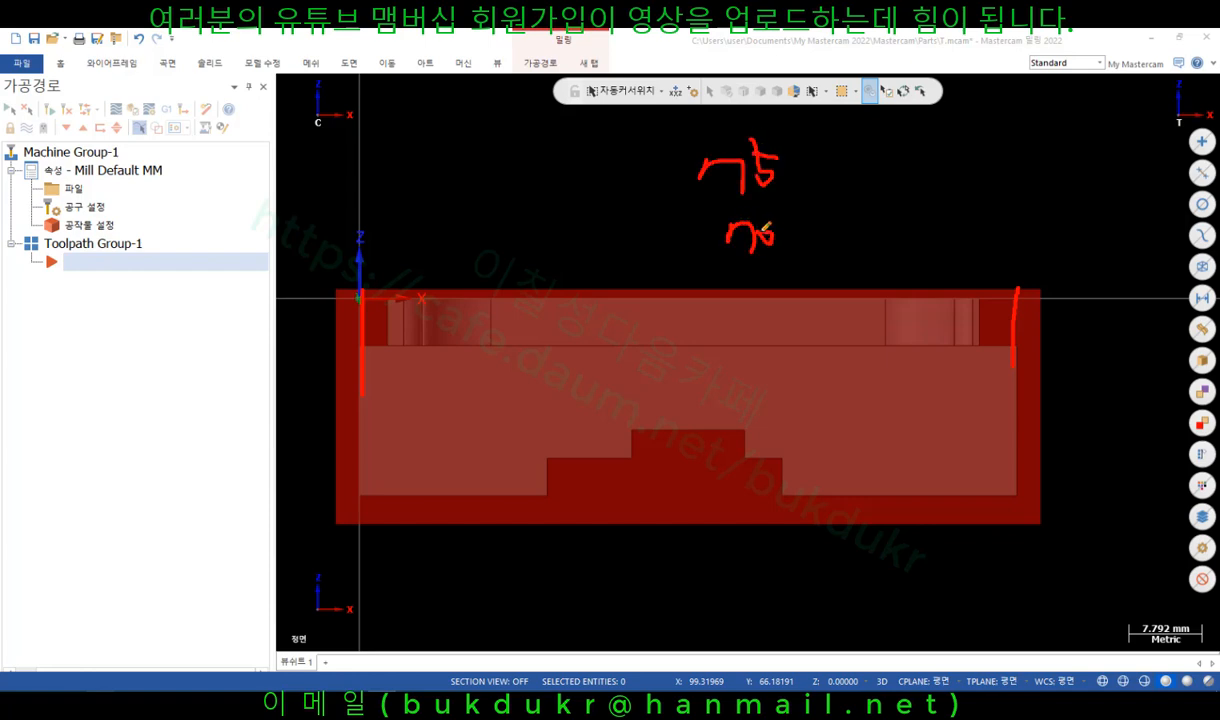
# Mark the stock allowance at both upper corners, trace the part's side, upper and lower edges, and close the pen overlay.
pyautogui.moveTo(358, 278); pyautogui.dragTo(362, 270)
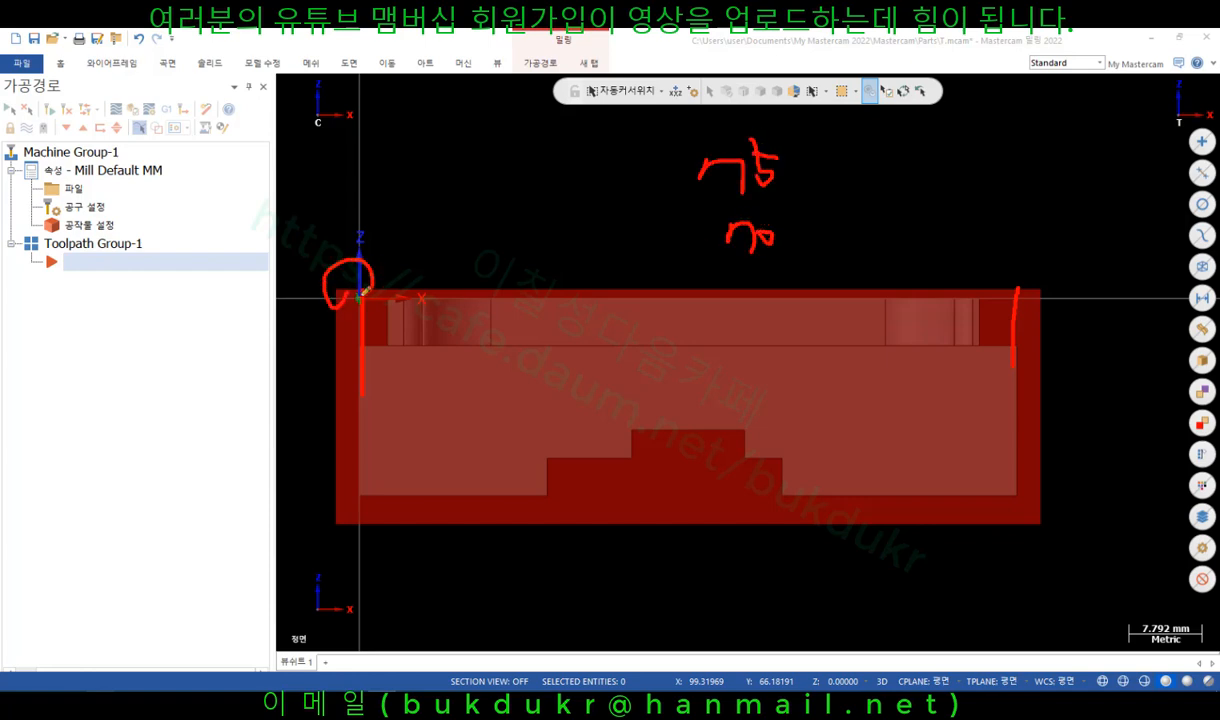
pyautogui.moveTo(1008, 296); pyautogui.dragTo(1060, 285)
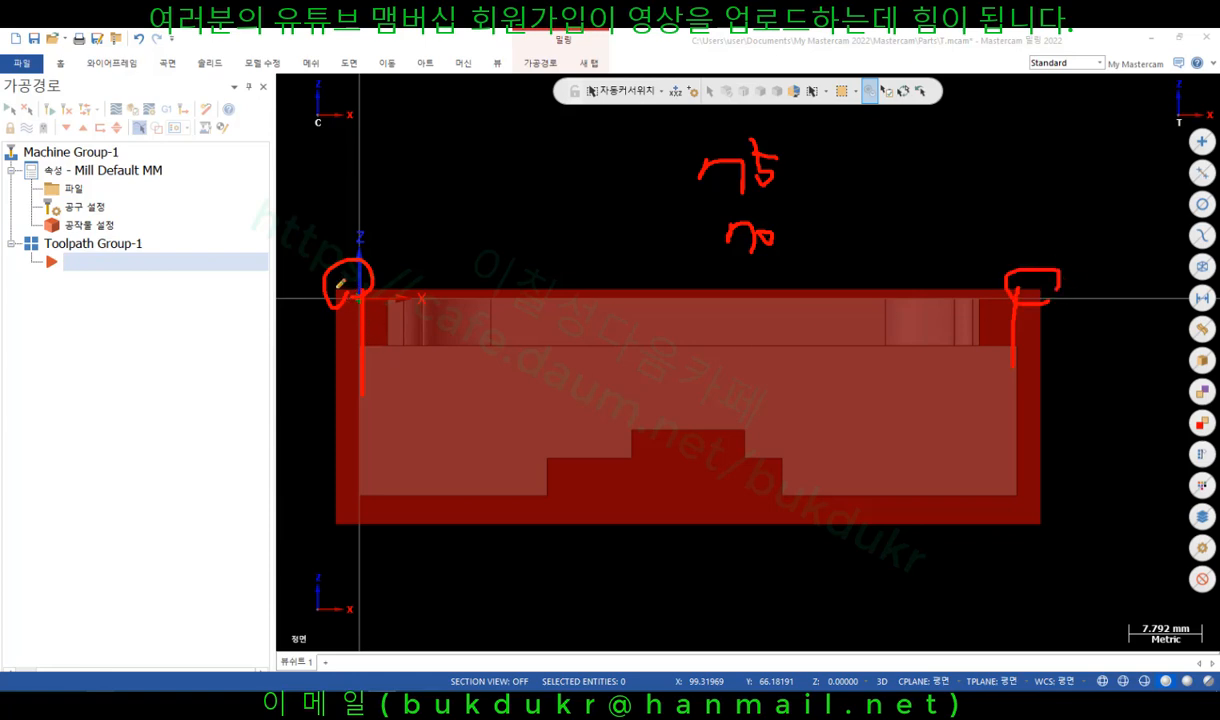
pyautogui.moveTo(367, 288); pyautogui.dragTo(368, 486)
pyautogui.moveTo(1012, 255); pyautogui.dragTo(1031, 581)
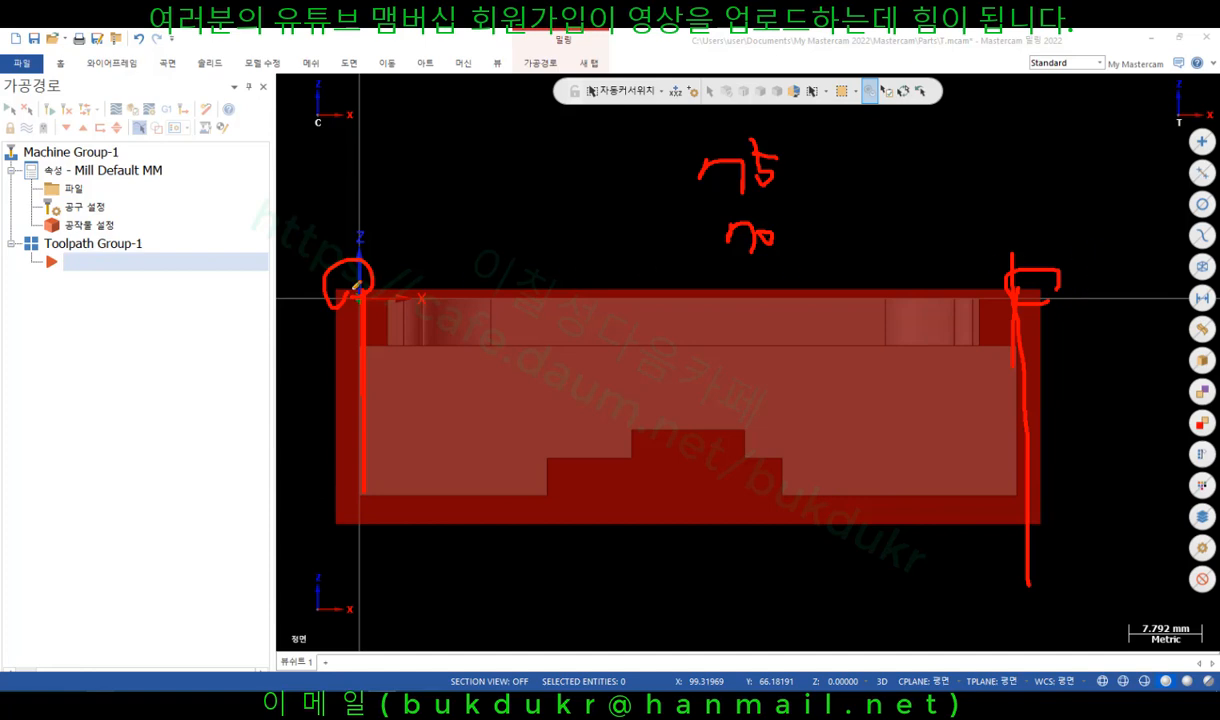
pyautogui.moveTo(326, 287); pyautogui.dragTo(596, 289)
pyautogui.moveTo(318, 495); pyautogui.dragTo(1087, 495)
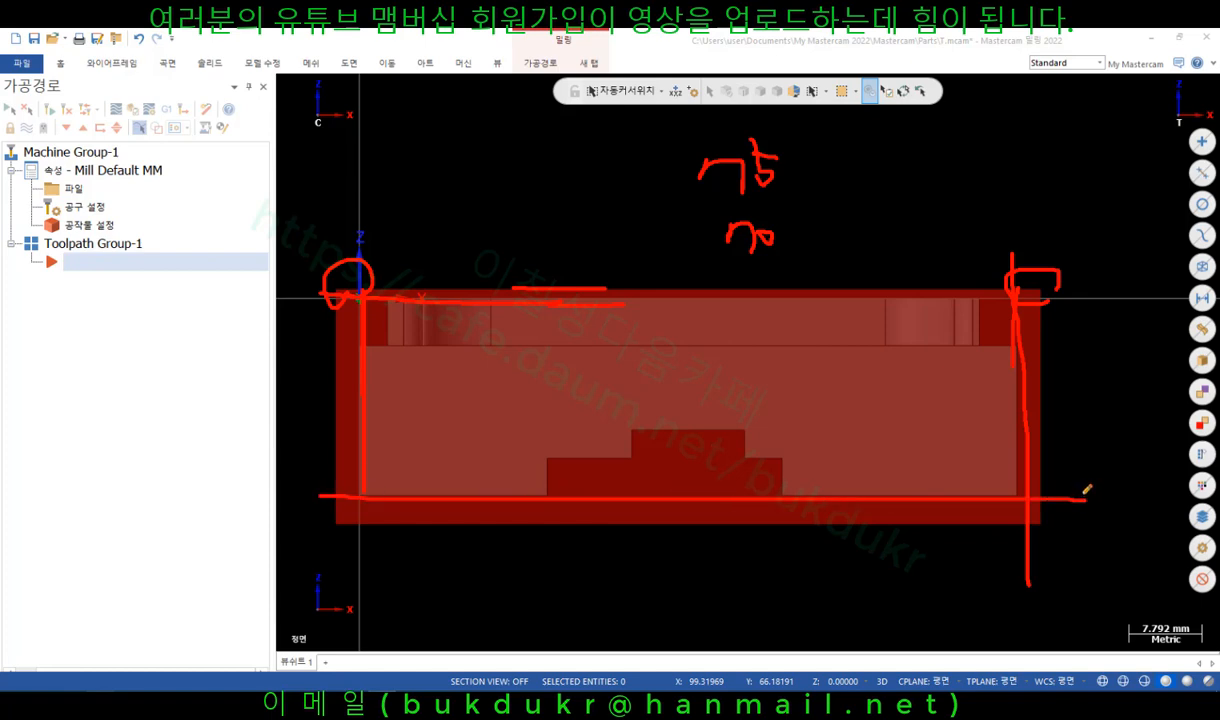
pyautogui.rightClick(1025, 178)
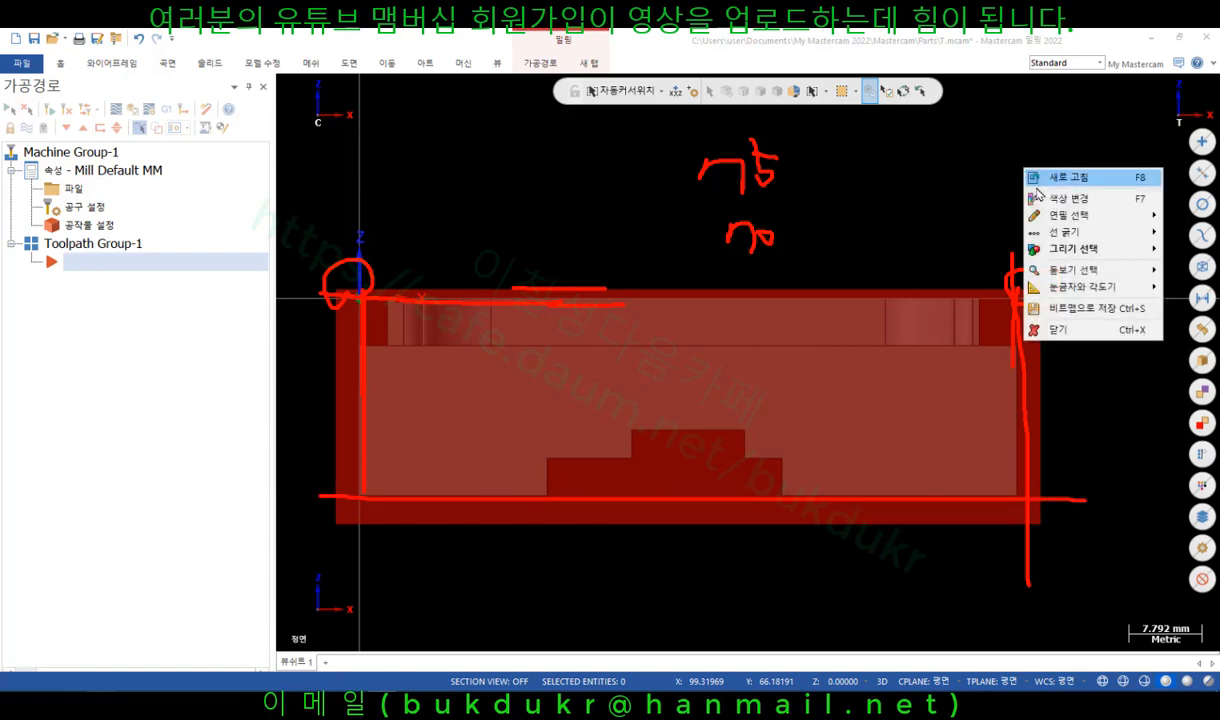
pyautogui.click(1058, 331)
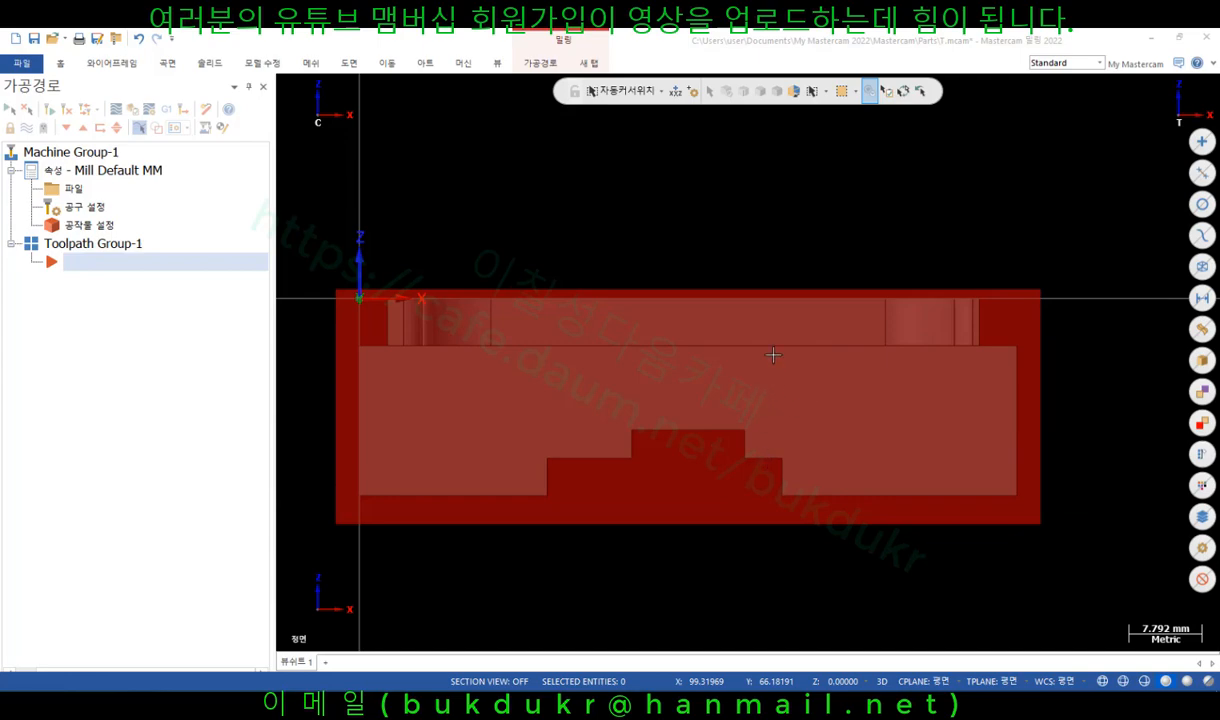
# Inspect the stepped underside of the part within the shaded stock and return to the isometric view.
pyautogui.moveTo(773, 355); pyautogui.dragTo(754, 166, button='middle')
pyautogui.scroll(-3, 720, 211)
pyautogui.scroll(5, 670, 488)
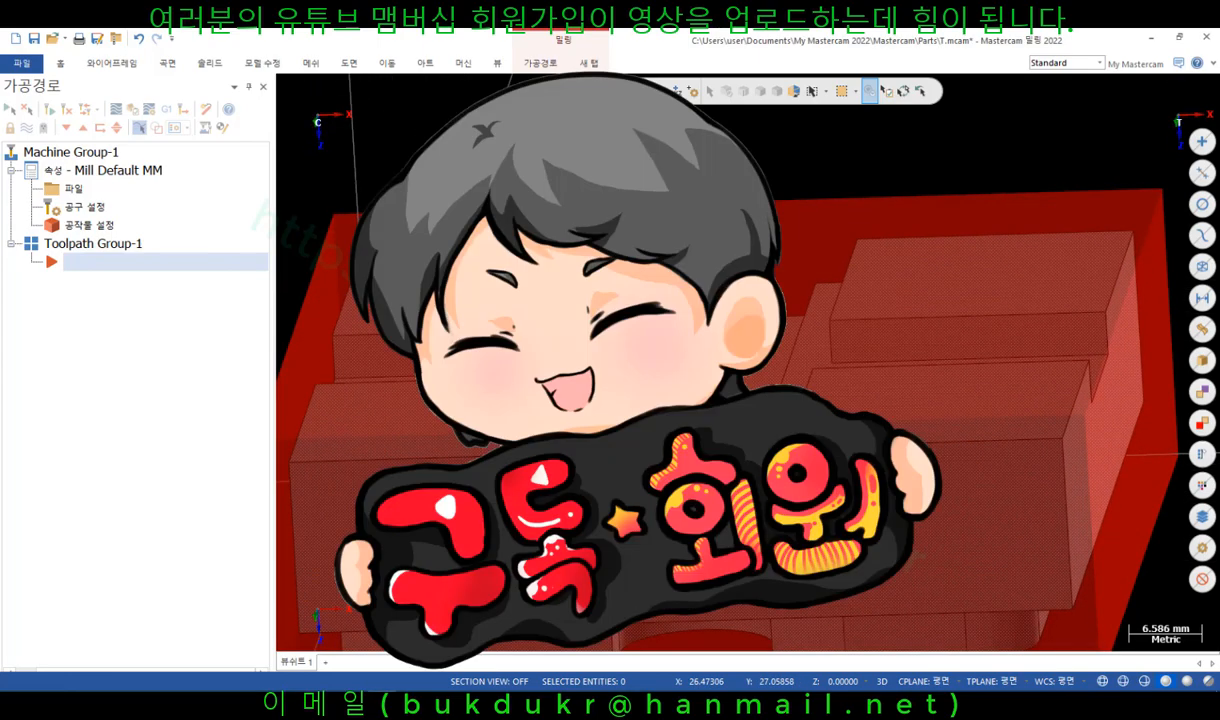
pyautogui.moveTo(670, 488); pyautogui.dragTo(600, 474, button='middle')
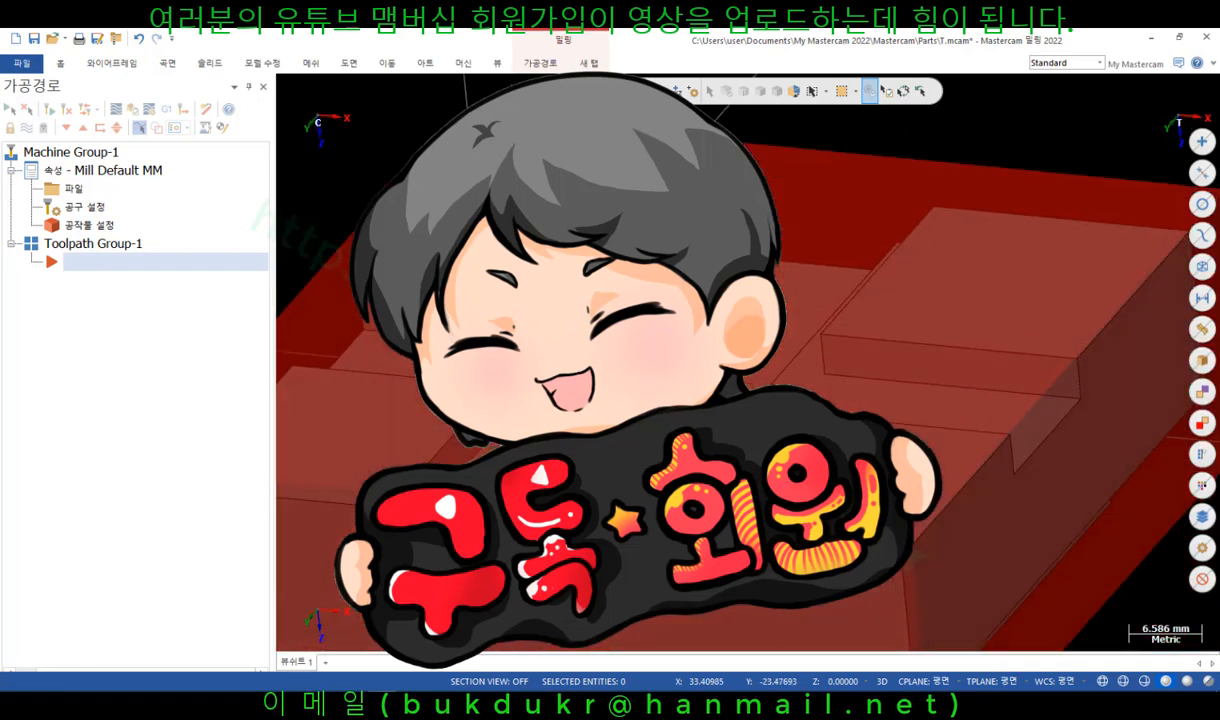
pyautogui.scroll(-3, 600, 474)
pyautogui.rightClick(955, 168)
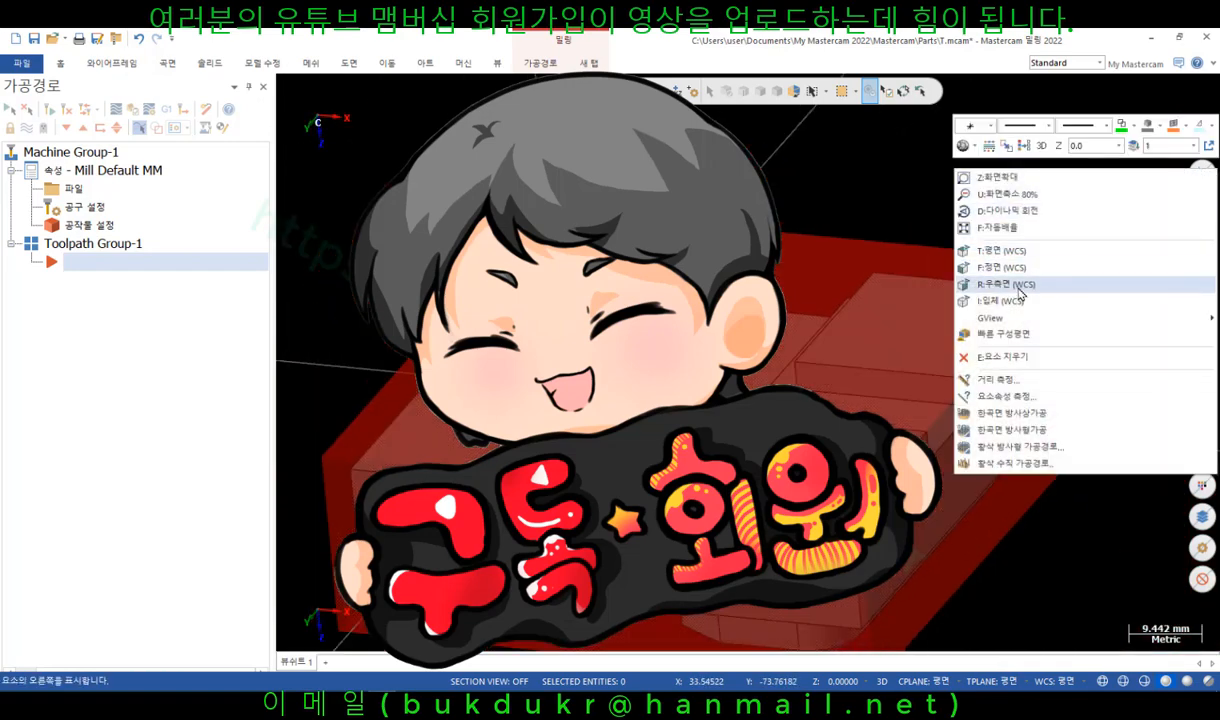
pyautogui.click(1005, 301)
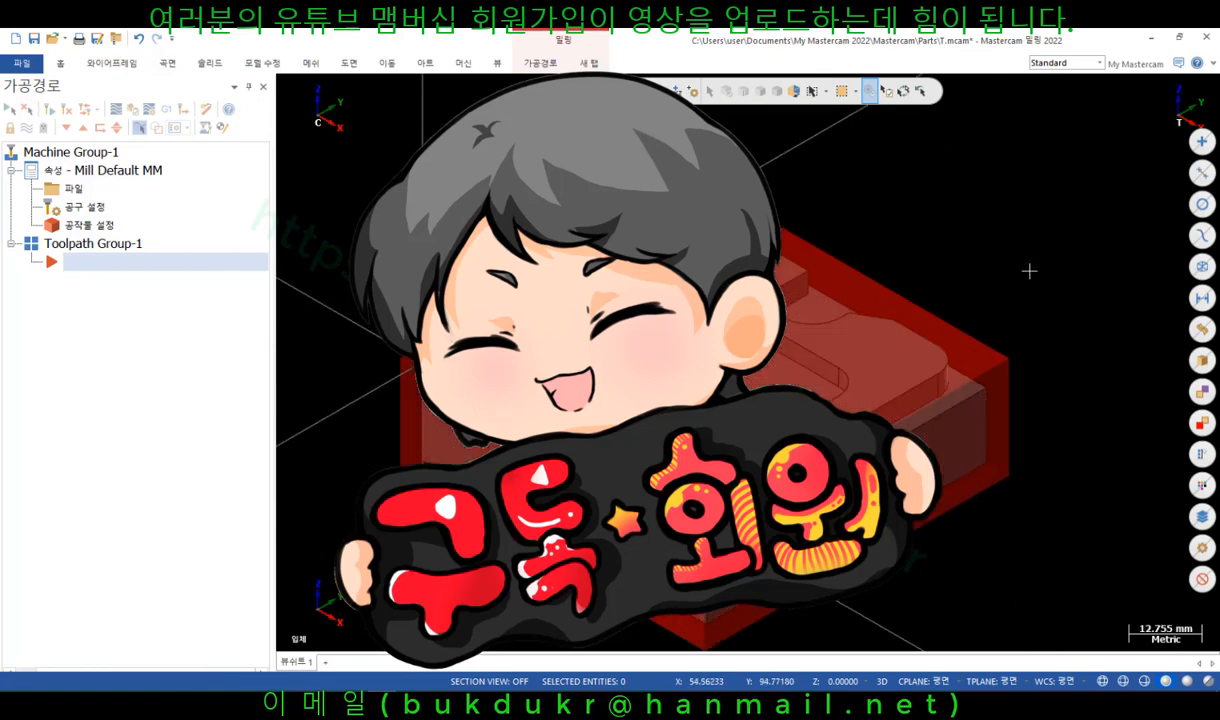
pyautogui.scroll(1, 875, 562)
pyautogui.scroll(-1, 1026, 187)
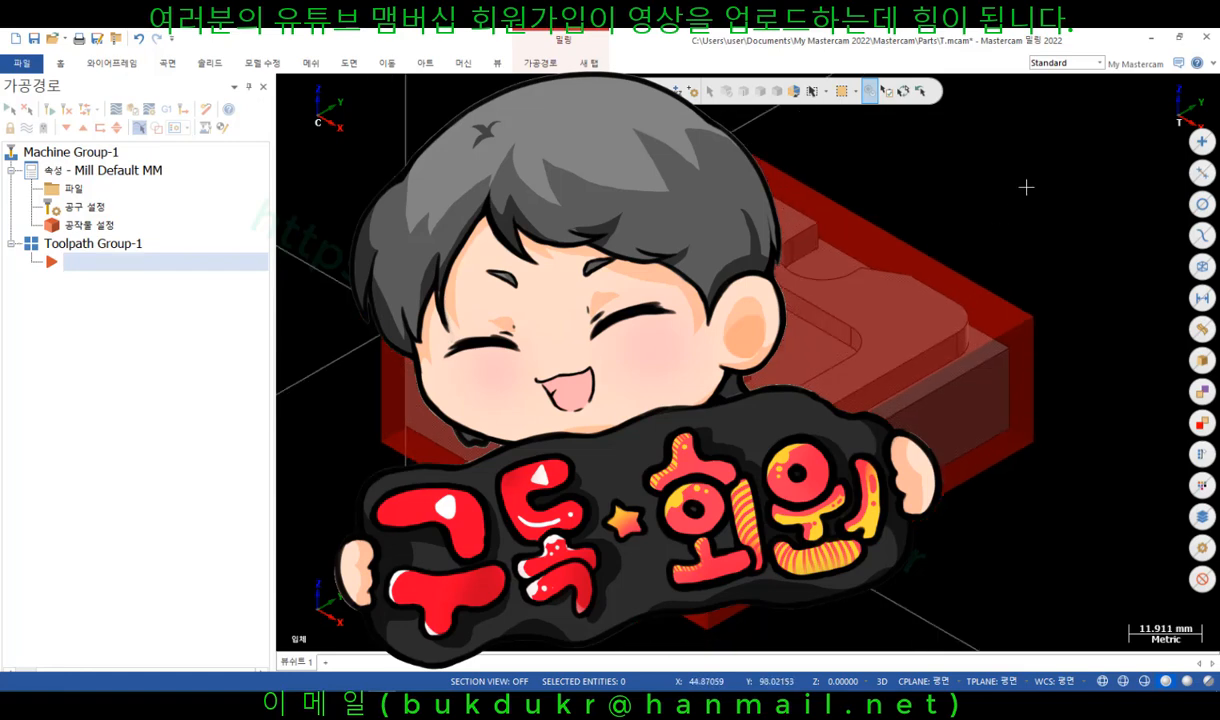